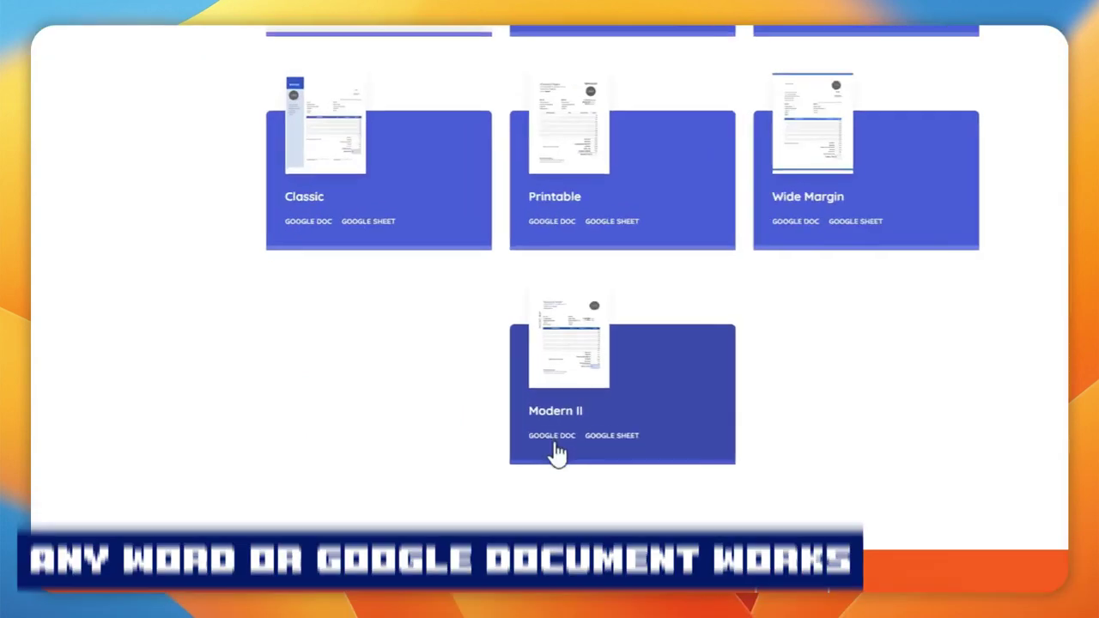
- Make a copy of the Modern II invoice template's Google Doc version
click(500, 423)
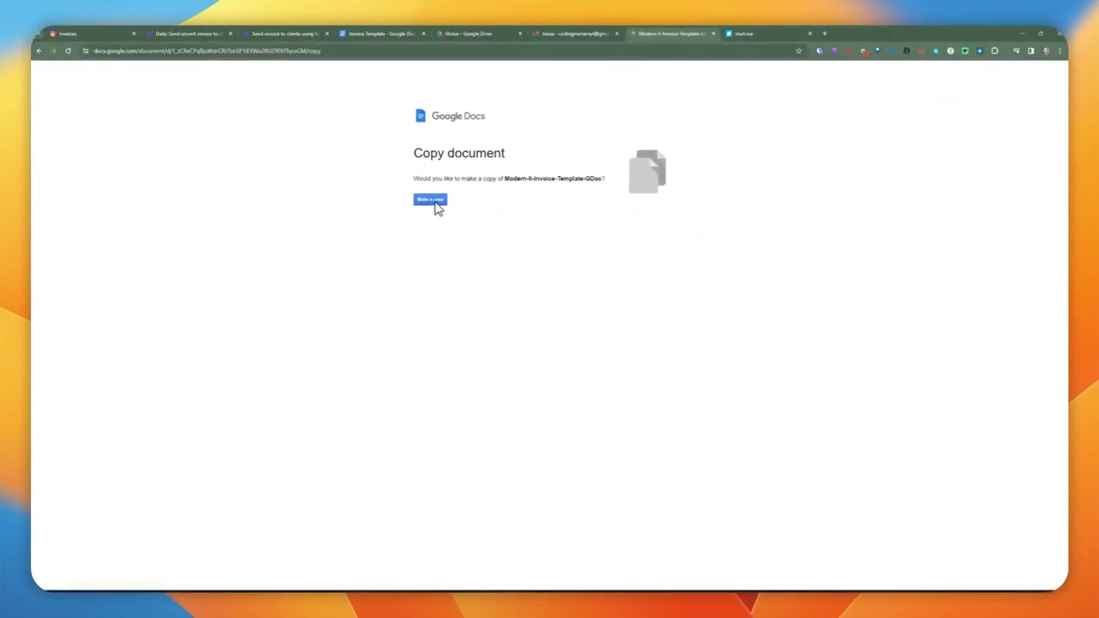
click(436, 202)
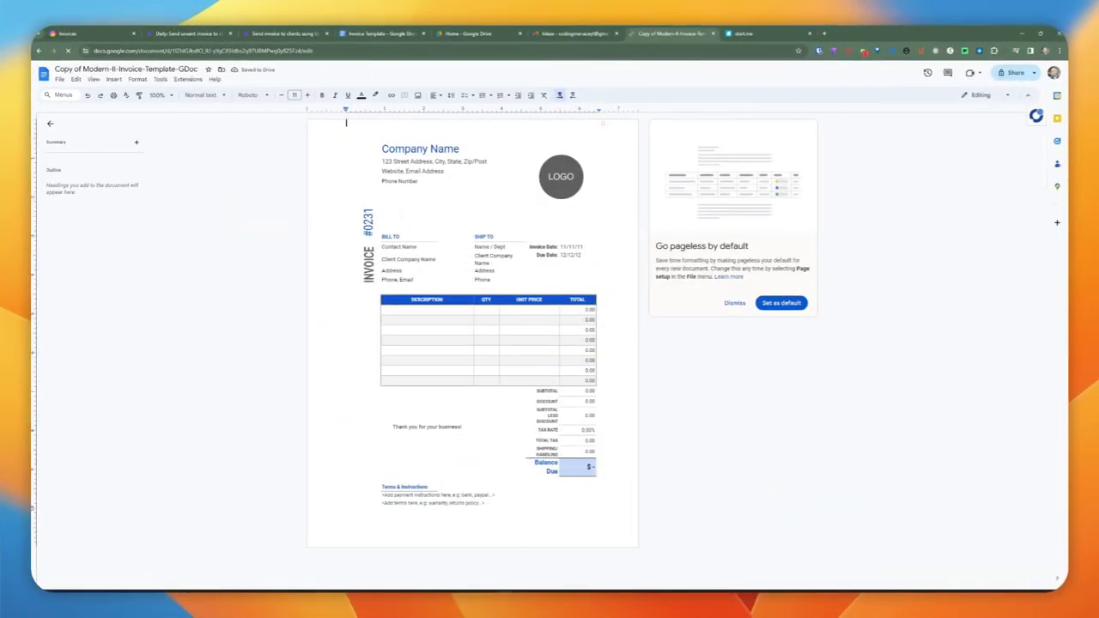
- Shift the invoice number image down and retitle the copied document 'Invoice Template'
click(364, 221)
drag(365, 224, 369, 259)
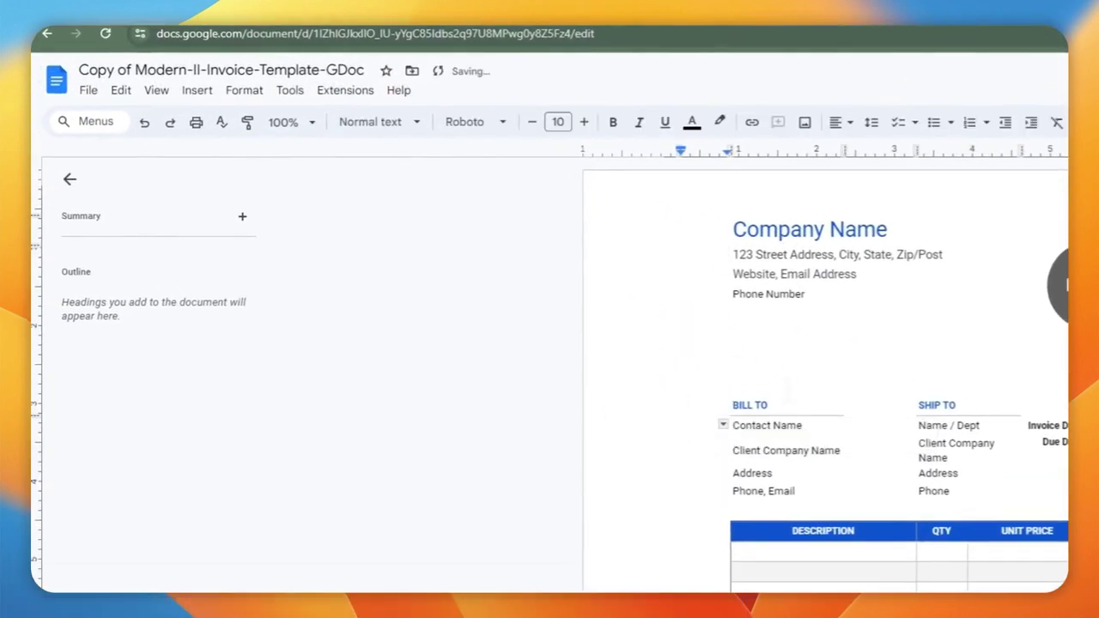
click(186, 70)
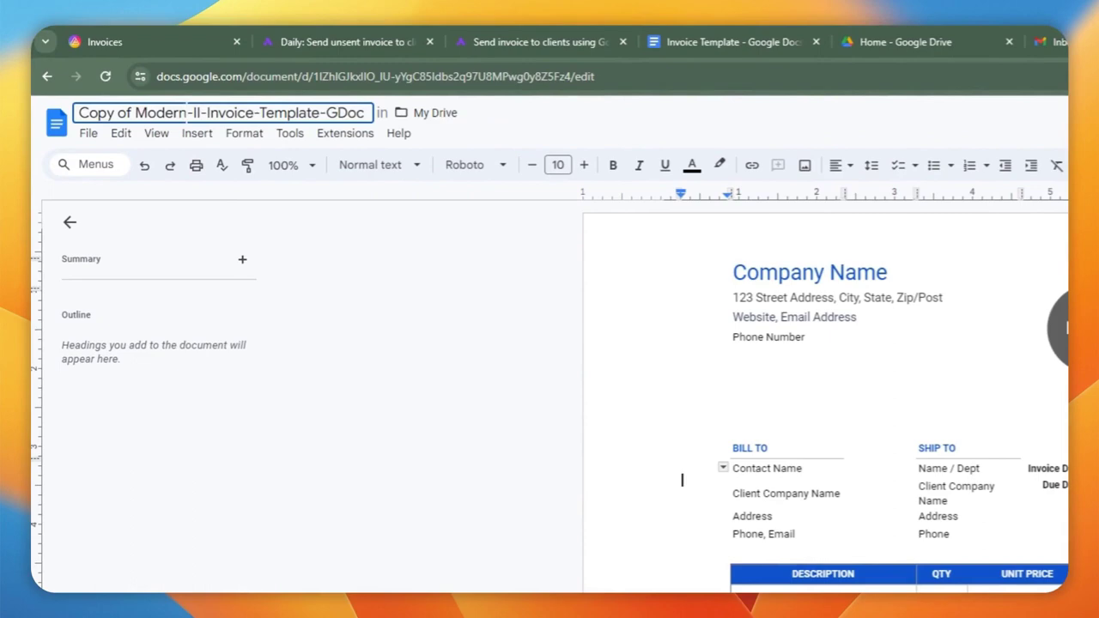
triple_click(187, 112)
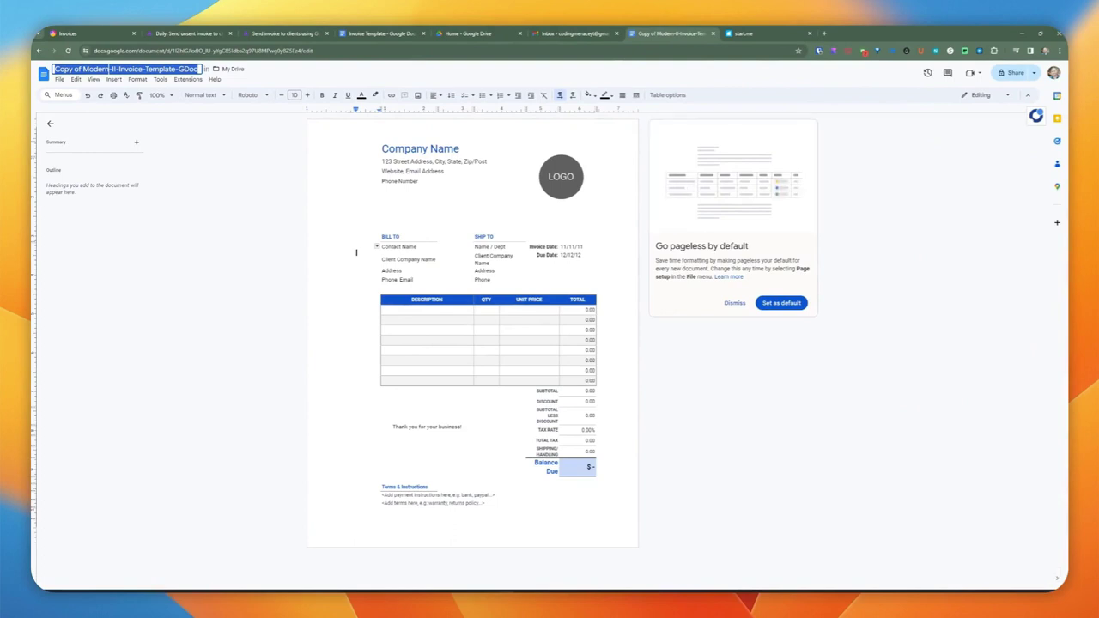
key(BackSpace)
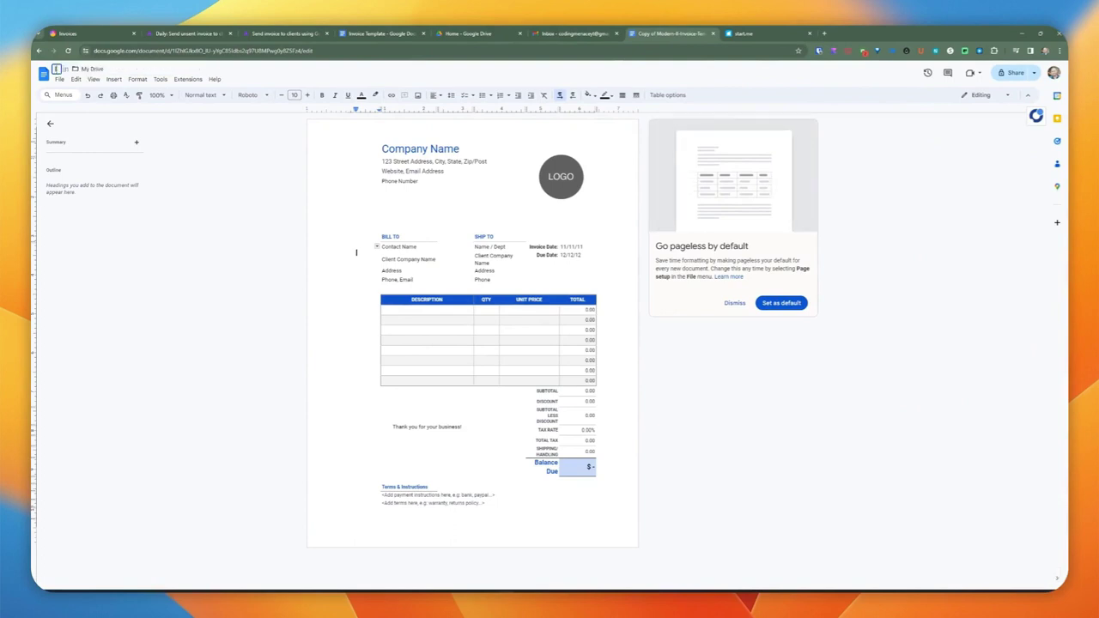
text(Invoice Template)
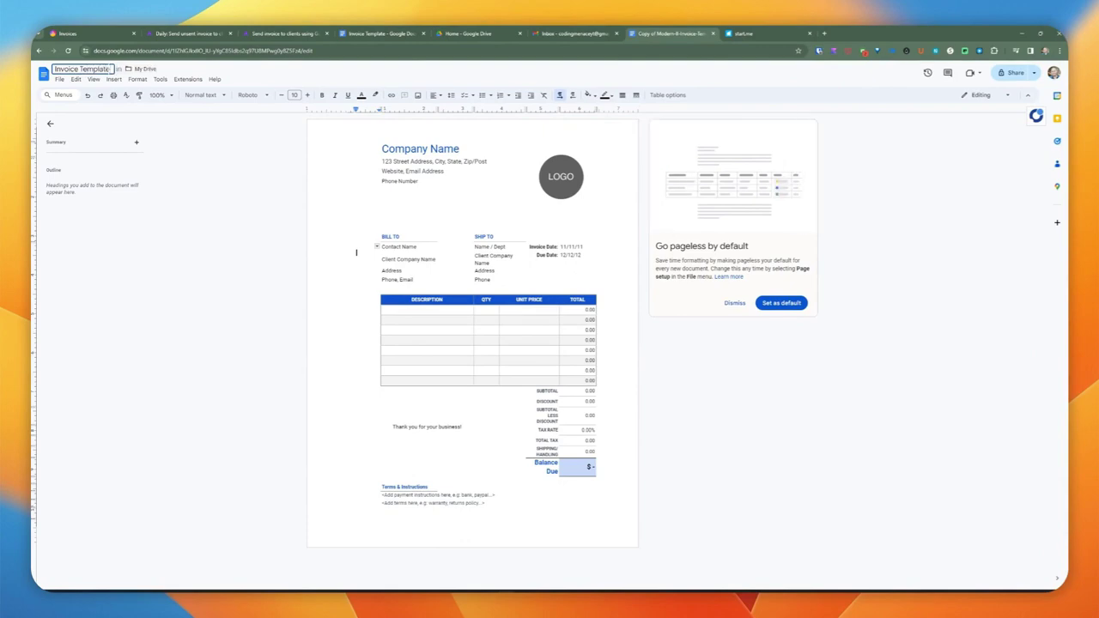
key(Return)
- Replace the 'Company Name' header text with 'Automation, Inc'
click(412, 149)
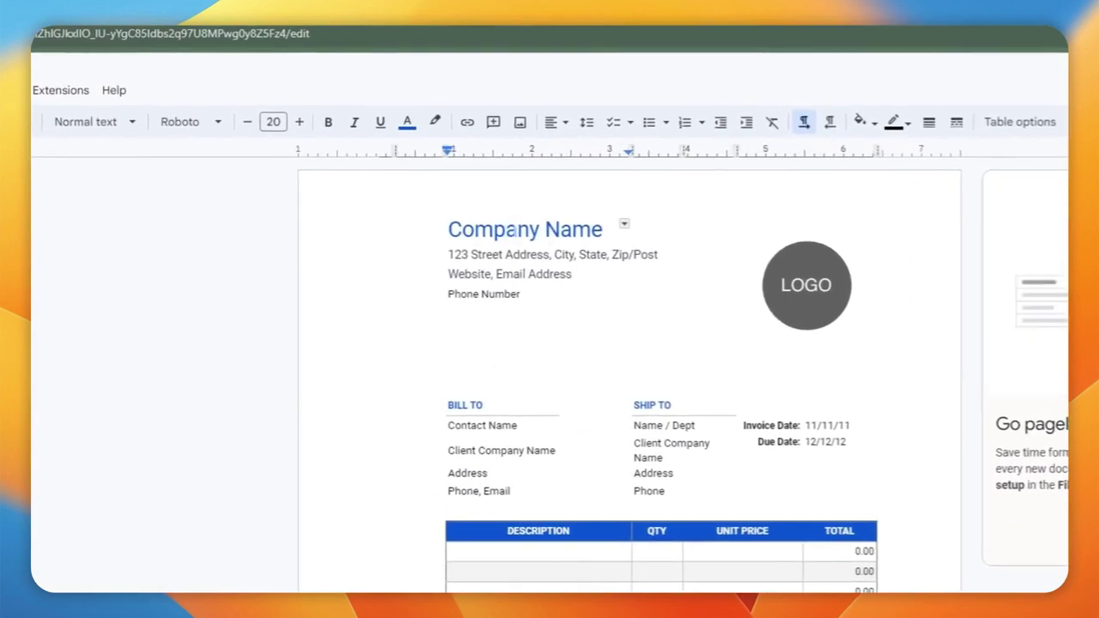
drag(545, 229, 602, 229)
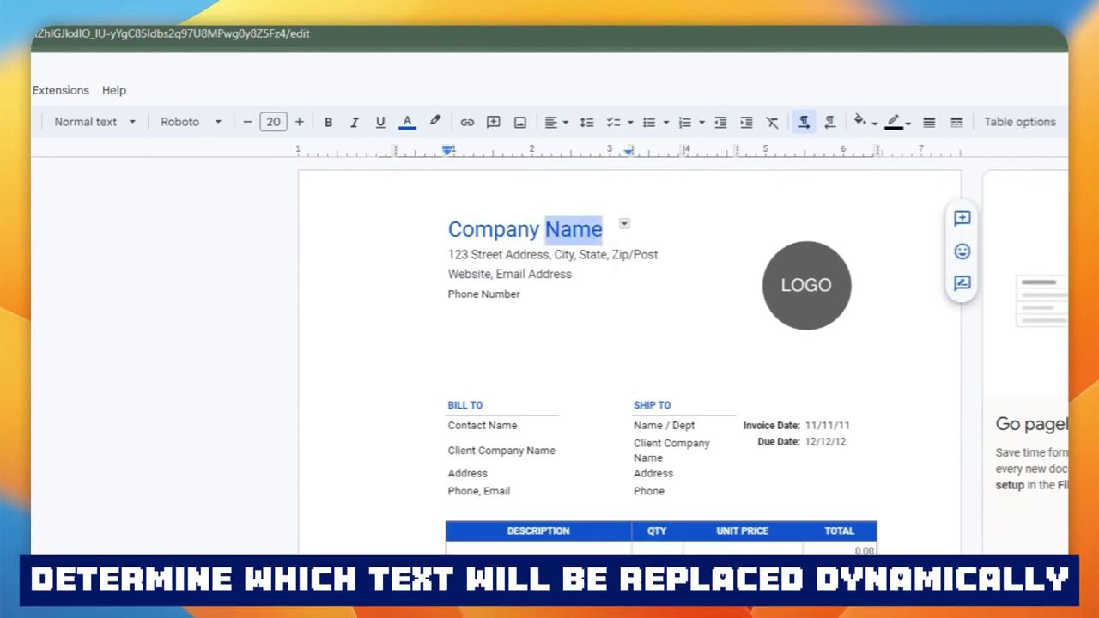
key(BackSpace)
key(BackSpace)
key(BackSpace)
key(BackSpace)
key(BackSpace)
key(BackSpace)
key(BackSpace)
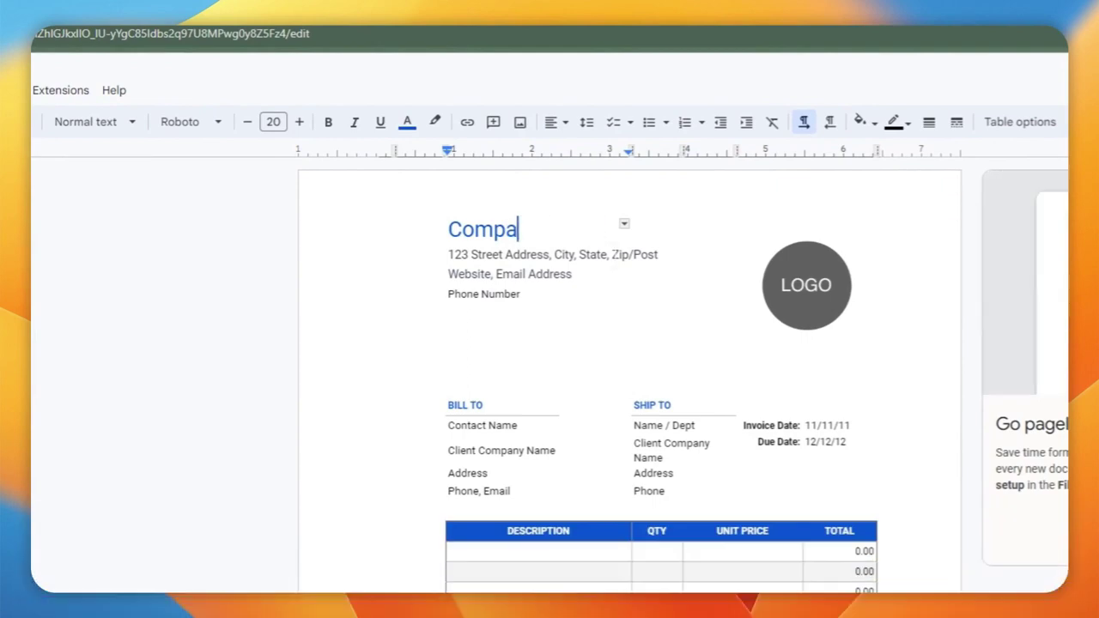
key(BackSpace)
text(Auto)
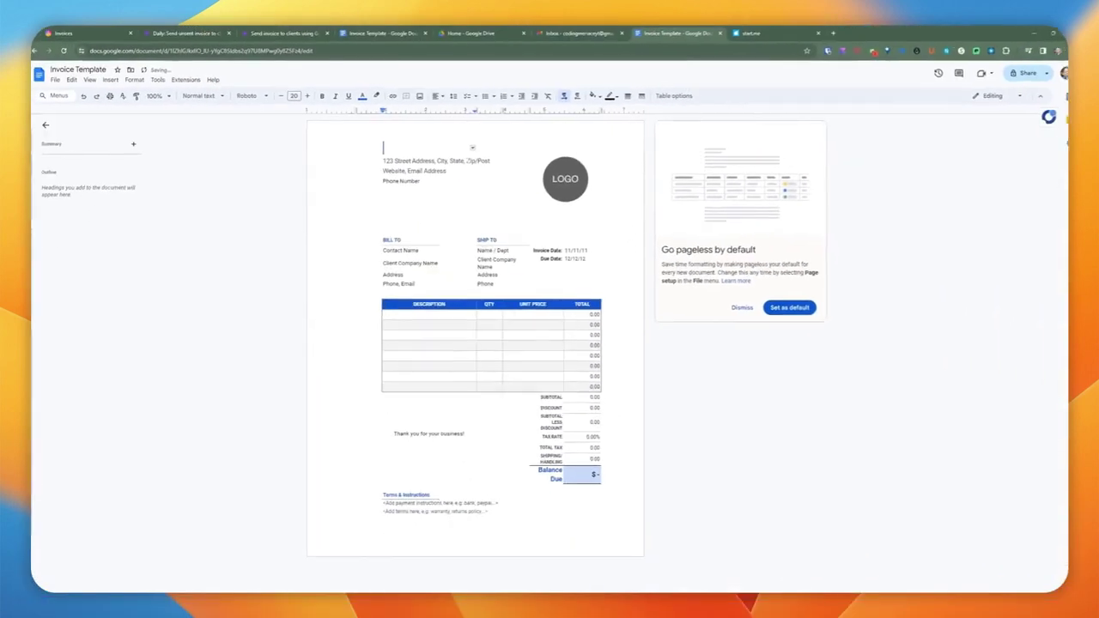
text(mat)
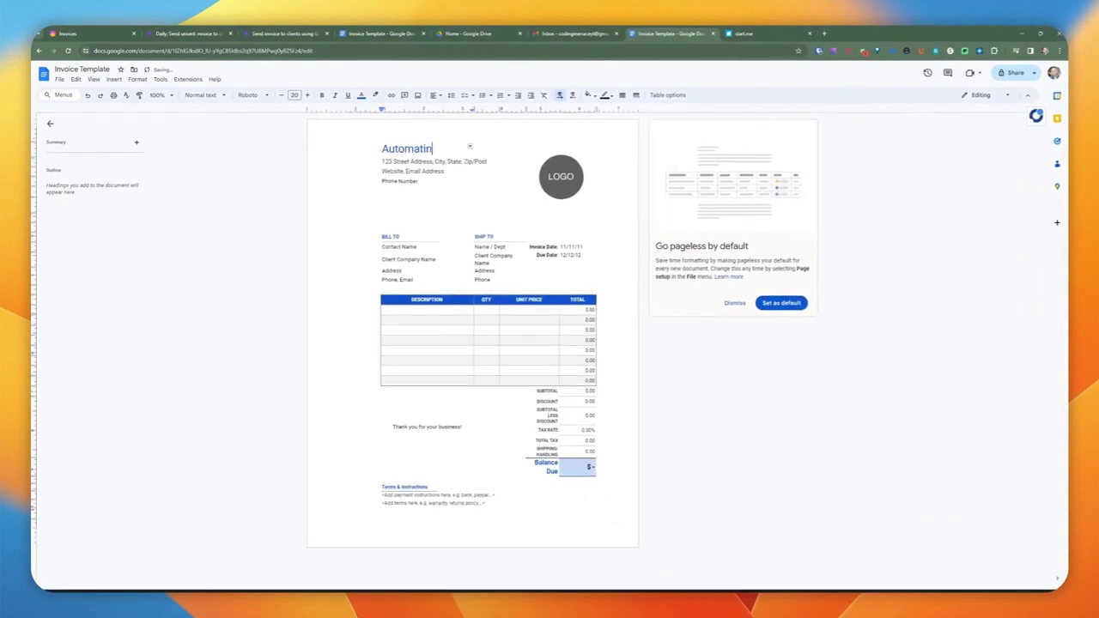
text(ion, Inc)
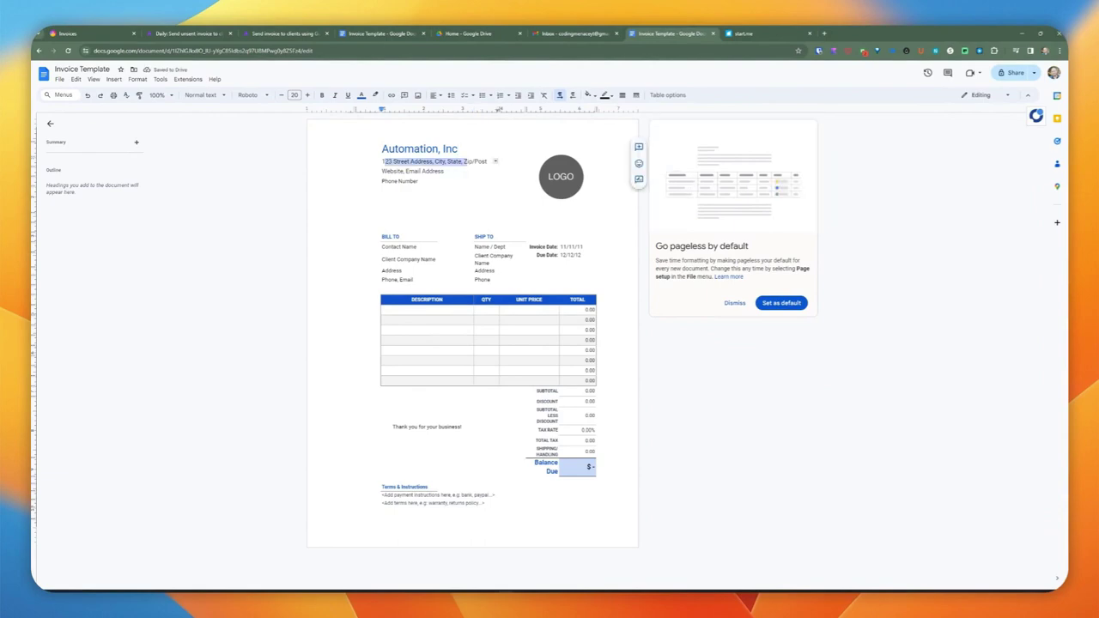
click(406, 181)
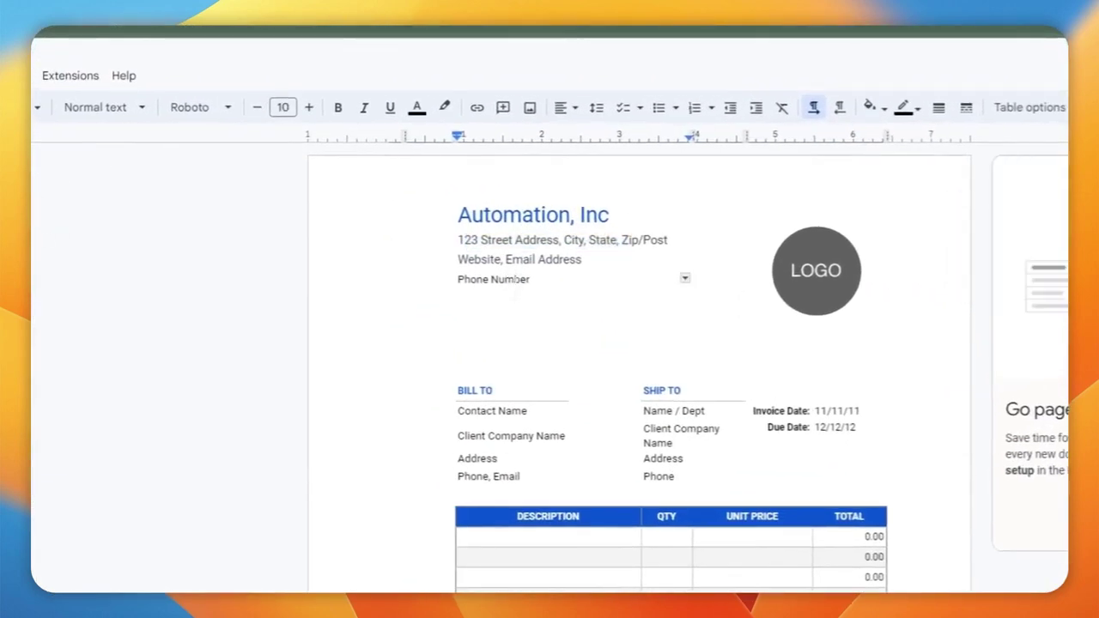
drag(505, 279, 550, 215)
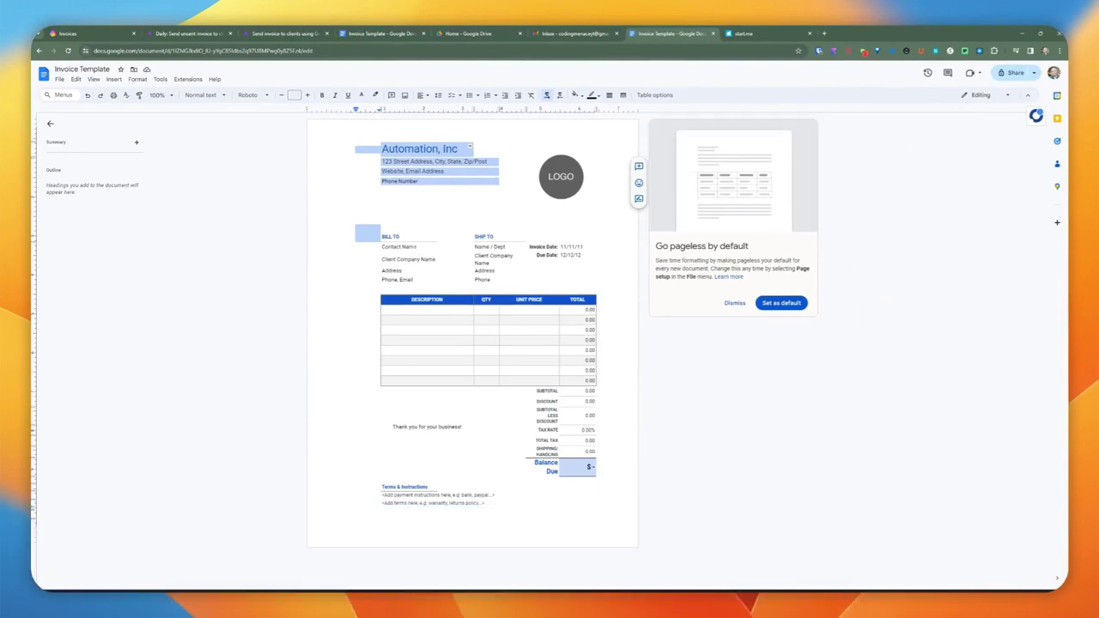
- Erase the sample 'Client Company Name' line under Bill To, selecting the leftover bracket characters
double_click(390, 246)
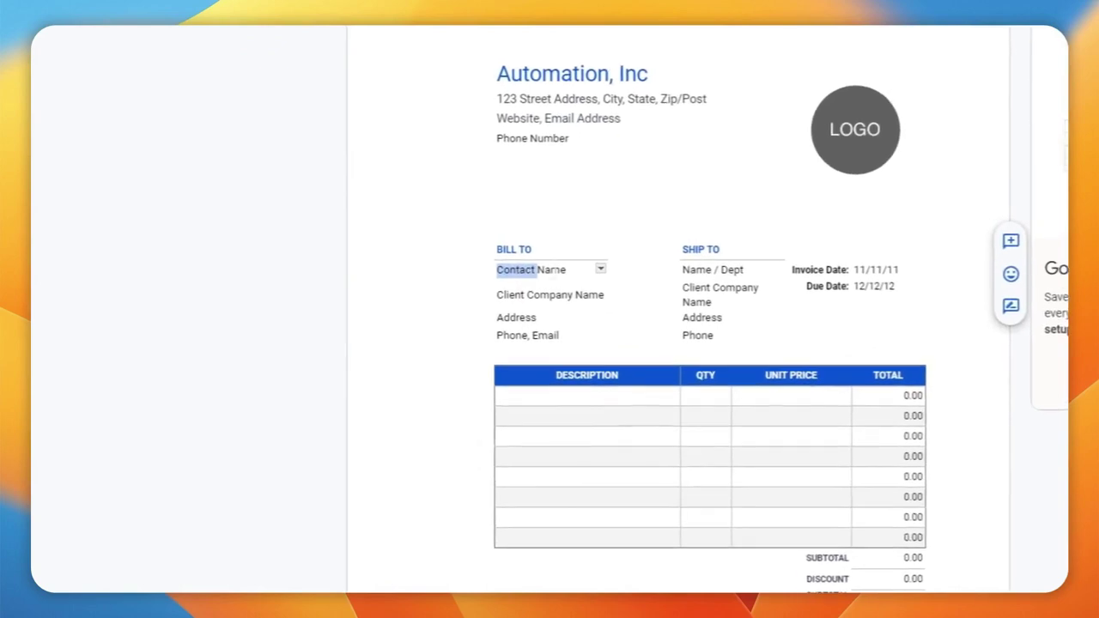
click(409, 246)
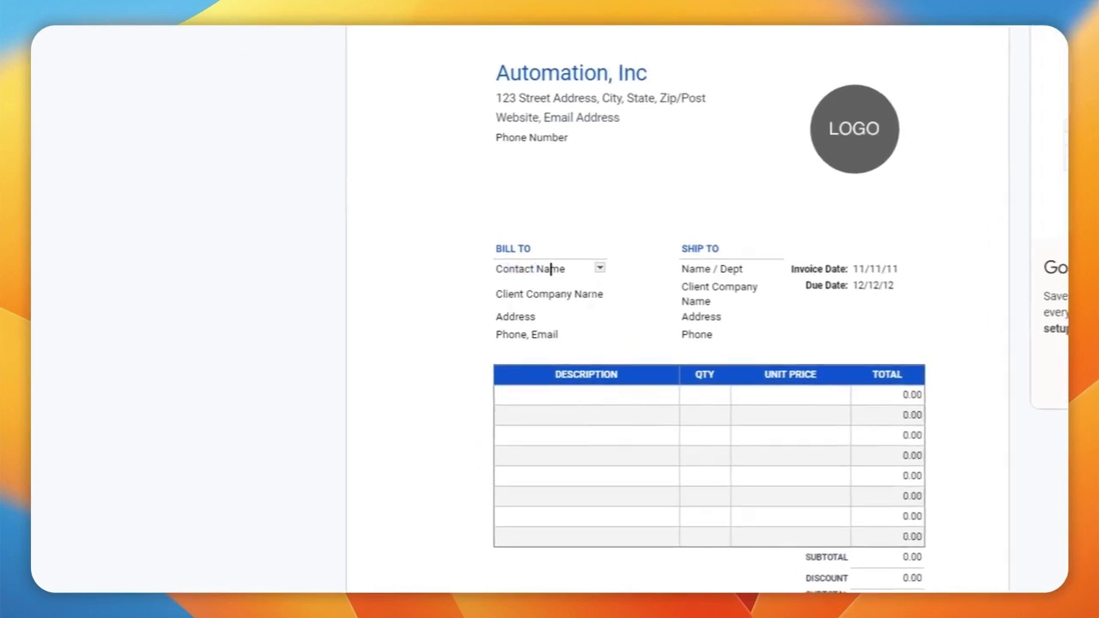
drag(604, 294, 495, 294)
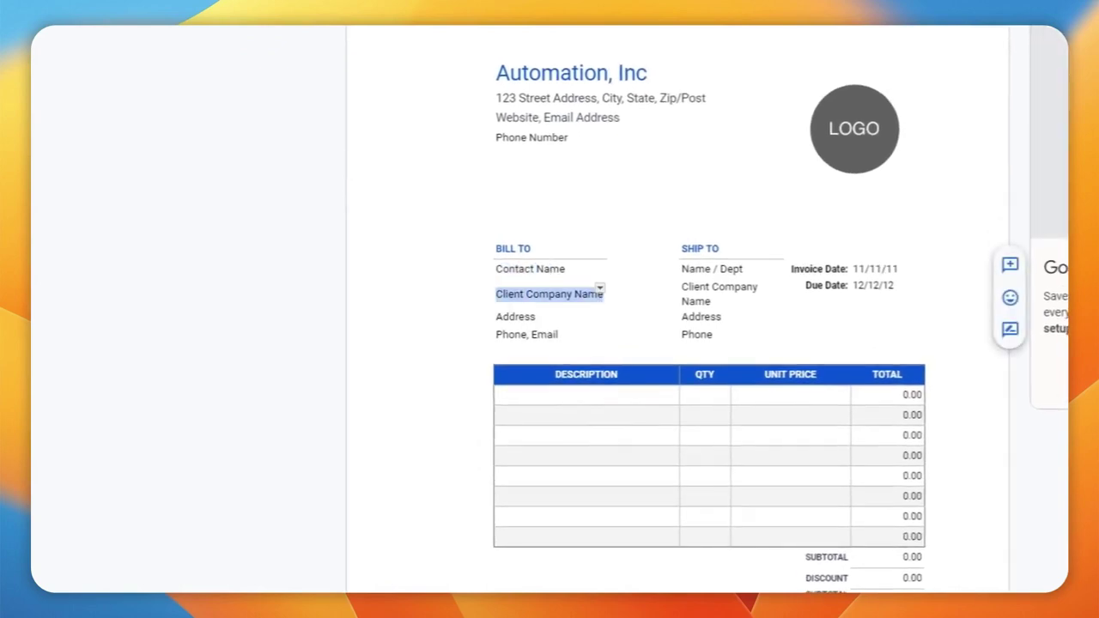
click(533, 316)
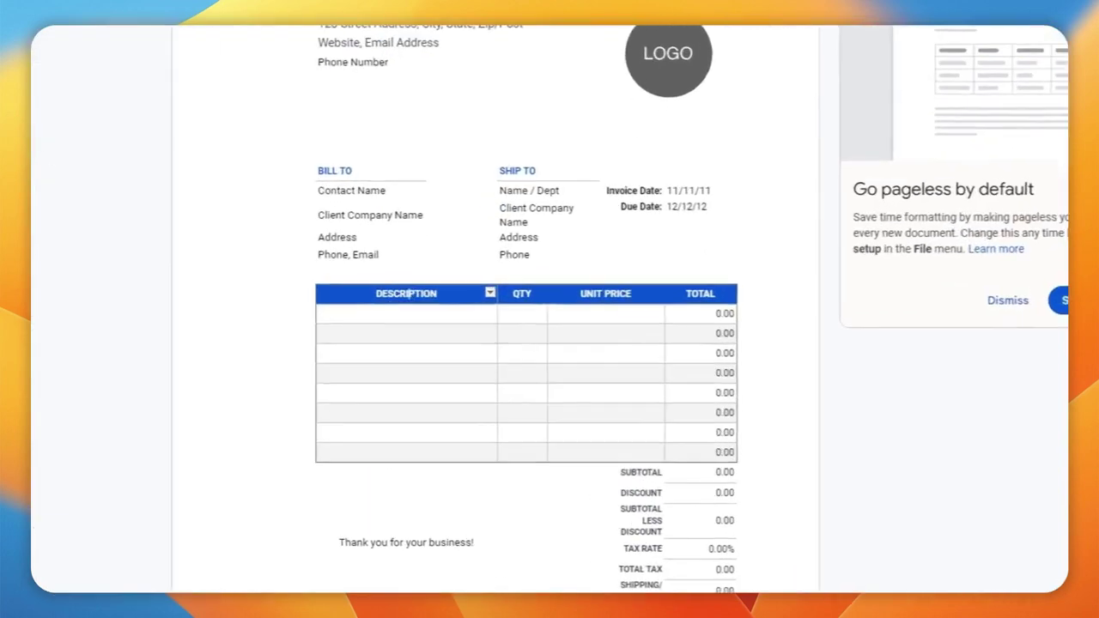
key(Down)
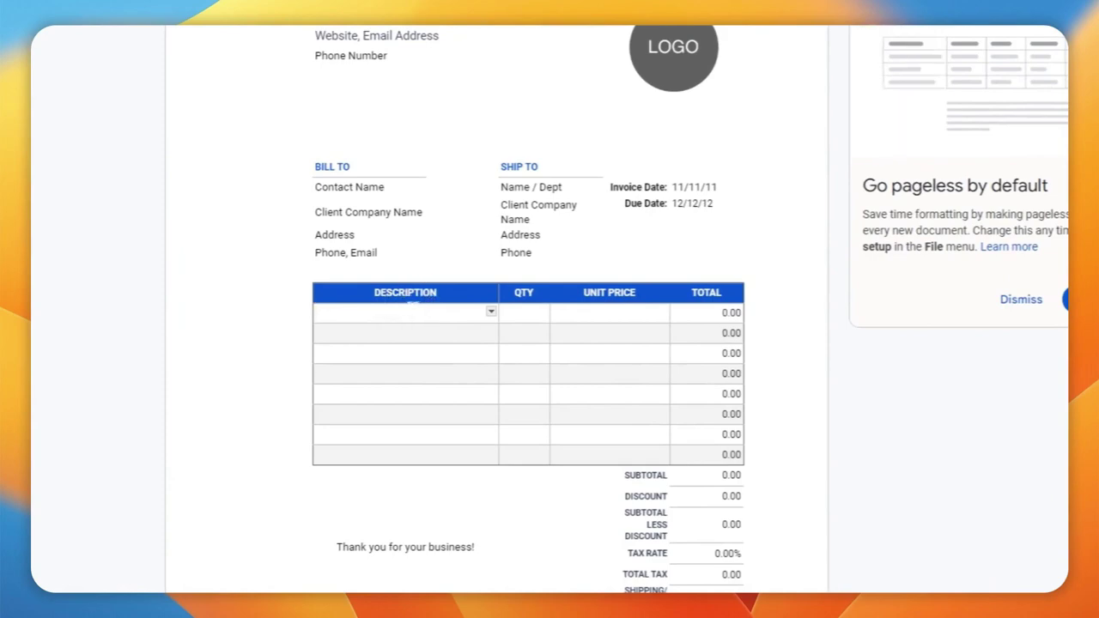
key(Tab)
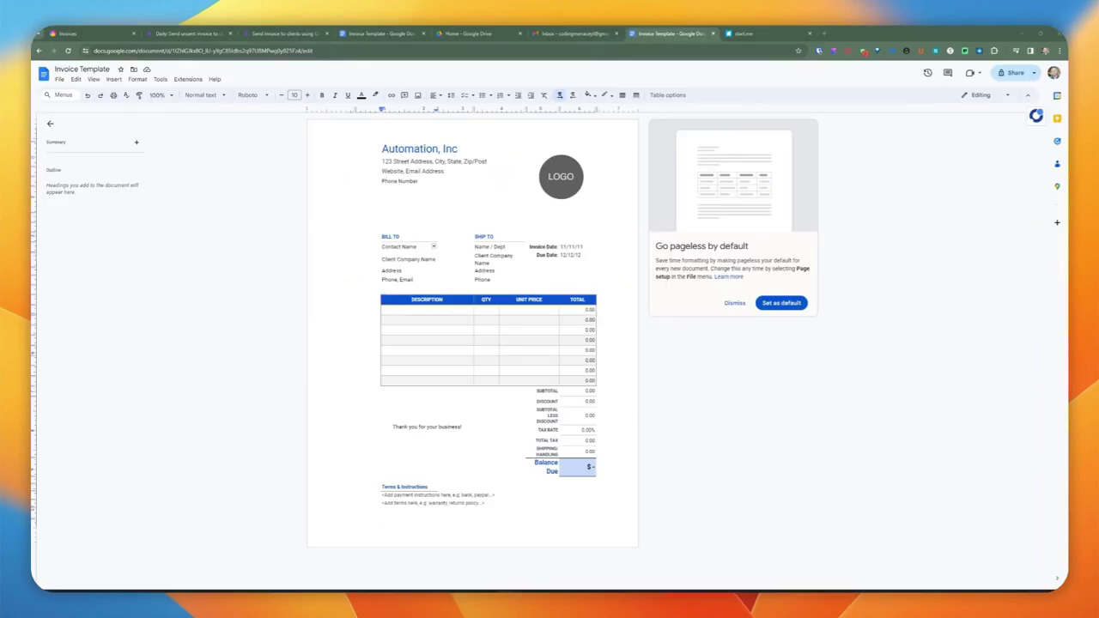
triple_click(426, 258)
key(BackSpace)
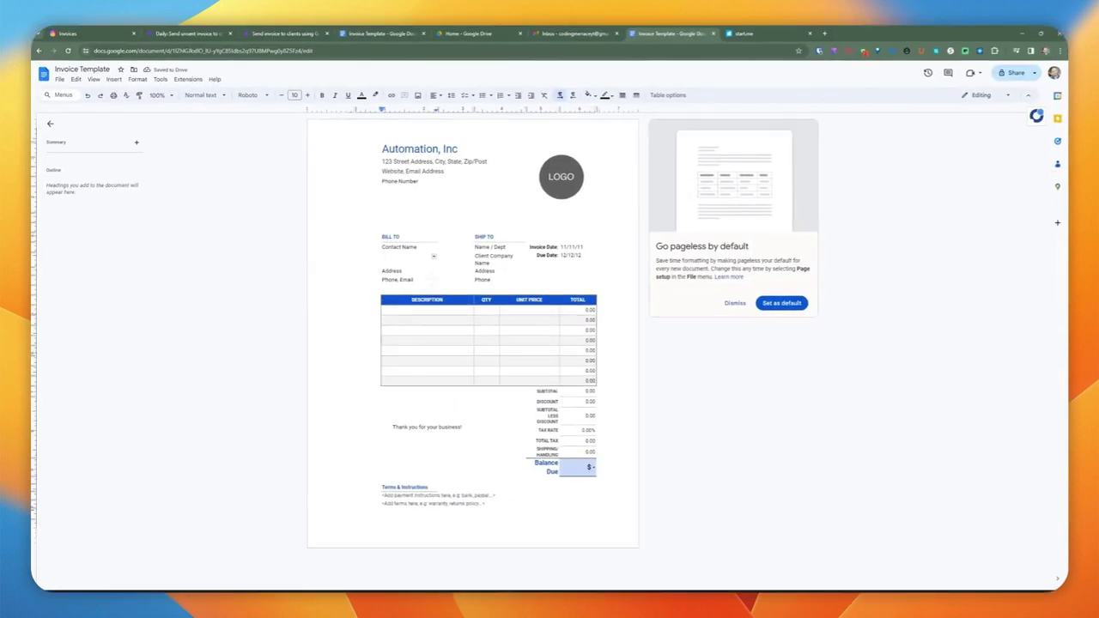
text(C)
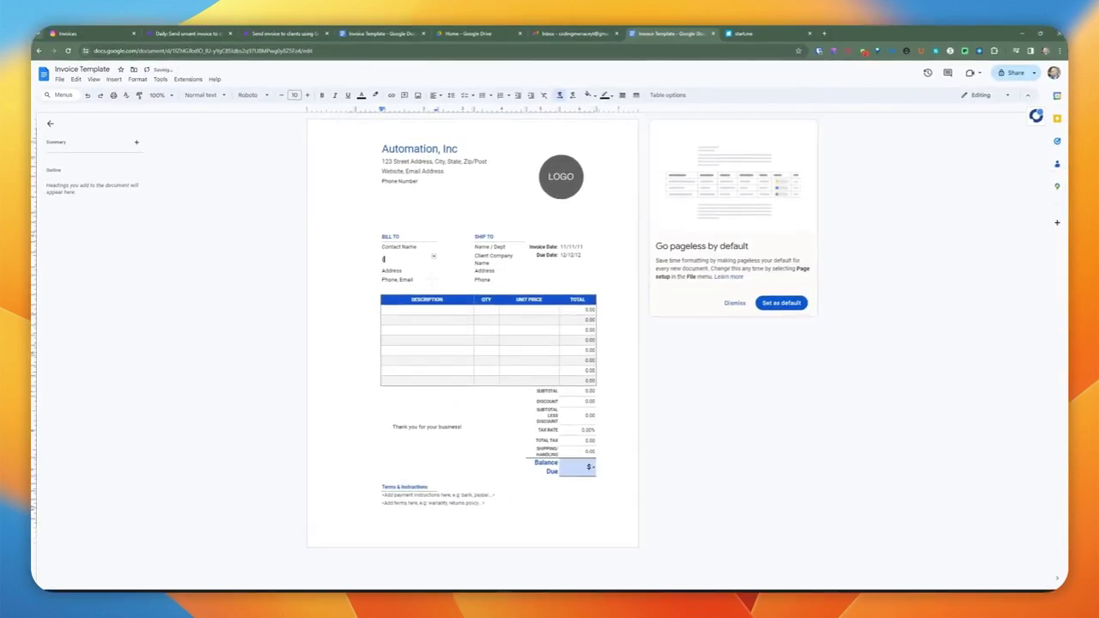
text({)
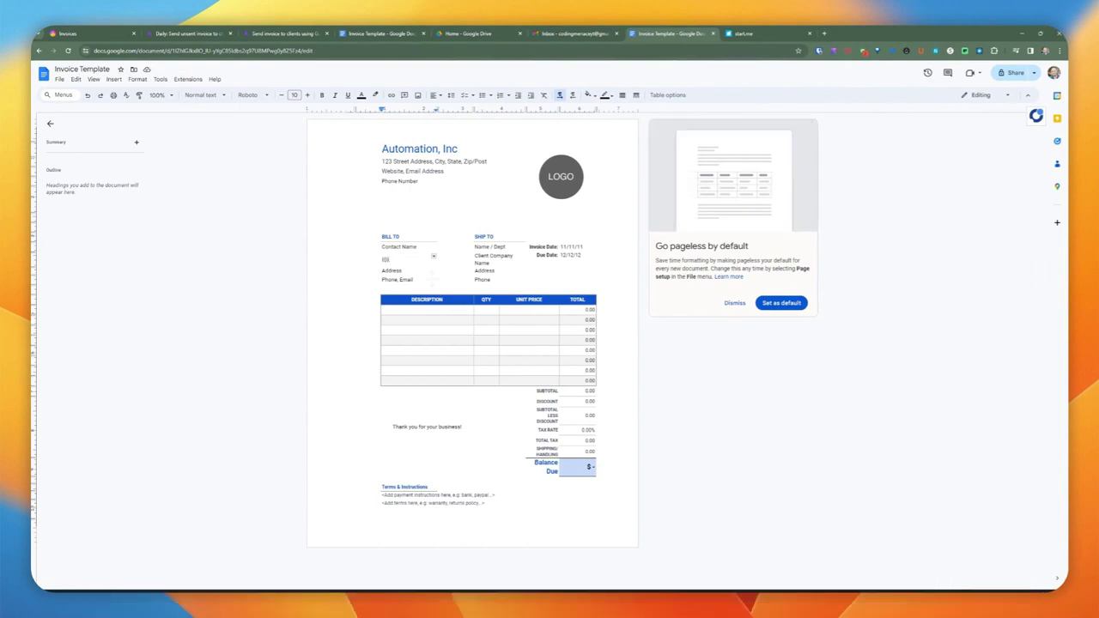
key(shift+Home)
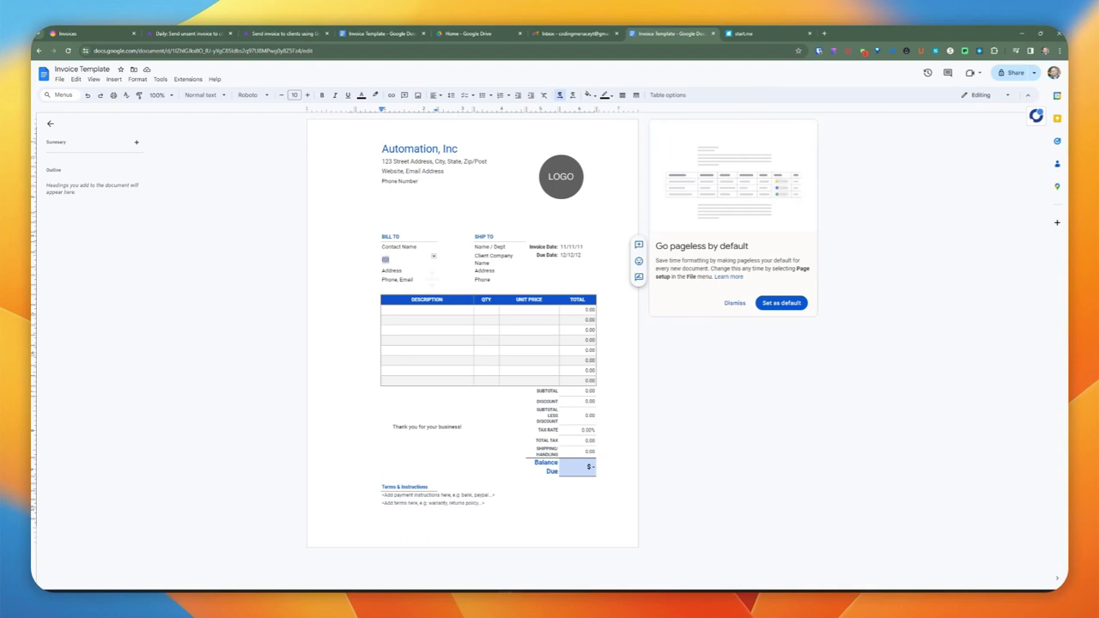
- Put [[company]] and [[address]] under Bill To and delete the 'Phone, Email' sample line
text([)
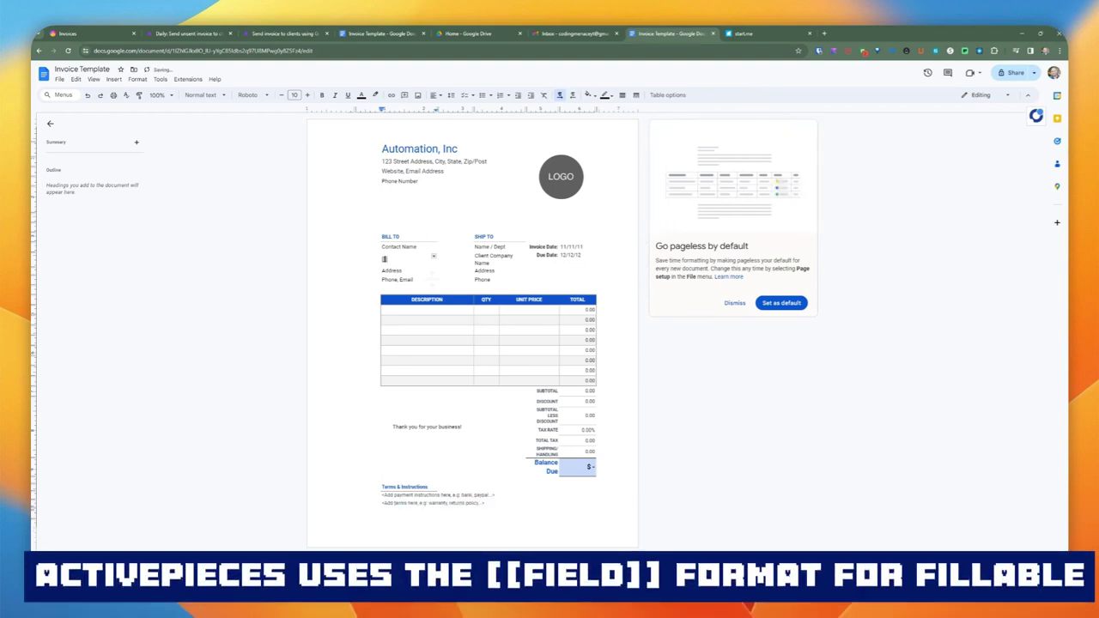
text([company]])
double_click(392, 270)
text([)
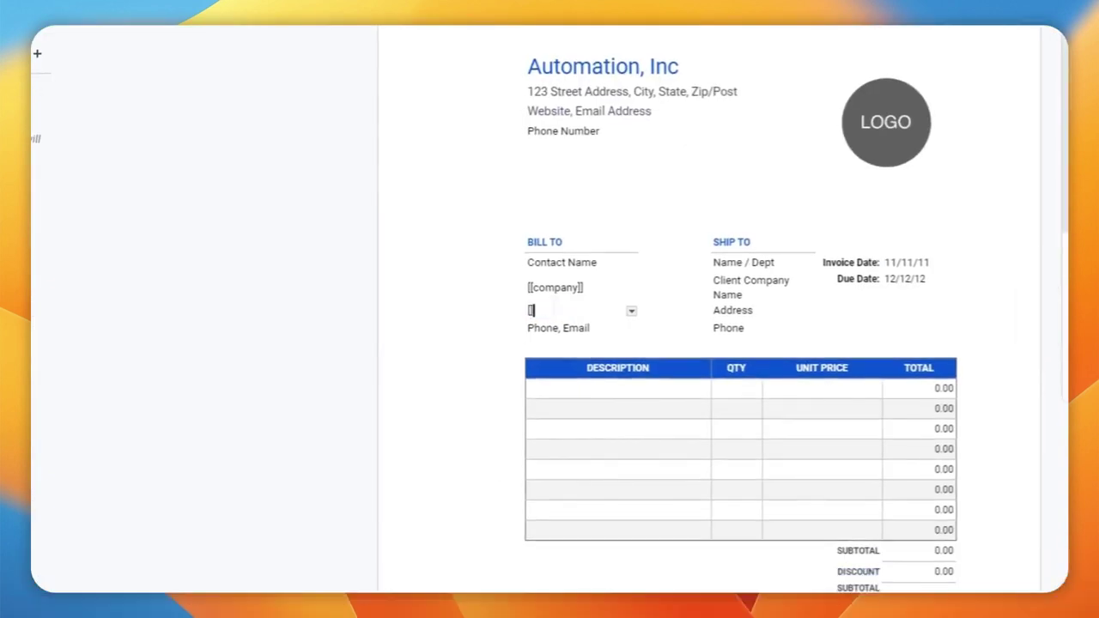
text([address)
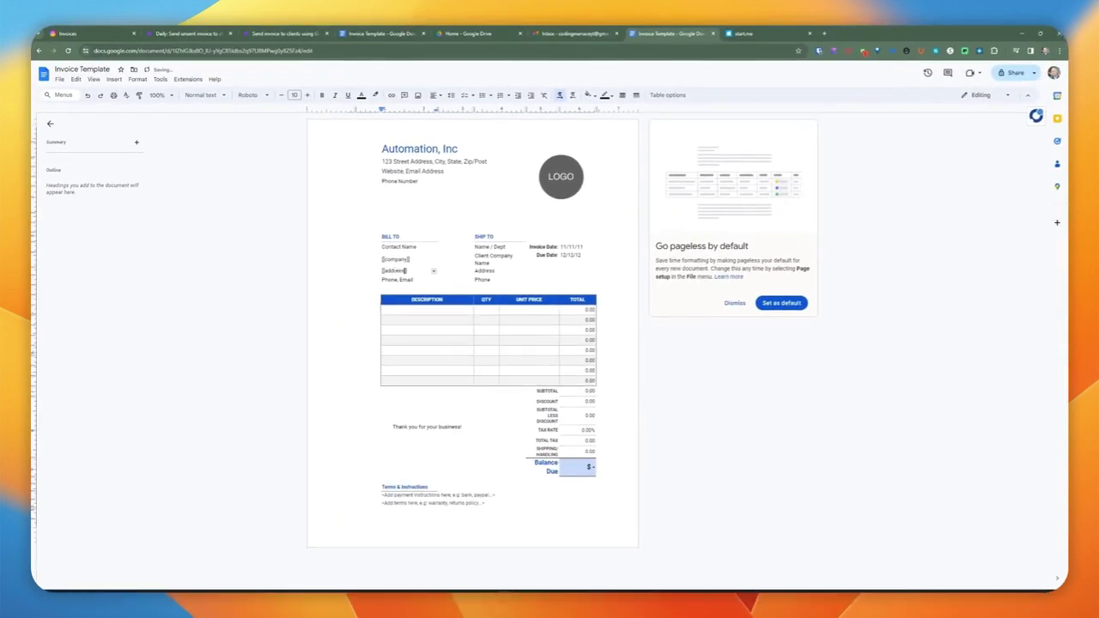
double_click(395, 258)
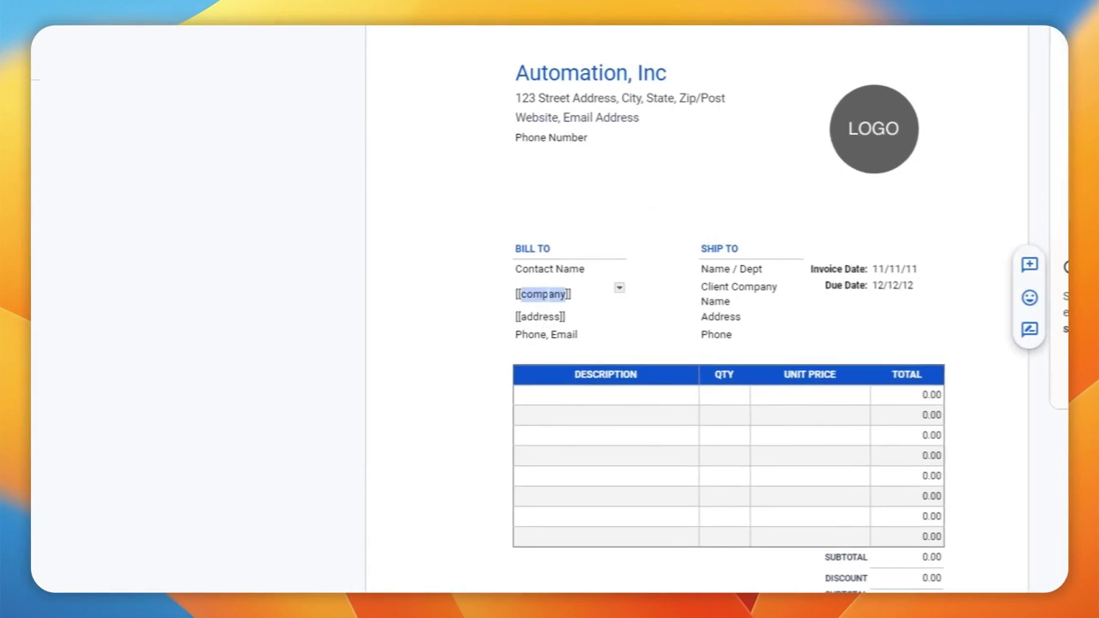
double_click(540, 316)
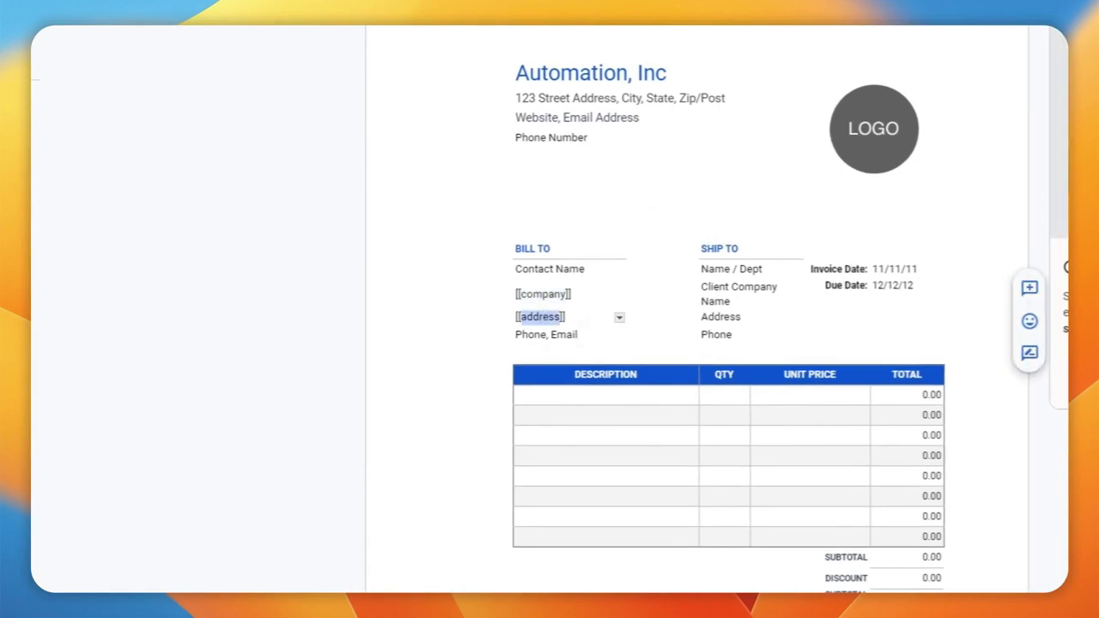
double_click(530, 334)
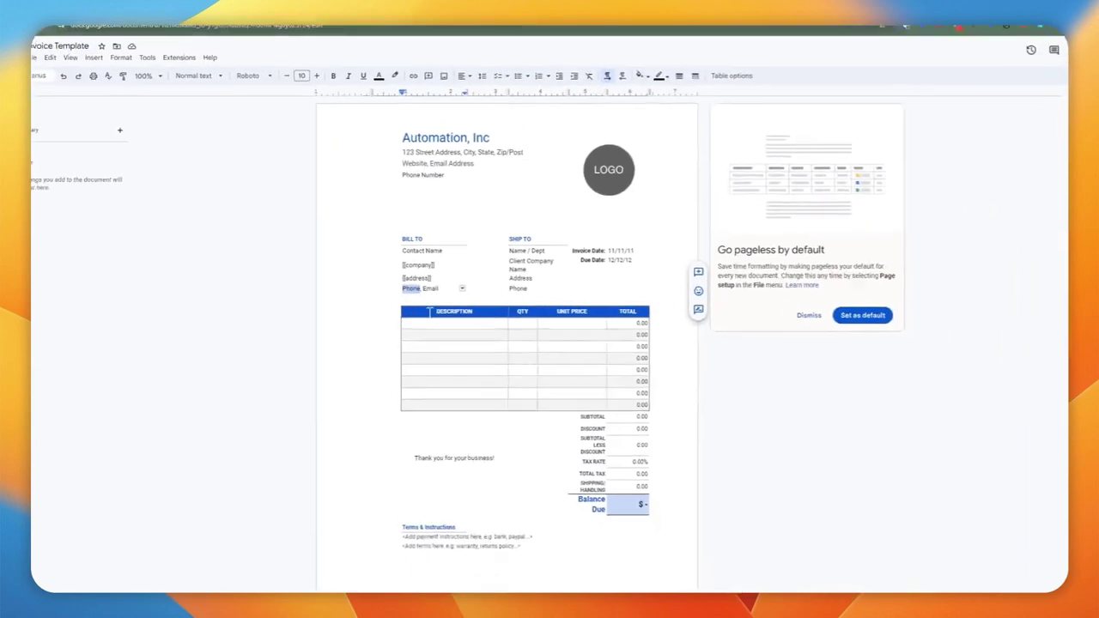
key(shift+End)
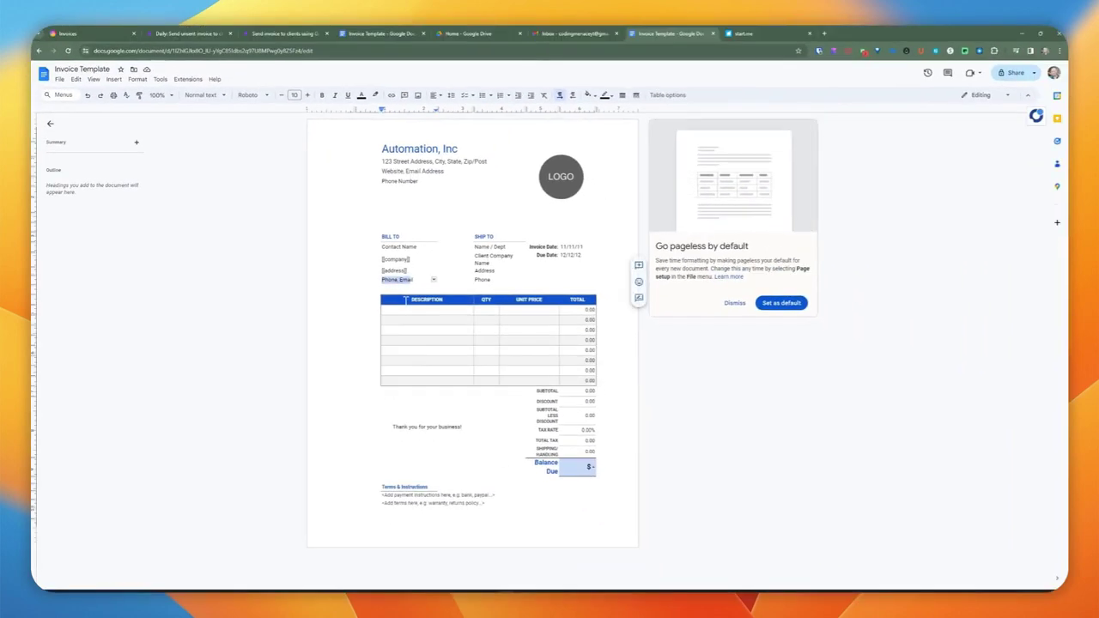
key(BackSpace)
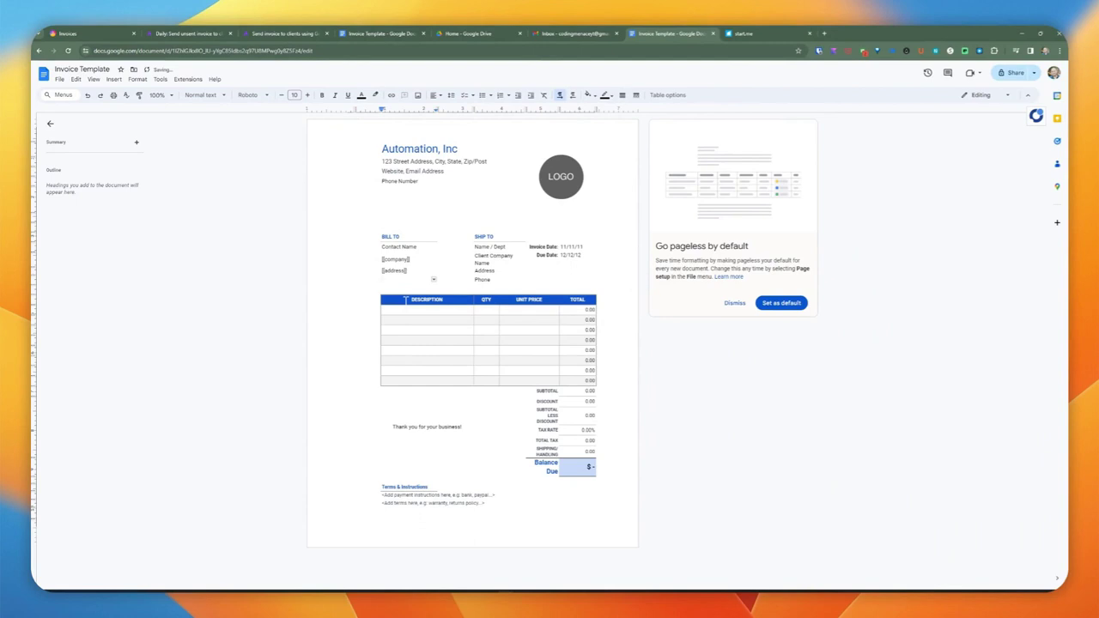
text([[email]])
- Enter the [[service]] placeholder in the first Description cell
click(386, 309)
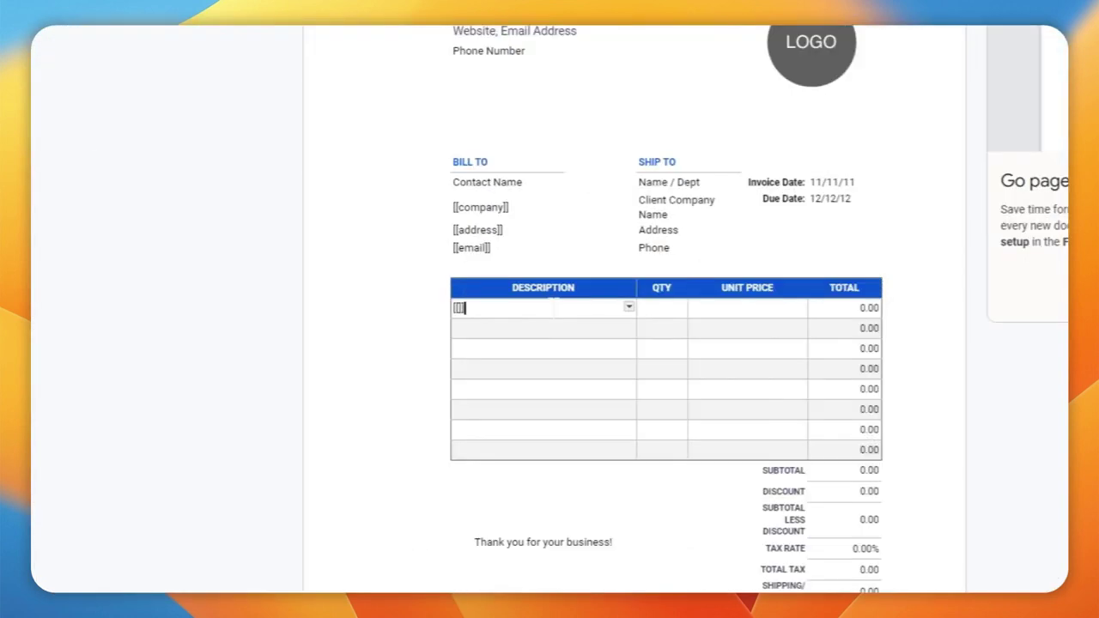
text([[)
key(BackSpace)
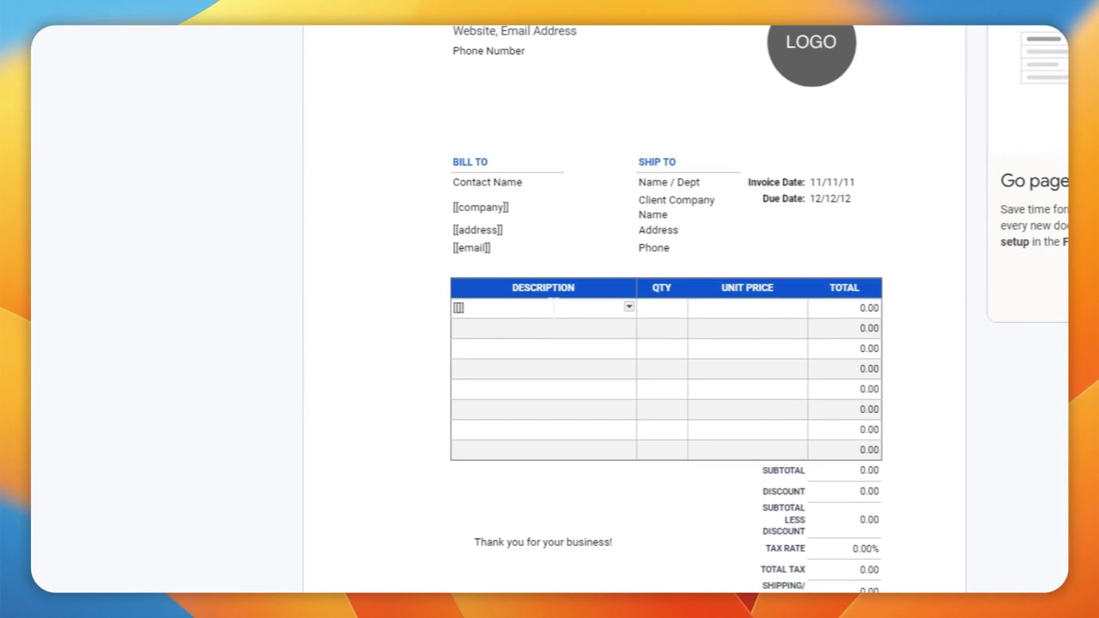
text(service)
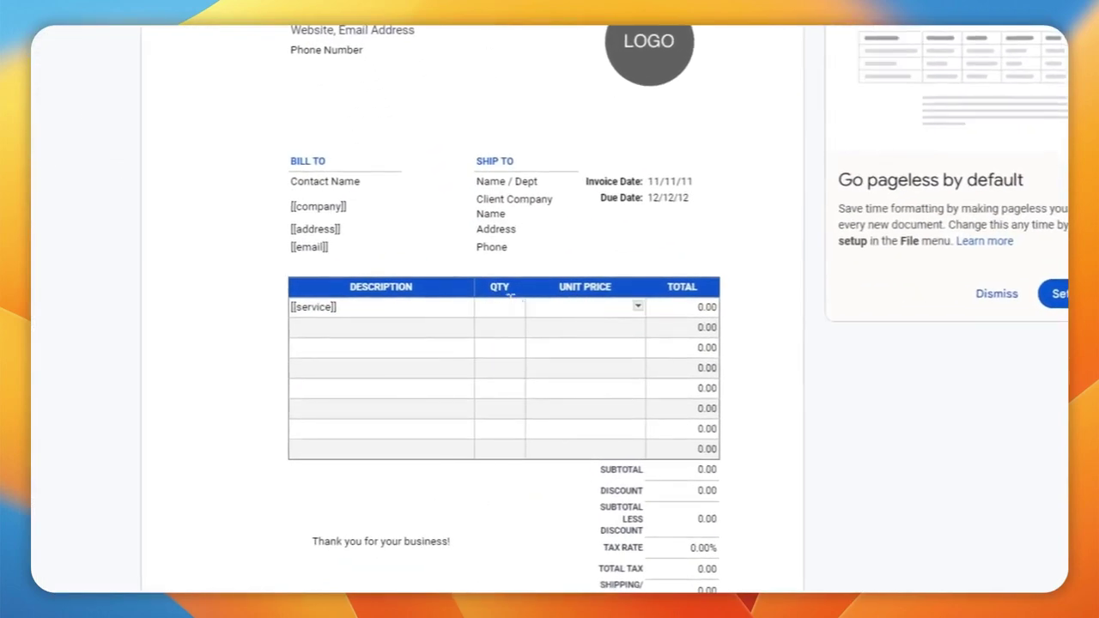
click(510, 297)
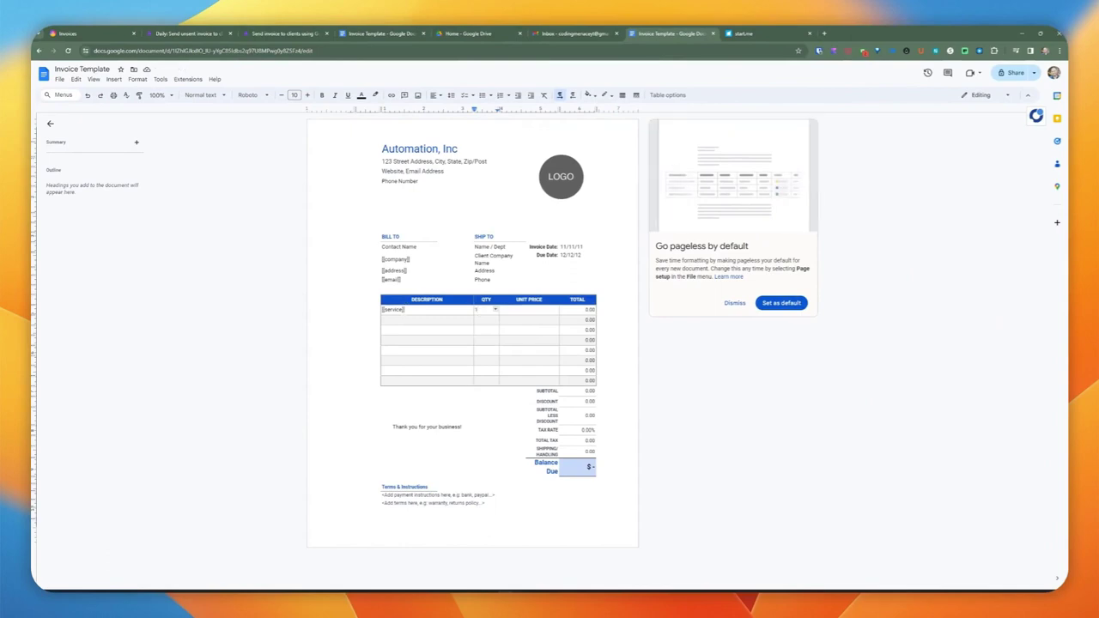
- Set the first row's Unit Price to [[amount]] and replace the 0.00 Total with [[amount]]
key(Tab)
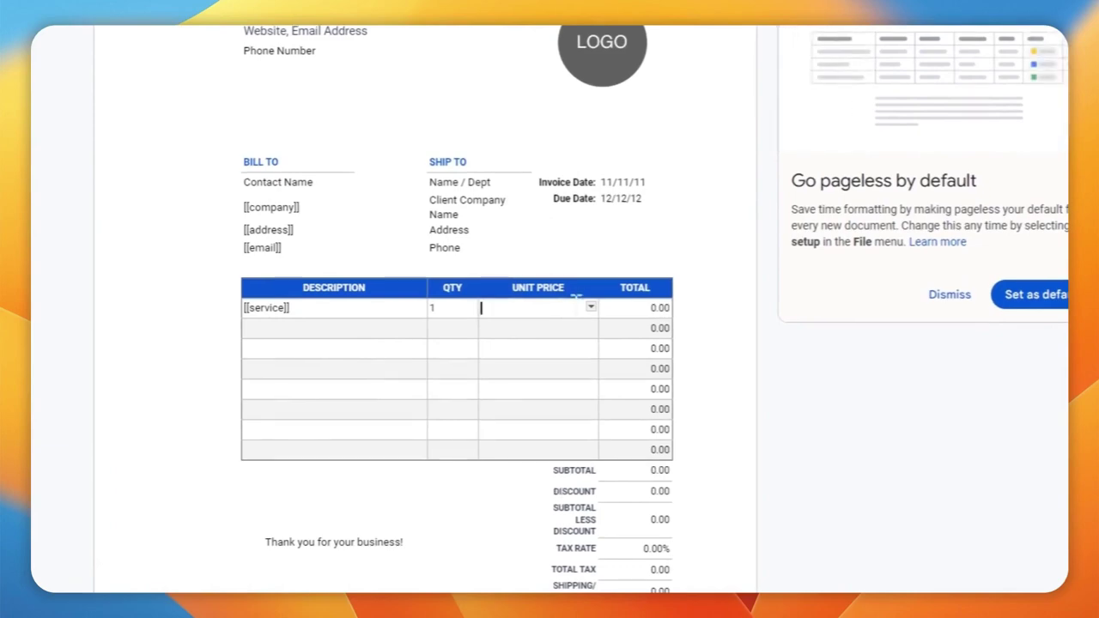
text([[)
text(amount]])
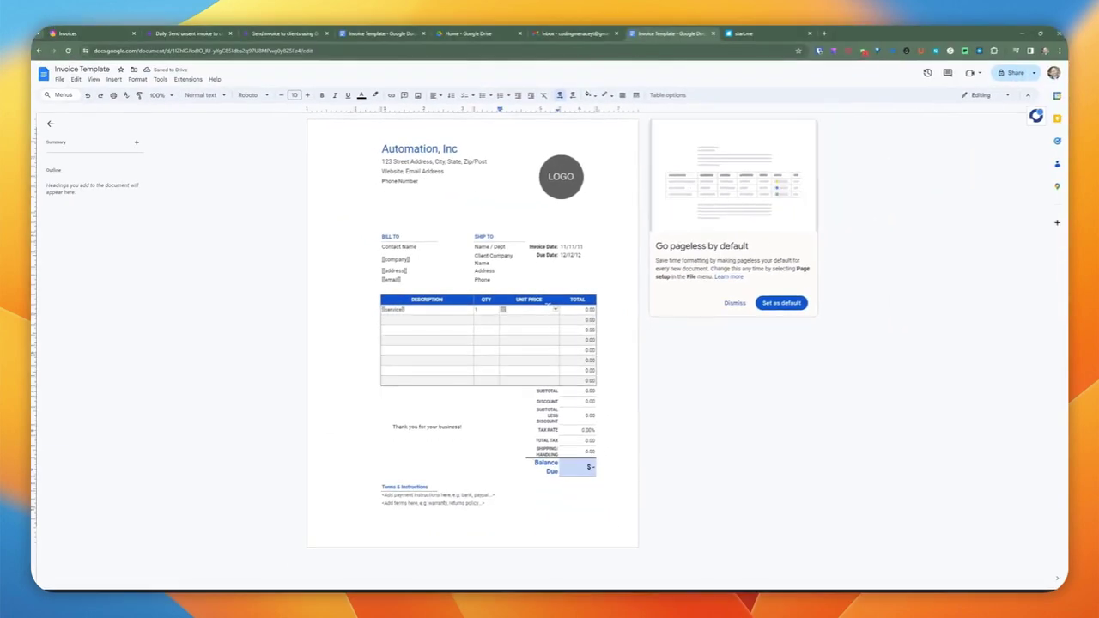
key(Tab)
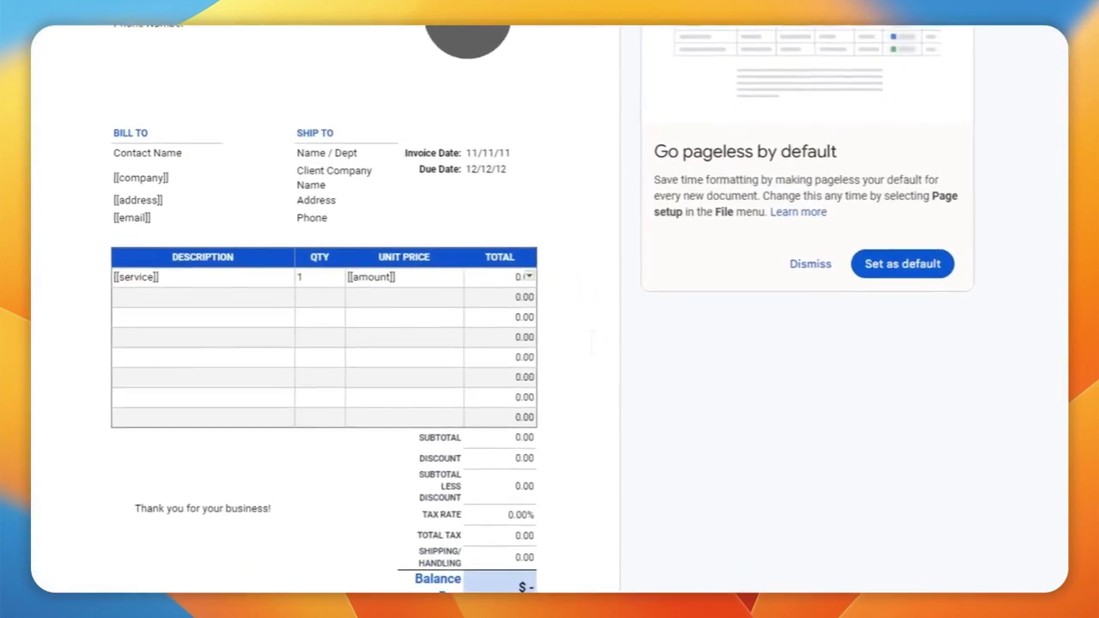
key(shift+Down)
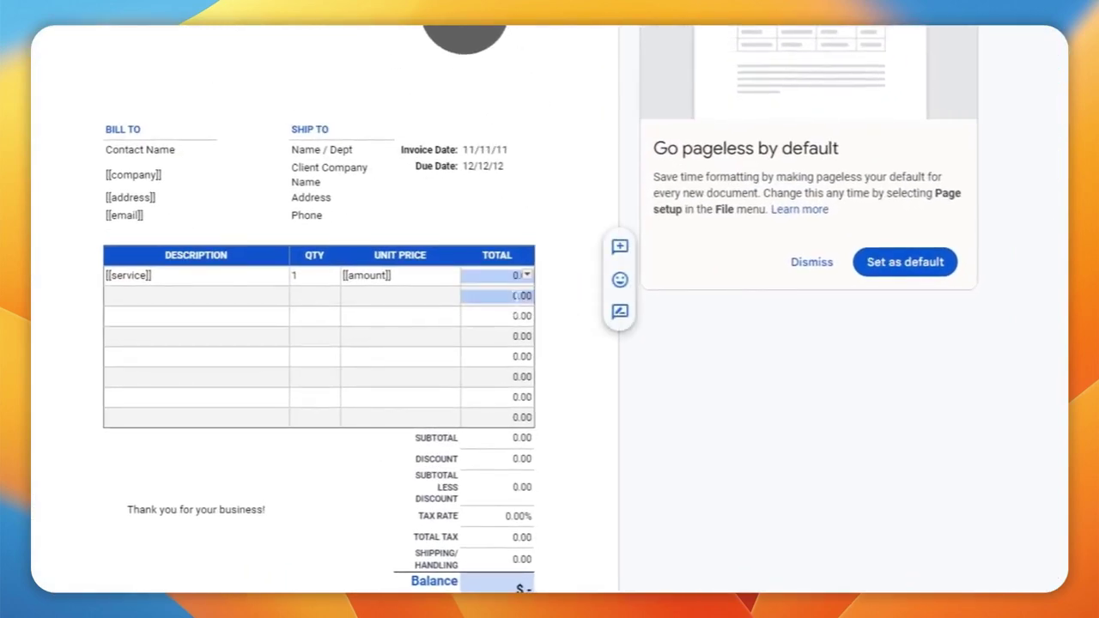
key(Left)
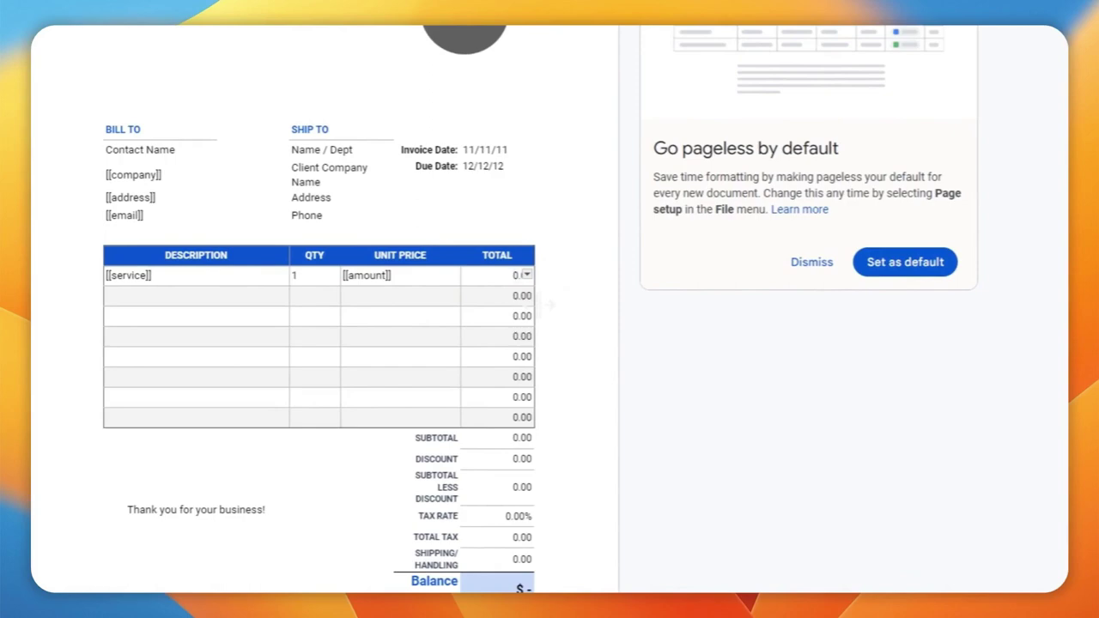
key(shift+Right)
key(BackSpace)
text([[amount]])
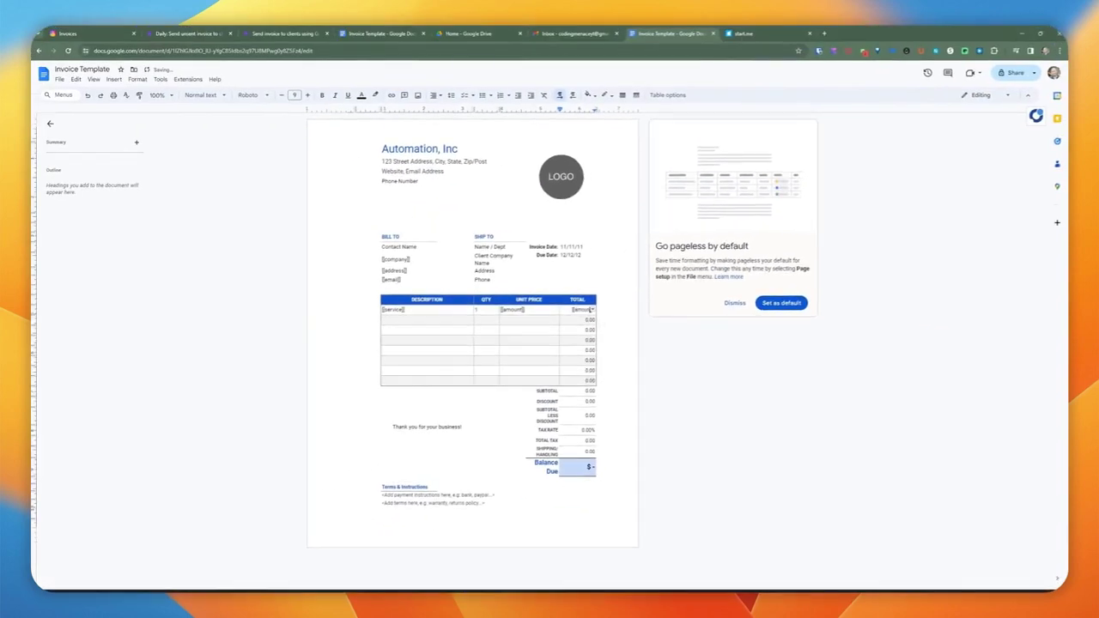
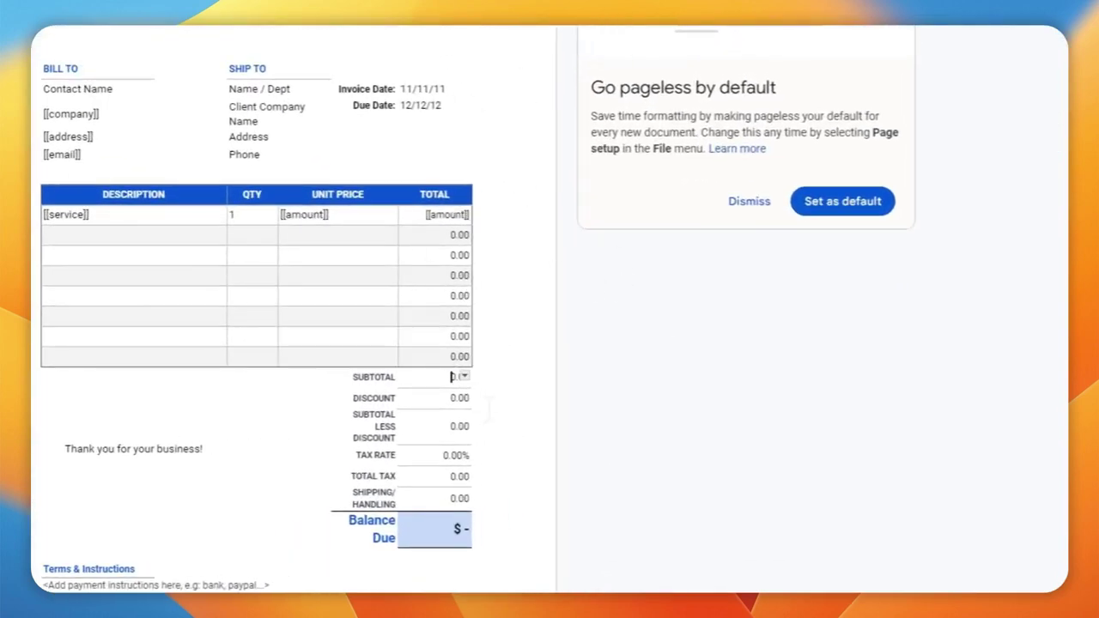
- Replace the subtotal with the [[amount]] placeholder and set the tax rate to 8.25%
key(shift+End)
text([[amount]])
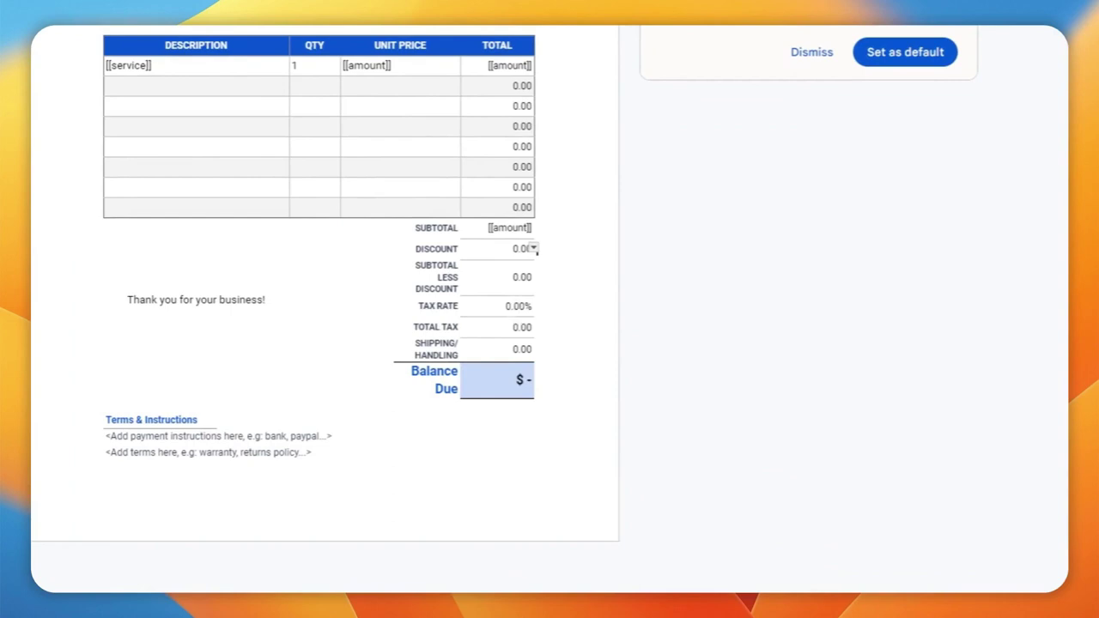
key(shift+Right)
key(shift+Right)
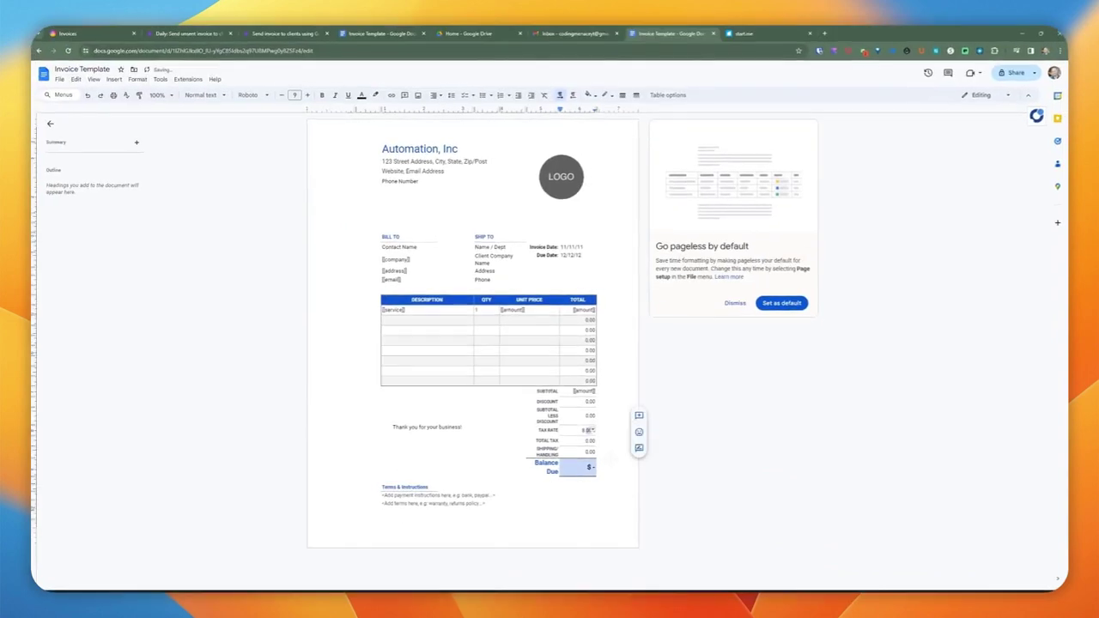
text(6.)
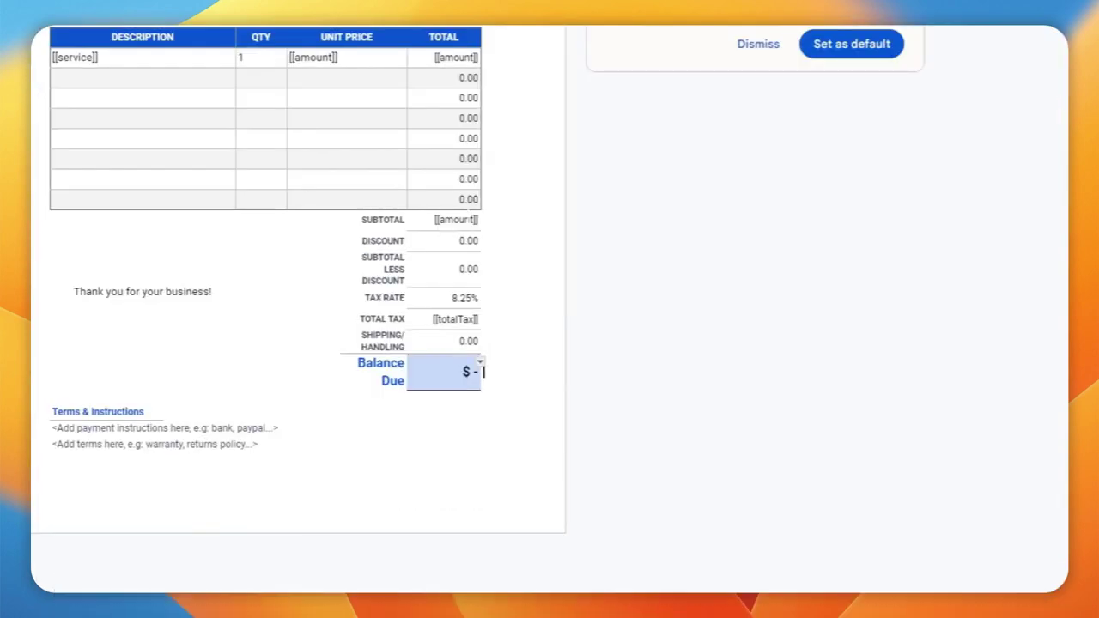
- Use [[totalTax]] for the total tax and [[total]] for the balance due
double_click(455, 318)
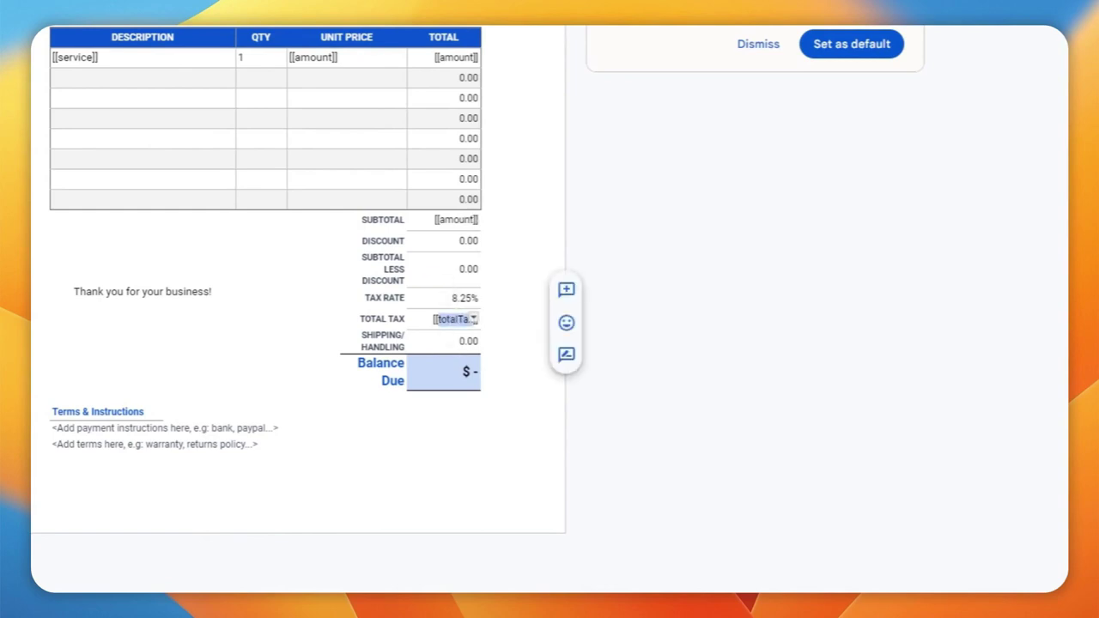
click(463, 371)
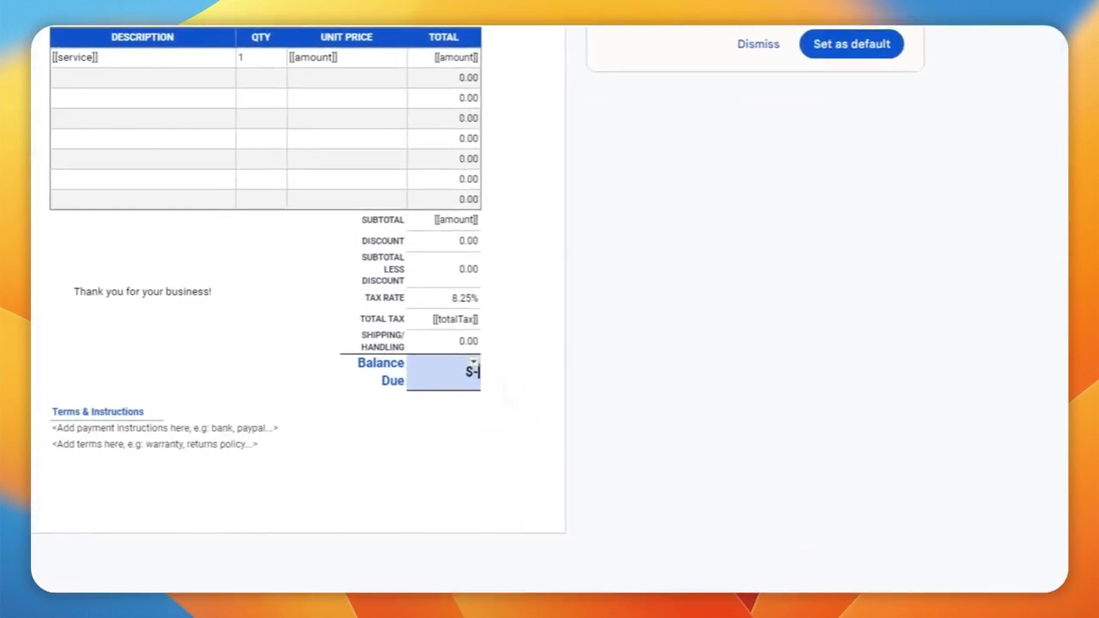
text([[)
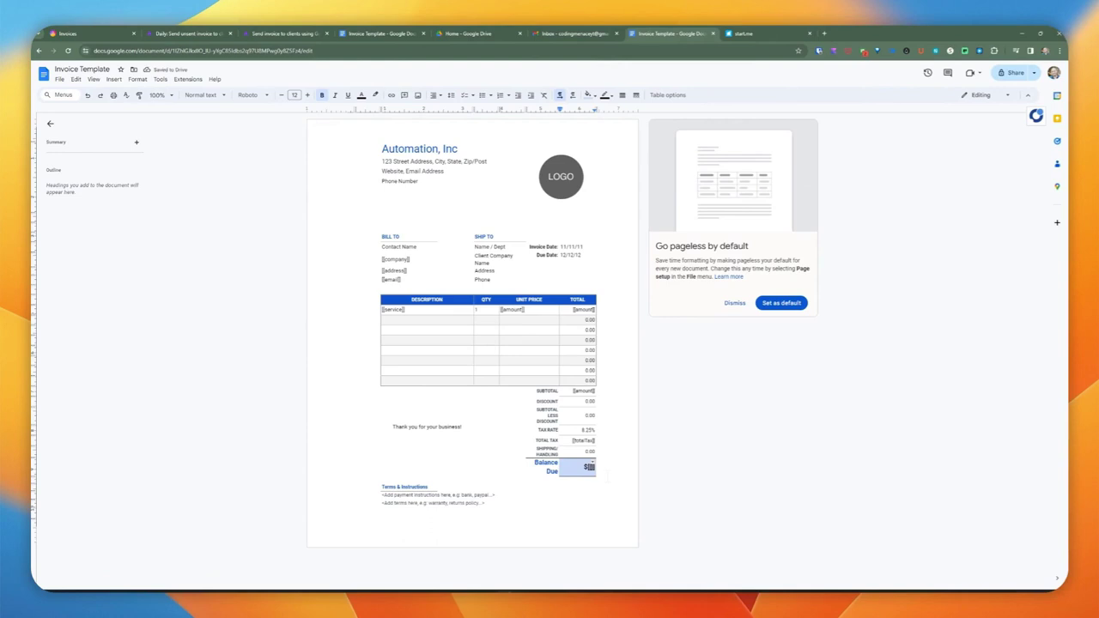
text(total]])
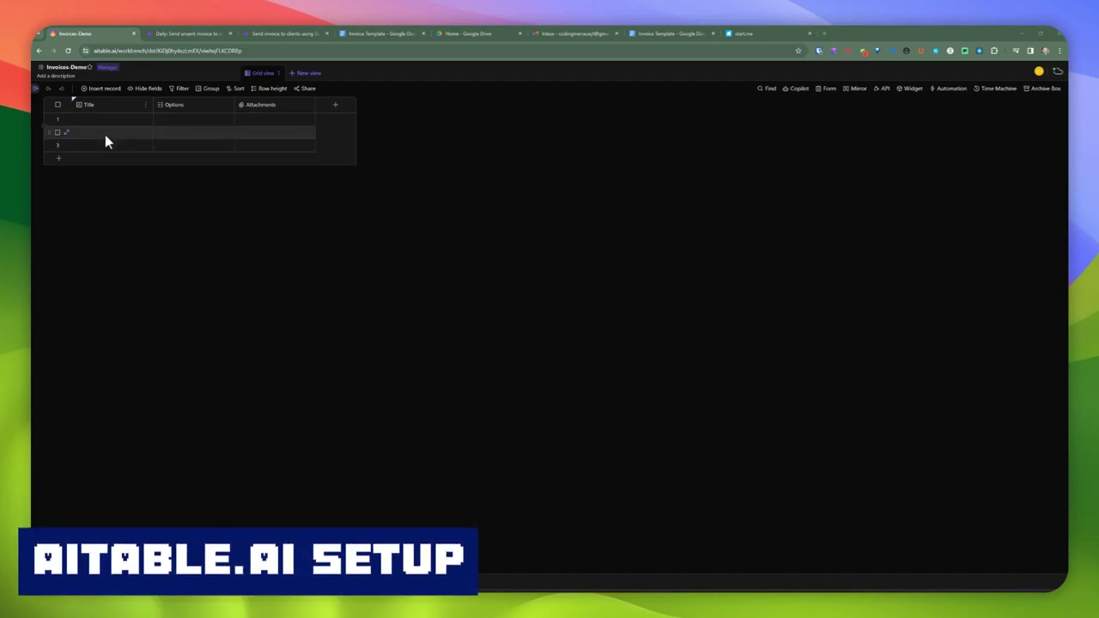
- Rename the Title column to InvoiceId and make it an Autonumber field
click(66, 68)
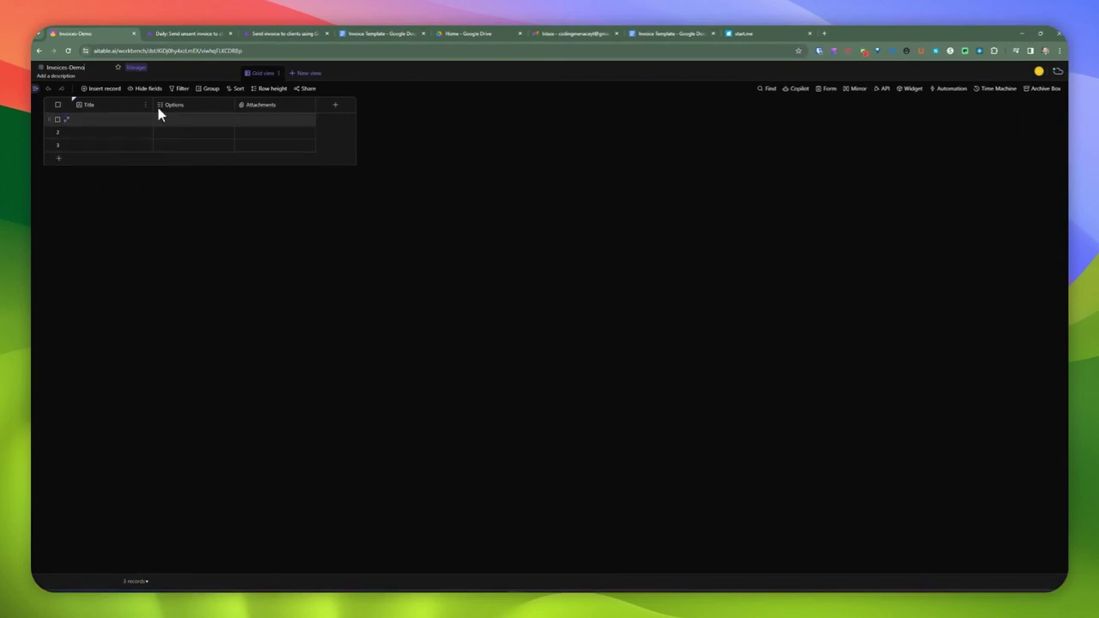
click(129, 105)
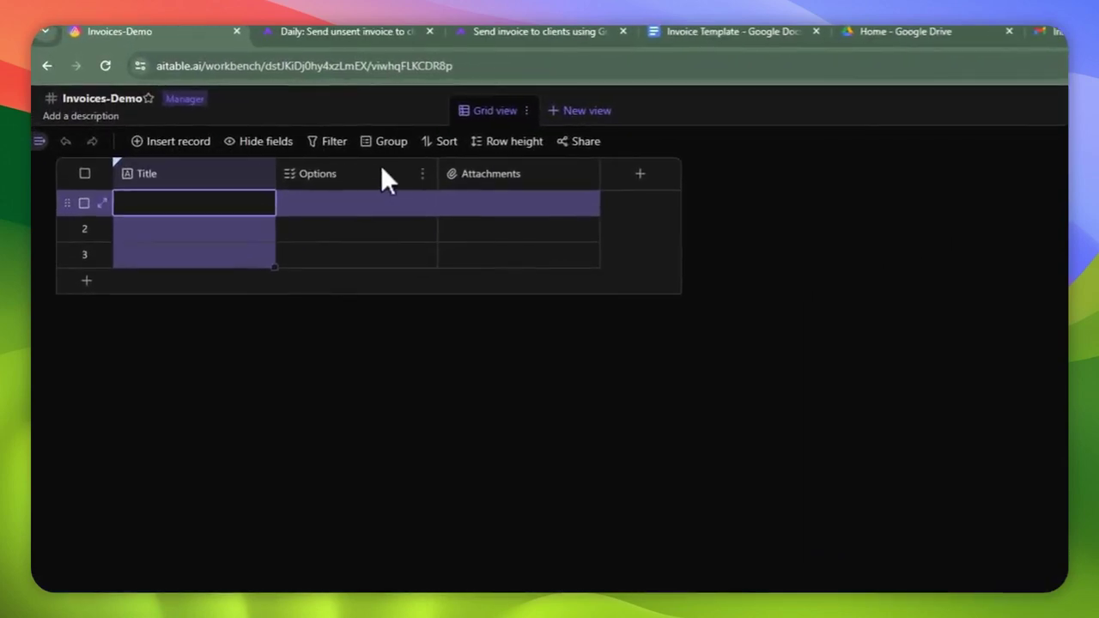
double_click(155, 174)
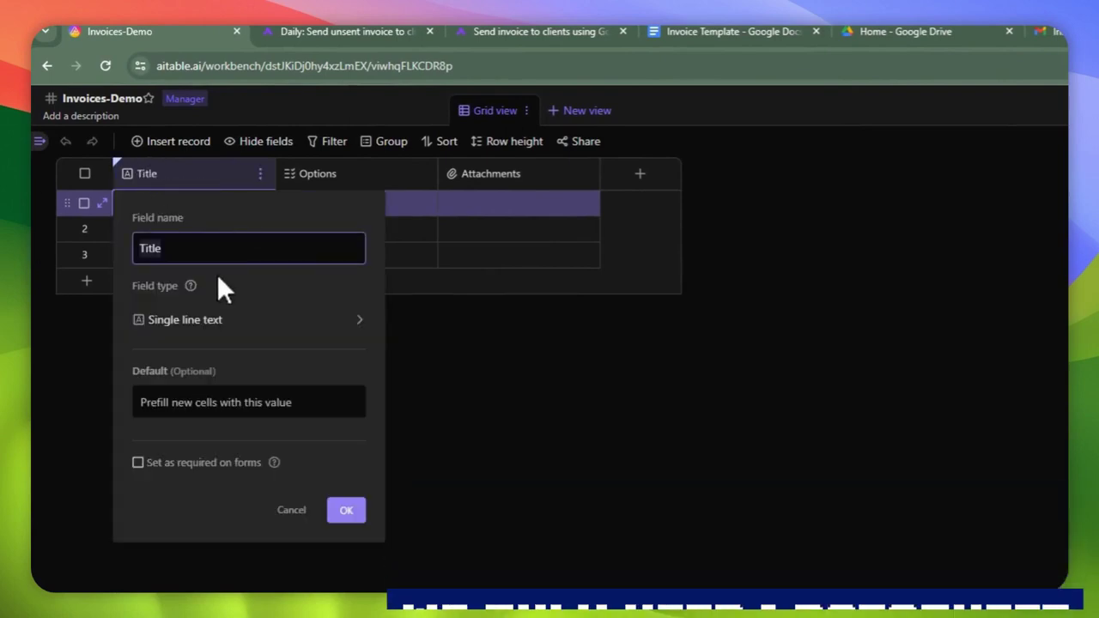
text(InvoiceId)
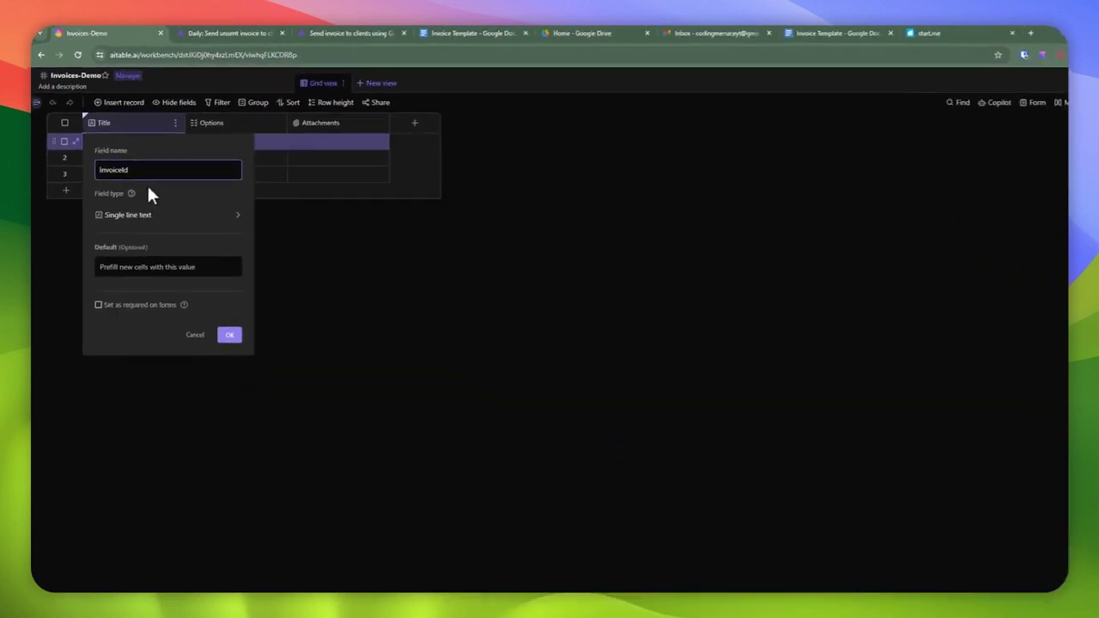
click(127, 178)
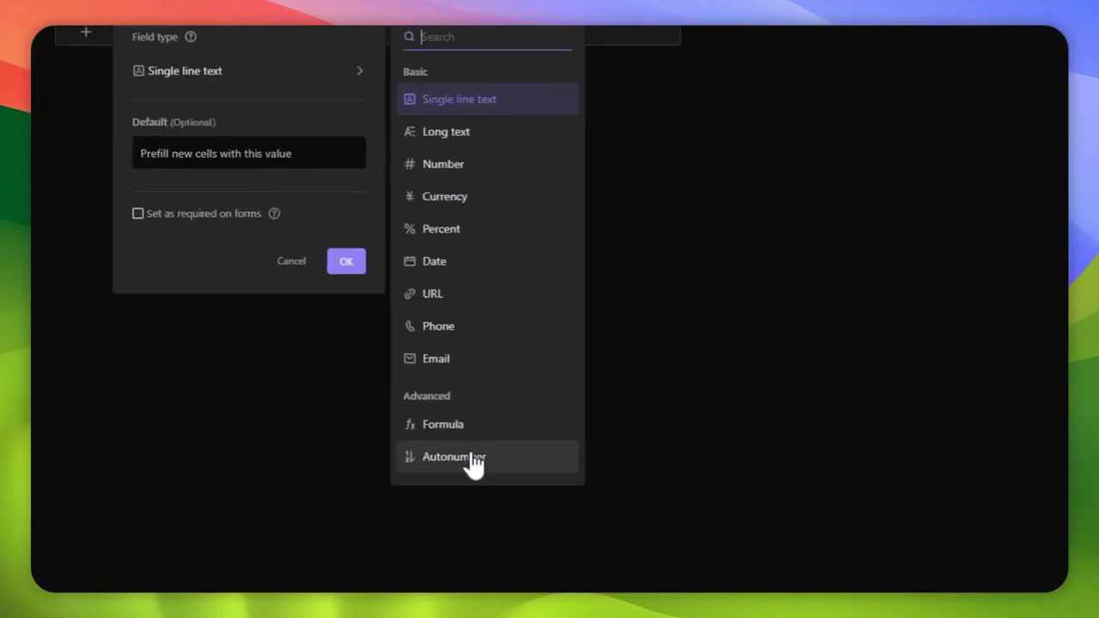
click(236, 374)
click(346, 365)
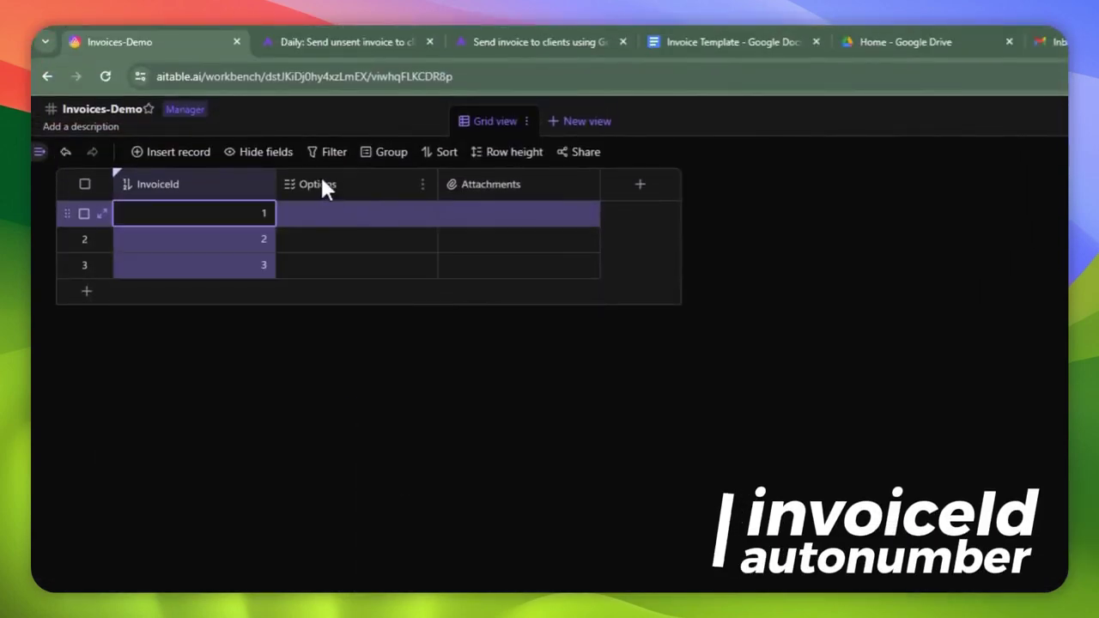
- Rename the Options column to Company as a Single line text field
double_click(322, 151)
text(Company)
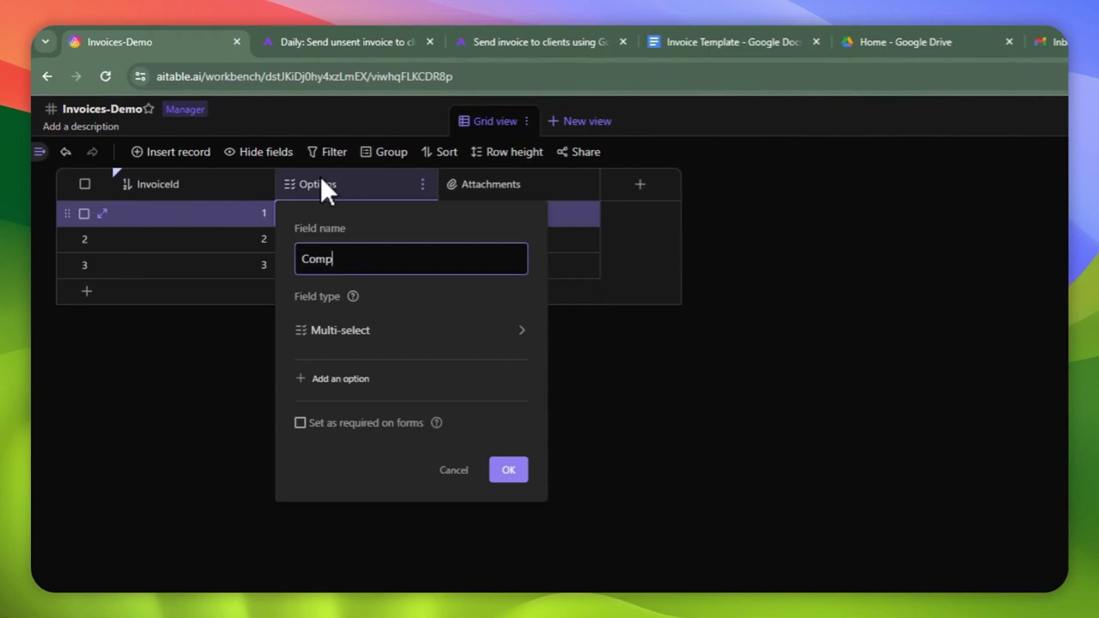
click(361, 331)
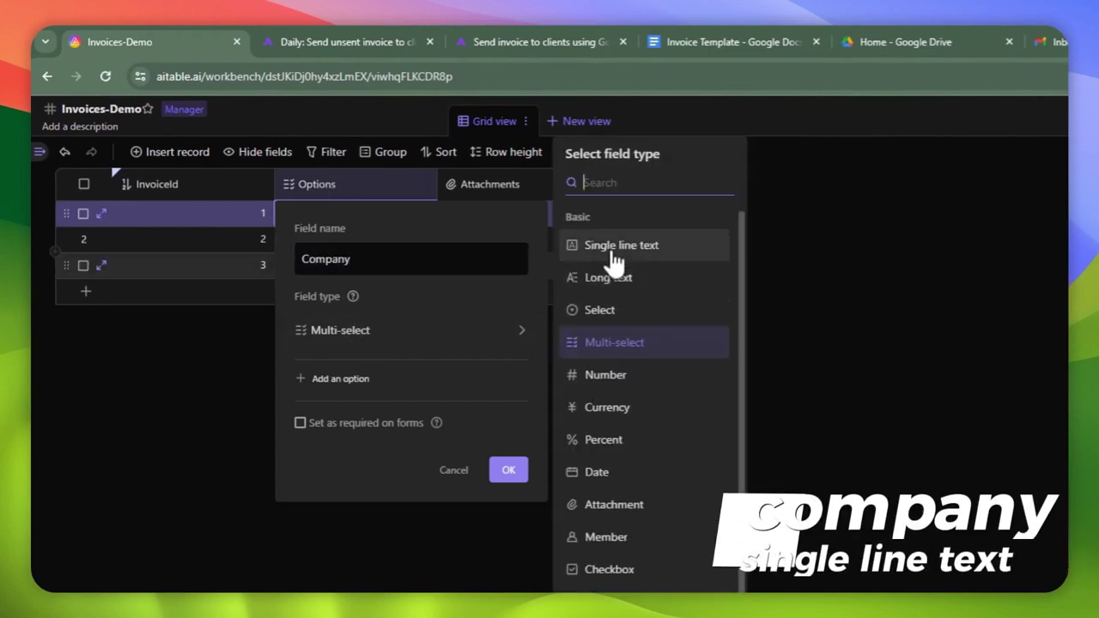
click(577, 248)
click(508, 520)
- Rename the Attachments column to Name as a Single line text field
double_click(484, 186)
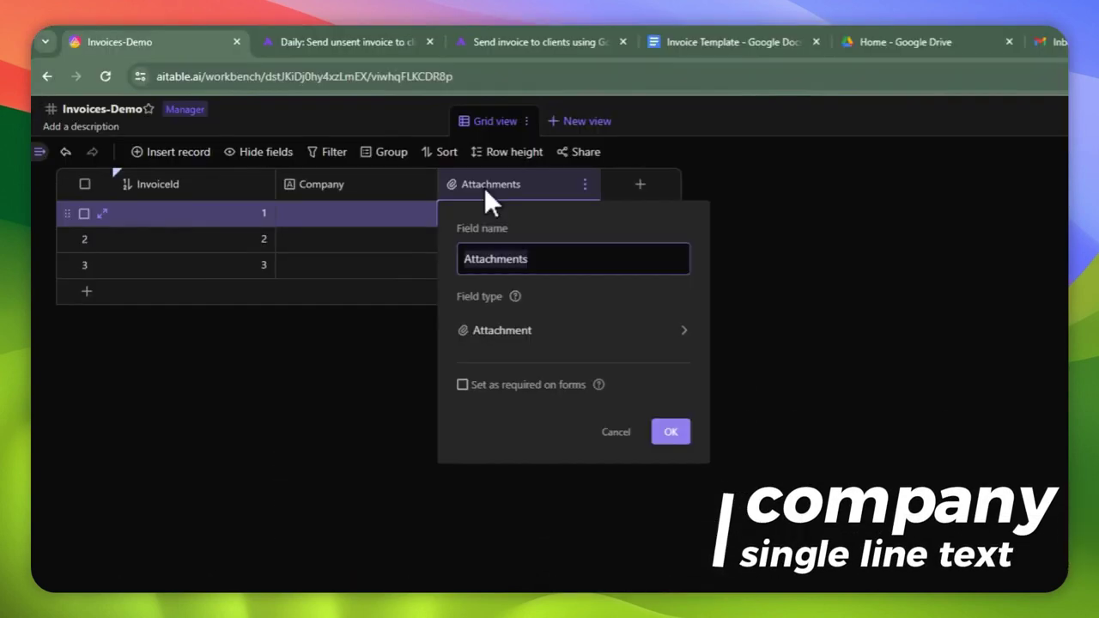
text(Name)
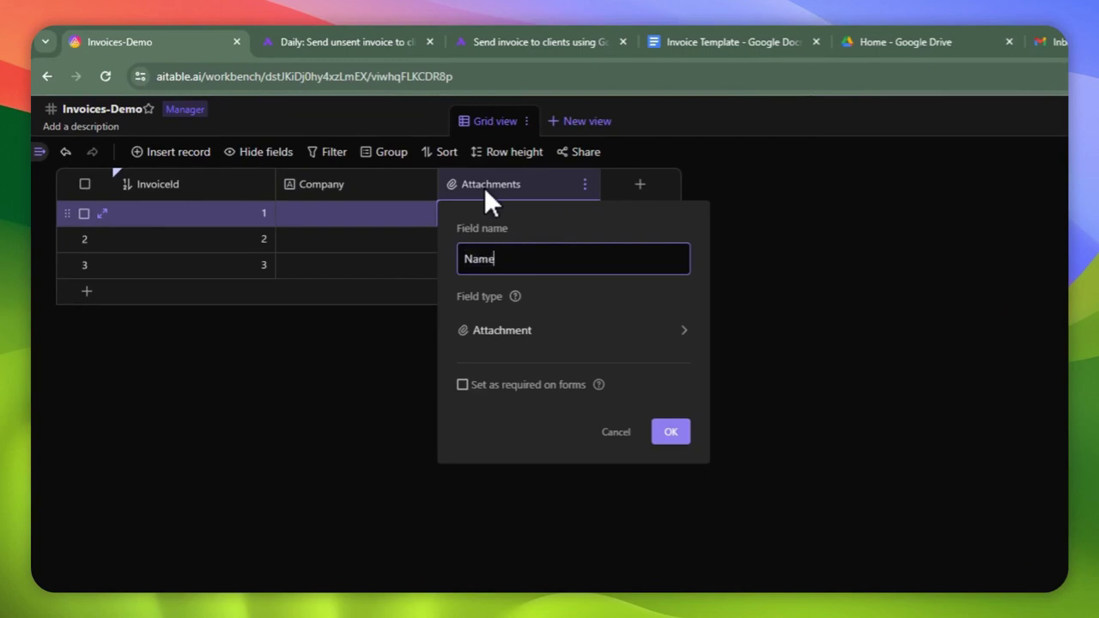
click(529, 337)
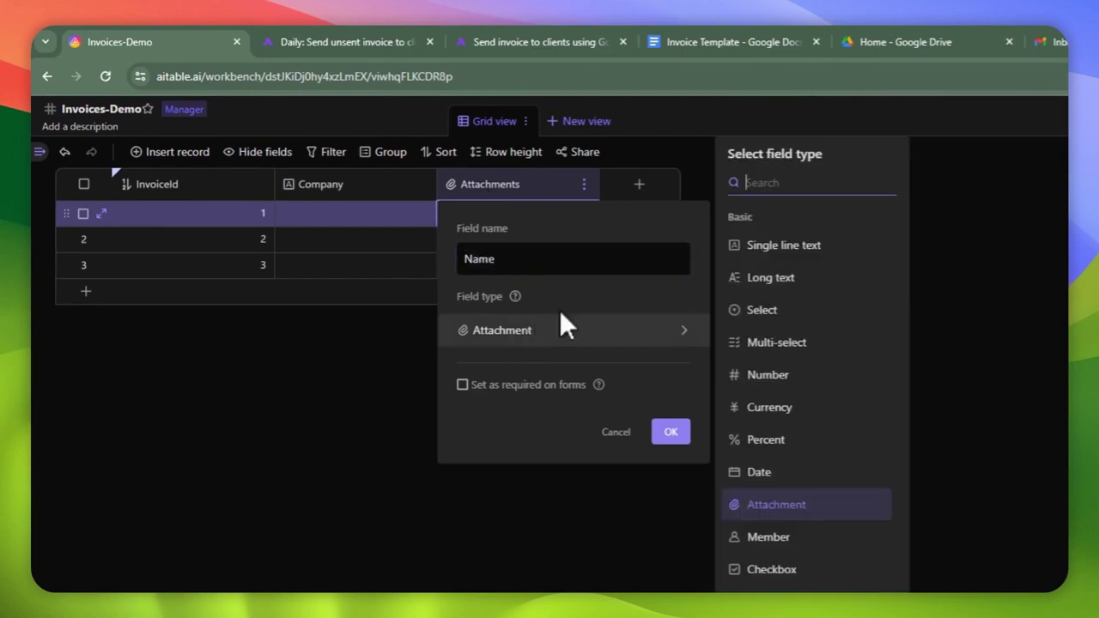
click(800, 249)
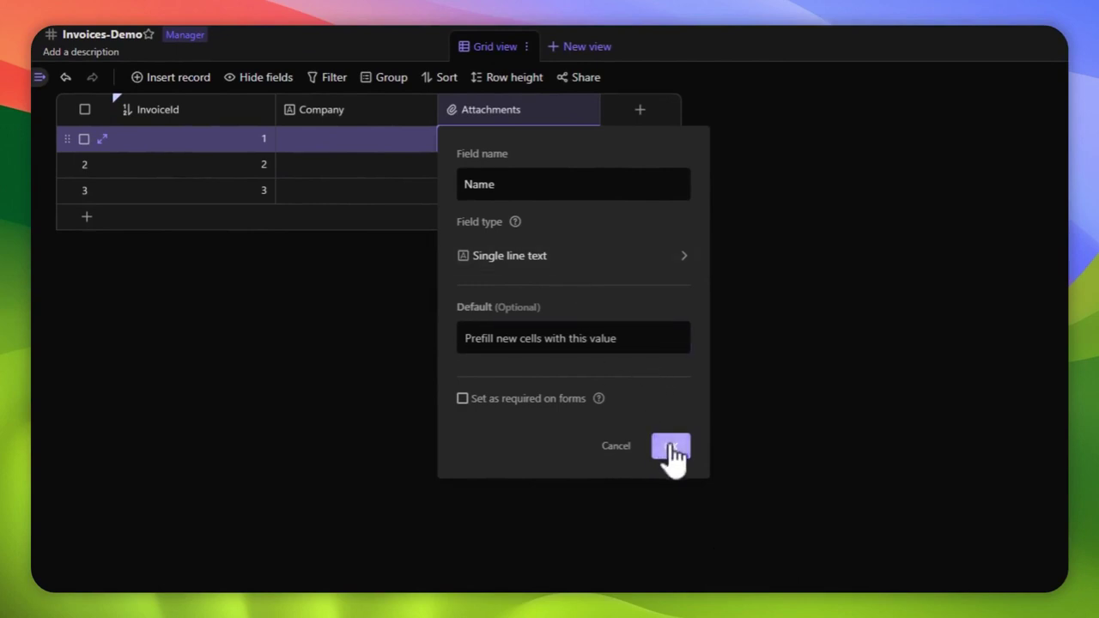
click(669, 448)
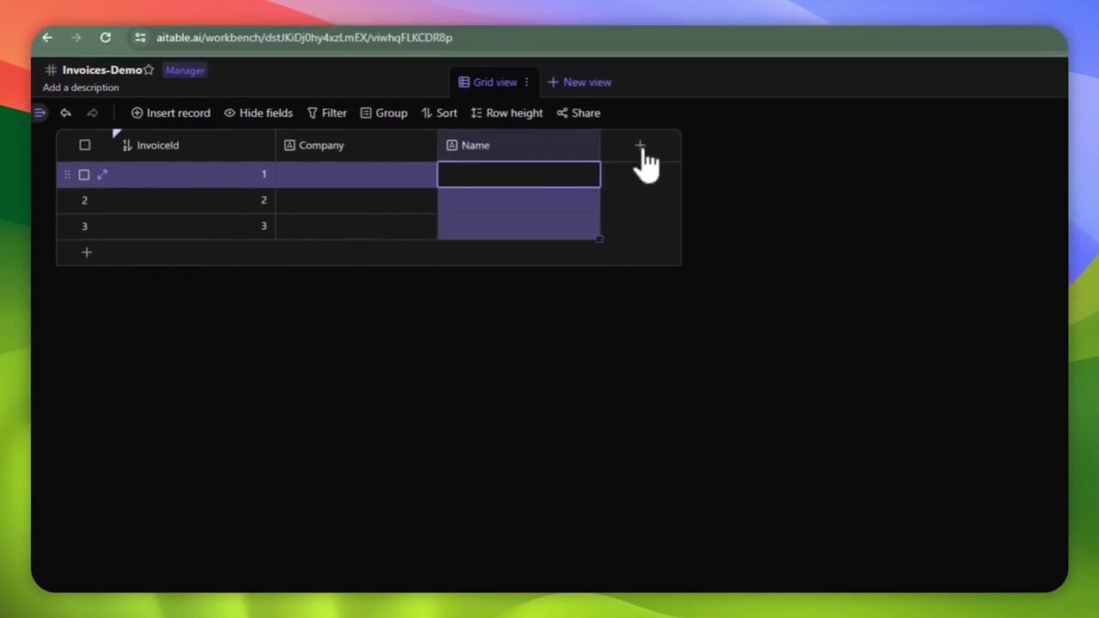
- Add an Address column and keep its Long text type
click(641, 151)
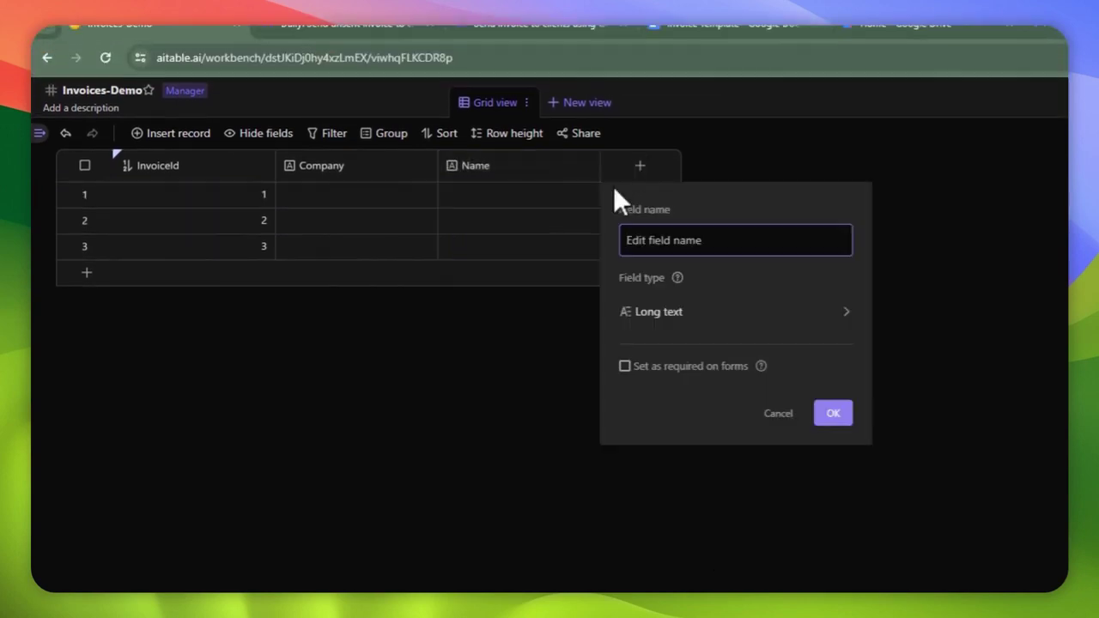
text(S)
key(BackSpace)
text(Address)
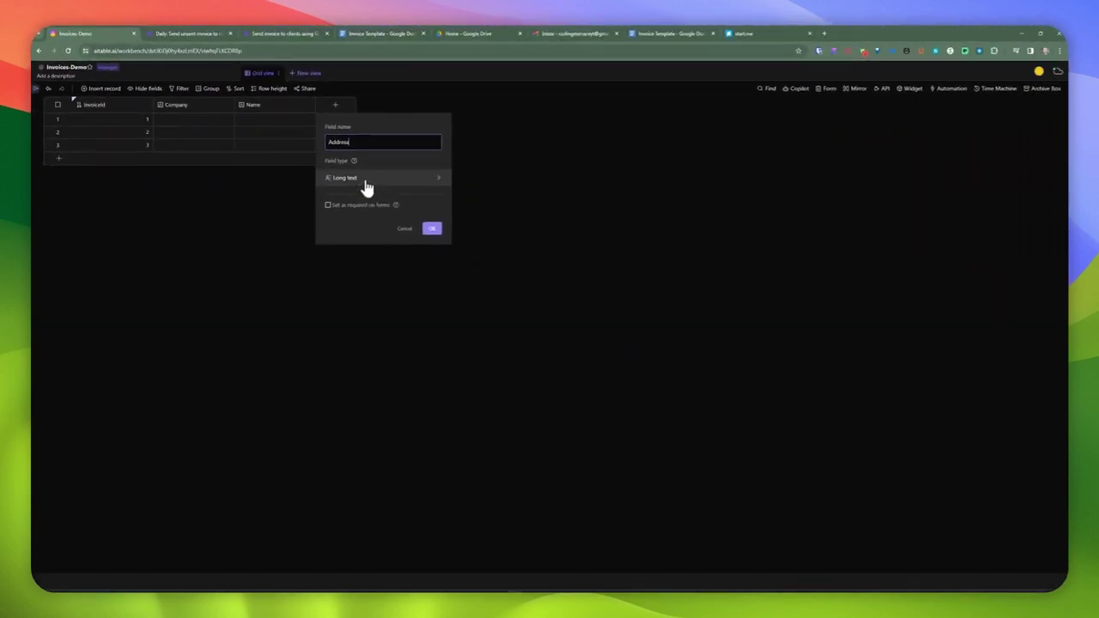
click(366, 180)
click(400, 182)
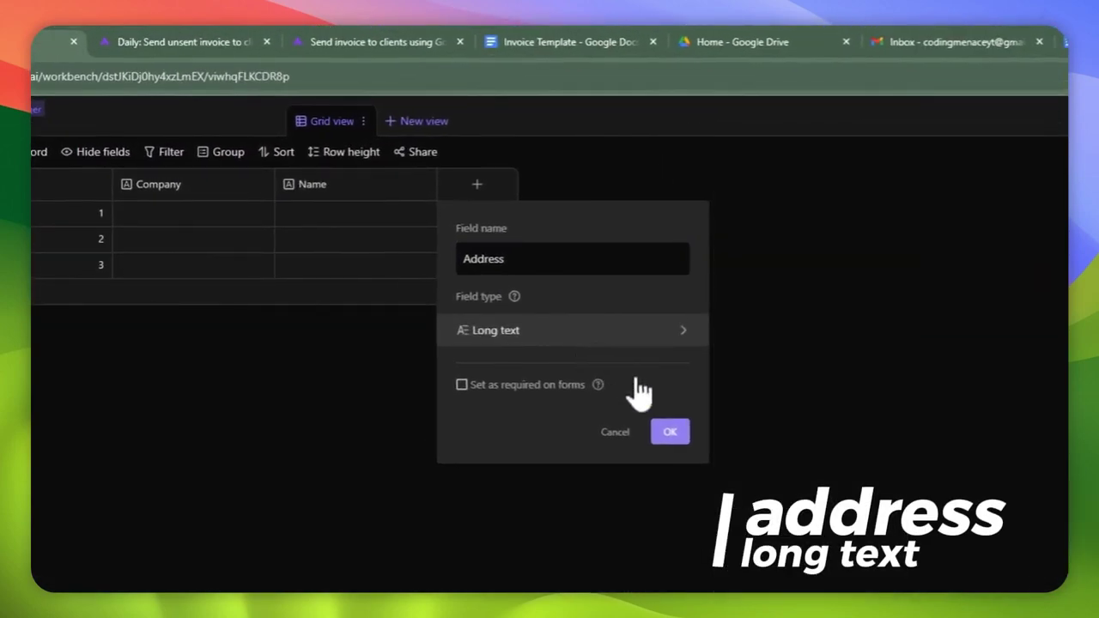
click(669, 436)
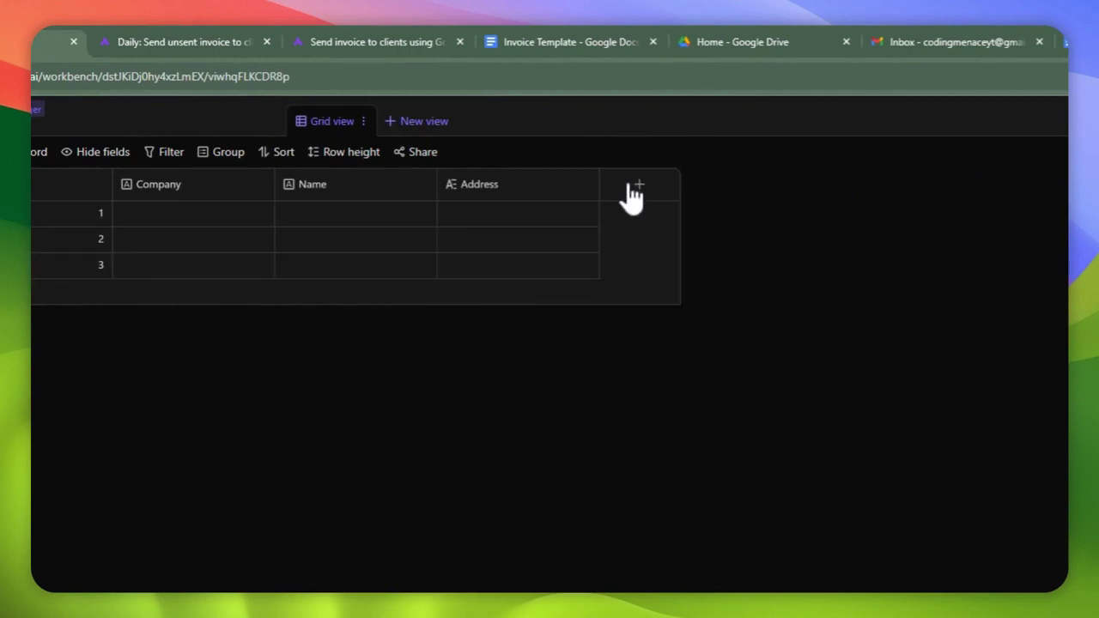
- Start a new column named Service and set it to Single line text
click(632, 189)
text(Ser)
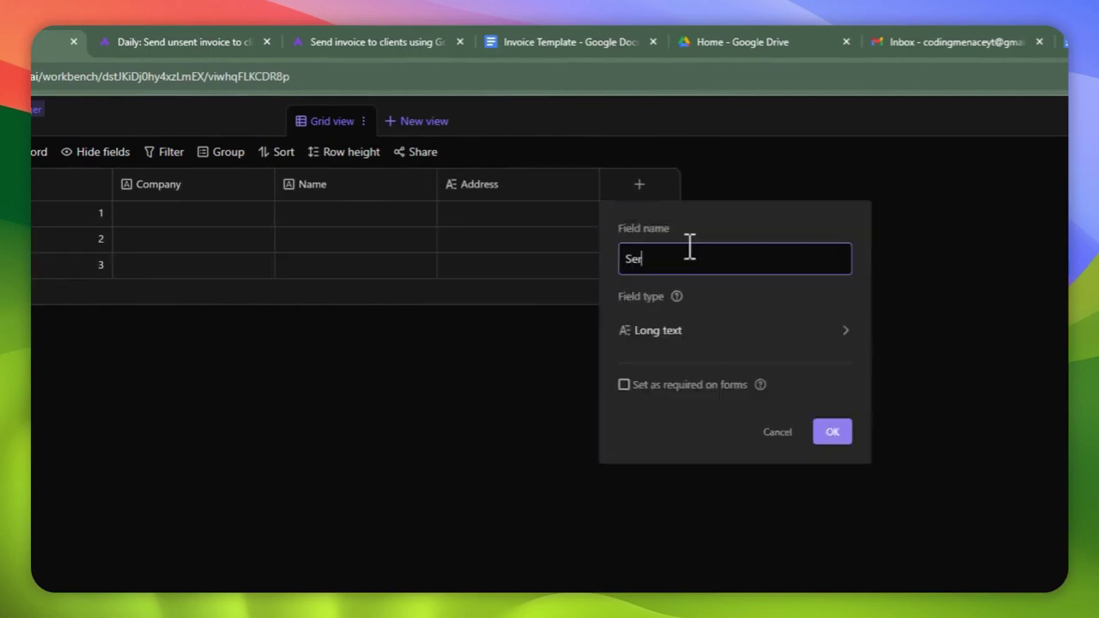
text(vice)
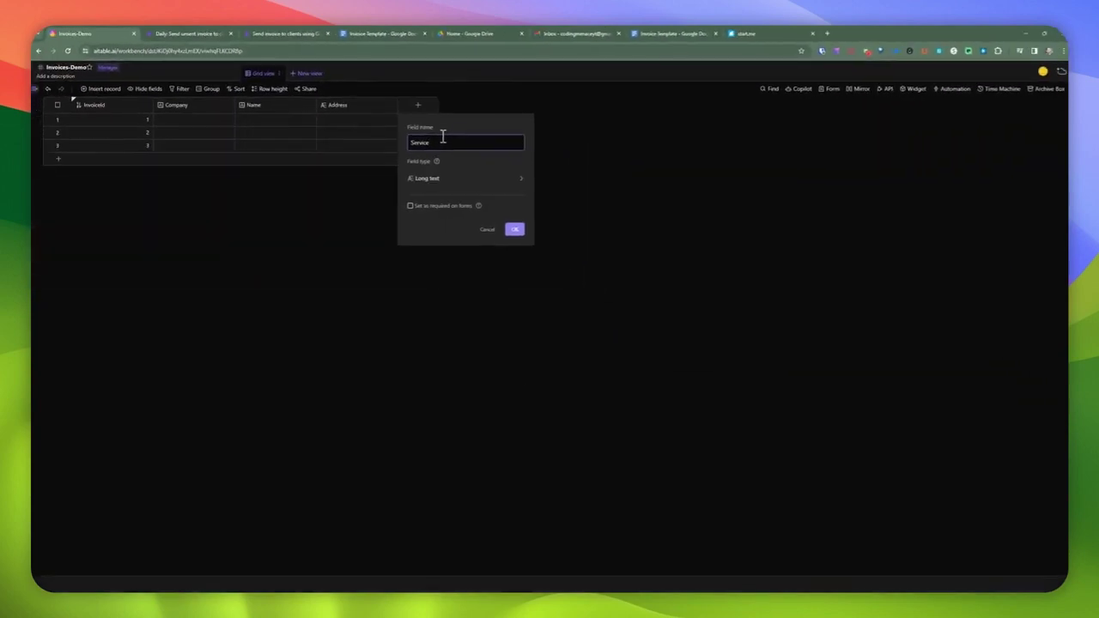
click(466, 188)
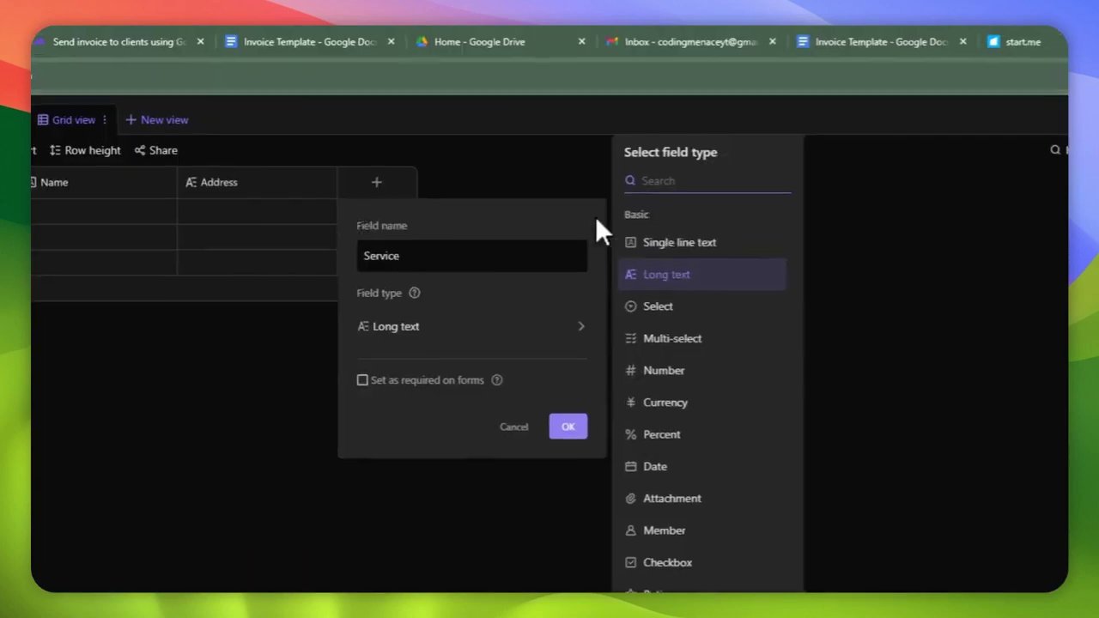
click(550, 134)
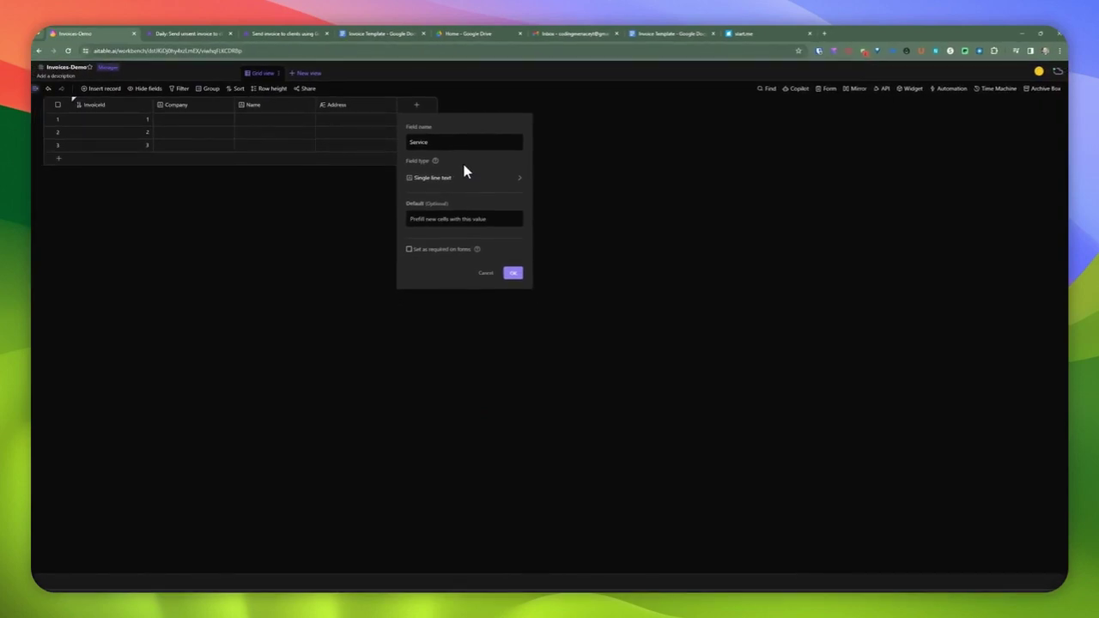
- Save Service, then add a narrow Notes column of type WorkDoc
click(513, 273)
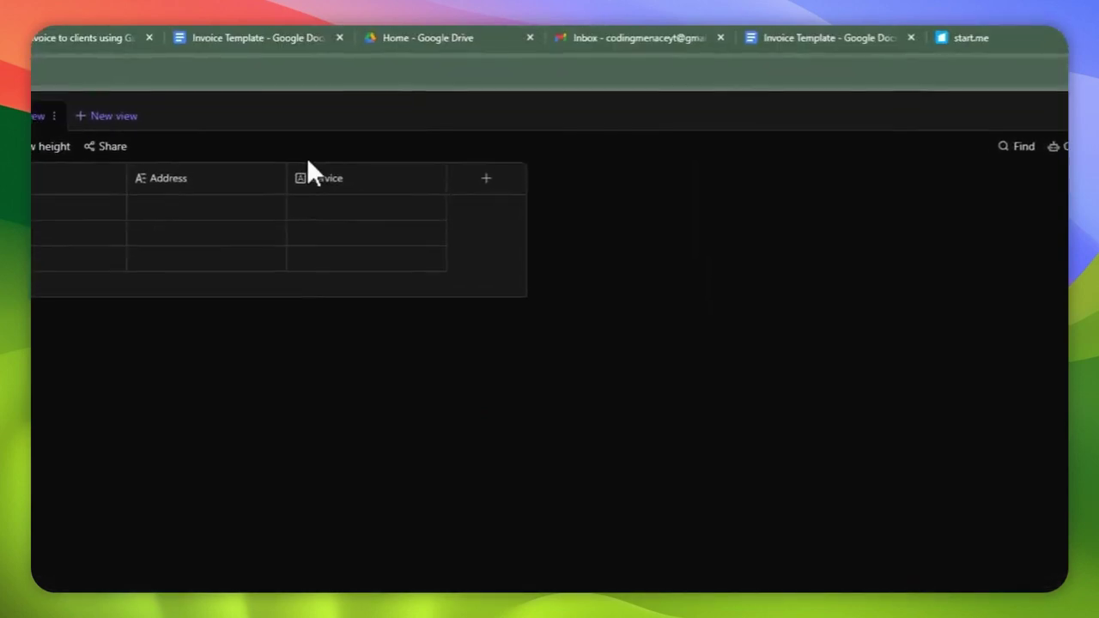
click(497, 104)
text(Notes)
click(503, 330)
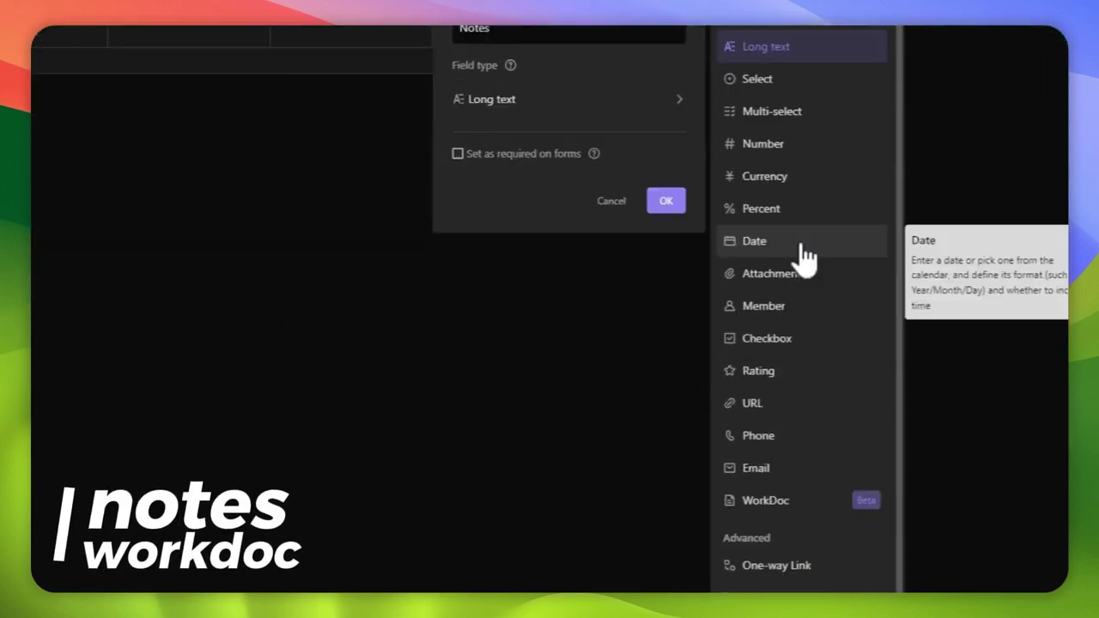
scroll(803, 255, down, 1)
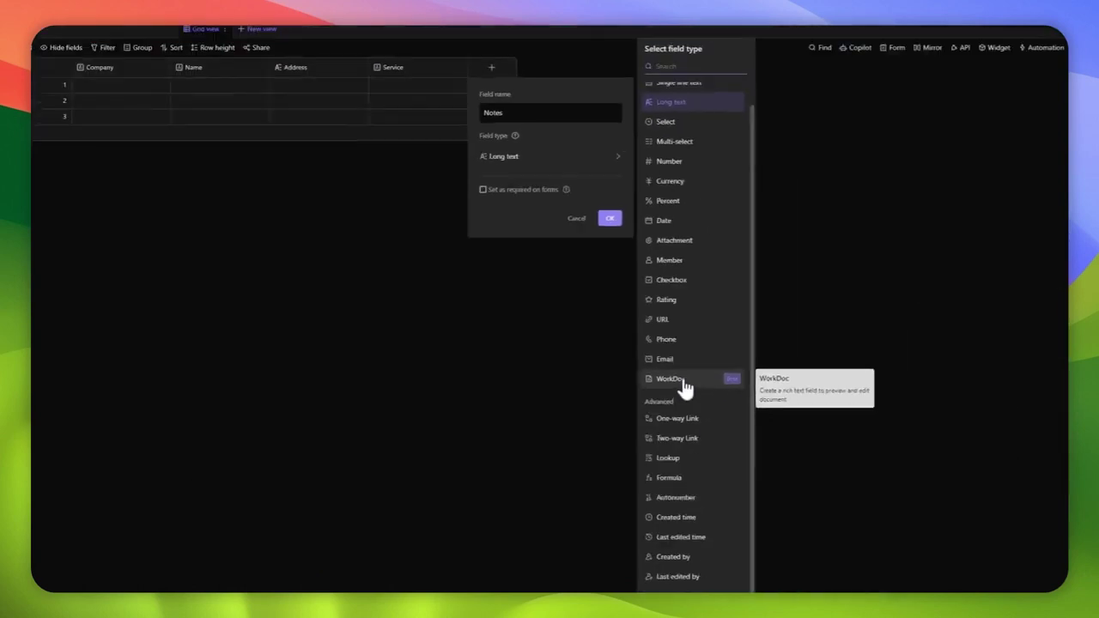
click(678, 382)
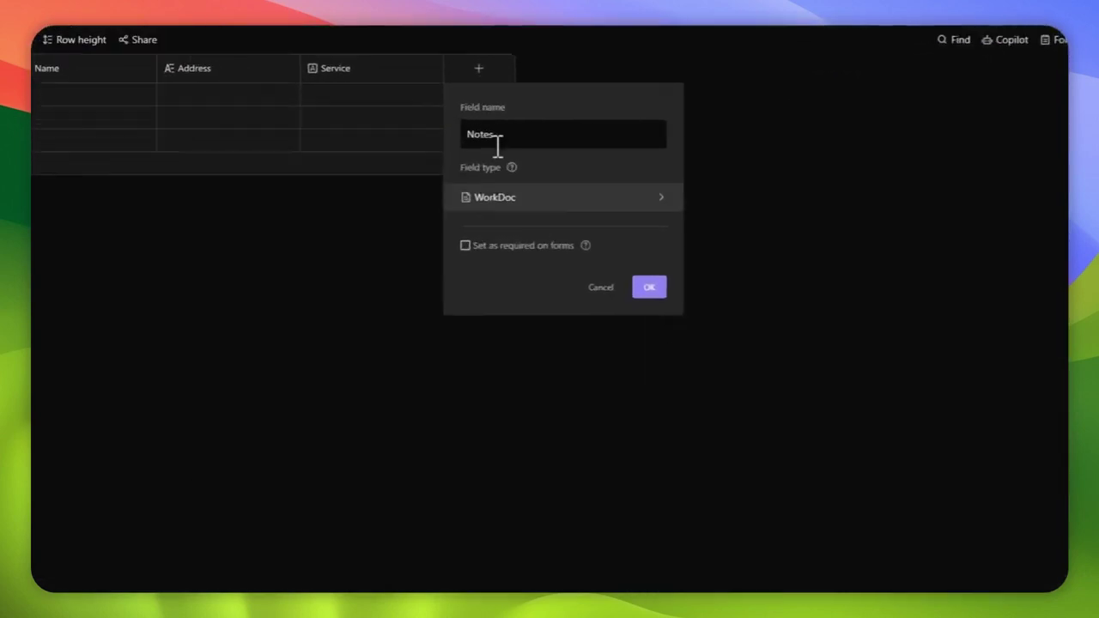
click(661, 353)
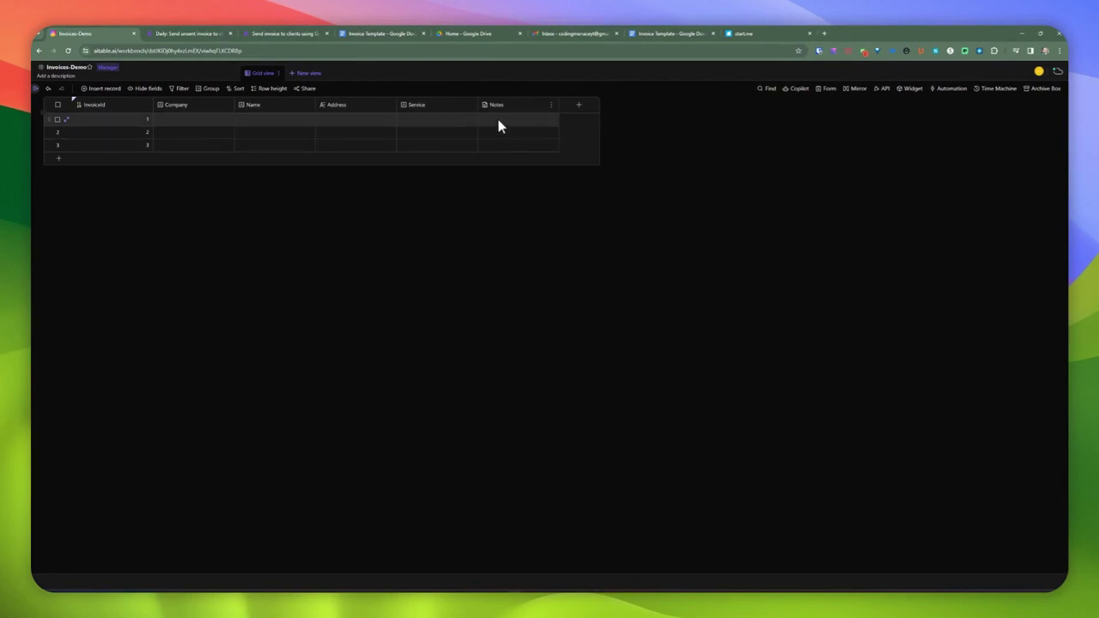
drag(559, 104, 535, 111)
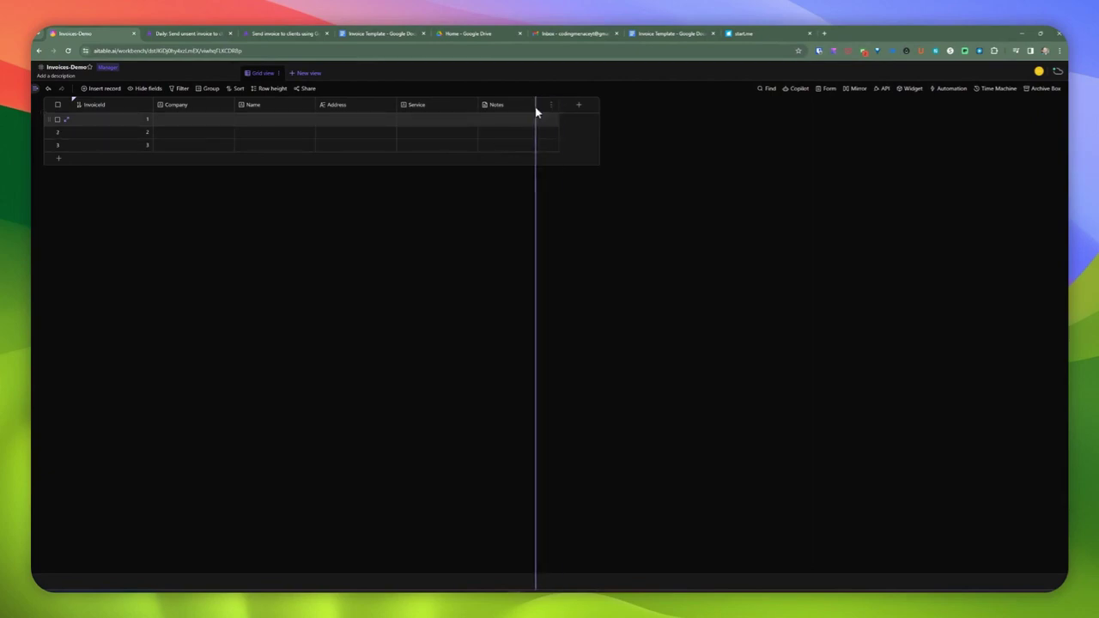
- Add an InvoiceDate Date column using the Year-Month-Day format
click(554, 105)
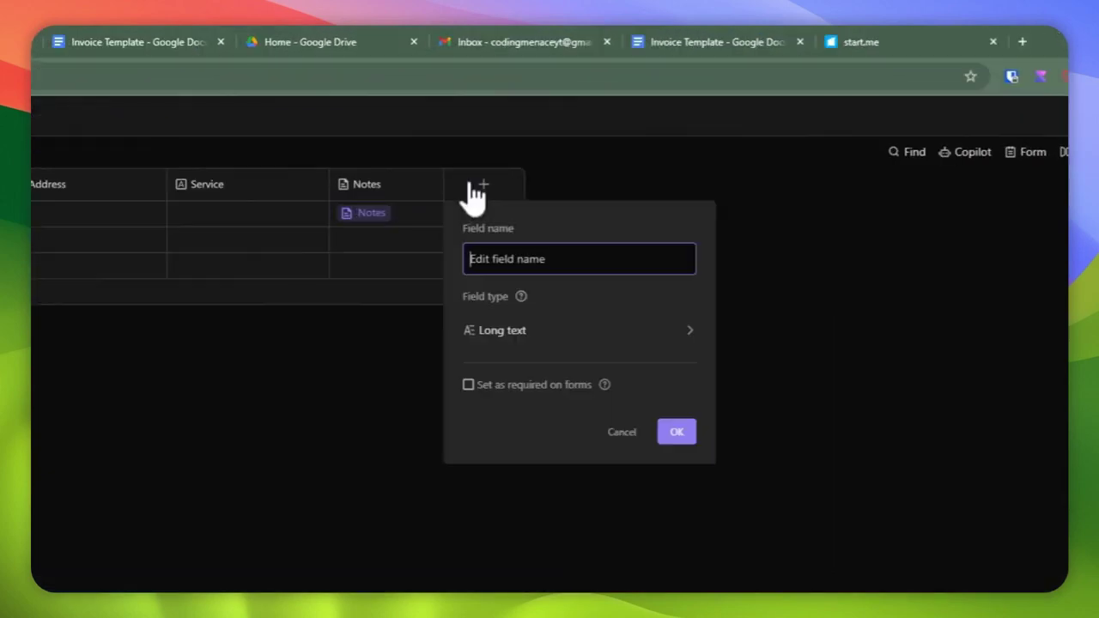
text(InvoiceDate)
click(617, 331)
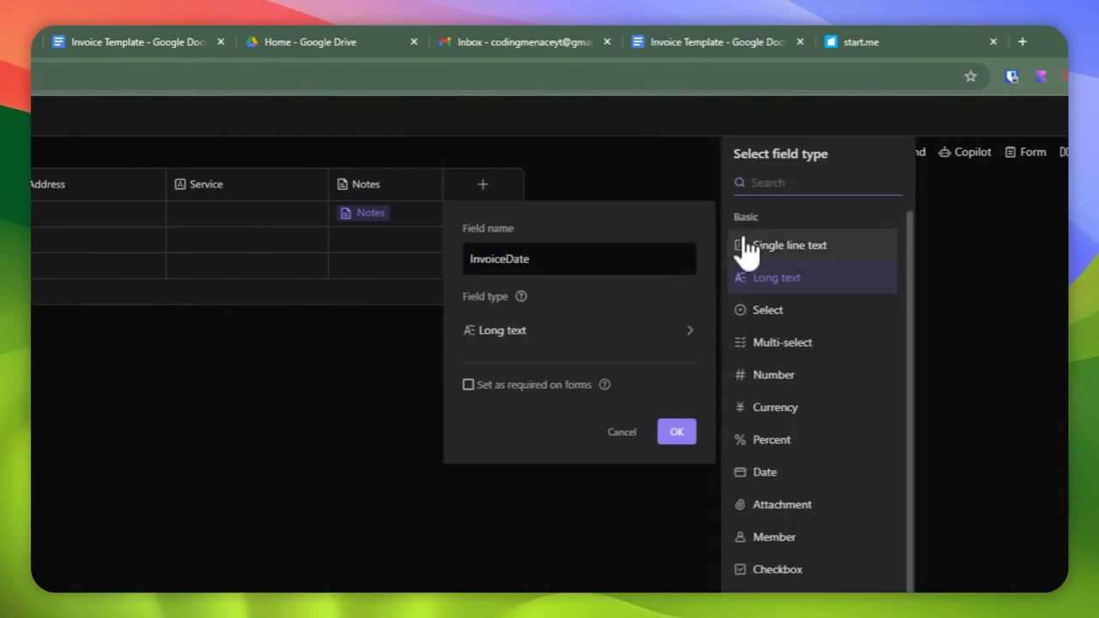
click(764, 471)
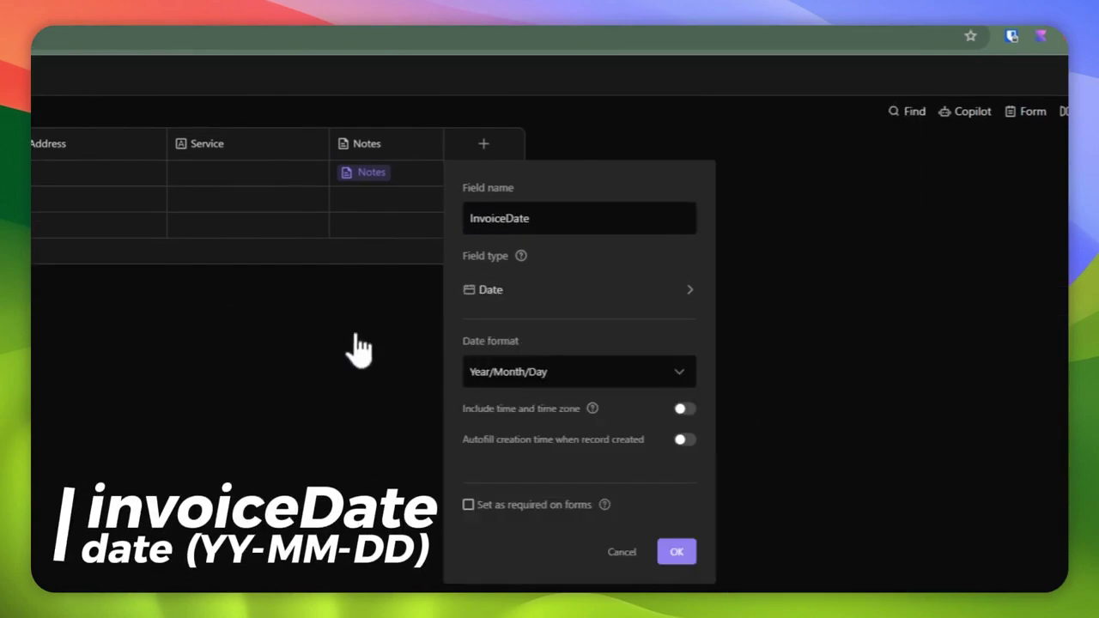
click(584, 374)
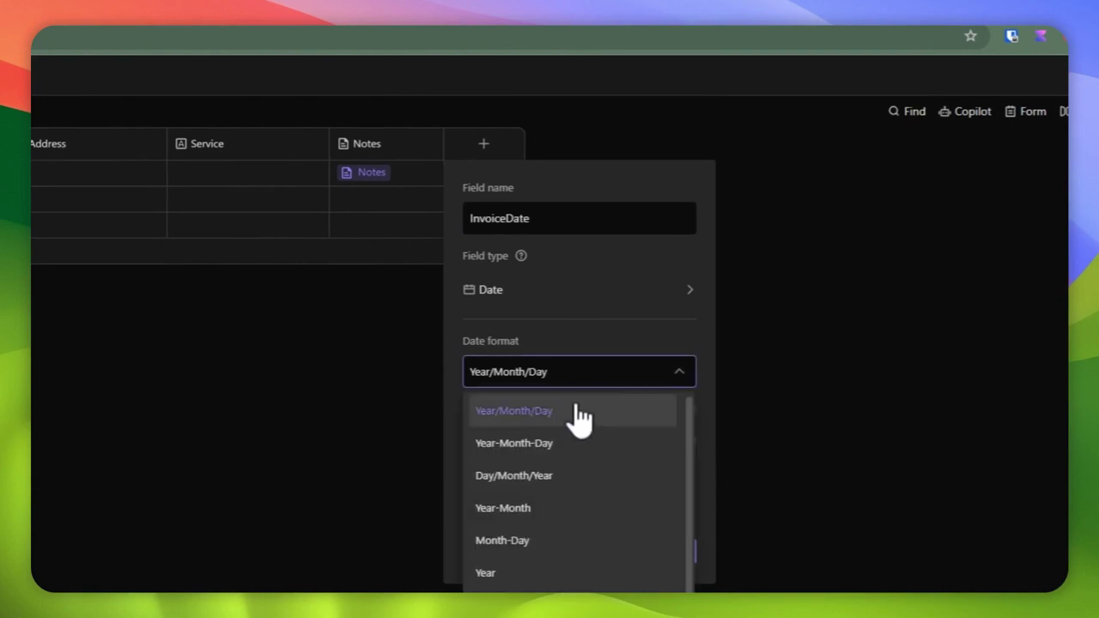
click(546, 453)
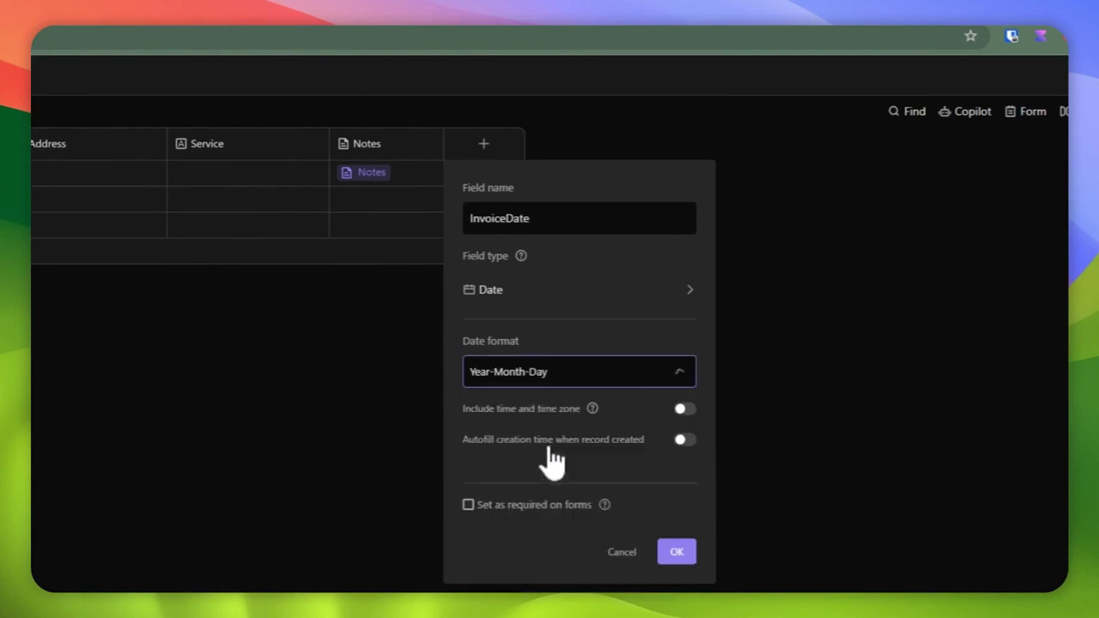
click(528, 382)
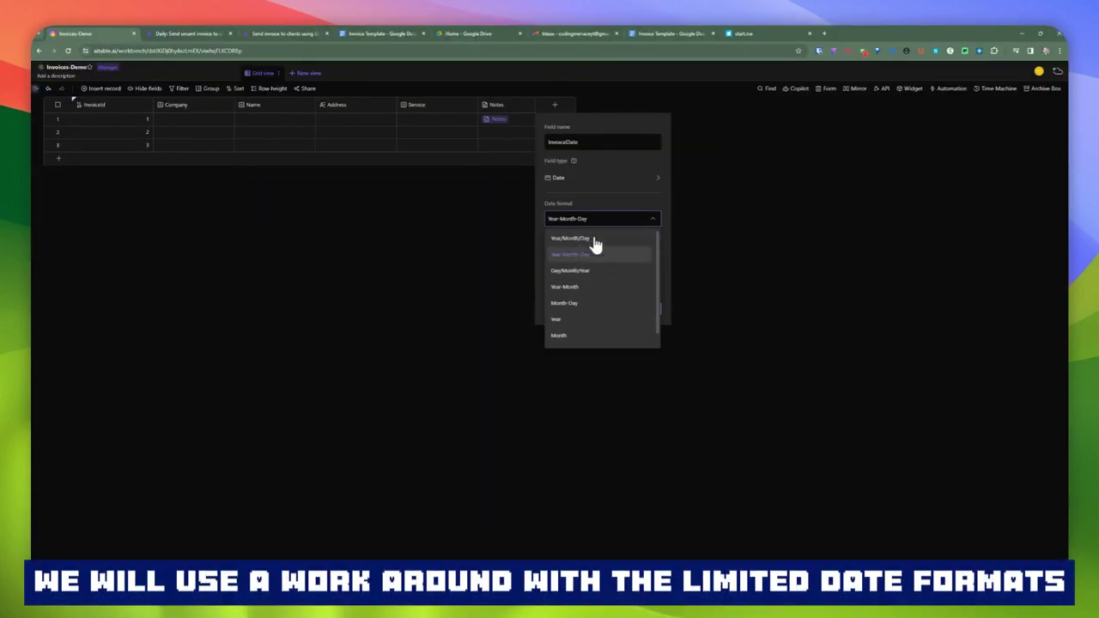
click(595, 202)
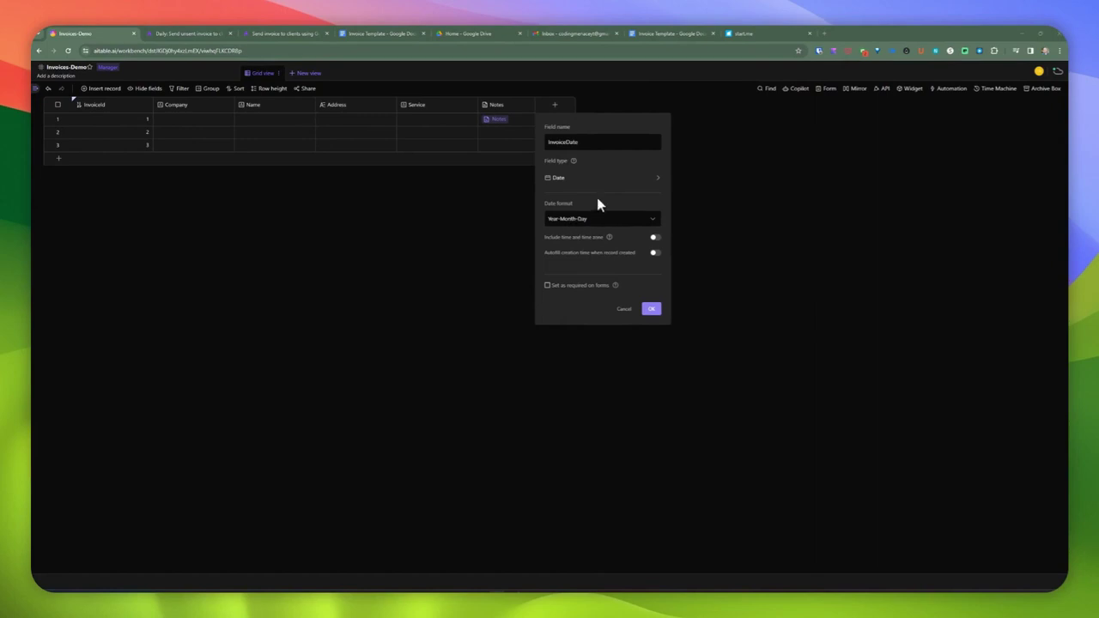
click(650, 309)
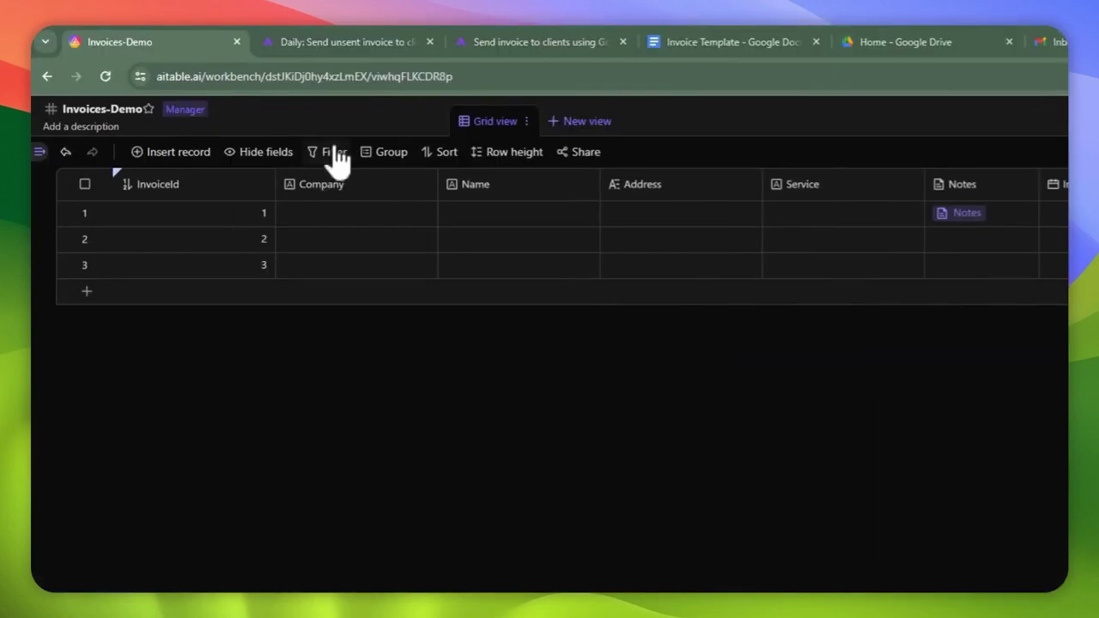
- Add a DueDate Date column in Year-Month-Day format, then begin another new field
click(794, 187)
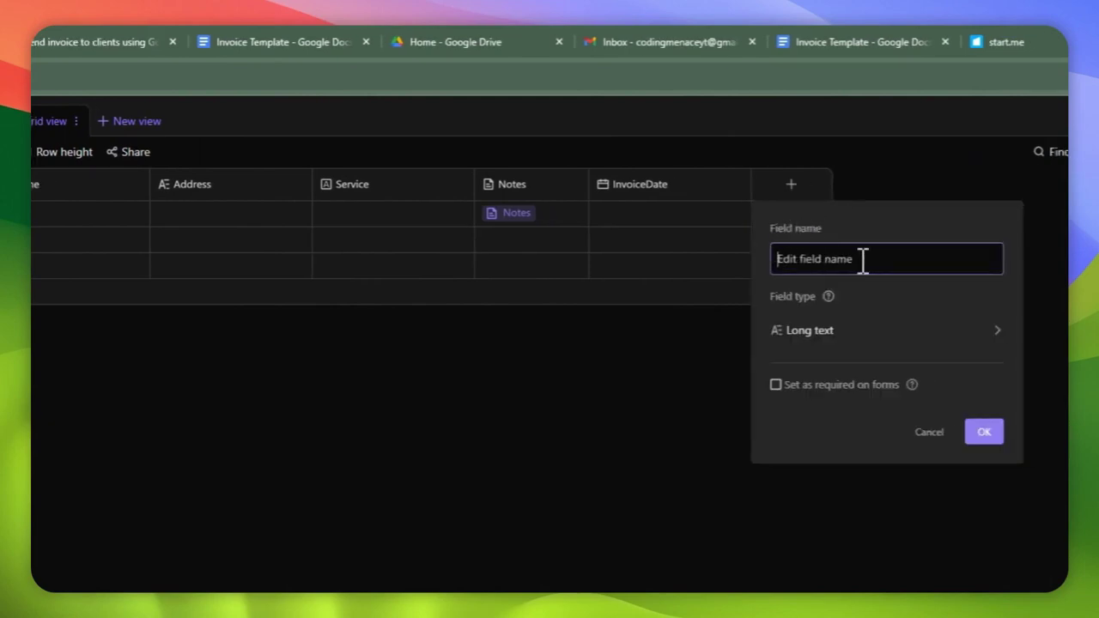
text(DueDate)
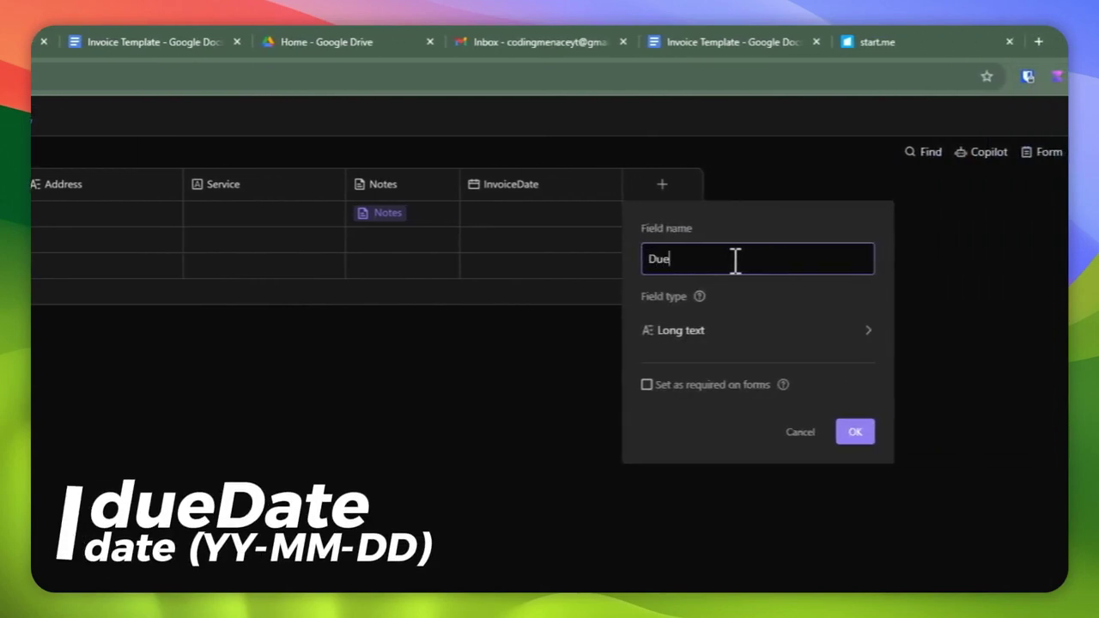
click(797, 337)
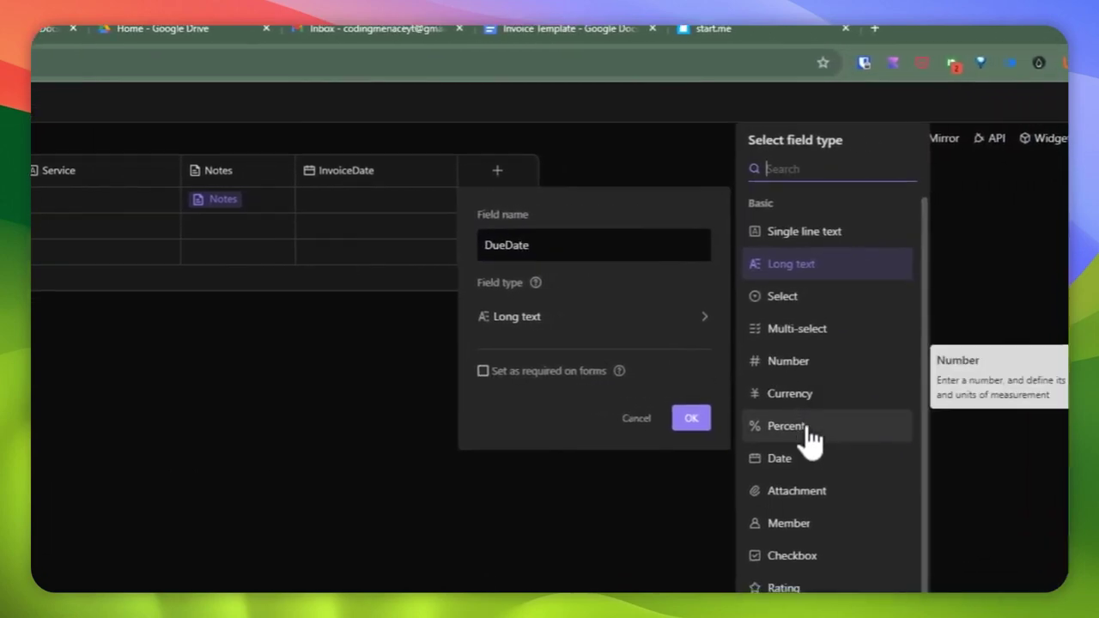
click(783, 458)
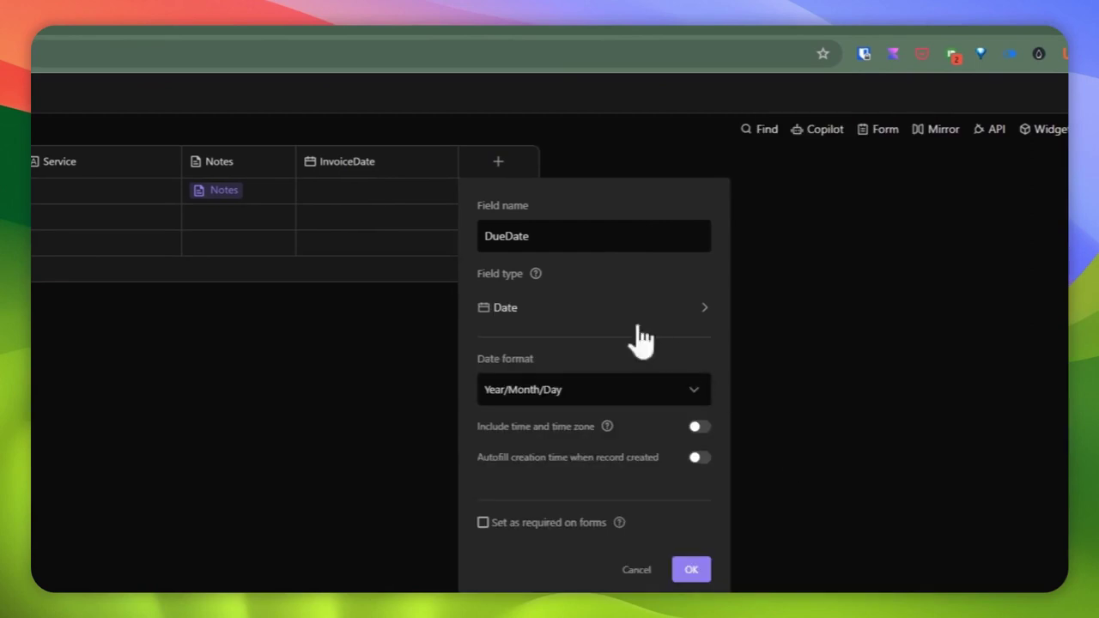
click(562, 391)
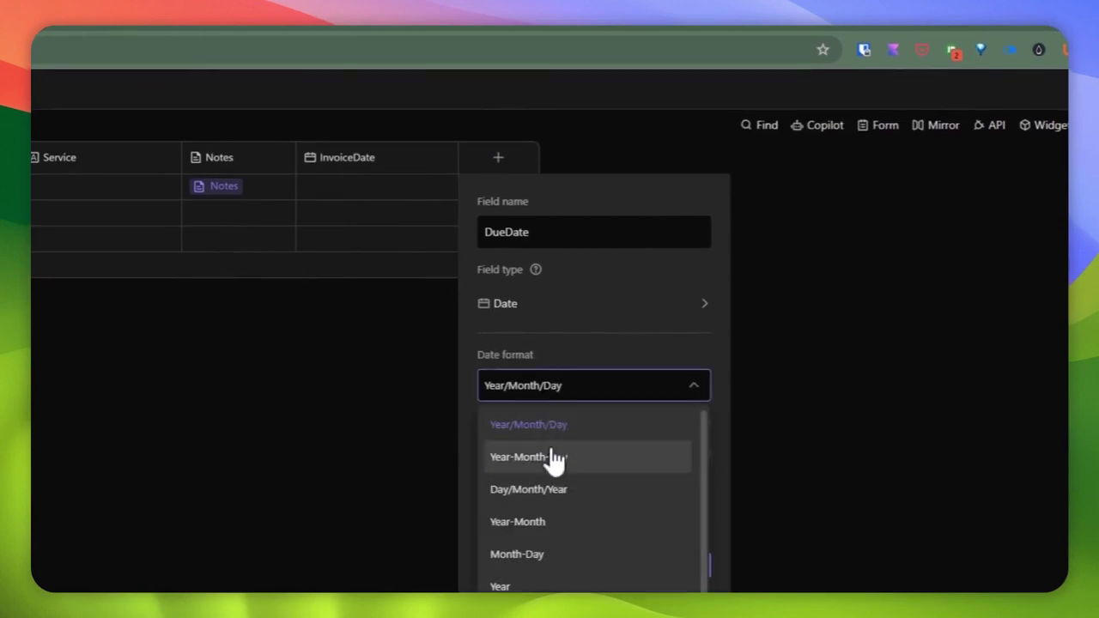
click(555, 455)
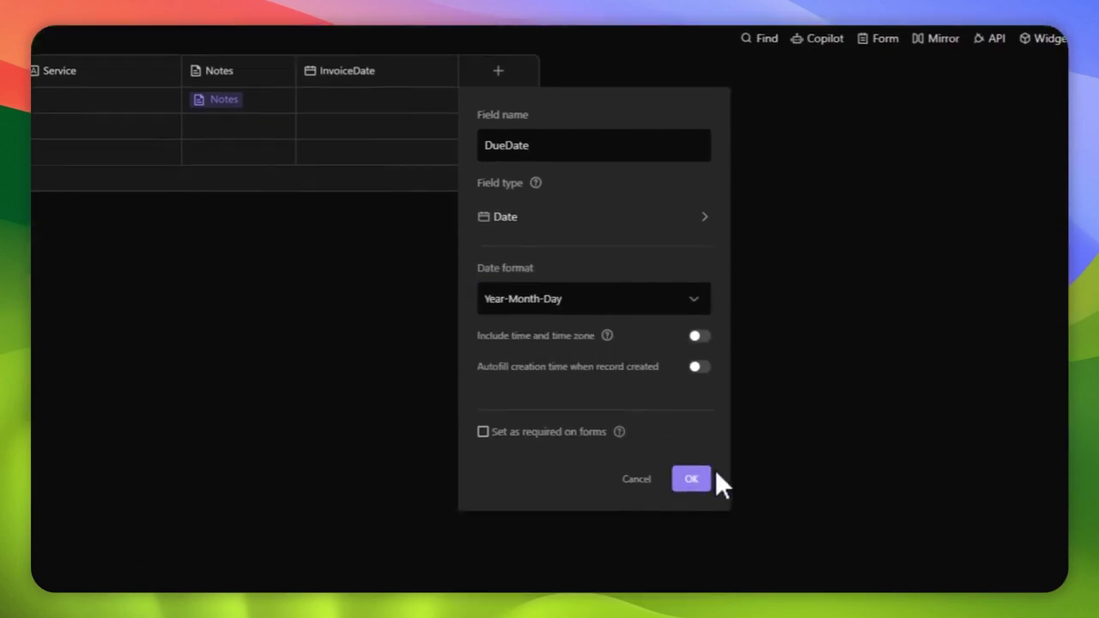
click(691, 478)
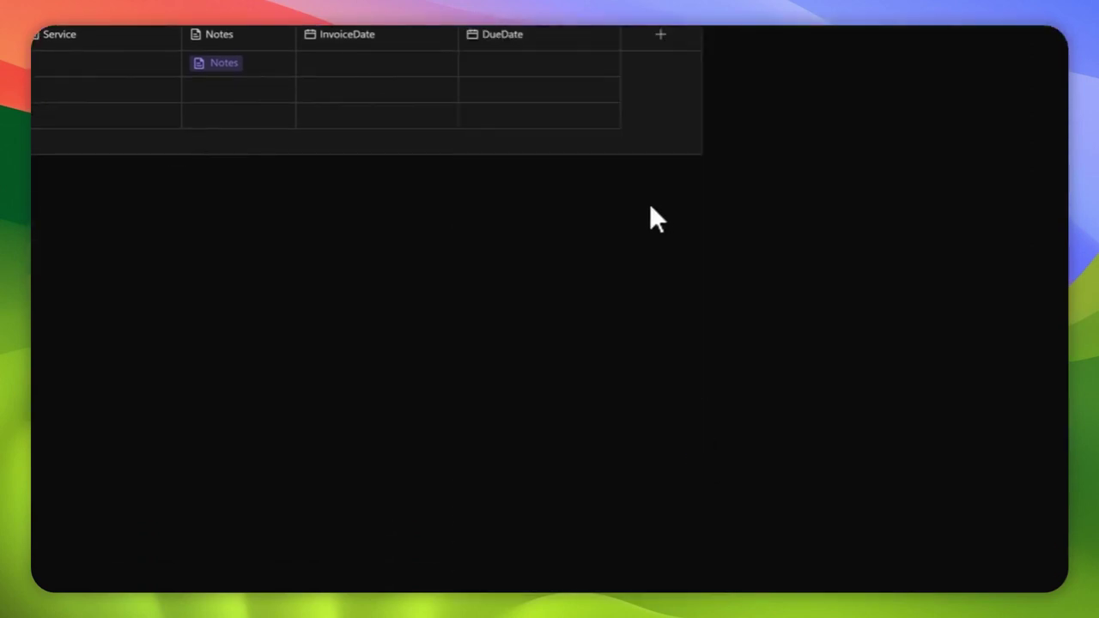
click(659, 71)
click(700, 226)
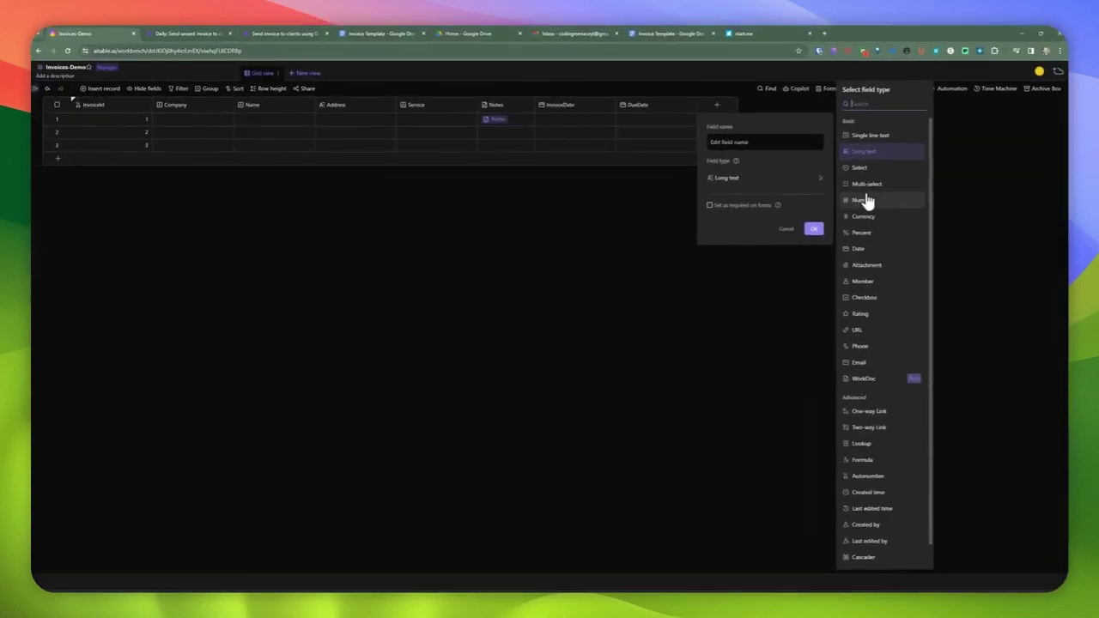
- Make the new field a Number column named amount with 1.00 precision
click(862, 200)
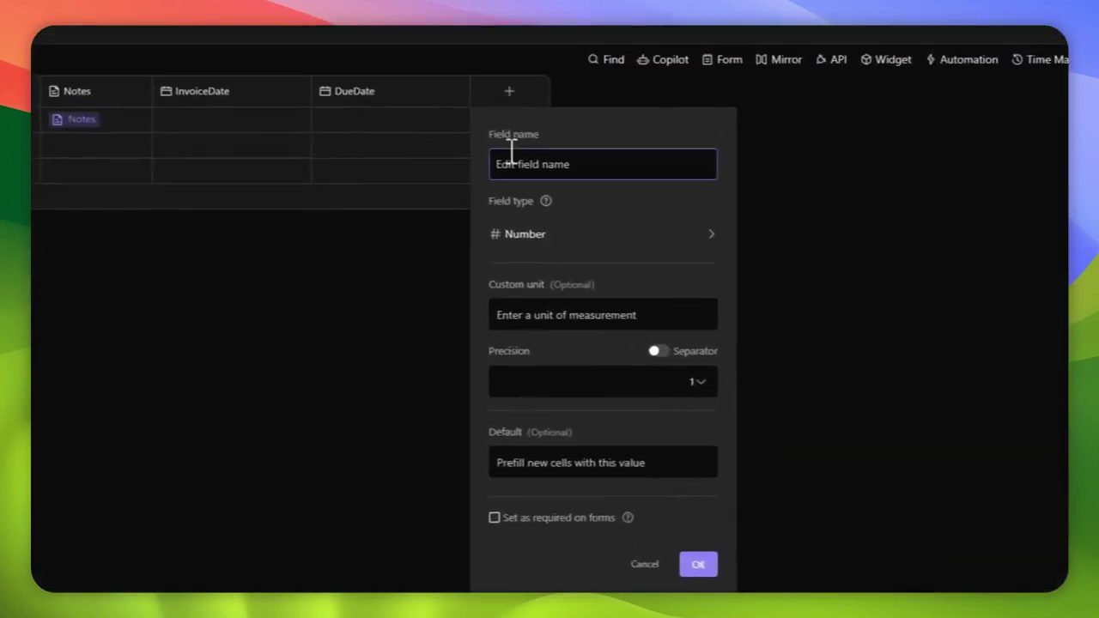
text(a)
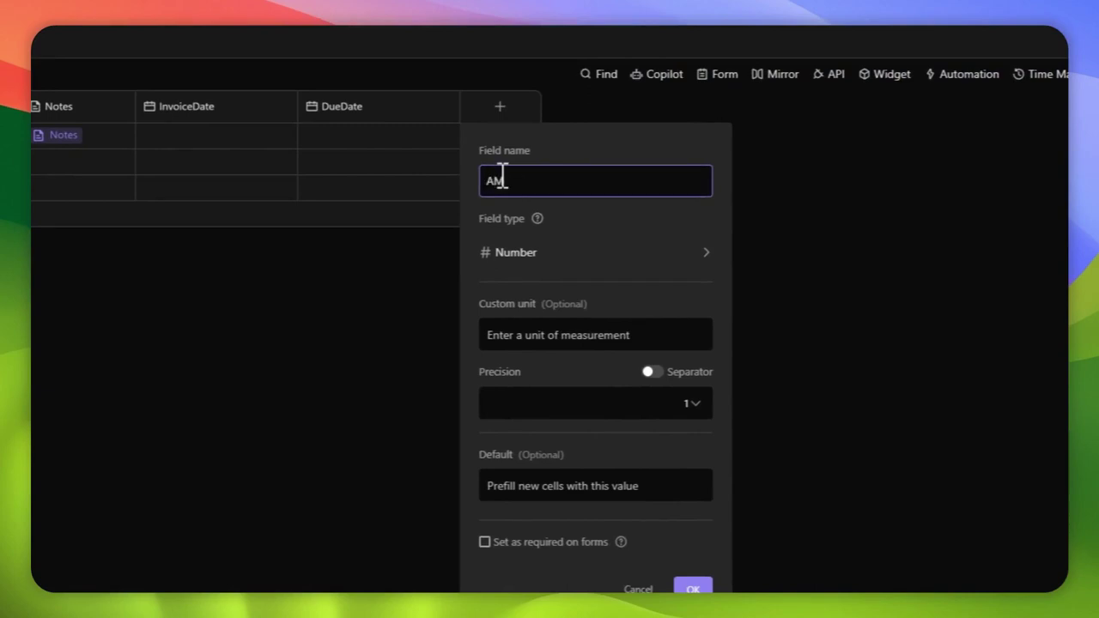
text(mount)
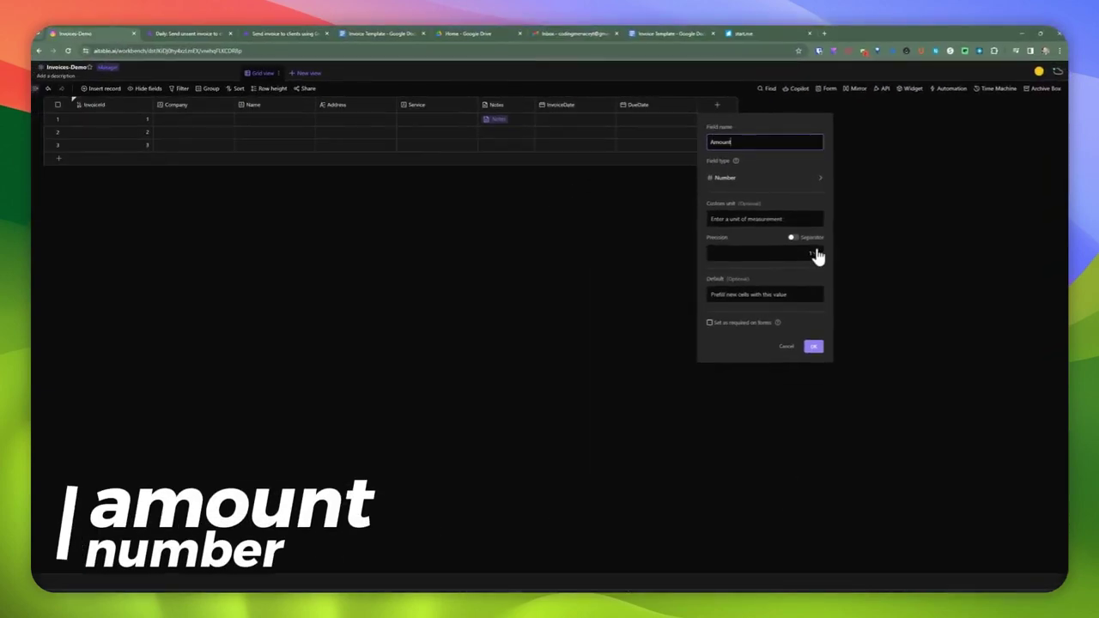
click(812, 254)
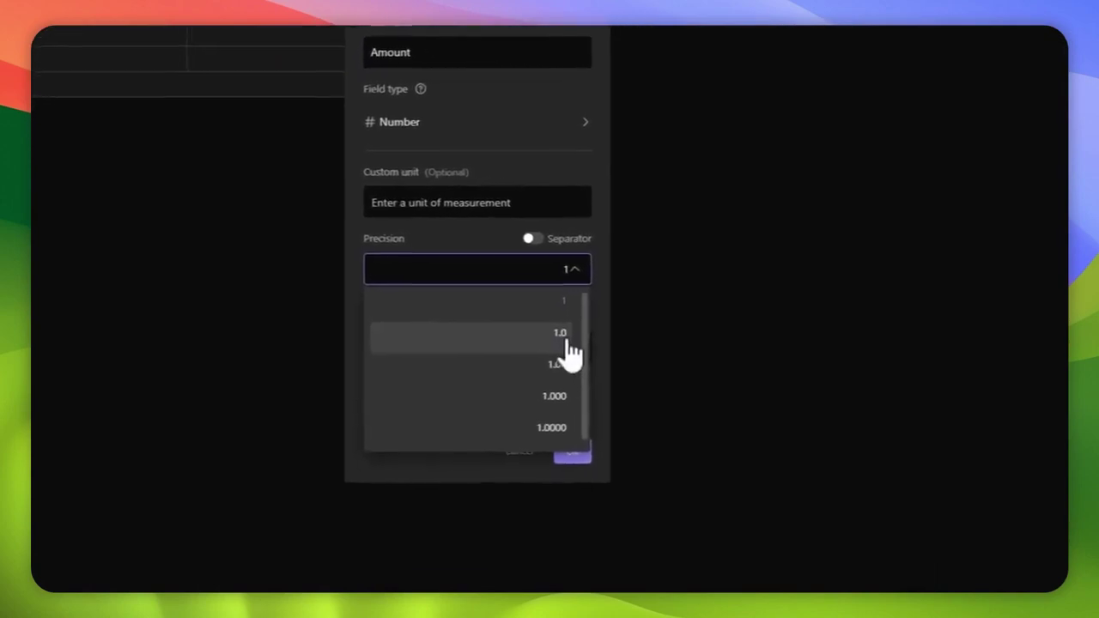
click(545, 375)
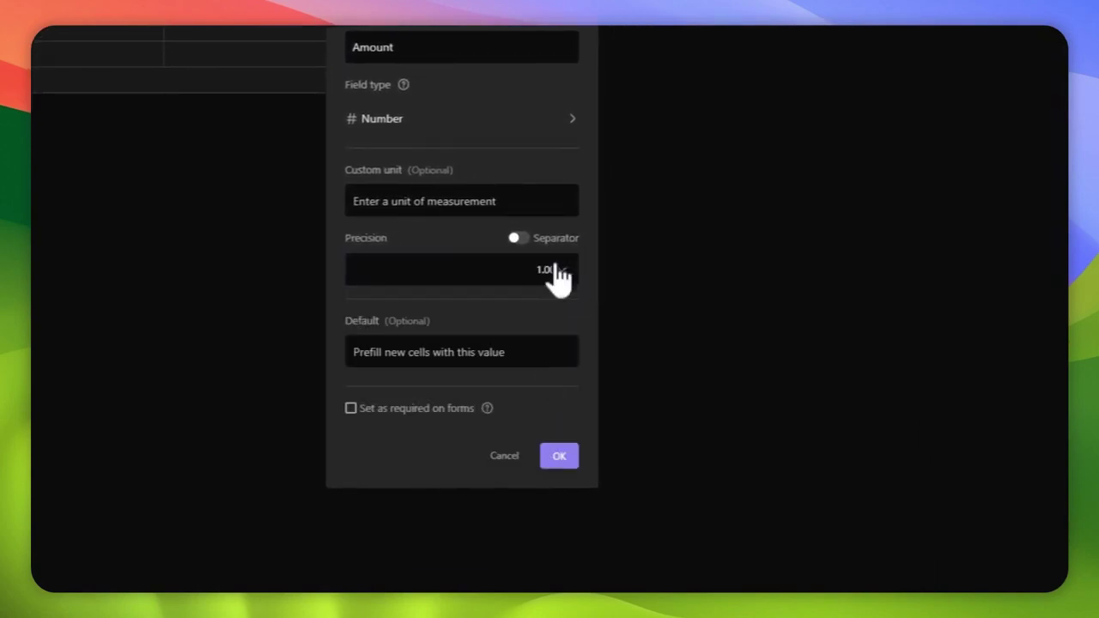
click(559, 460)
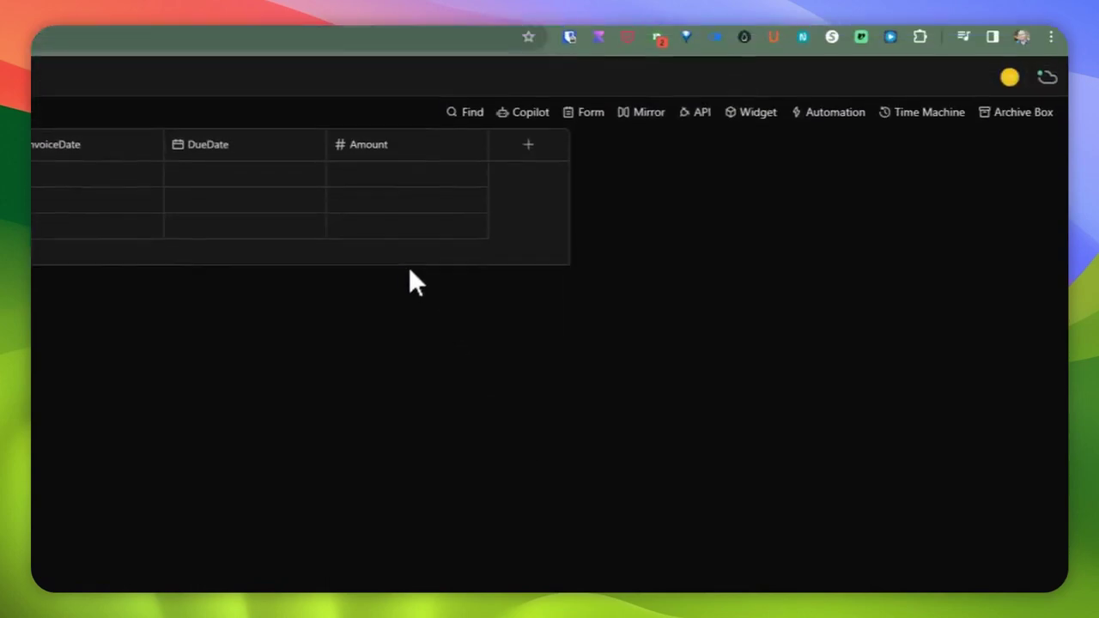
- Start a new column named Email and choose the Email field type
click(529, 185)
text(Email)
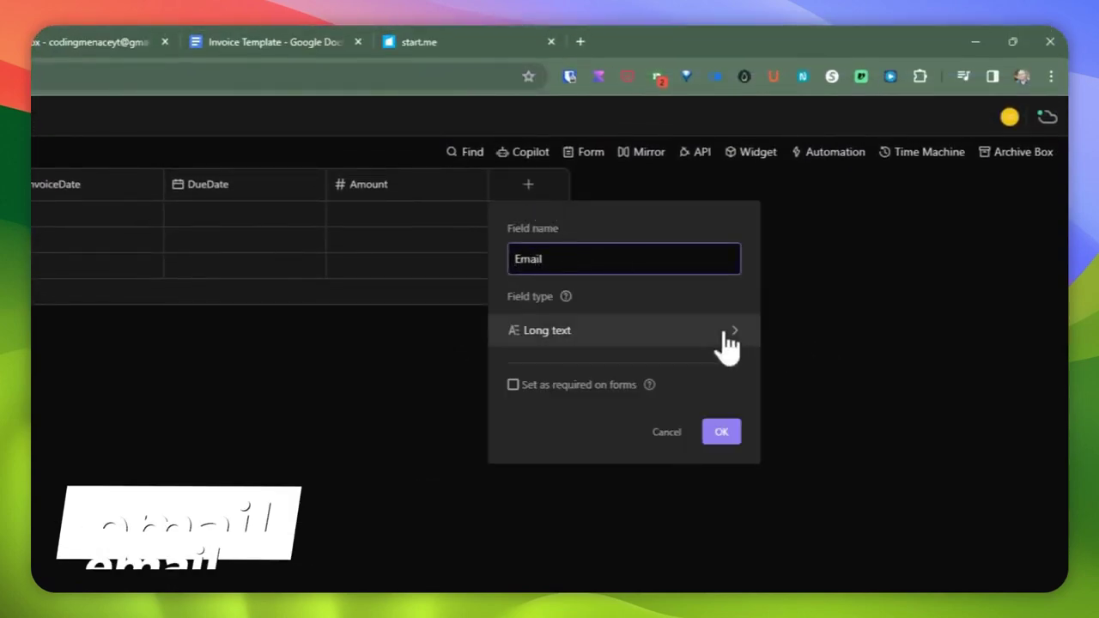
click(725, 331)
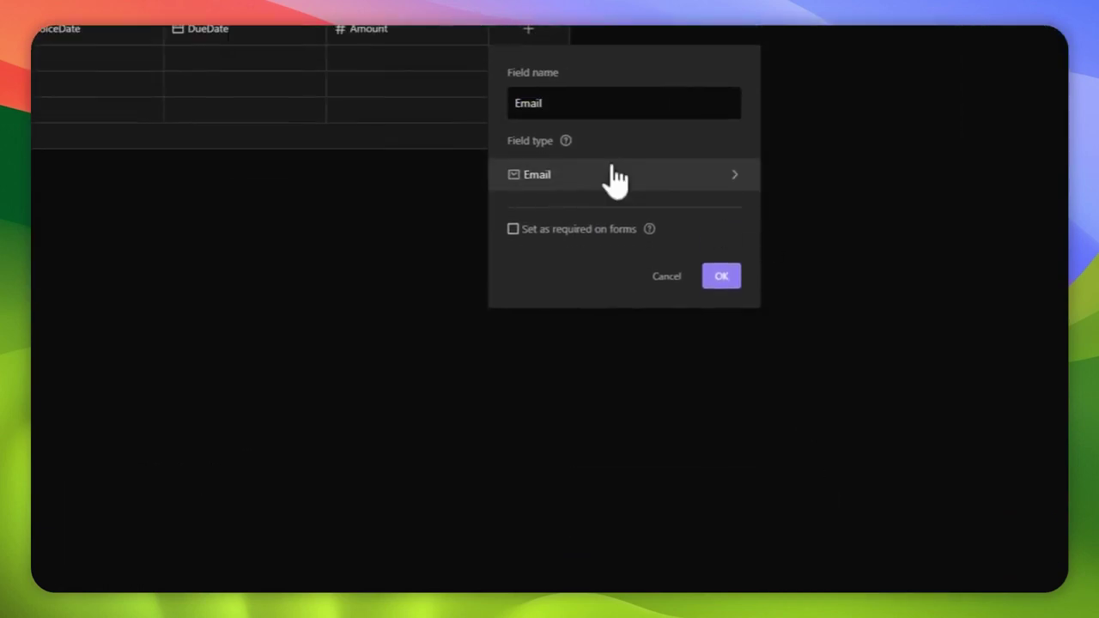
- Confirm the Email field and make the Action field a Button type
click(721, 192)
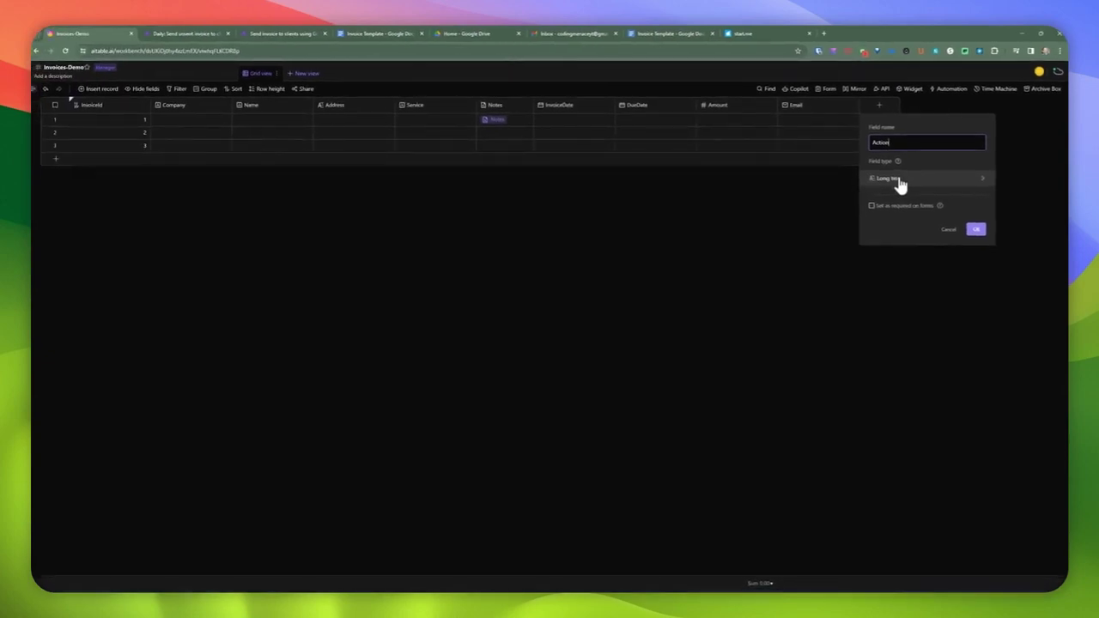
click(867, 199)
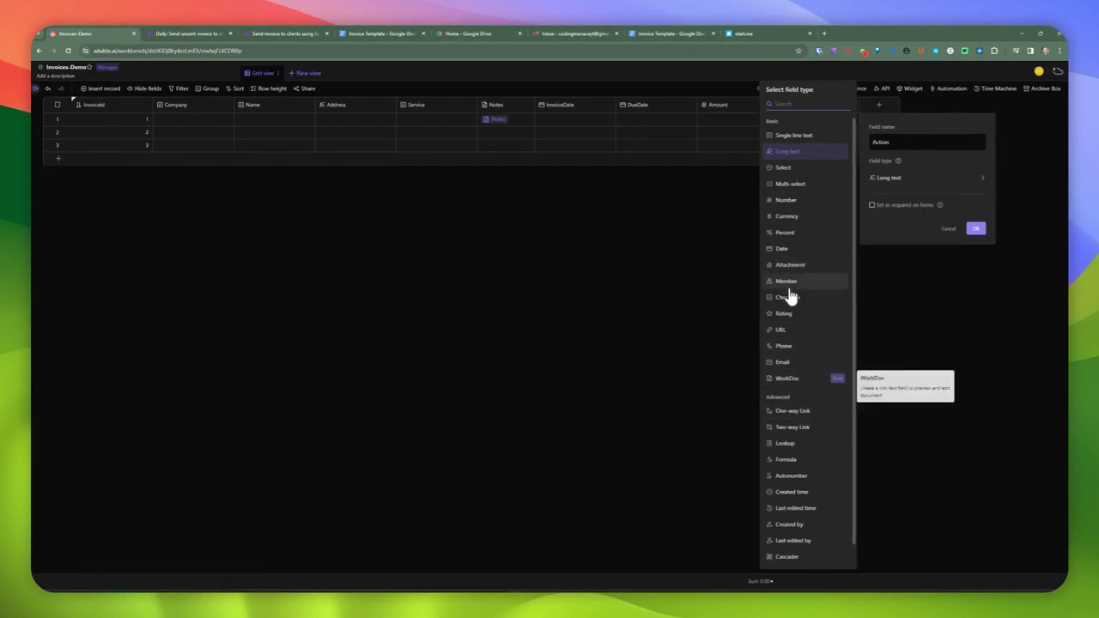
text(bu)
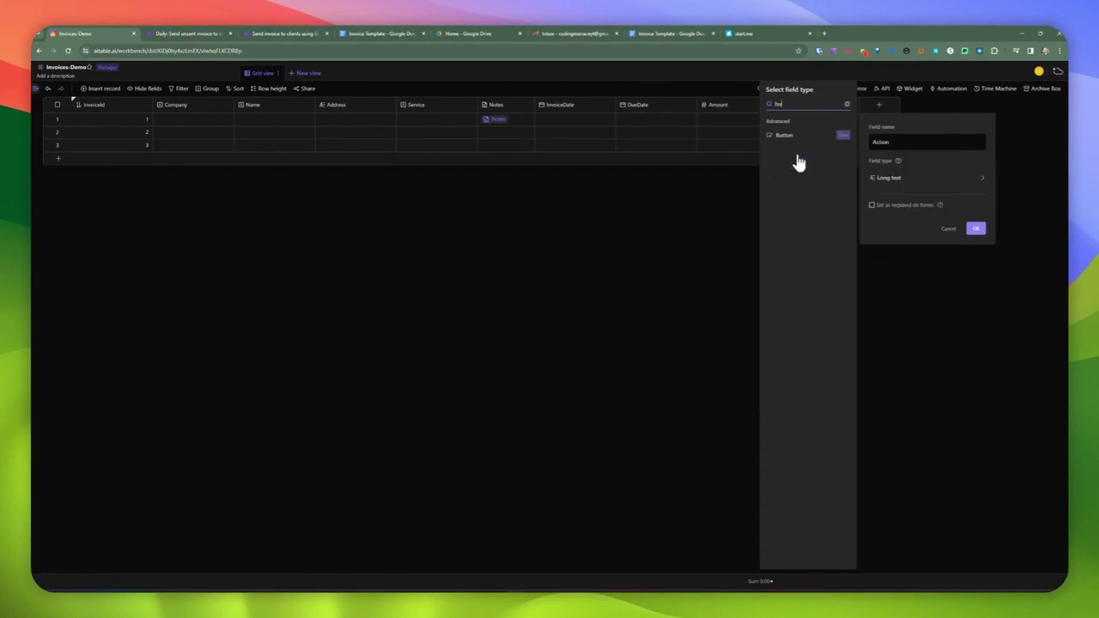
click(786, 137)
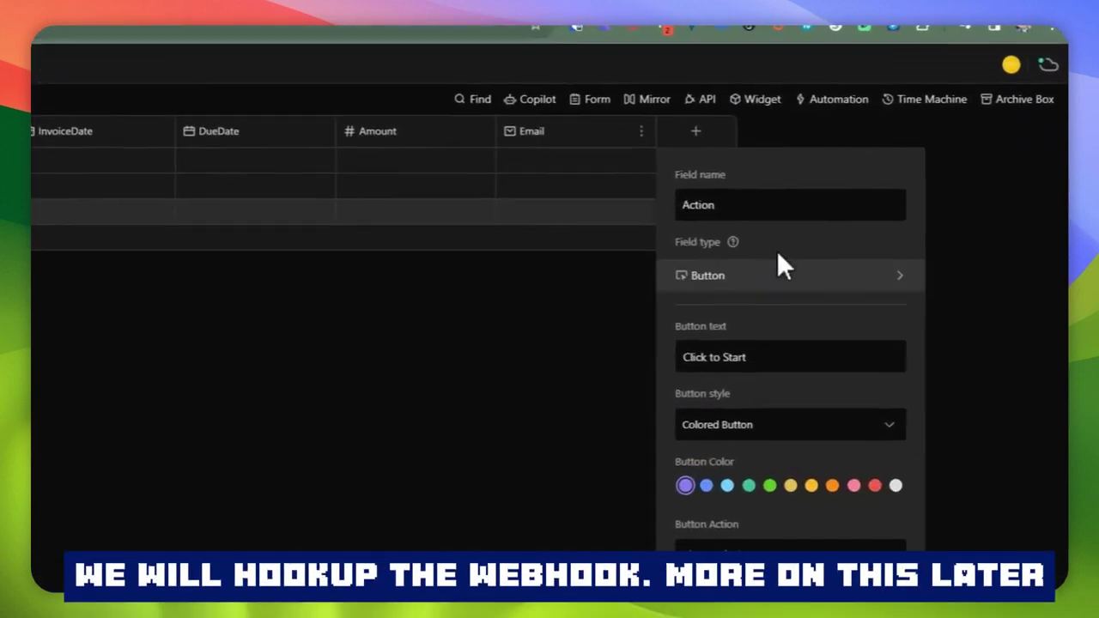
- Label the buttons 'Send Invoice', color them light blue, and set them to open a URL
click(736, 363)
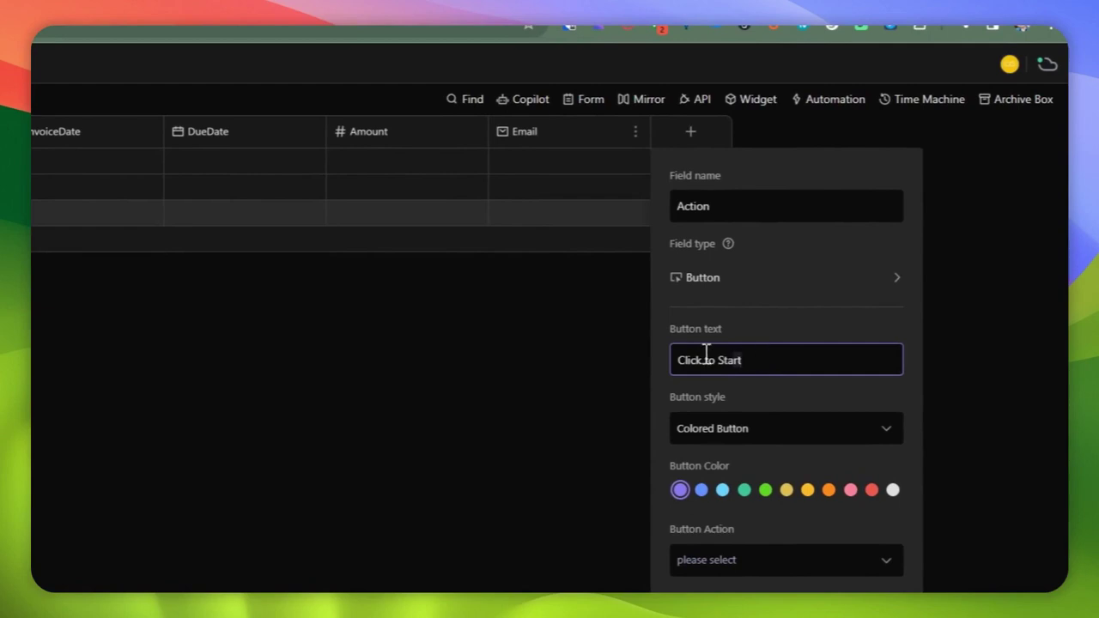
triple_click(736, 360)
text(Send I)
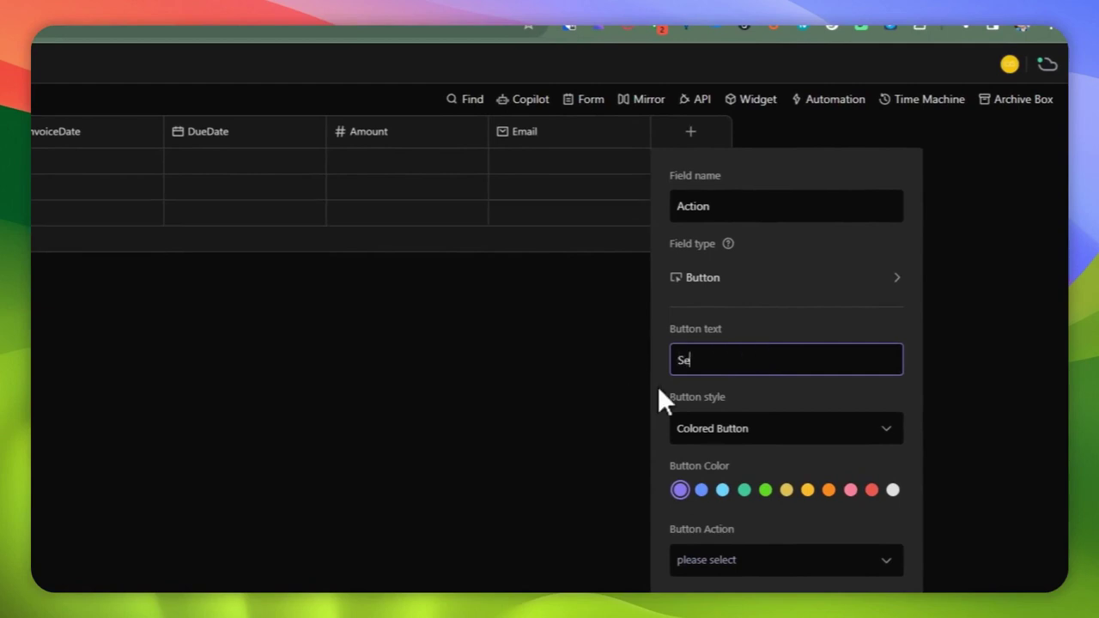
text(nvoice)
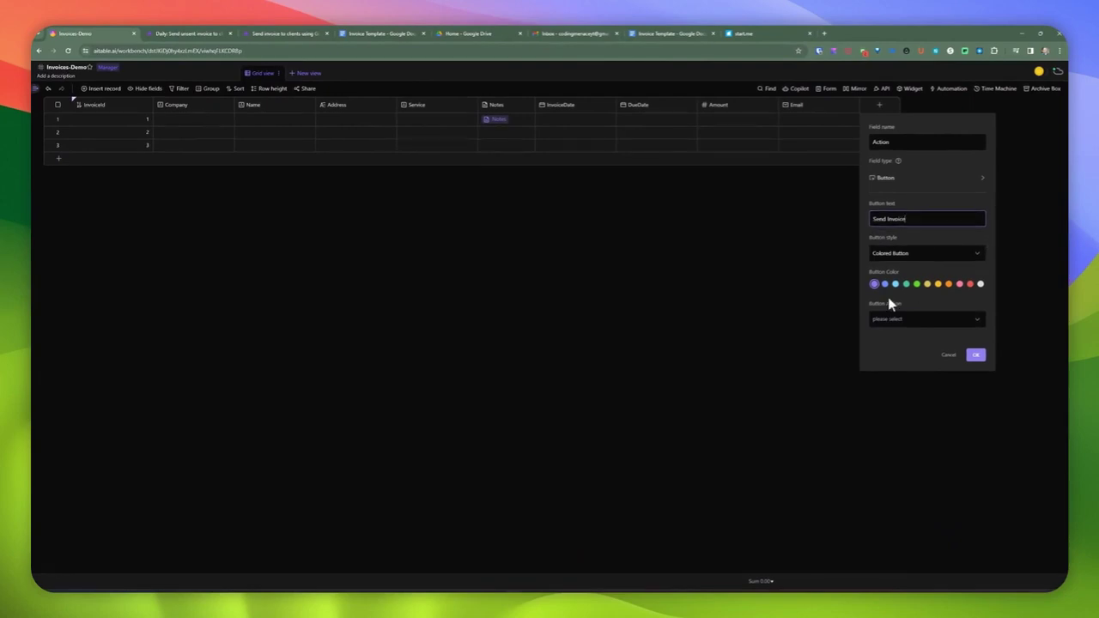
click(896, 284)
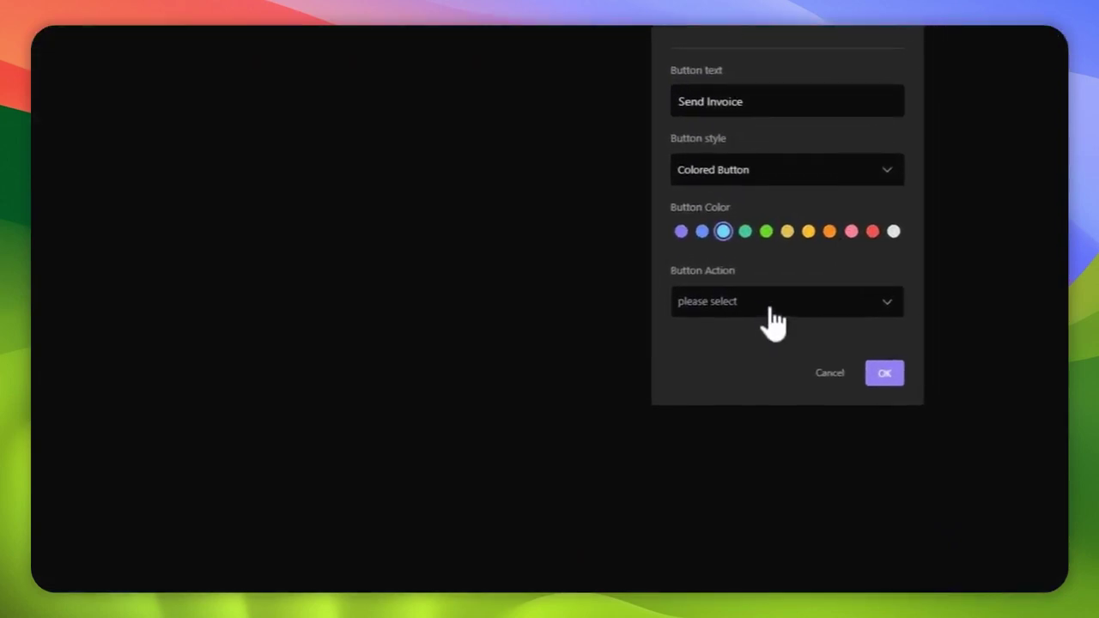
click(771, 302)
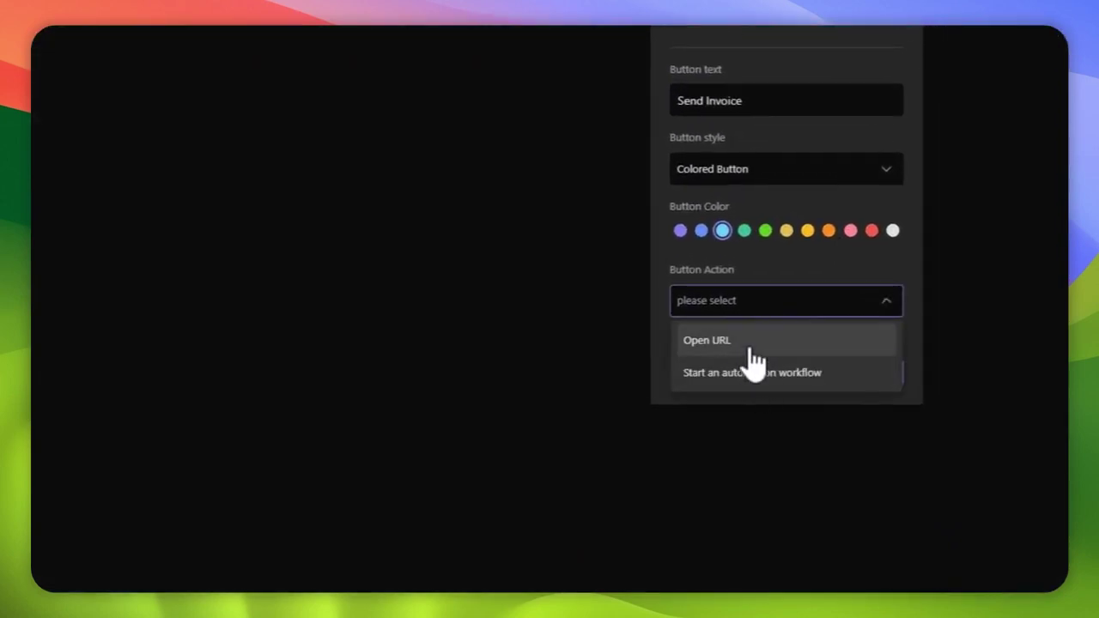
click(761, 340)
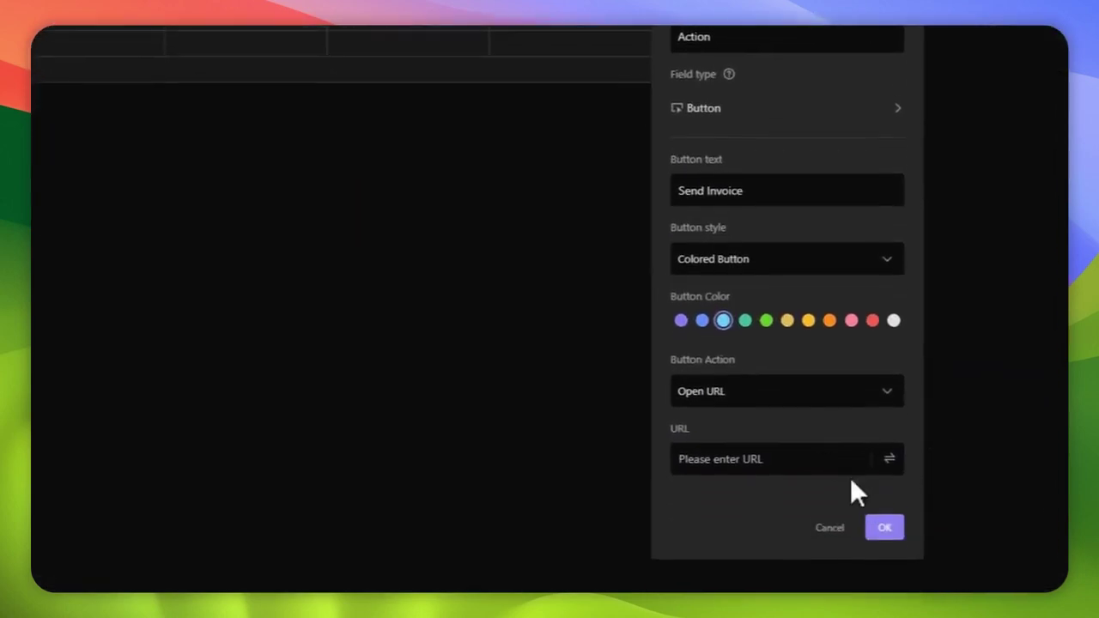
text(bolfbz)
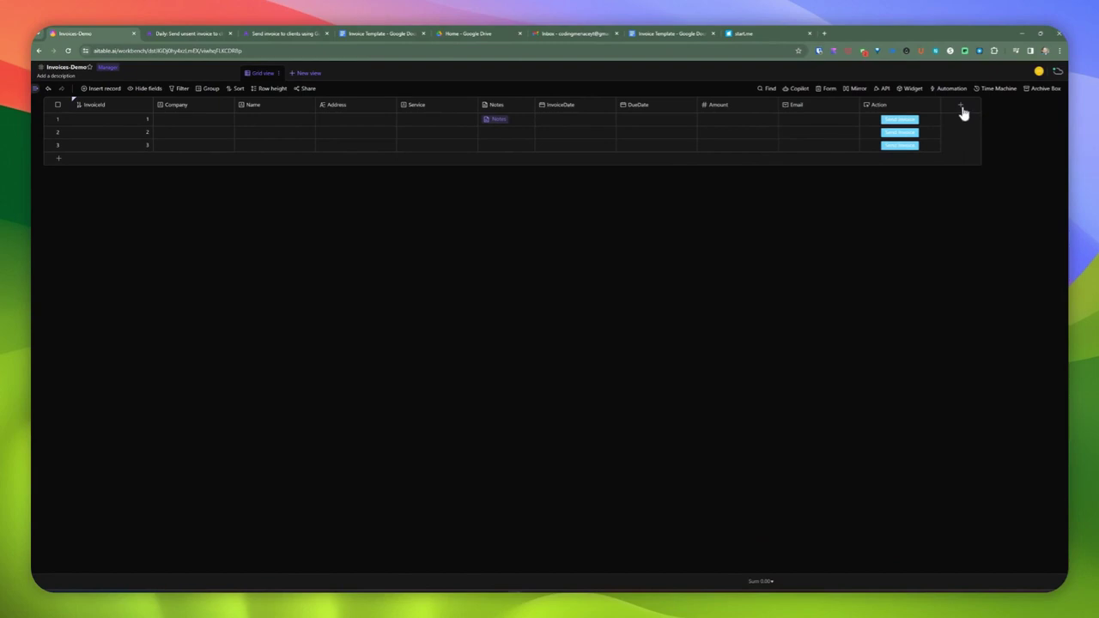
- Add a Long text column after Action, check InvoiceDate's date format, and show the new column's settings
click(962, 106)
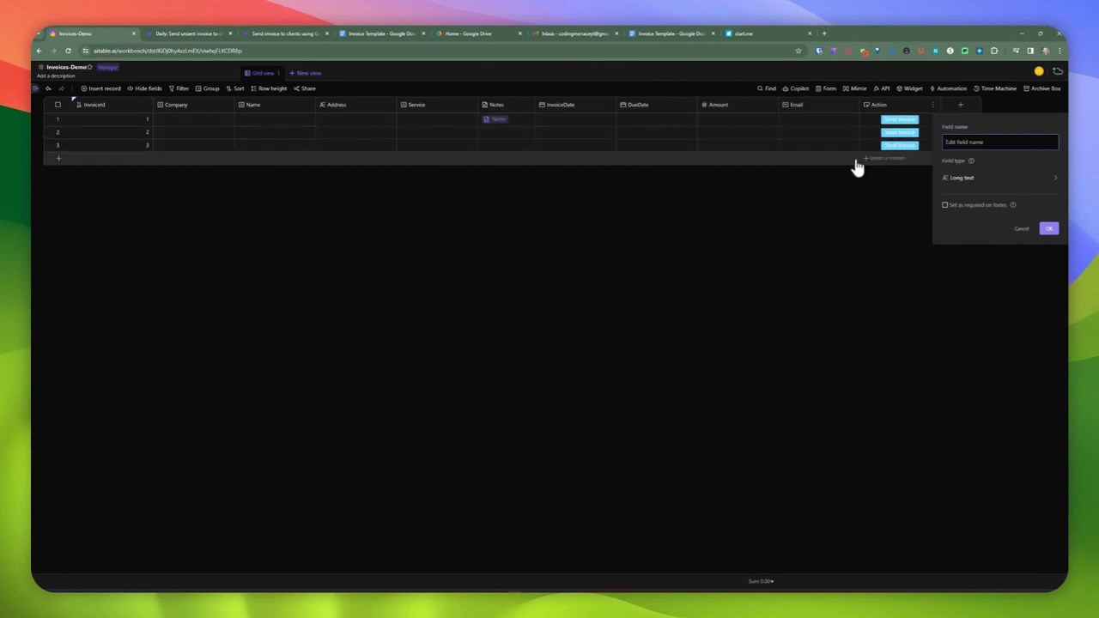
double_click(554, 109)
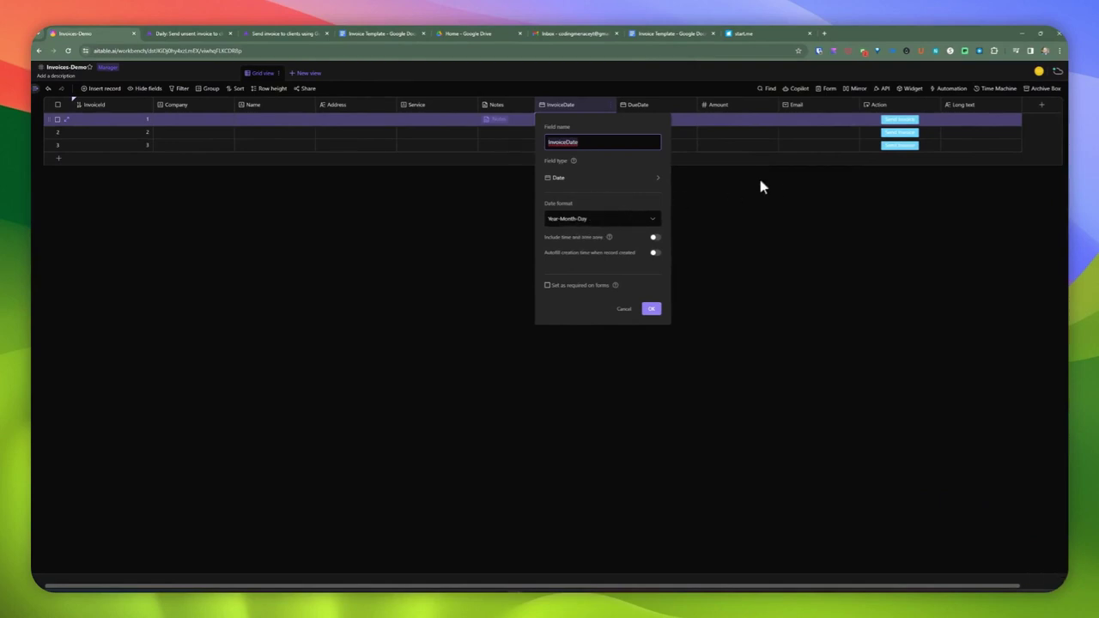
click(959, 105)
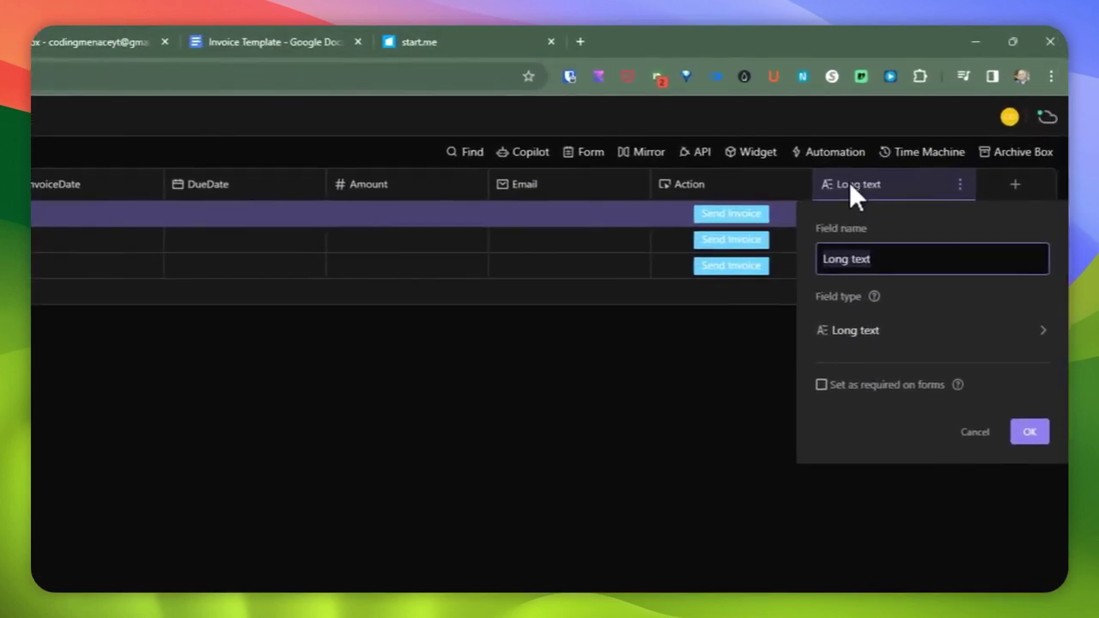
- Name the new column DueDateFixed, set it to Formula type, and bring up its empty formula editor
text(Due)
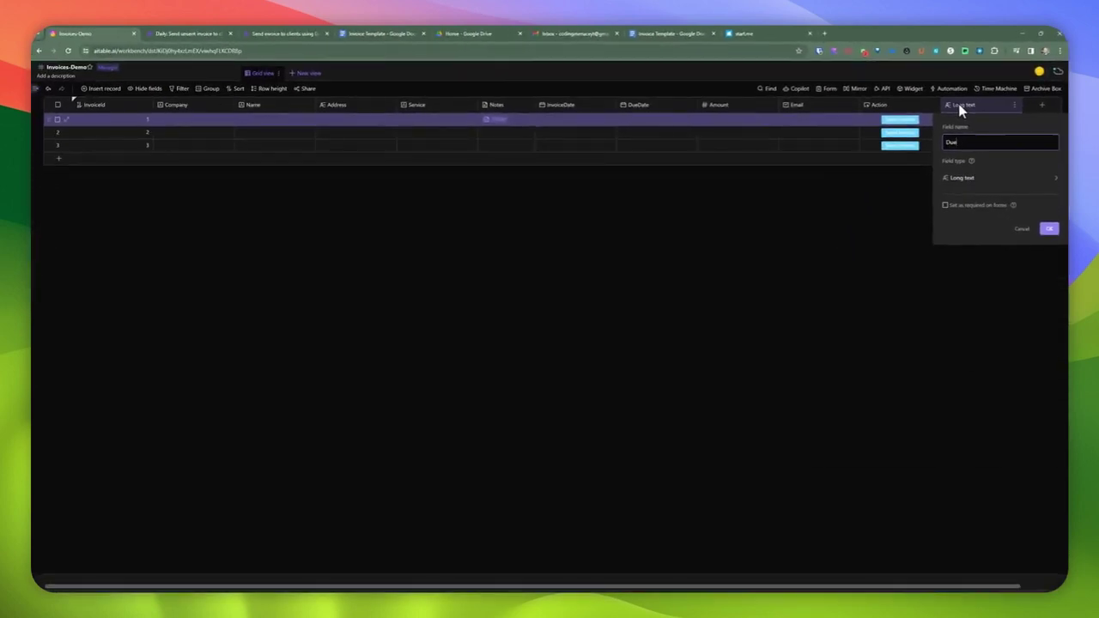
text(DateFixed)
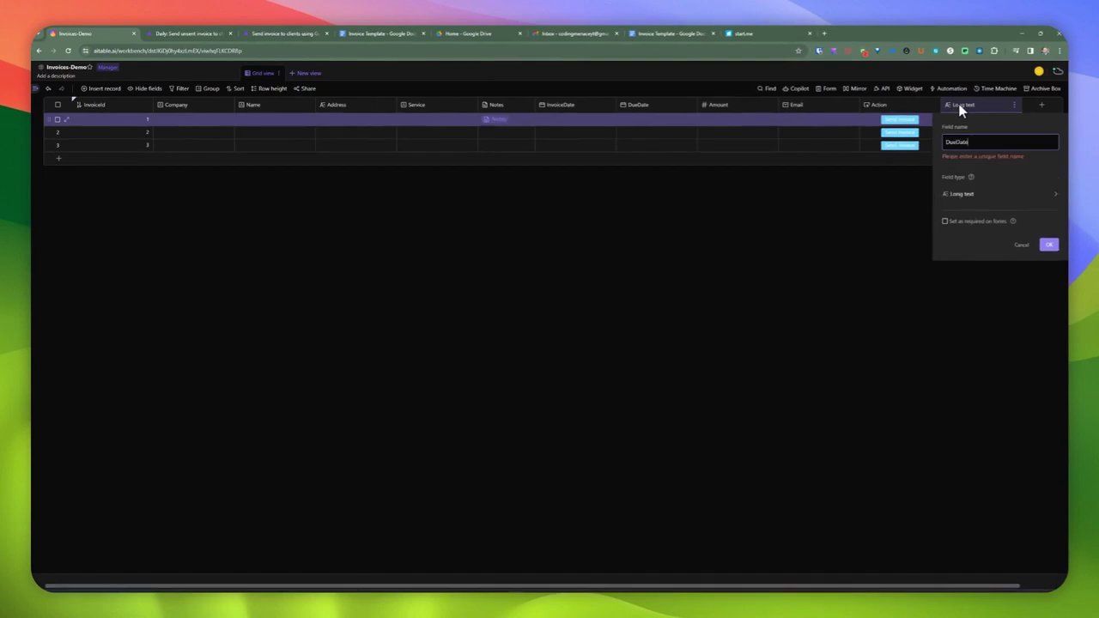
click(961, 178)
text(fo)
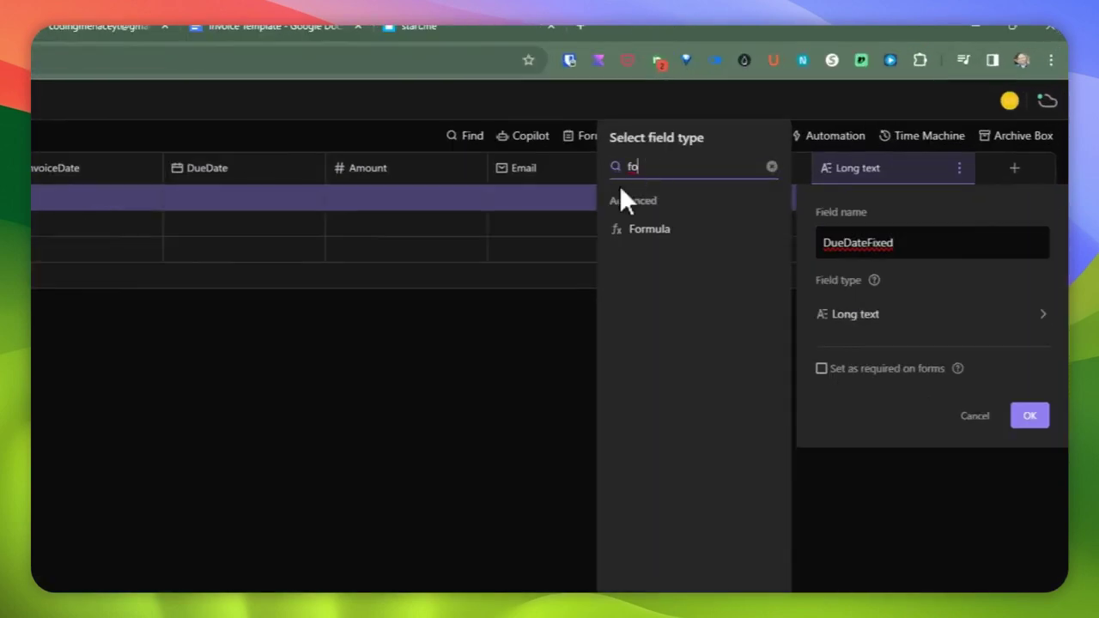
click(645, 228)
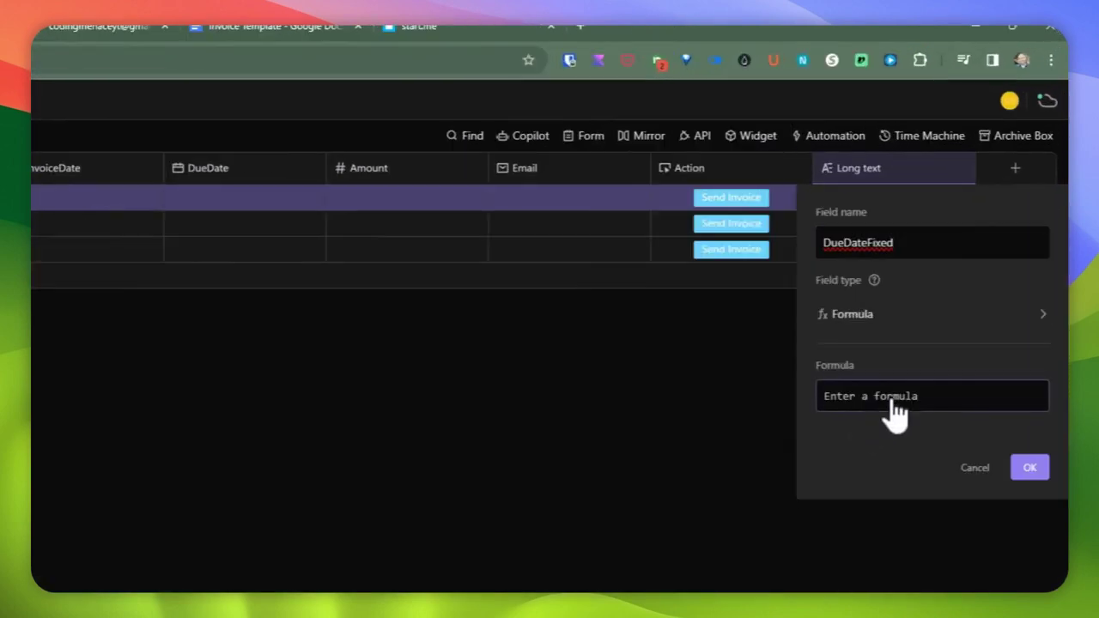
click(893, 402)
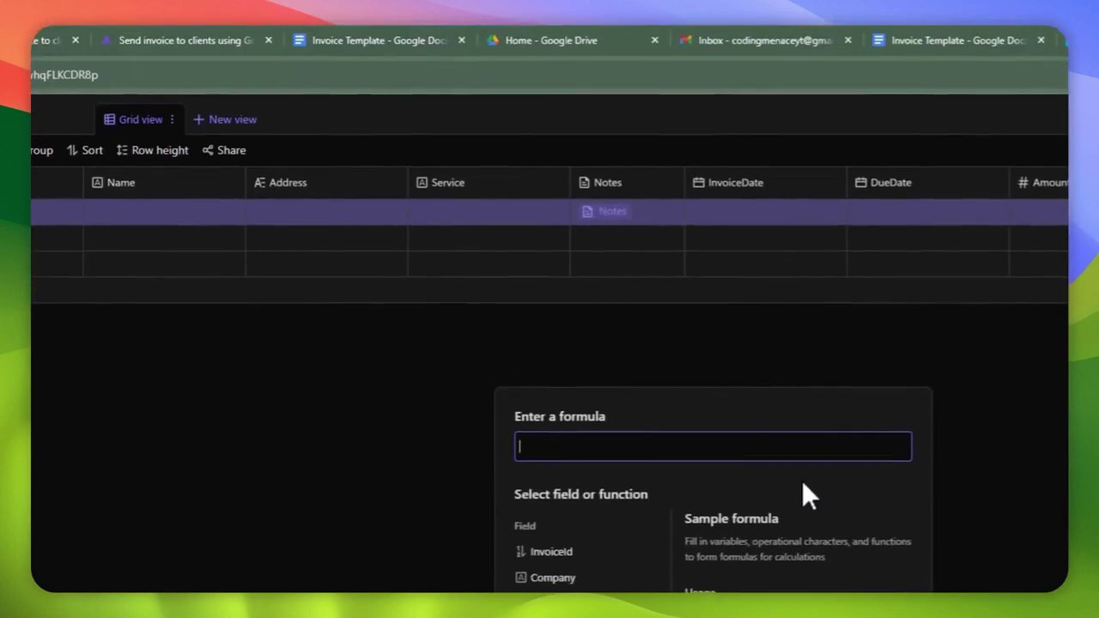
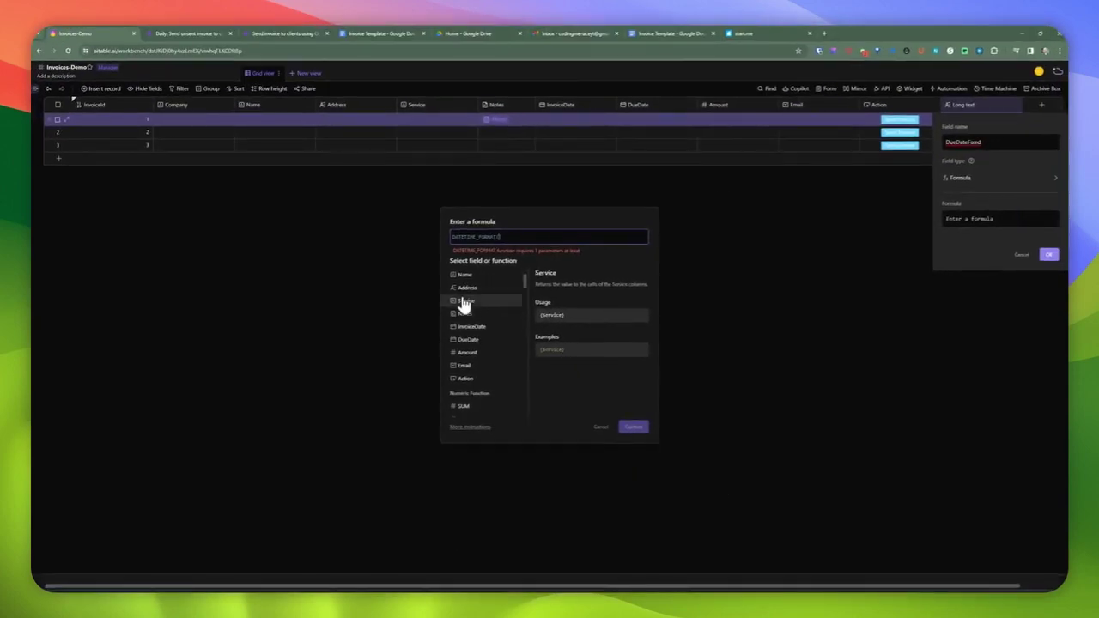
- Complete the DueDateFixed formula as DATETIME_FORMAT({DueDate},"MM/DD/YYYY") and save the field
click(507, 234)
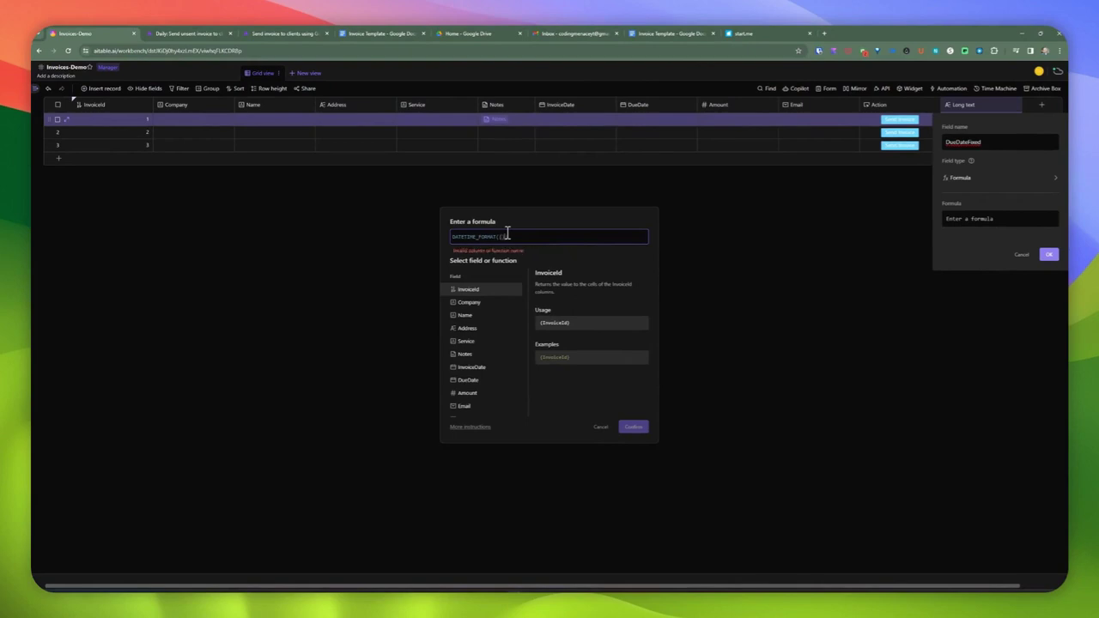
text(DueD)
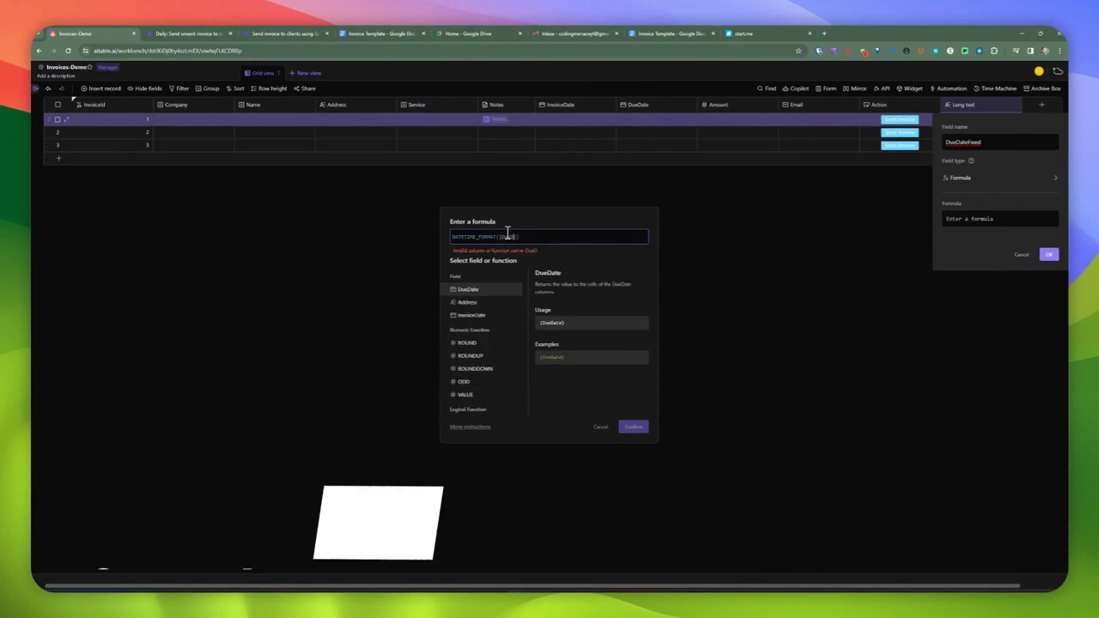
click(488, 291)
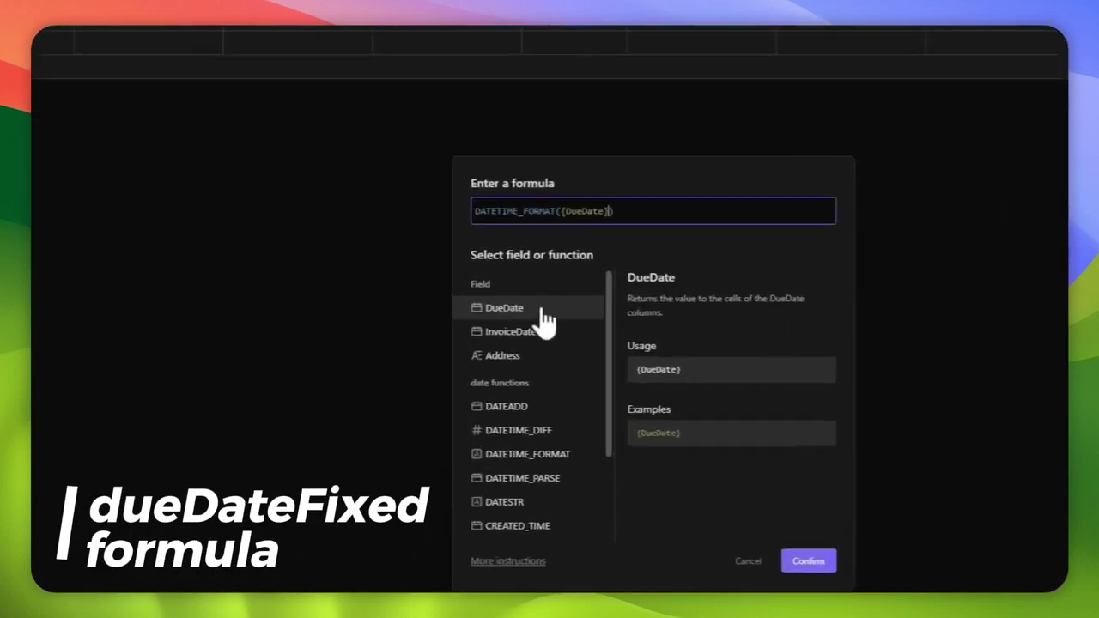
text(,)
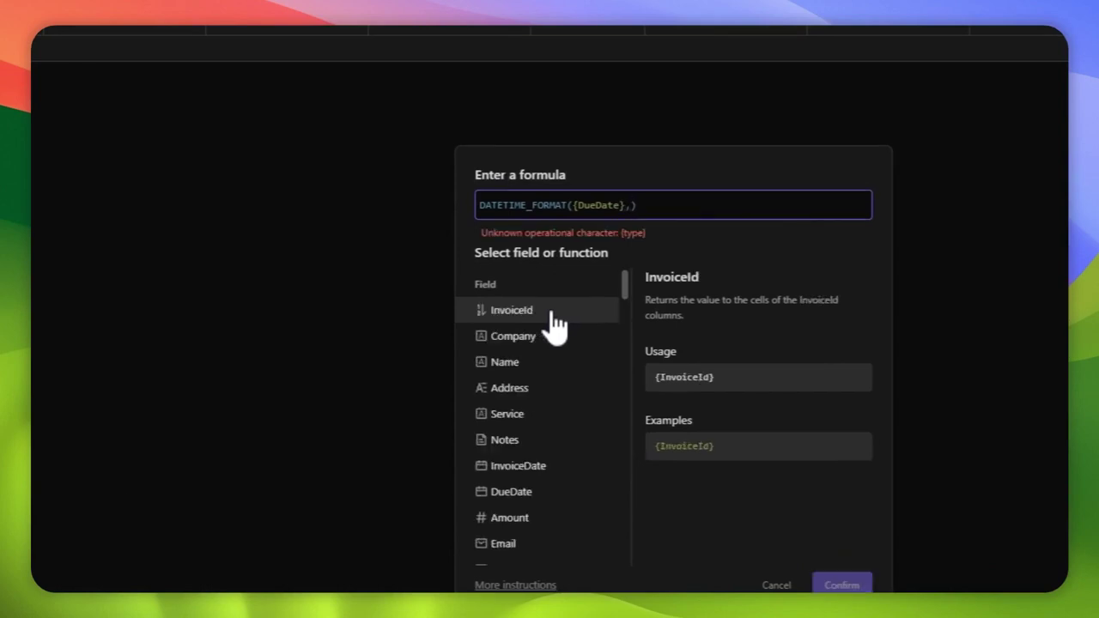
text(")
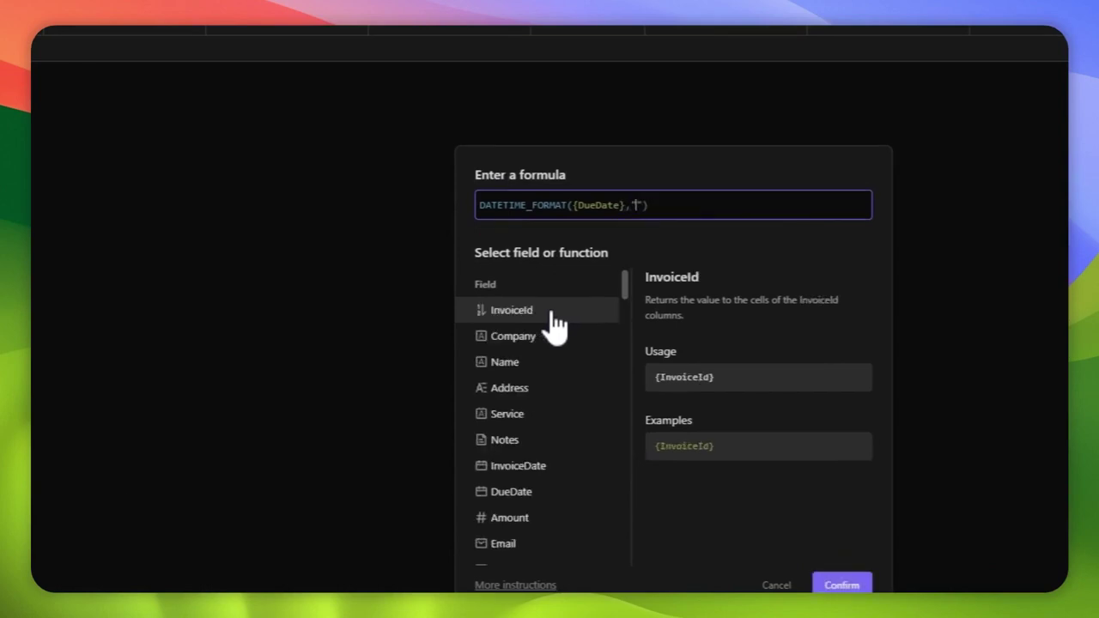
text(MM/DD/YYYY)
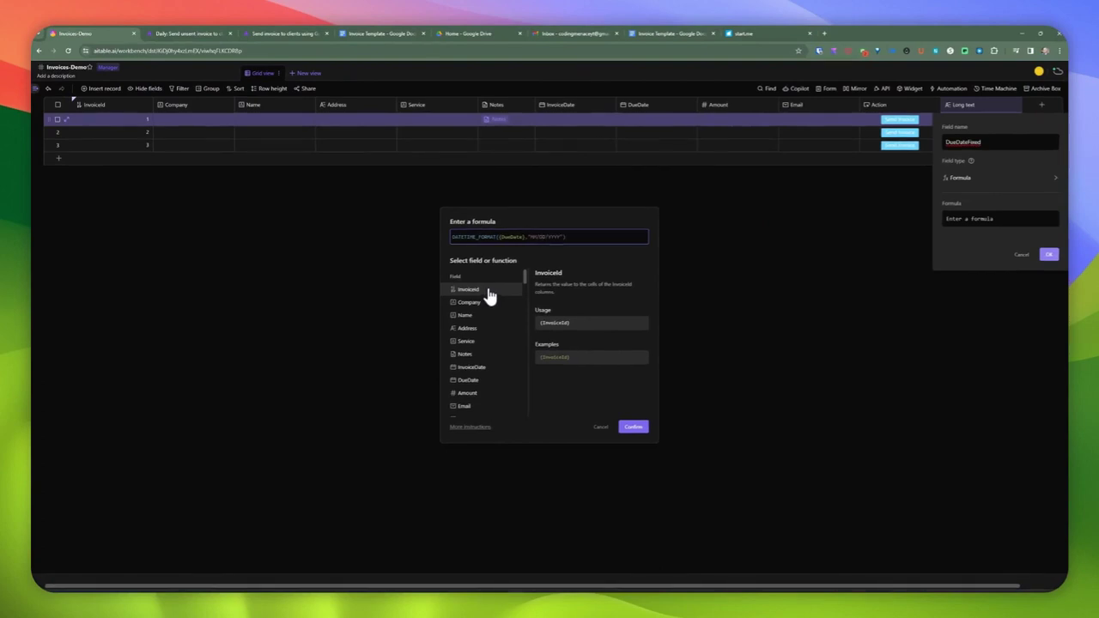
drag(569, 238, 444, 238)
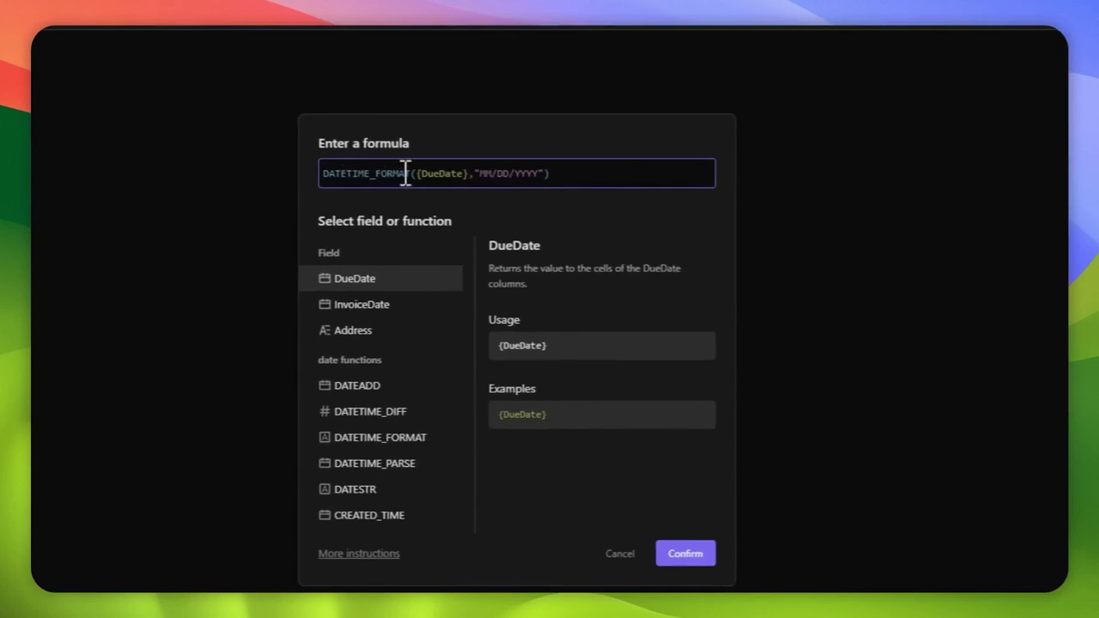
drag(419, 171, 465, 172)
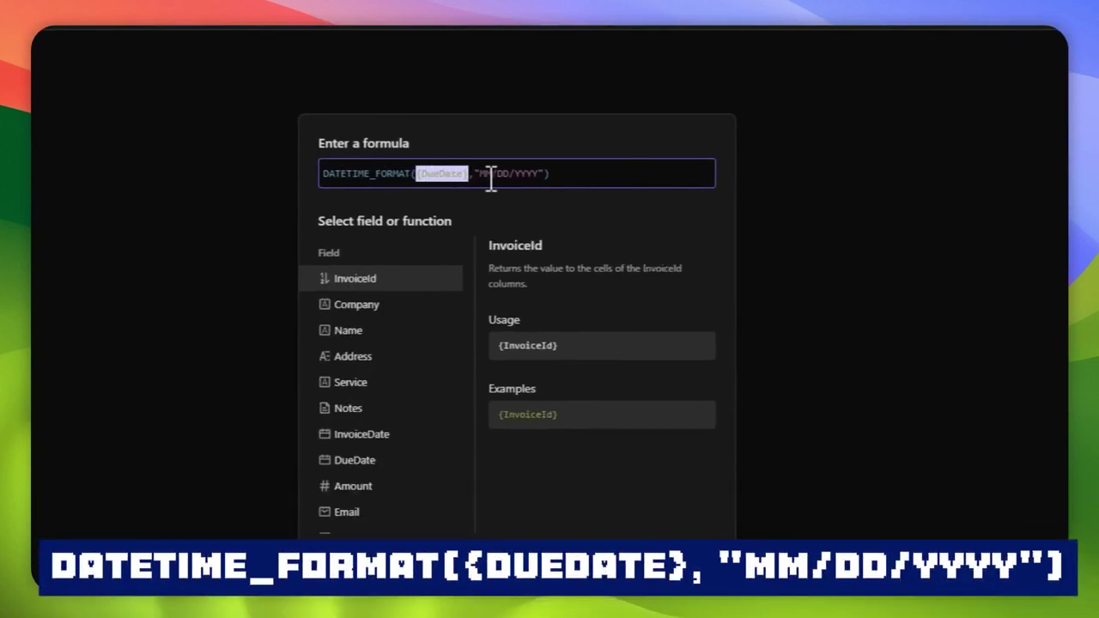
click(478, 175)
drag(477, 175, 543, 174)
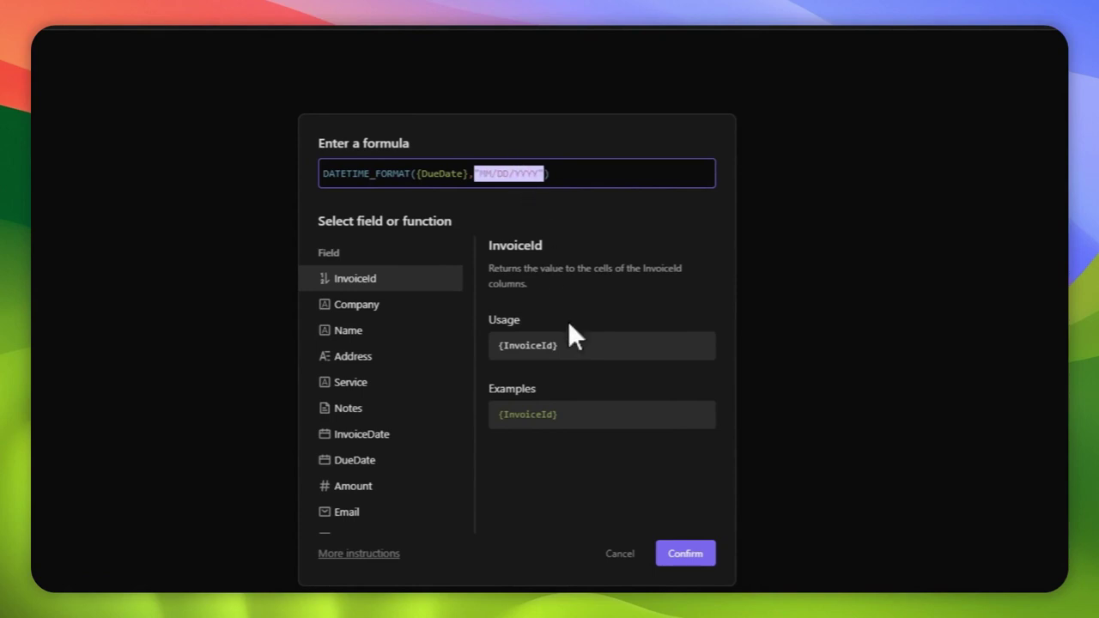
drag(579, 170, 340, 184)
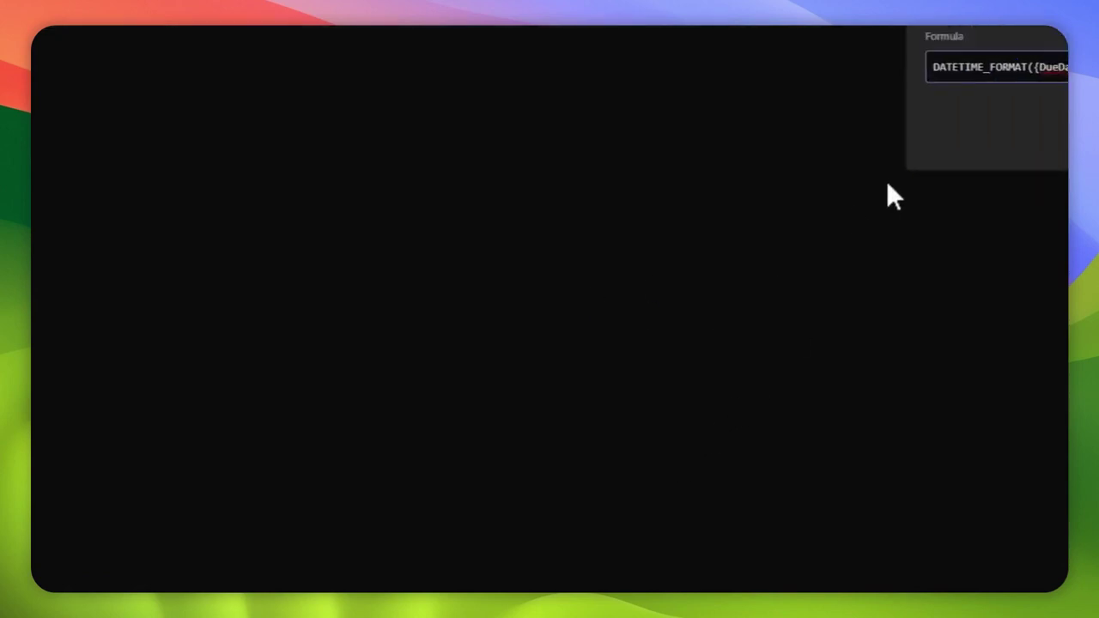
click(1033, 235)
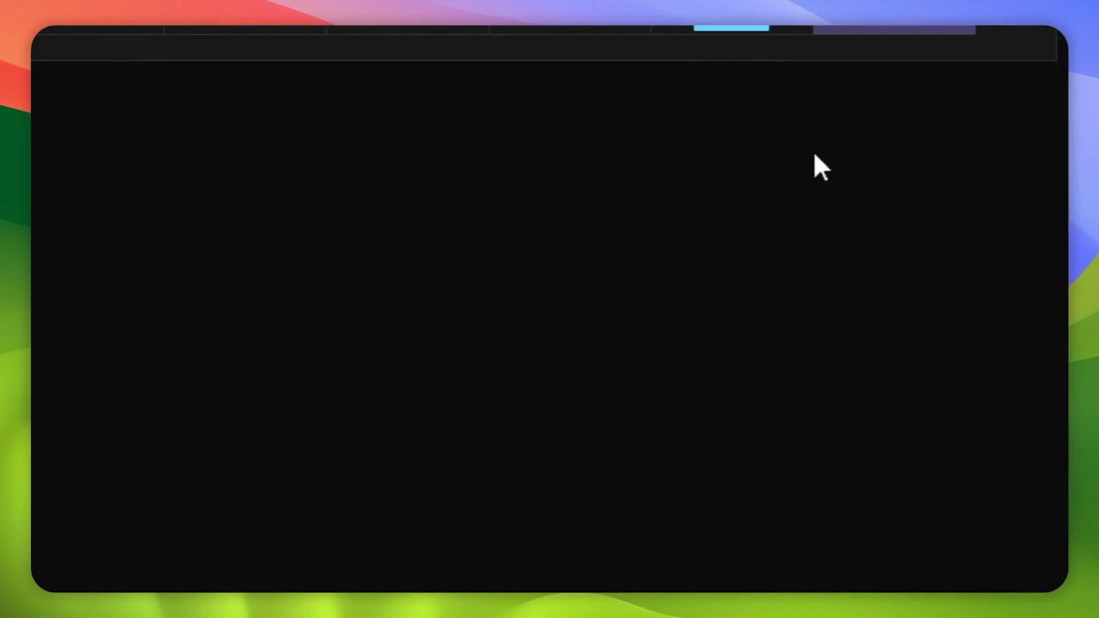
- Set row 1's DueDate to February 7, 2024, then start adding a new field
click(495, 169)
click(497, 166)
click(535, 288)
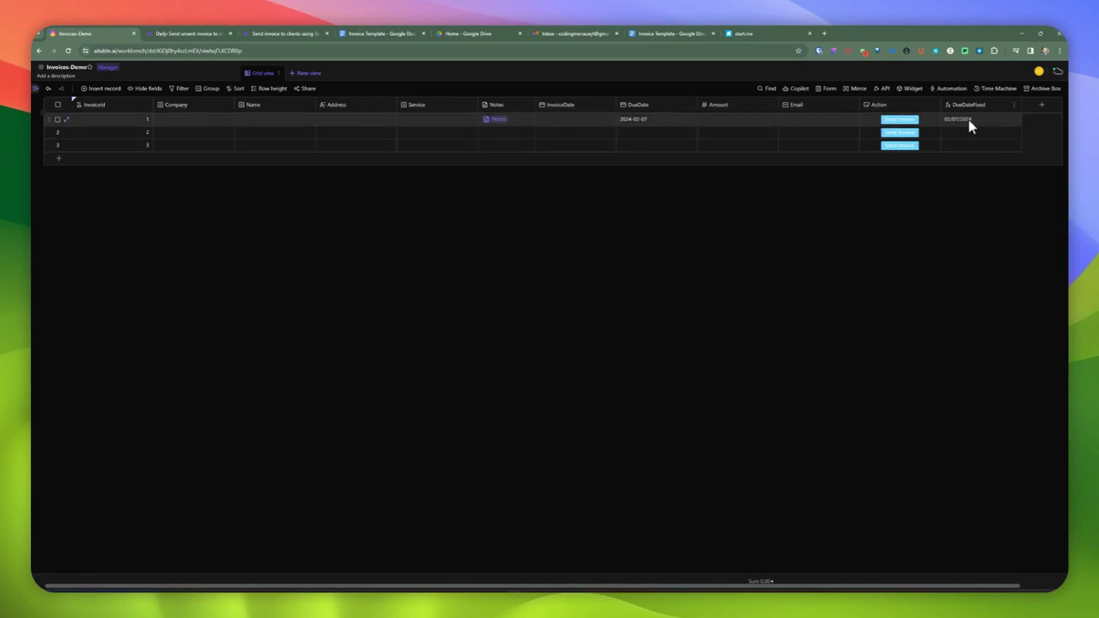
click(1040, 109)
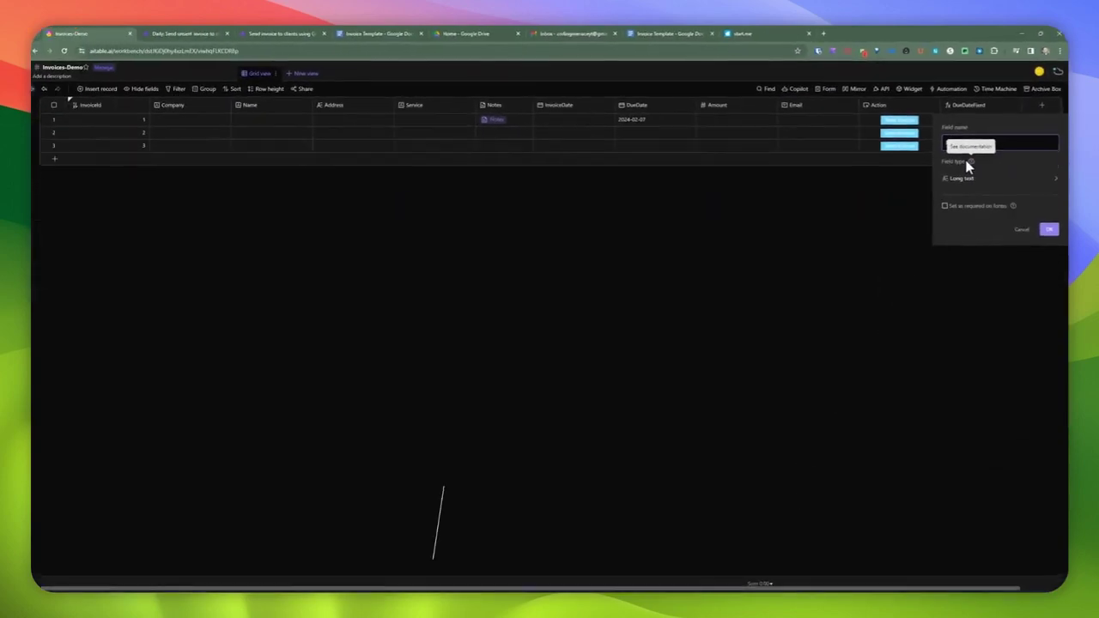
- Make the new field an InvoiceDateFixed formula, swapping DueDate for InvoiceDate in the date format
click(963, 178)
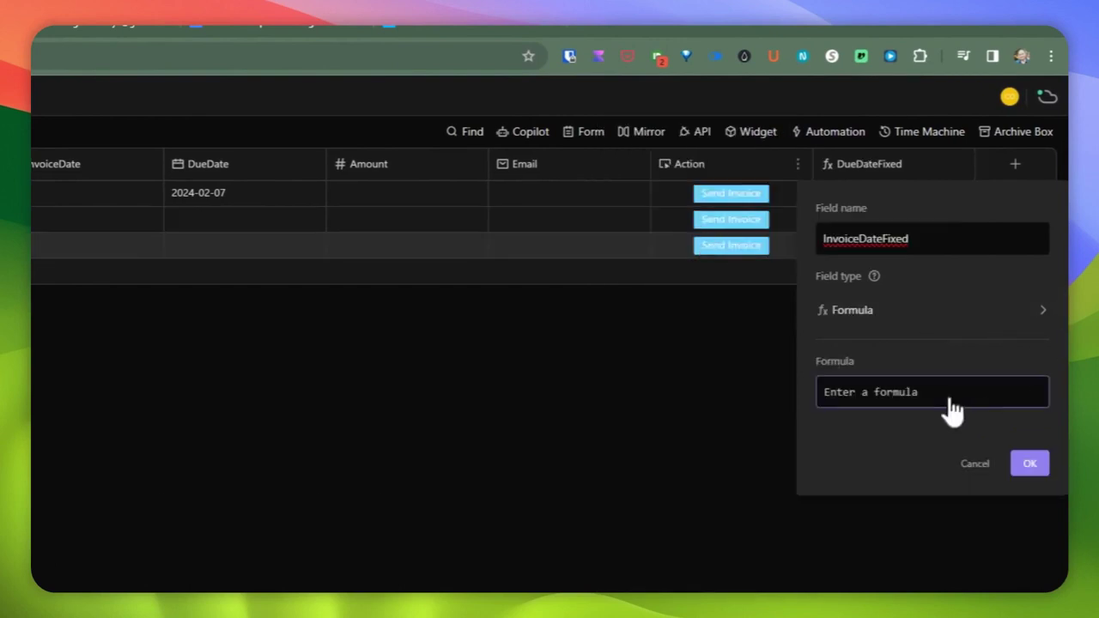
click(949, 397)
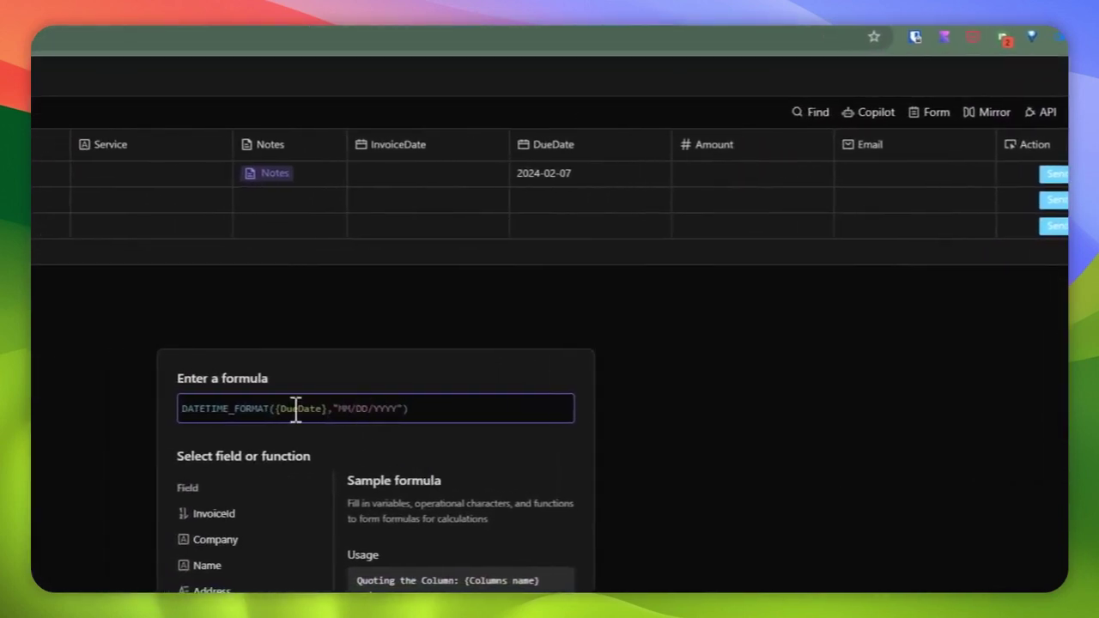
double_click(293, 408)
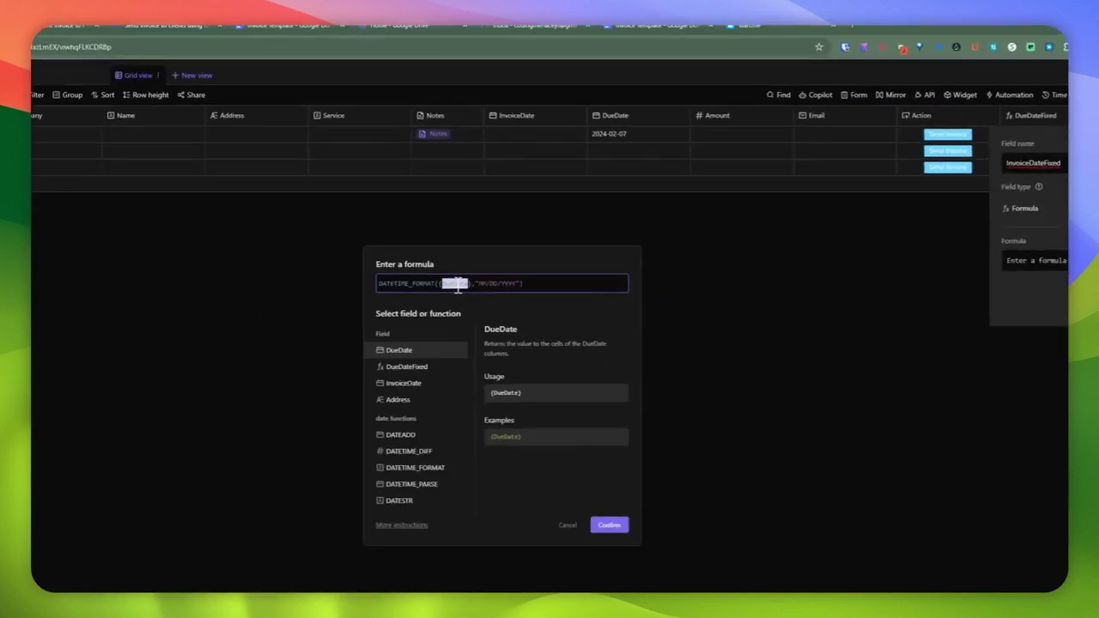
text(InvoiceDate)
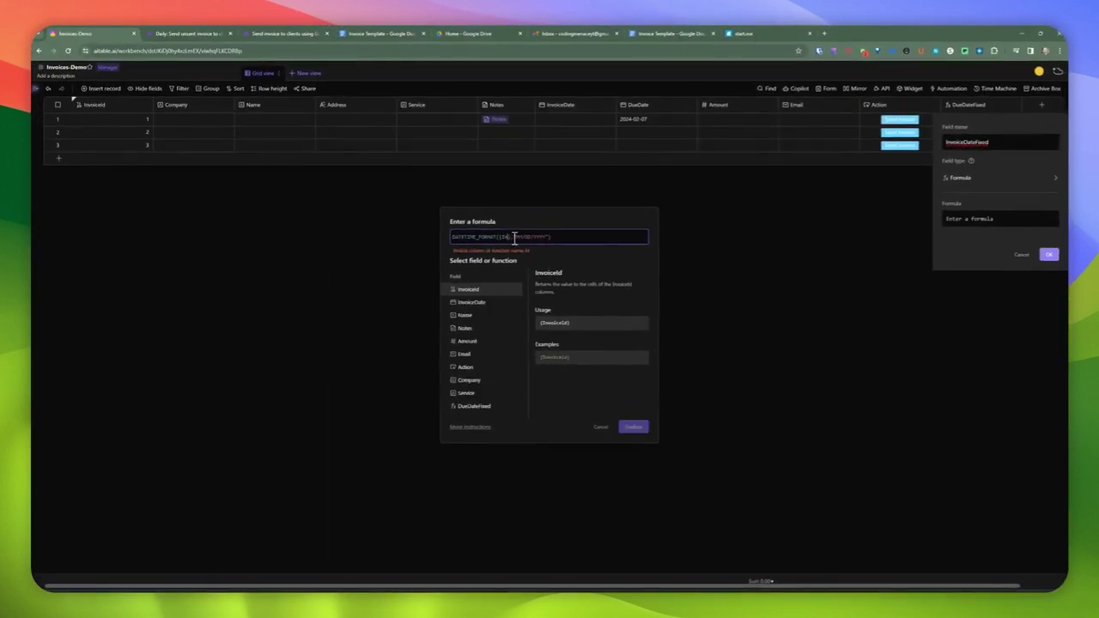
double_click(564, 241)
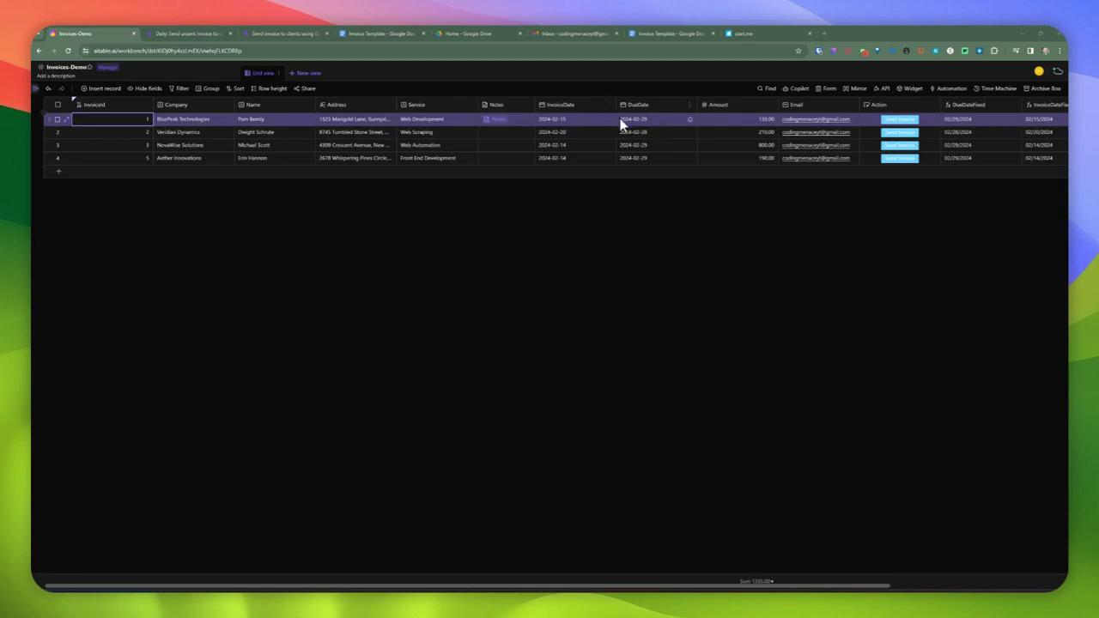
scroll(746, 129, right, 3)
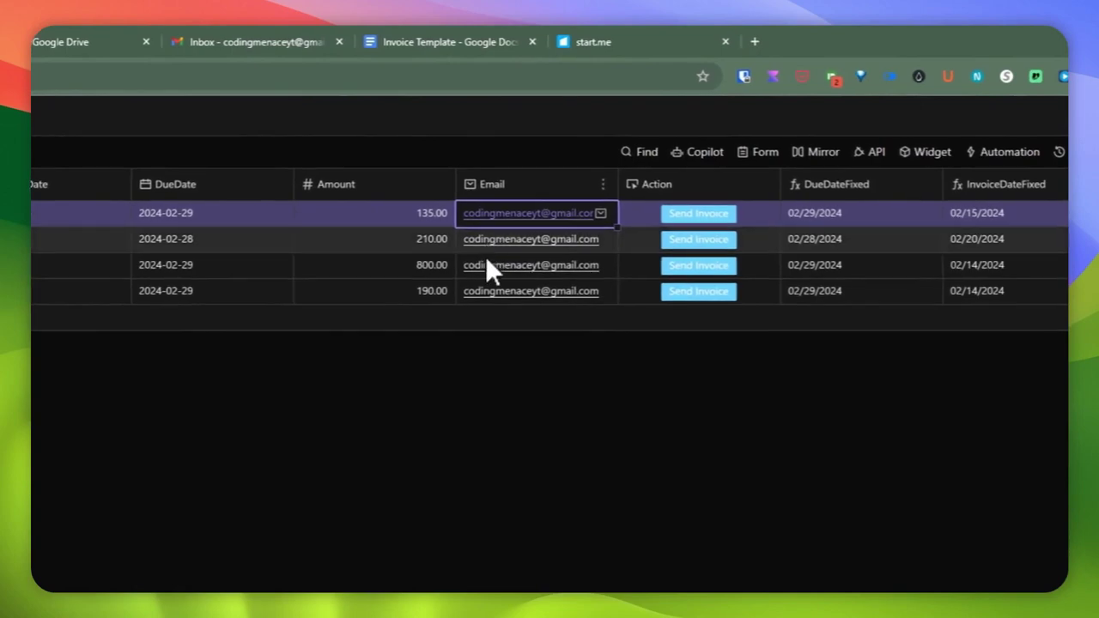
click(689, 147)
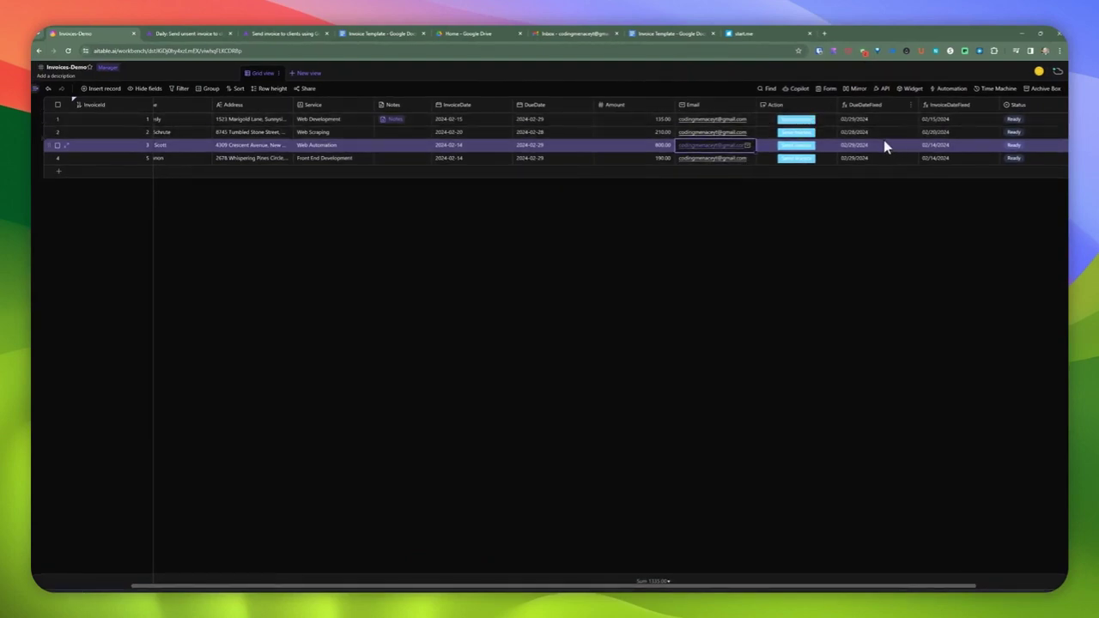
click(822, 118)
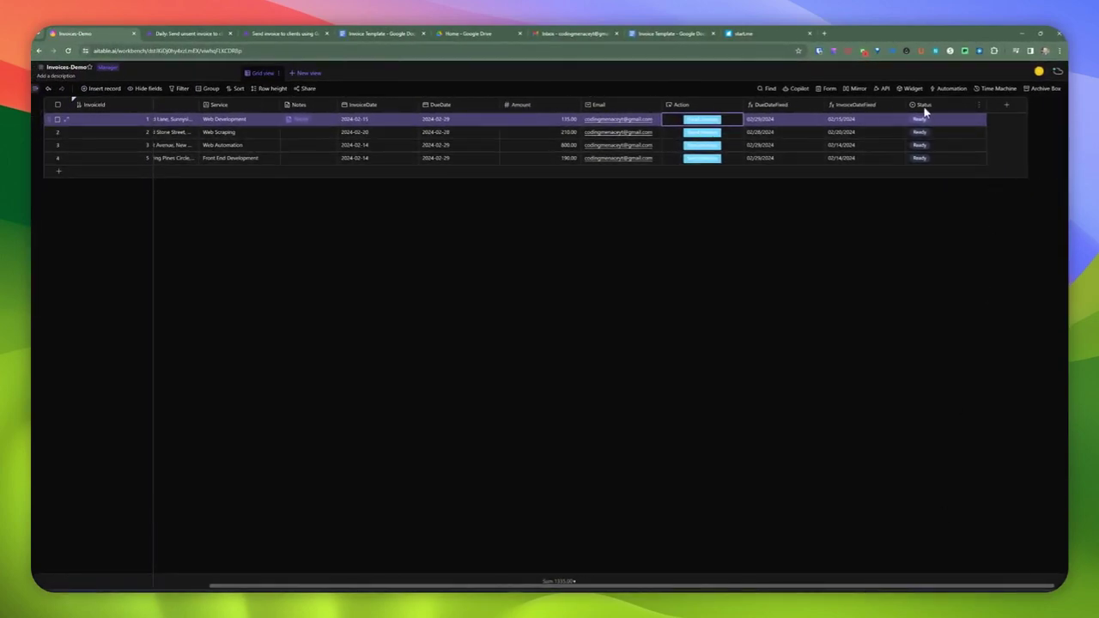
click(923, 106)
click(924, 106)
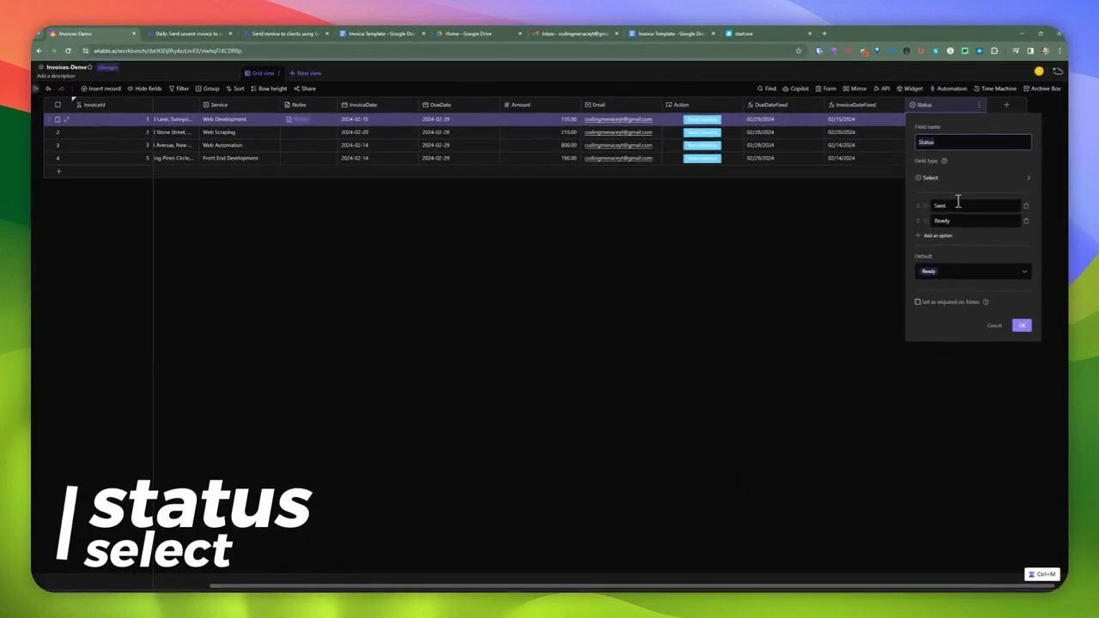
click(942, 204)
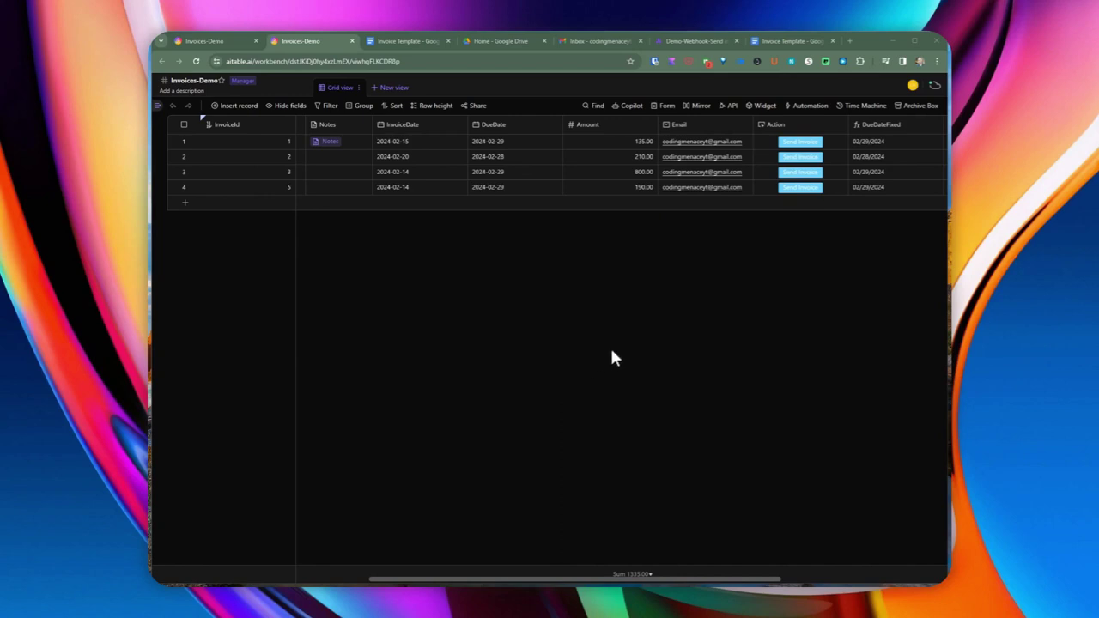
- Review the Action button field's URL setting, then go to the Activepieces webhook flow
double_click(785, 130)
click(680, 412)
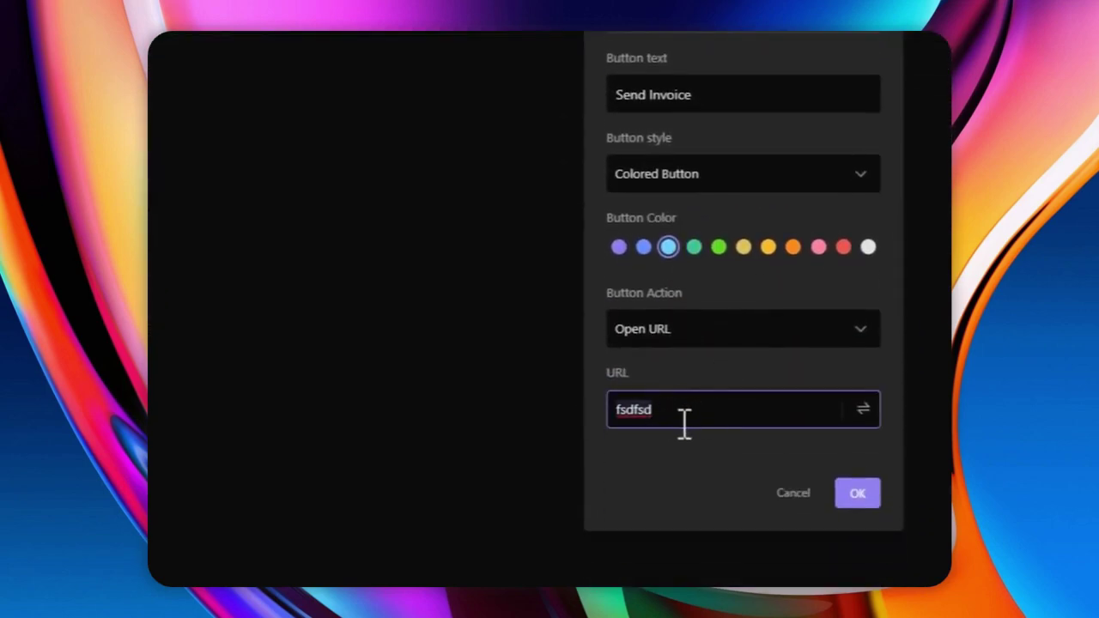
scroll(695, 472, up, 3)
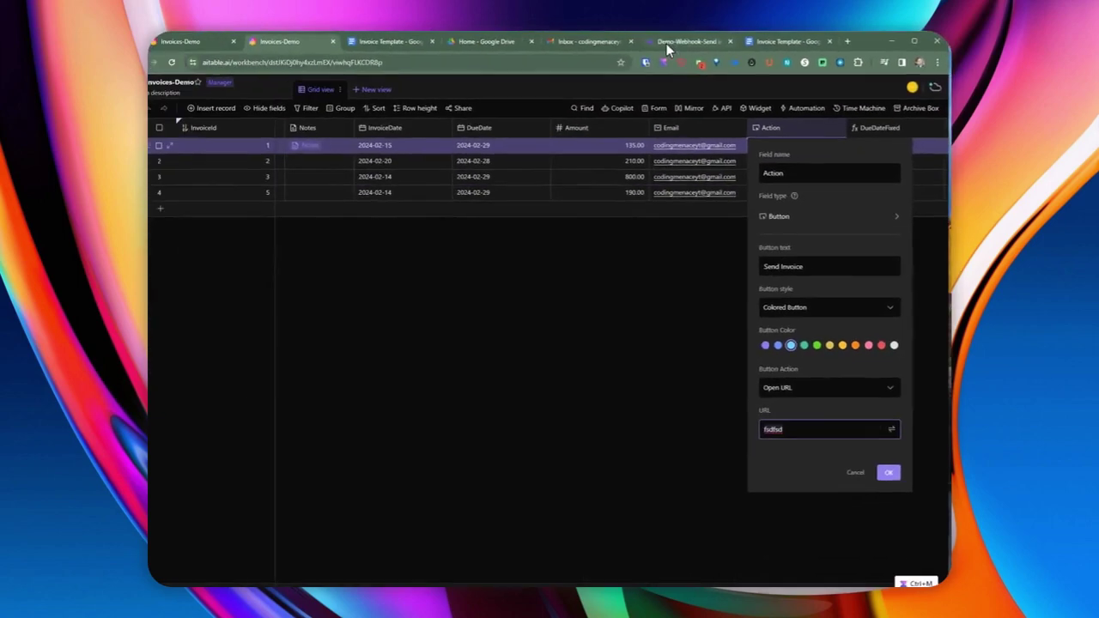
click(466, 39)
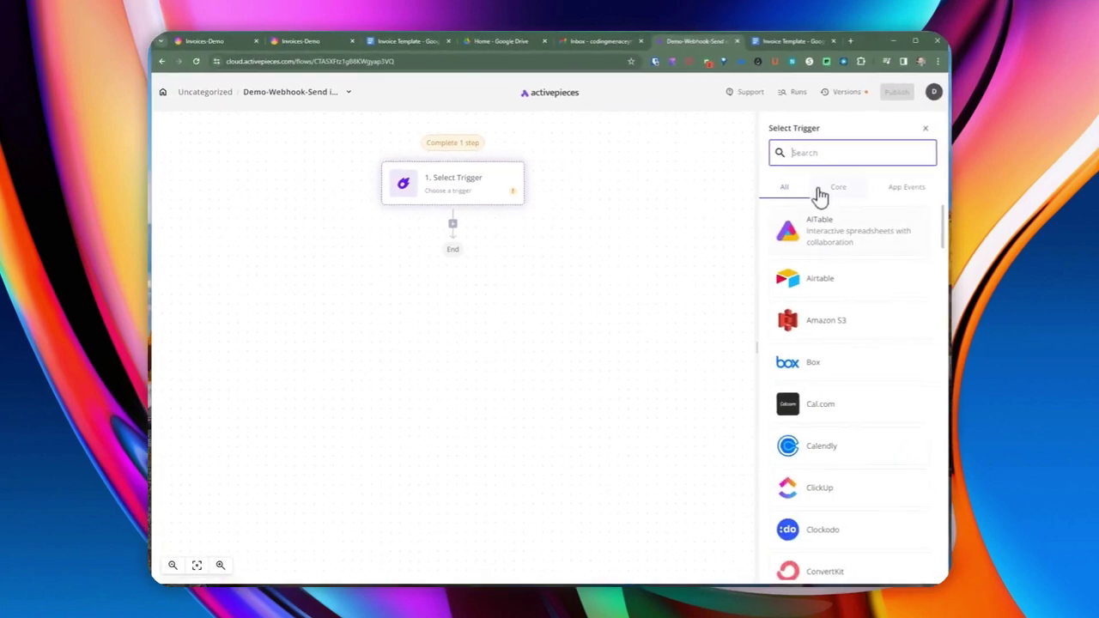
- Make a Core Webhook the flow's trigger, copy its URL, and return to AITable
click(830, 189)
click(839, 272)
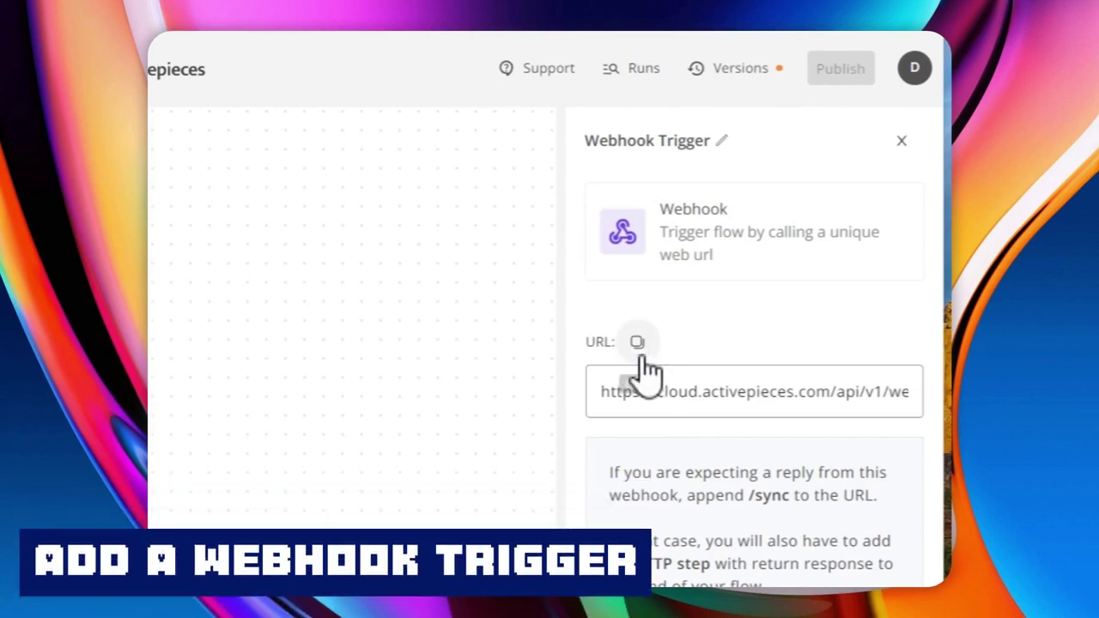
click(637, 342)
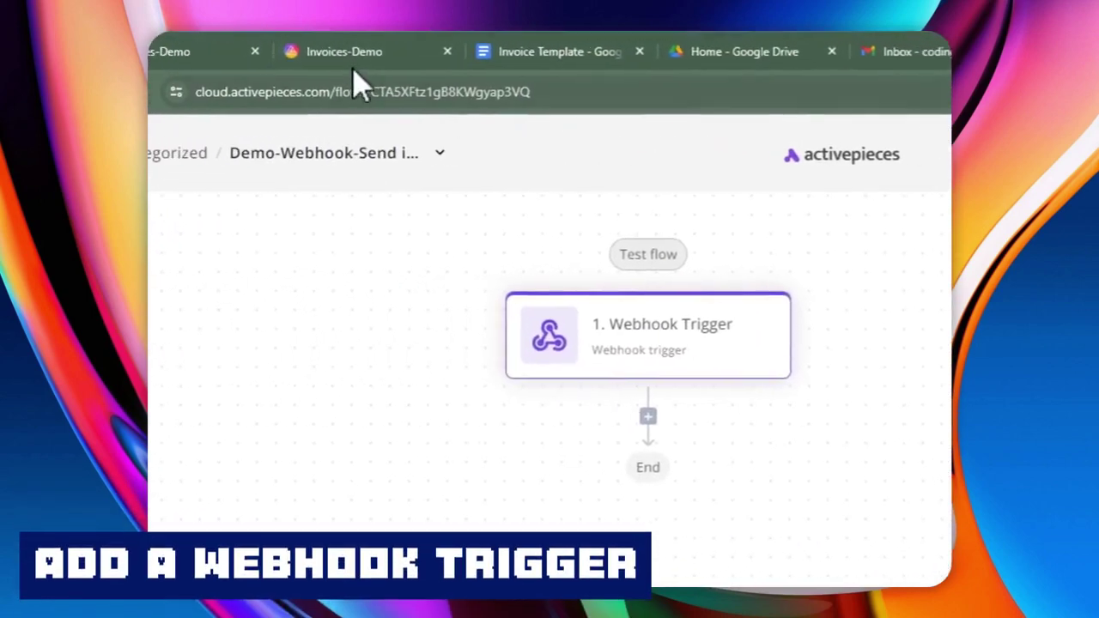
click(356, 53)
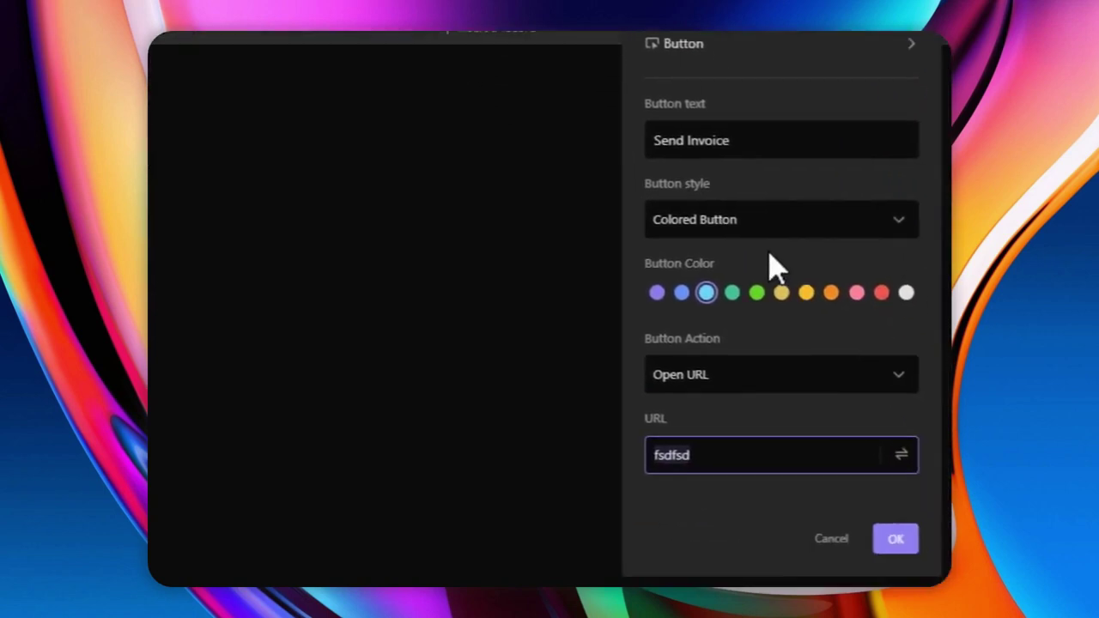
- Replace the button's placeholder URL with the webhook URL, keep Open URL, and switch to formula mode
double_click(732, 453)
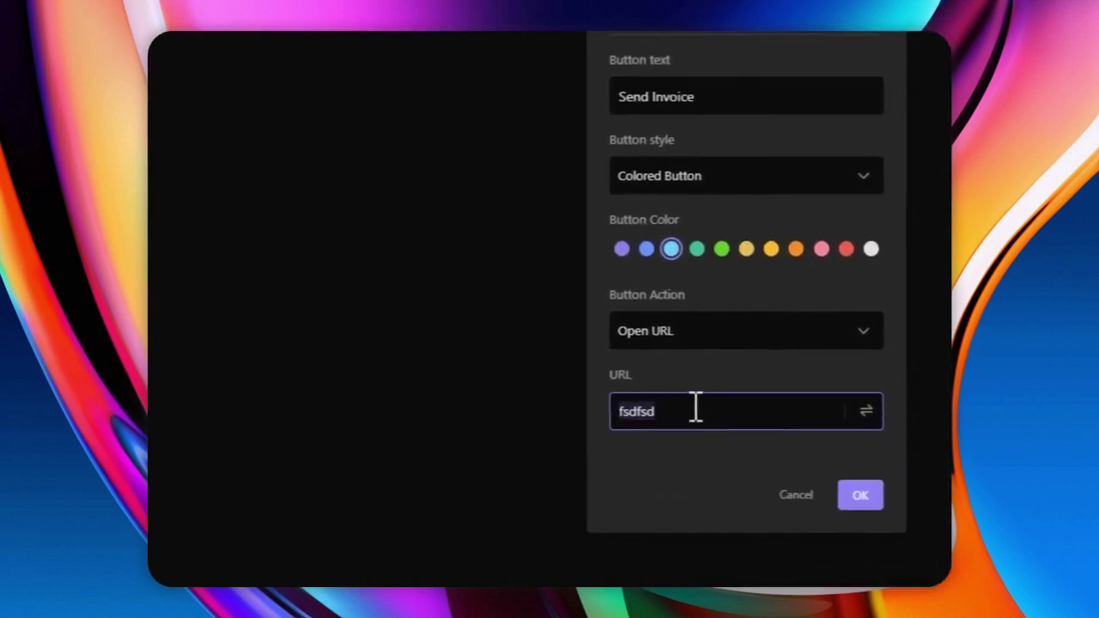
key(BackSpace)
key(ctrl+v)
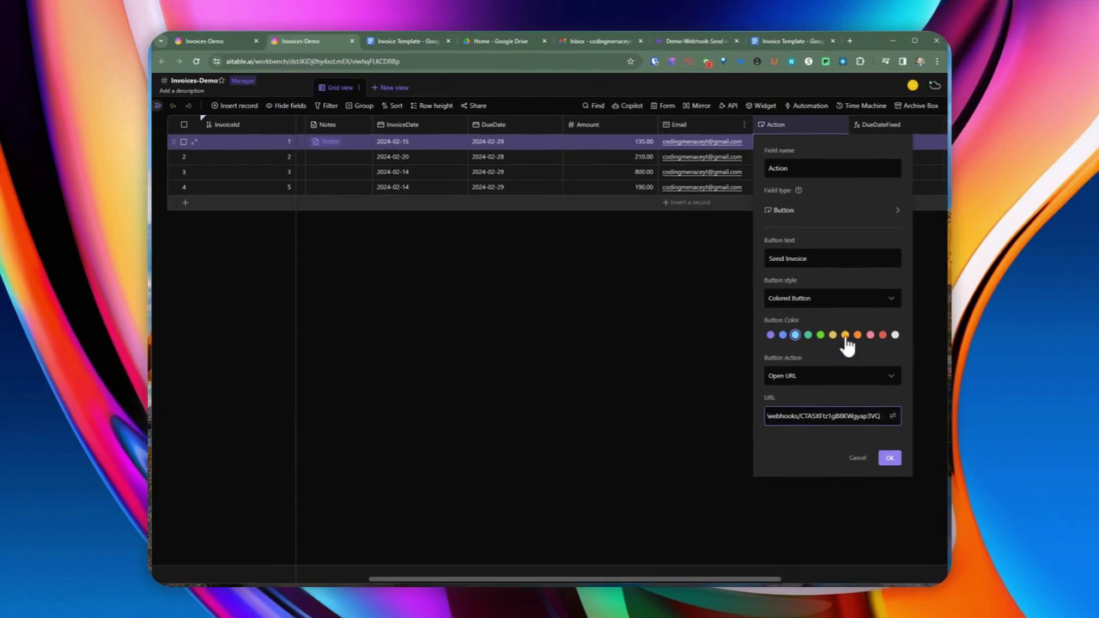
click(833, 375)
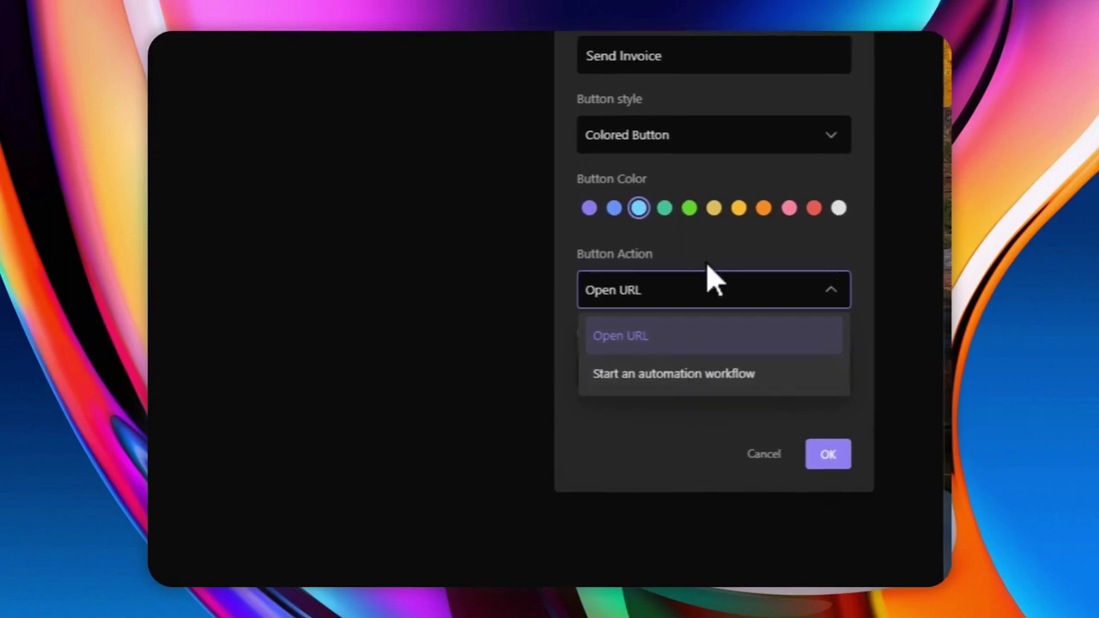
click(710, 276)
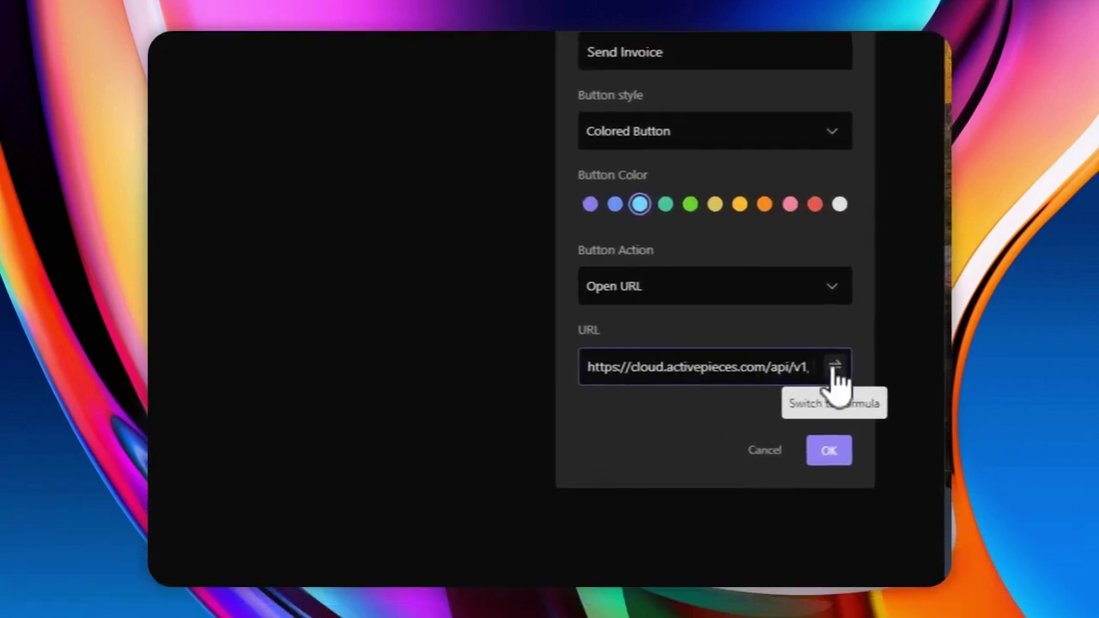
click(892, 417)
- Start the button URL formula with the quoted webhook URL followed by a + operator
click(768, 371)
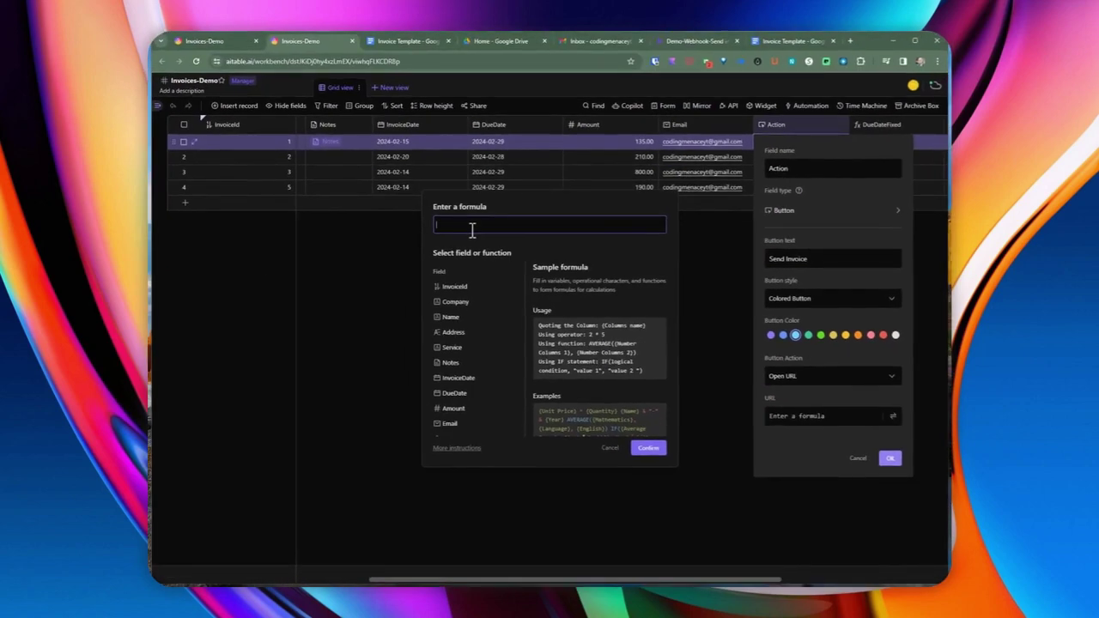
text(")
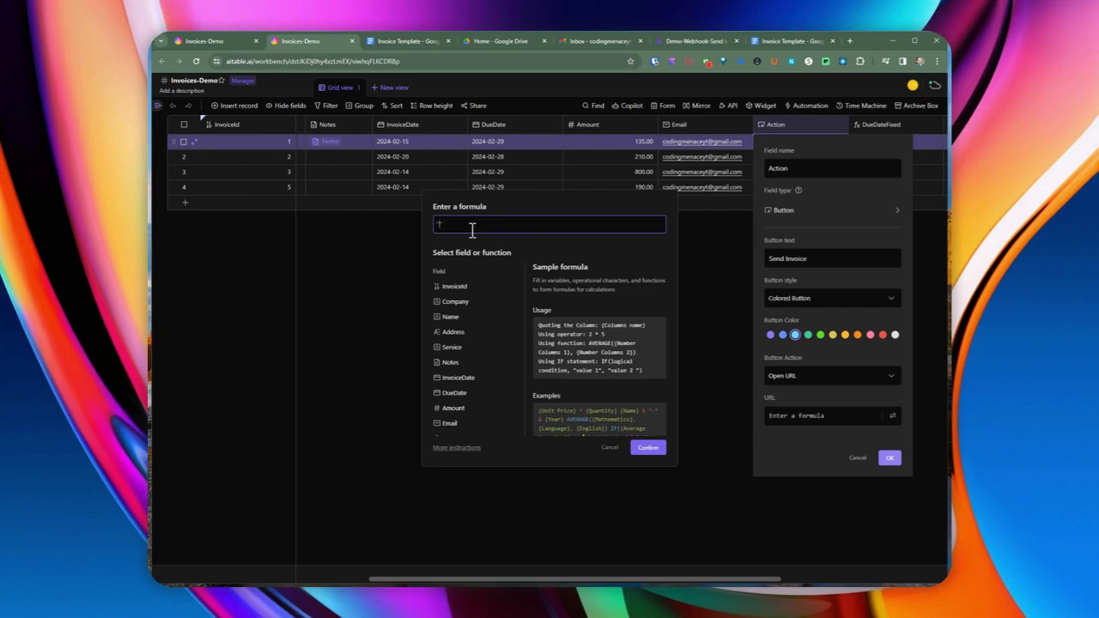
key(ctrl+m)
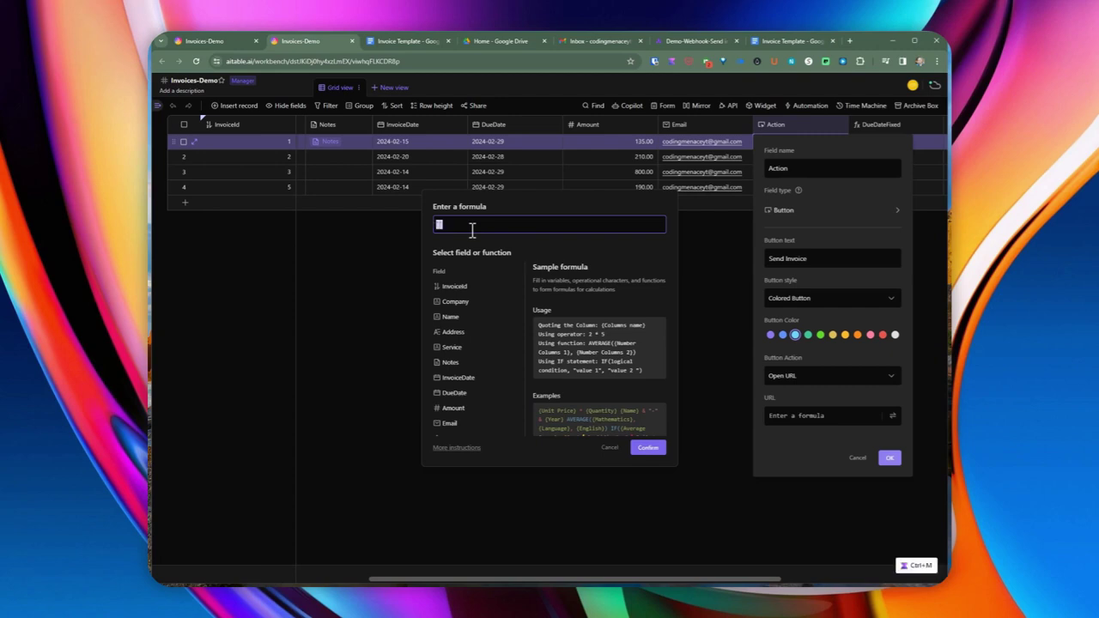
key(ctrl+v)
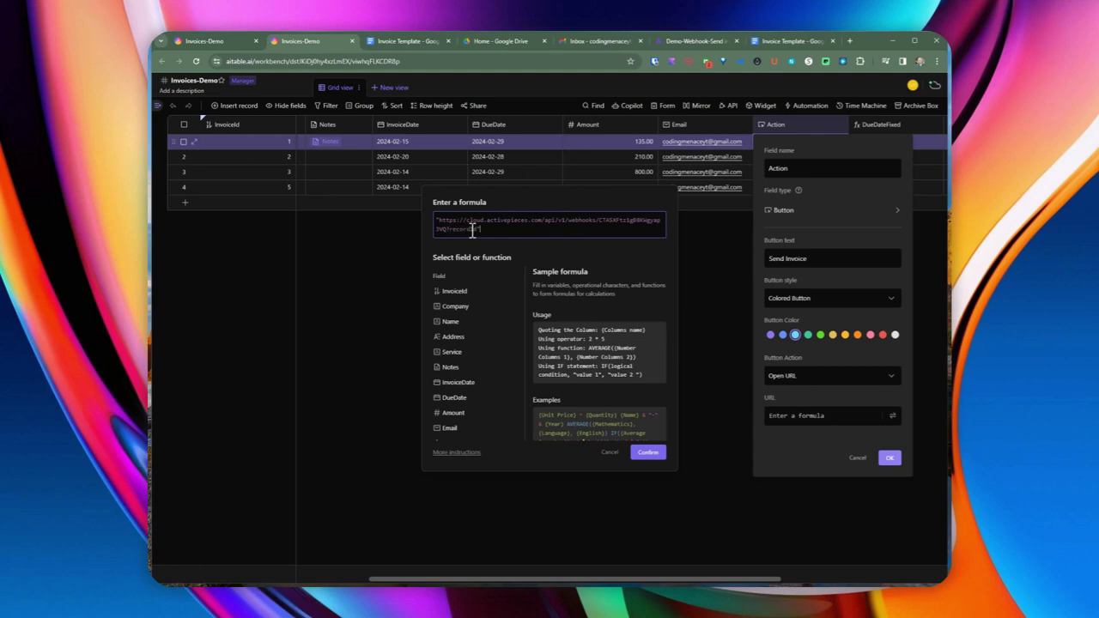
text(&)
key(BackSpace)
text(&)
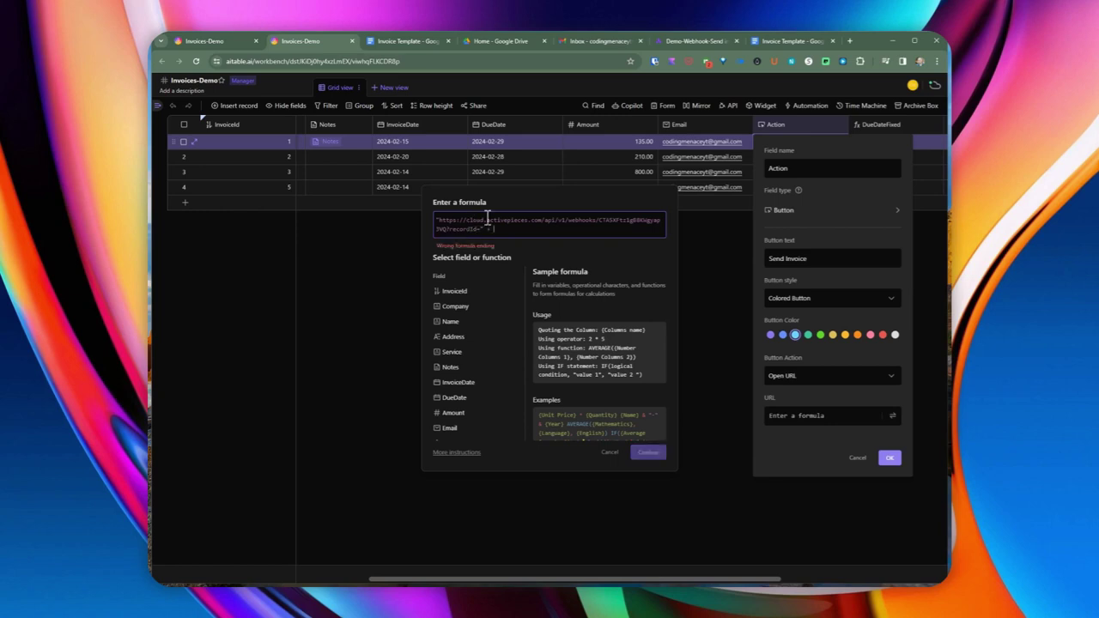
drag(484, 229, 412, 215)
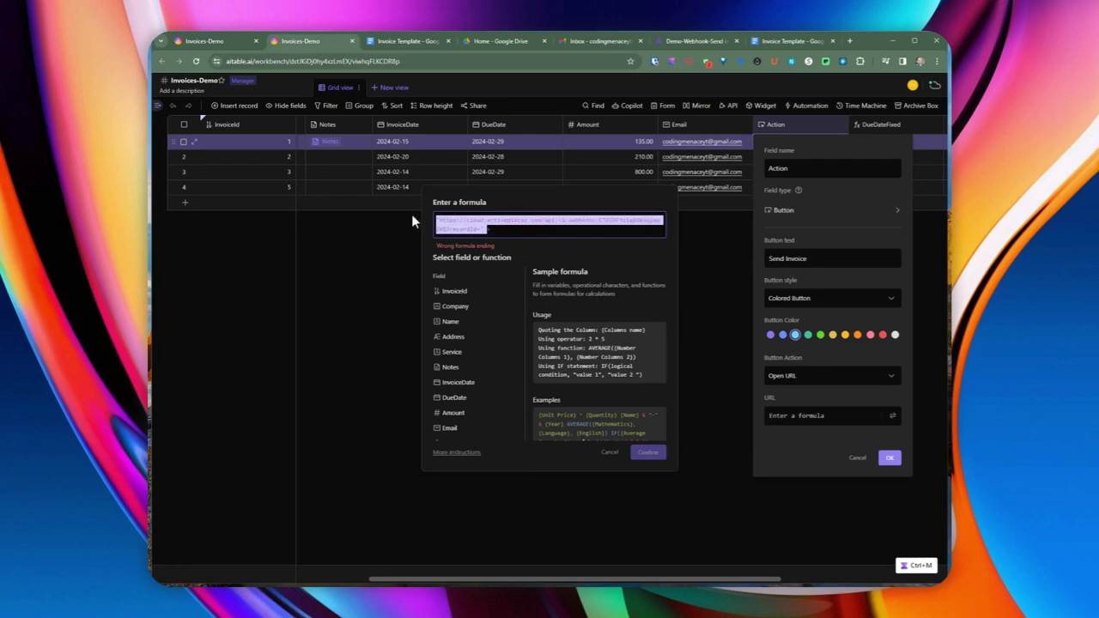
click(500, 232)
key(BackSpace)
text(+)
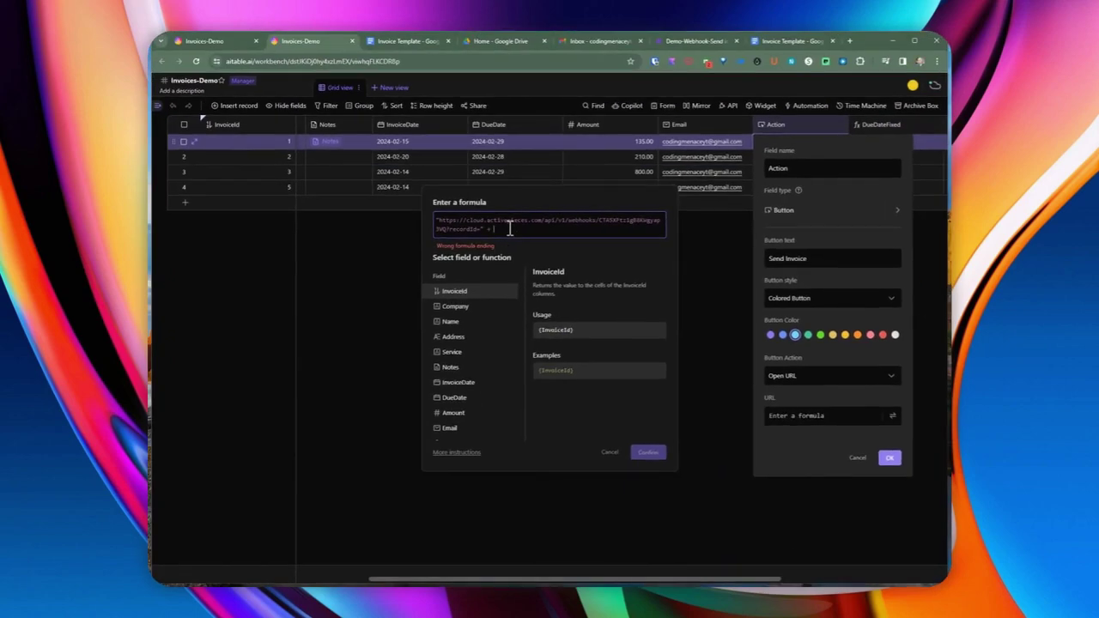
- Append RECORD_ID() to the formula, check its parts, and confirm it
scroll(461, 322, down, 2)
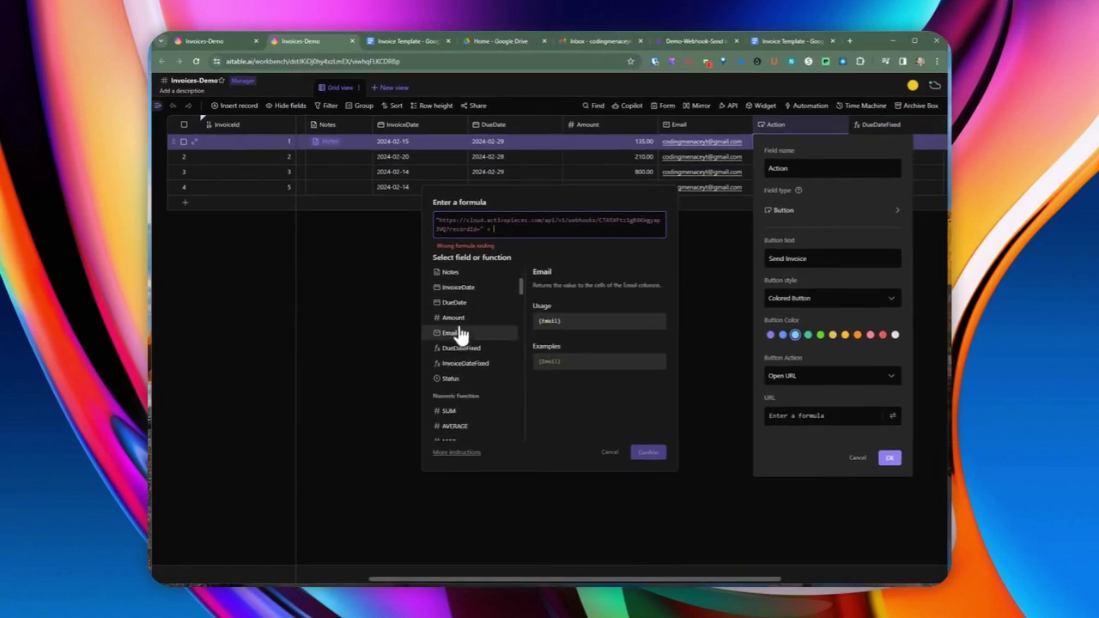
scroll(461, 397, down, 2)
scroll(461, 396, down, 5)
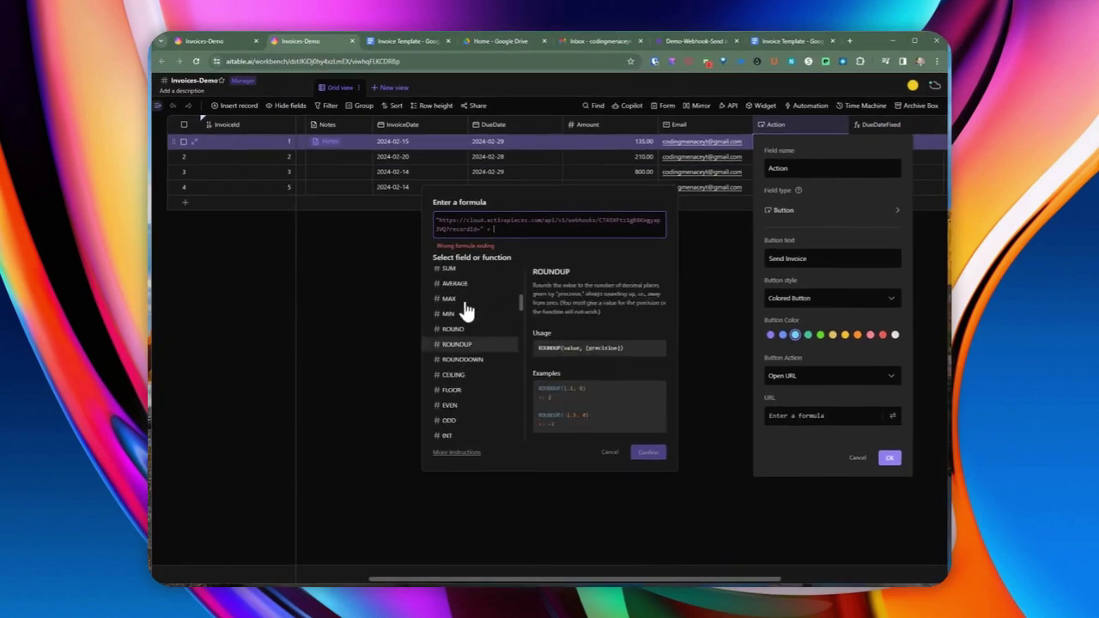
scroll(457, 365, down, 8)
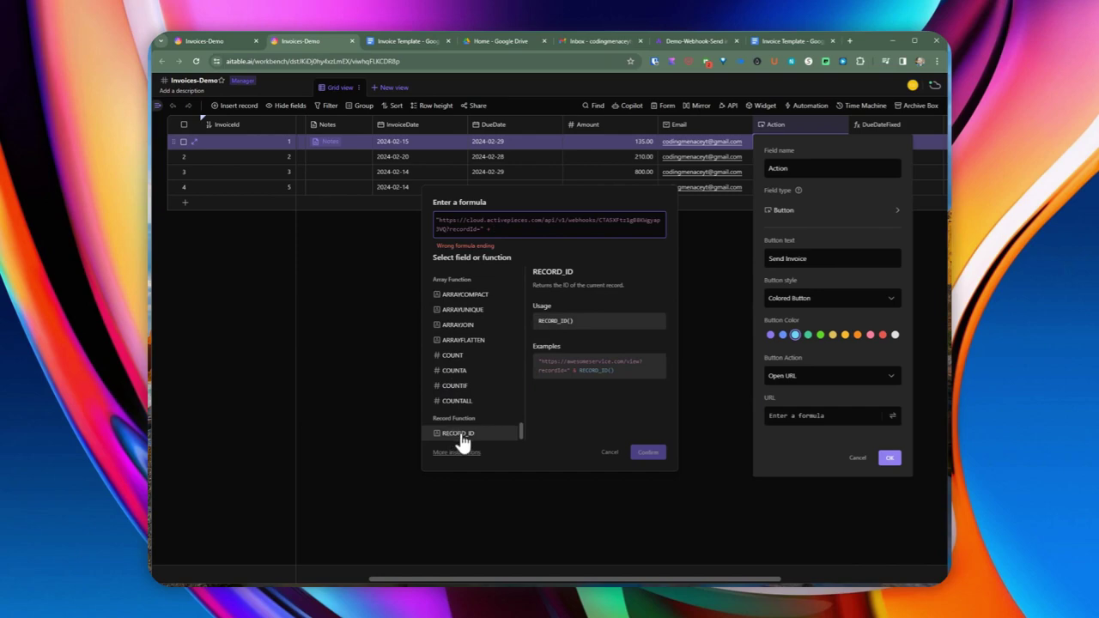
click(461, 433)
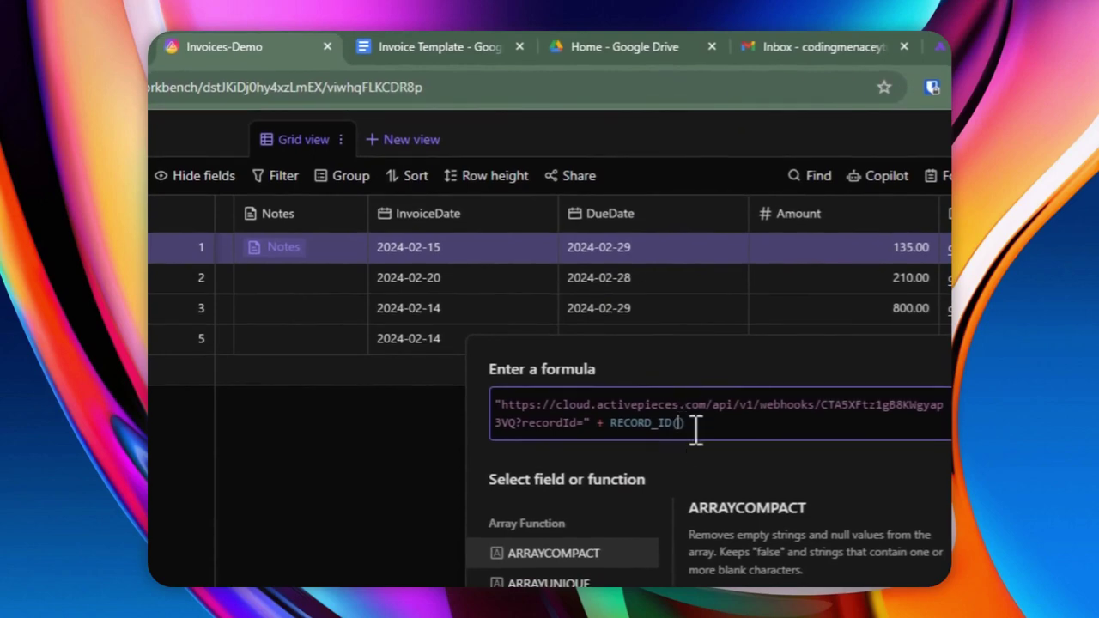
double_click(665, 424)
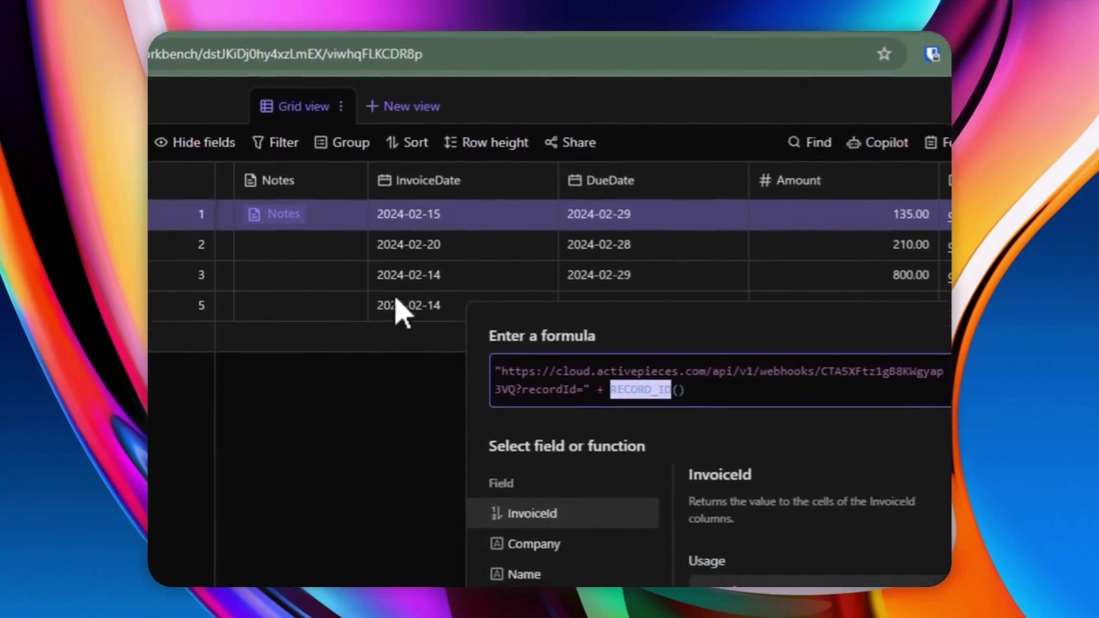
drag(740, 352, 611, 354)
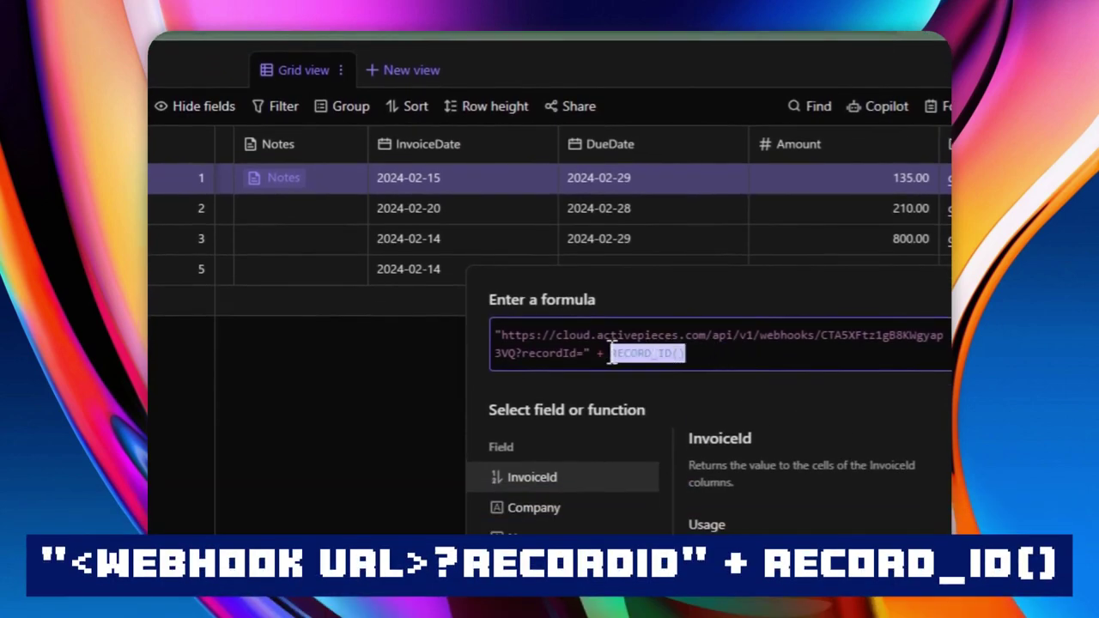
click(709, 353)
drag(709, 353, 663, 343)
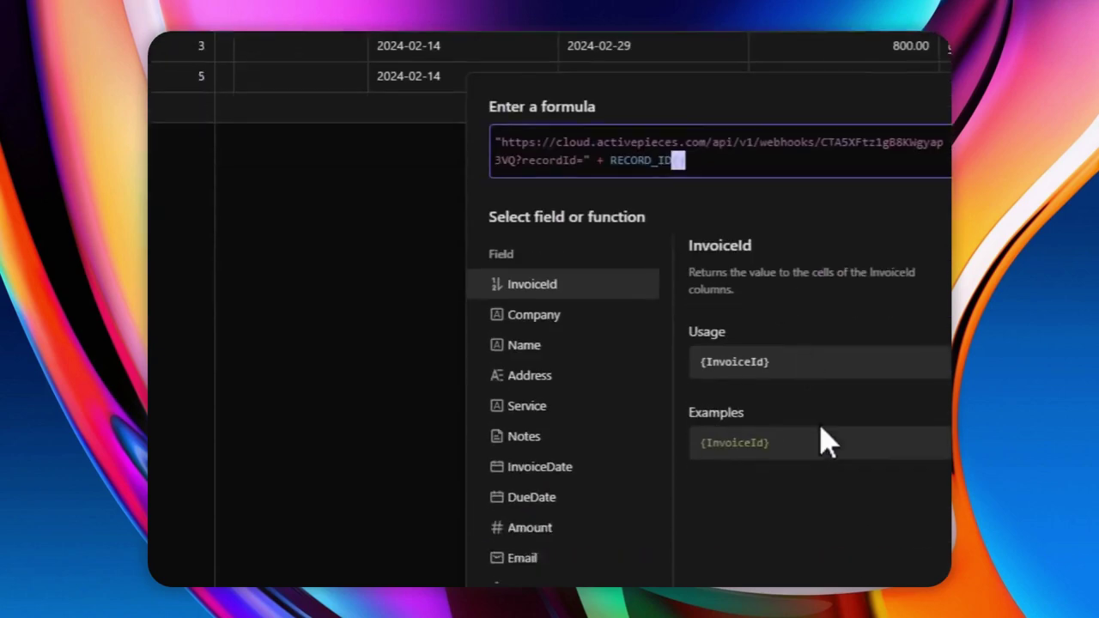
click(610, 356)
drag(589, 429, 487, 418)
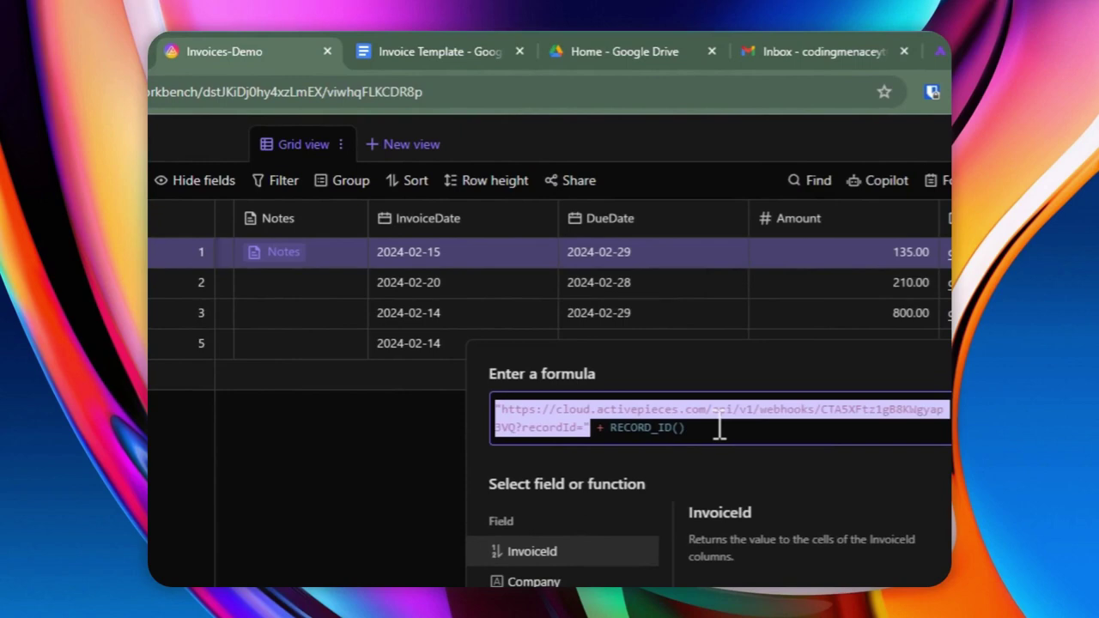
drag(713, 433, 608, 438)
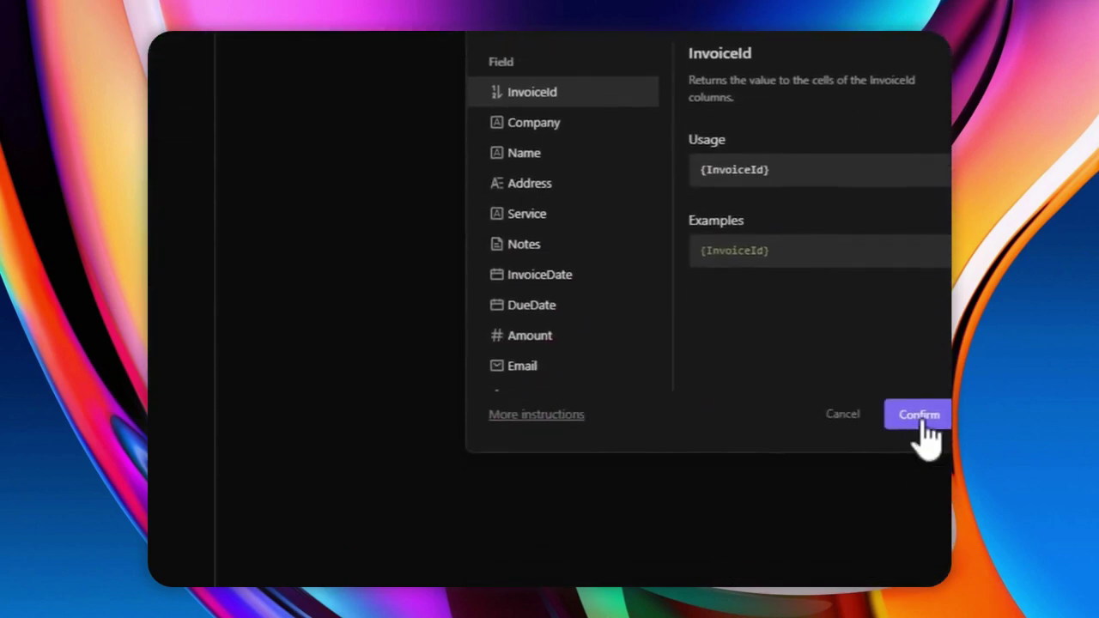
click(927, 417)
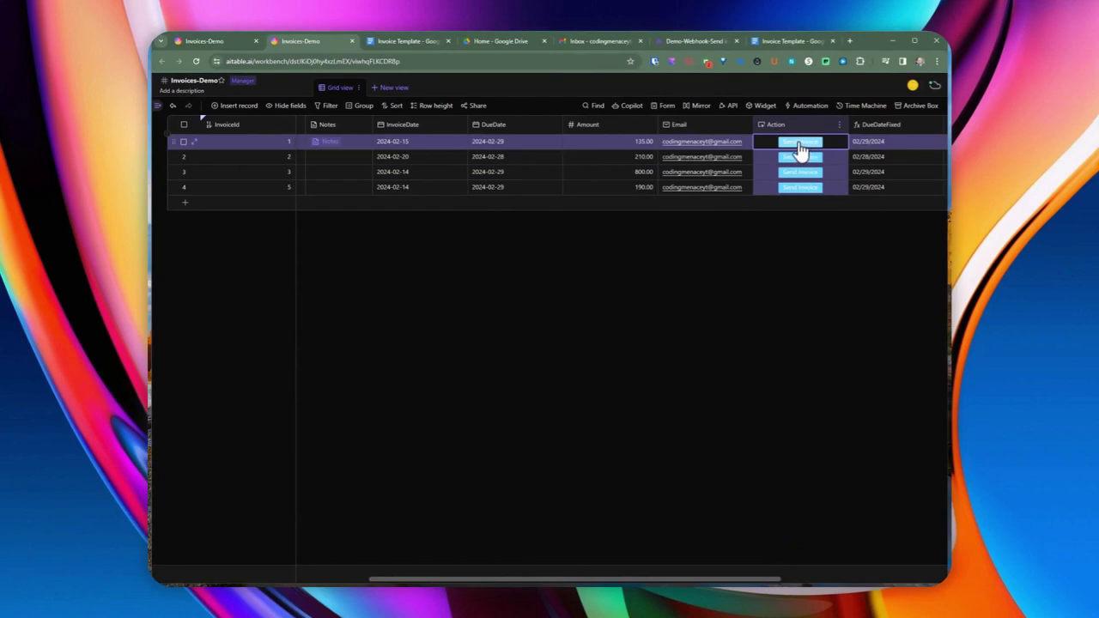
- Start listening for webhook test data and fire Send Invoice on an AITable row
click(700, 43)
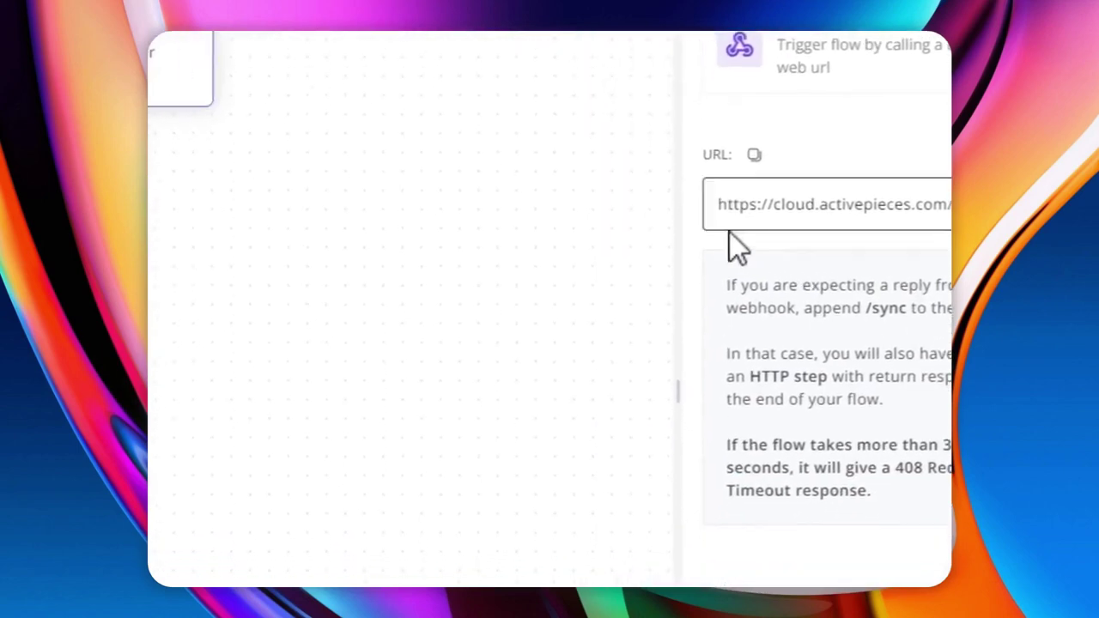
scroll(750, 480, down, 3)
click(755, 505)
click(532, 188)
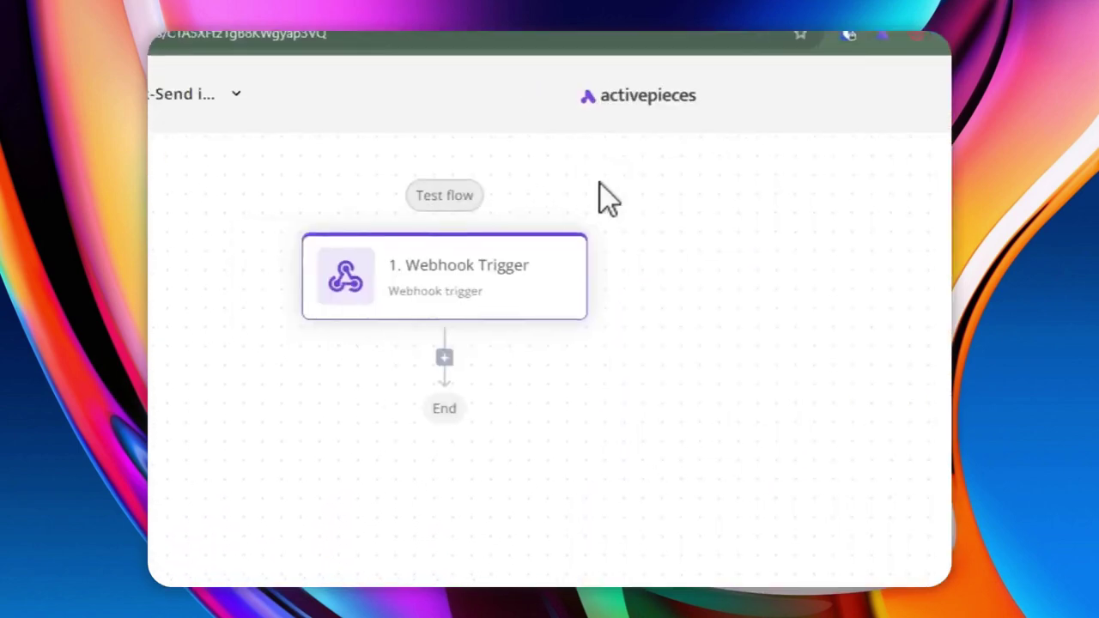
click(350, 51)
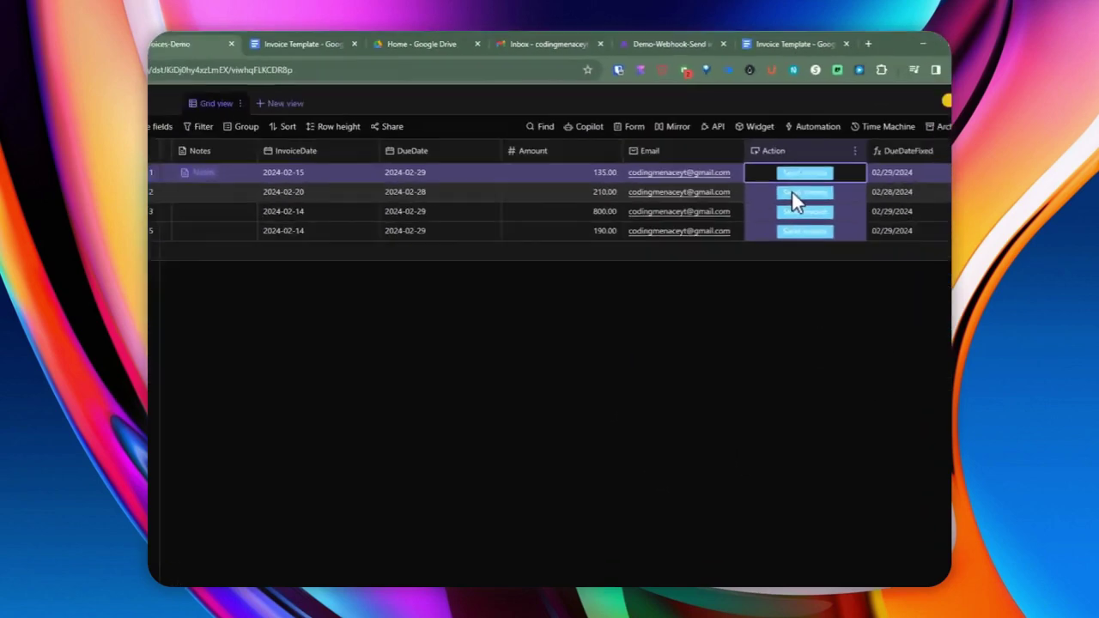
click(799, 193)
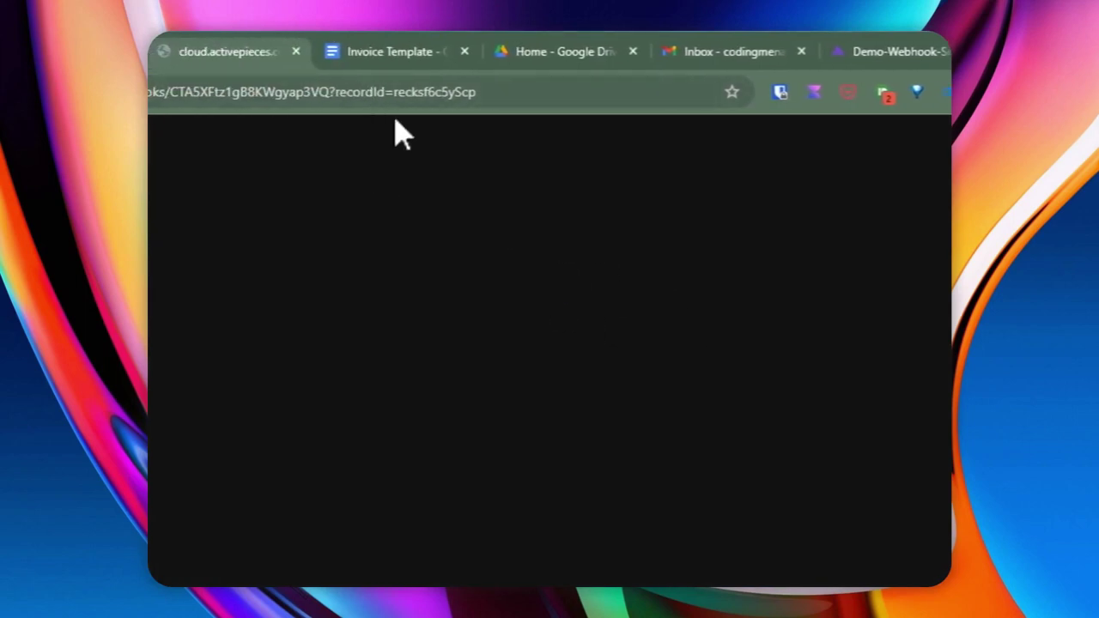
drag(326, 99, 466, 94)
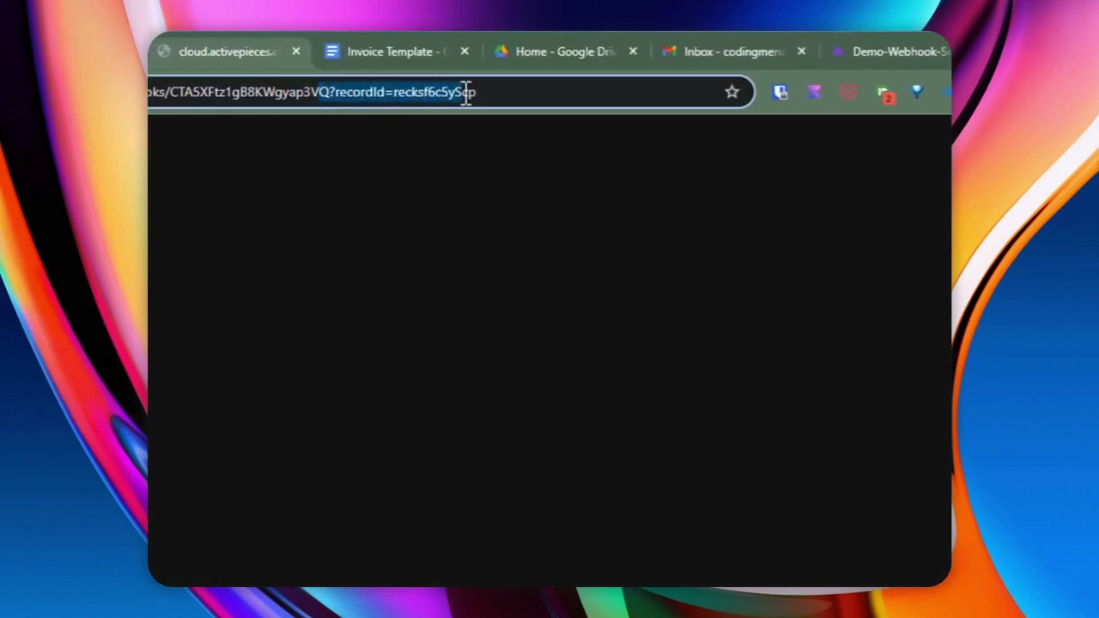
- Inspect the captured GET request's queryParams to verify the recordId key and value
click(662, 54)
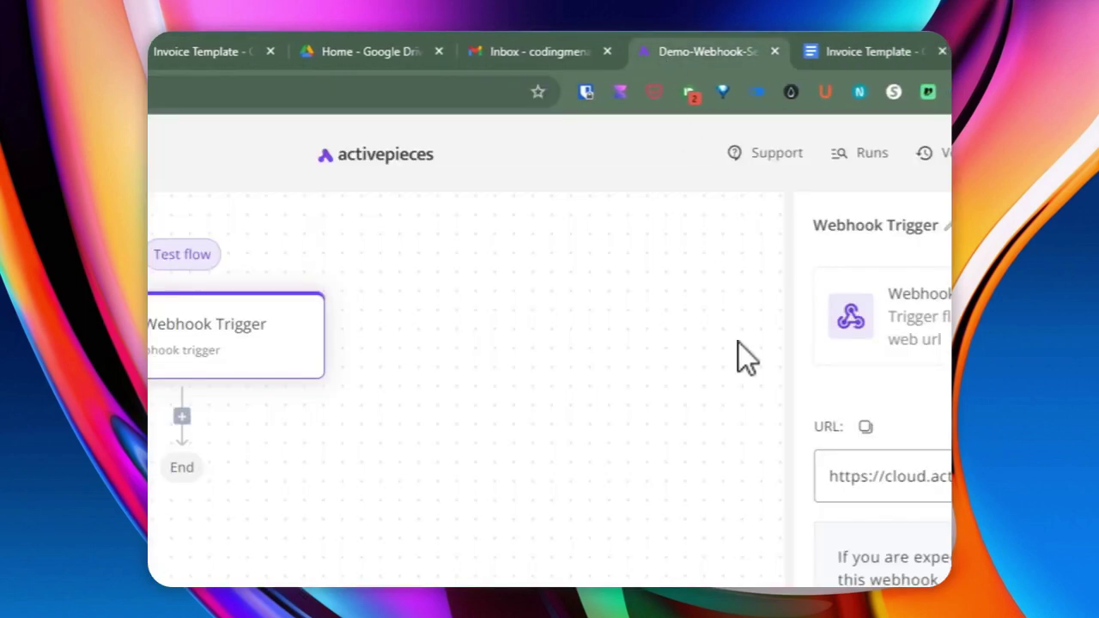
scroll(700, 397, down, 3)
scroll(700, 397, up, 3)
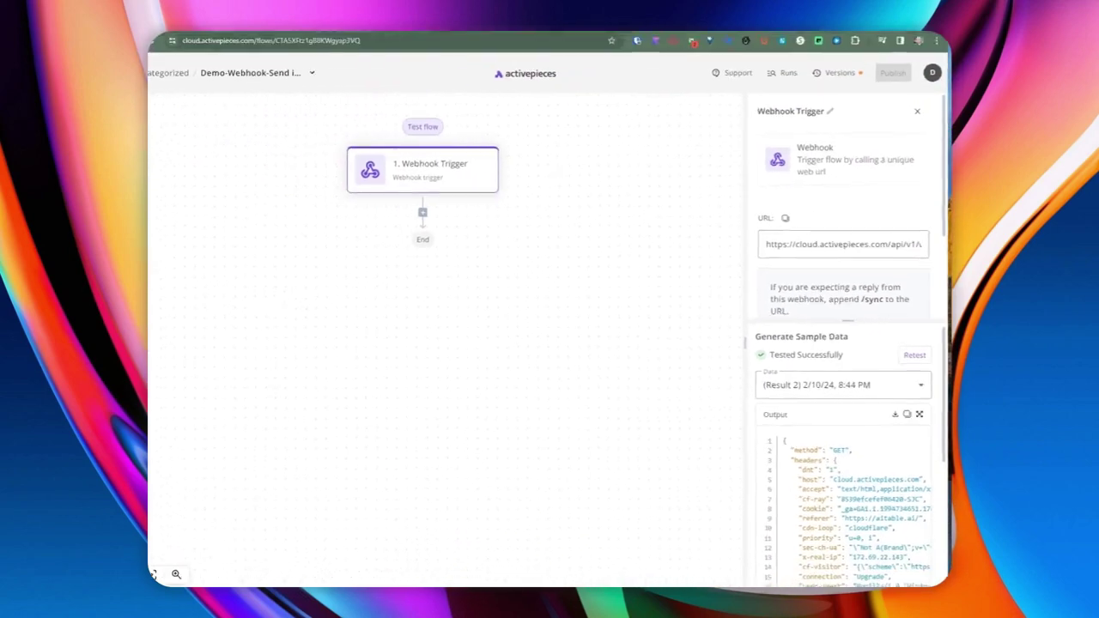
drag(657, 486, 760, 486)
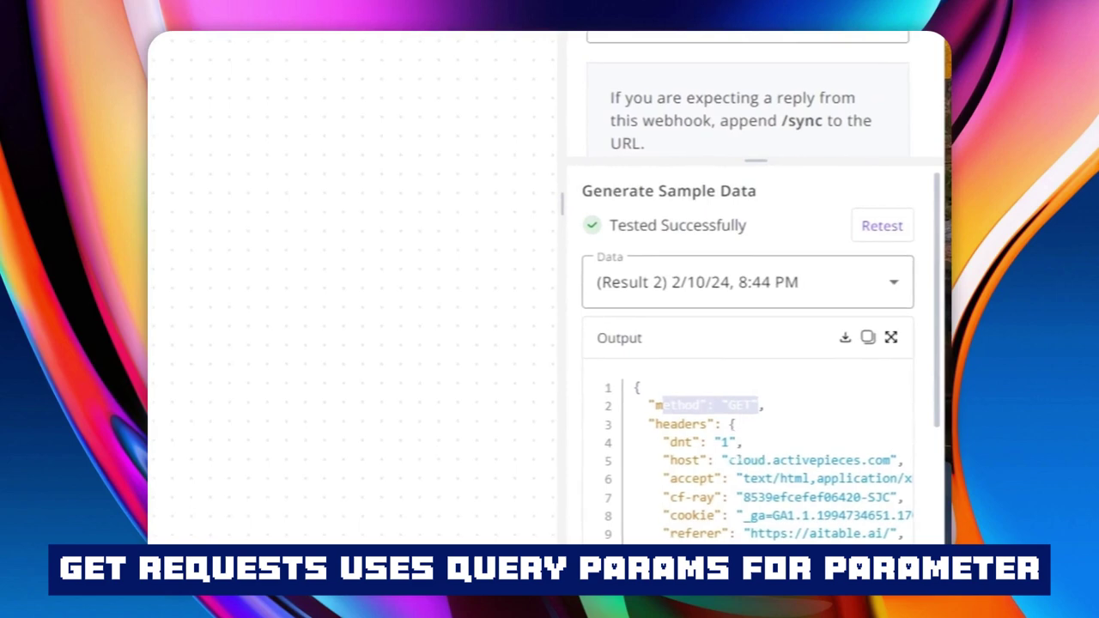
scroll(745, 432, down, 5)
scroll(756, 343, down, 5)
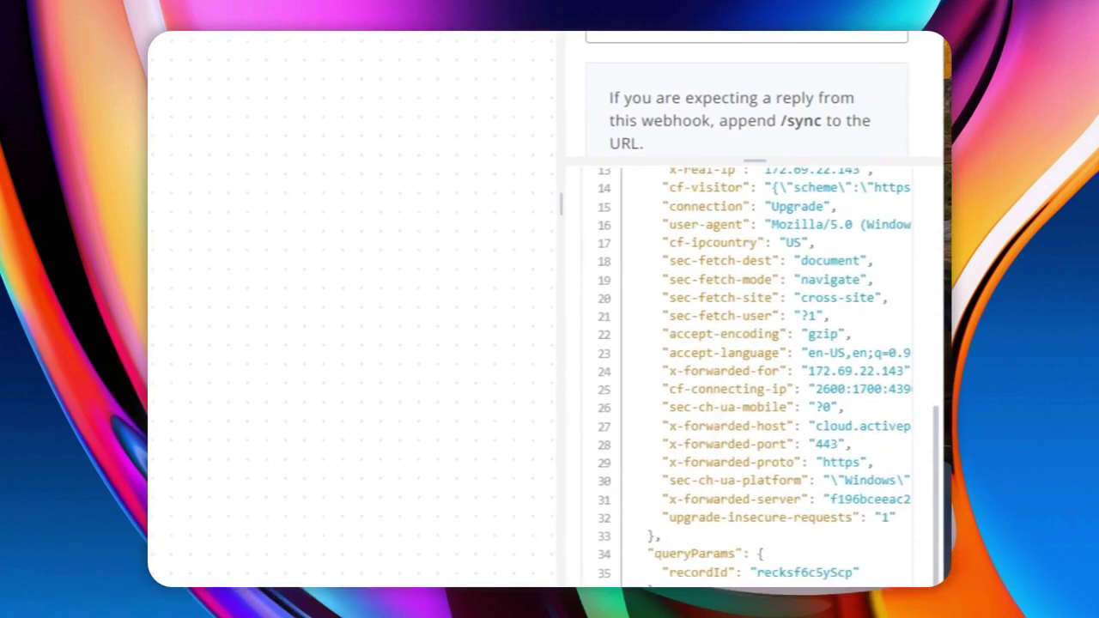
drag(646, 440, 747, 503)
click(731, 496)
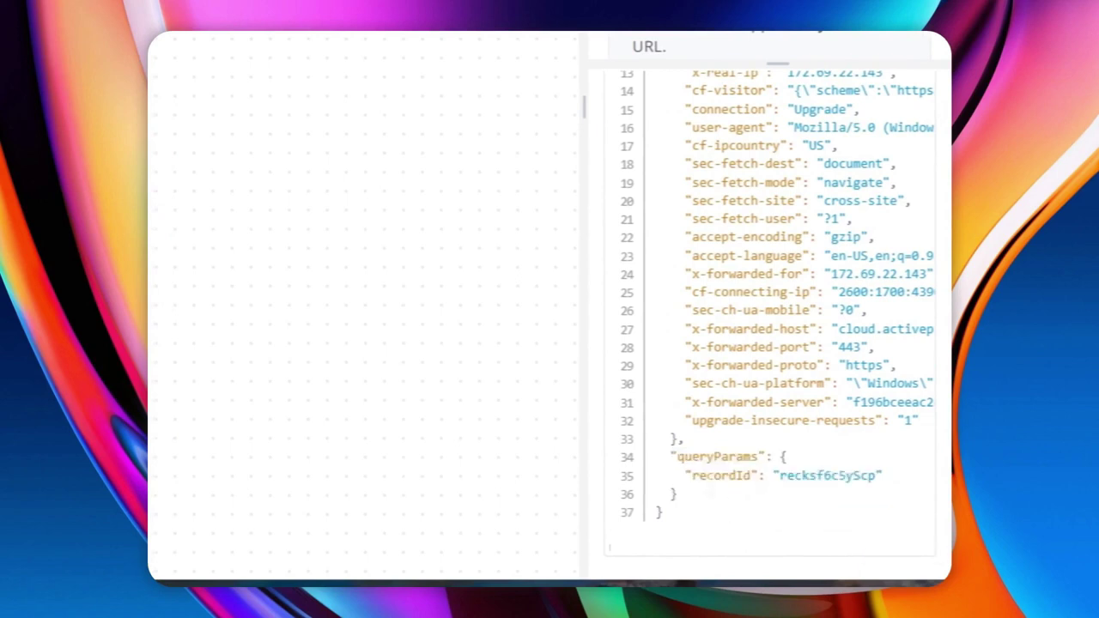
double_click(719, 475)
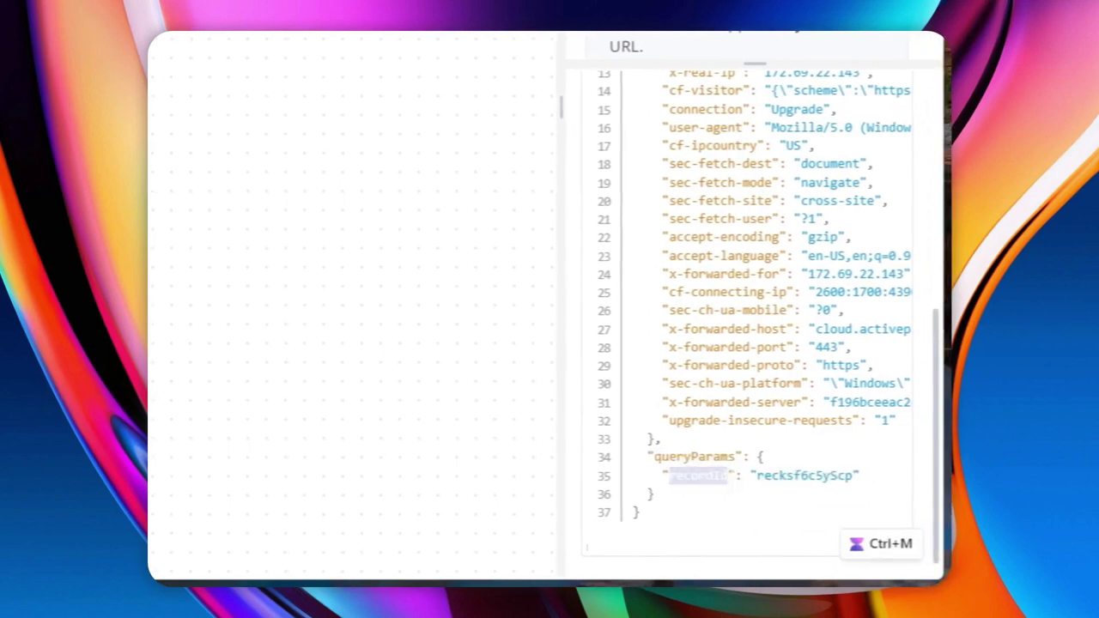
double_click(804, 476)
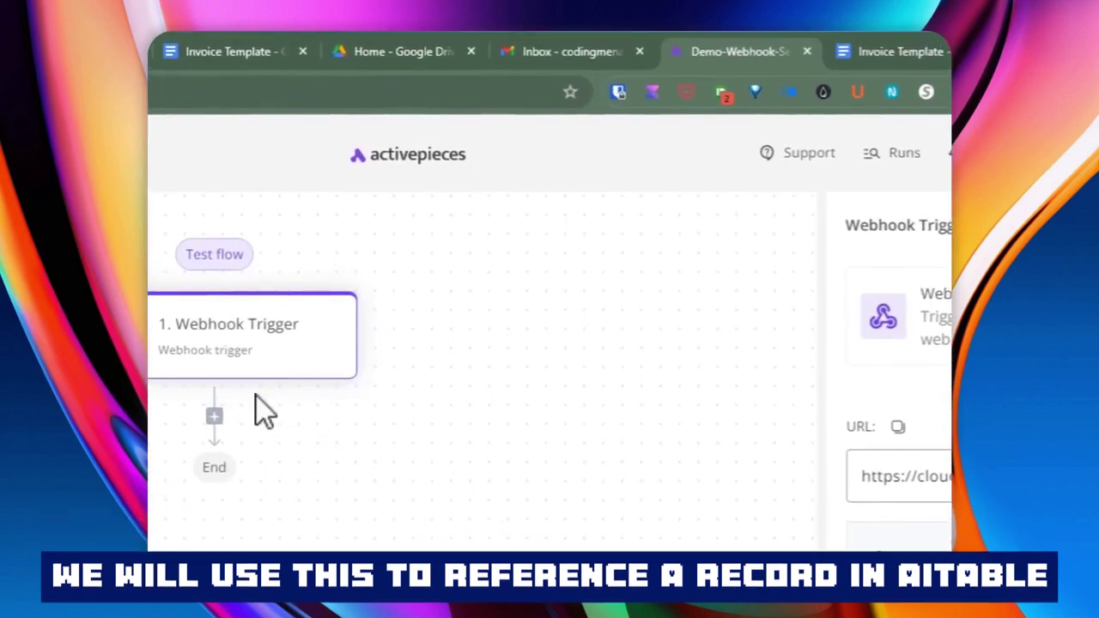
- Add an AITable Find Records step using the apitable connection
click(214, 349)
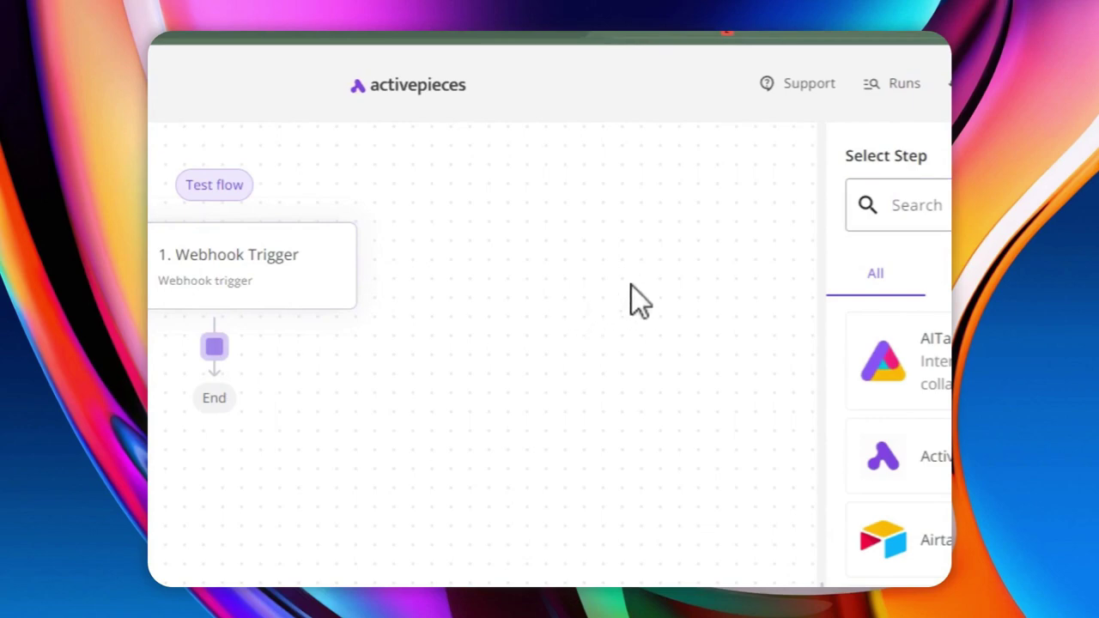
click(936, 365)
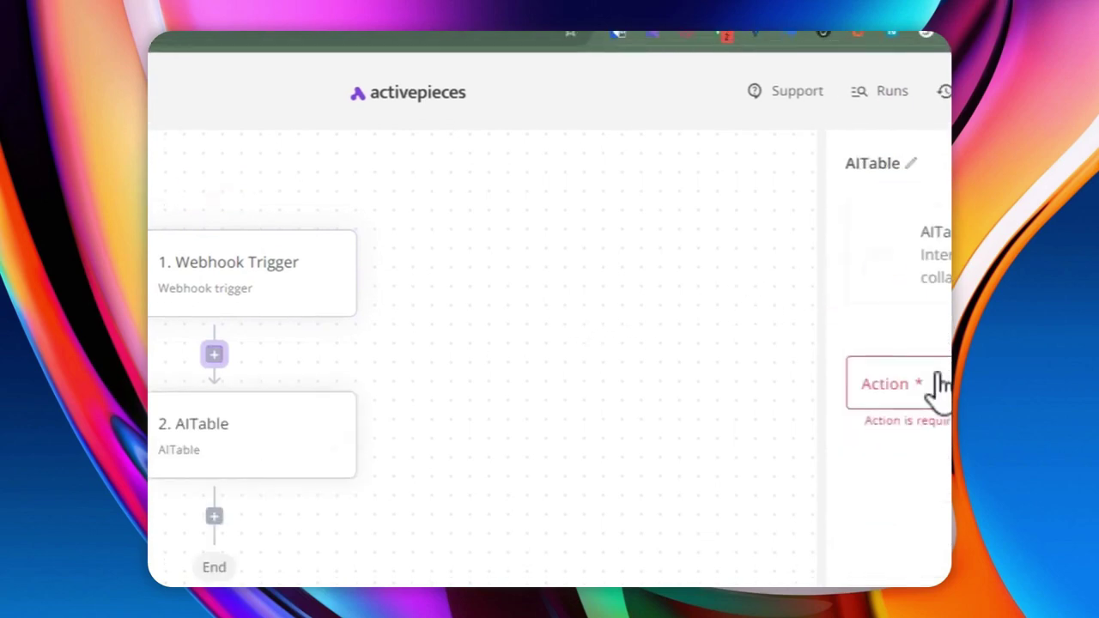
click(944, 421)
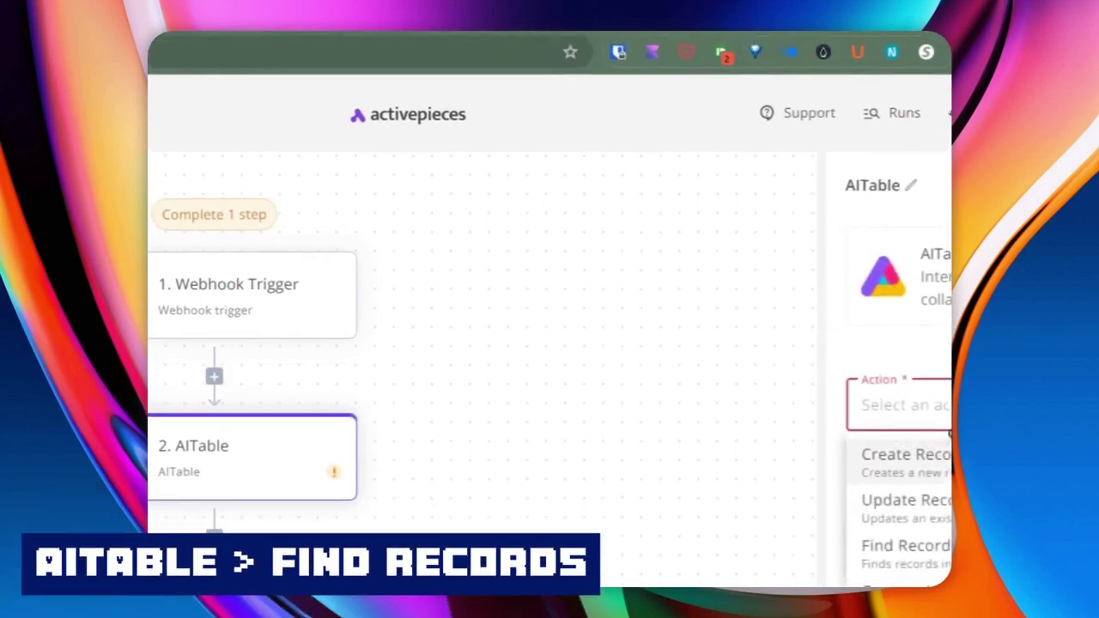
click(940, 554)
click(901, 298)
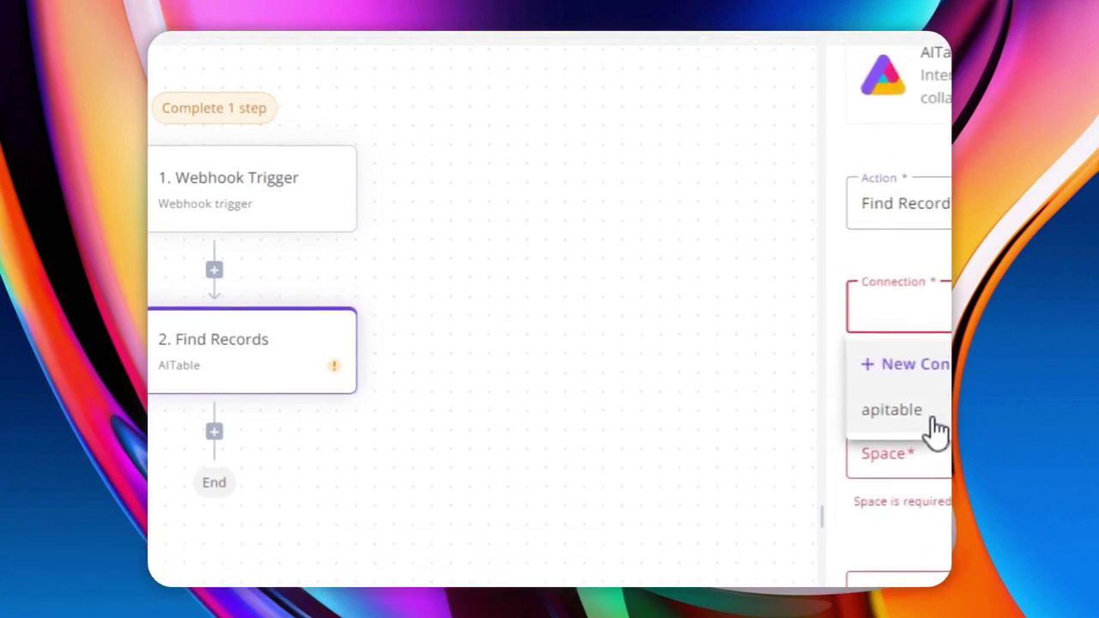
click(931, 401)
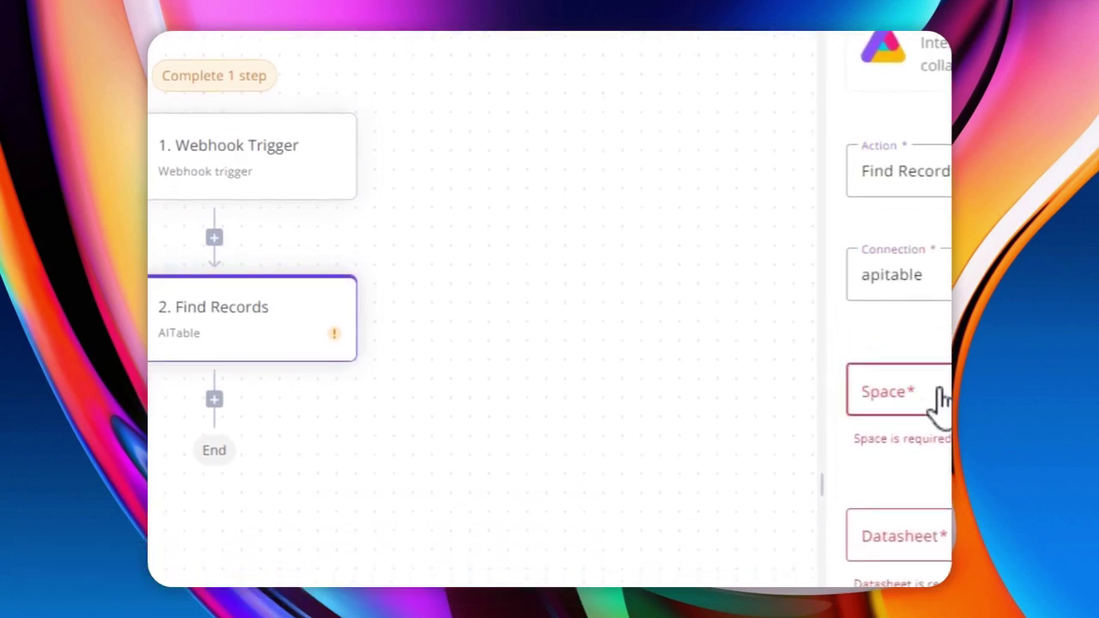
- Choose the invoices workspace and the Invoices-Demo datasheet
click(941, 415)
click(908, 496)
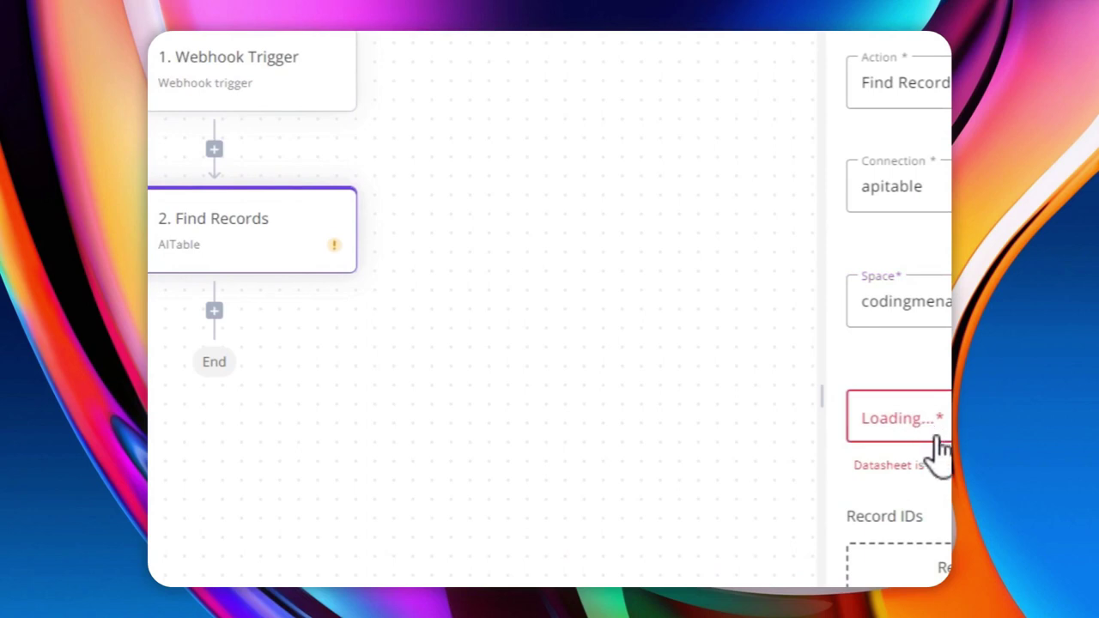
click(940, 418)
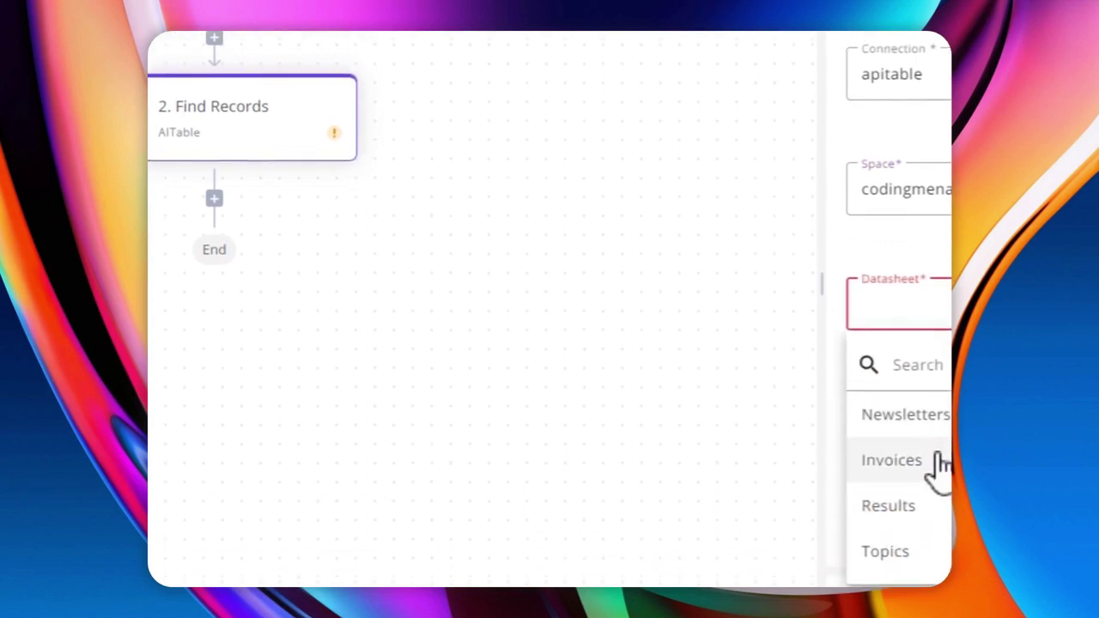
click(936, 433)
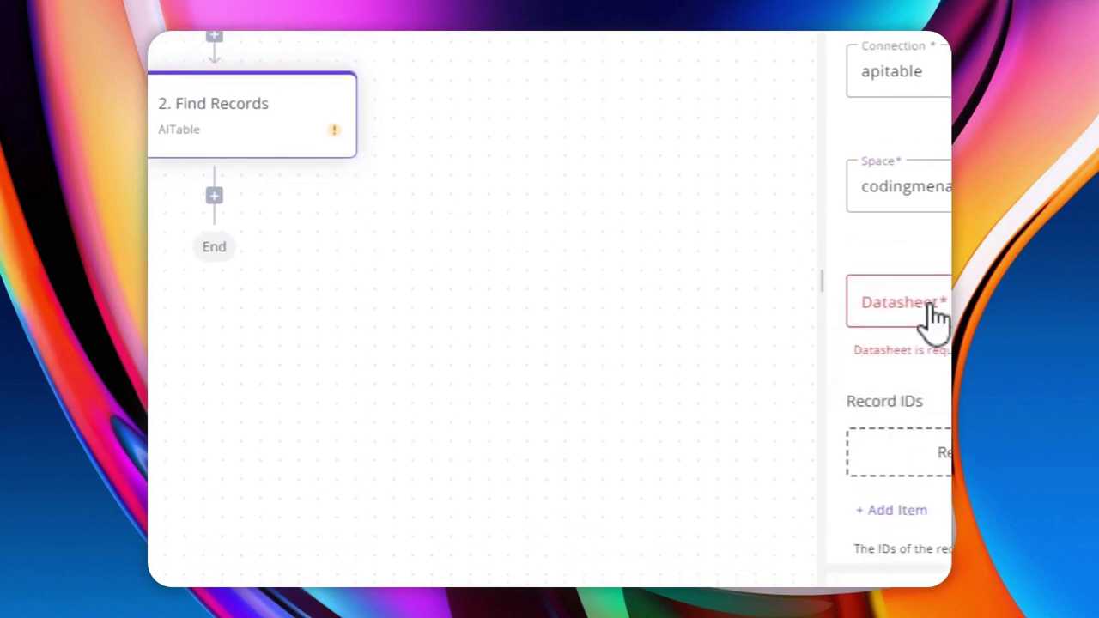
click(935, 317)
scroll(917, 377, down, 1)
scroll(917, 378, up, 1)
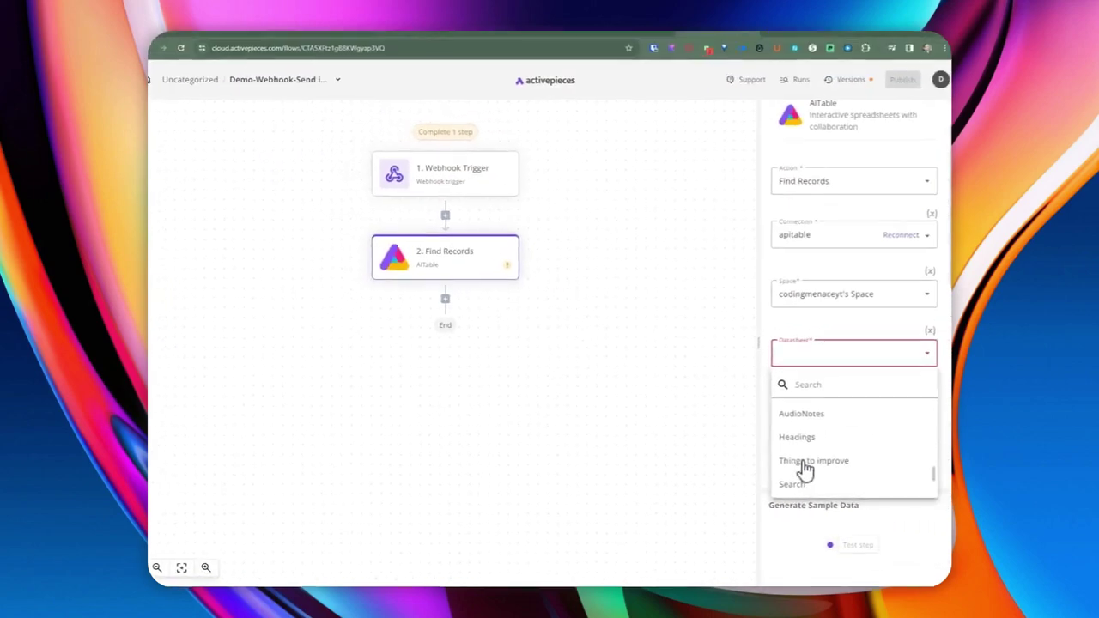
click(813, 430)
scroll(714, 255, down, 1)
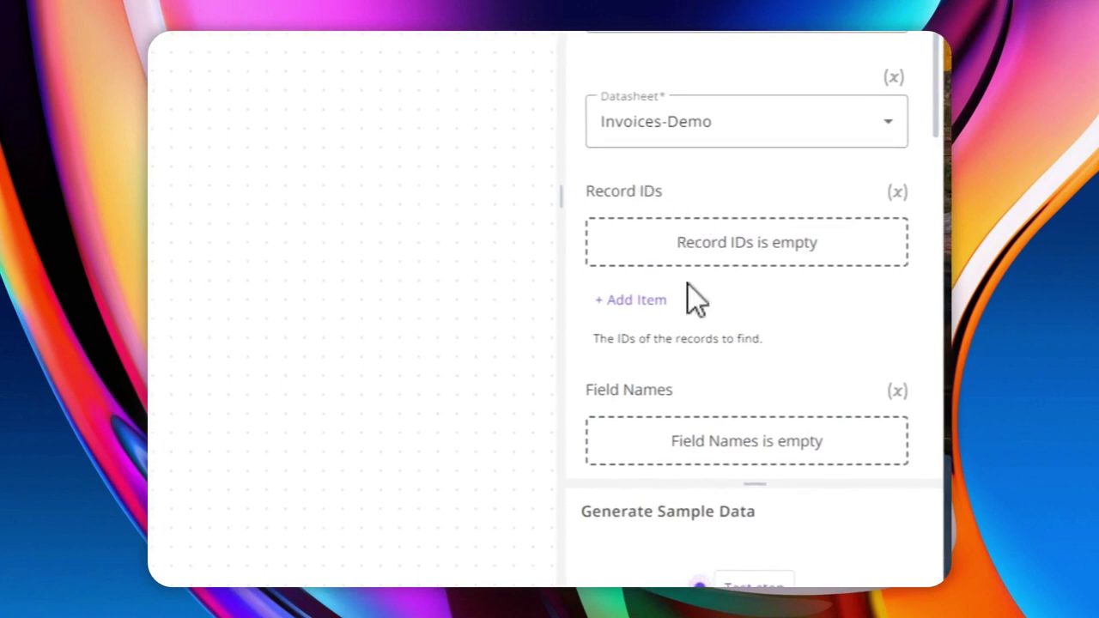
- Insert the webhook's queryParams recordId as the Record IDs entry
click(650, 302)
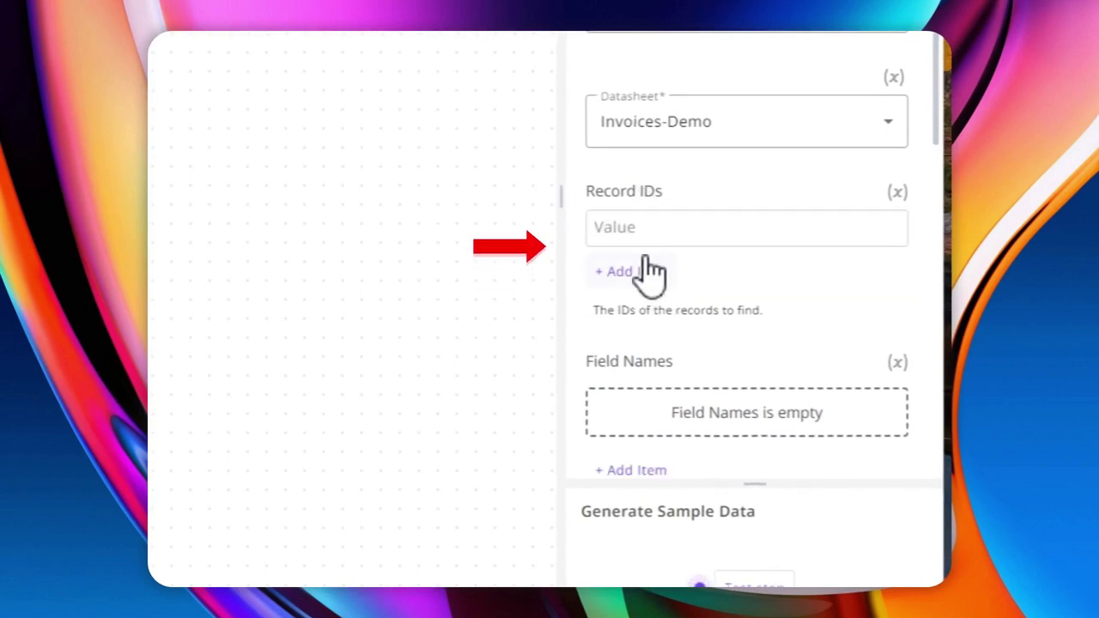
scroll(678, 380, down, 1)
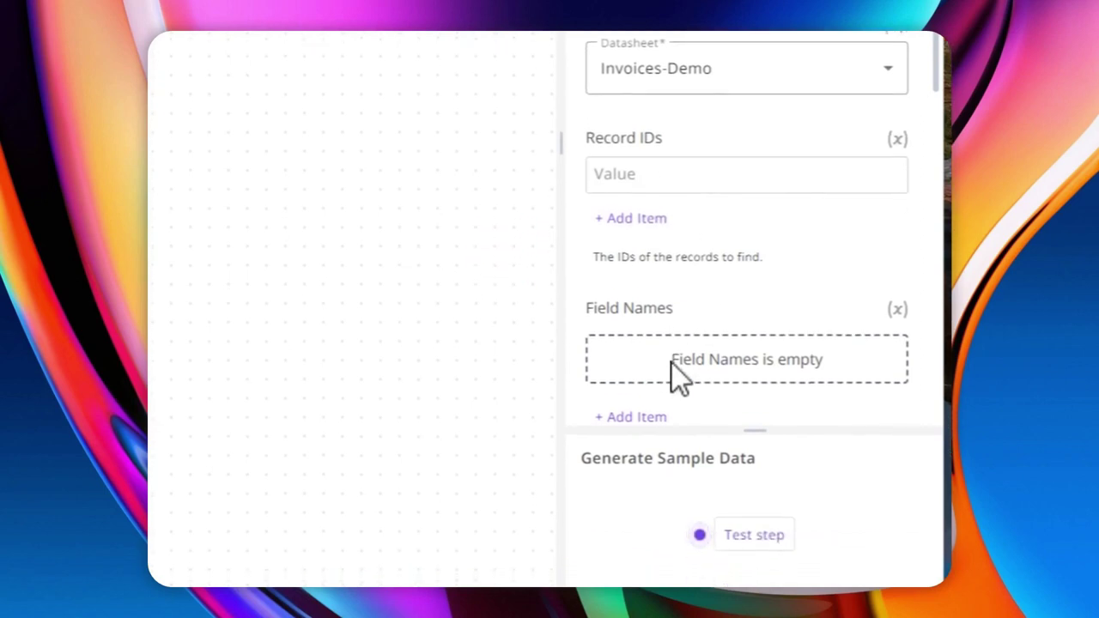
click(631, 171)
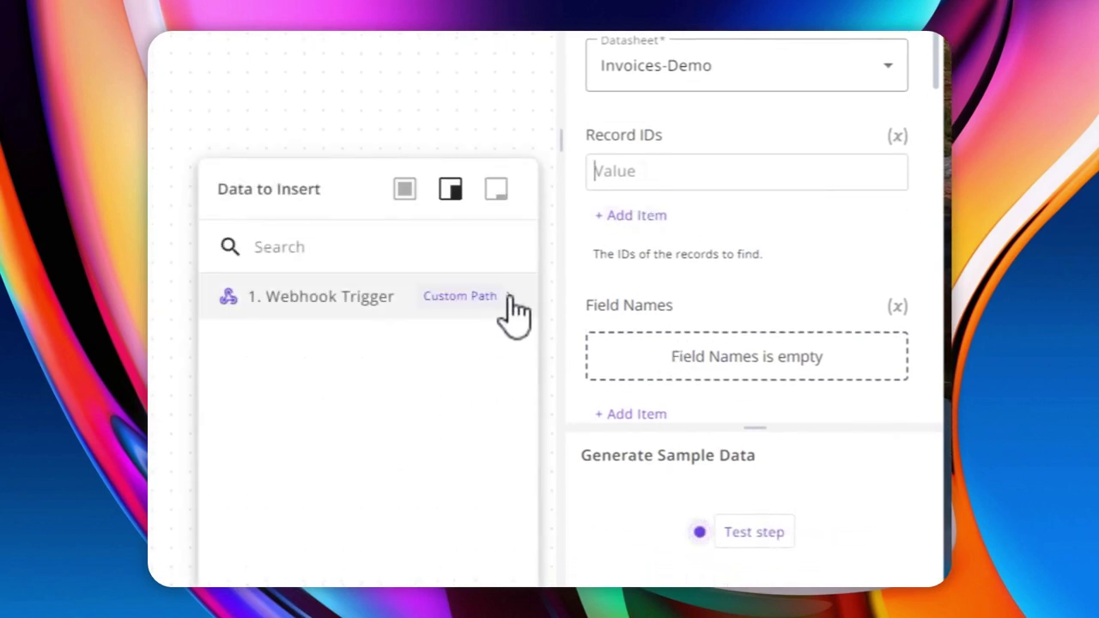
click(510, 296)
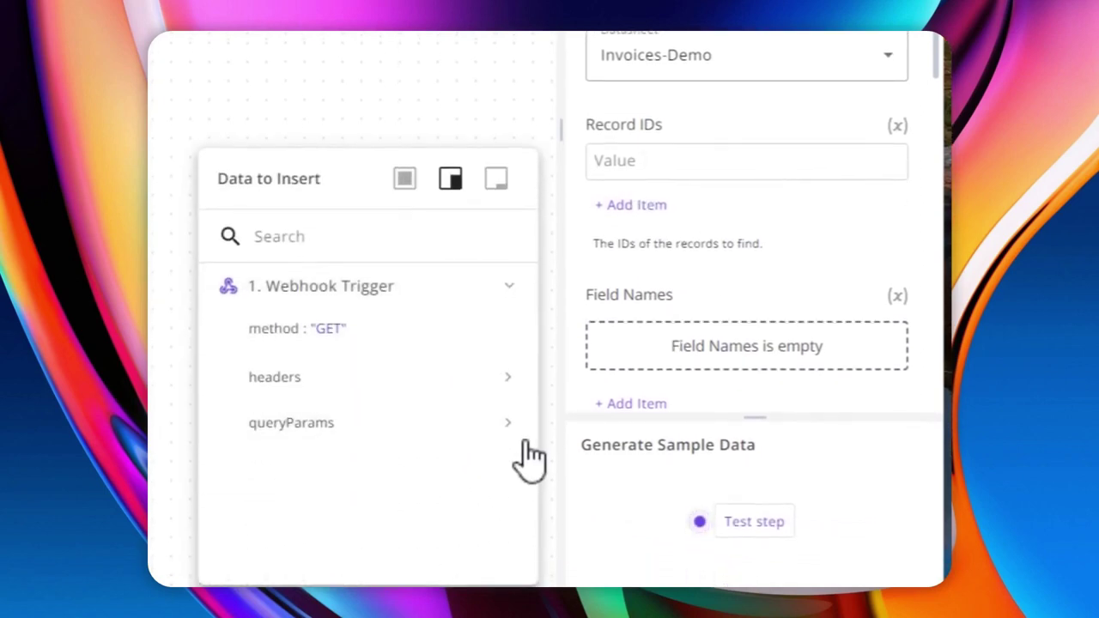
click(506, 420)
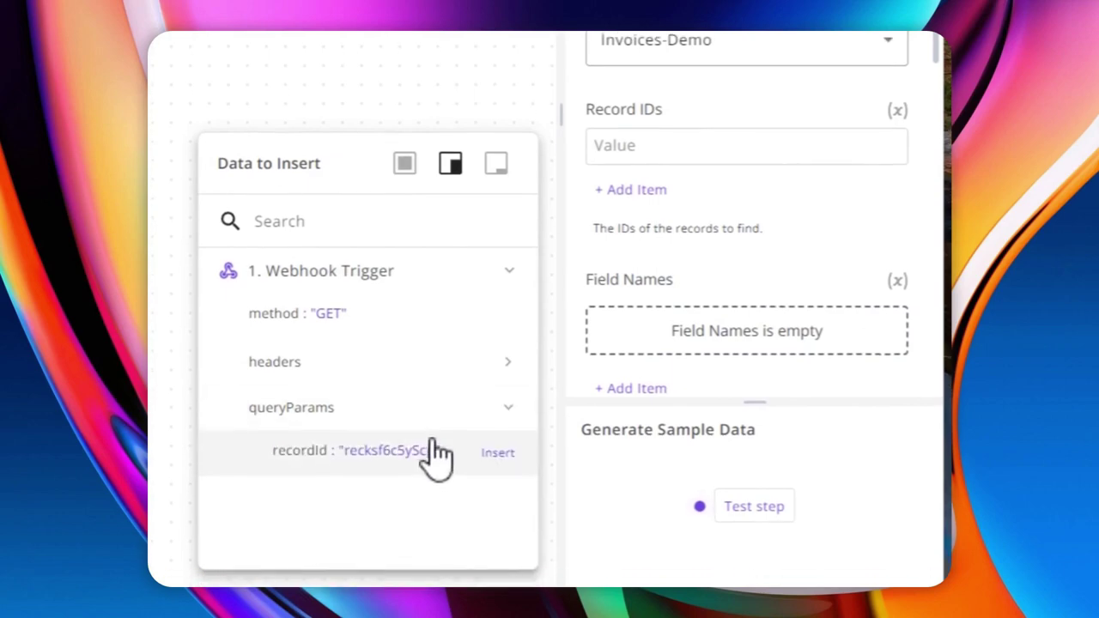
click(506, 449)
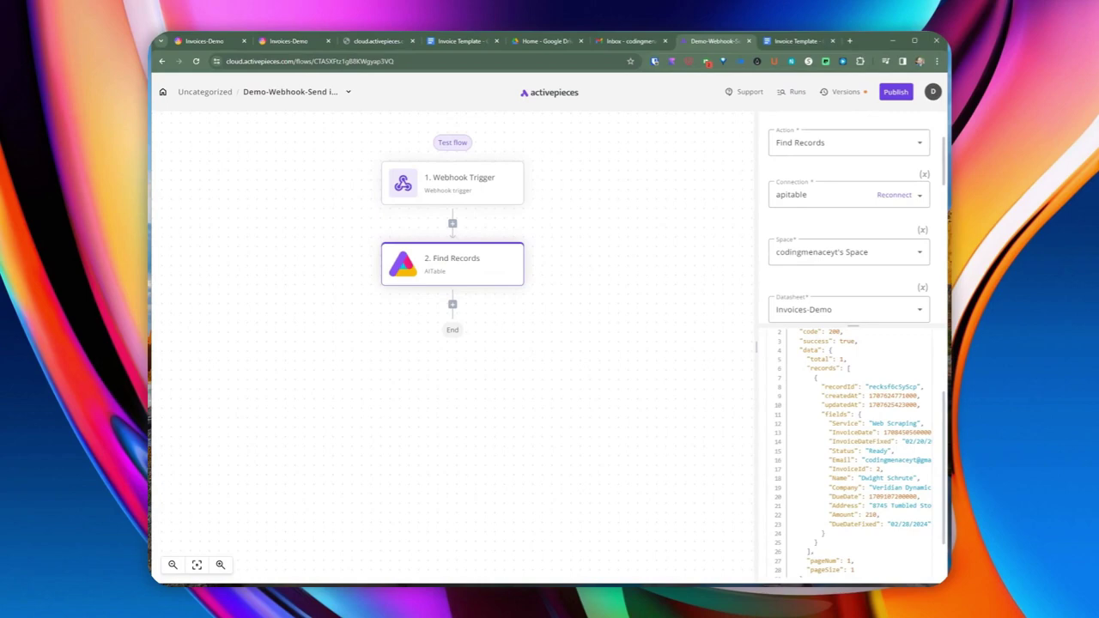
scroll(850, 447, down, 2)
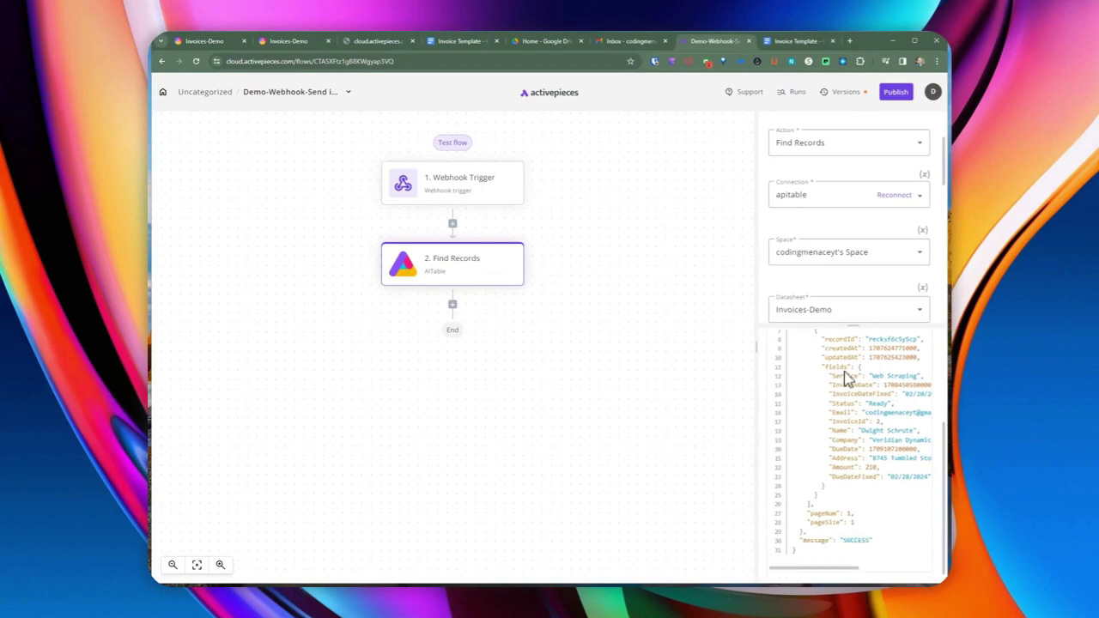
scroll(850, 446, up, 5)
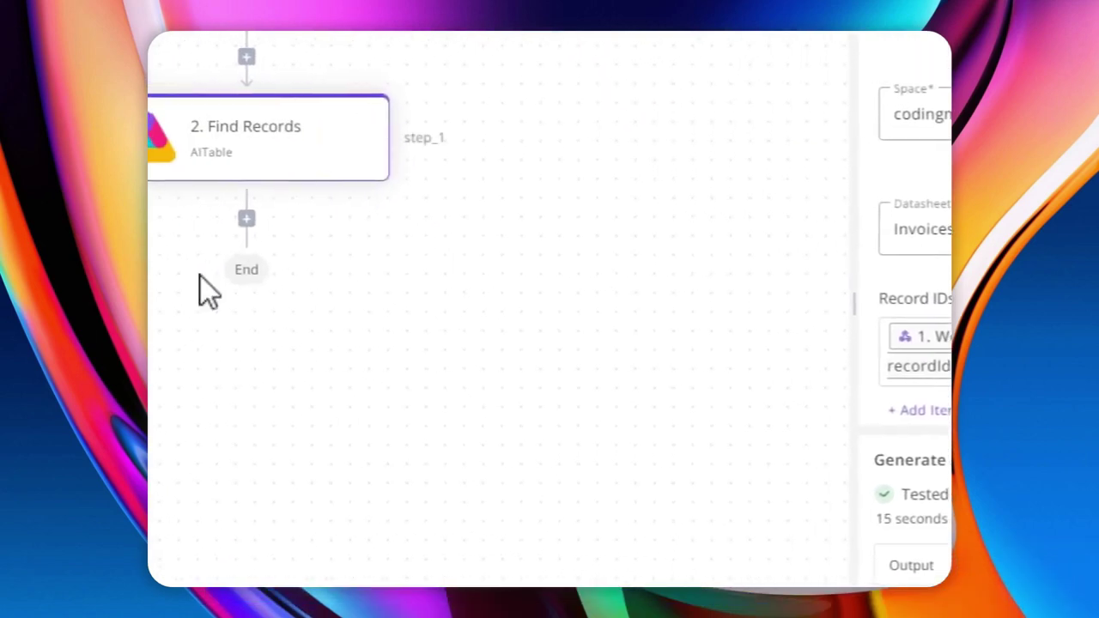
- Add a Google Drive step after Find Records, found by searching 'goo'
click(246, 218)
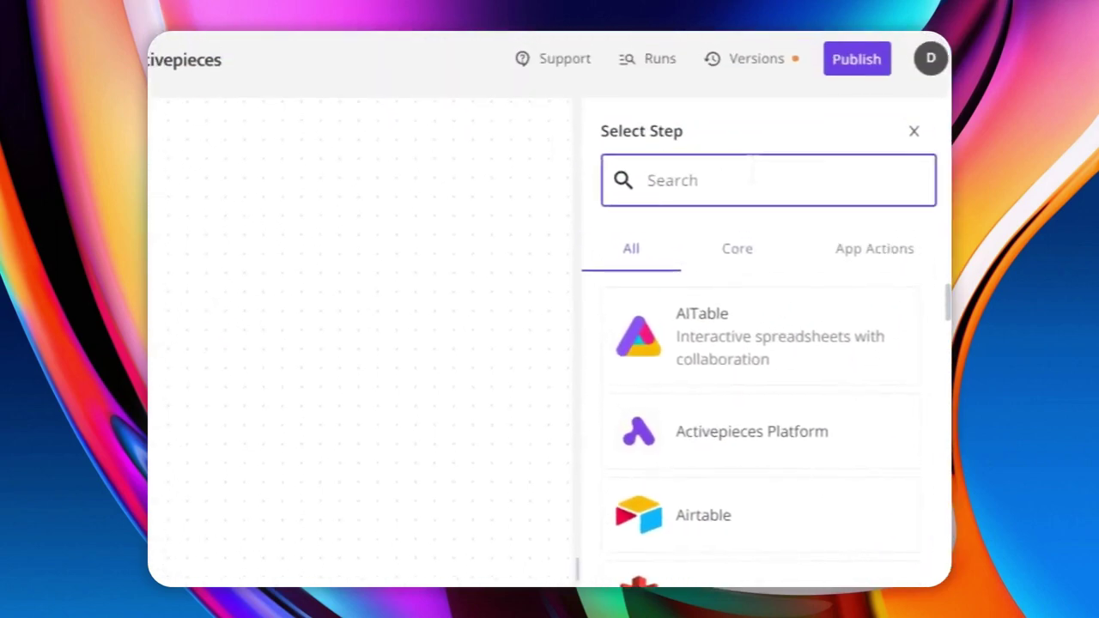
text(google)
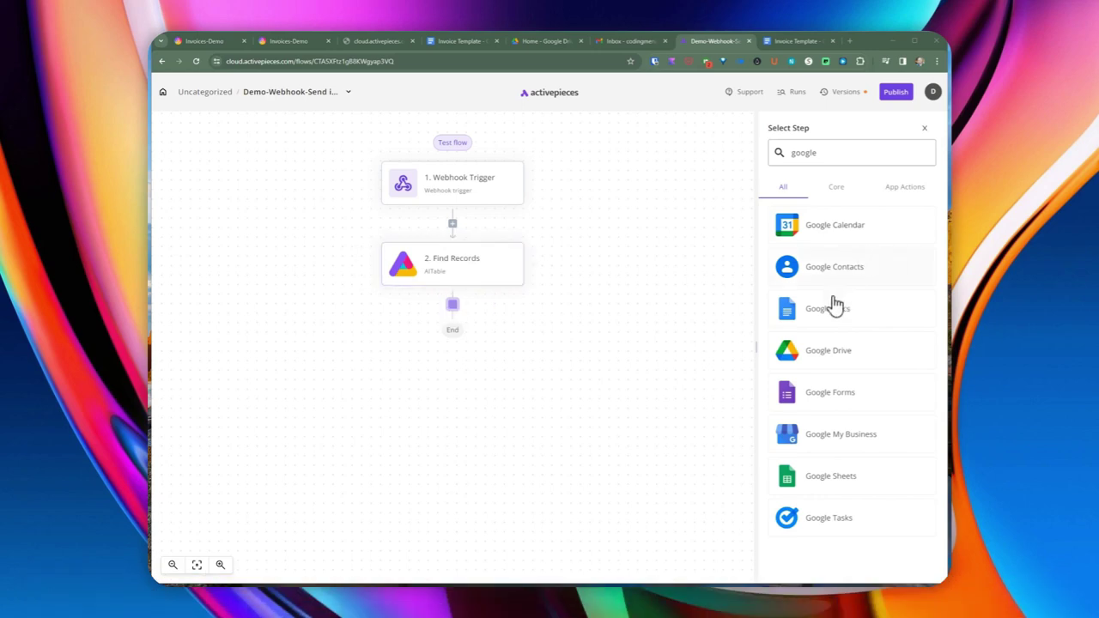
click(837, 359)
- Make the Drive step a Search on the existing Google Drive connection, querying by file name
click(806, 238)
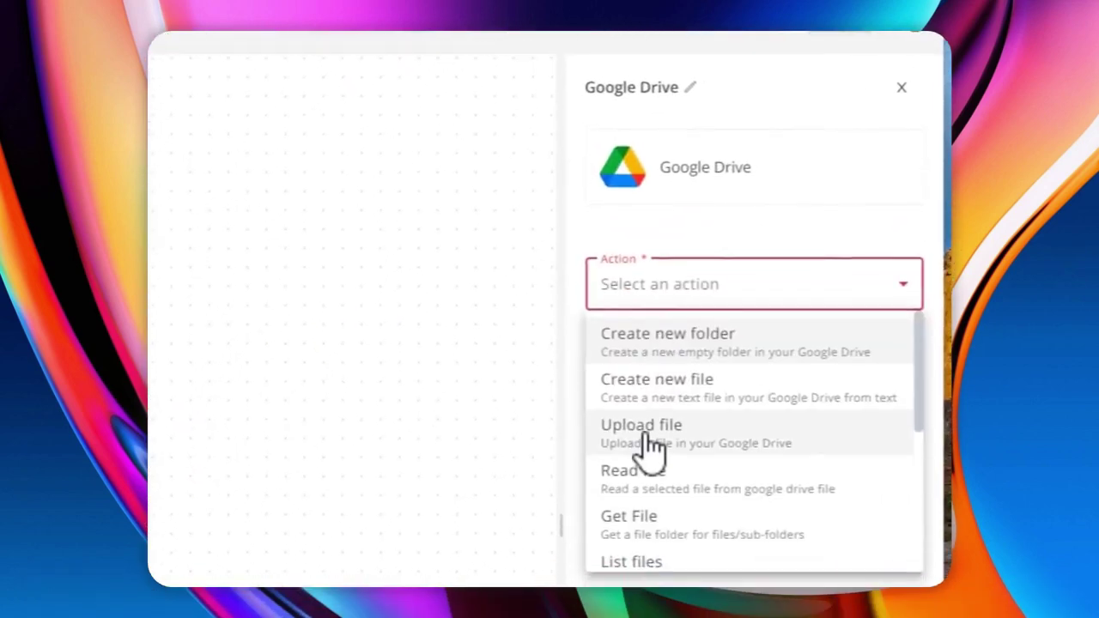
scroll(652, 446, down, 3)
click(631, 436)
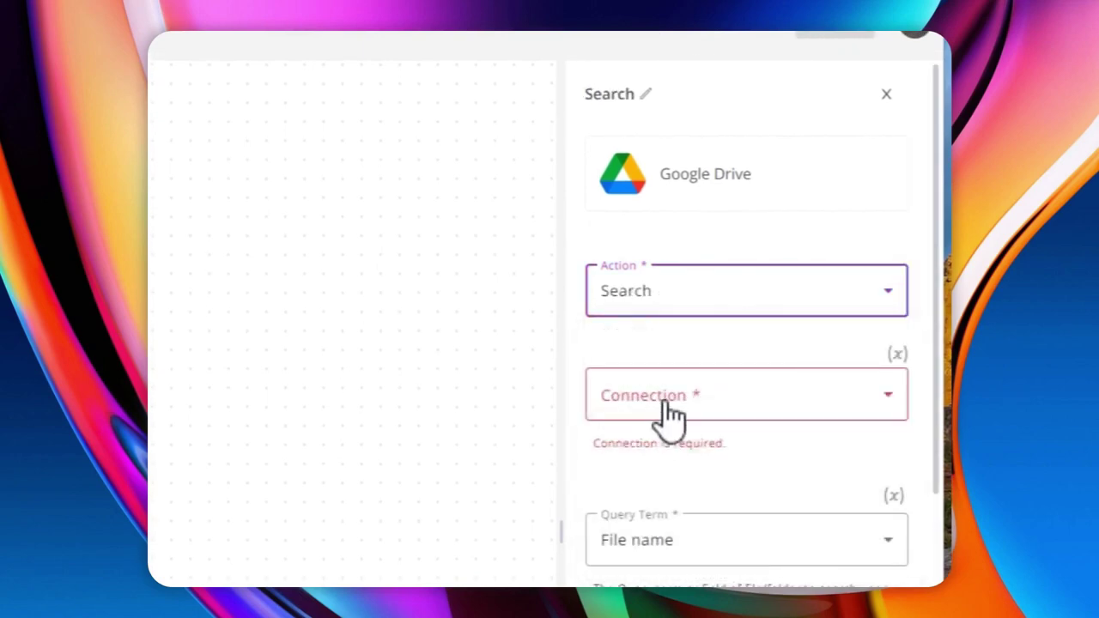
click(690, 424)
click(684, 455)
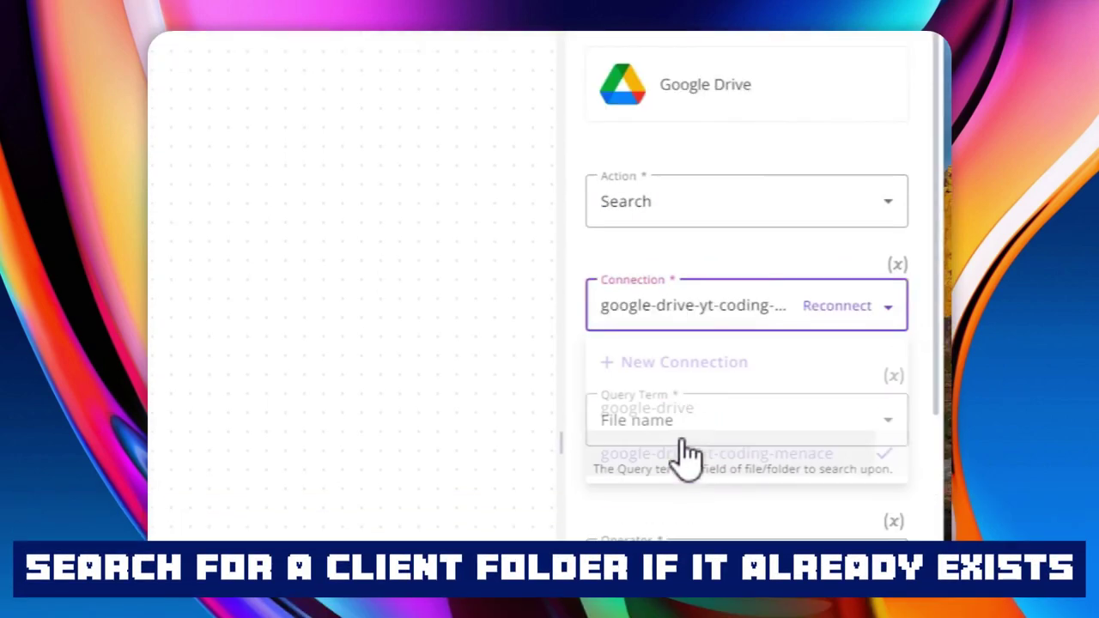
click(684, 403)
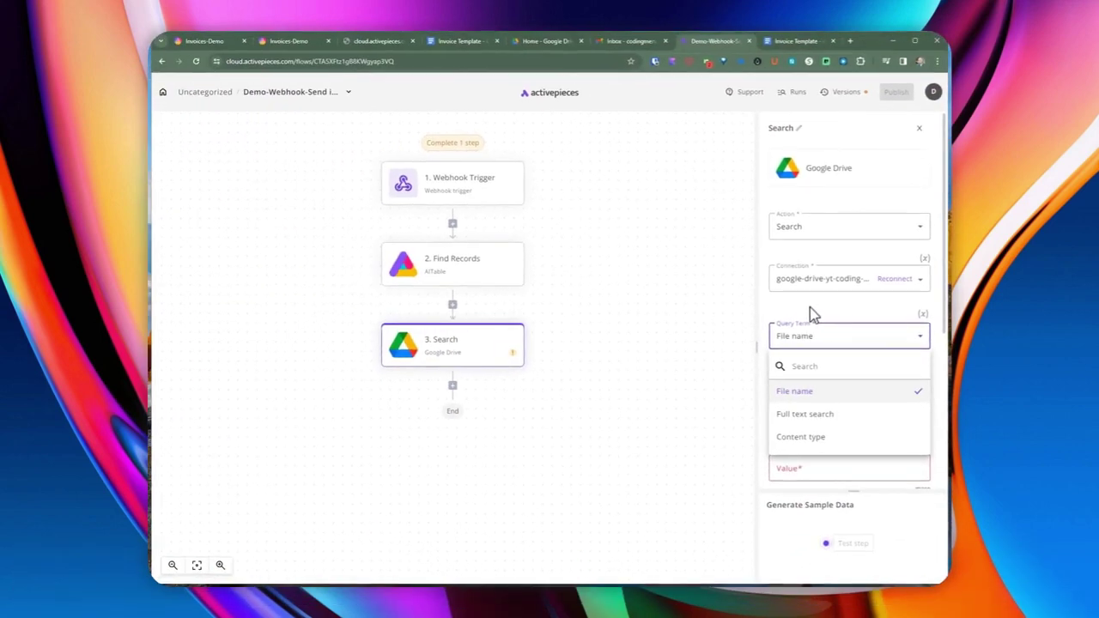
click(811, 323)
- Use the found record's Name from Find Records as the search value
click(830, 413)
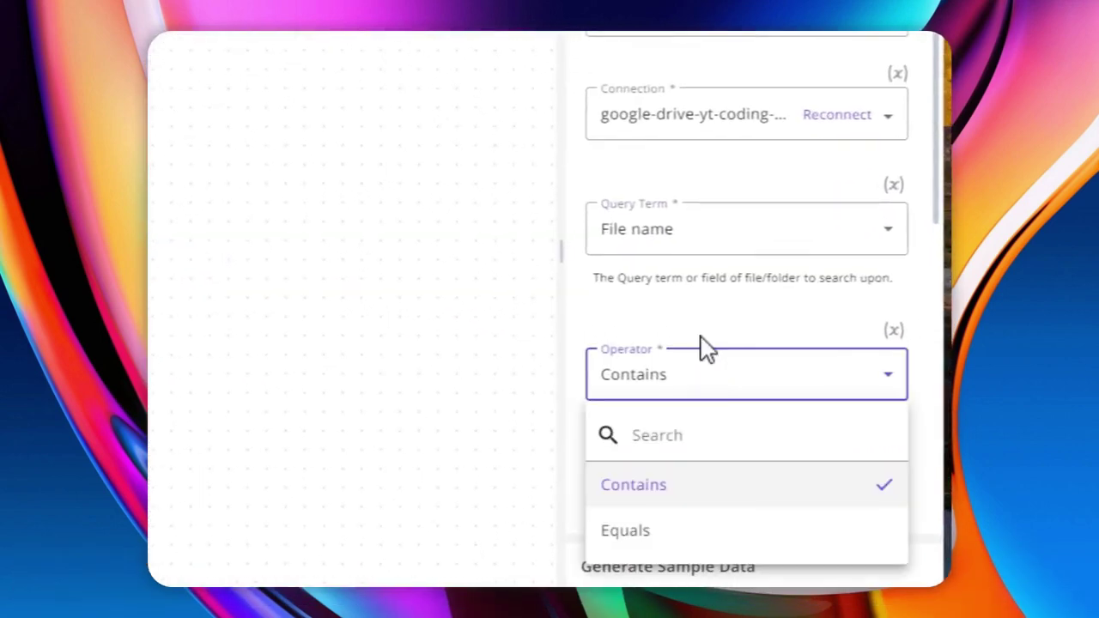
scroll(700, 347, down, 3)
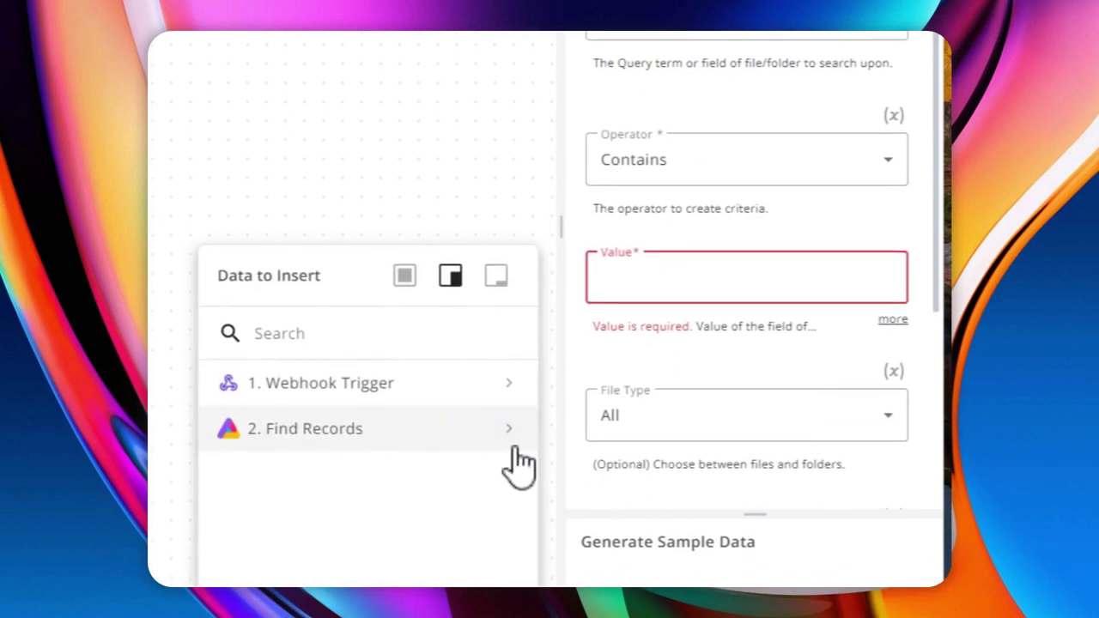
click(508, 442)
scroll(480, 455, down, 2)
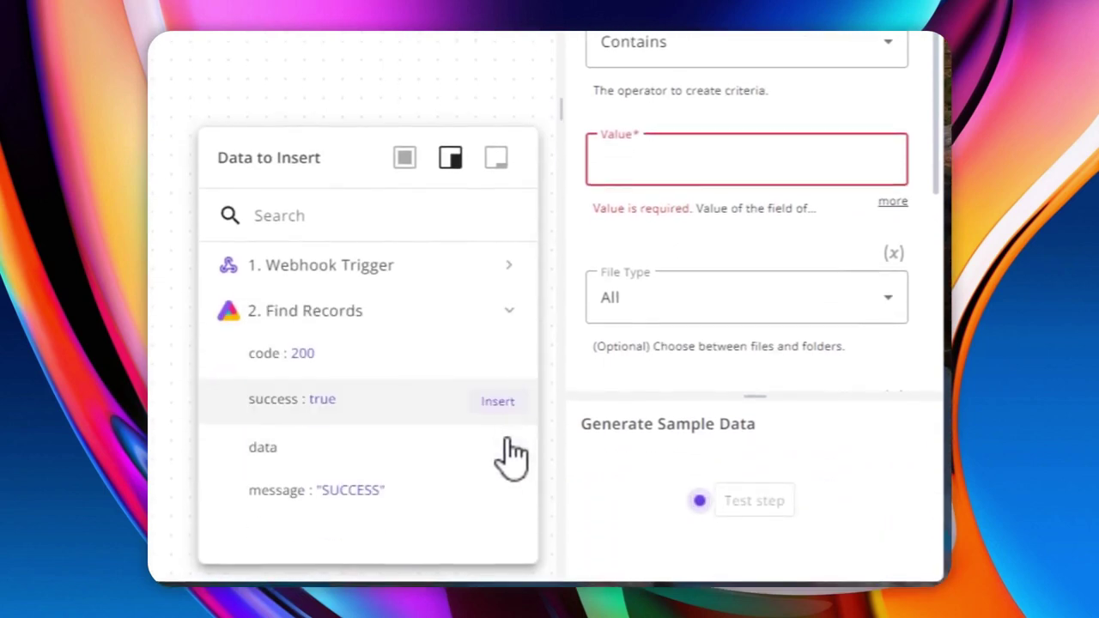
click(510, 451)
scroll(417, 377, down, 3)
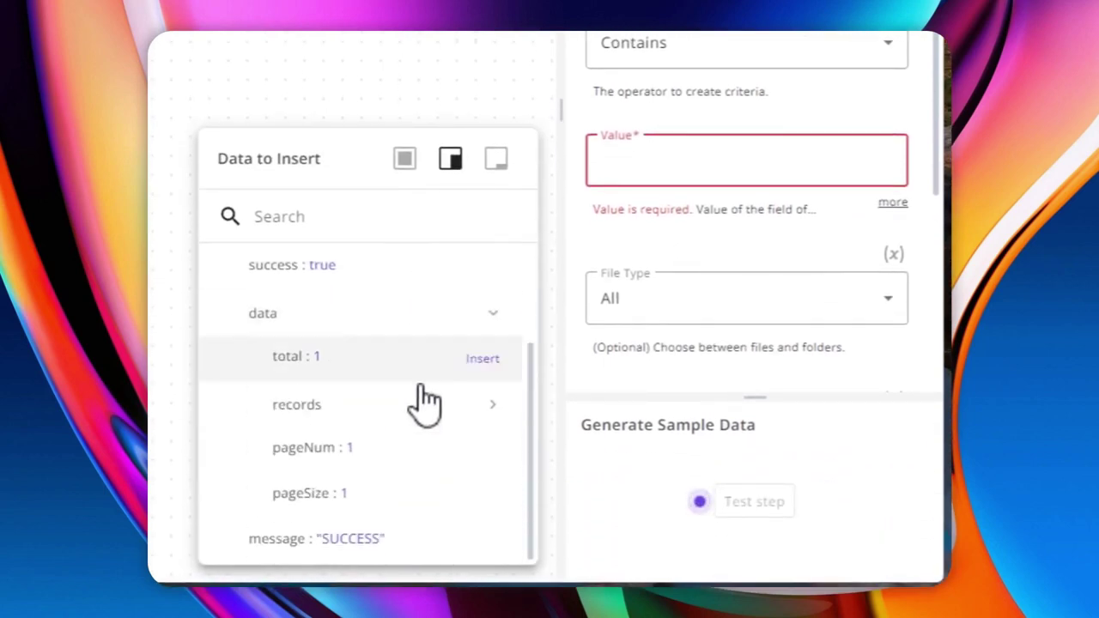
click(495, 401)
scroll(385, 375, down, 1)
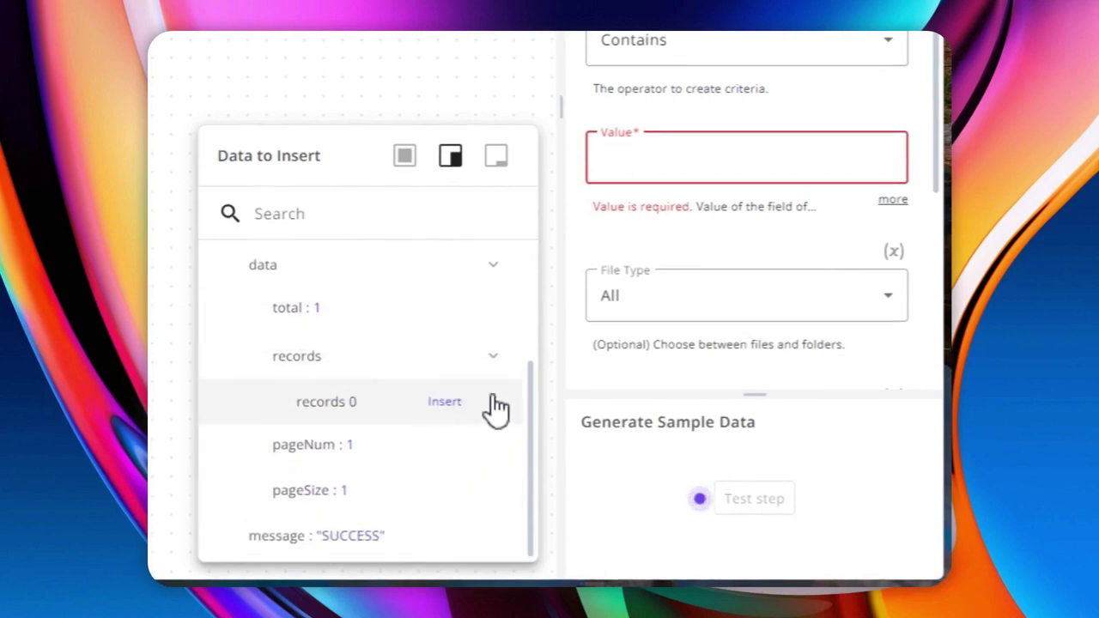
scroll(451, 386, down, 4)
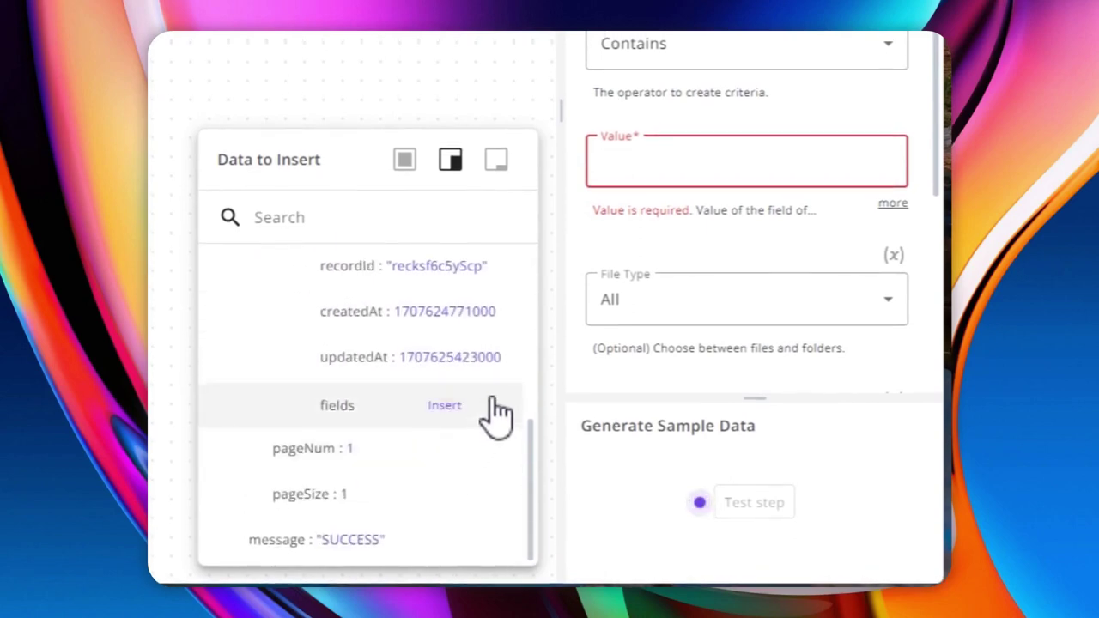
scroll(489, 410, down, 4)
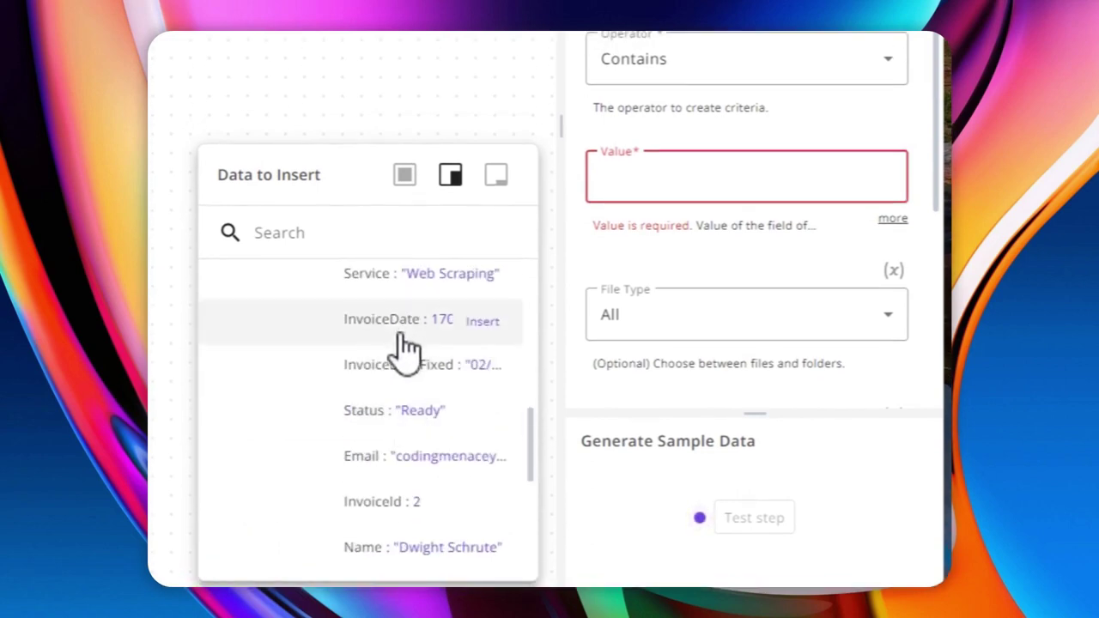
scroll(420, 386, down, 5)
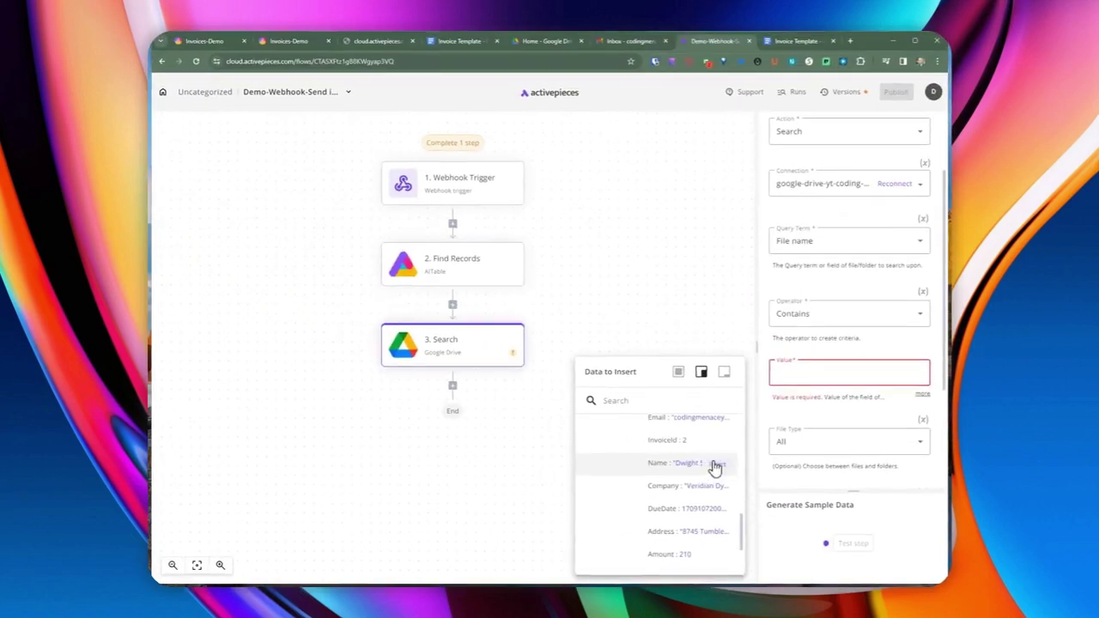
click(715, 466)
scroll(811, 395, down, 3)
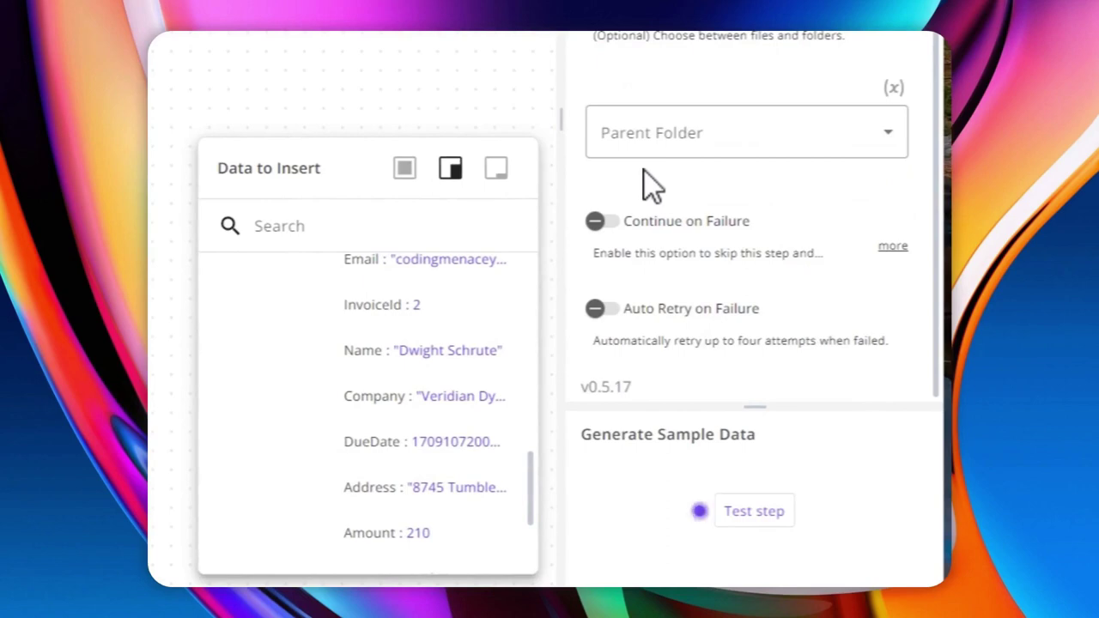
scroll(737, 122, up, 3)
- Limit the search to folders and check the matching customer folder name in the output
click(709, 176)
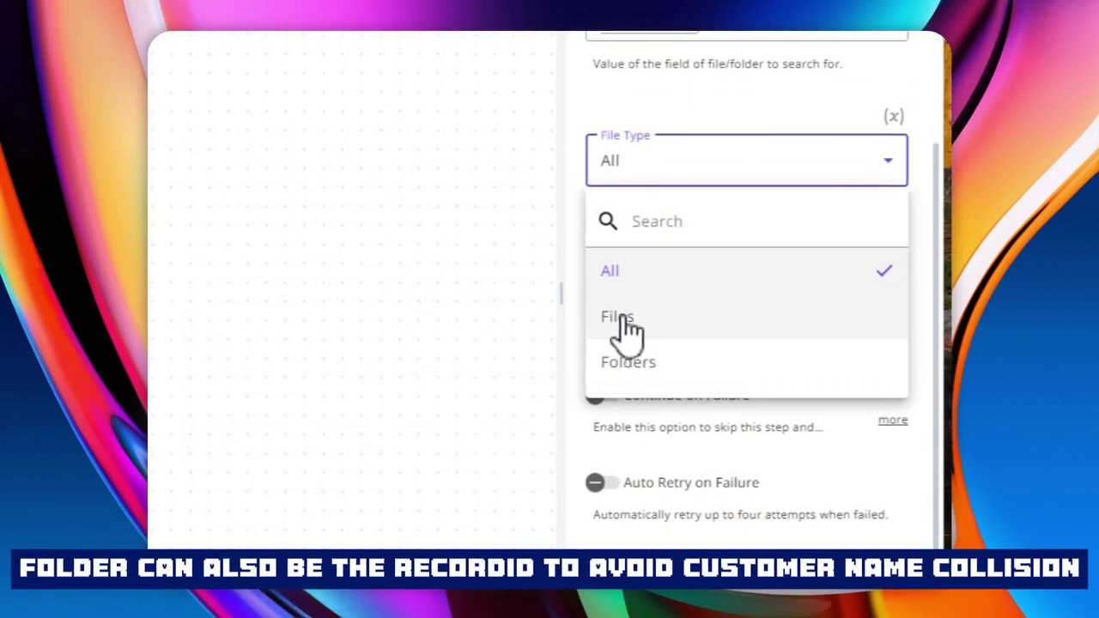
click(627, 362)
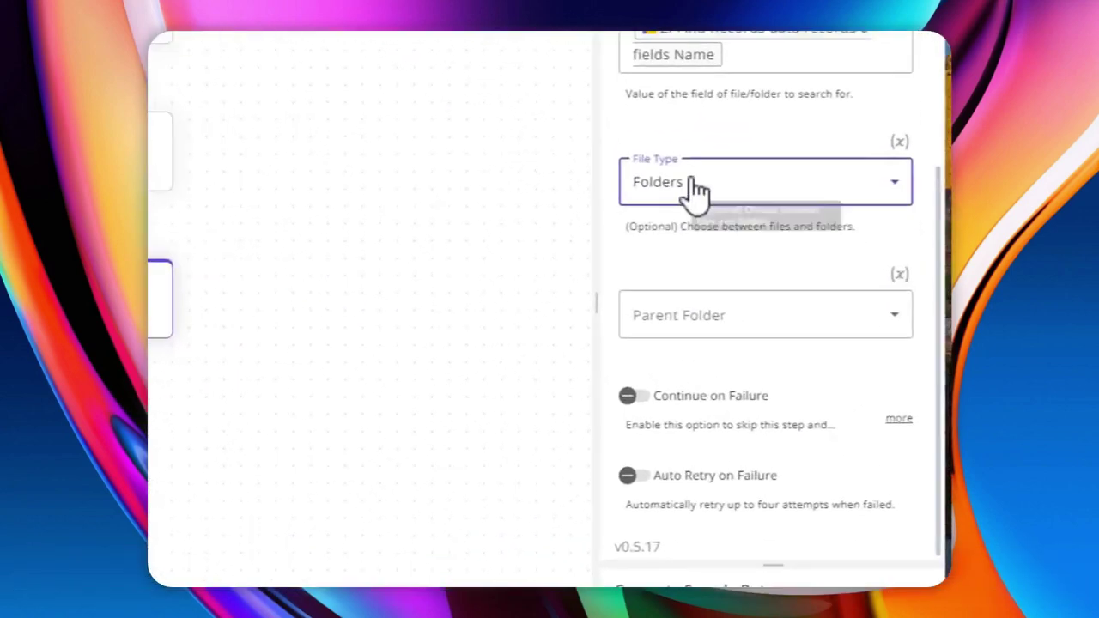
scroll(655, 163, up, 1)
scroll(658, 380, up, 1)
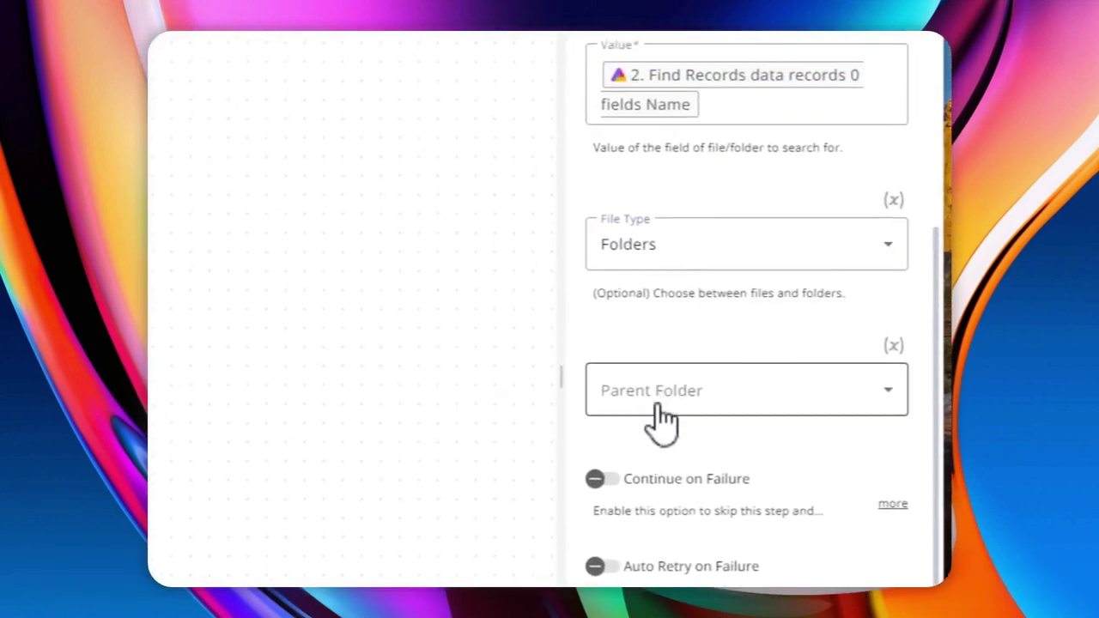
scroll(631, 382, down, 5)
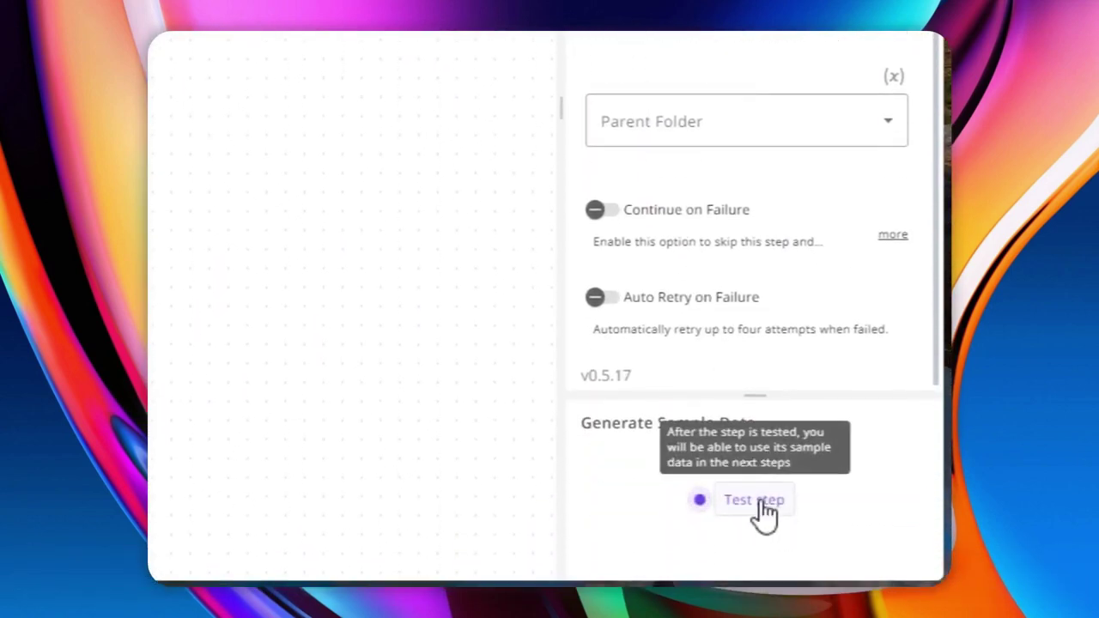
scroll(652, 249, up, 3)
scroll(657, 258, down, 2)
drag(743, 443, 716, 443)
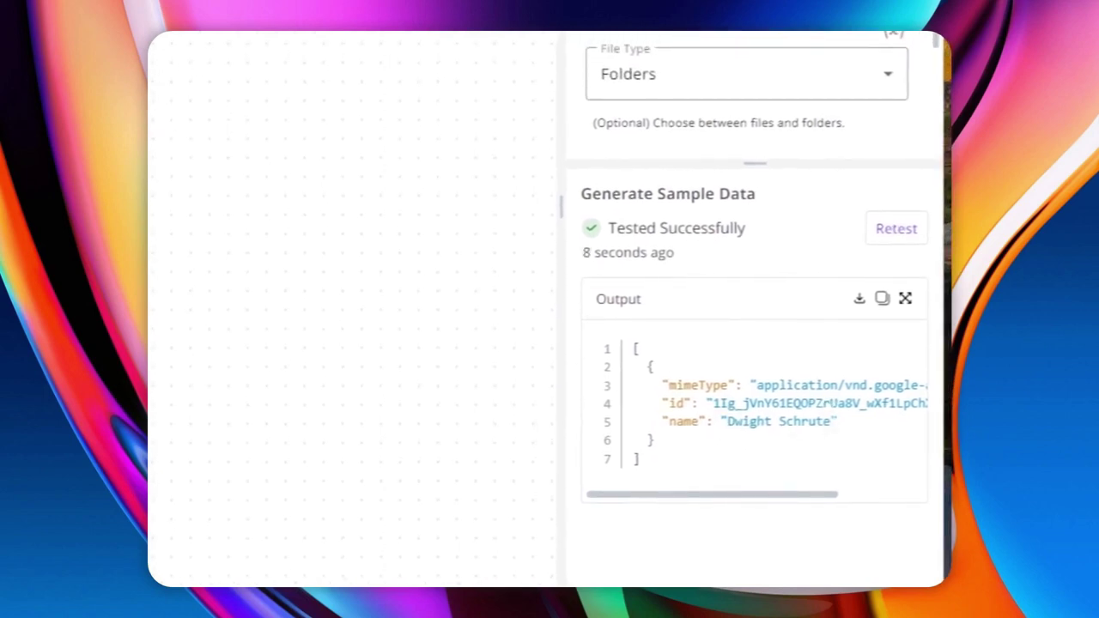
drag(728, 422, 831, 421)
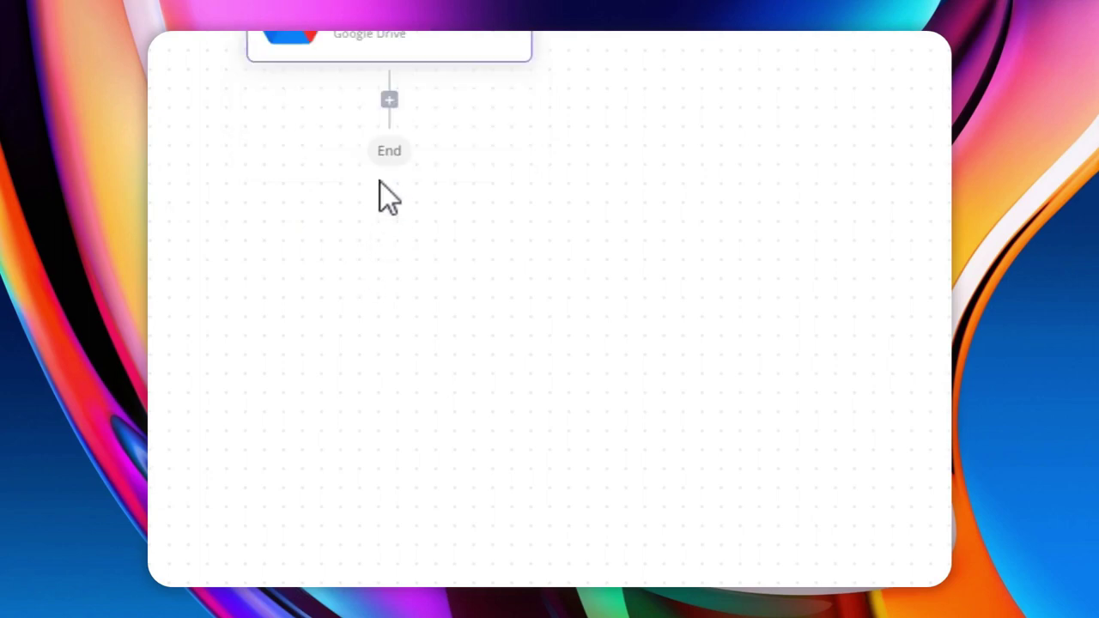
- Add a core Branch step after the Drive search
click(388, 195)
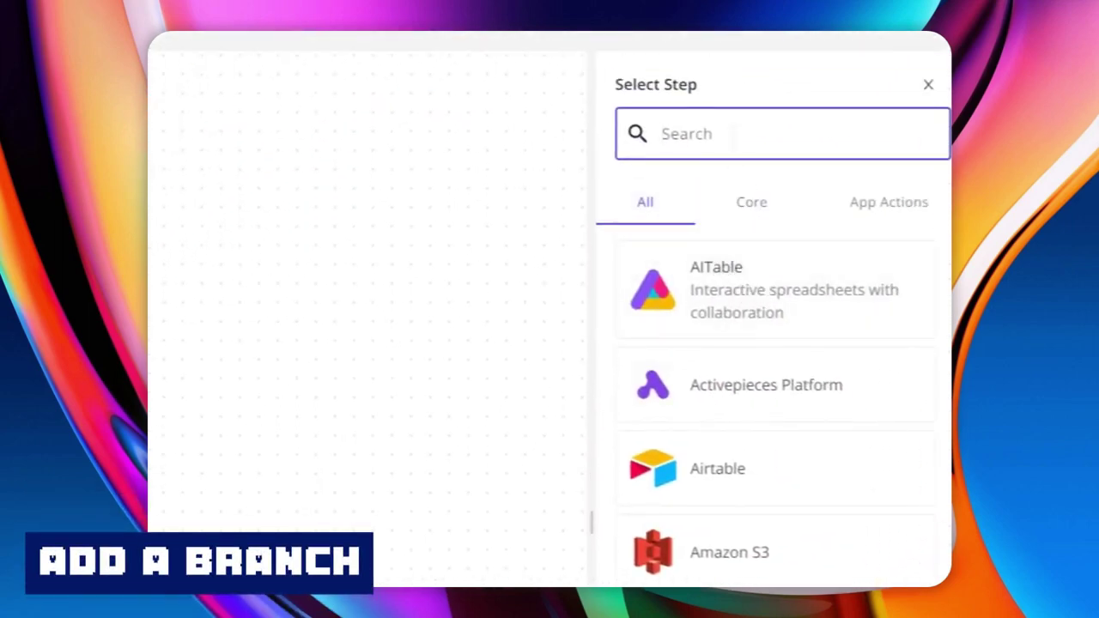
click(751, 202)
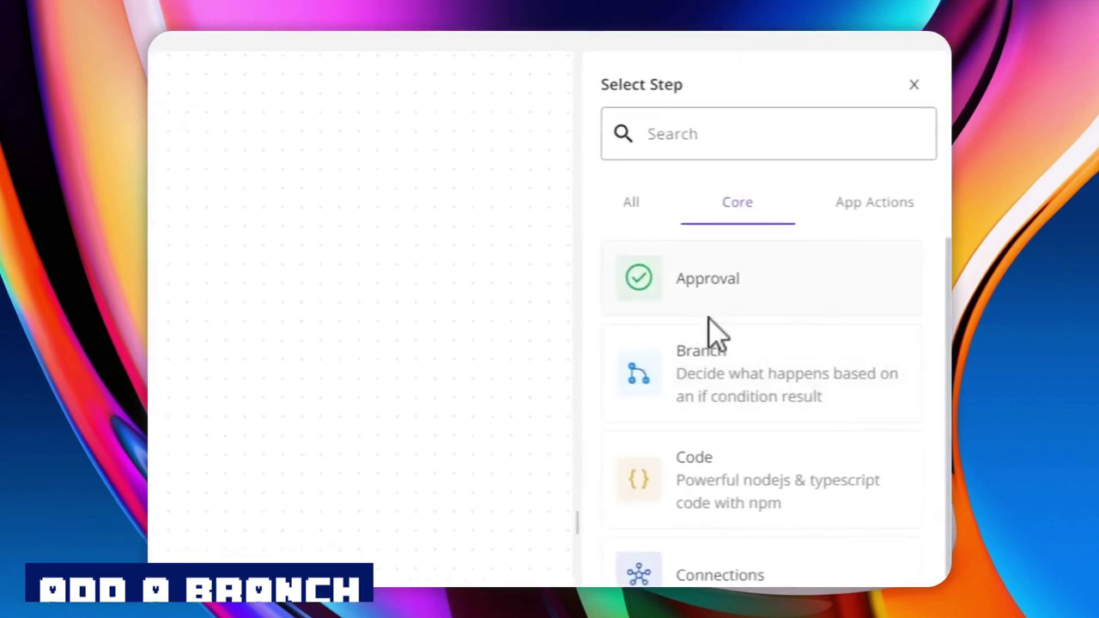
click(713, 344)
click(748, 283)
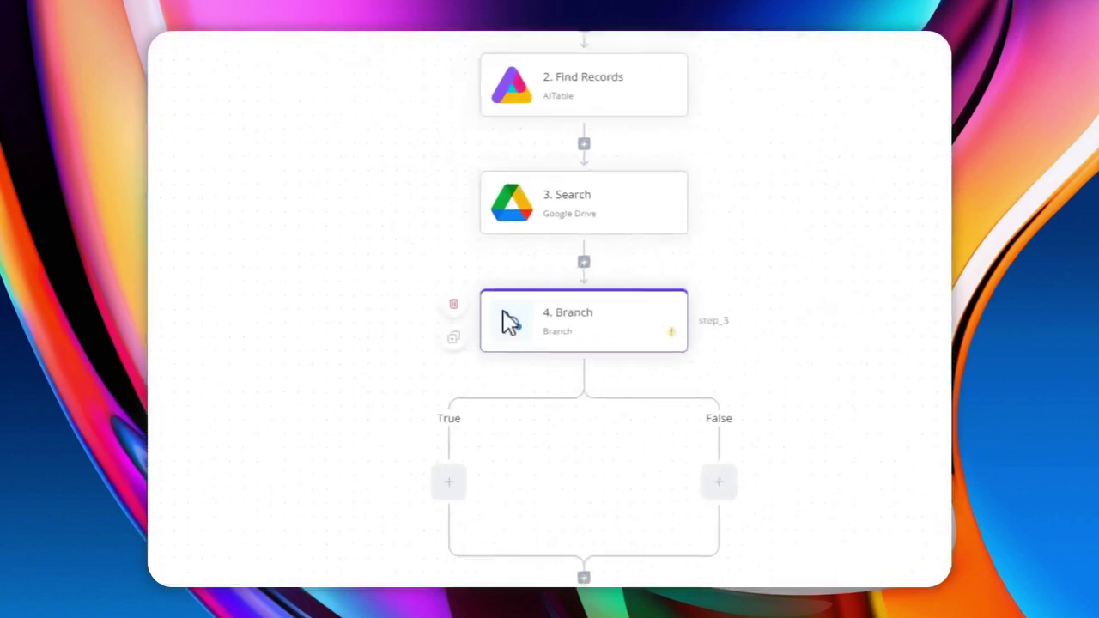
- Make the branch check that the Search step's first result id exists
click(859, 77)
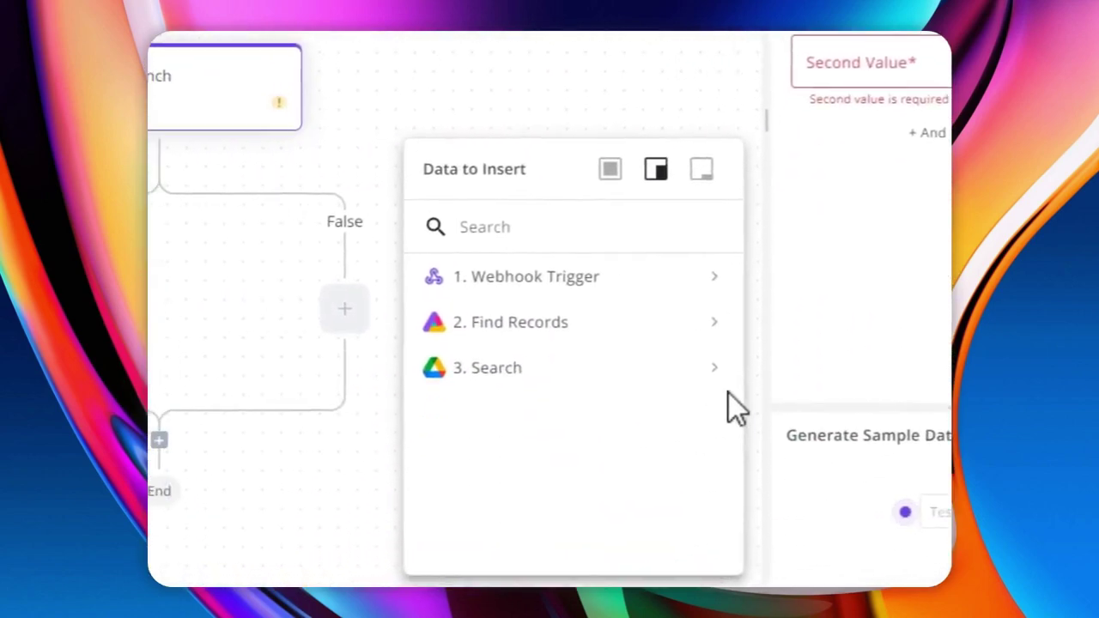
click(717, 376)
click(699, 412)
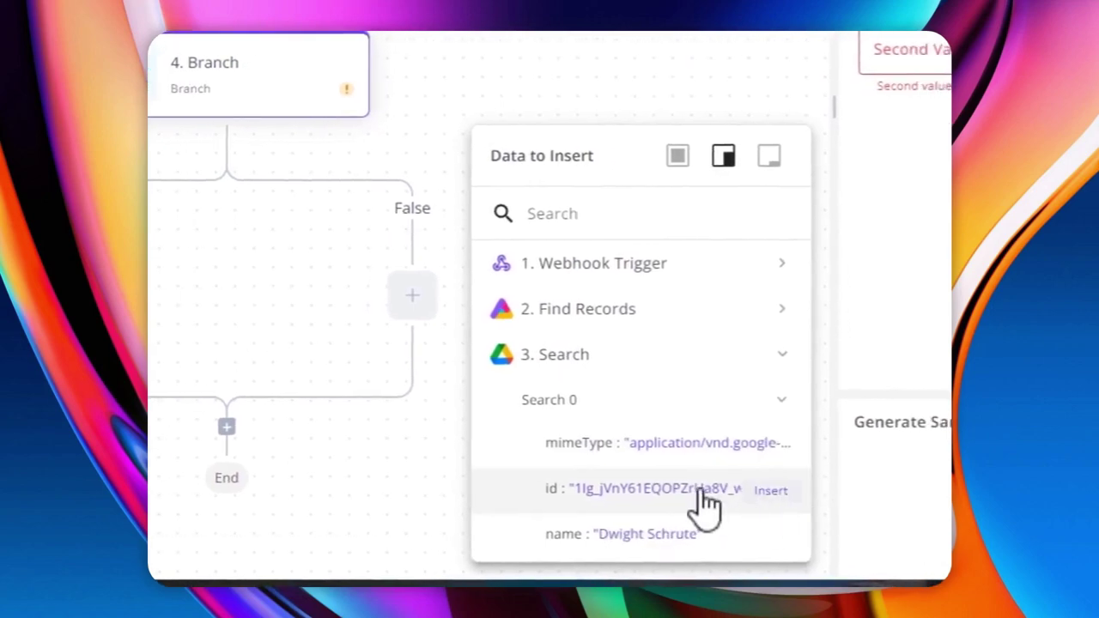
click(717, 489)
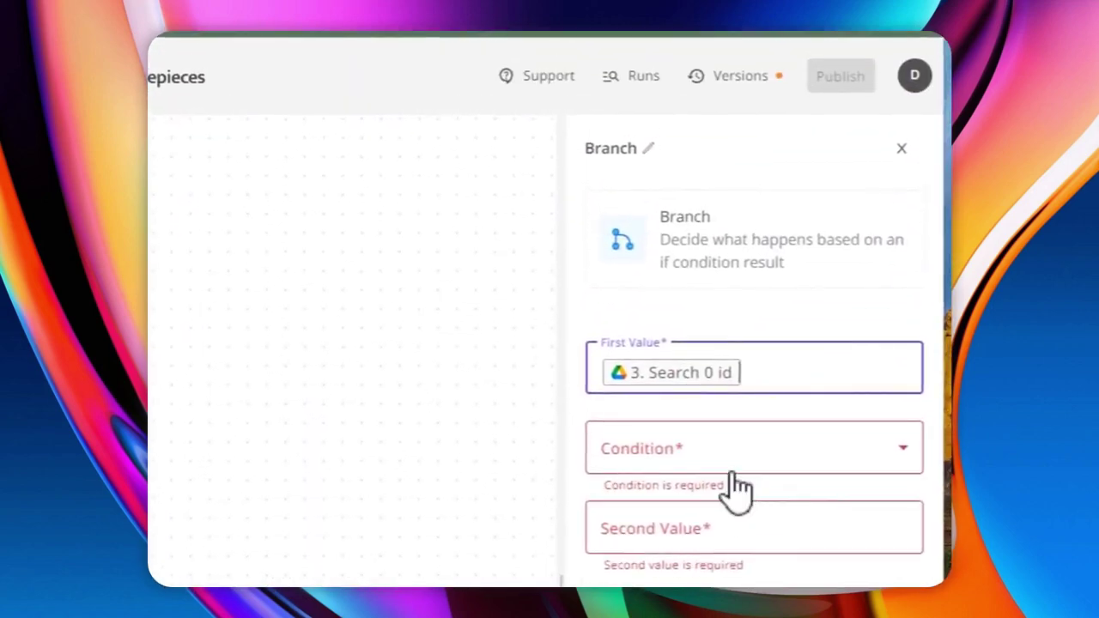
click(703, 461)
scroll(709, 474, down, 10)
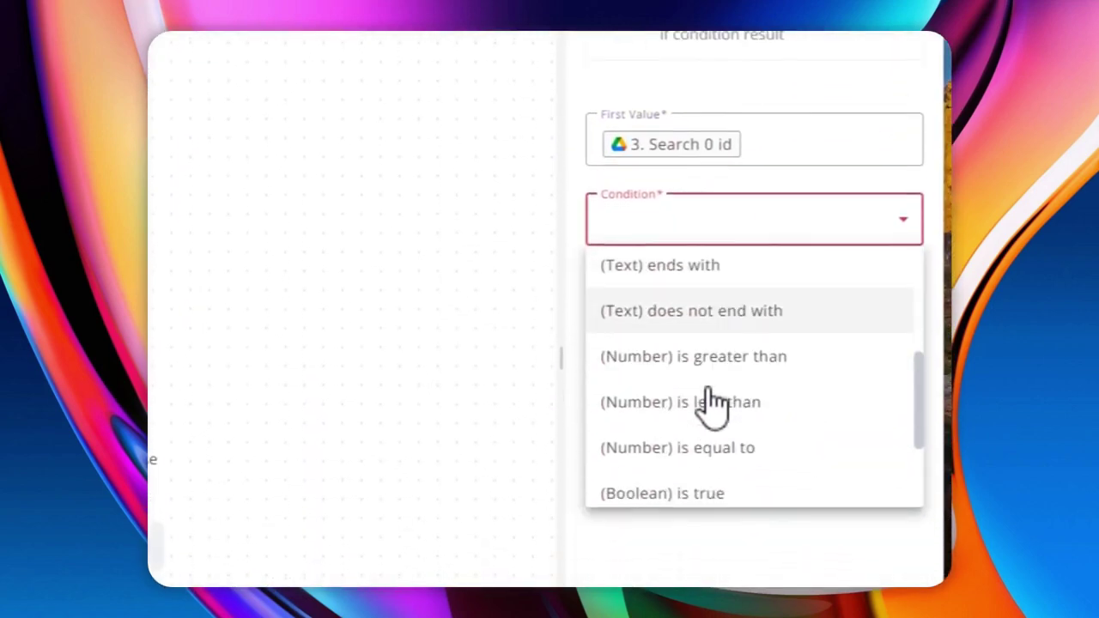
scroll(691, 442, down, 1)
click(647, 448)
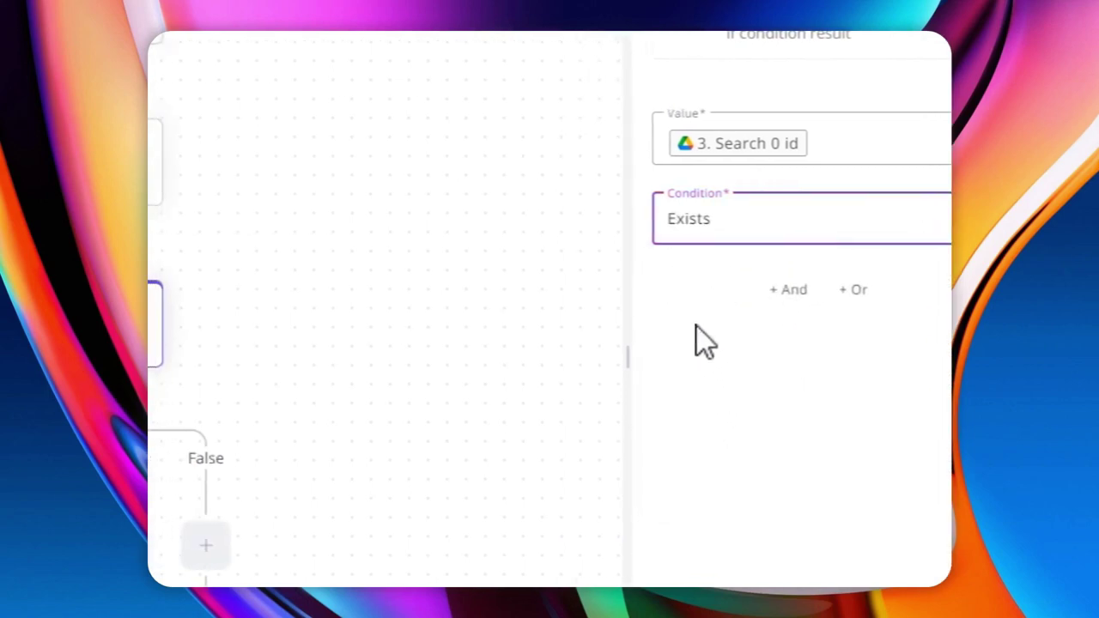
- Rename the branch 'Does the customer folder exists?' and return to the flow
click(623, 224)
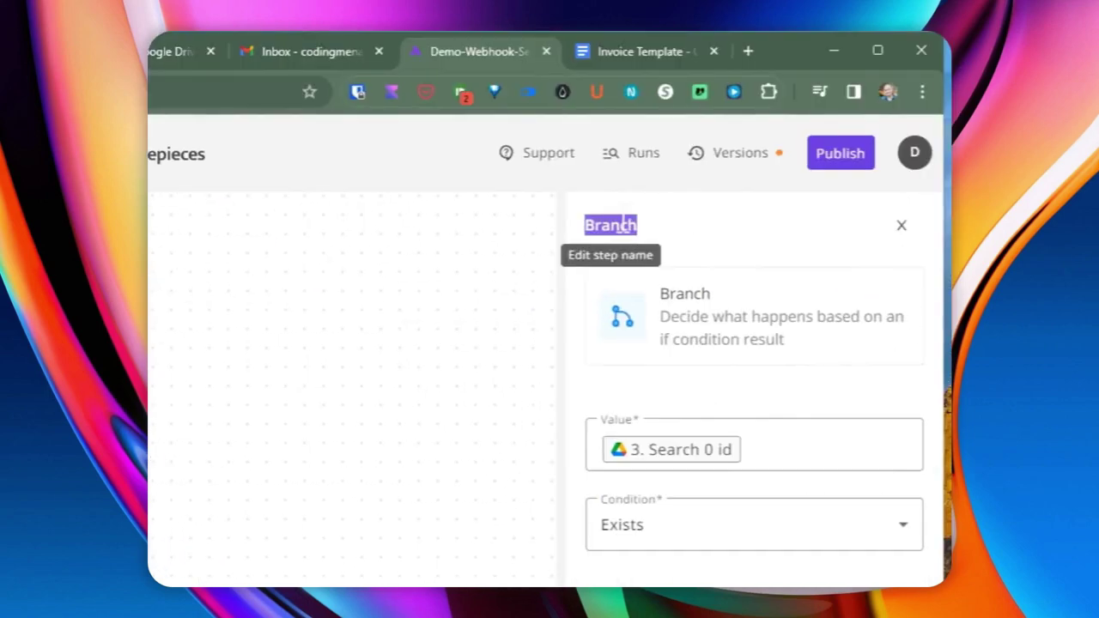
text(Does th)
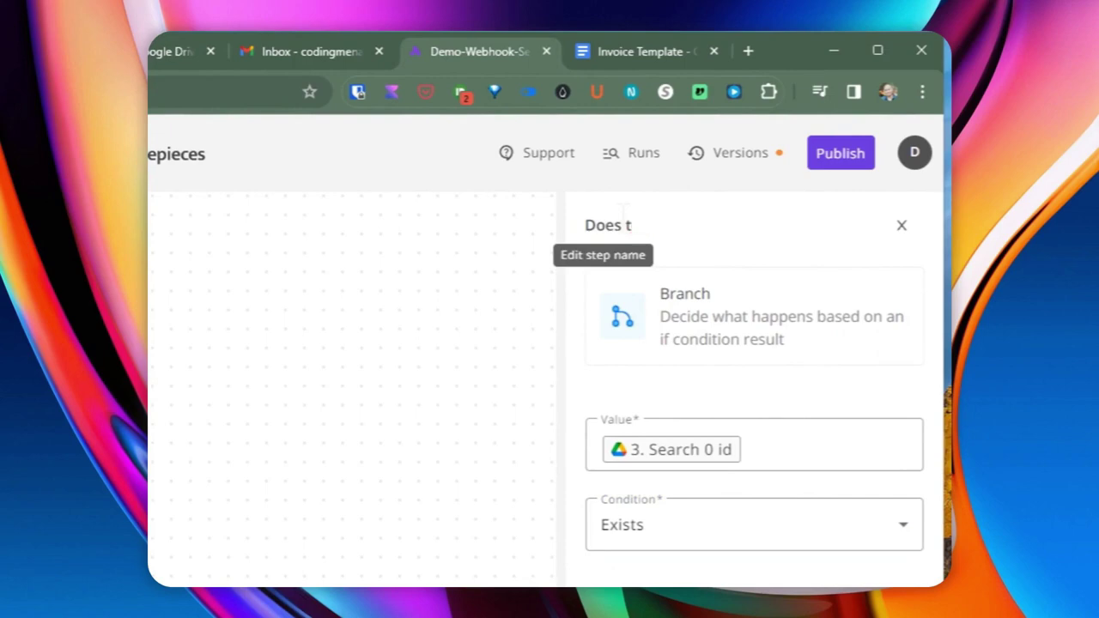
text(e customer)
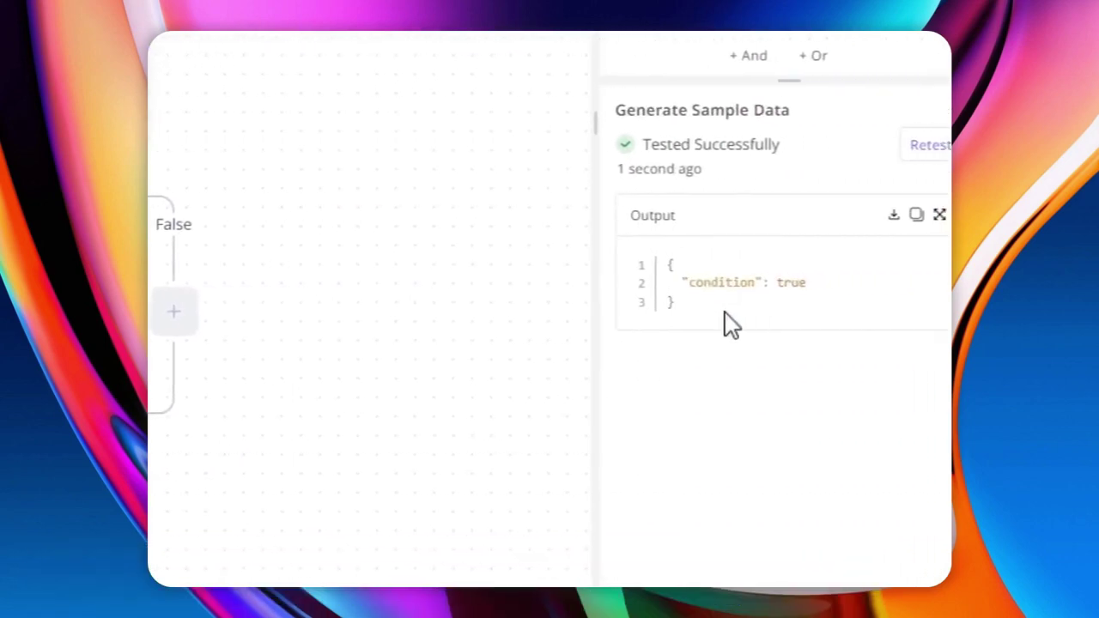
click(309, 287)
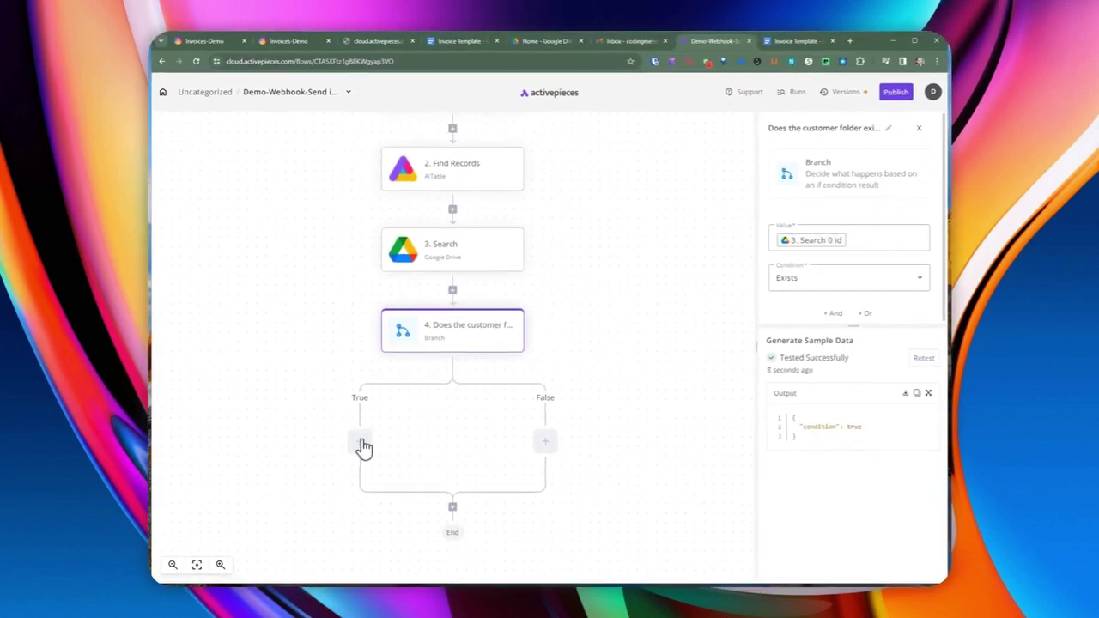
scroll(269, 394, down, 1)
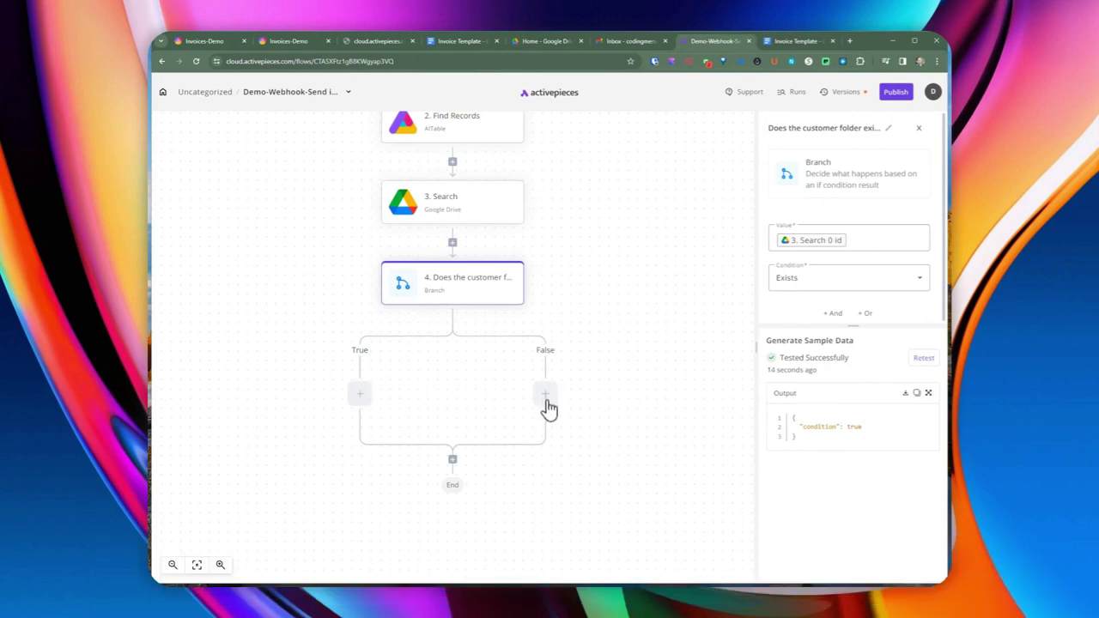
- Add a Google Drive 'Create new folder' step to the False path using the existing connection
click(545, 396)
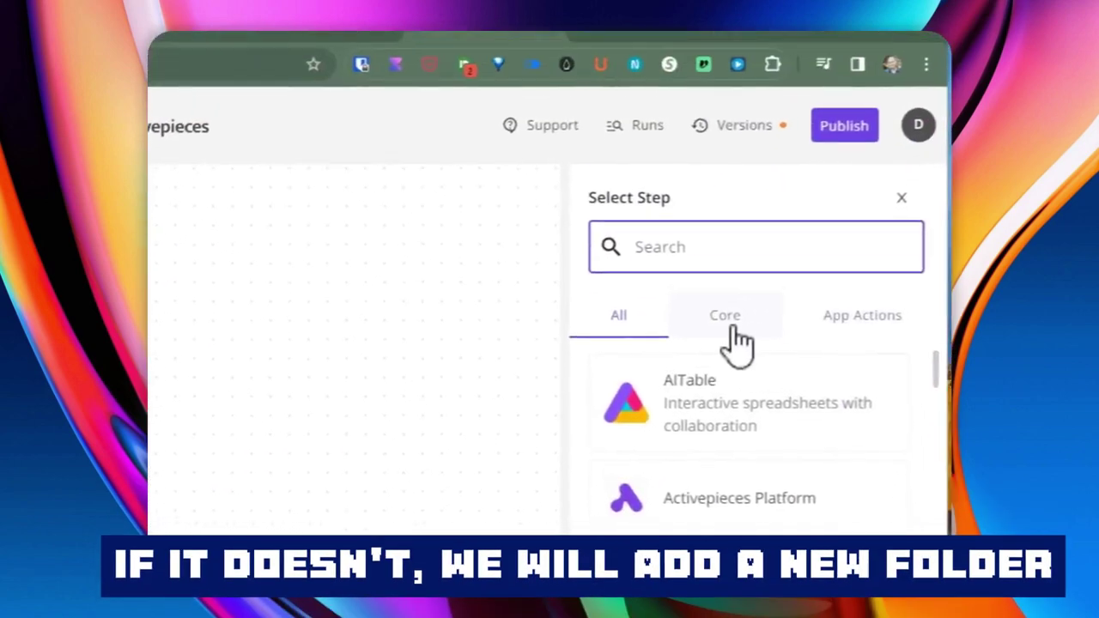
text(goo)
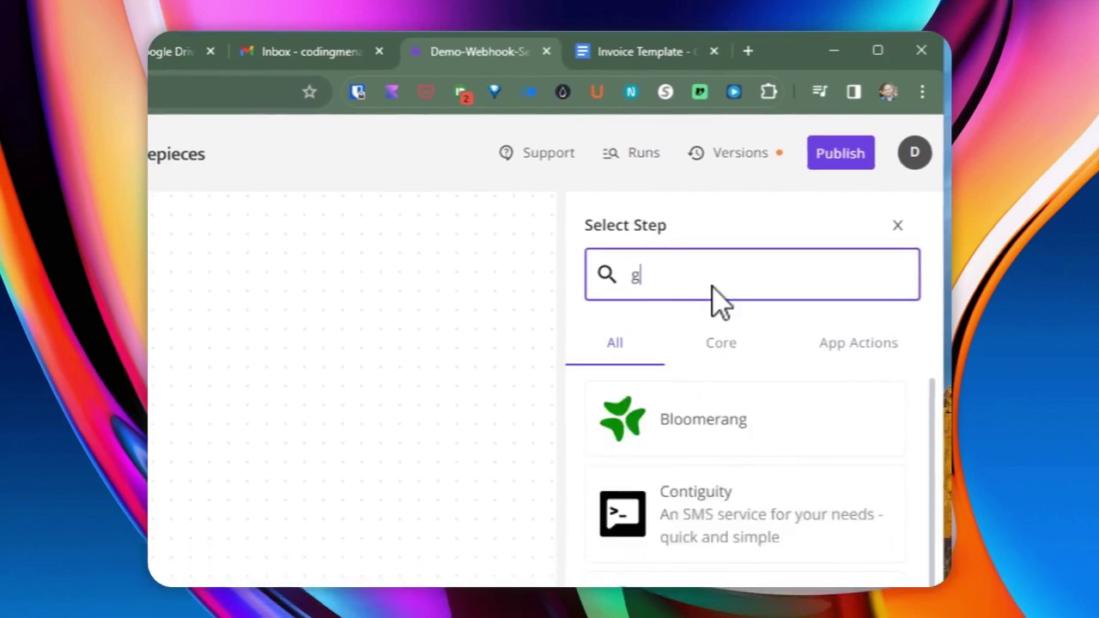
text(gl)
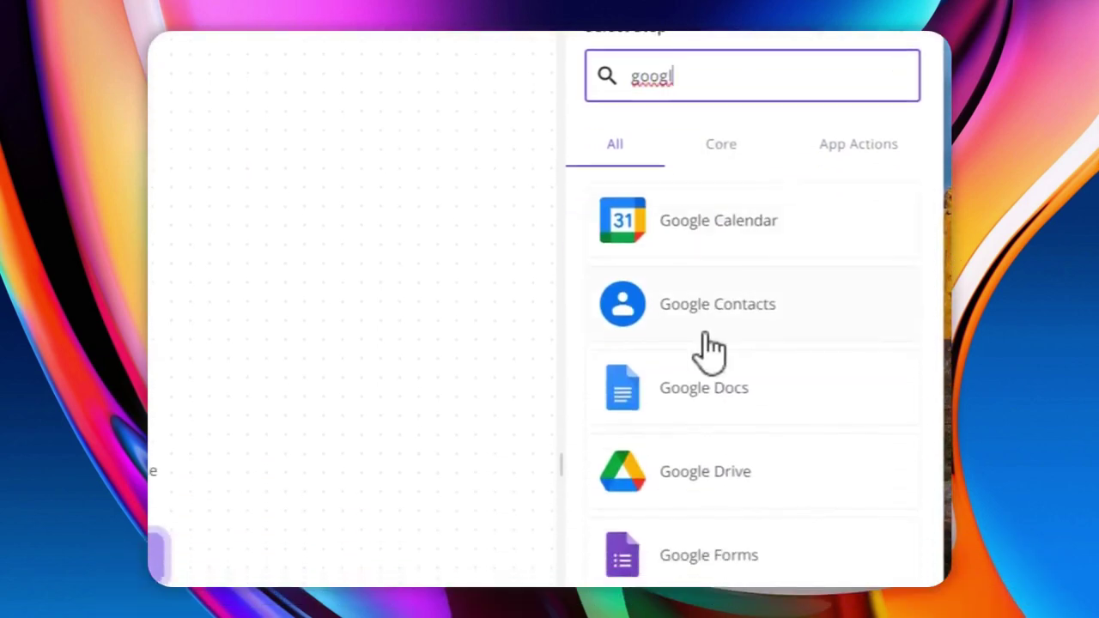
click(694, 454)
click(703, 204)
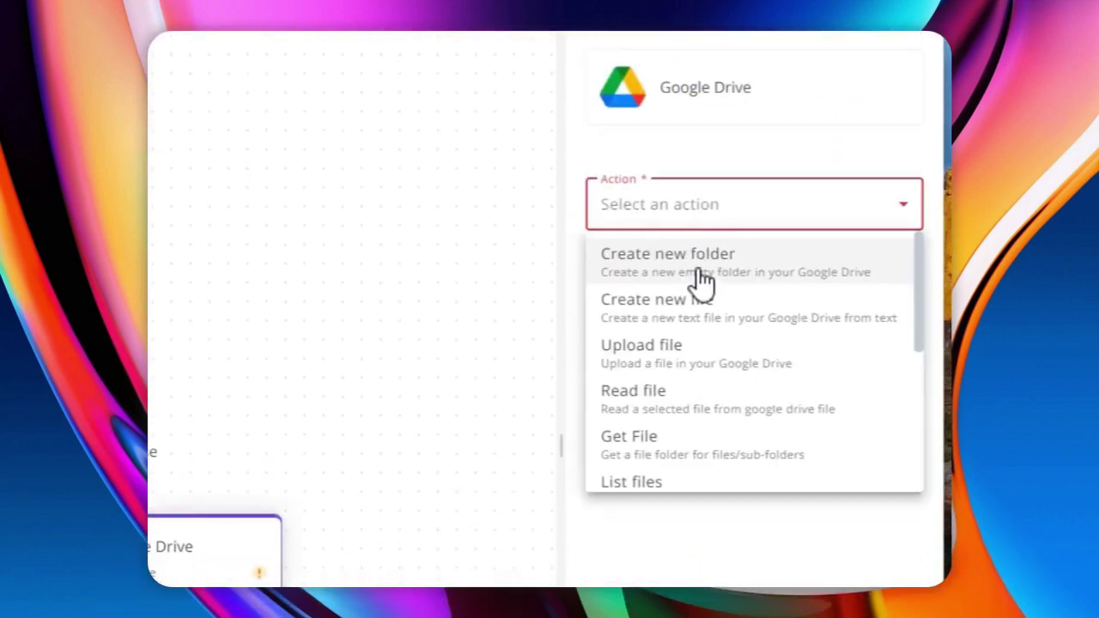
click(699, 274)
click(687, 311)
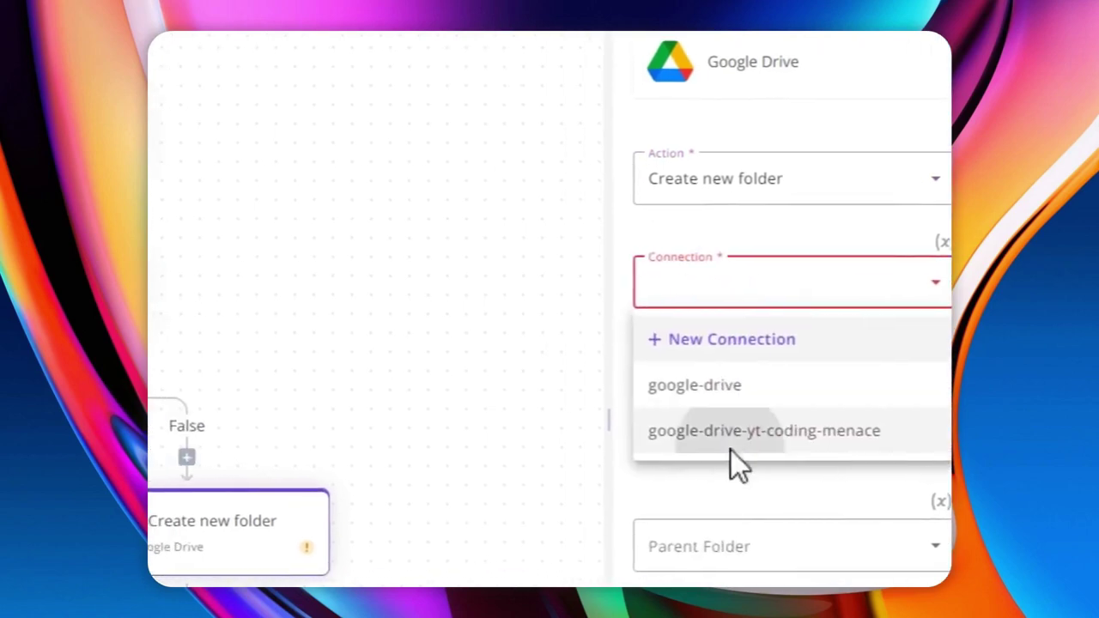
click(731, 448)
- Set the folder name to the first found record's customer Name field
click(721, 378)
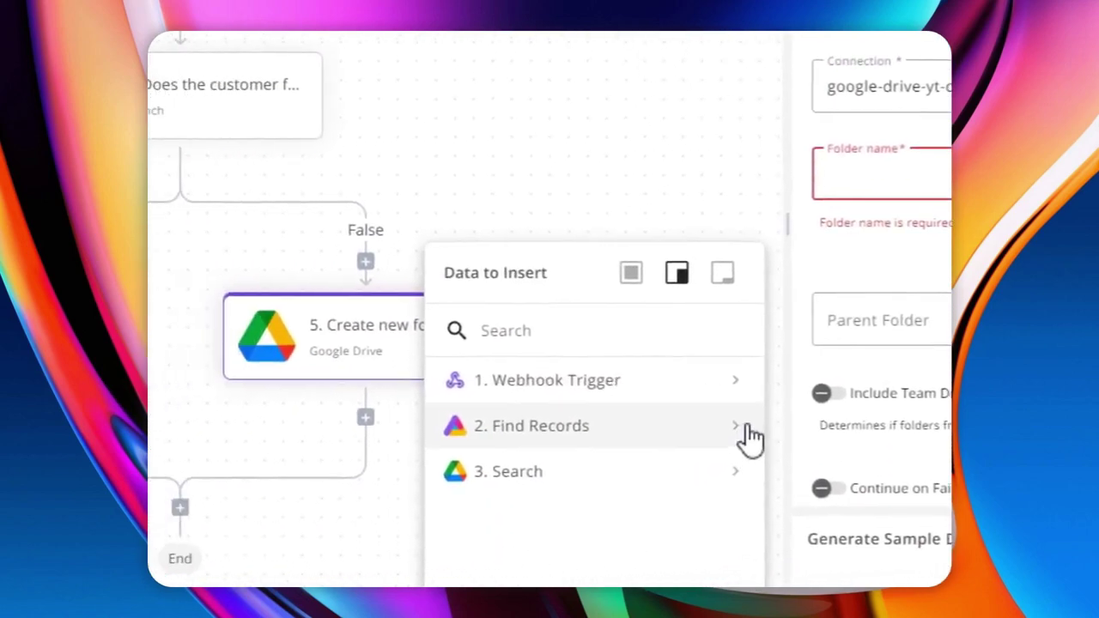
click(739, 427)
click(734, 449)
scroll(652, 386, down, 4)
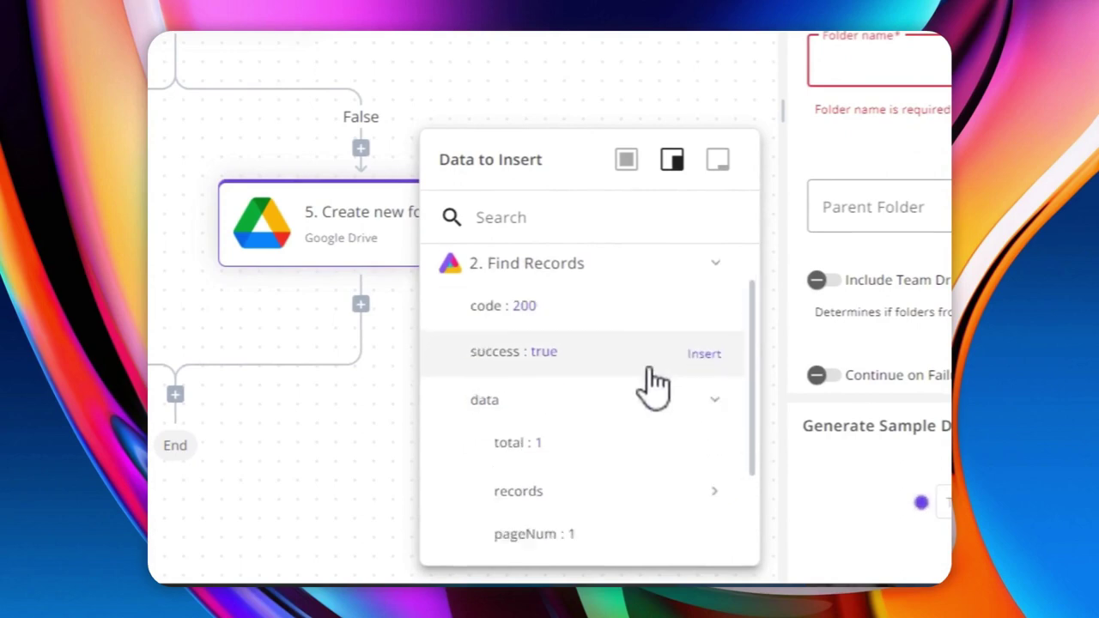
click(731, 416)
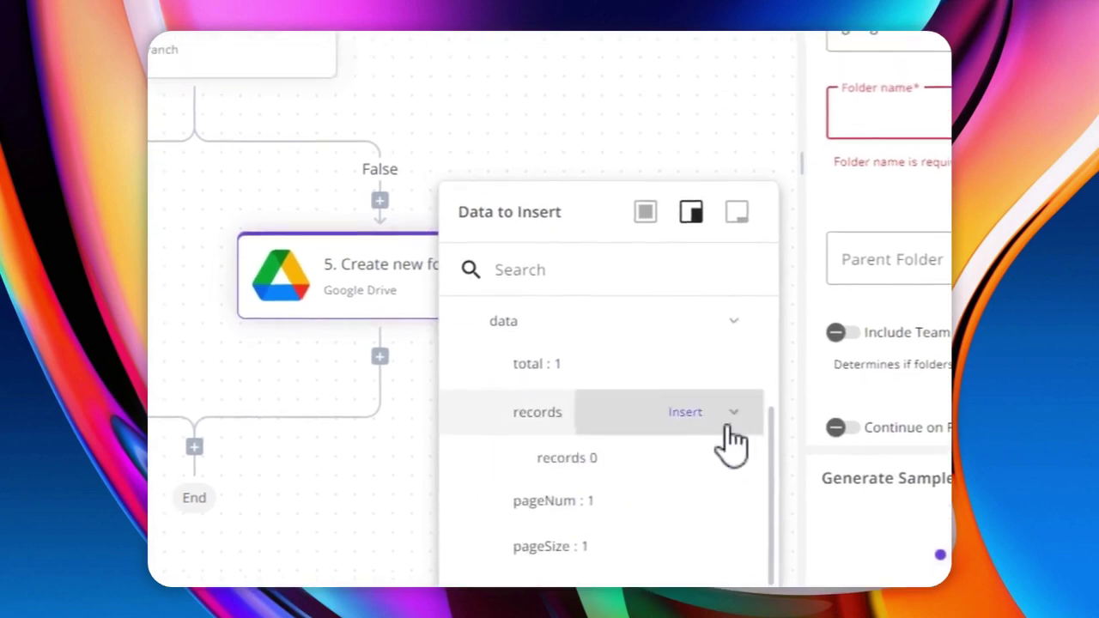
scroll(734, 451, down, 1)
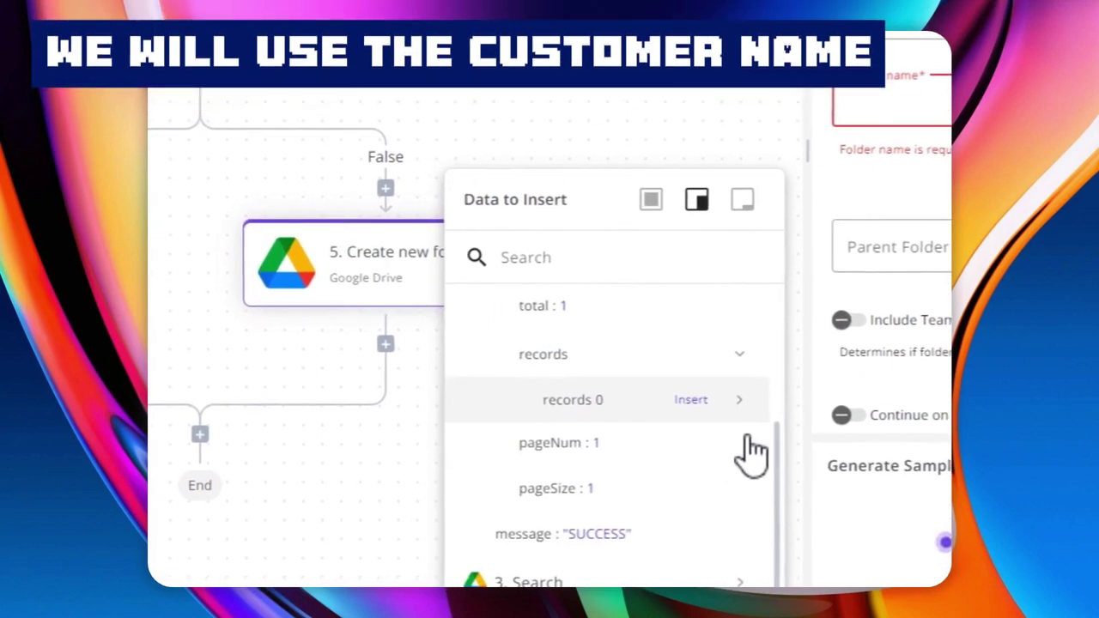
click(740, 417)
scroll(723, 459, down, 4)
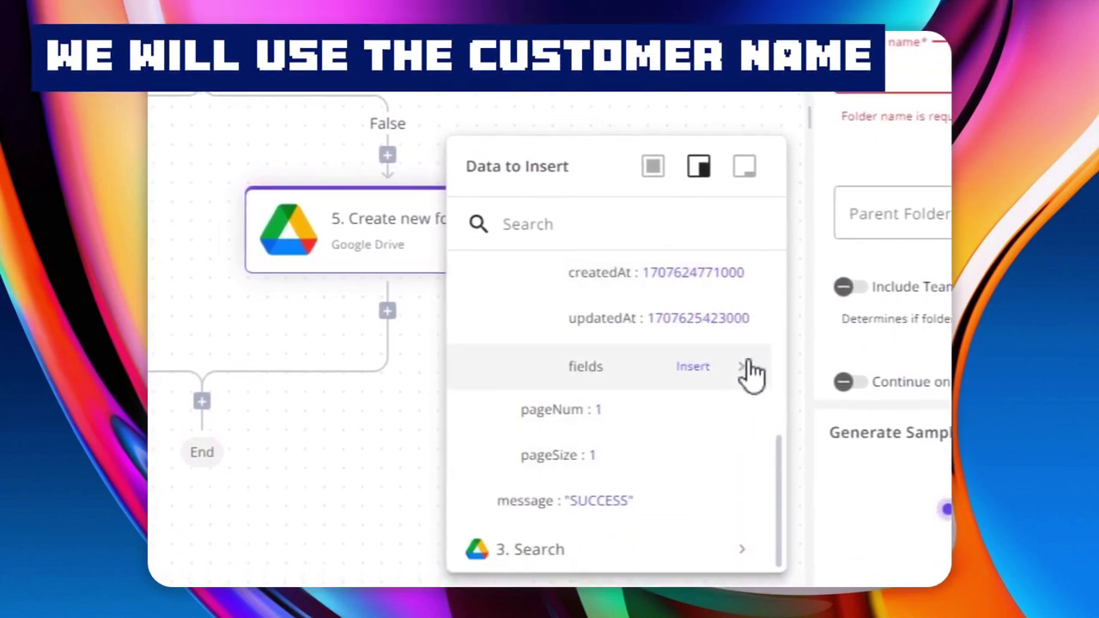
click(750, 373)
scroll(729, 421, down, 4)
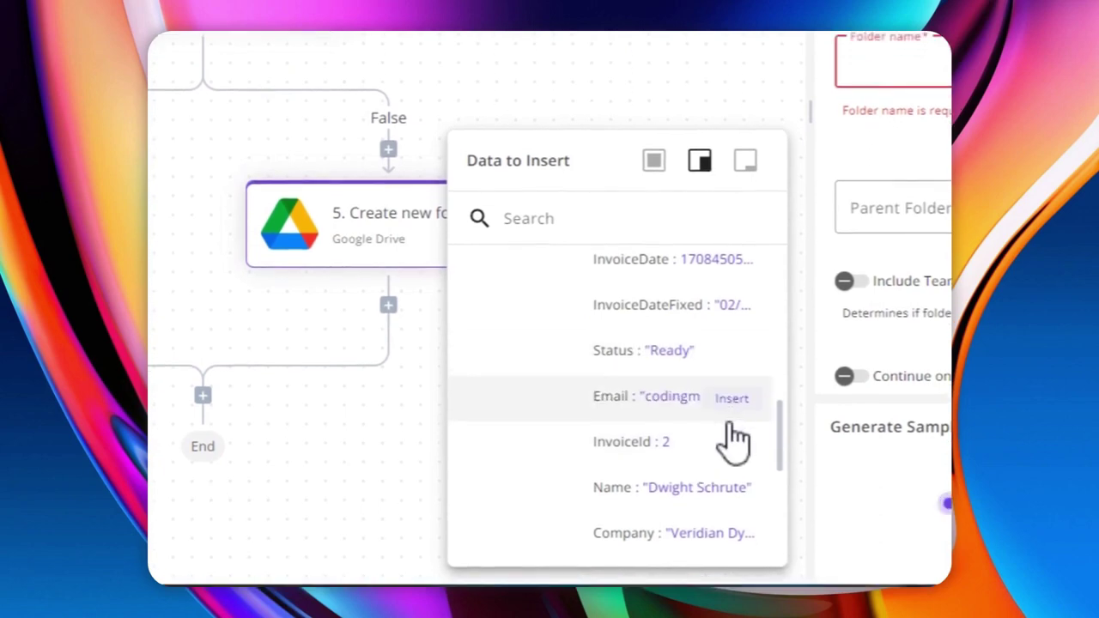
click(731, 498)
scroll(686, 221, down, 2)
scroll(699, 177, up, 2)
scroll(712, 361, down, 2)
- Test the folder creation step and check the created folder
click(737, 502)
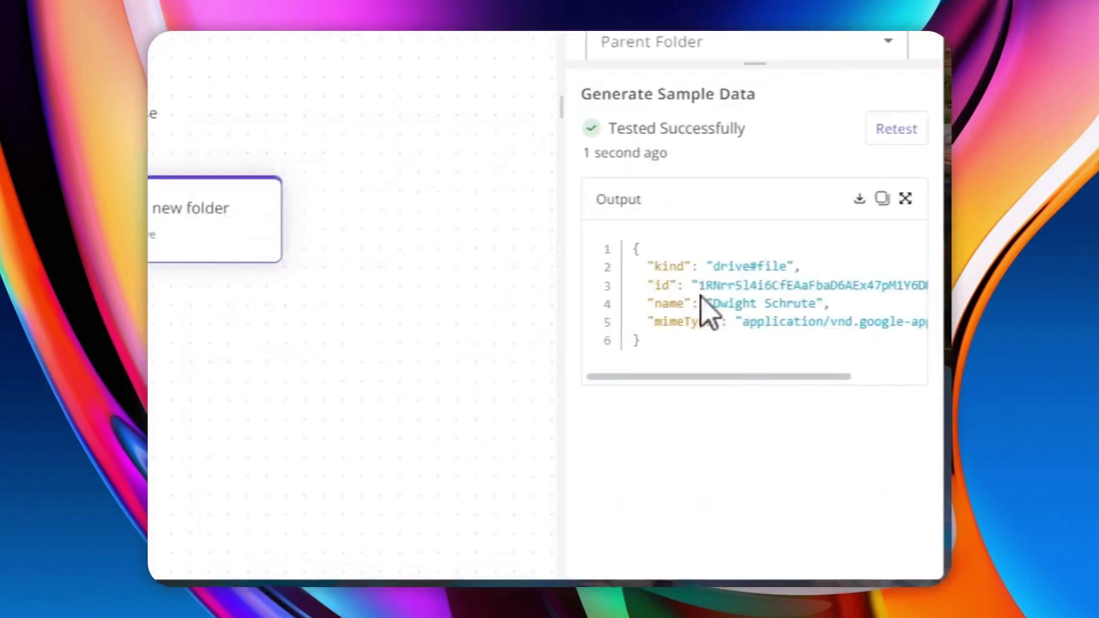
key(ctrl+m)
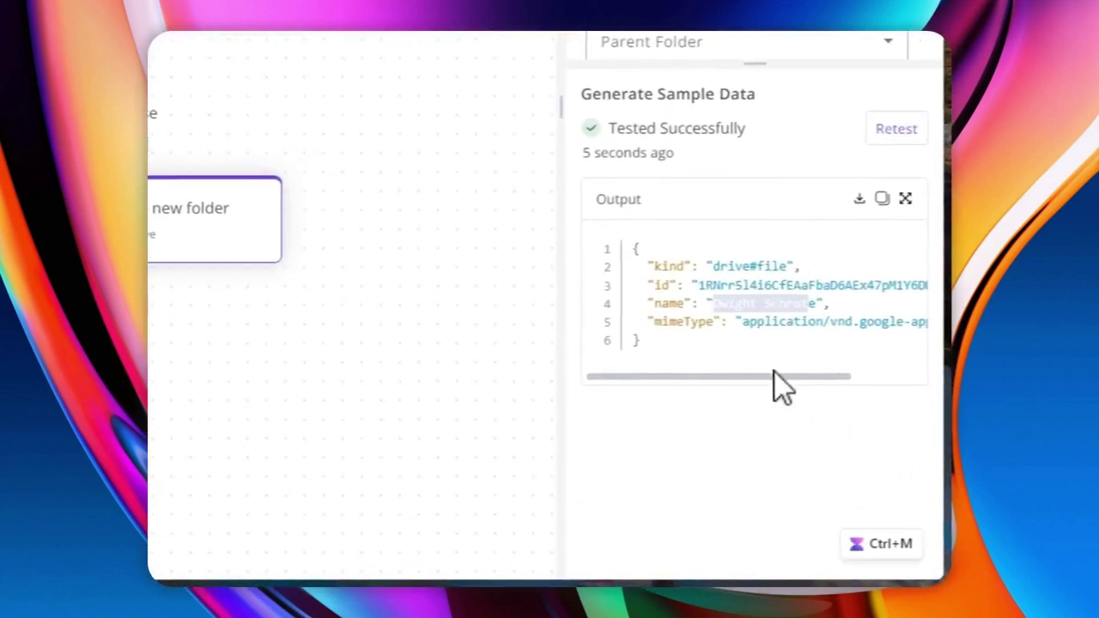
scroll(858, 348, right, 1)
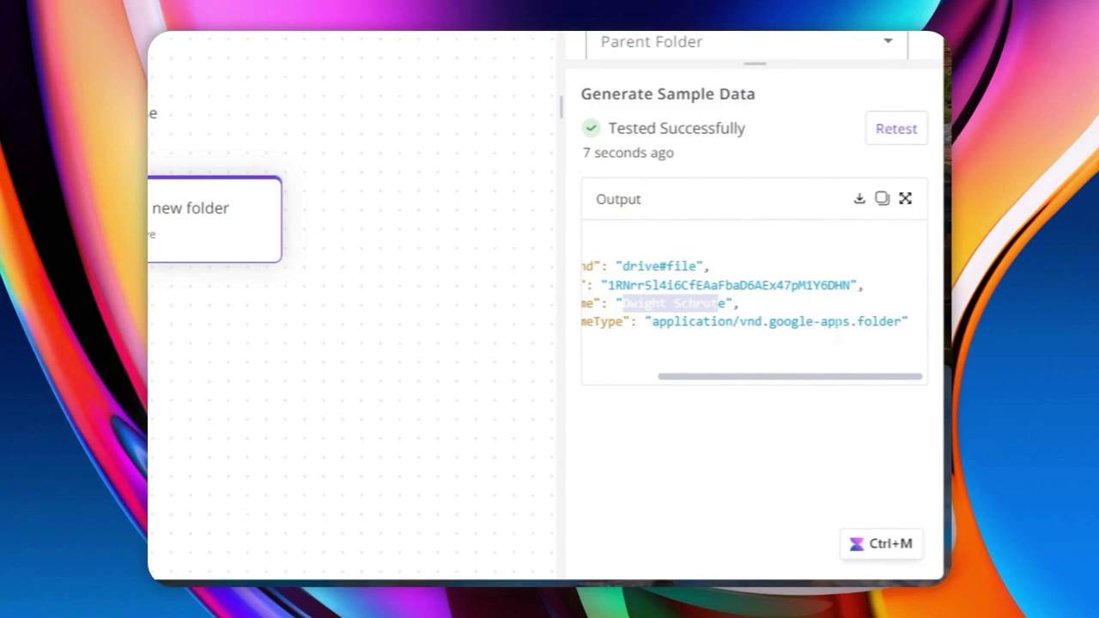
scroll(503, 343, down, 2)
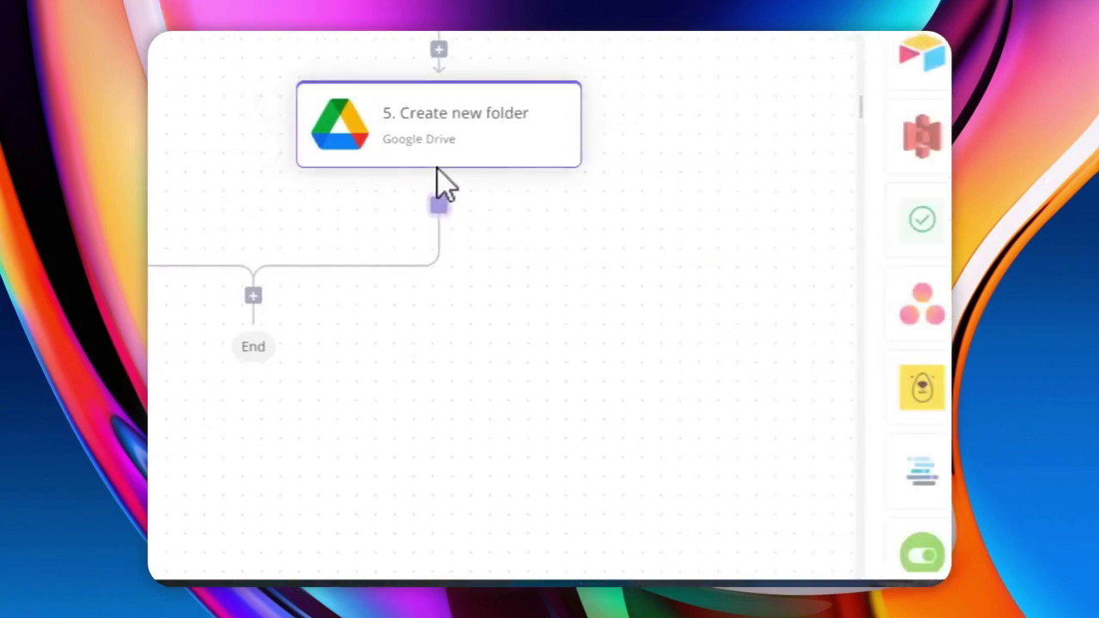
- Add a Storage Put step to the False branch
click(726, 172)
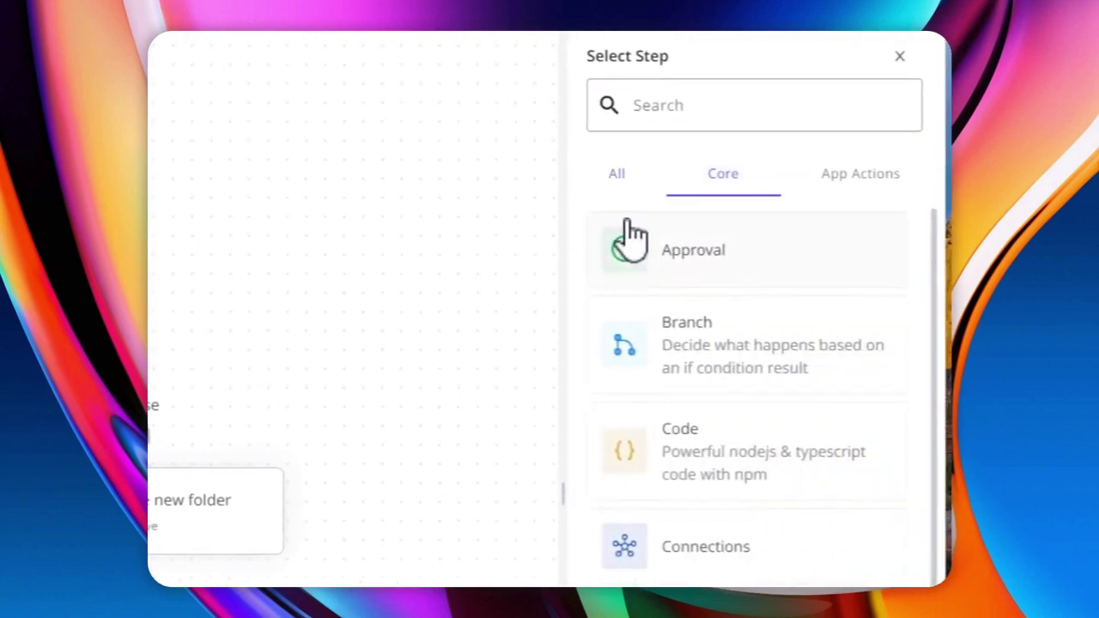
scroll(704, 454, down, 8)
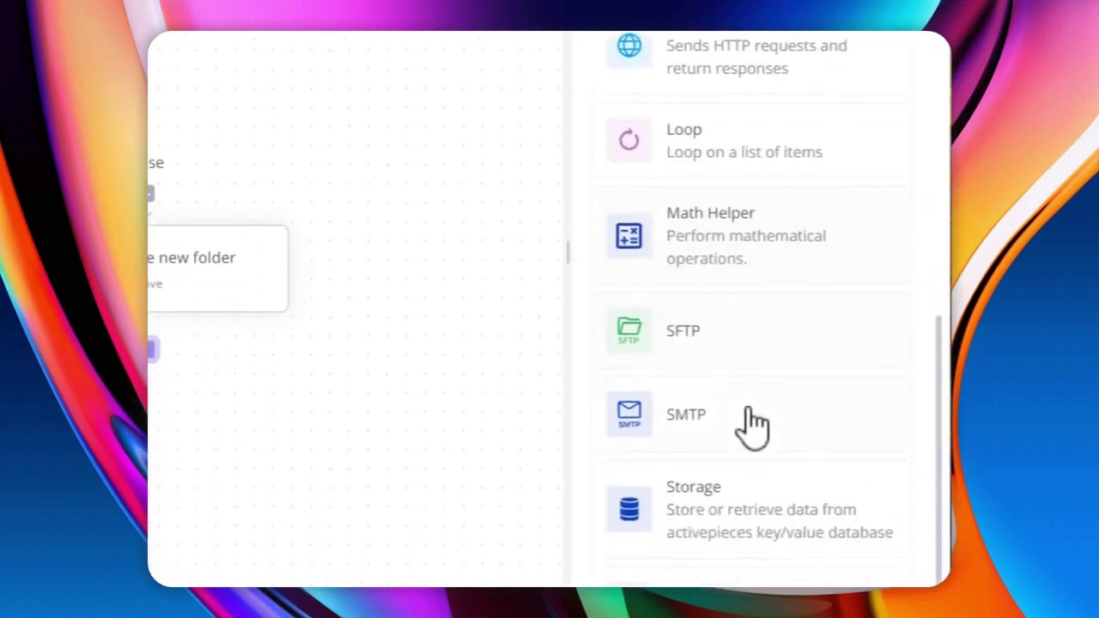
click(712, 521)
click(684, 206)
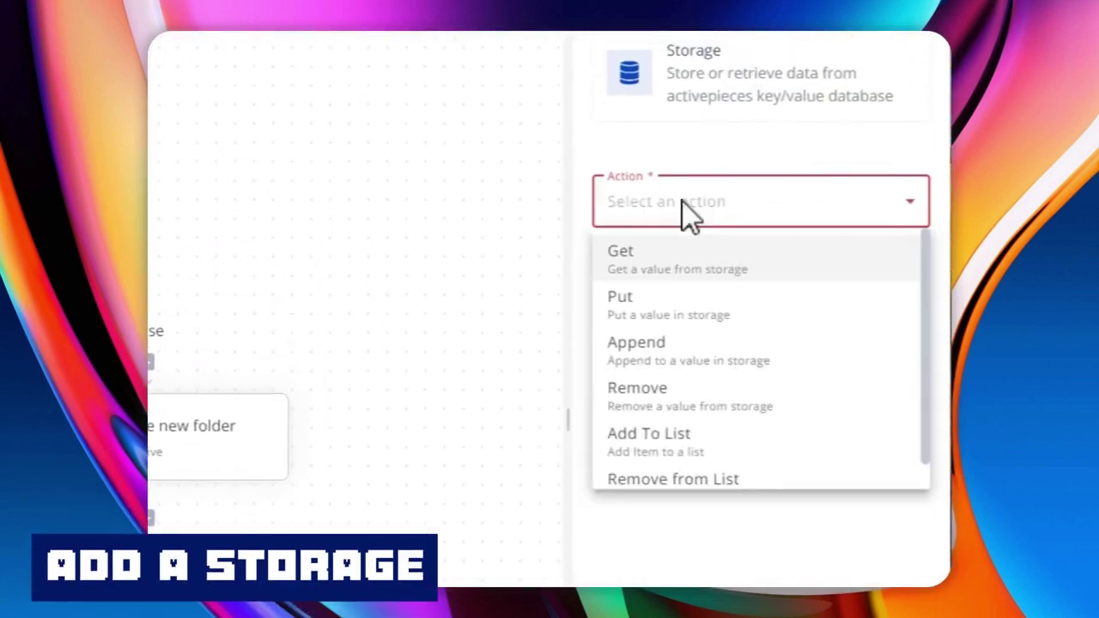
click(674, 316)
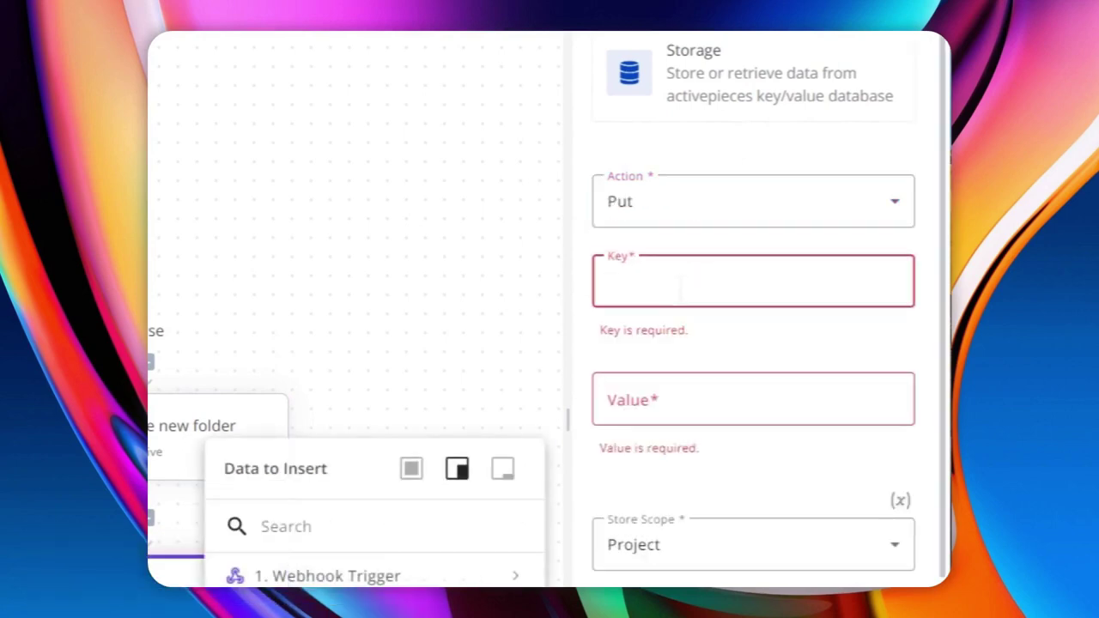
- Store the new folder's id from Create new folder under the key folderId
text(folderId)
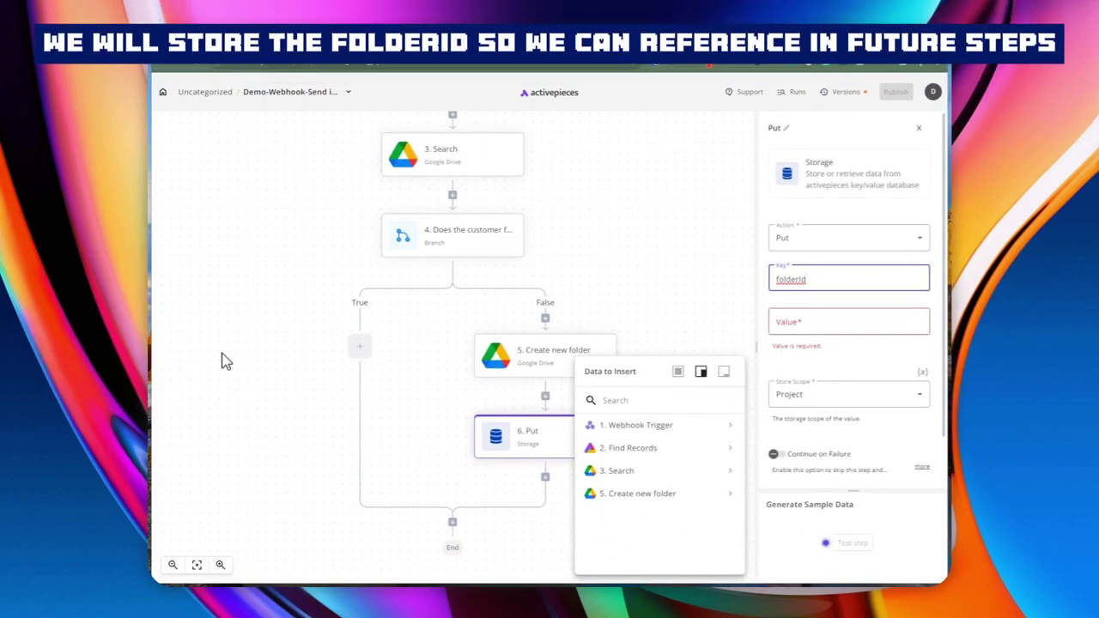
click(841, 354)
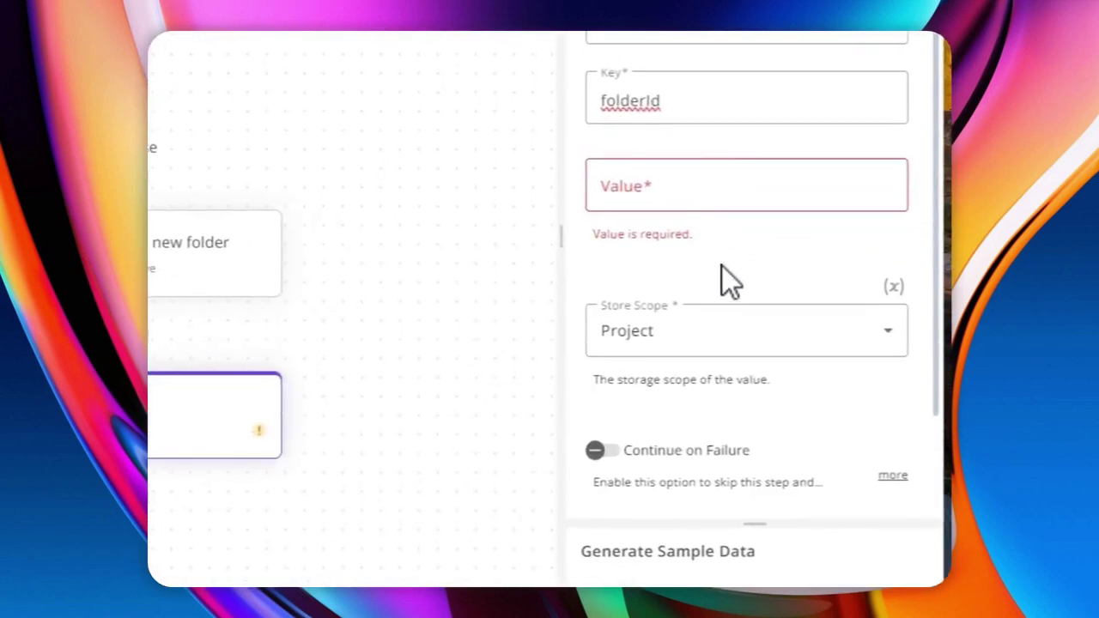
click(738, 186)
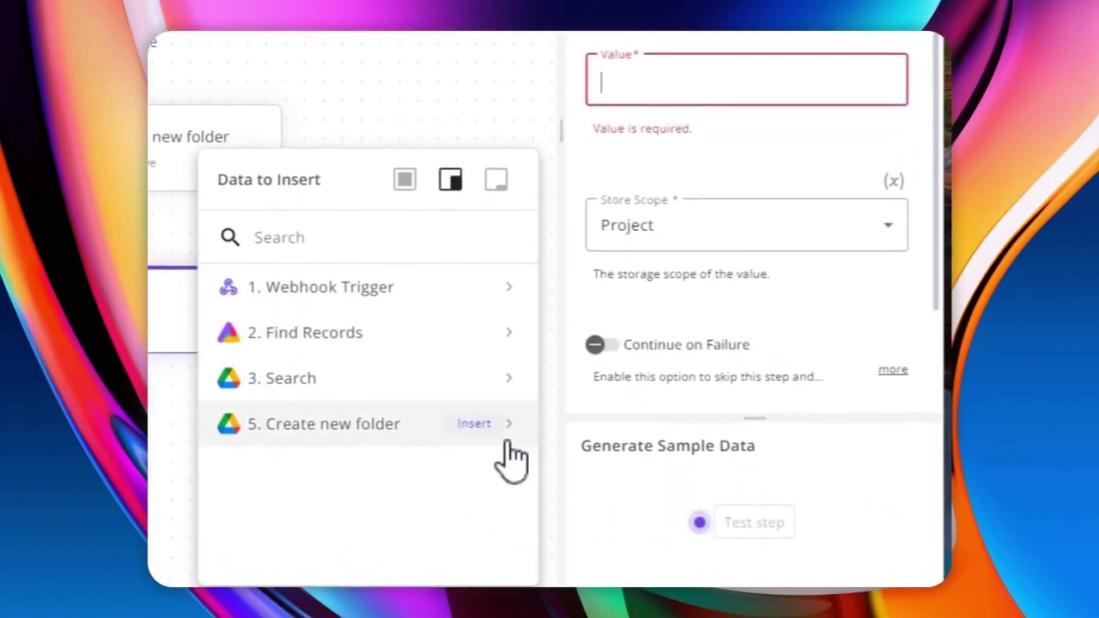
click(516, 408)
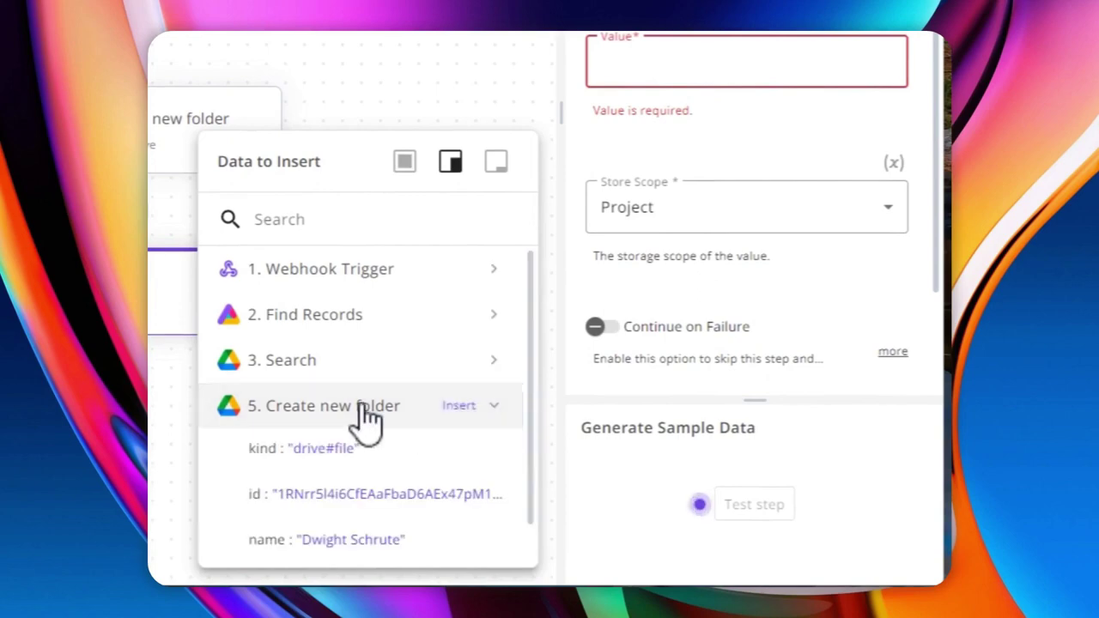
scroll(334, 446, down, 1)
click(399, 455)
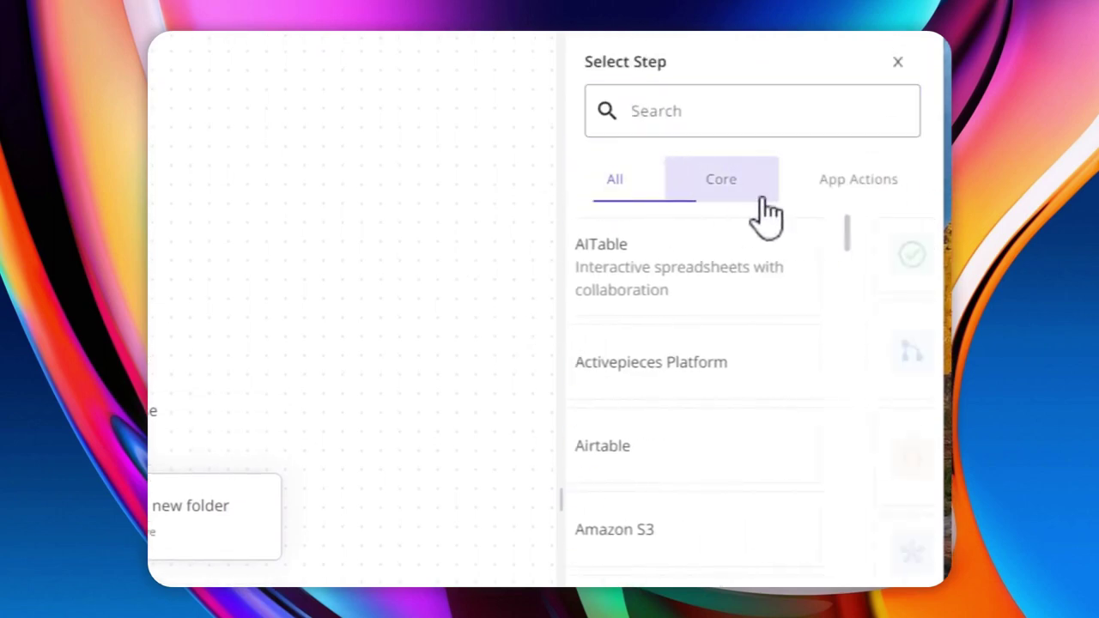
- Add a Storage Put step to the True branch
click(754, 193)
scroll(704, 442, down, 5)
scroll(692, 446, down, 3)
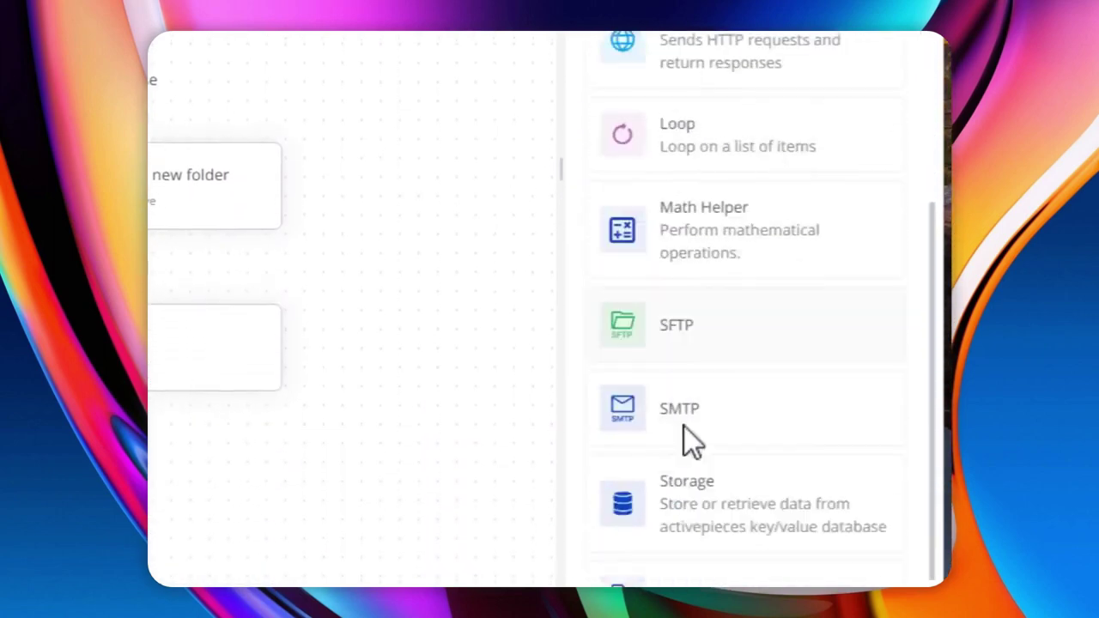
click(828, 476)
click(806, 237)
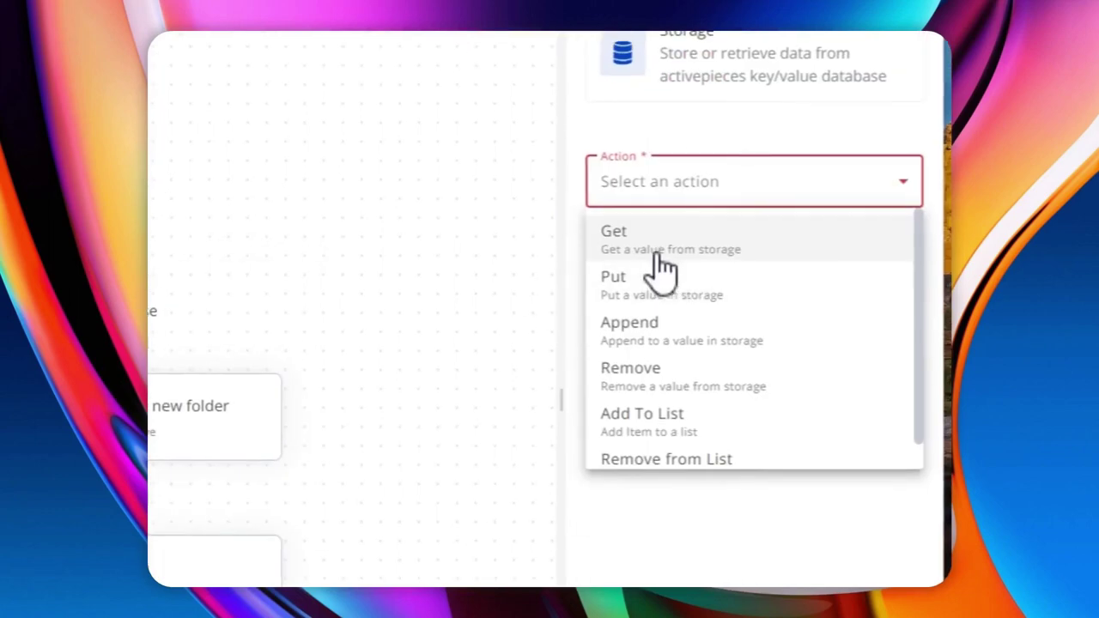
click(654, 290)
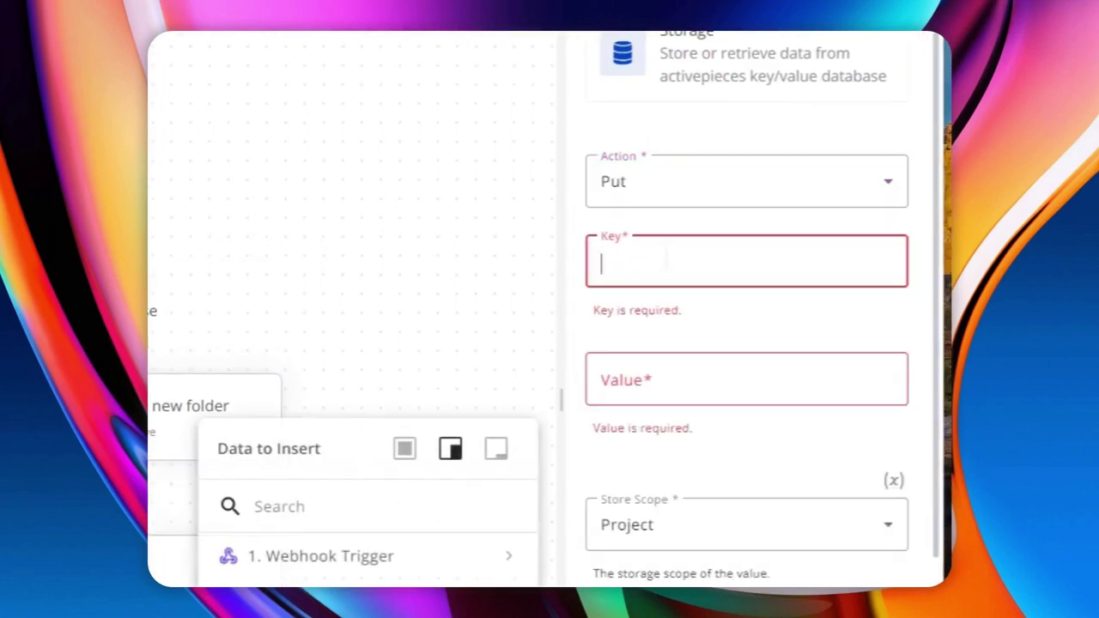
- Store the Search step's first result id under key folderId, then reopen the step from the flow
text(folderId)
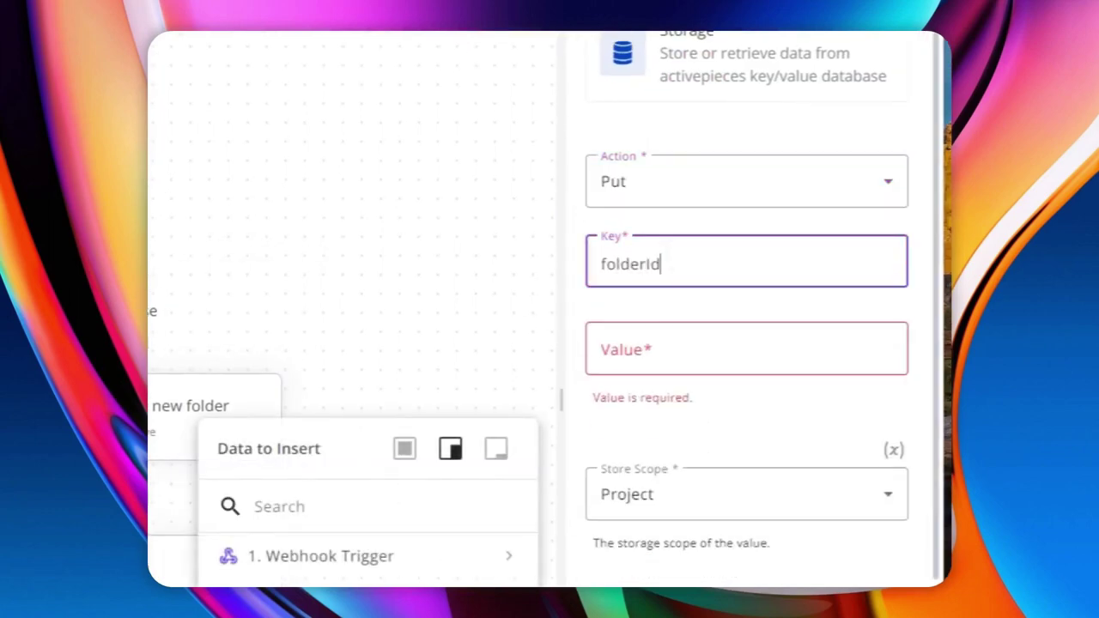
click(687, 343)
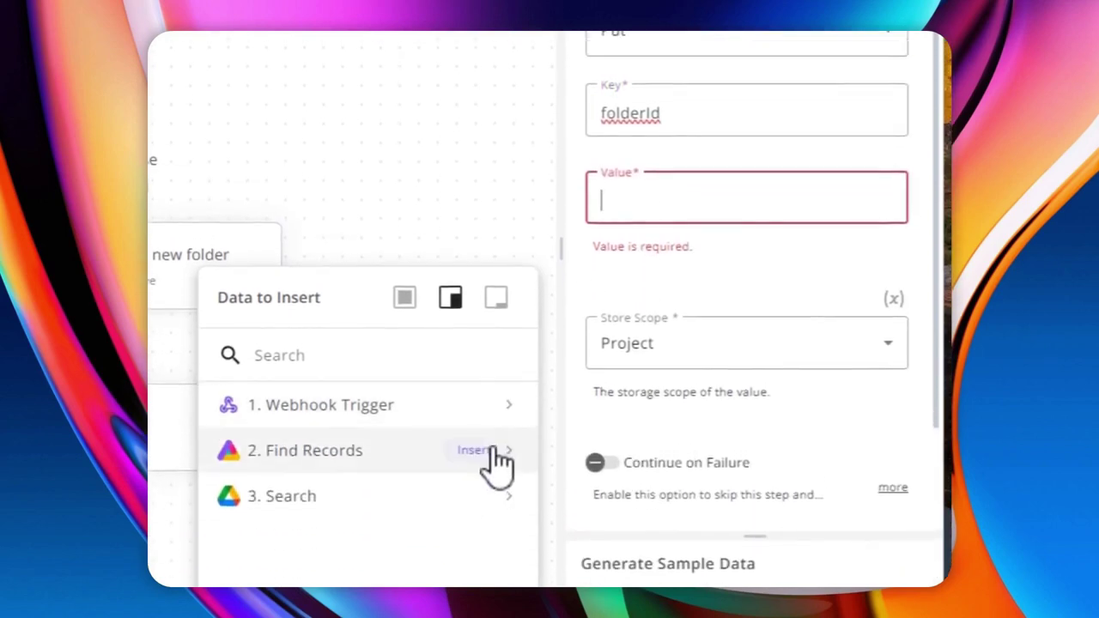
click(502, 496)
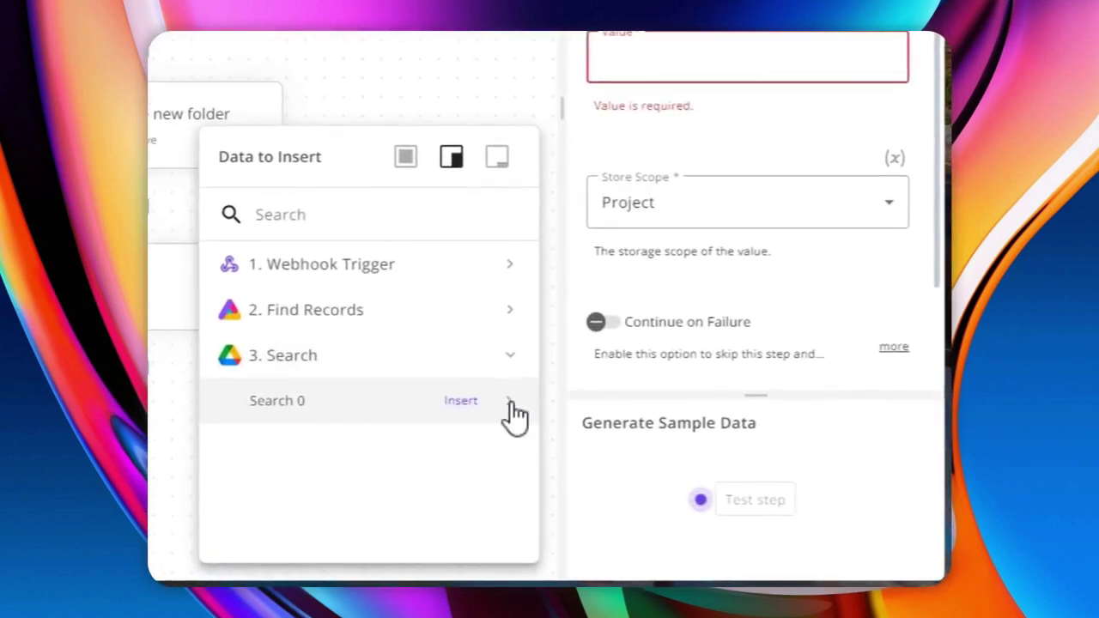
click(510, 406)
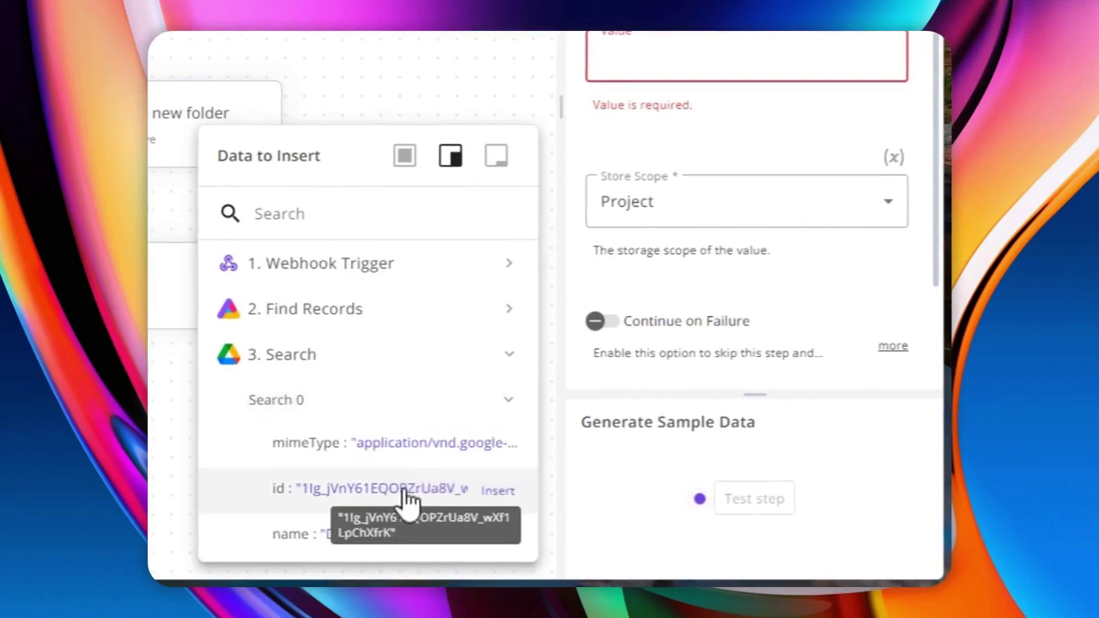
click(403, 494)
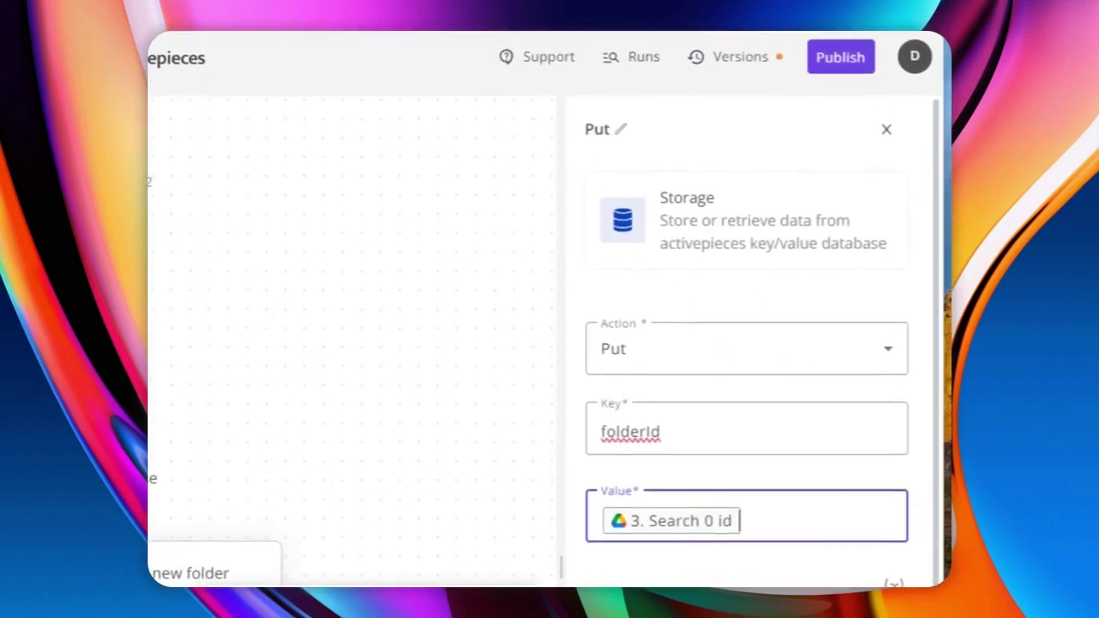
click(169, 236)
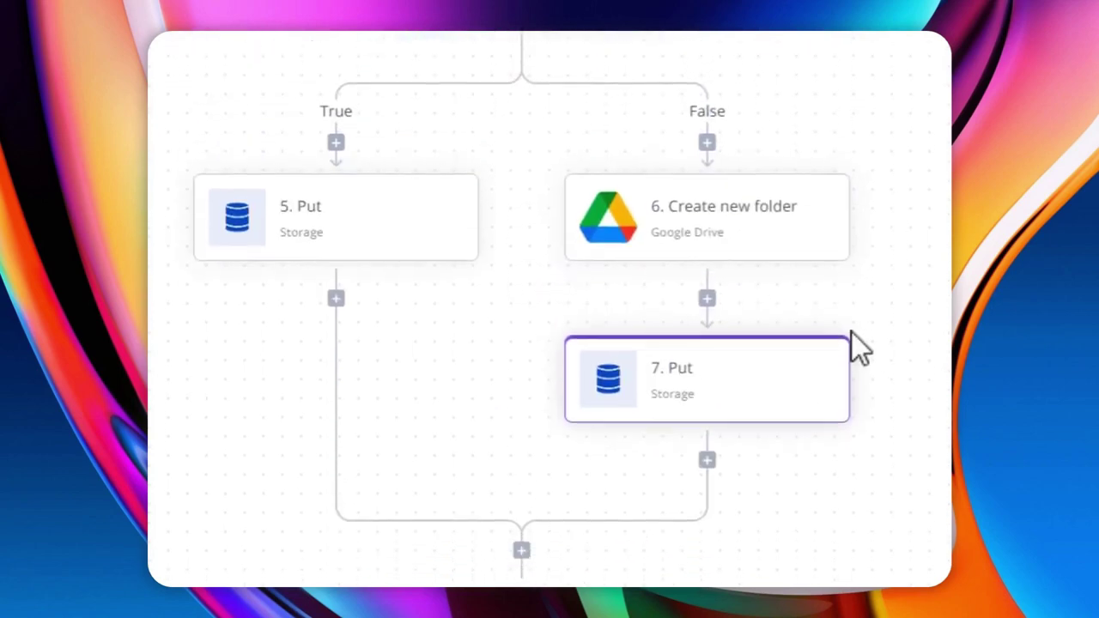
click(356, 258)
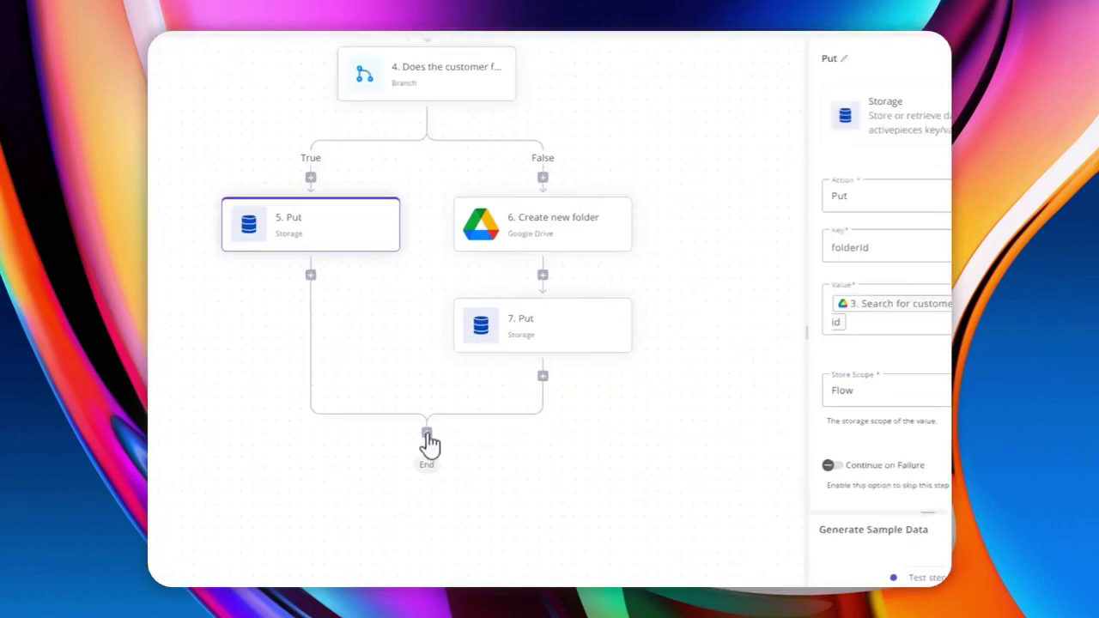
- Add a Storage Get step after the branches, before the end of the flow
click(426, 433)
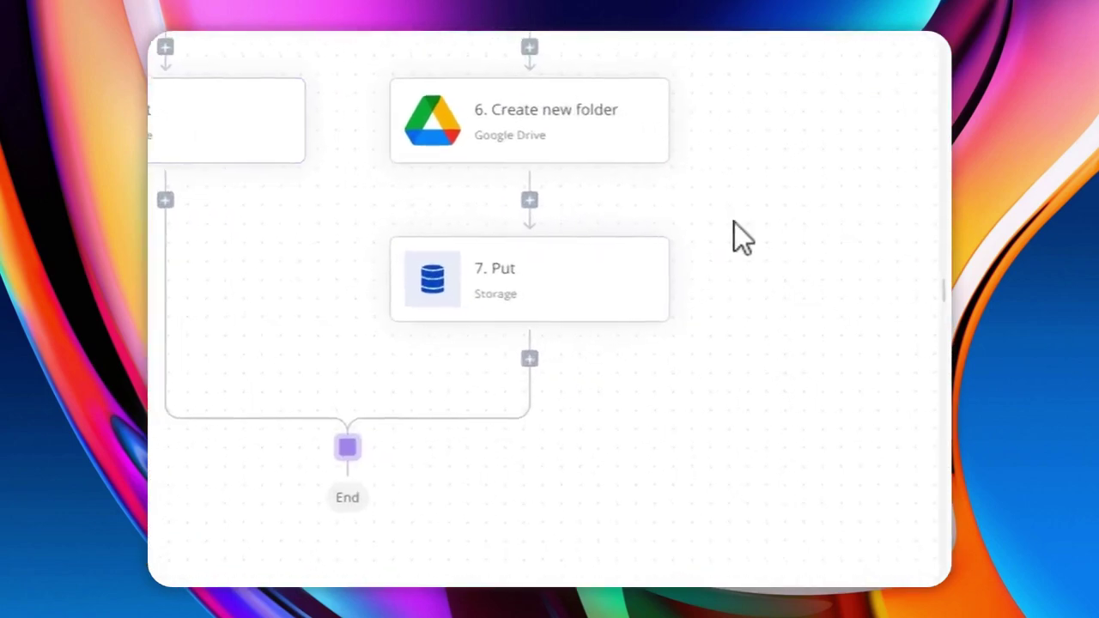
click(743, 183)
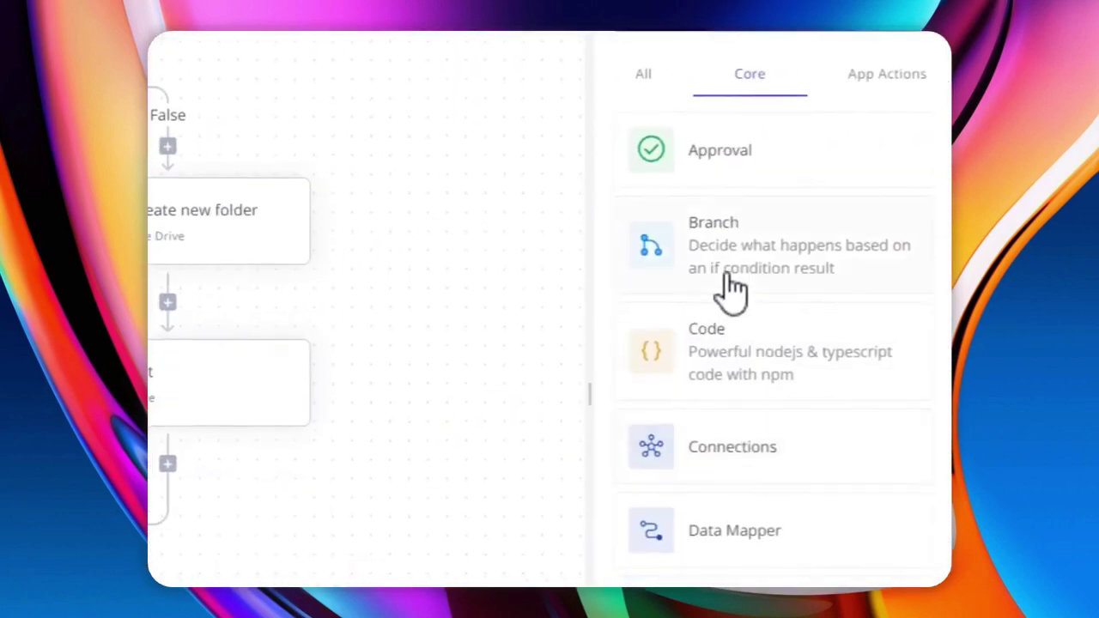
scroll(726, 257, down, 5)
scroll(718, 477, down, 3)
click(717, 481)
click(703, 156)
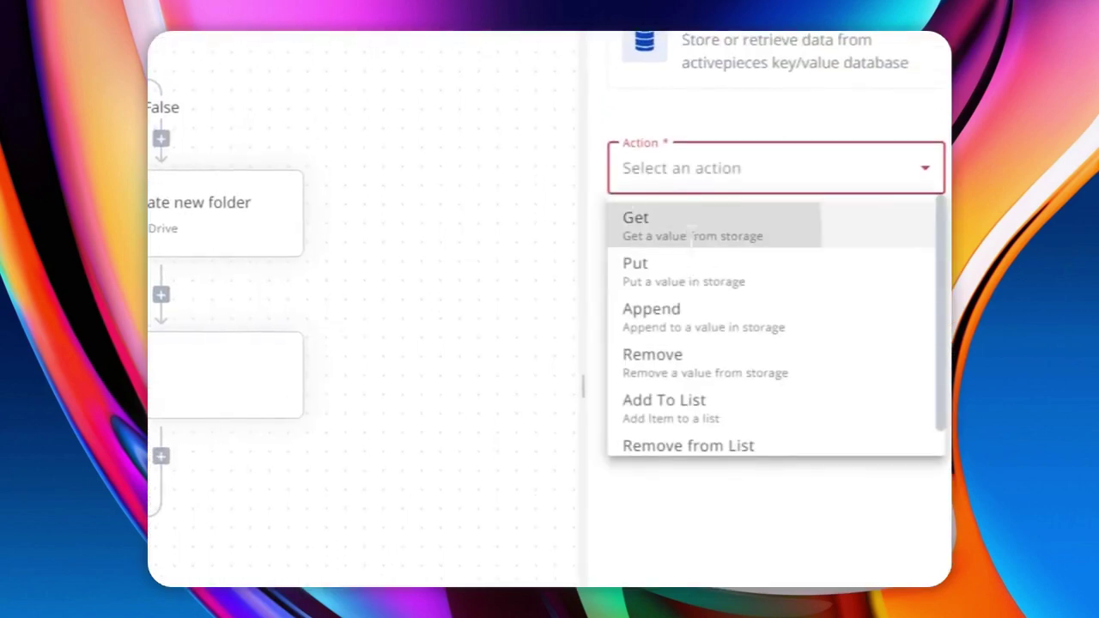
click(692, 232)
- Set the Get step's key to folderId with Flow store scope
click(687, 248)
text(fold)
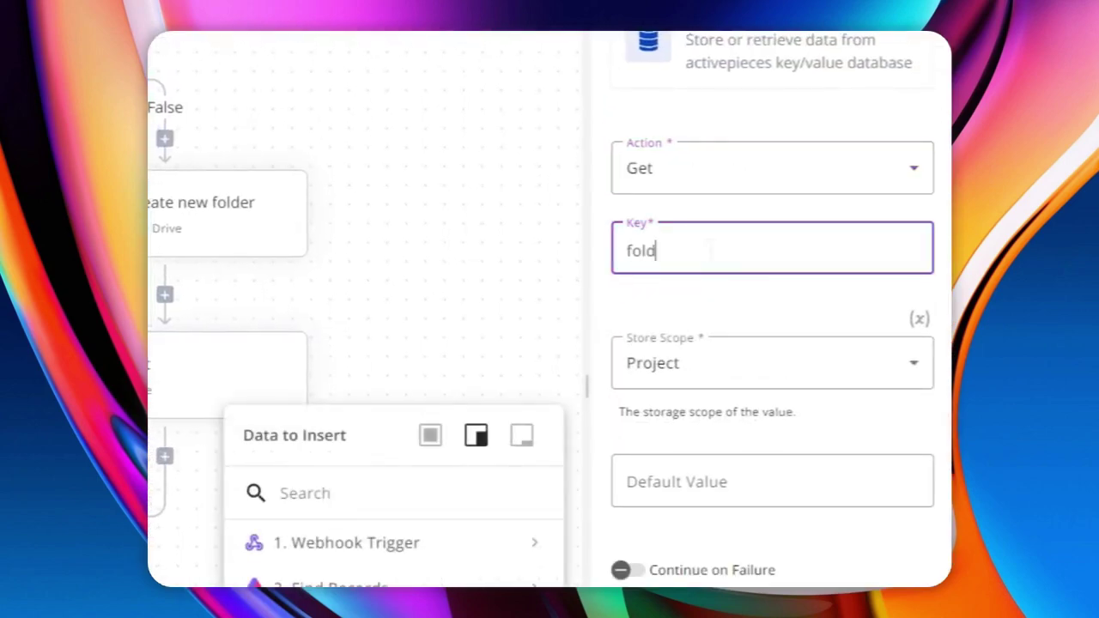
text(erId)
click(729, 362)
click(695, 452)
key(Tab)
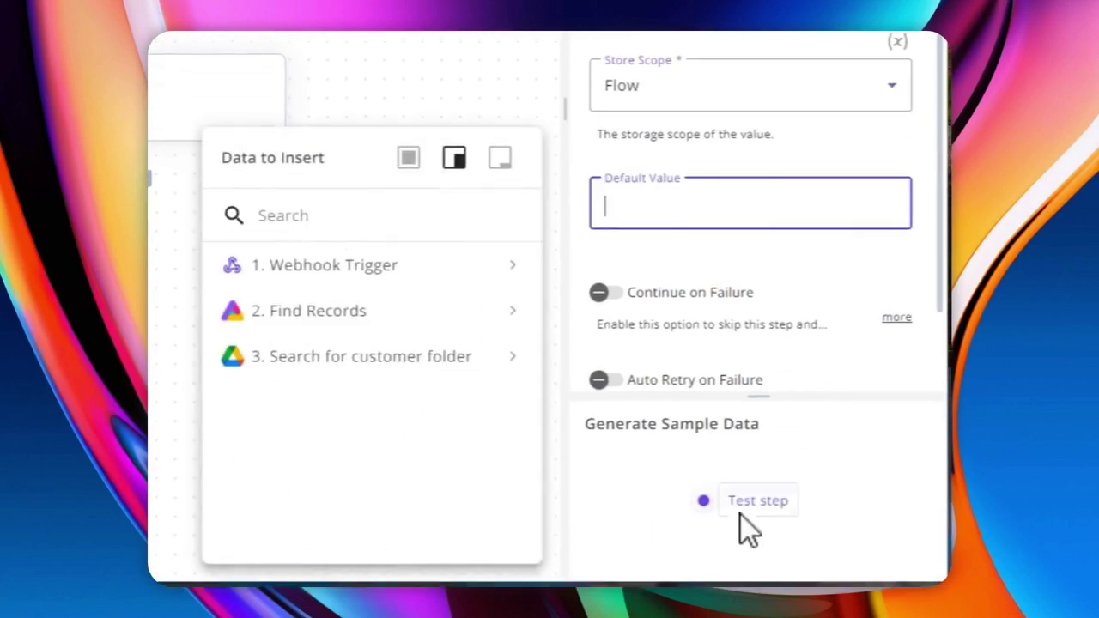
- Test the False-branch Put step and check the output folder id
click(105, 96)
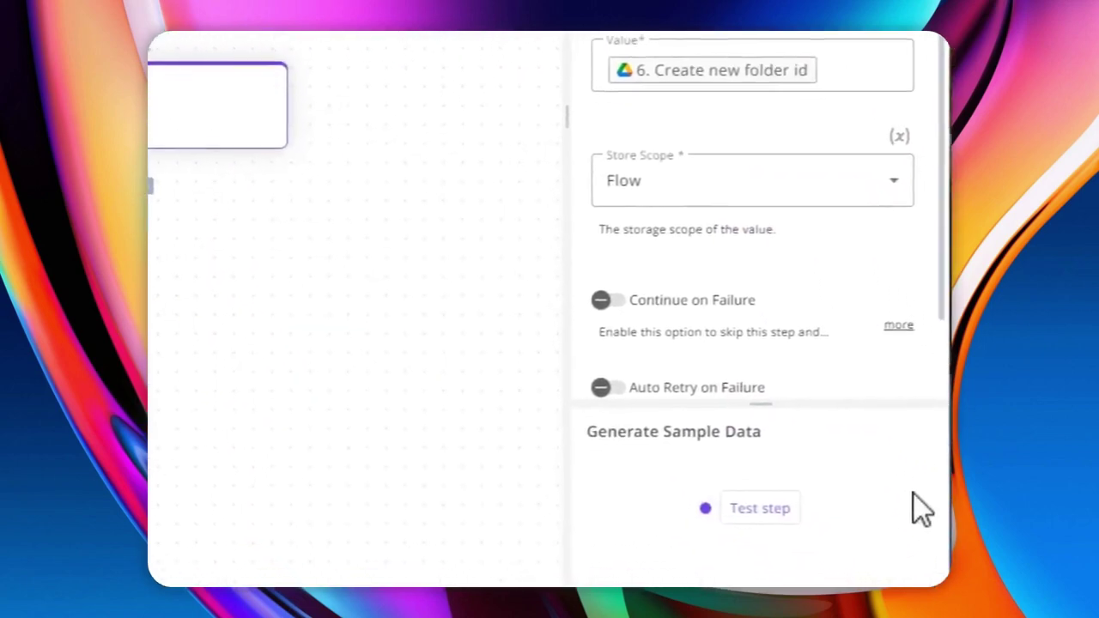
click(764, 515)
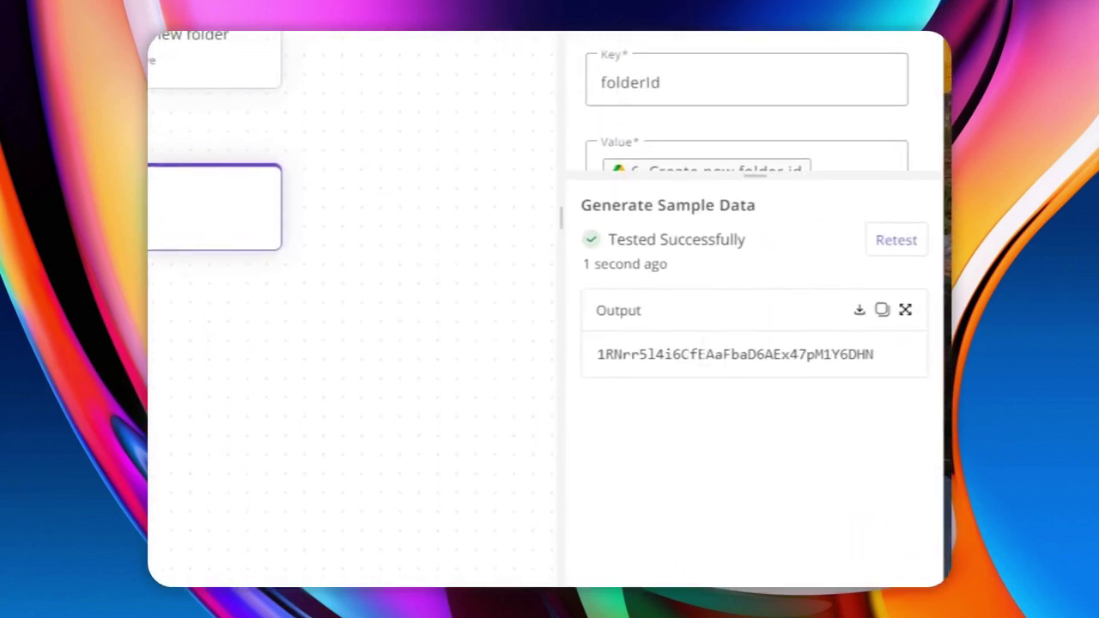
drag(647, 353, 689, 353)
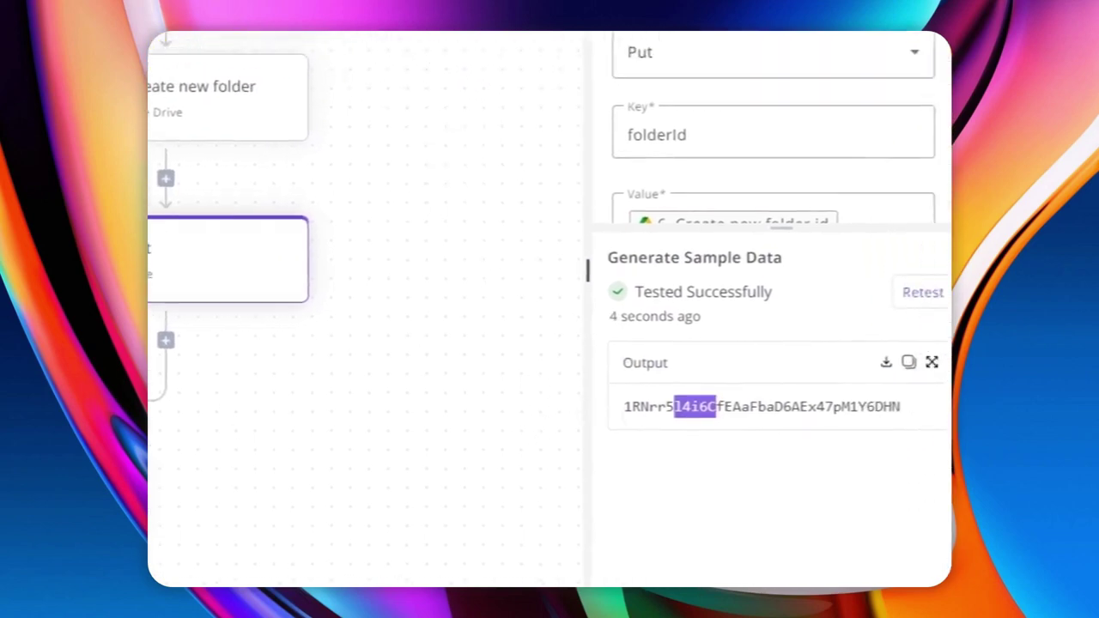
click(756, 191)
- Test the folderId Get step and check the retrieved folder id
click(351, 464)
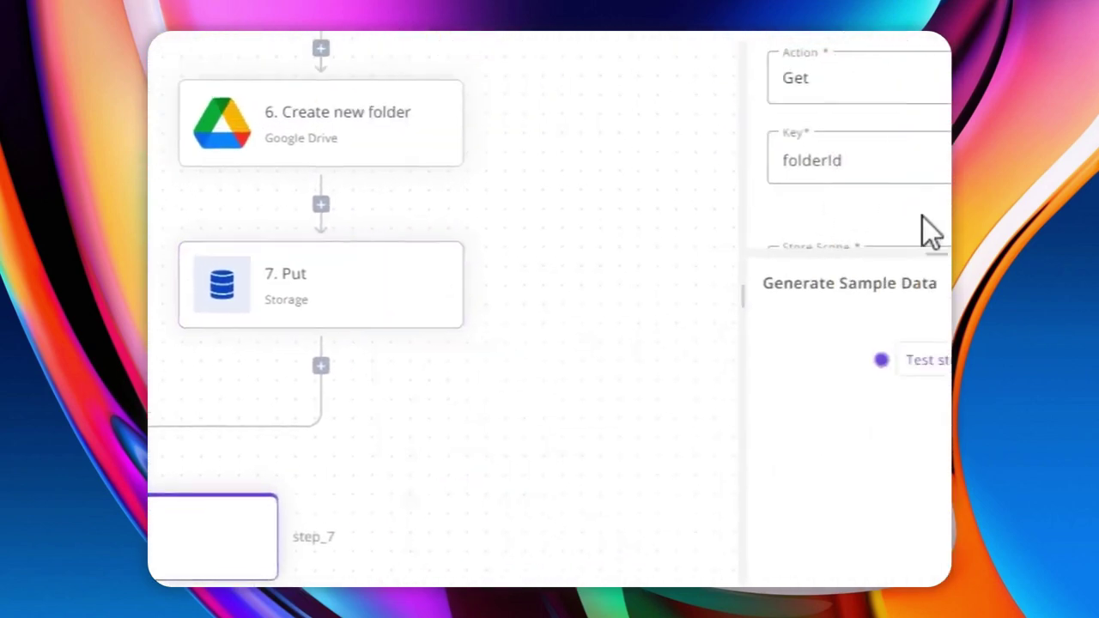
click(951, 356)
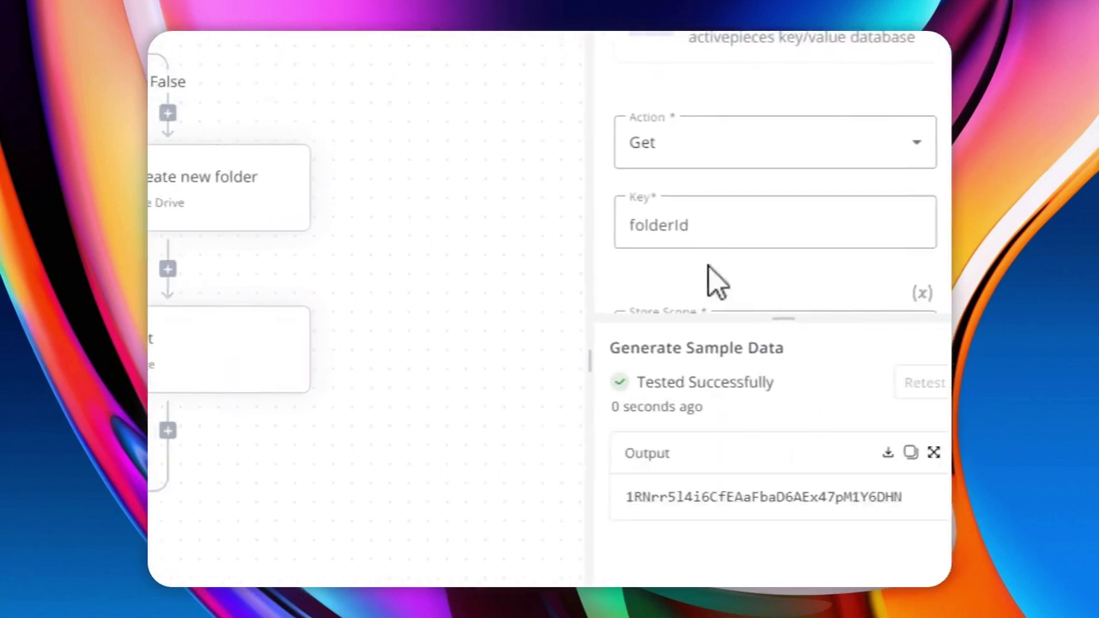
drag(666, 496, 691, 496)
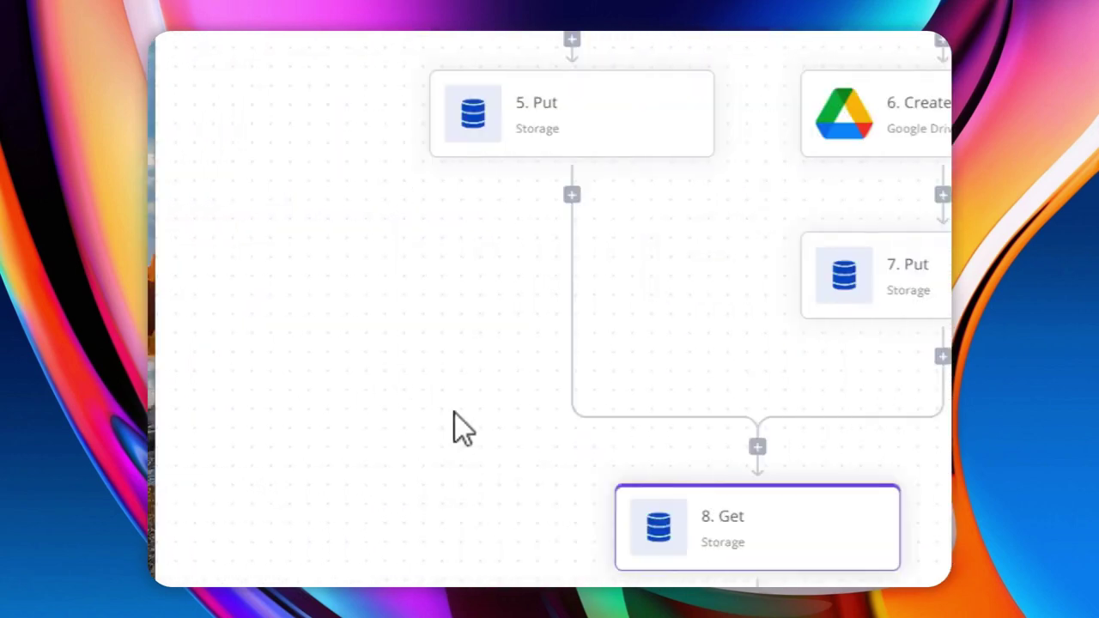
- Compare the True- and False-branch Put steps and scroll through the flow
click(628, 128)
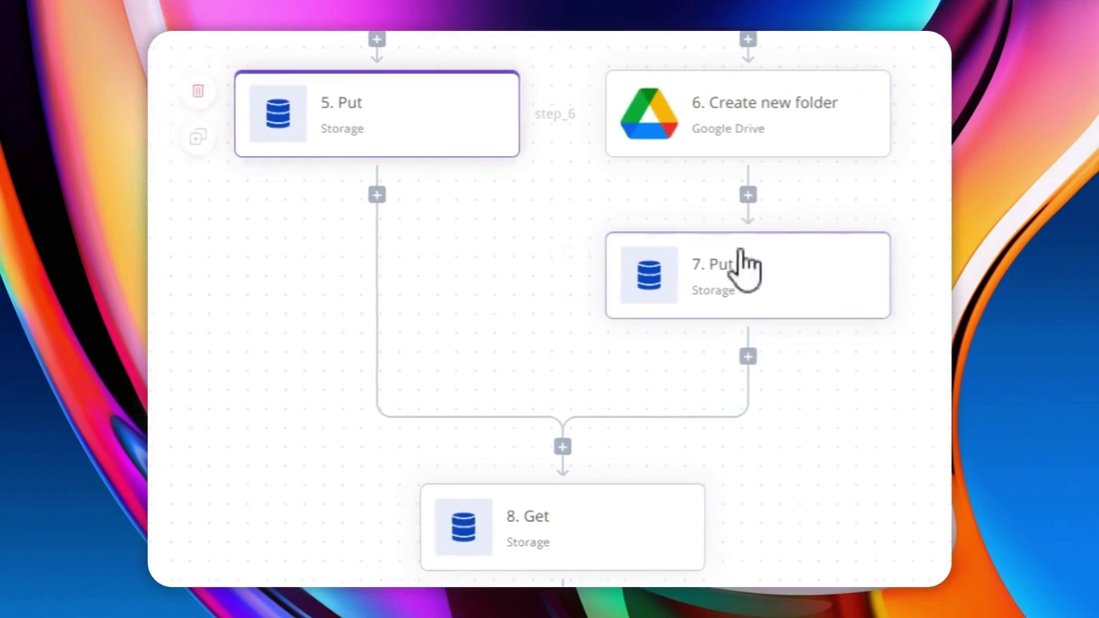
click(742, 266)
click(403, 128)
click(749, 266)
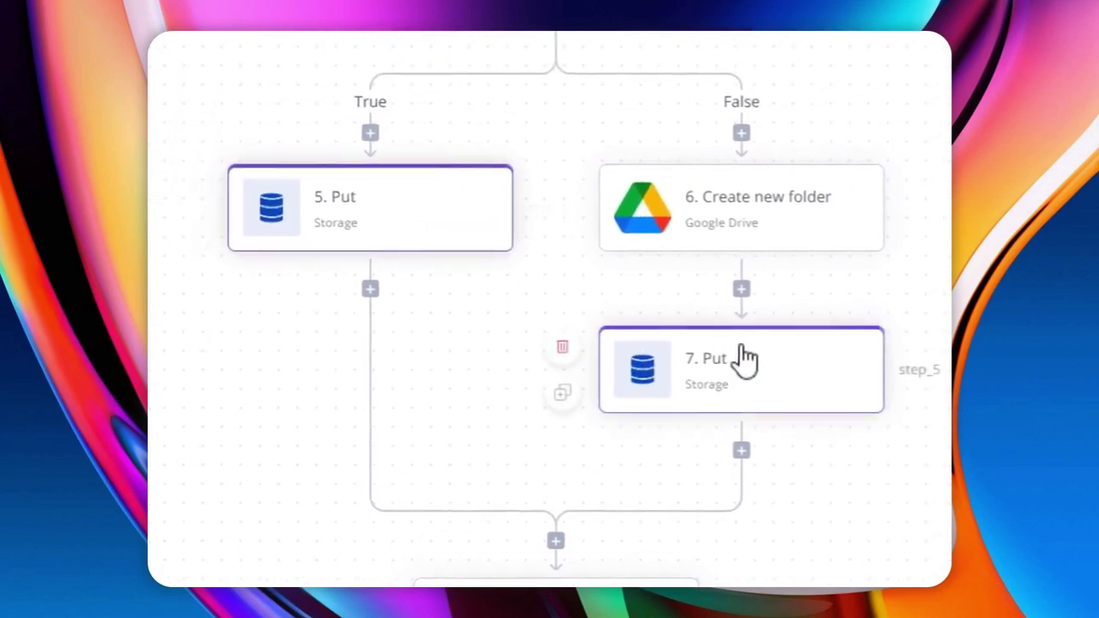
click(375, 189)
click(643, 375)
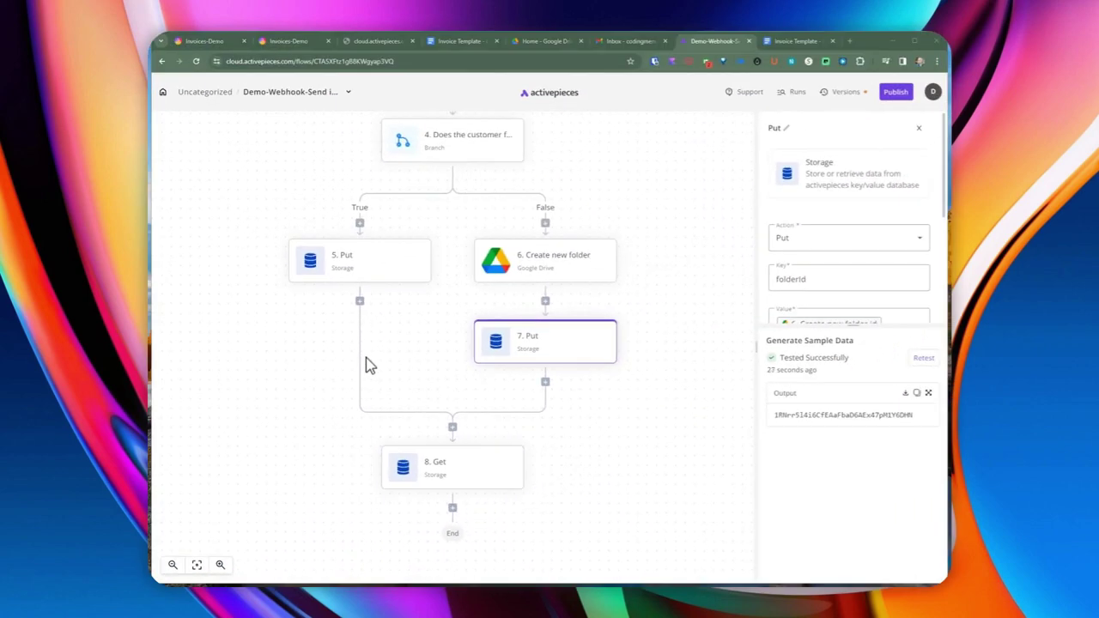
scroll(476, 493, down, 1)
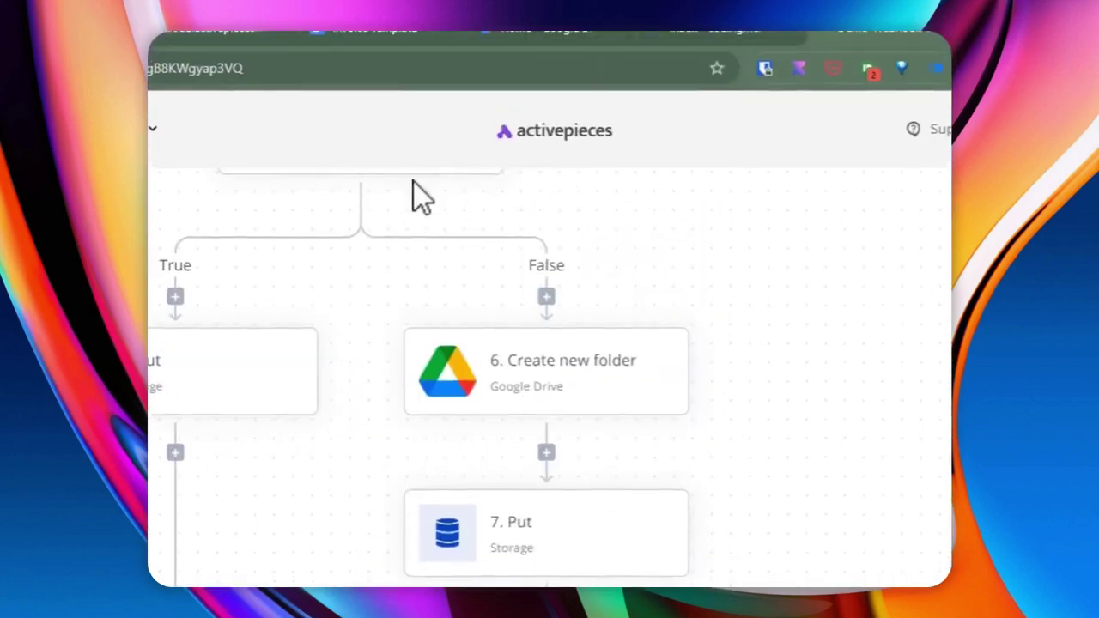
click(358, 50)
scroll(549, 309, down, 5)
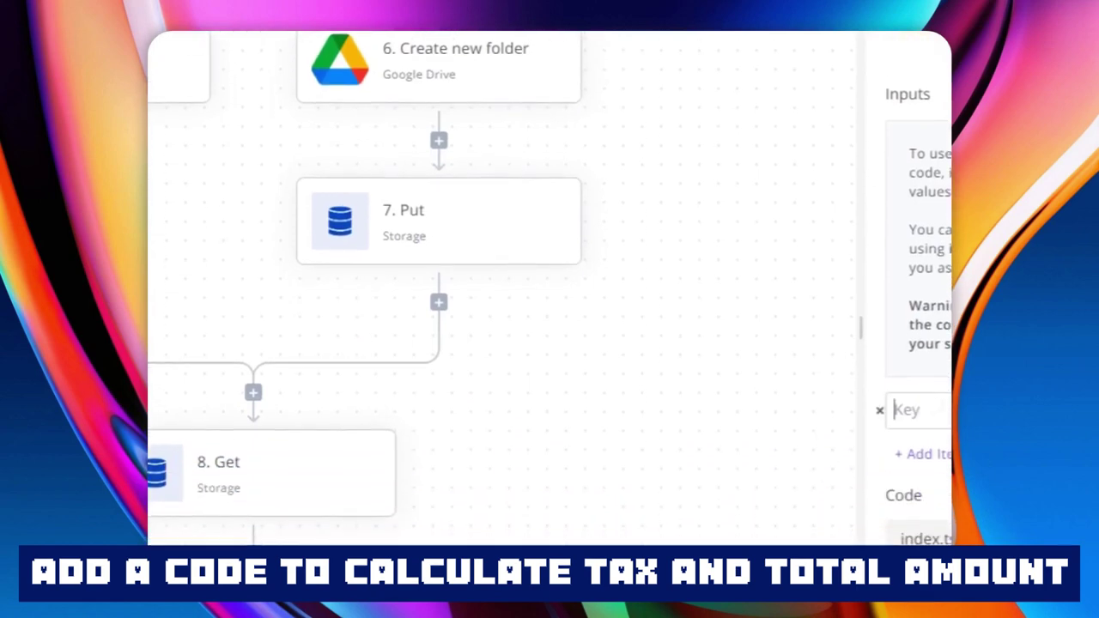
- Add Code step inputs amount and taxRate, giving taxRate the value 8.25
text(amount)
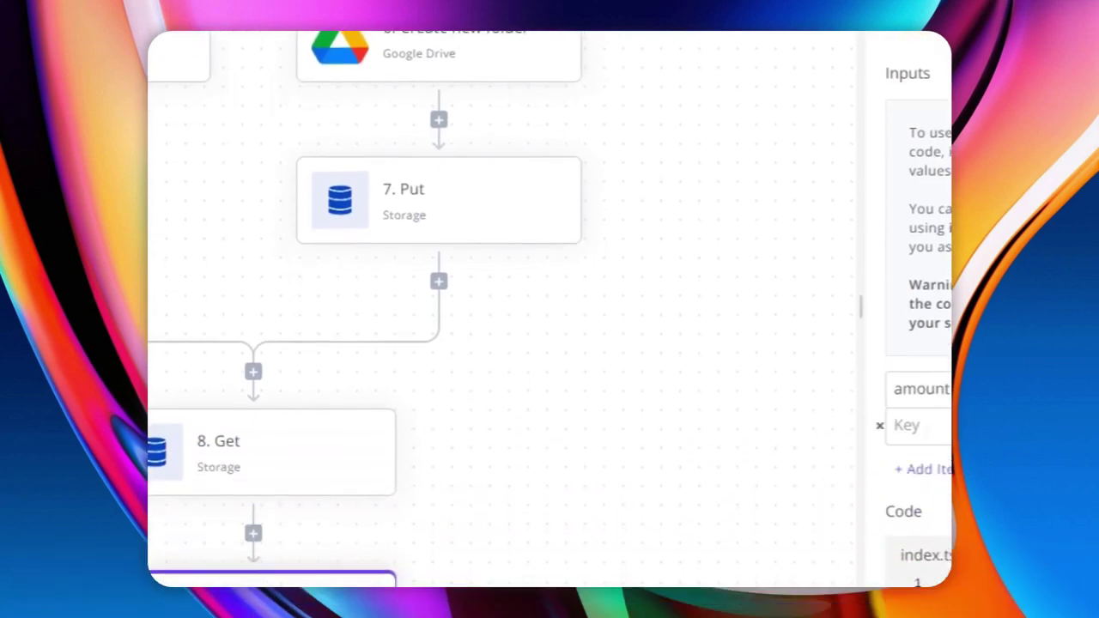
text(taxRate)
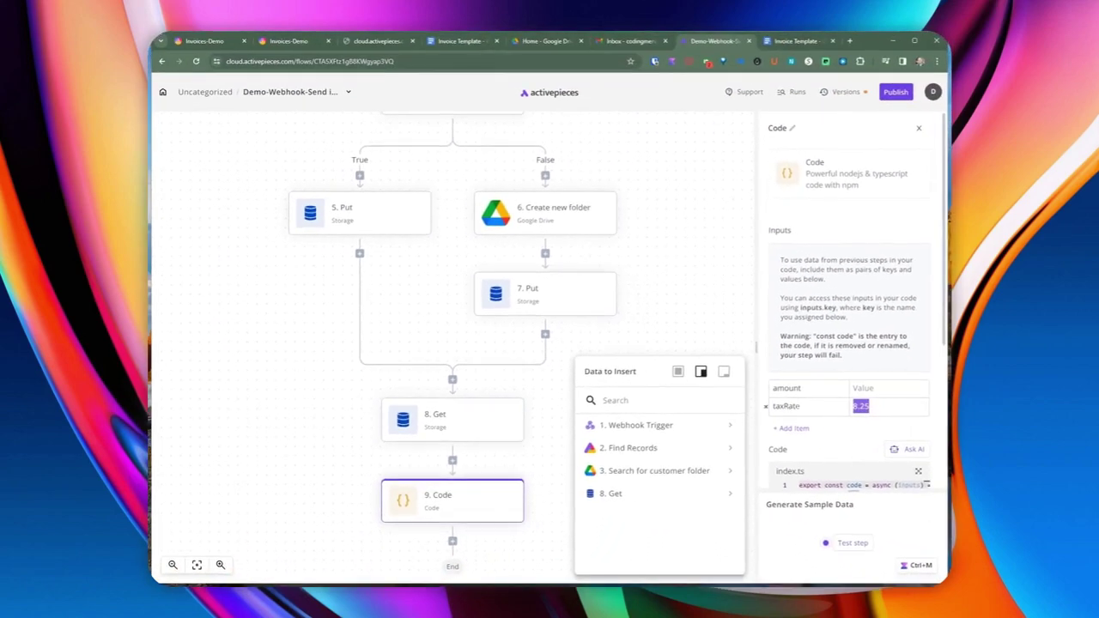
key(ctrl+a)
double_click(851, 410)
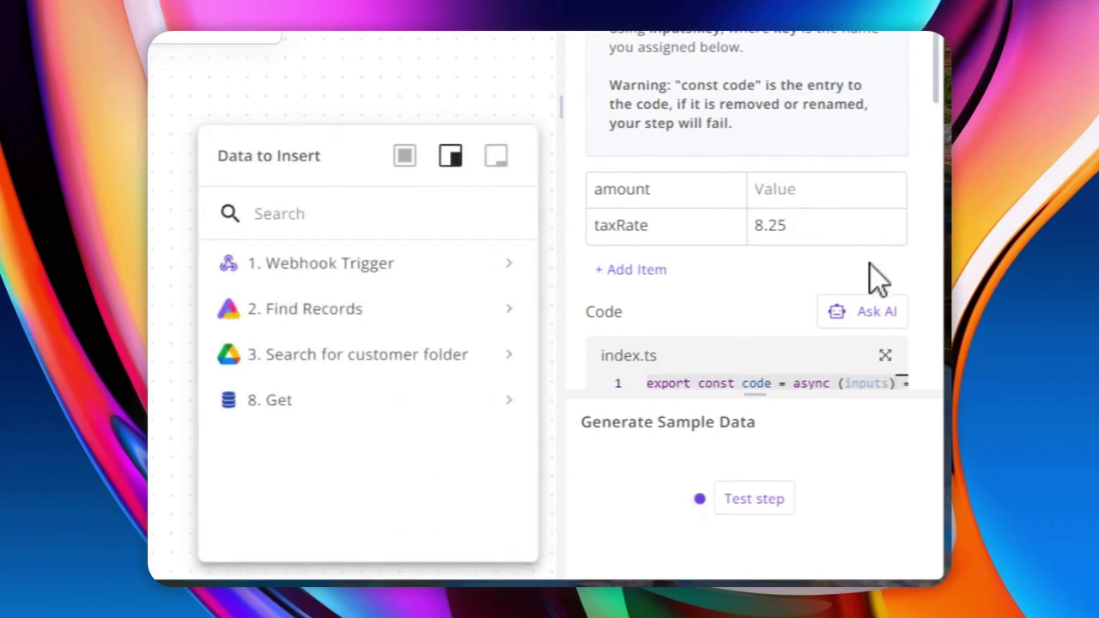
- Map amount to Find Records > data > records 0 > fields > Amount
click(509, 311)
scroll(420, 305, down, 1)
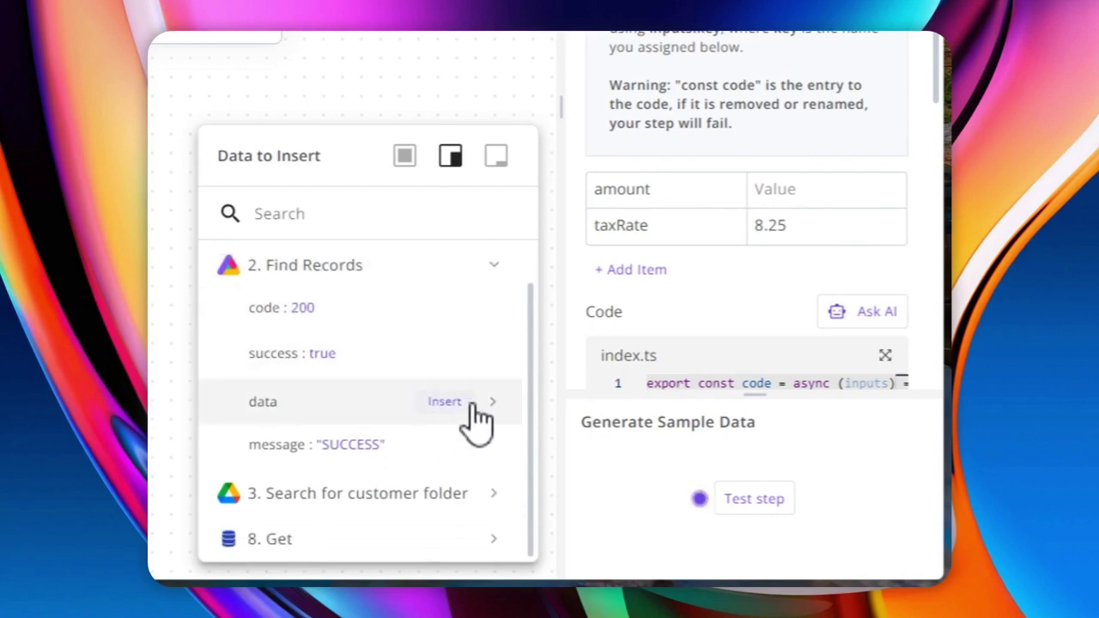
click(498, 416)
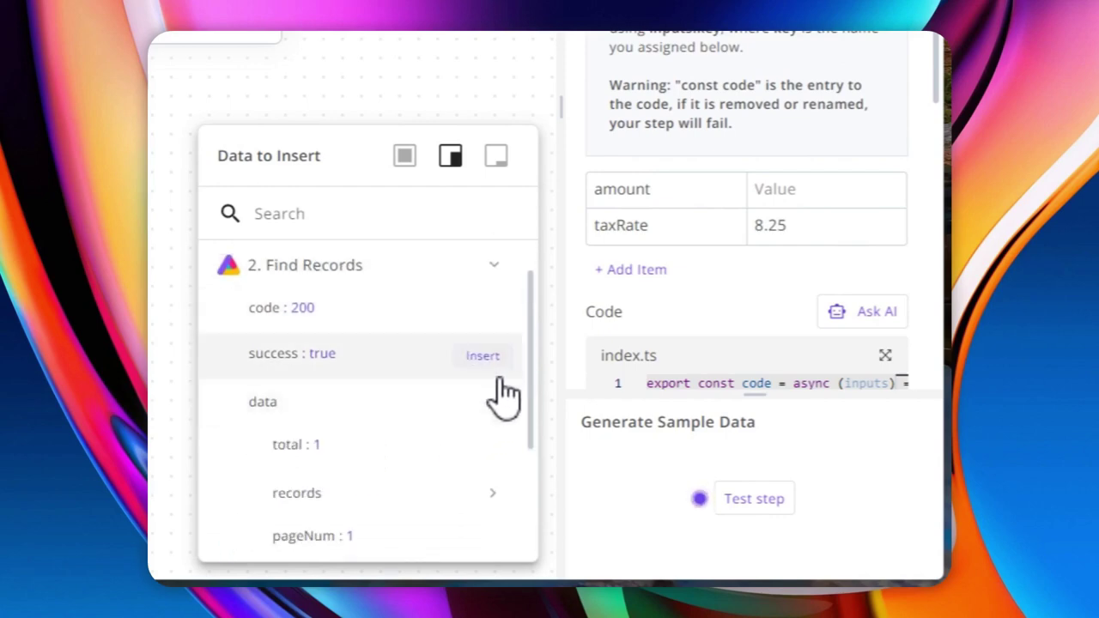
scroll(501, 397, down, 4)
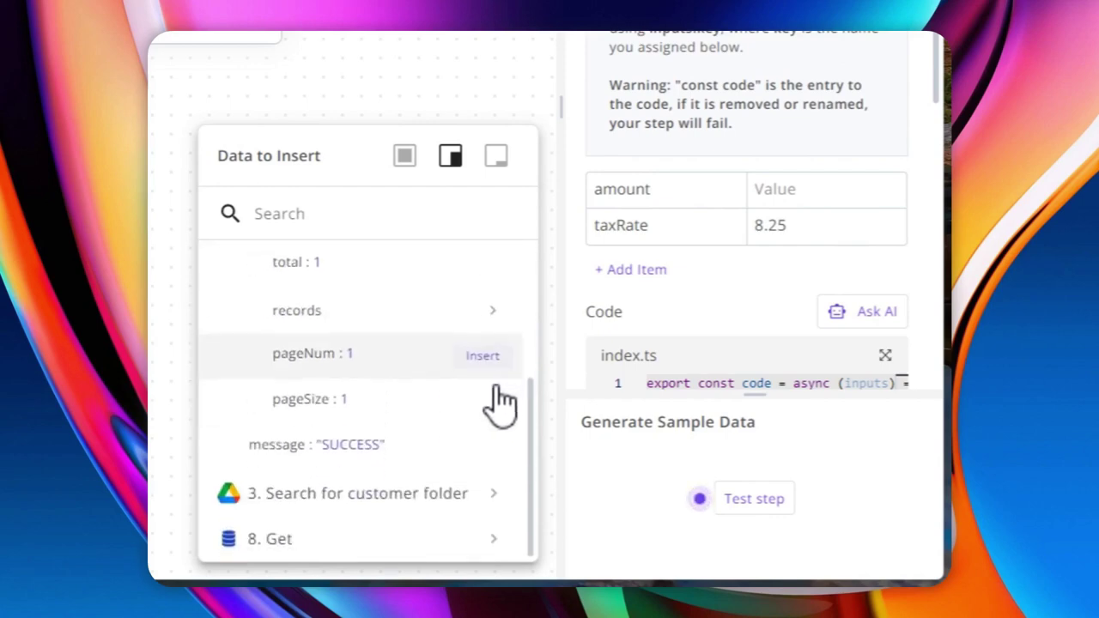
click(492, 310)
click(496, 358)
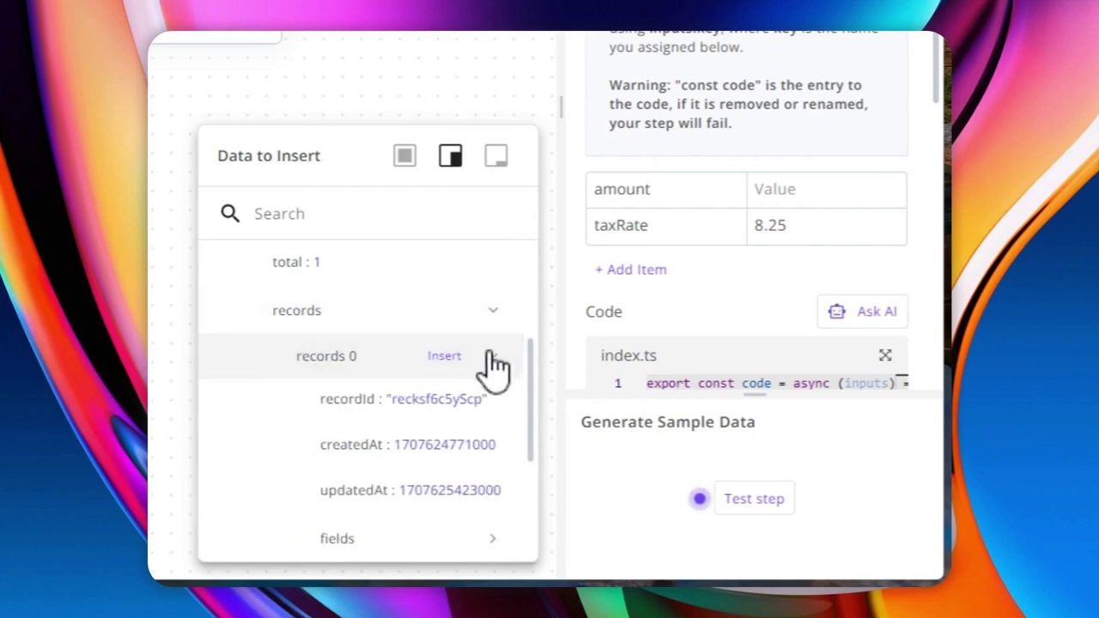
scroll(481, 372, down, 3)
click(469, 361)
scroll(419, 420, down, 2)
scroll(425, 412, down, 2)
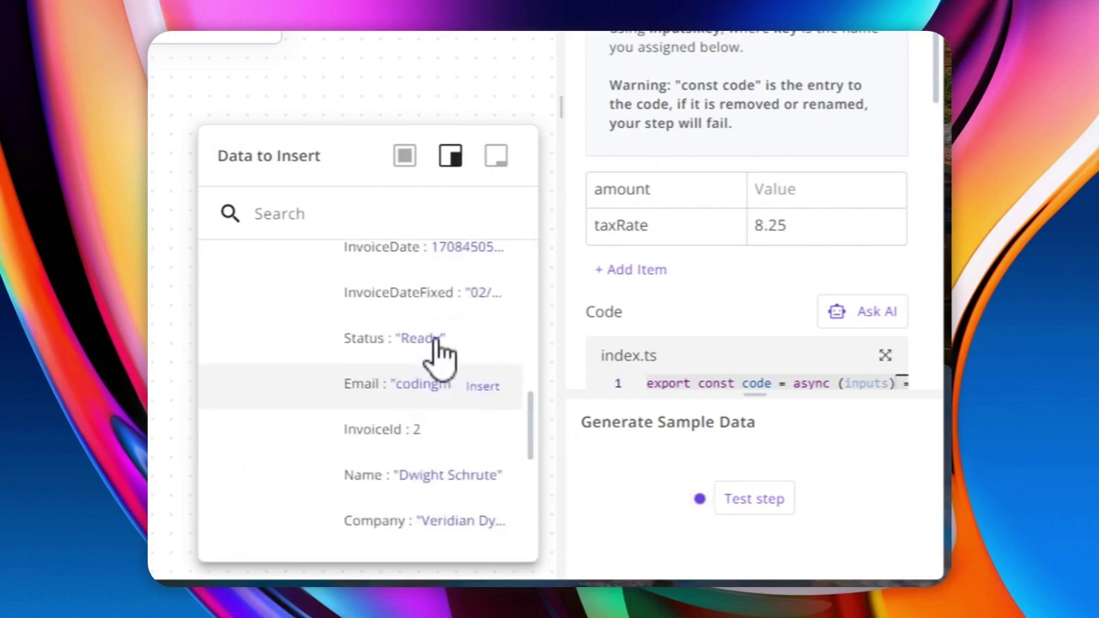
scroll(453, 412, down, 2)
scroll(453, 429, down, 2)
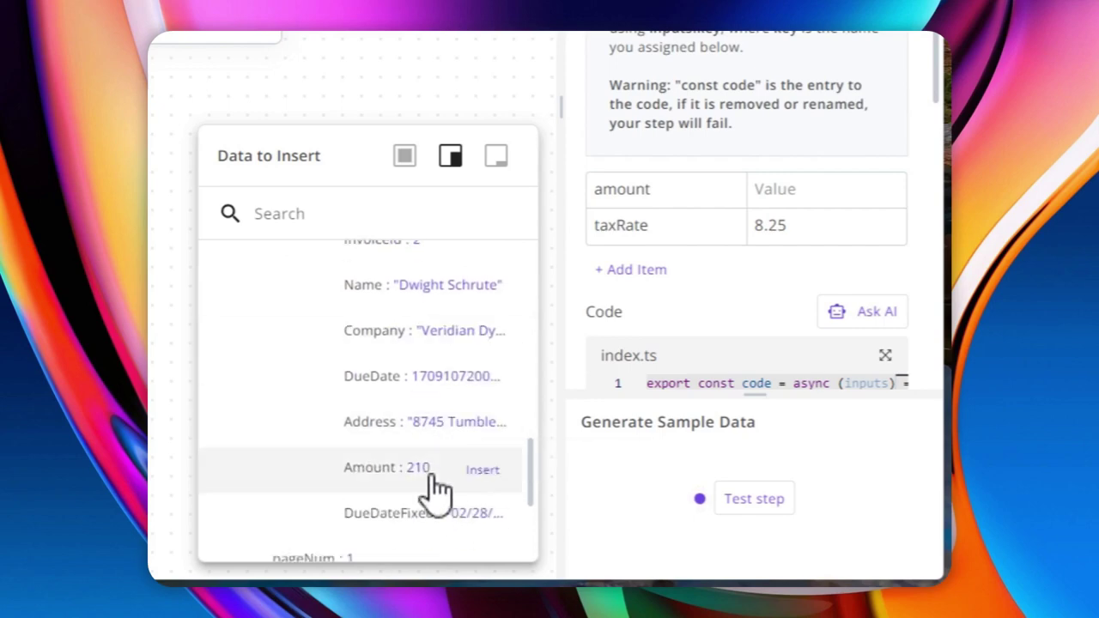
click(436, 474)
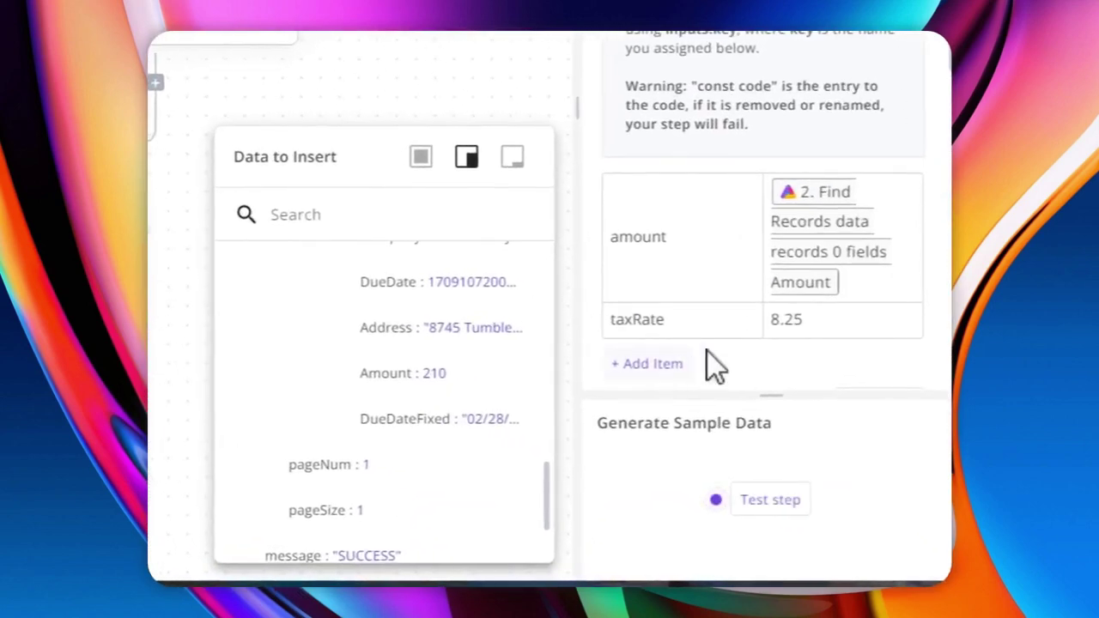
scroll(519, 377, up, 4)
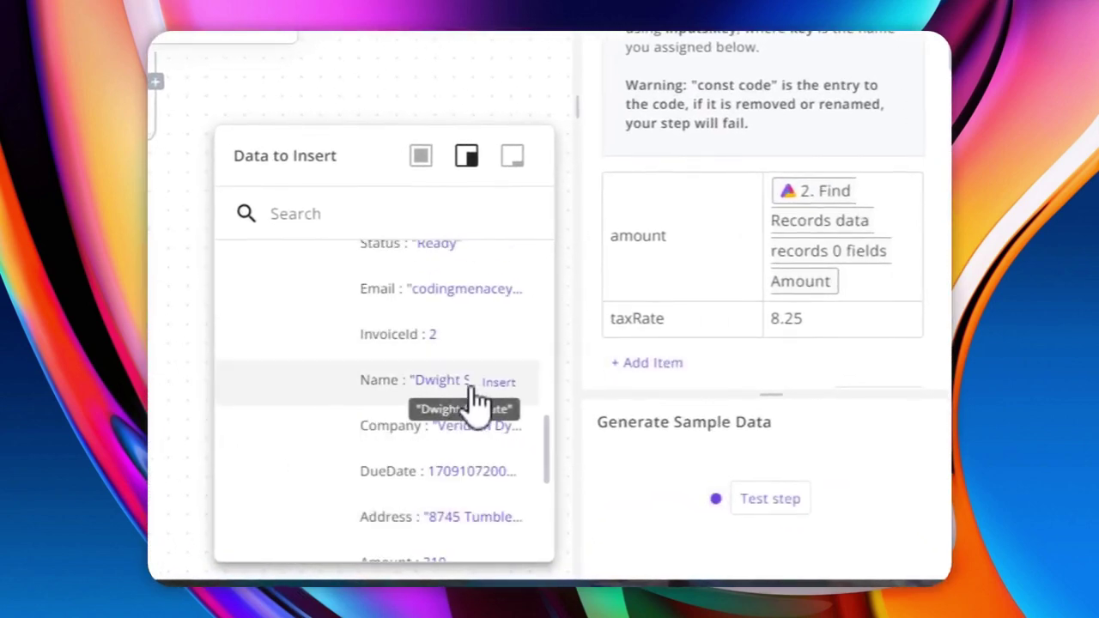
click(800, 407)
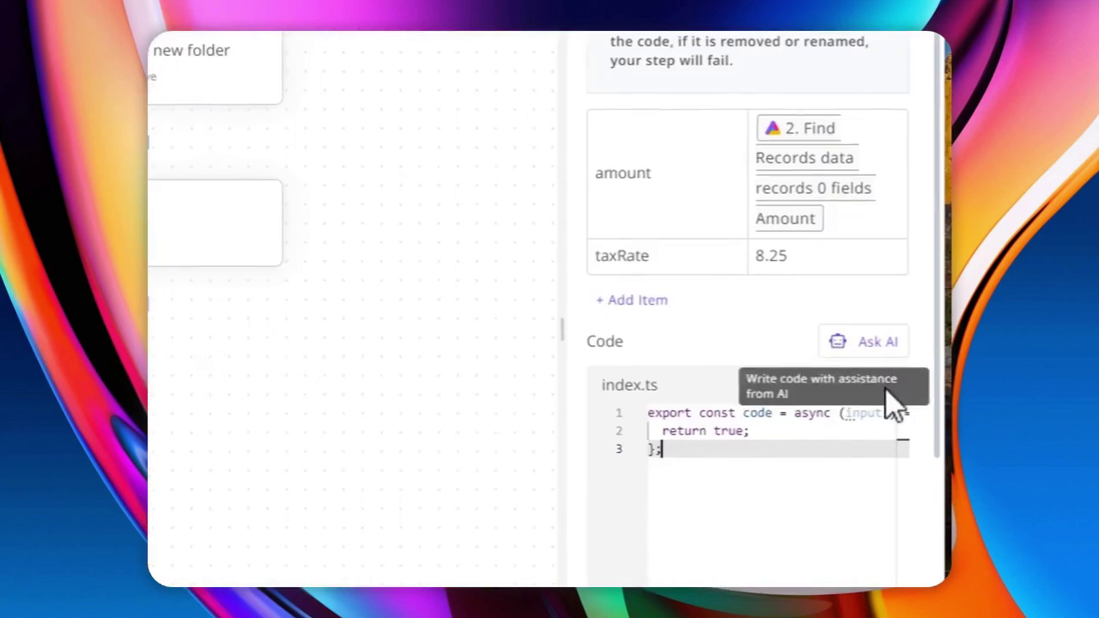
- In fullscreen index.ts, add const { amount, taxRate } = inputs; at the function's start
click(850, 397)
click(885, 387)
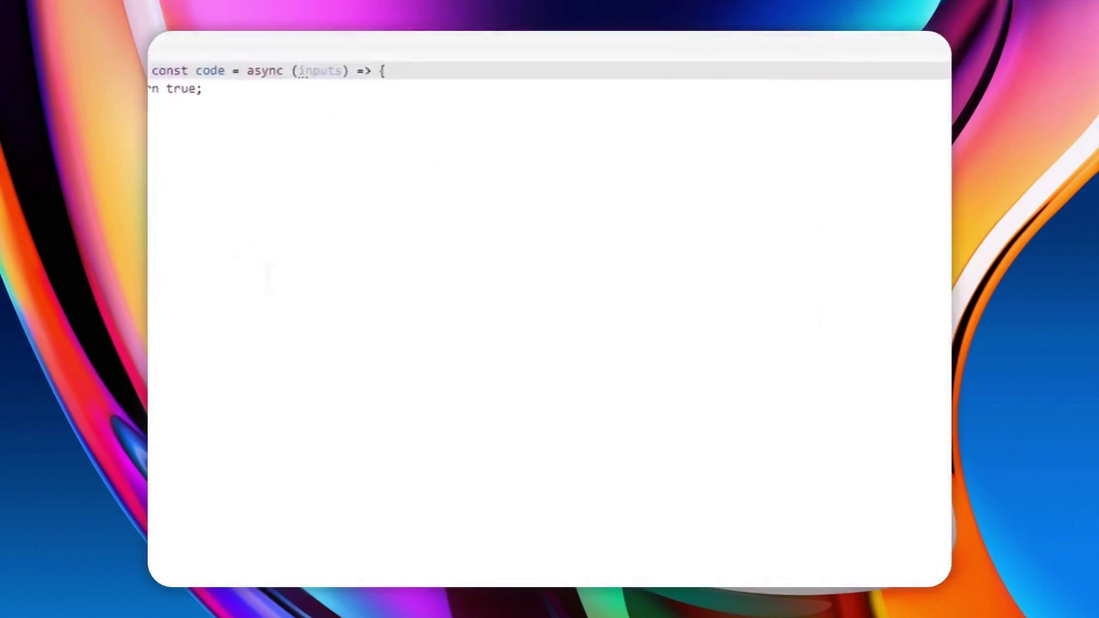
click(188, 178)
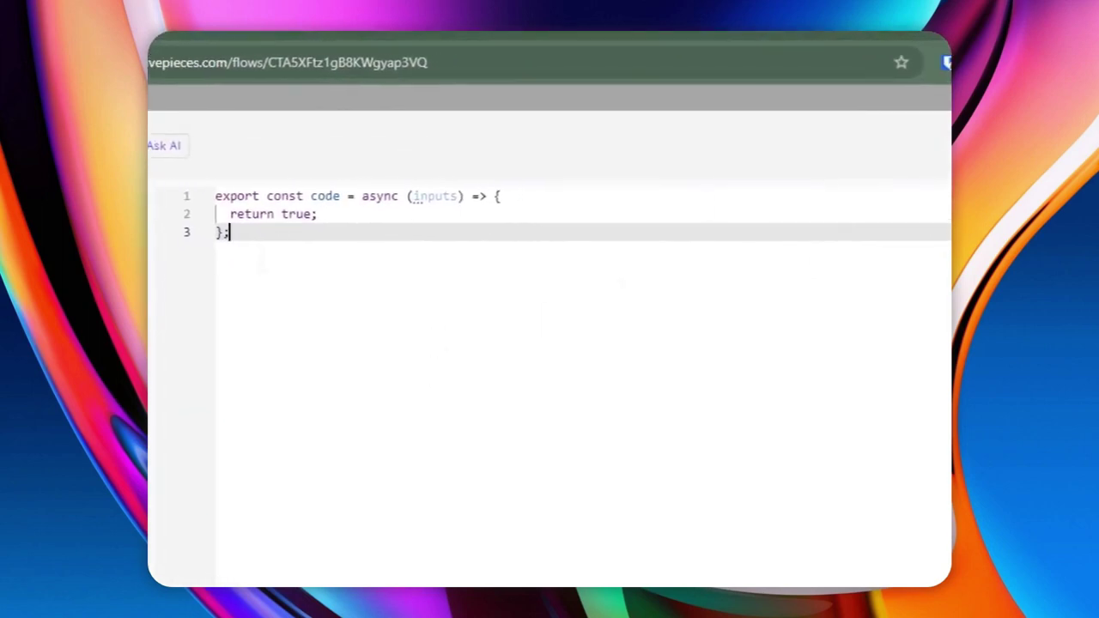
click(502, 195)
key(Return)
text(const {)
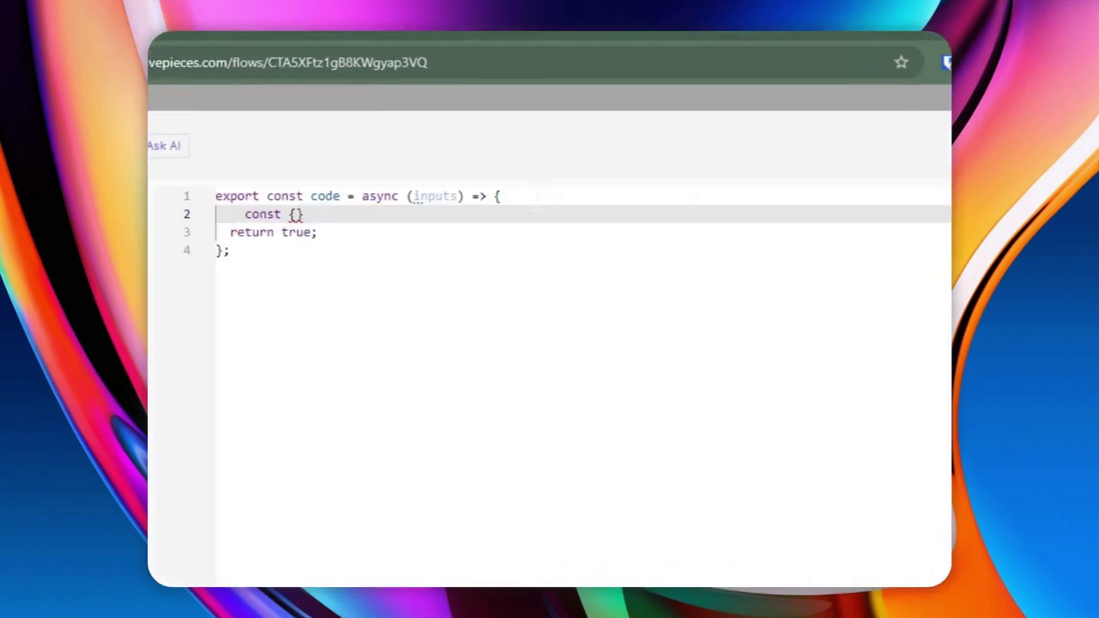
text(acc)
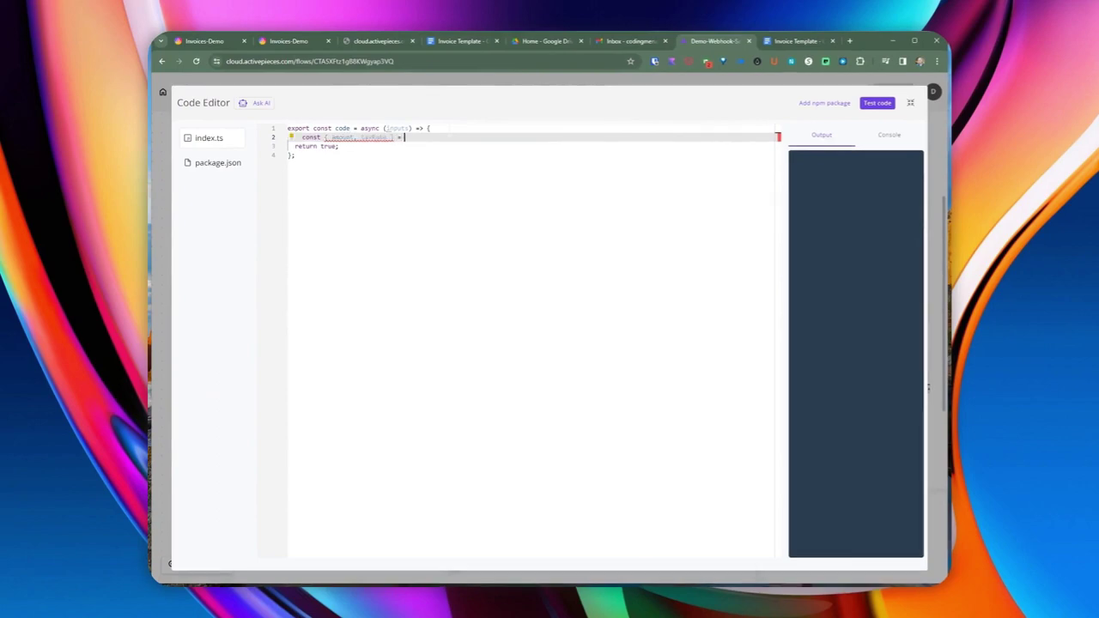
text(in)
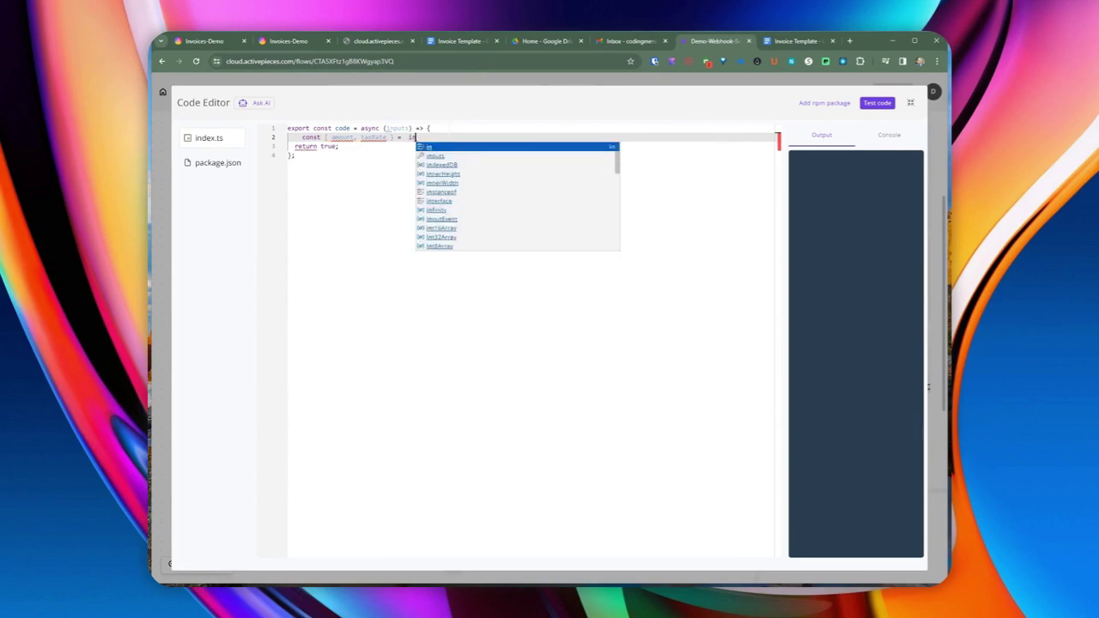
text(puts;)
key(Return)
key(Return)
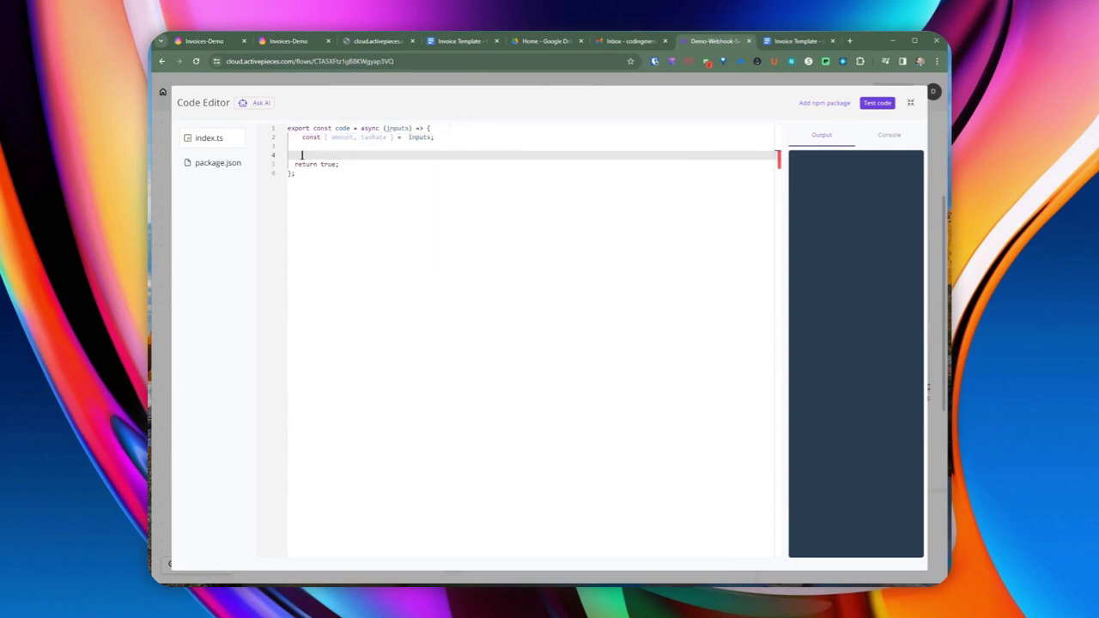
key(Down)
key(Down)
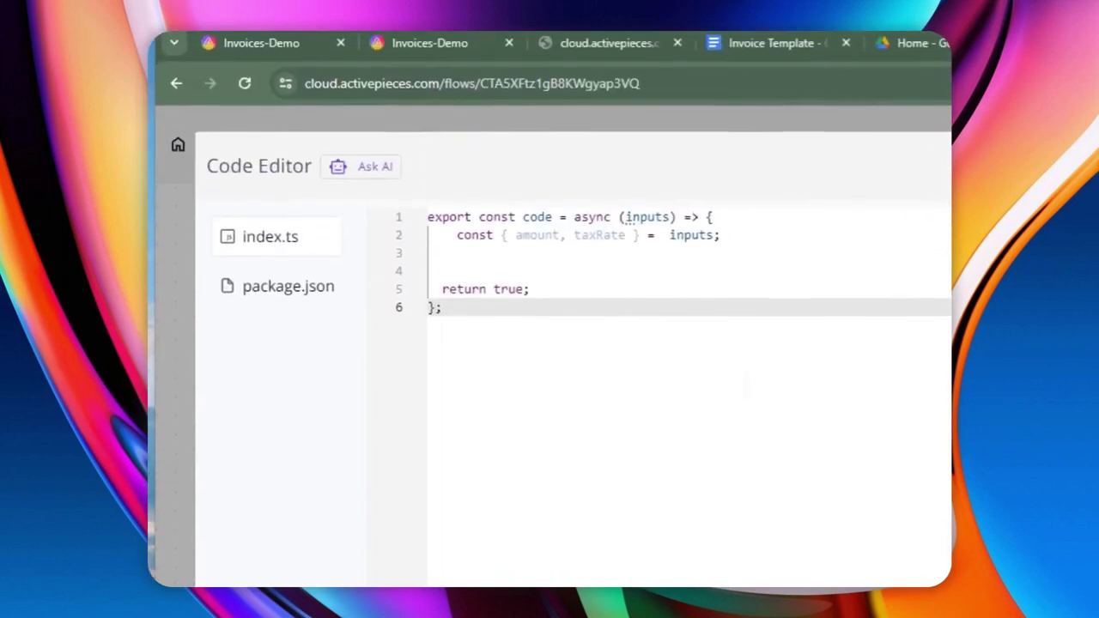
- Paste the calculateTotal helper and make the function return calculateTotal(amount, taxRate)
key(Return)
key(Return)
text(function calculateTotal(amount, taxRate) {     const tax = (amount * taxRate / 100);     const total = amount + tax;     return {         total: total.toFixed(2),         tax: tax.toFixed(2)     }; })
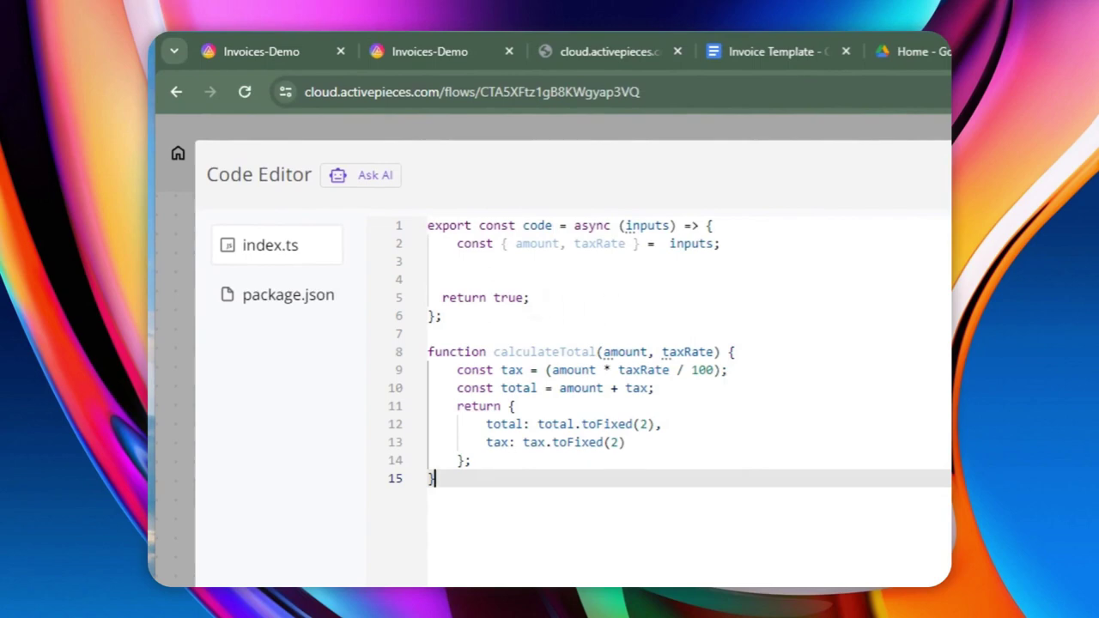
double_click(508, 297)
text(ca)
key(Return)
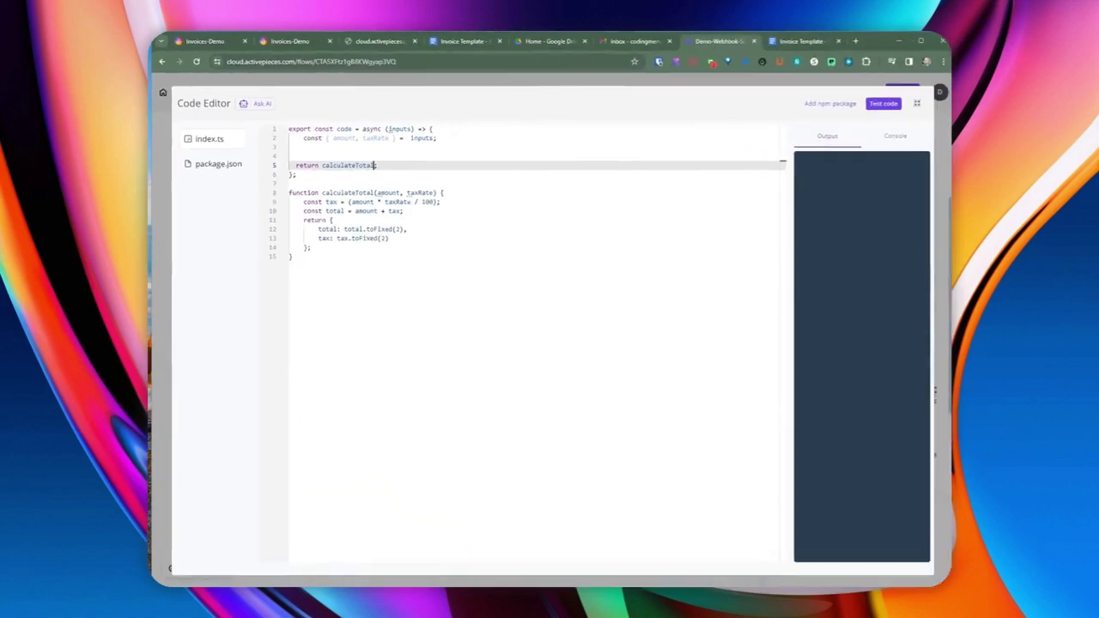
text(()
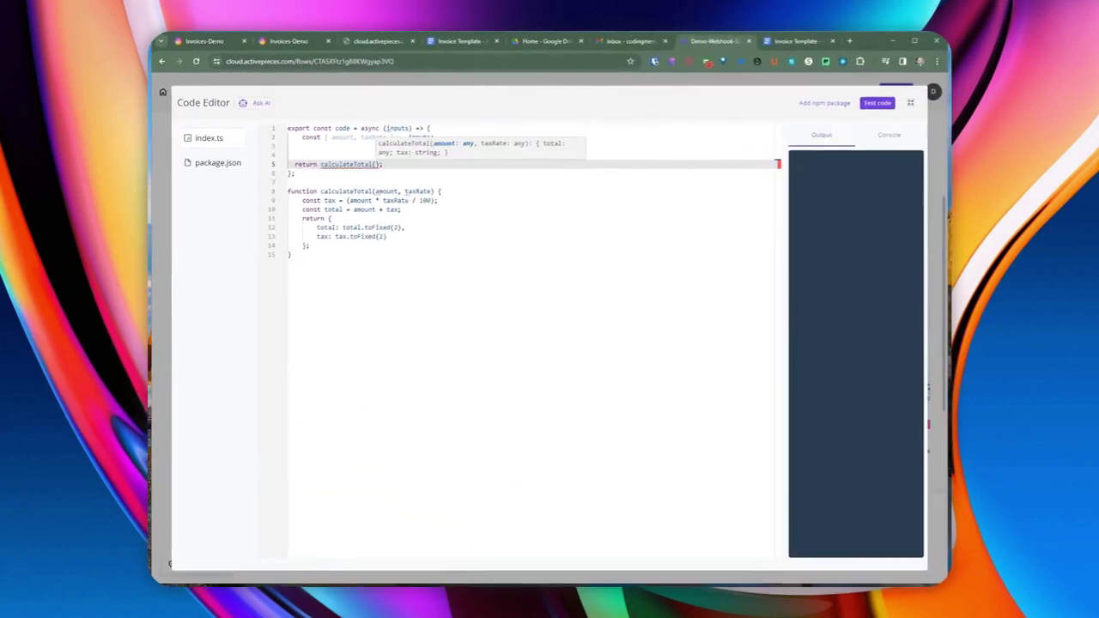
text(amount, taxRate)
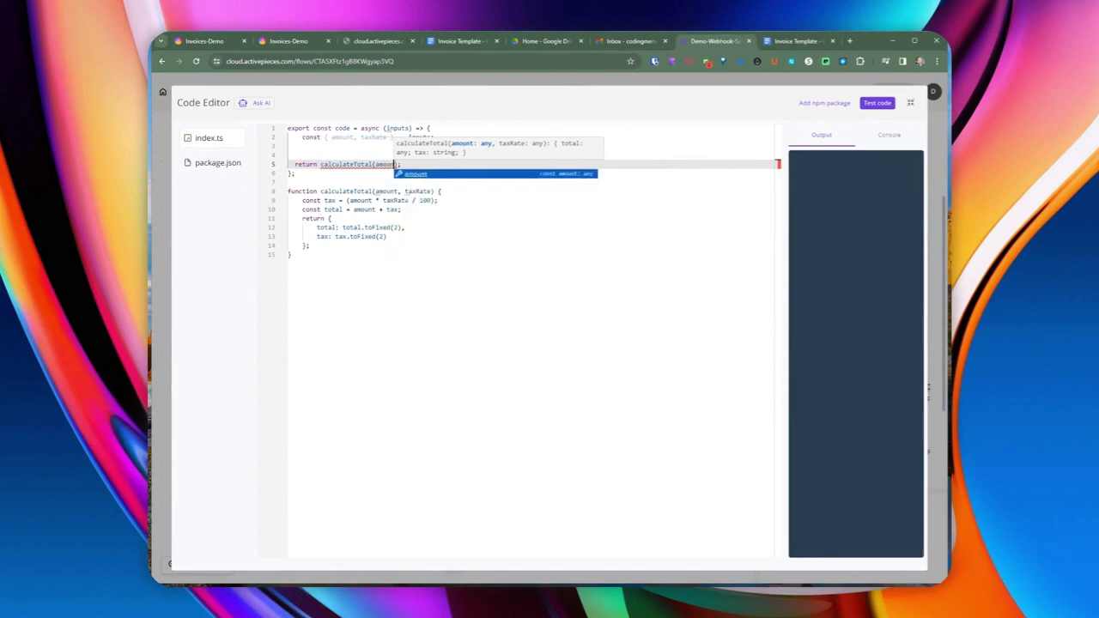
key(Up)
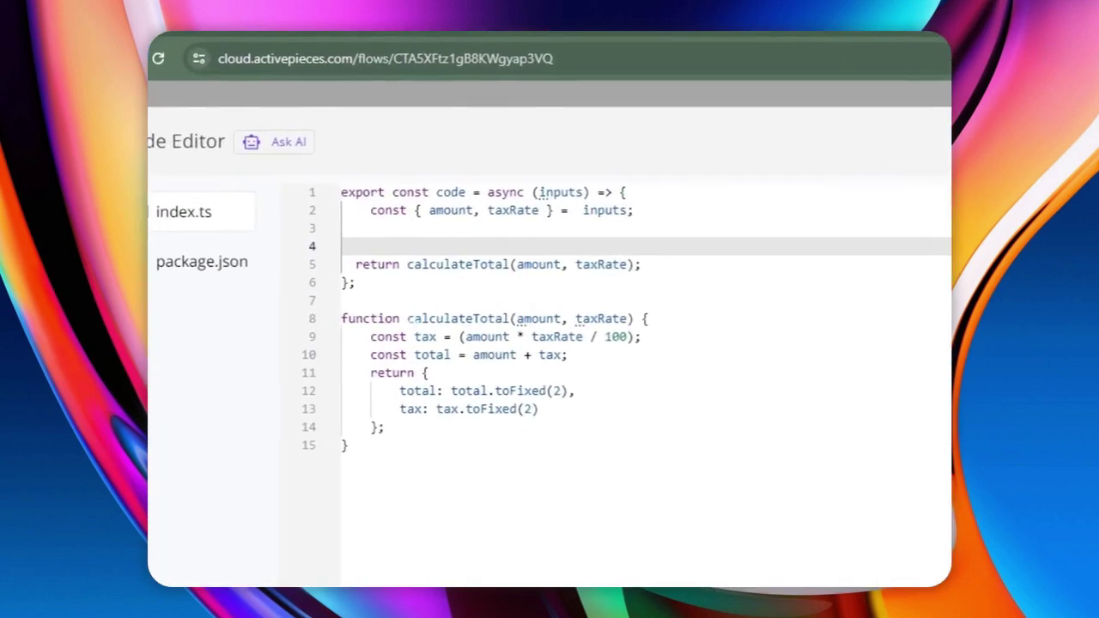
- Walk through the tax formula on line 9 and the total = amount + tax line
drag(415, 337, 457, 337)
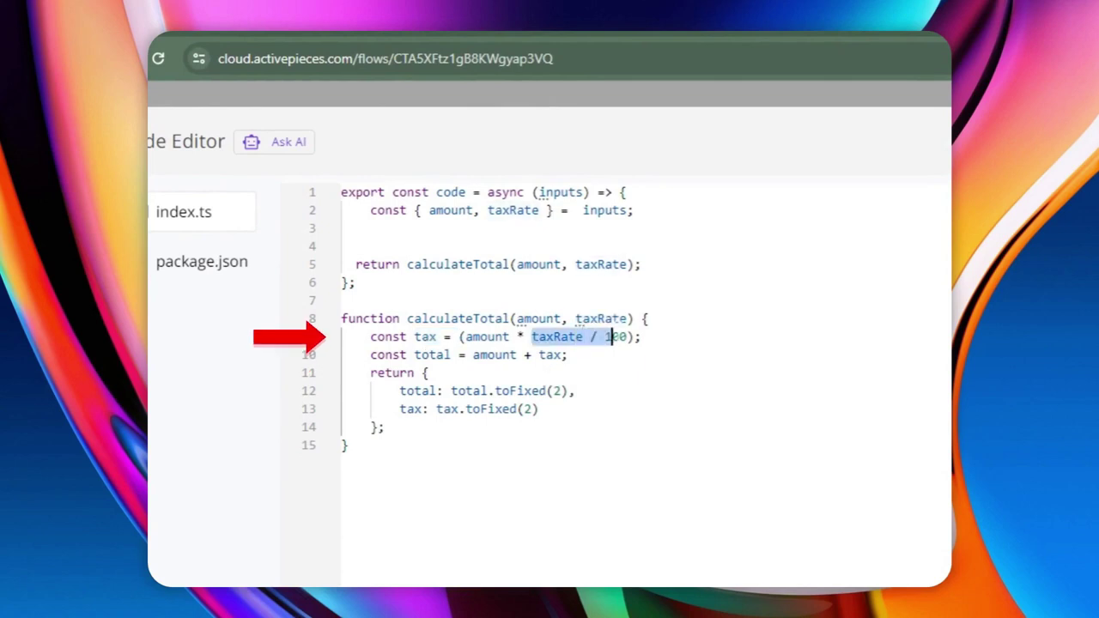
click(537, 337)
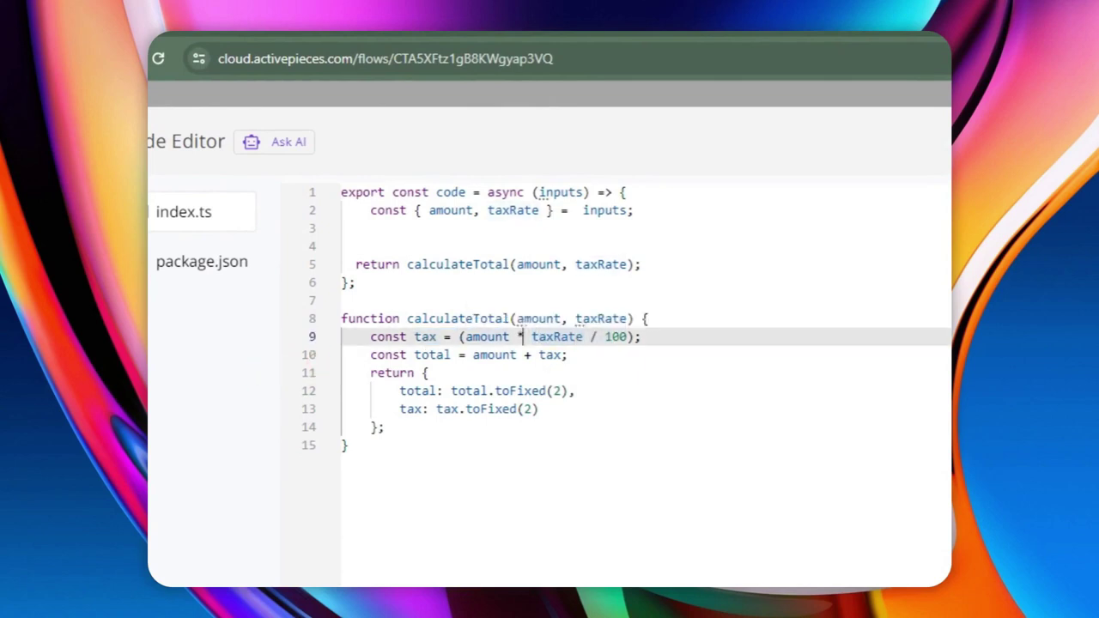
drag(527, 337, 481, 336)
click(415, 337)
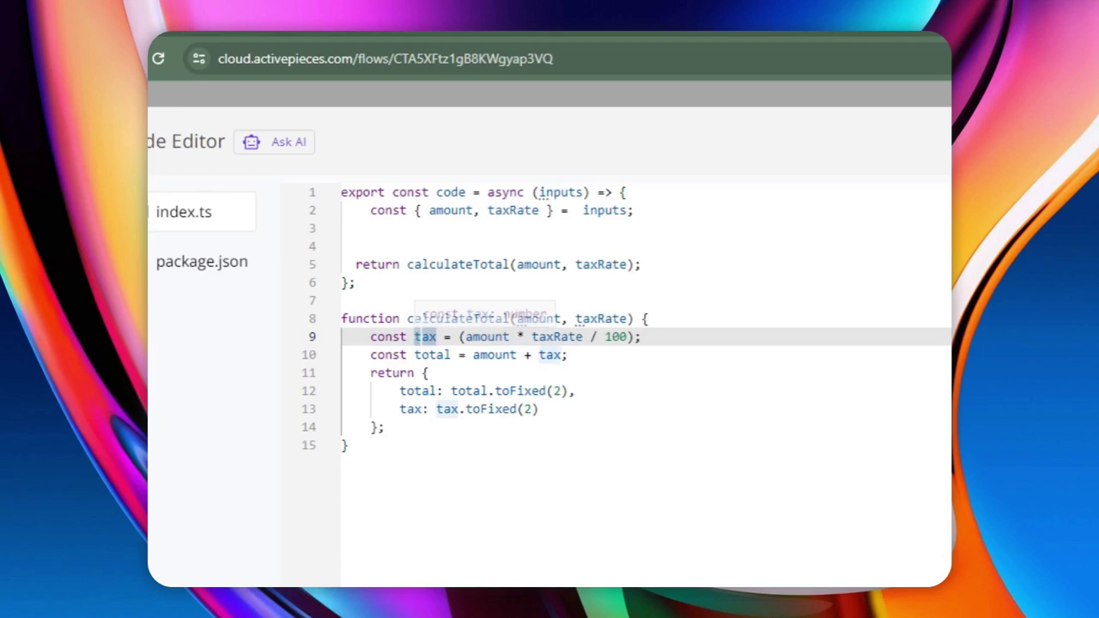
click(448, 354)
click(483, 355)
click(543, 355)
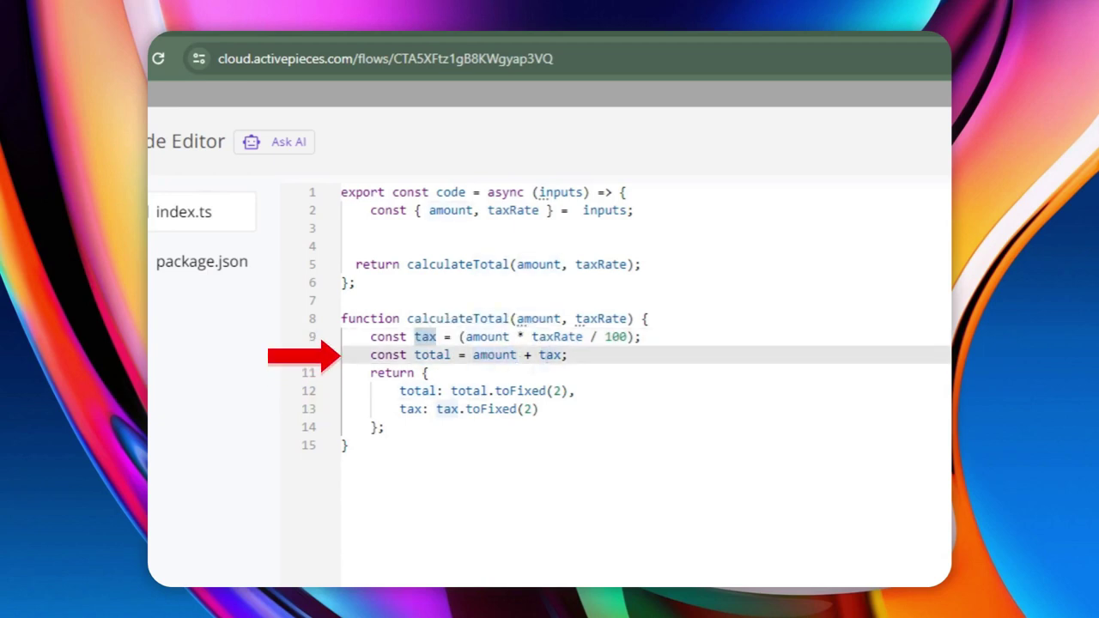
click(416, 336)
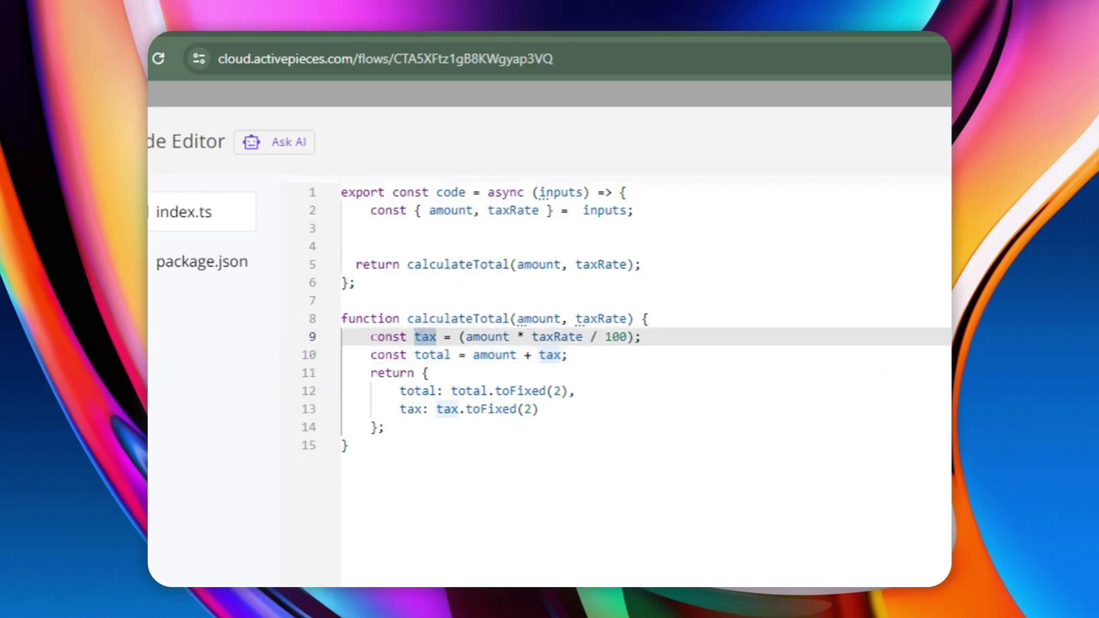
drag(370, 336, 487, 336)
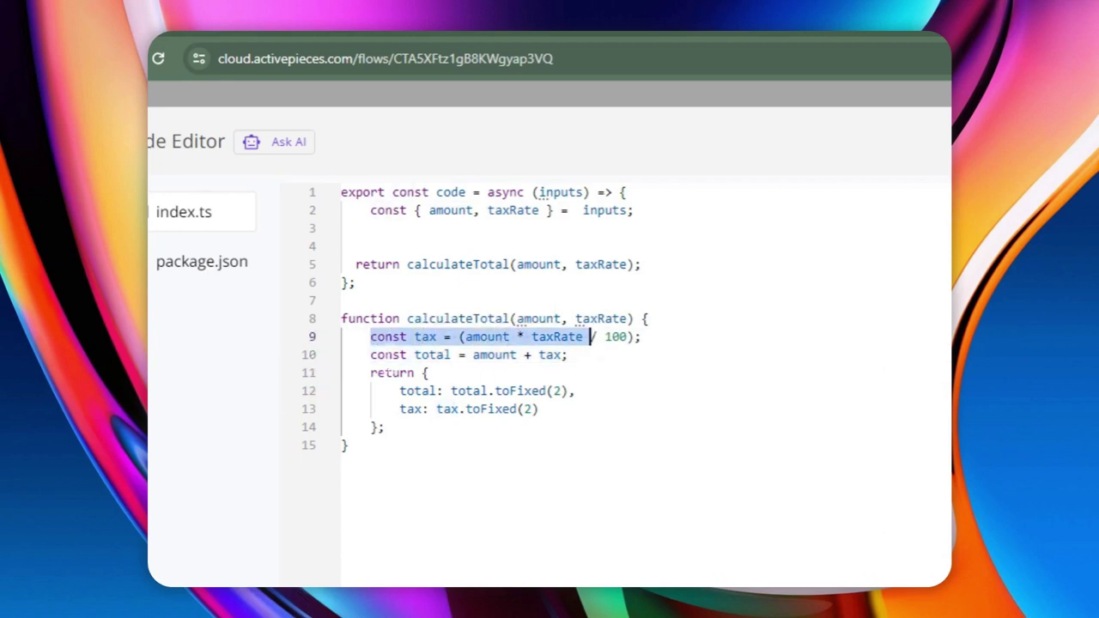
drag(370, 355, 502, 355)
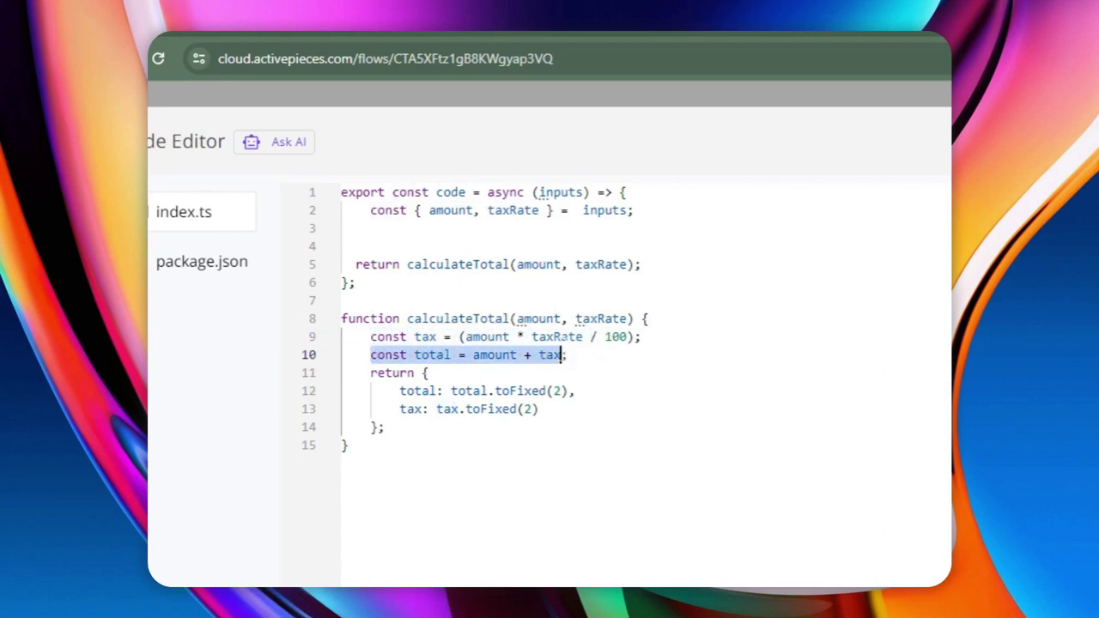
- Highlight the returned total and tax fixed to two decimals, then run Test Code
click(487, 390)
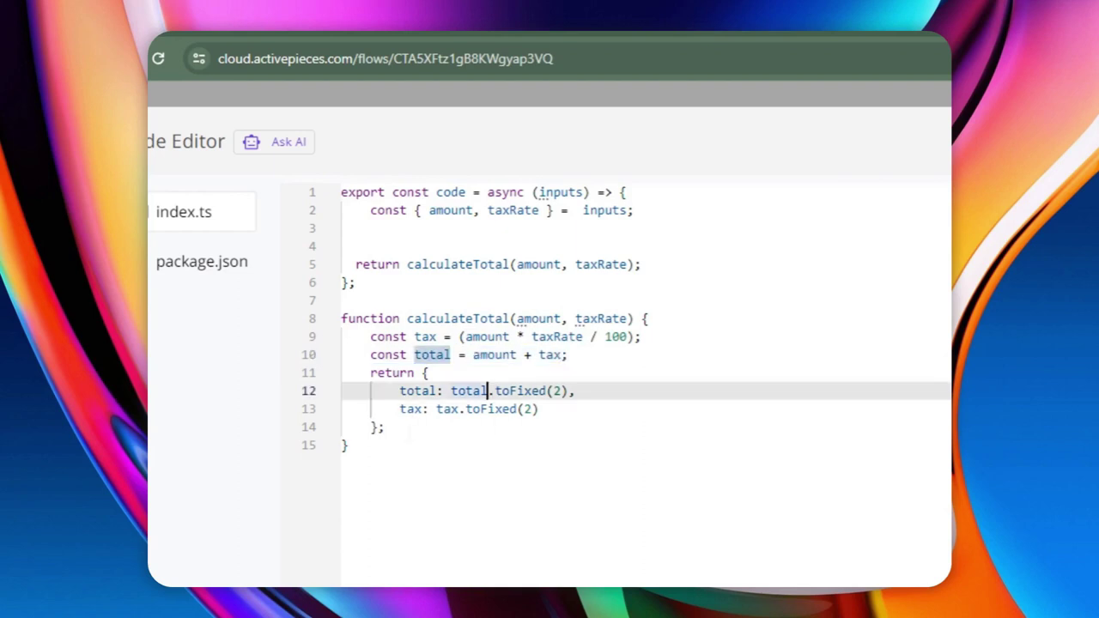
drag(356, 373, 385, 426)
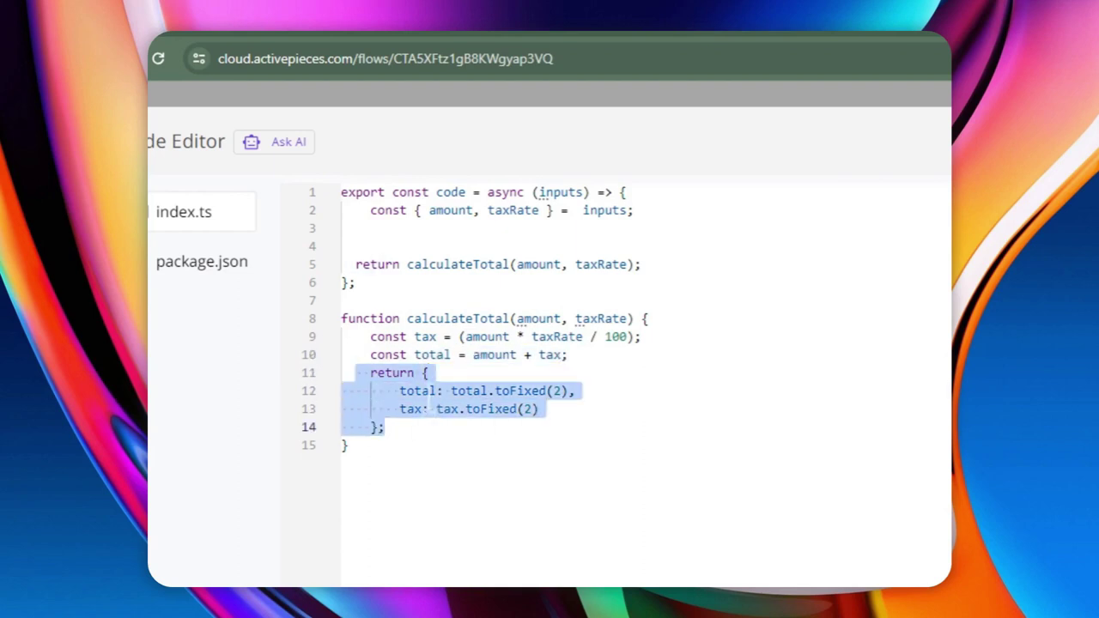
click(418, 390)
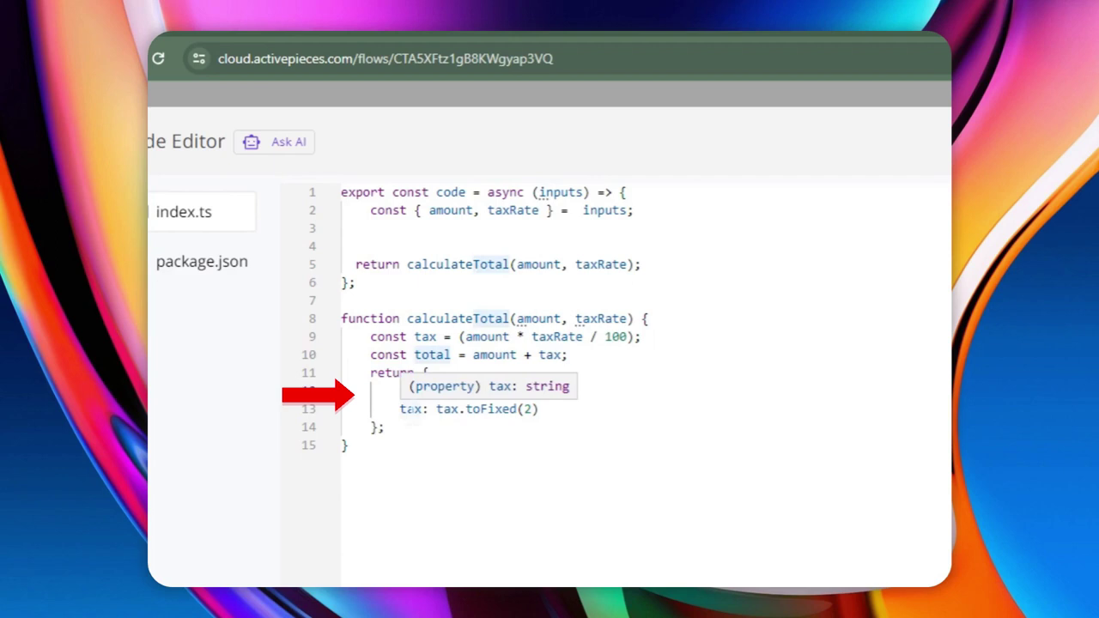
key(Down)
key(Down)
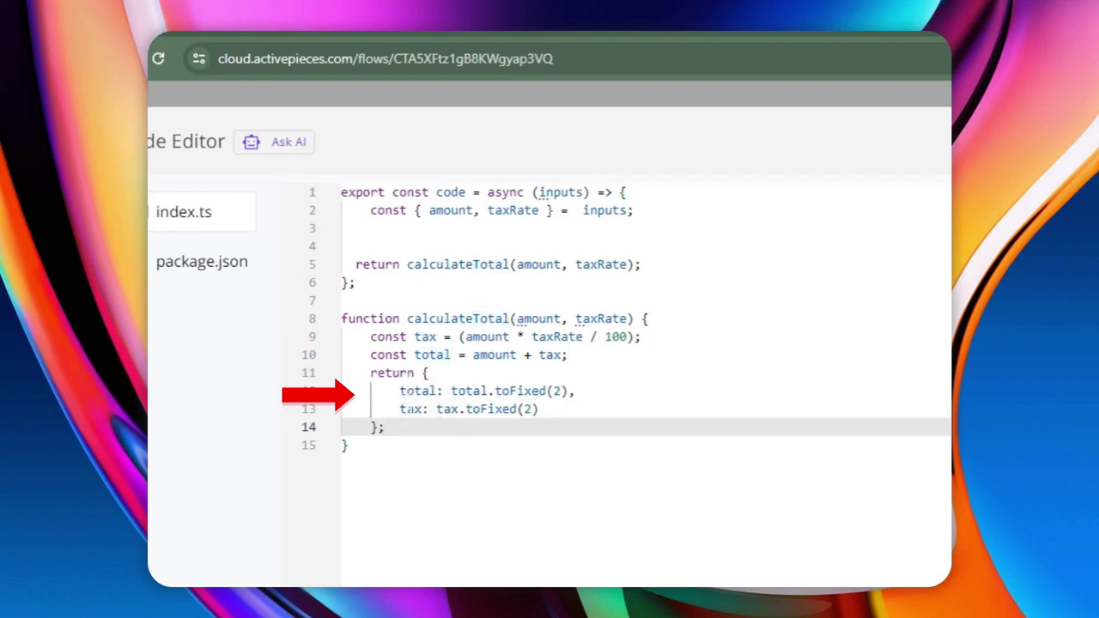
double_click(410, 409)
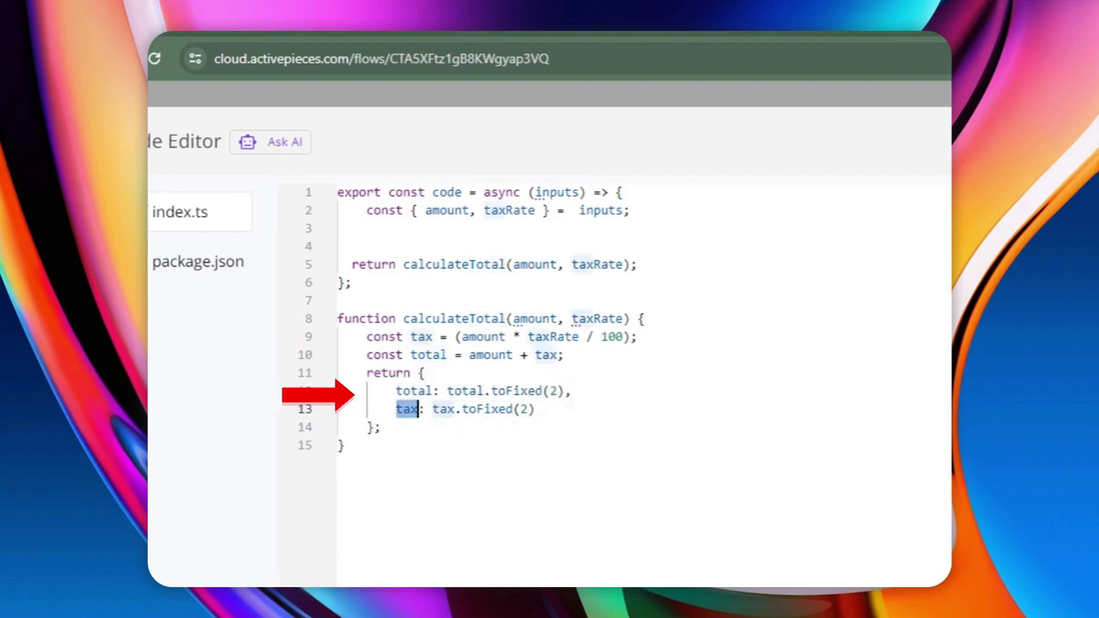
drag(564, 390, 486, 390)
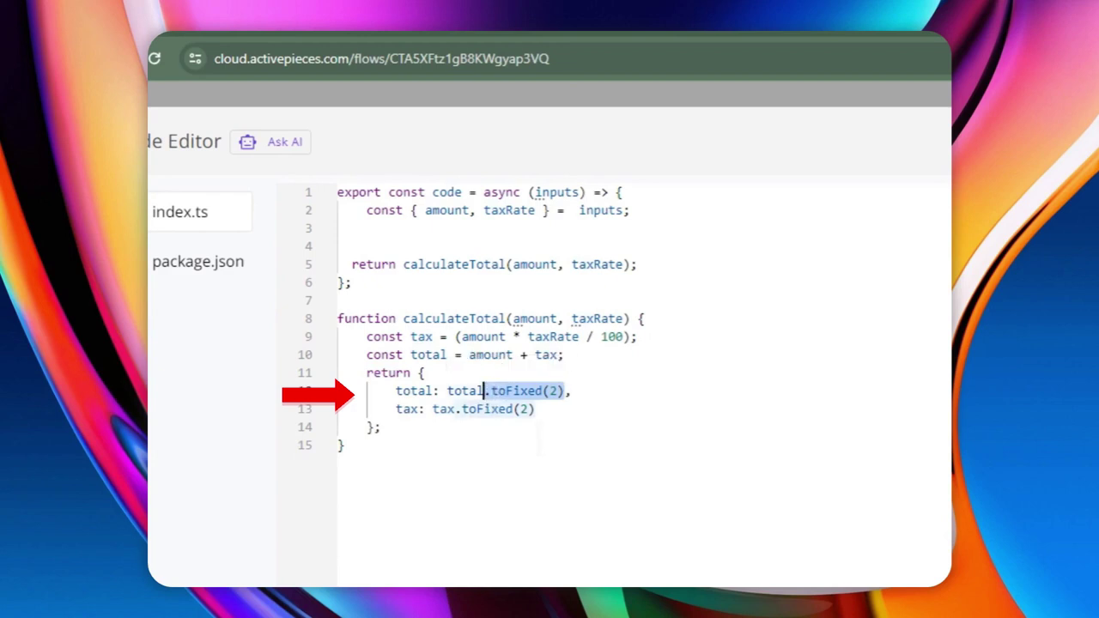
click(515, 245)
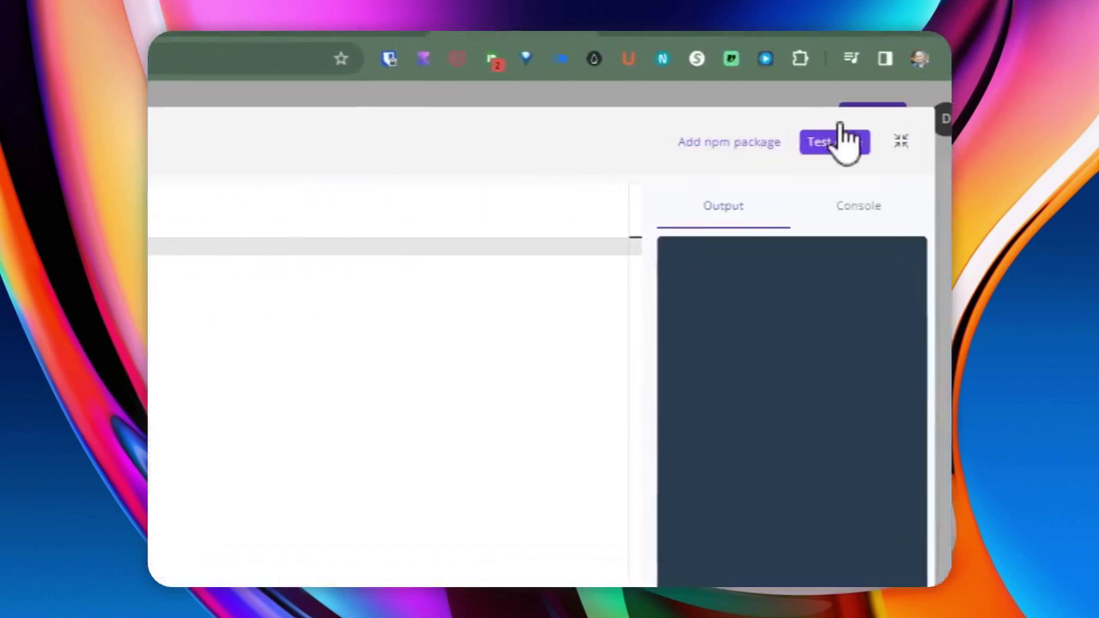
- Exit the fullscreen editor, check output total 227.32 and tax 17.32, and start adding a step
click(911, 141)
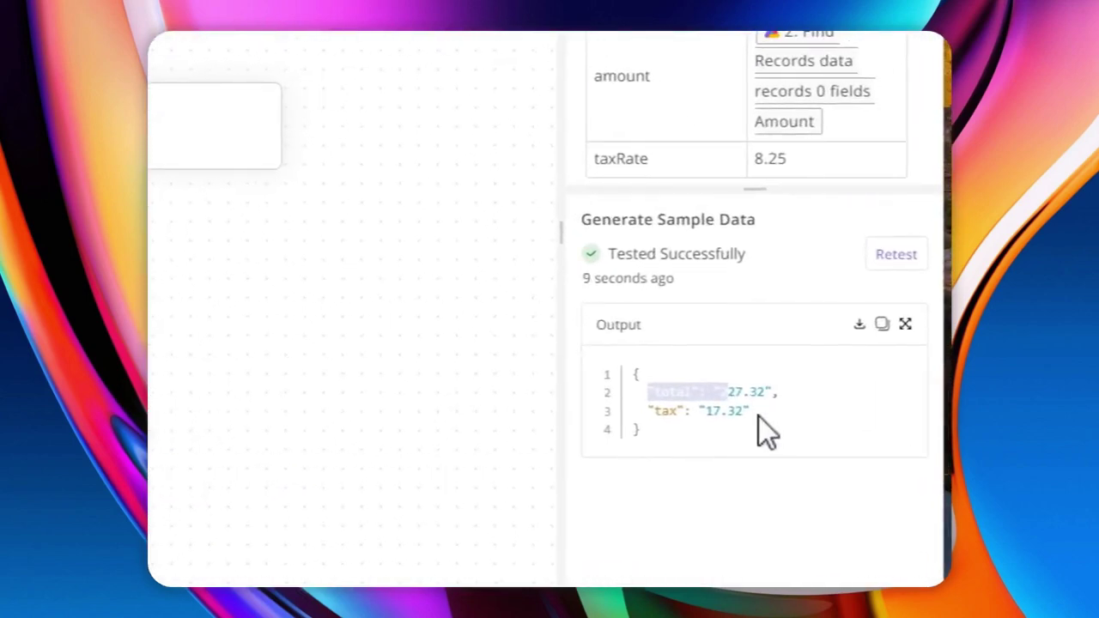
drag(750, 412, 683, 411)
click(705, 425)
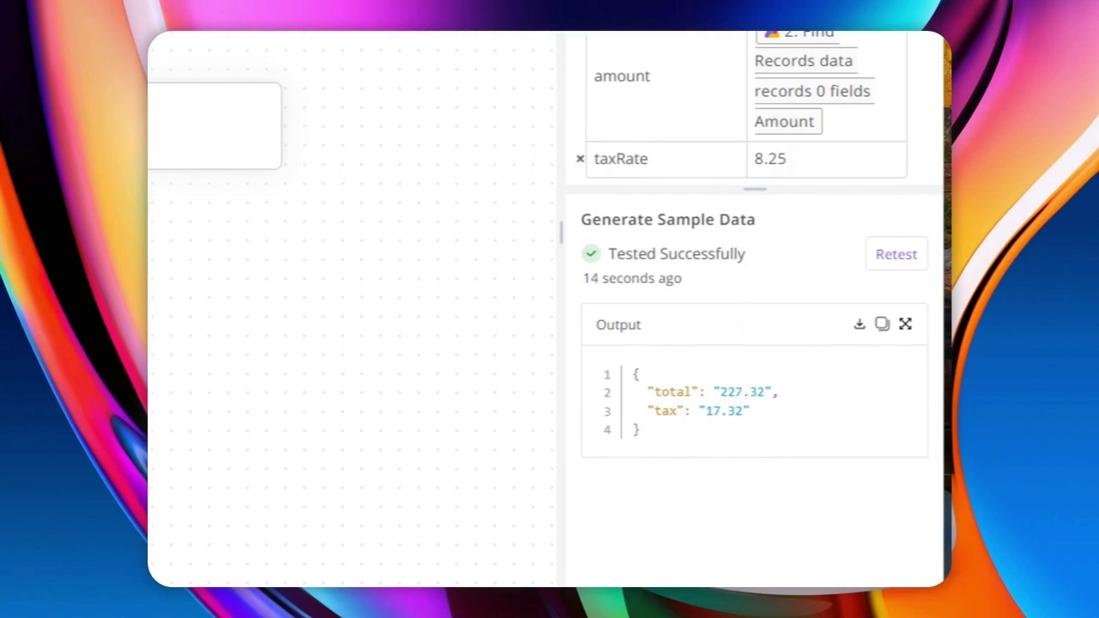
click(294, 564)
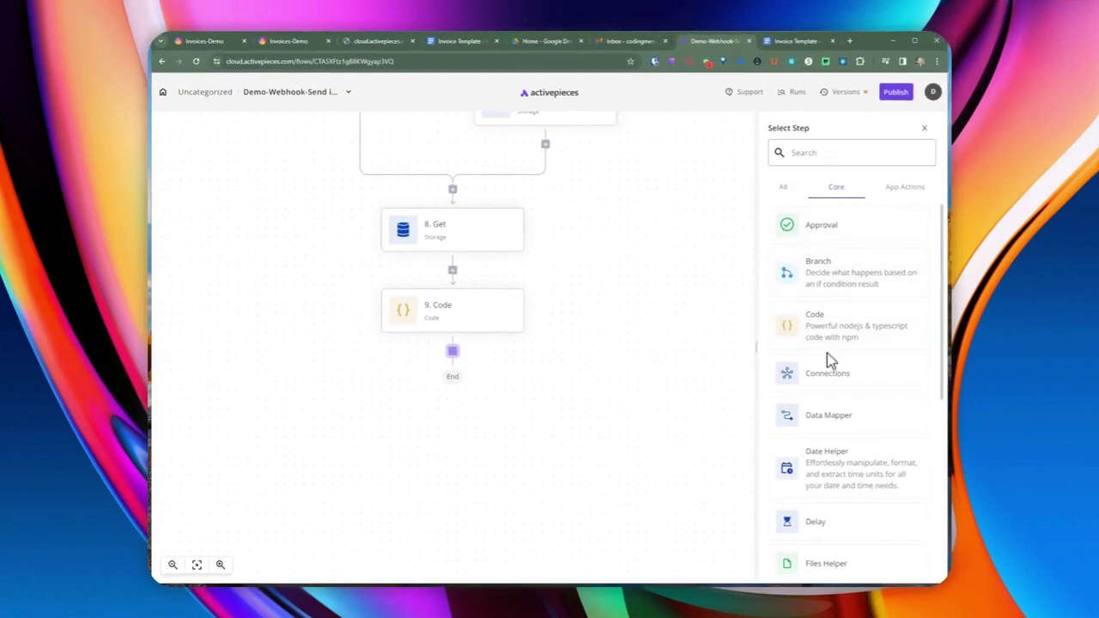
- Review the Invoice Template document's title and its [[name]], [[amount]] placeholders
click(463, 41)
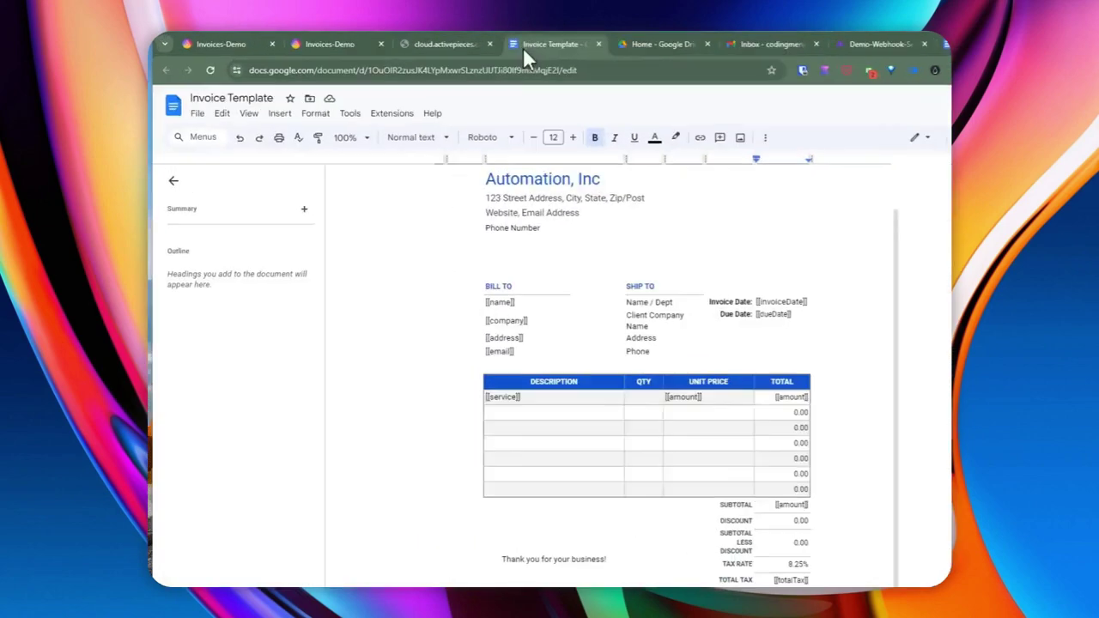
click(221, 83)
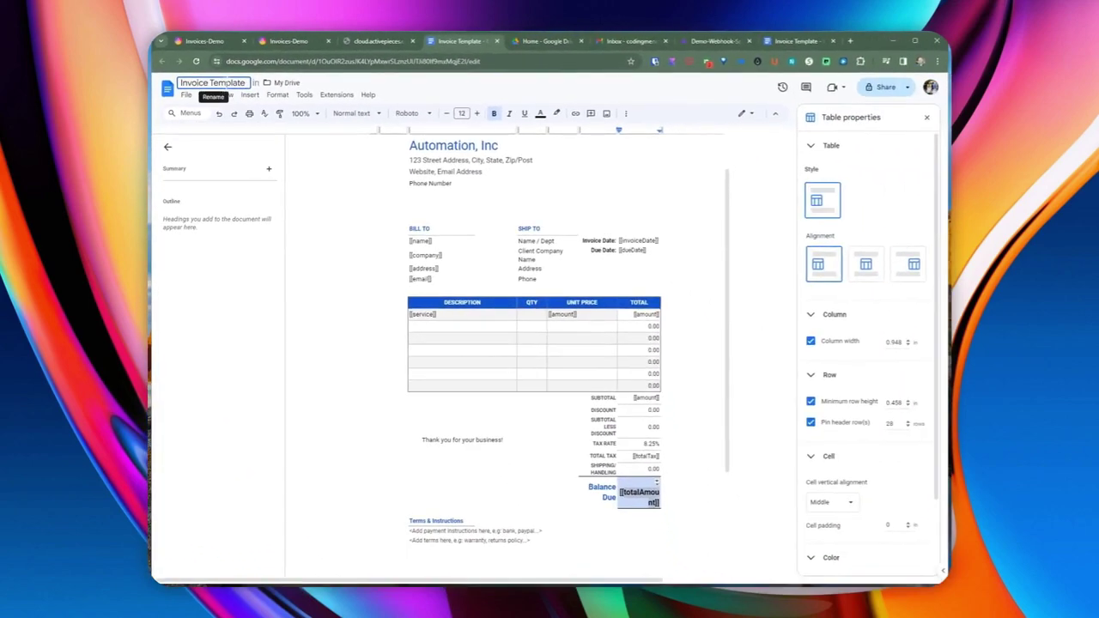
double_click(257, 104)
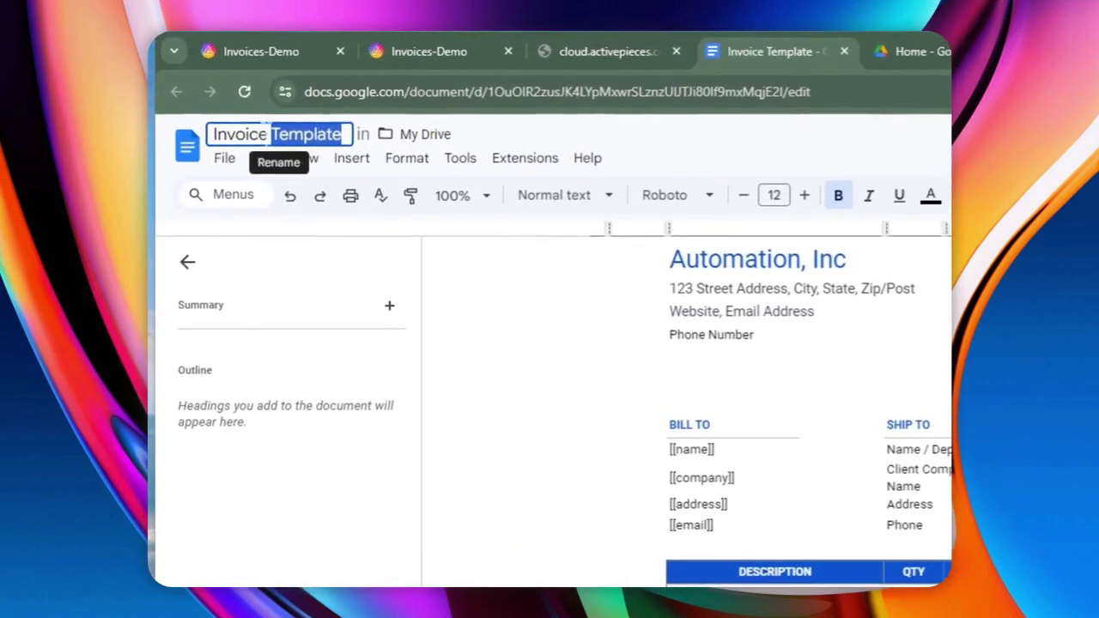
double_click(241, 133)
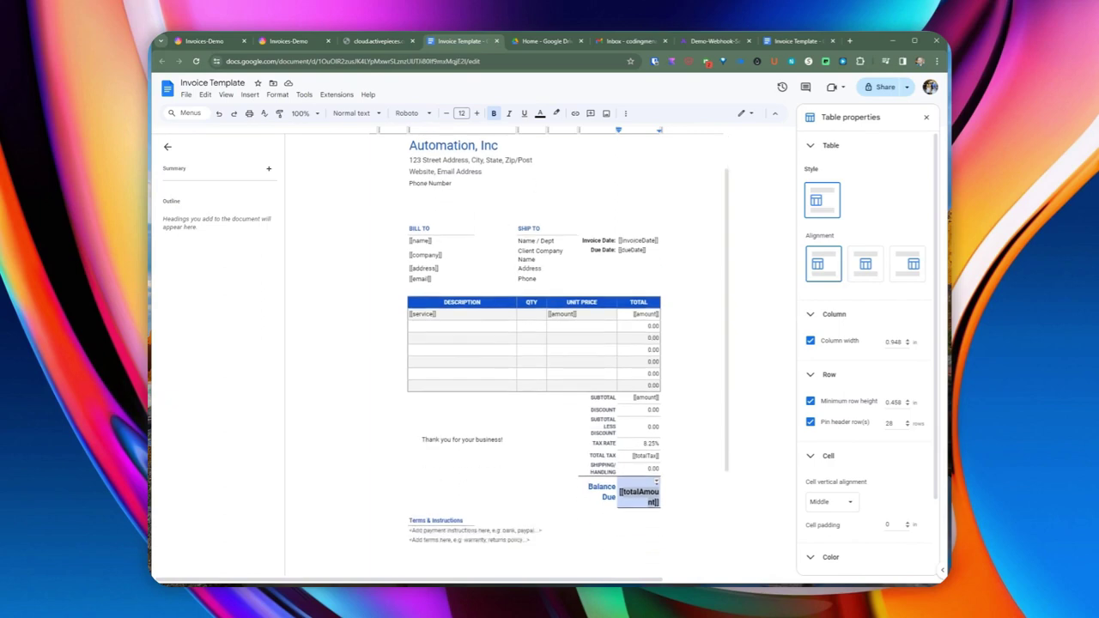
scroll(534, 343, down, 1)
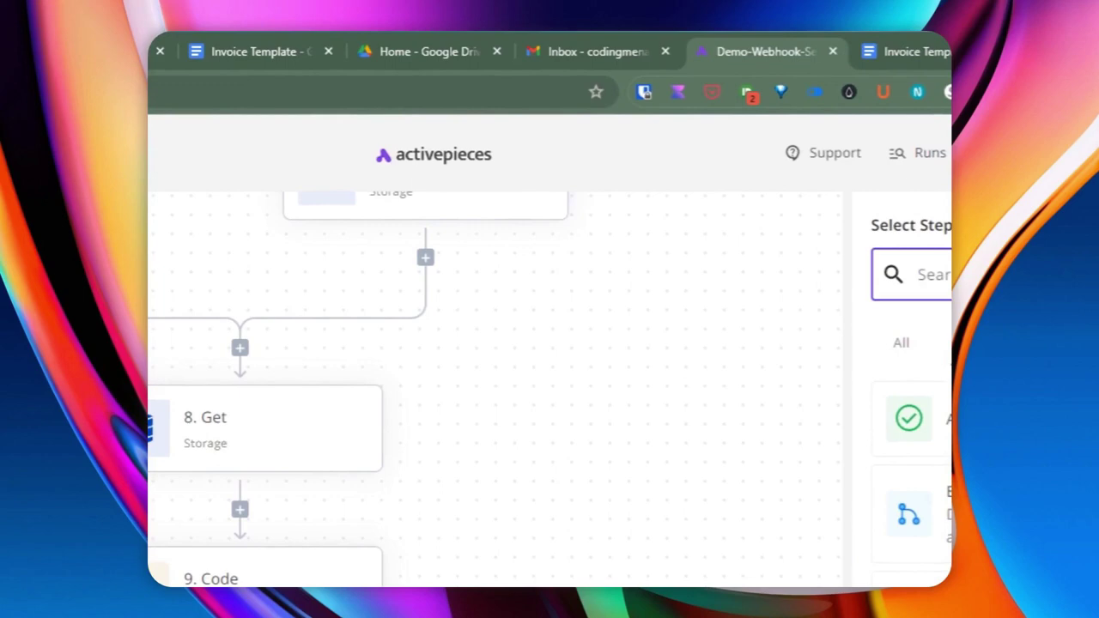
- Add a Google Drive Duplicate File step after Code using the Google Drive connection
text(go)
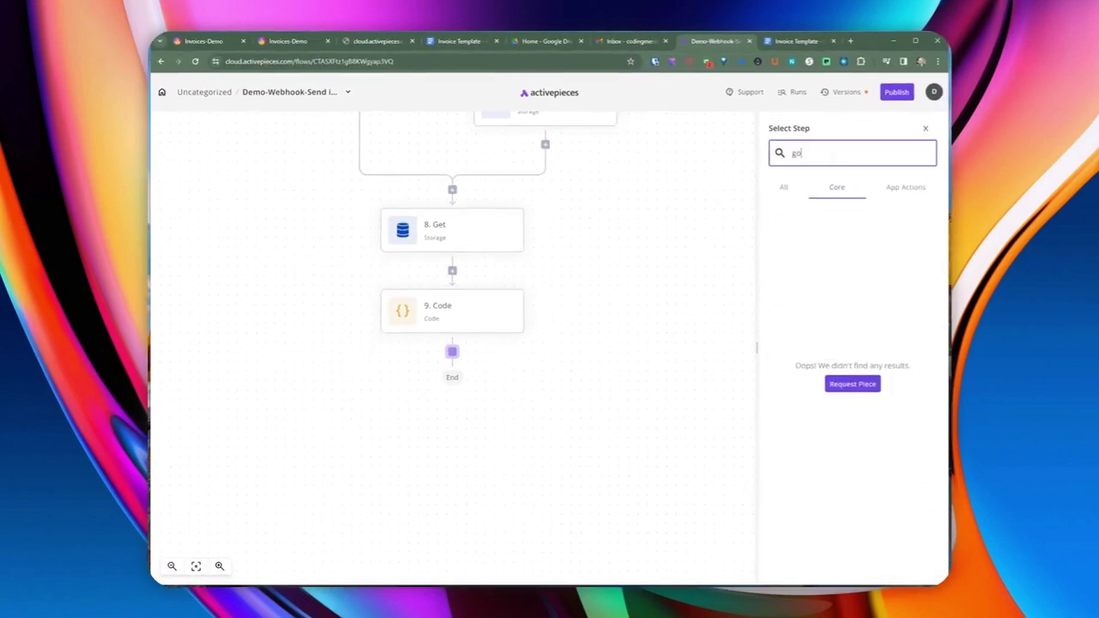
key(BackSpace)
key(BackSpace)
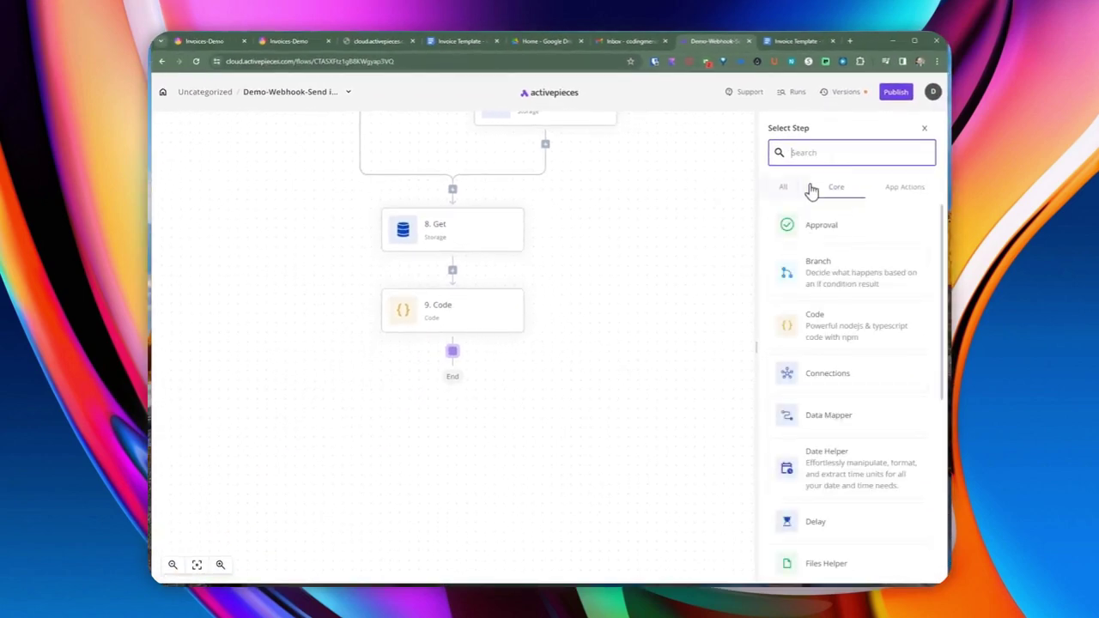
click(783, 187)
text(google drive)
click(824, 225)
click(831, 226)
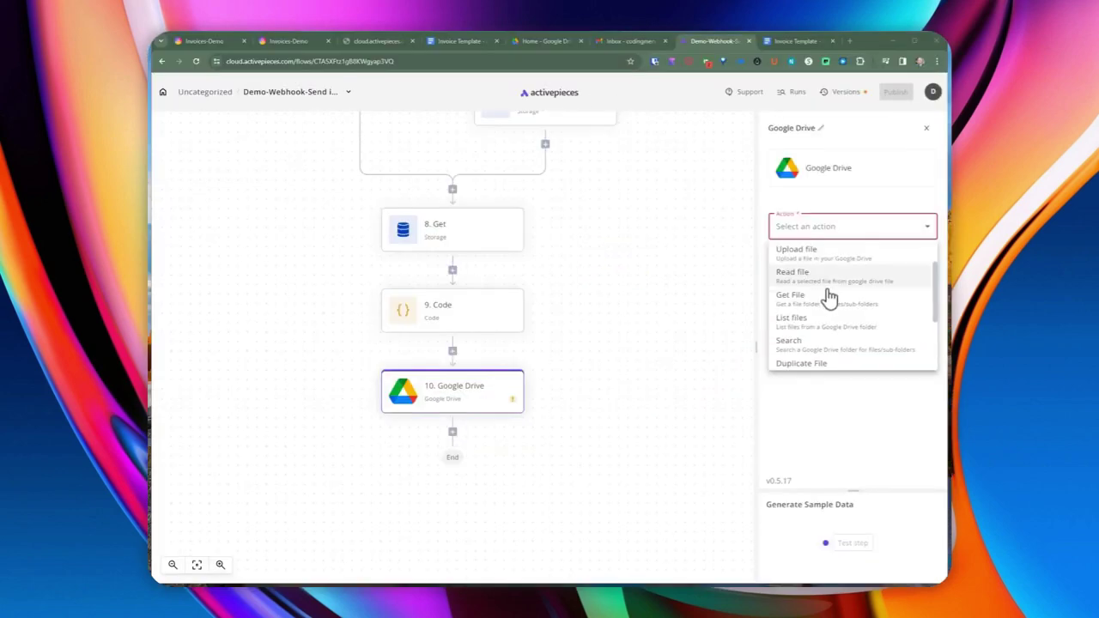
scroll(828, 296, down, 2)
click(847, 324)
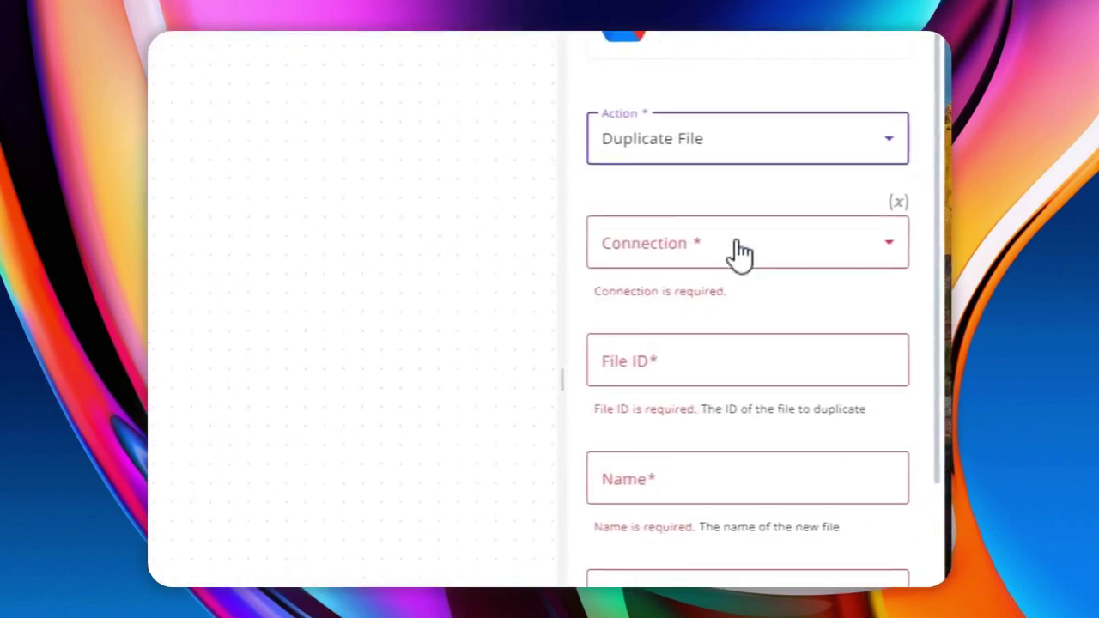
click(741, 253)
click(667, 387)
click(678, 333)
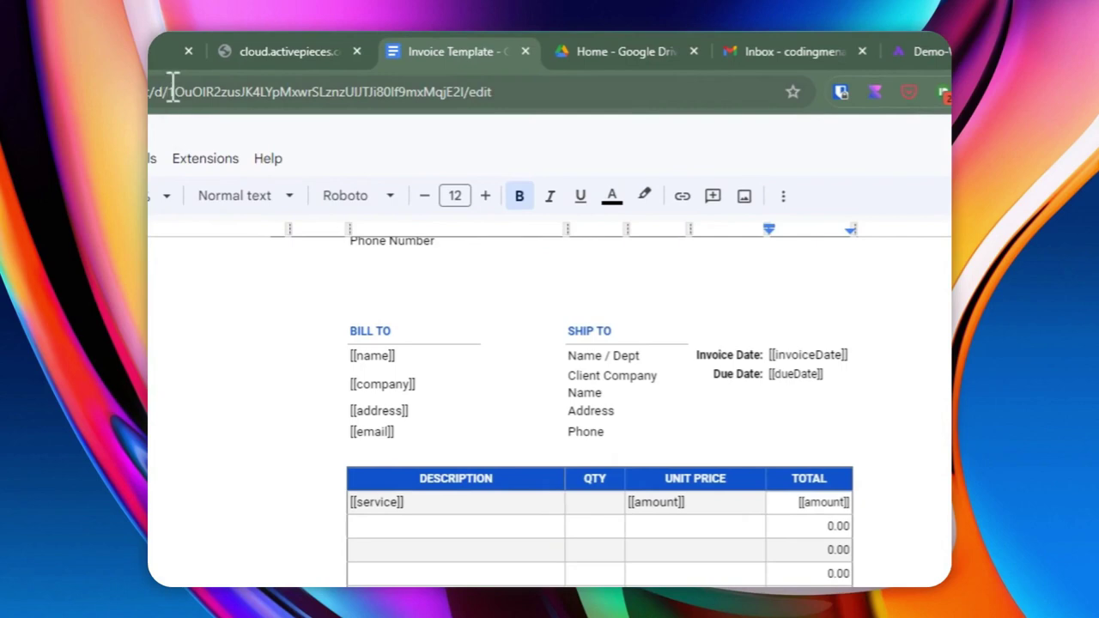
- Select the Invoice Template's document ID between /d/ and /edit in the address bar
click(171, 91)
drag(260, 91, 464, 92)
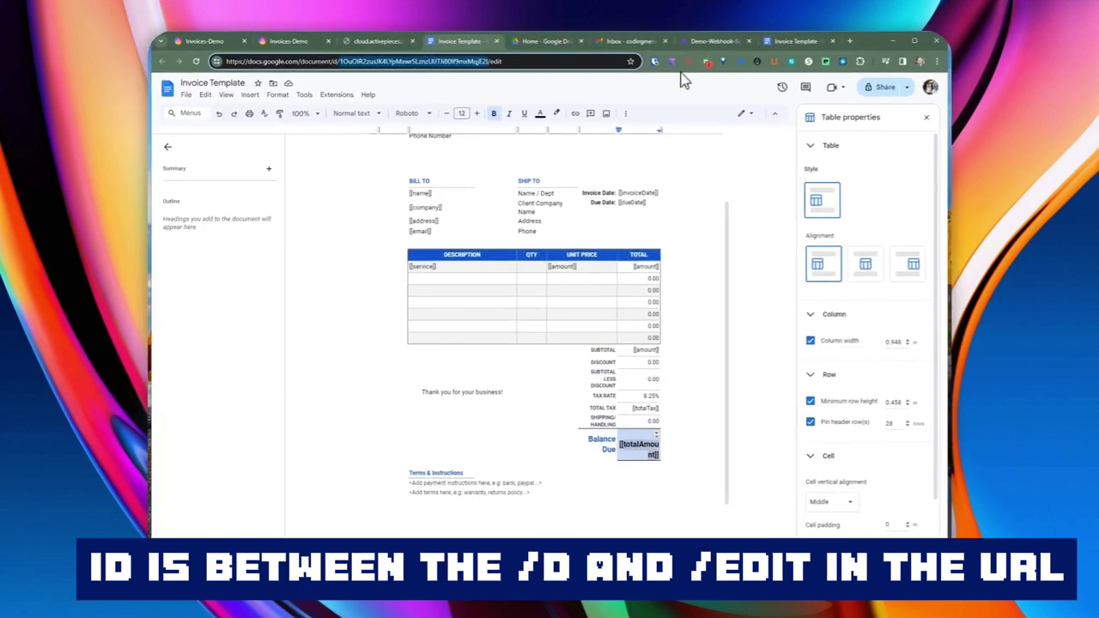
click(705, 41)
- Paste the template's document ID into the File ID field
click(743, 370)
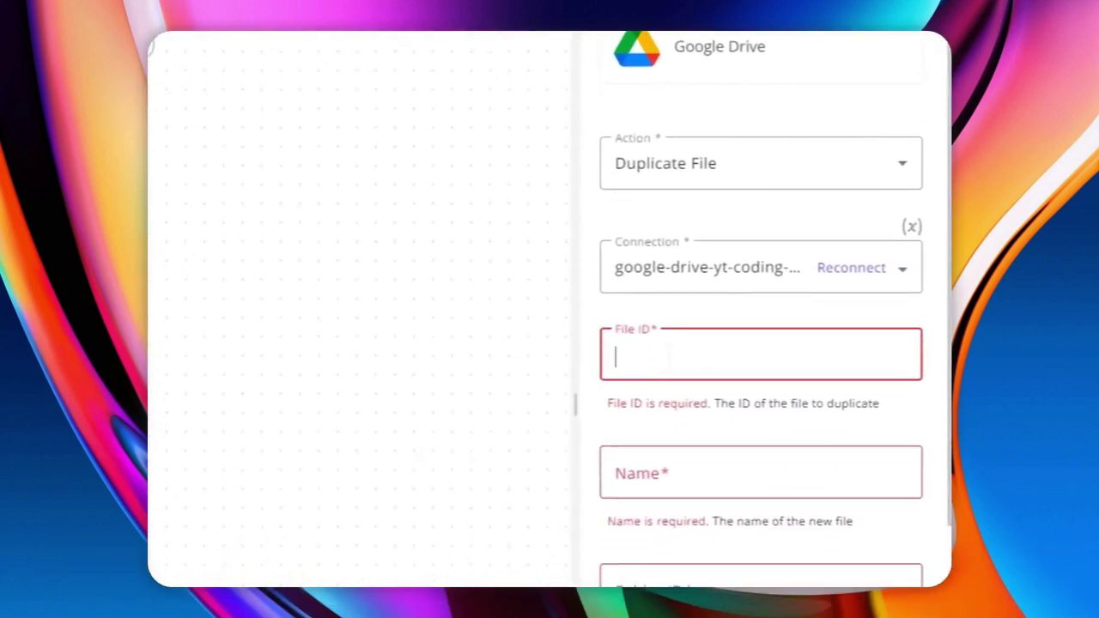
key(Tab)
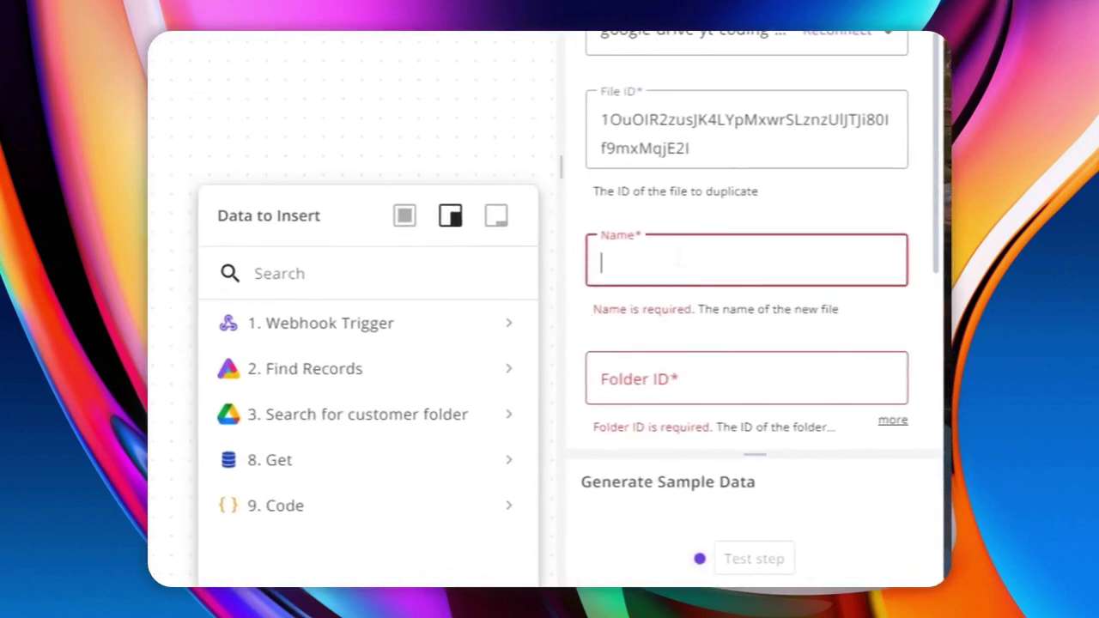
- Build the copy's Name from the found record's InvoiceId and Name fields
mouse_move(506, 421)
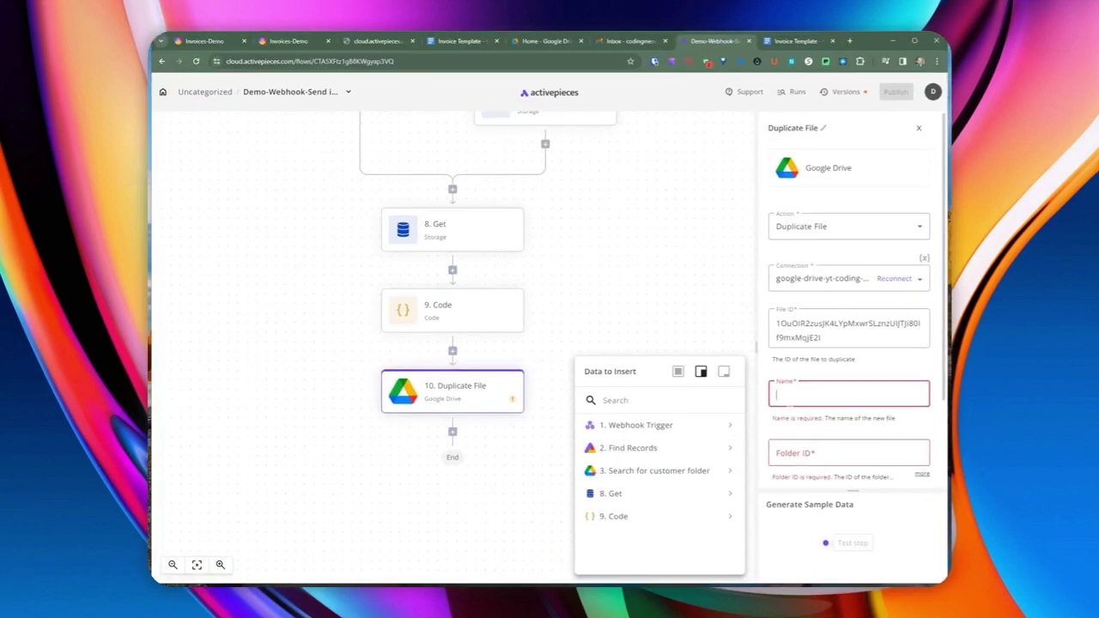
mouse_move(727, 452)
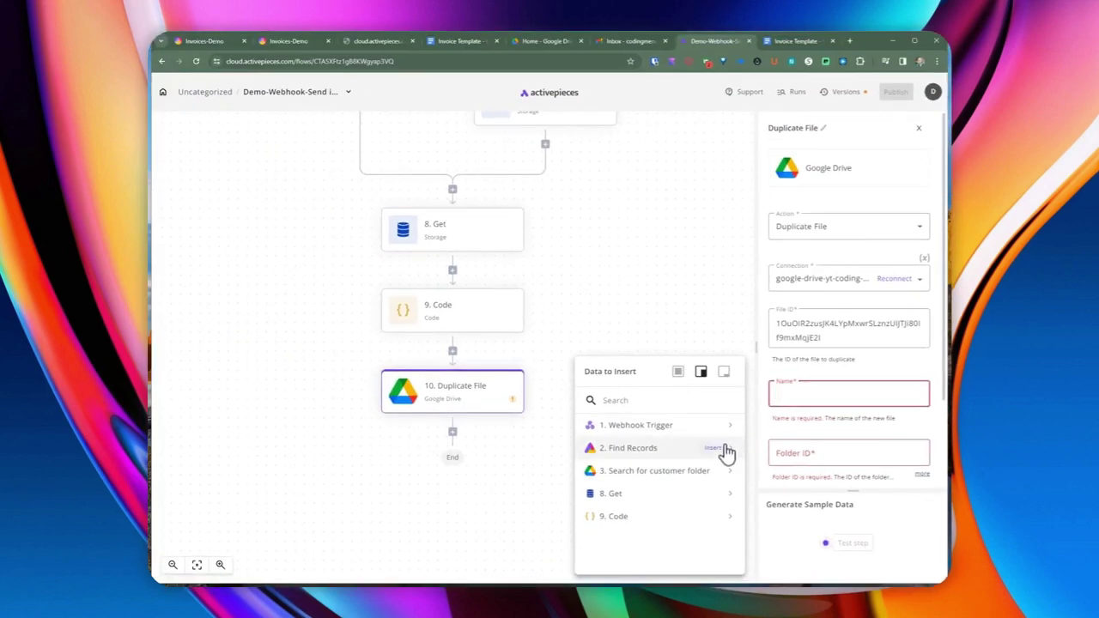
click(734, 447)
mouse_move(730, 469)
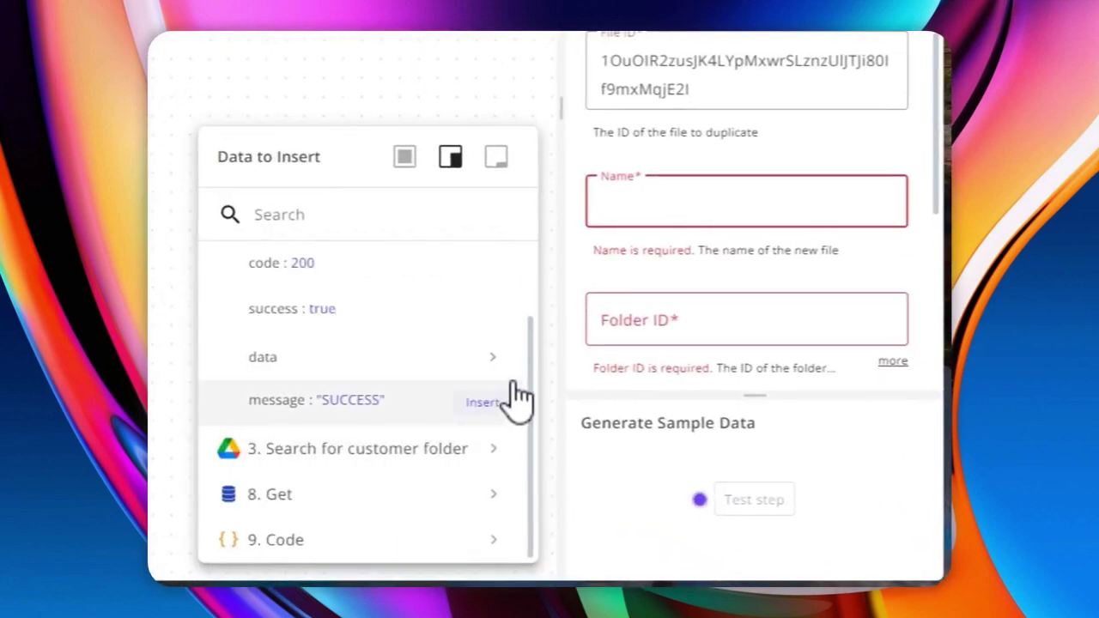
click(513, 371)
scroll(507, 368, down, 1)
click(491, 362)
scroll(515, 382, down, 1)
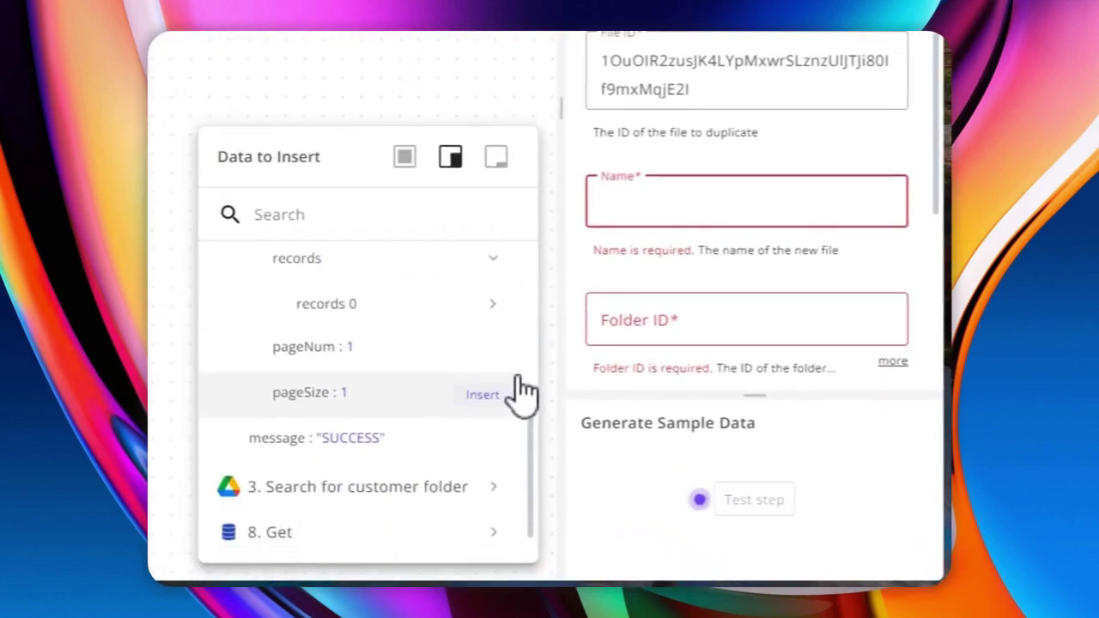
click(506, 309)
scroll(421, 368, down, 5)
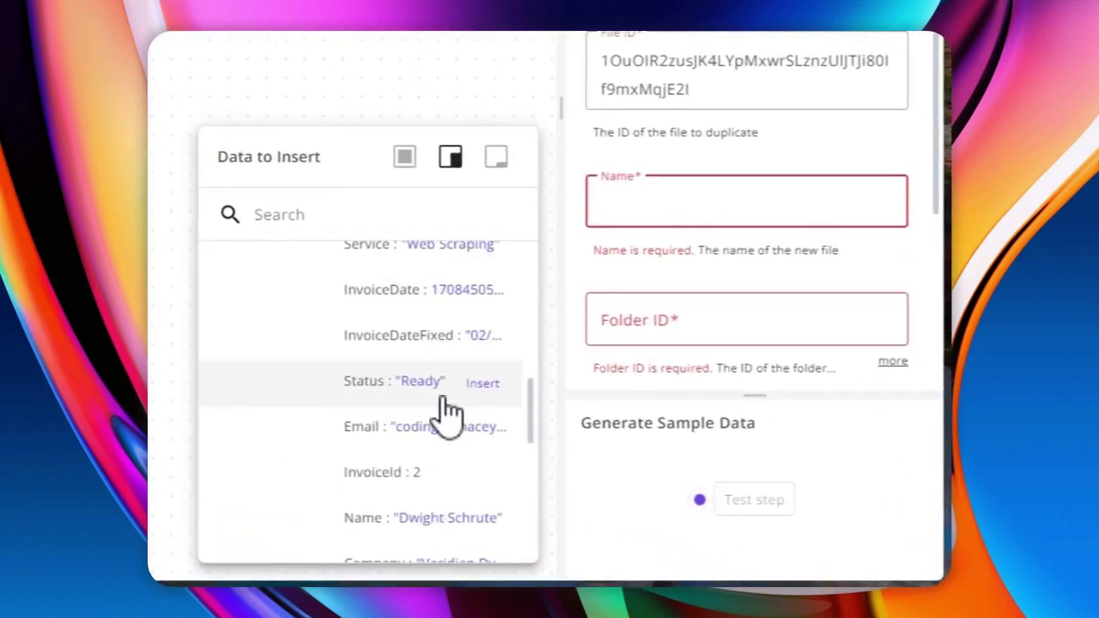
scroll(439, 420, down, 2)
click(485, 378)
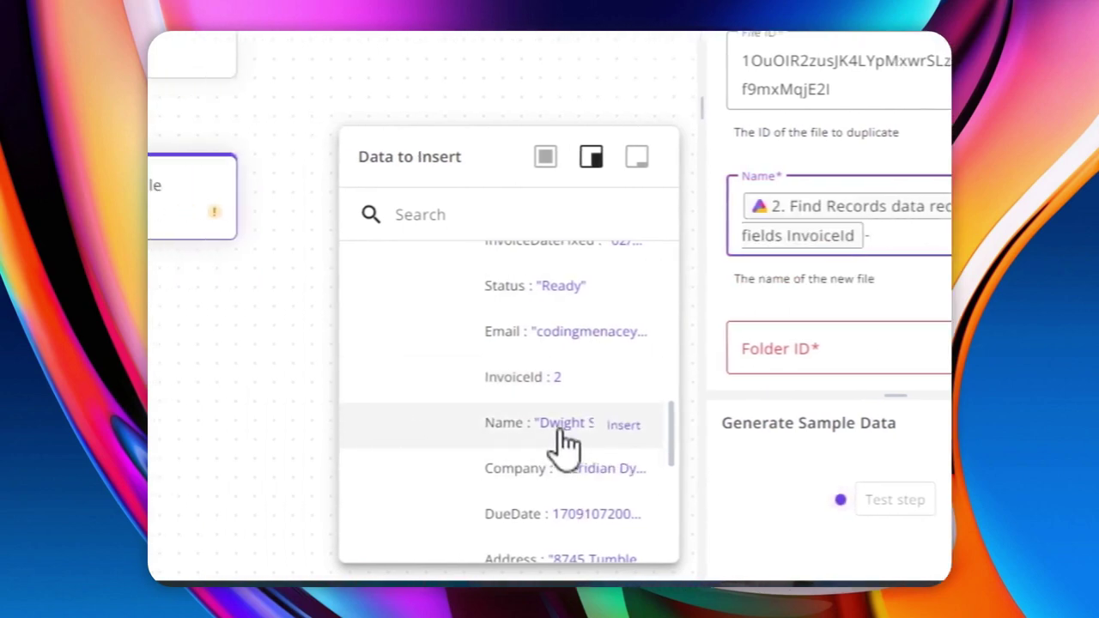
click(678, 430)
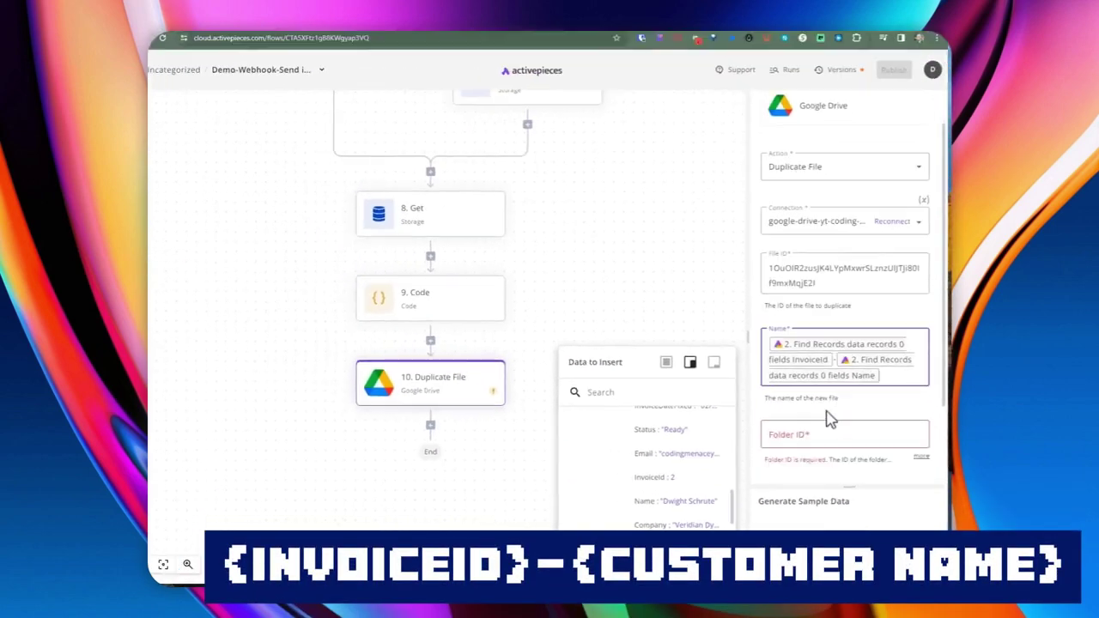
scroll(803, 433, down, 1)
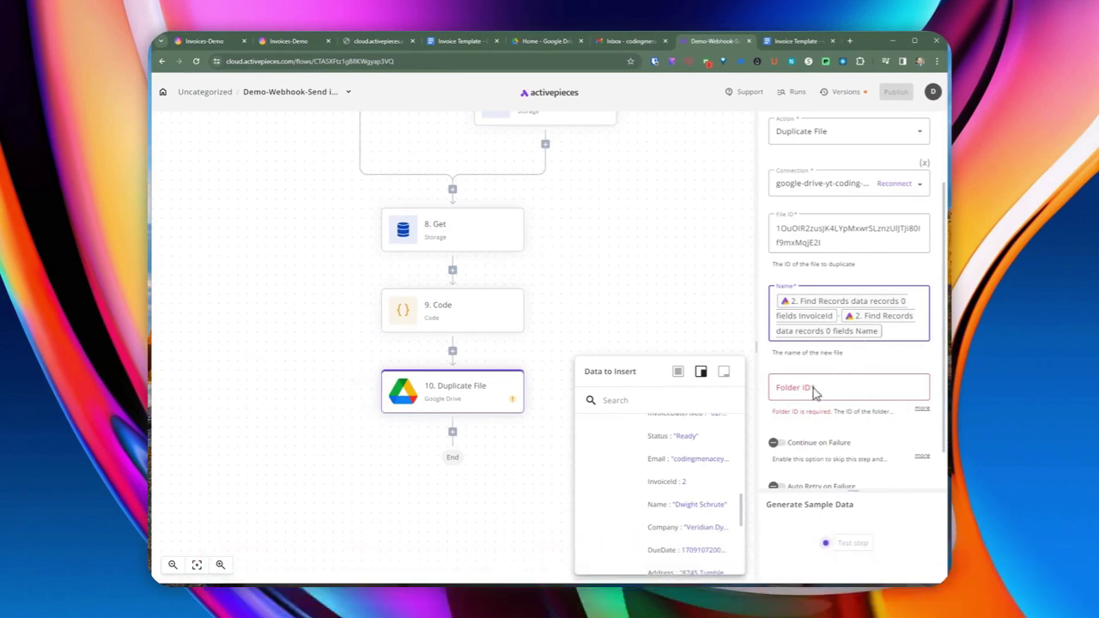
- Look over the customer-folder branch's Create new folder and Get steps
scroll(351, 232, up, 10)
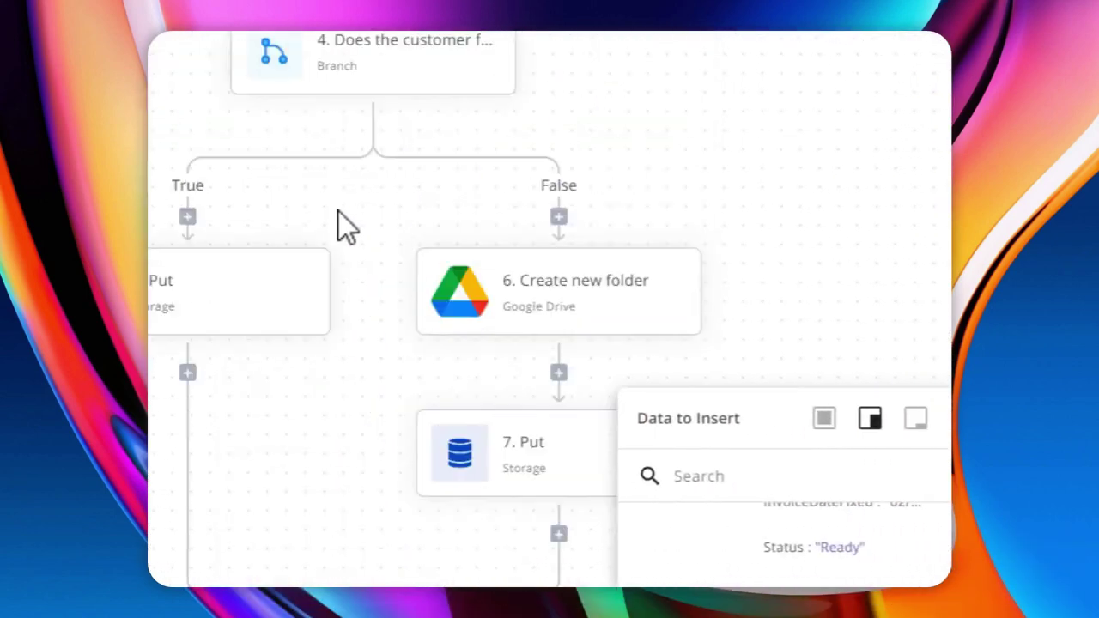
click(361, 156)
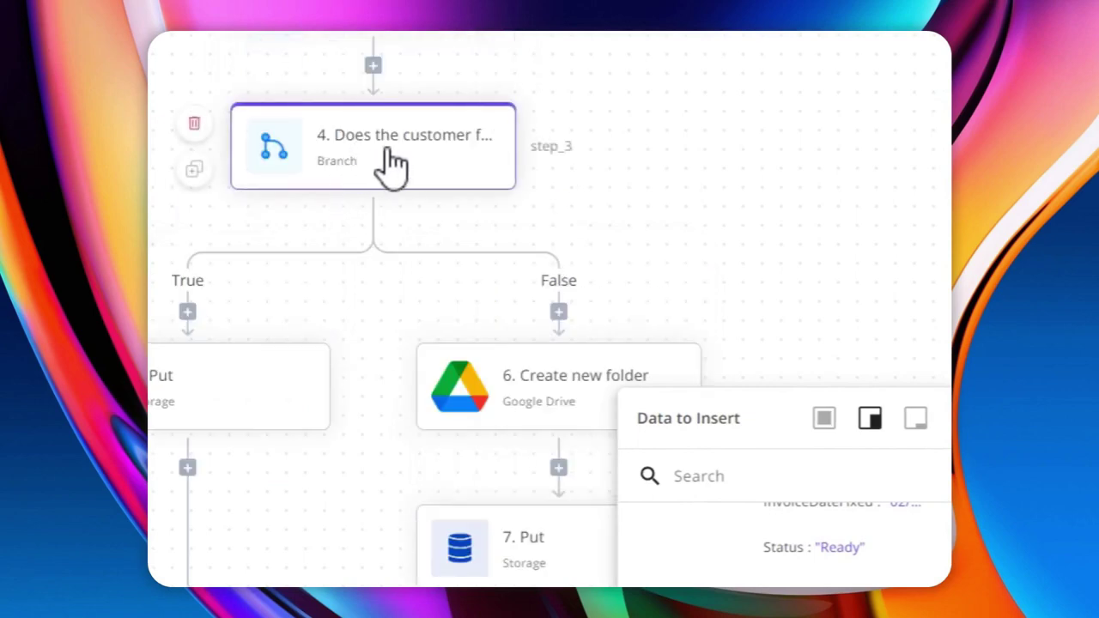
click(564, 387)
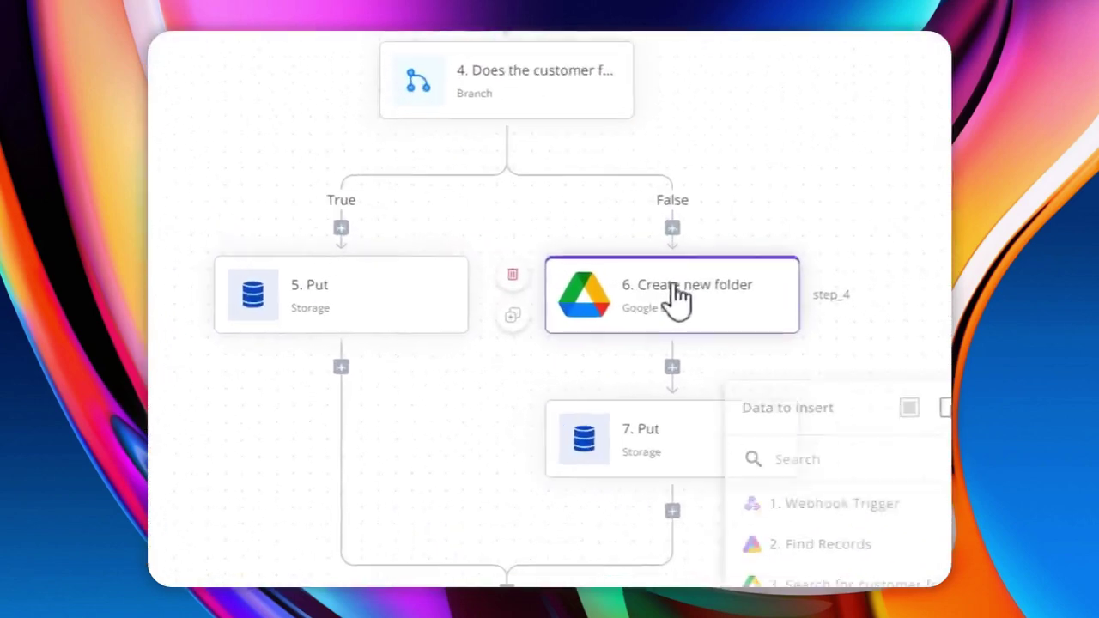
click(704, 318)
click(381, 545)
scroll(380, 544, down, 3)
click(292, 520)
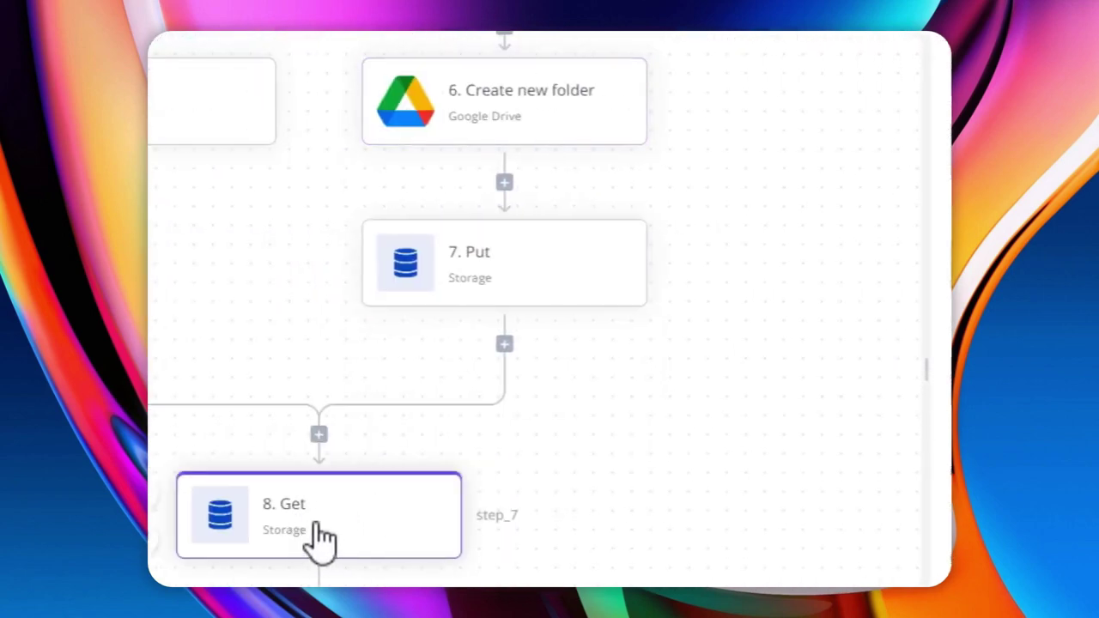
scroll(347, 537, down, 5)
- Set the Duplicate File Folder ID to the 8. Get step's result
click(343, 472)
click(772, 449)
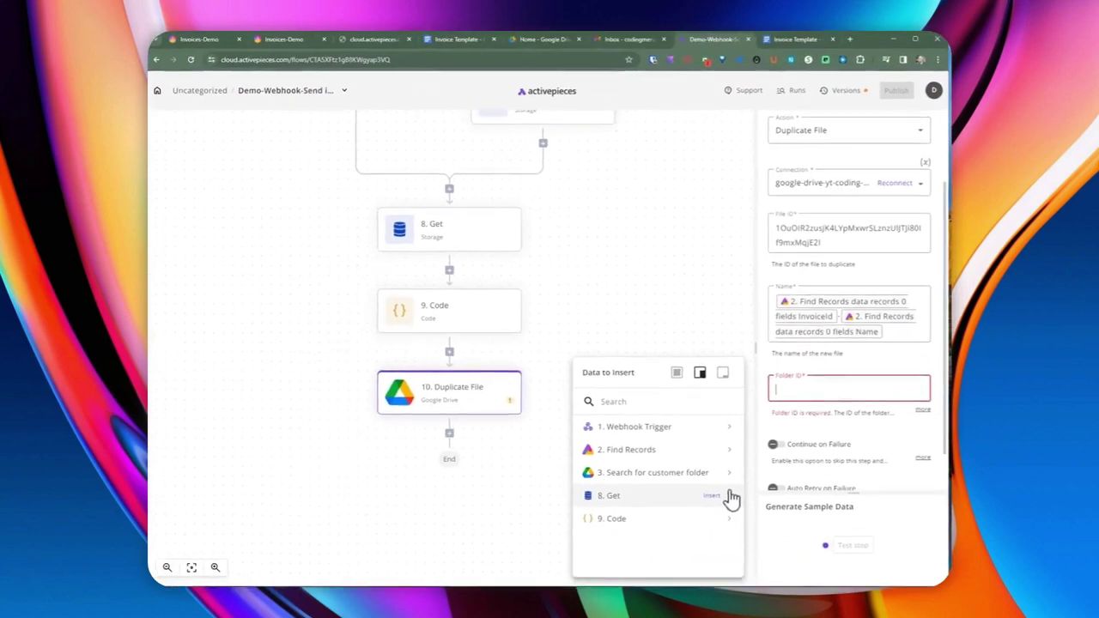
click(727, 494)
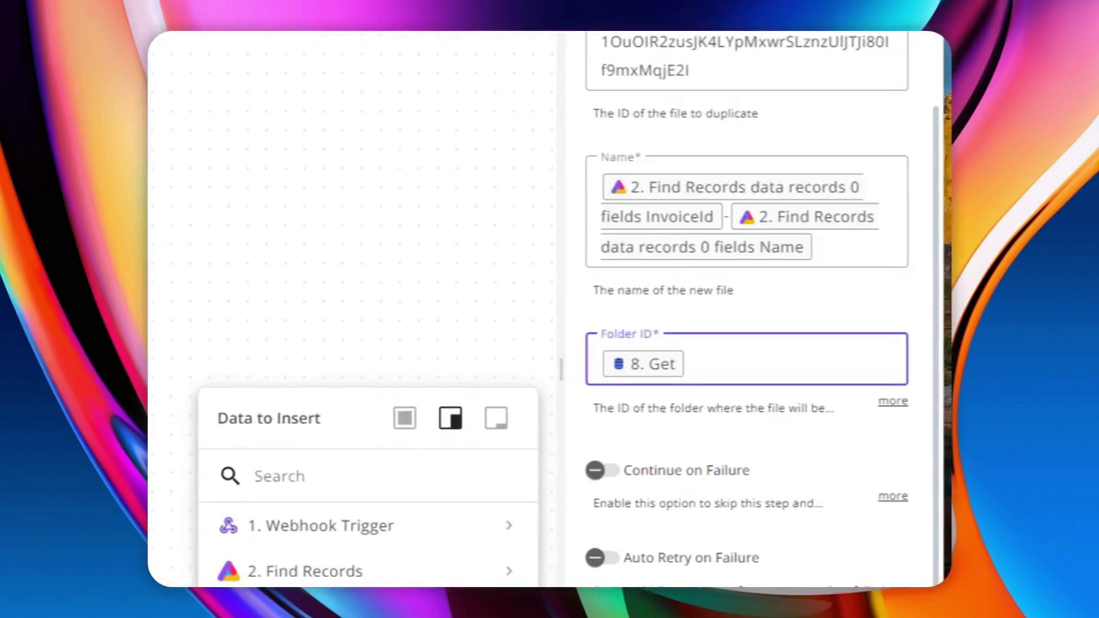
click(633, 424)
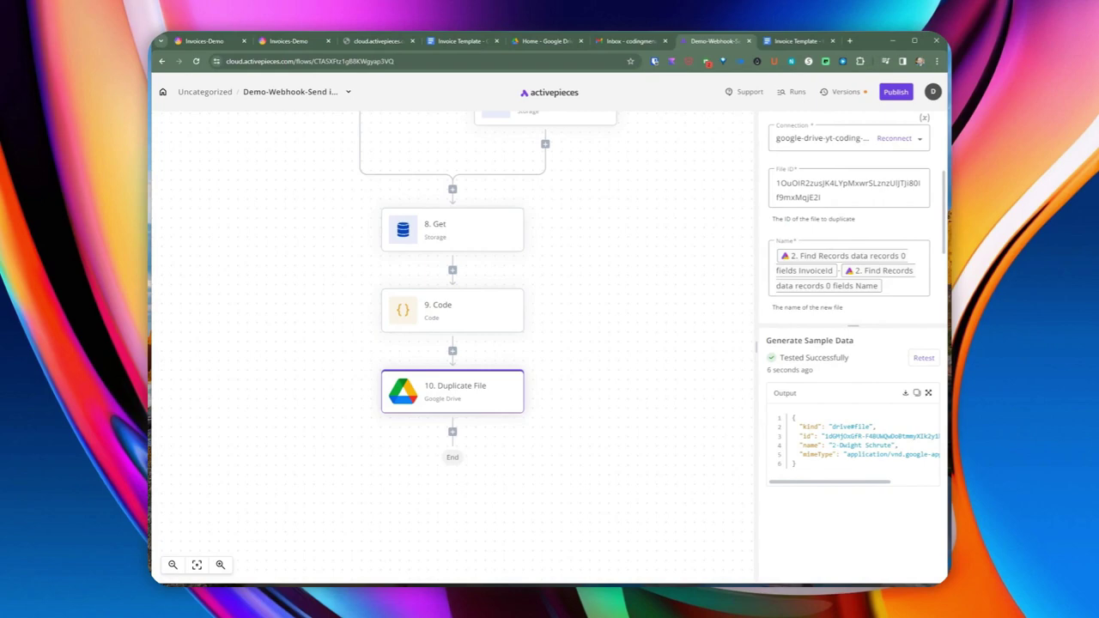
drag(836, 446, 861, 436)
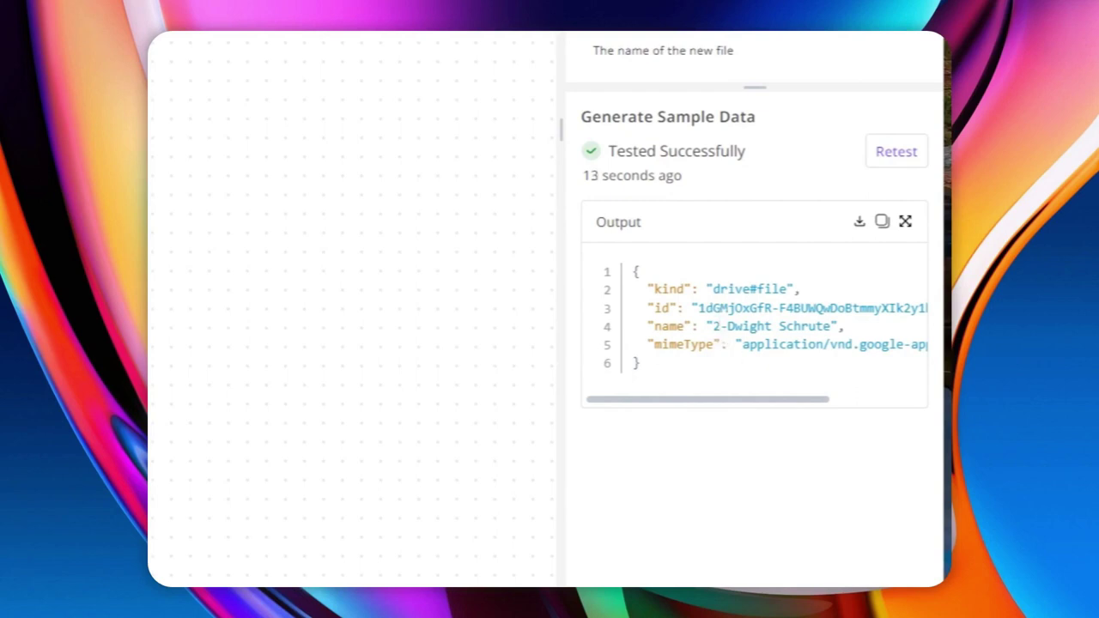
drag(728, 326, 778, 327)
drag(745, 405, 858, 403)
drag(820, 344, 862, 344)
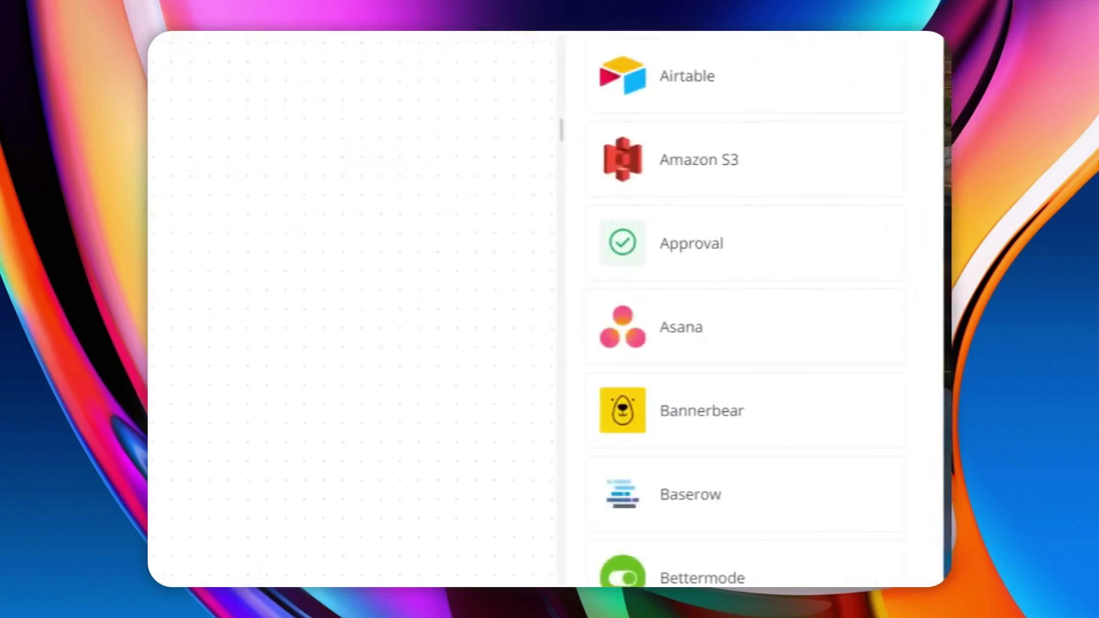
- Add Google Docs Edit template file, Destination File set to 10. Duplicate File's id
scroll(753, 309, down, 10)
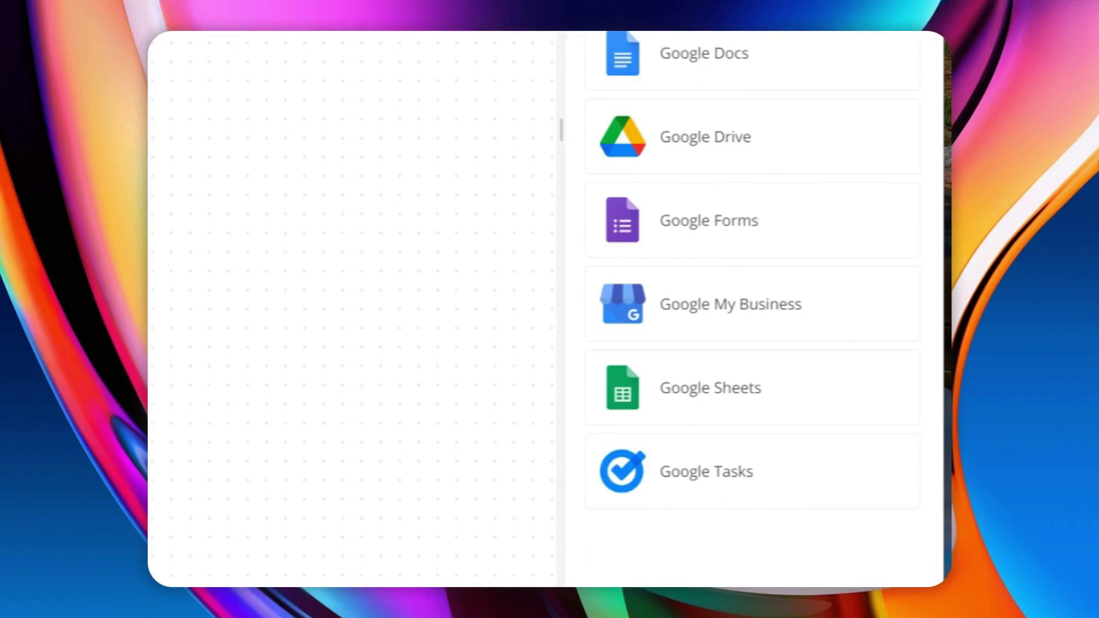
click(695, 56)
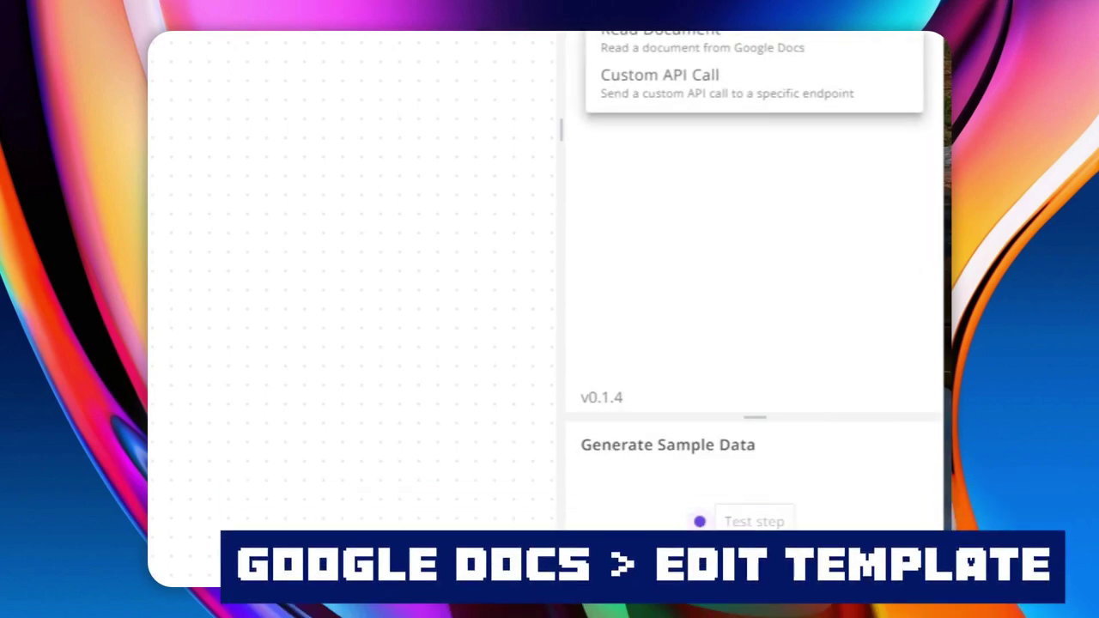
click(620, 82)
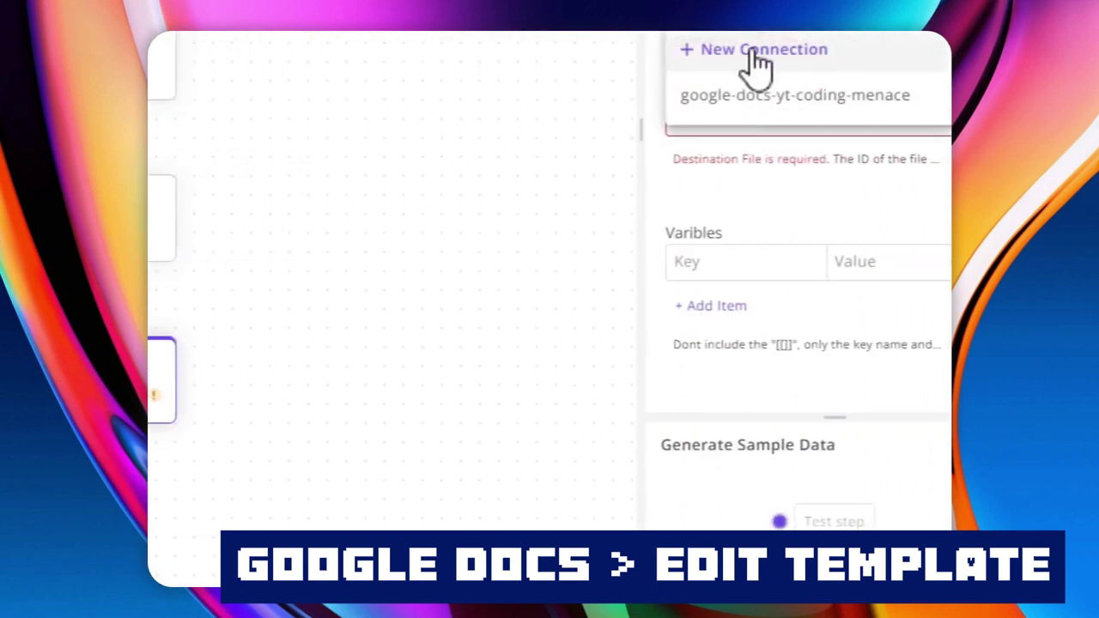
click(740, 111)
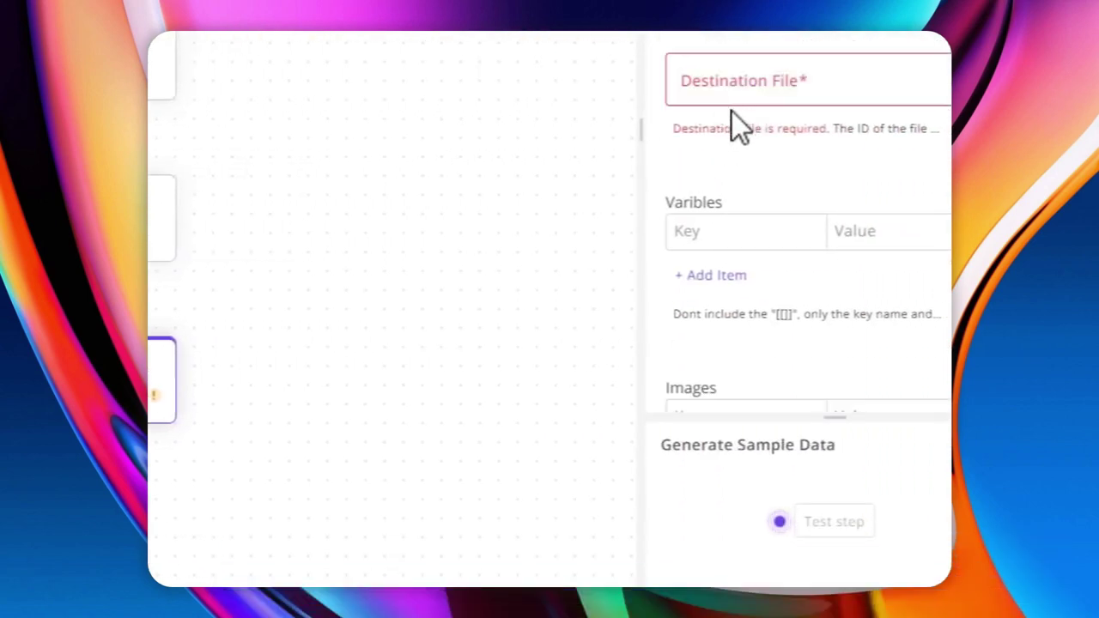
click(738, 81)
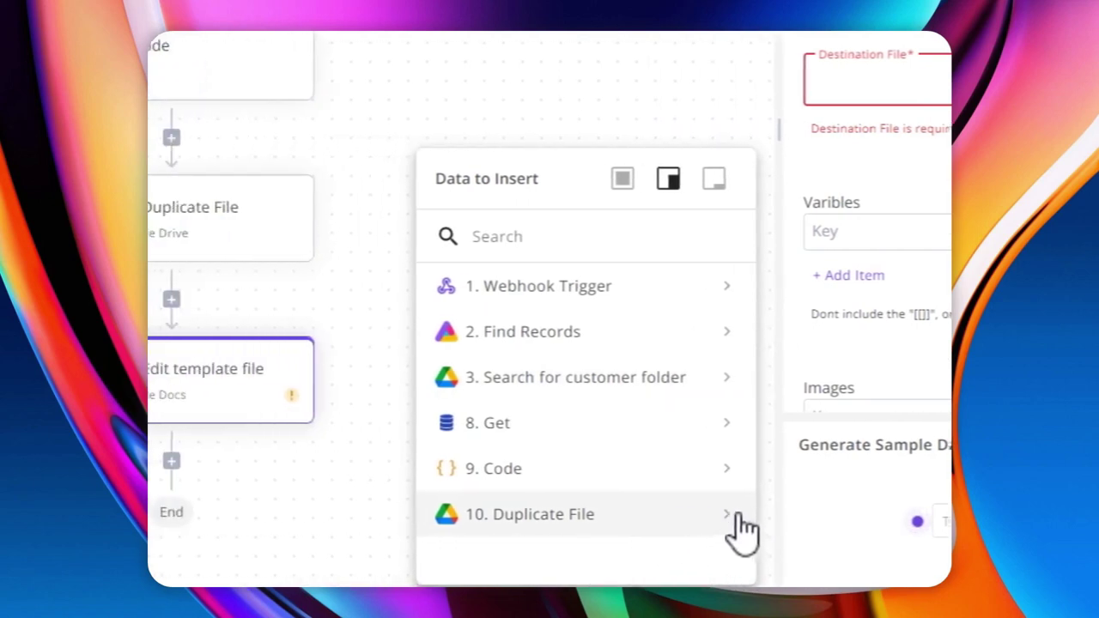
click(736, 515)
scroll(604, 490, down, 3)
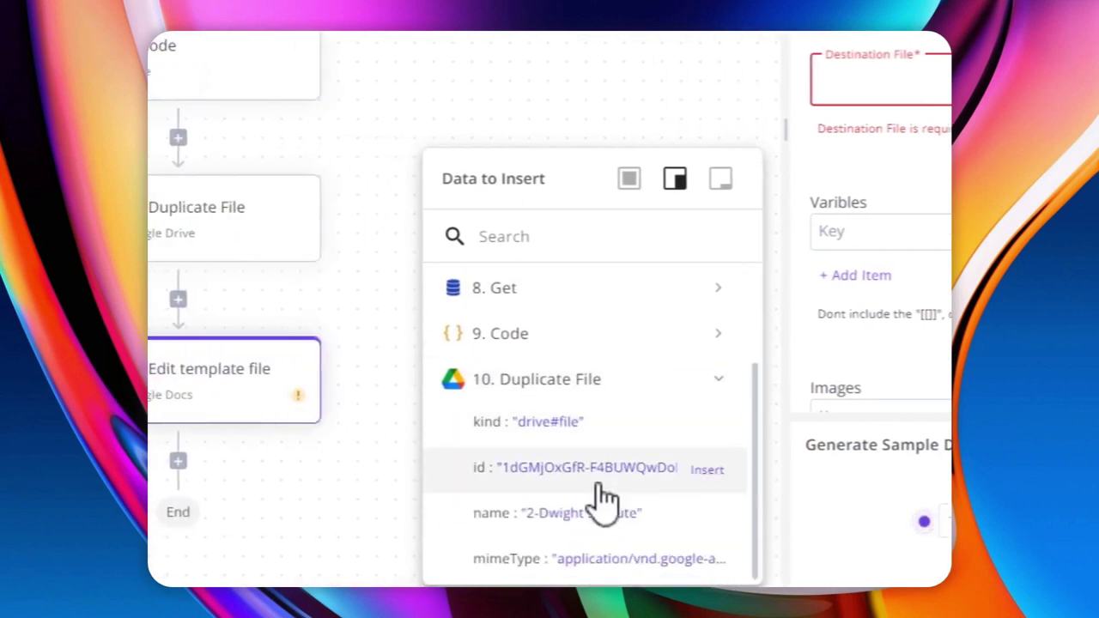
click(582, 473)
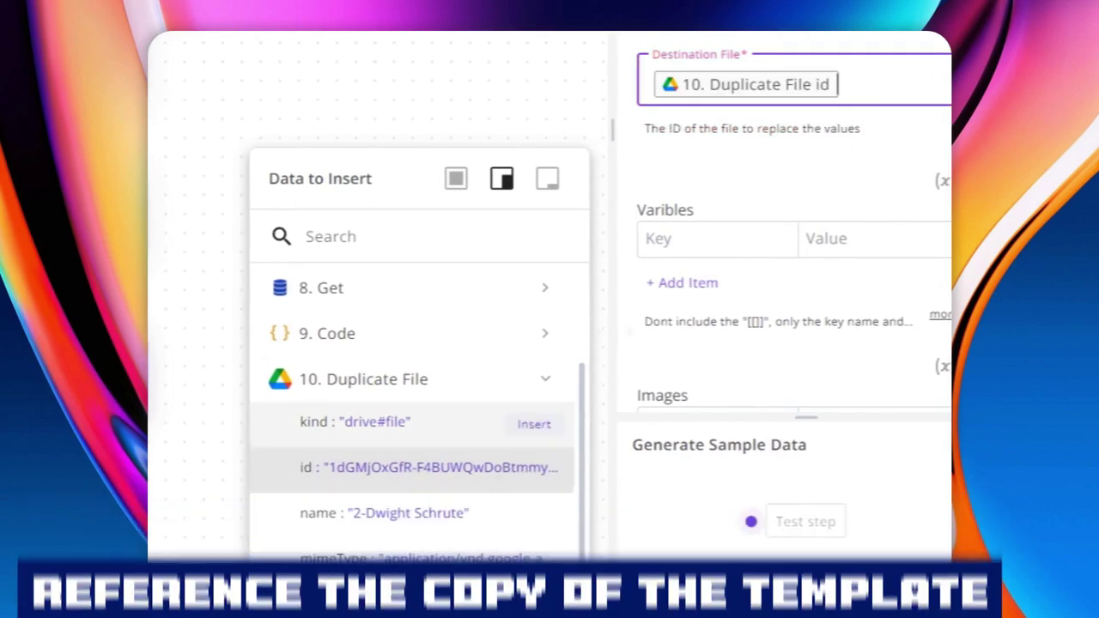
scroll(747, 148, down, 1)
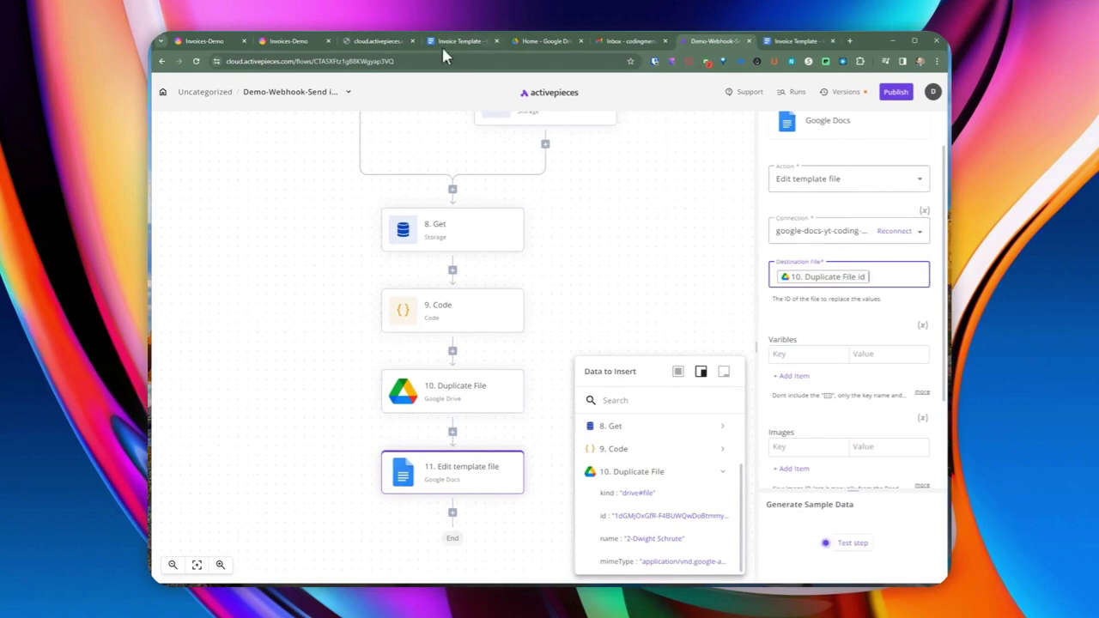
- Review the Invoice Template's [[name]], [[company]], [[address]], [[invoiceDate]] and [[totalTax]] placeholders
click(454, 41)
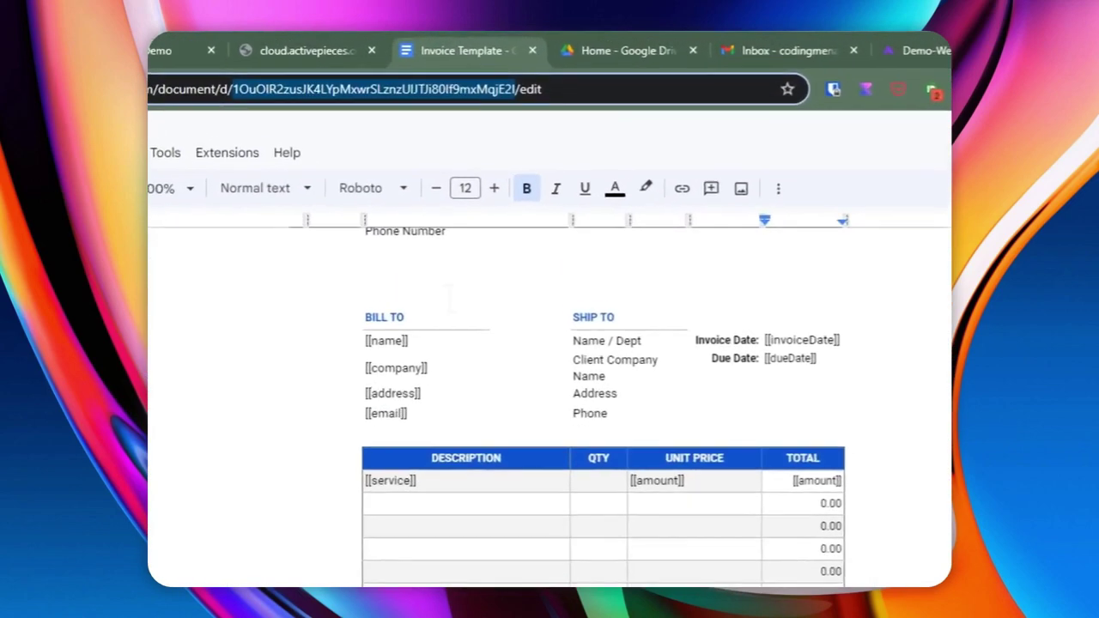
scroll(450, 296, up, 3)
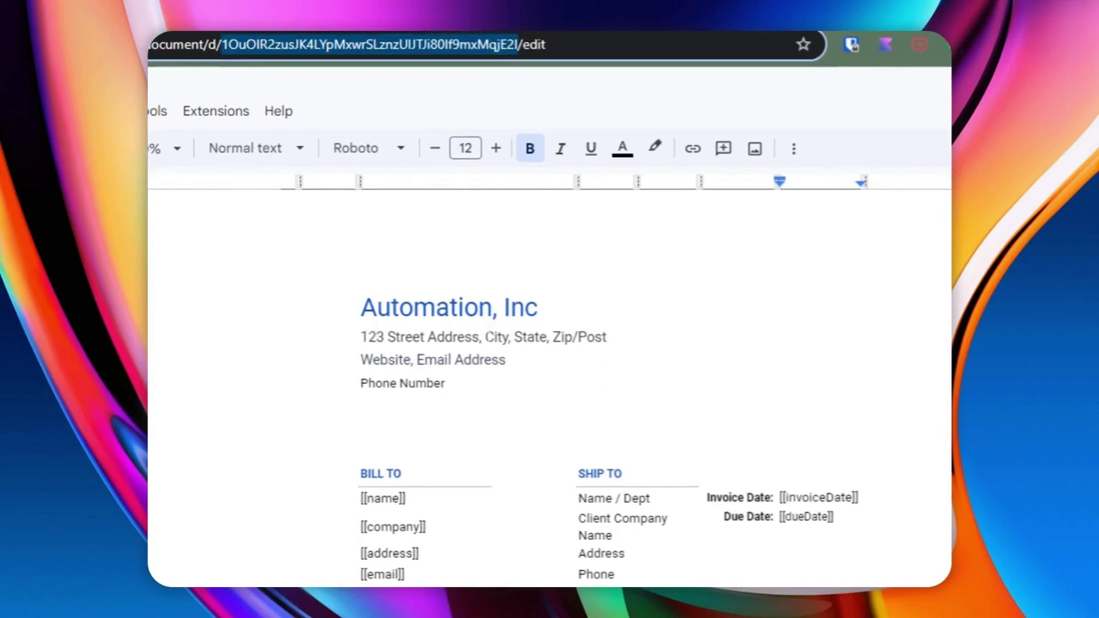
drag(359, 307, 447, 383)
click(373, 373)
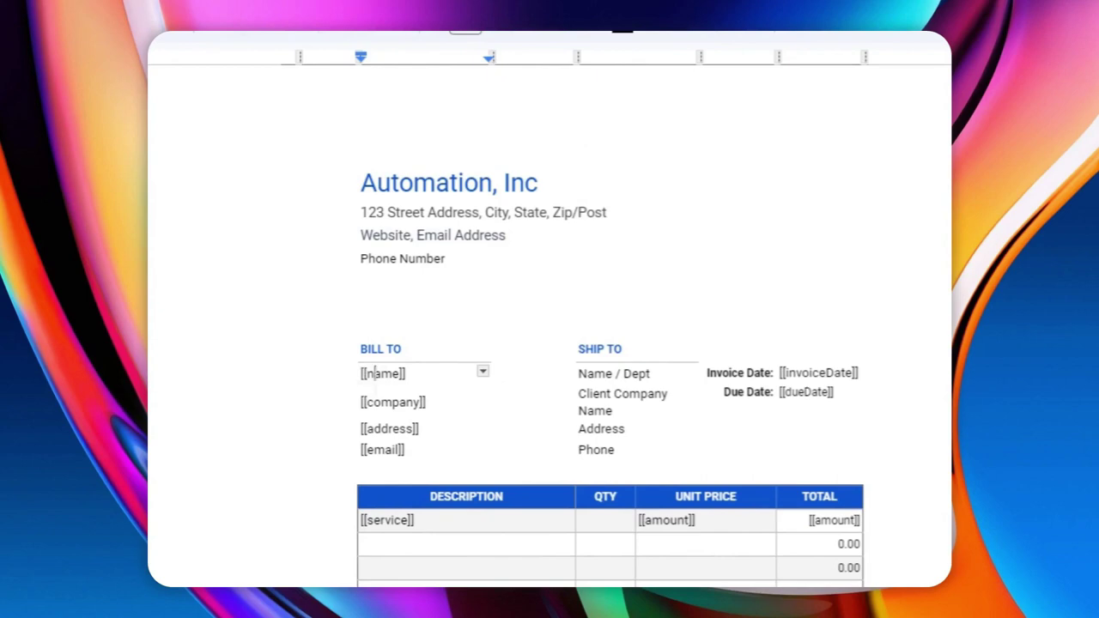
double_click(384, 401)
click(383, 428)
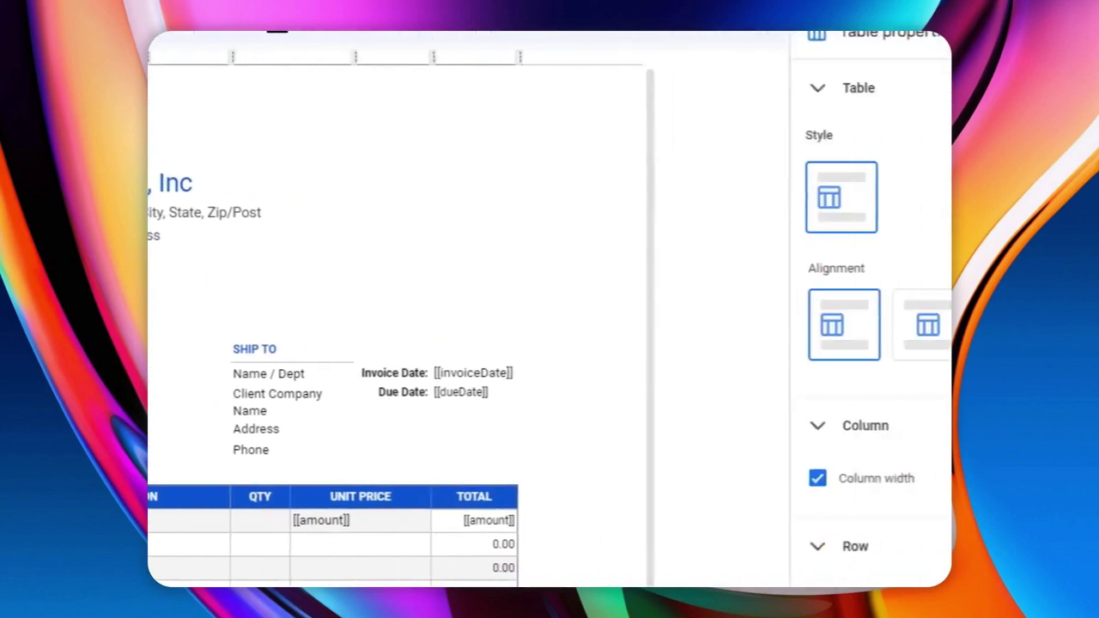
double_click(816, 372)
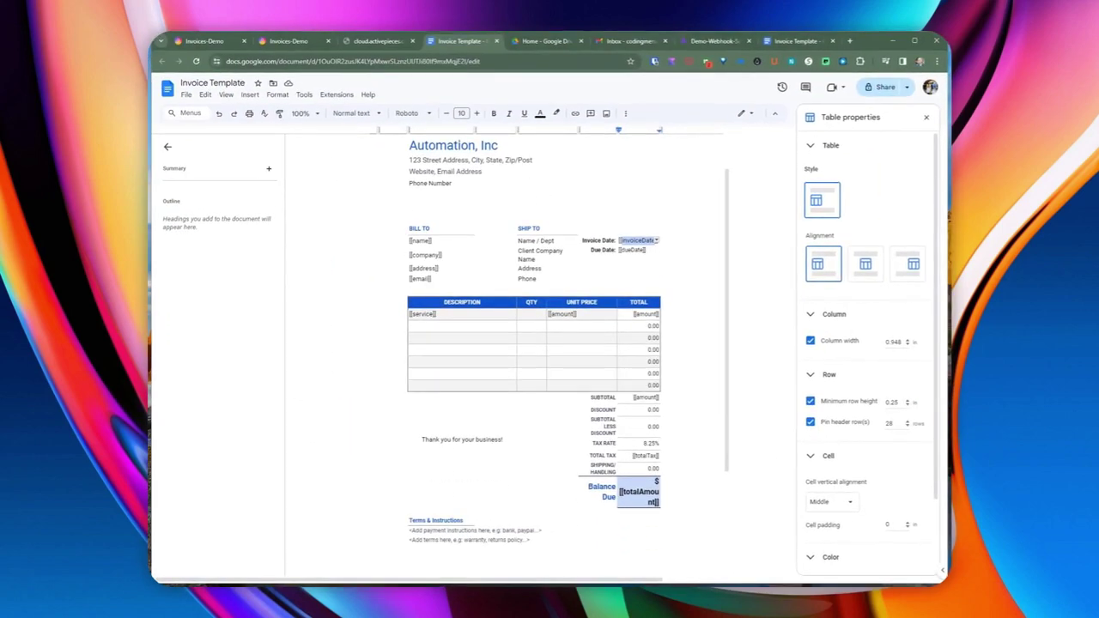
double_click(645, 455)
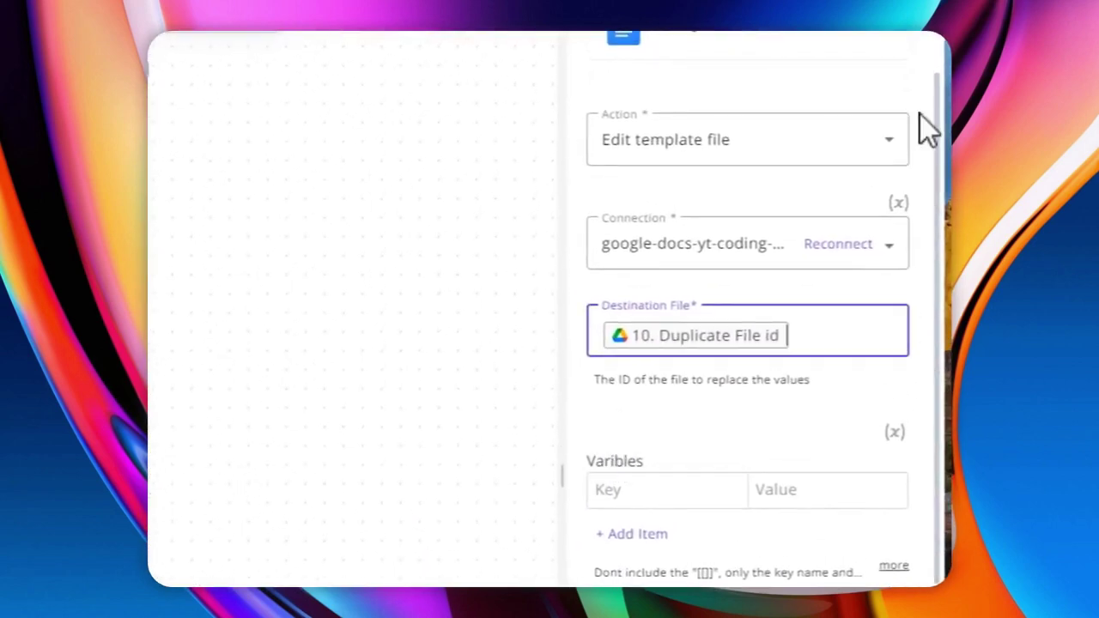
- Add the first variable keys: name, email, amount and address
click(667, 489)
text(name)
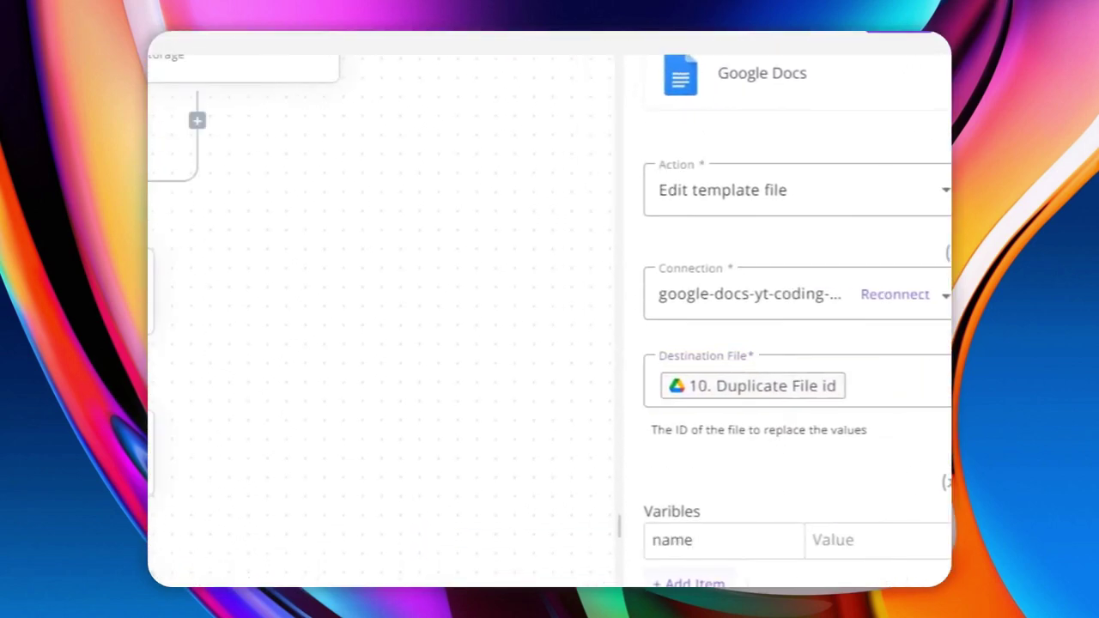
click(690, 583)
text(e)
key(Return)
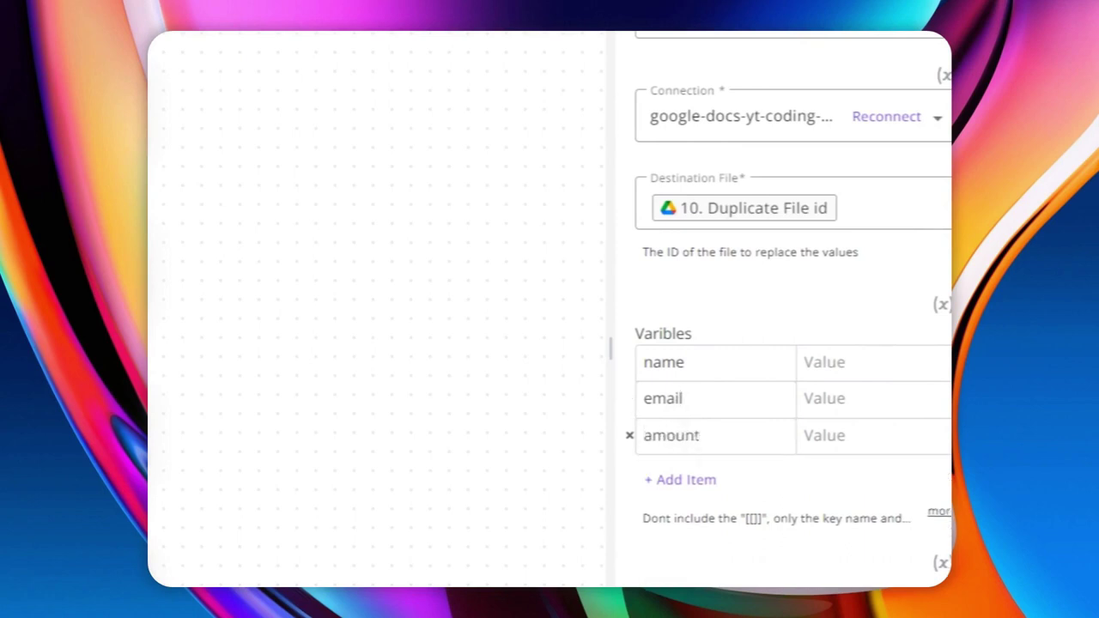
click(680, 479)
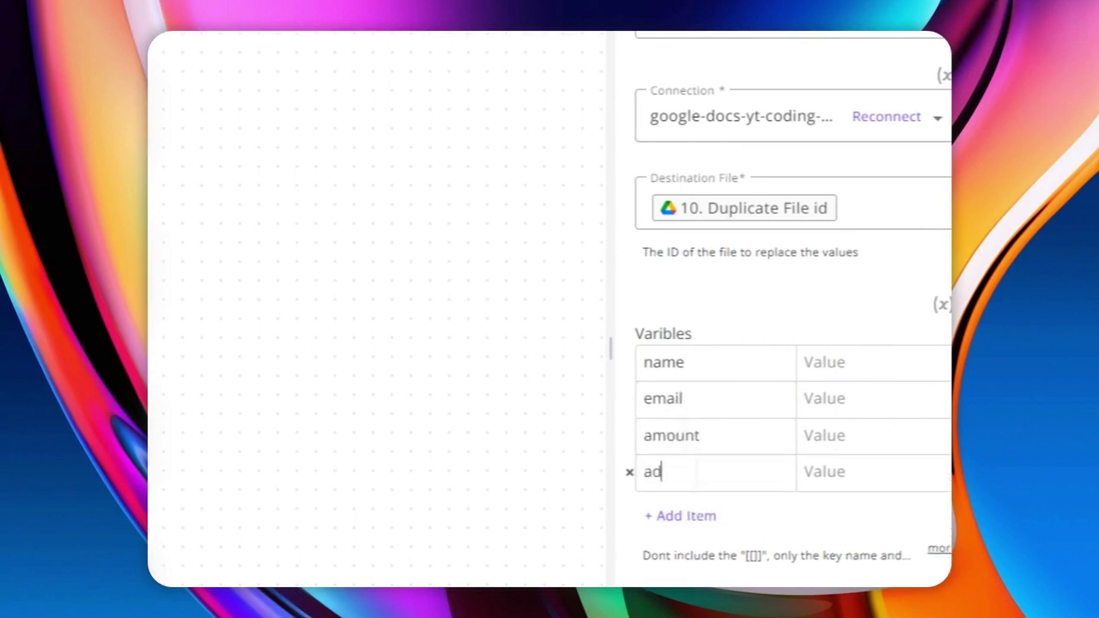
click(680, 515)
- Add the remaining keys company, dueDate, service, totalTax, invoiceDate and totalAmount
text(com)
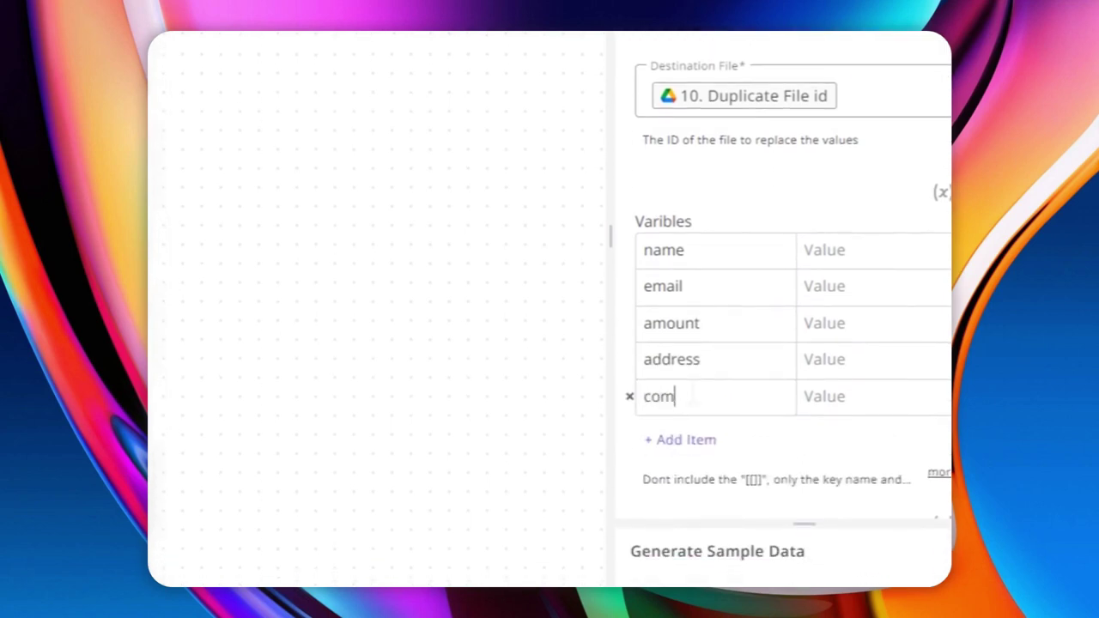
text(pany)
key(Return)
text(dueDate)
key(Return)
text(service)
key(Return)
text(taxRate)
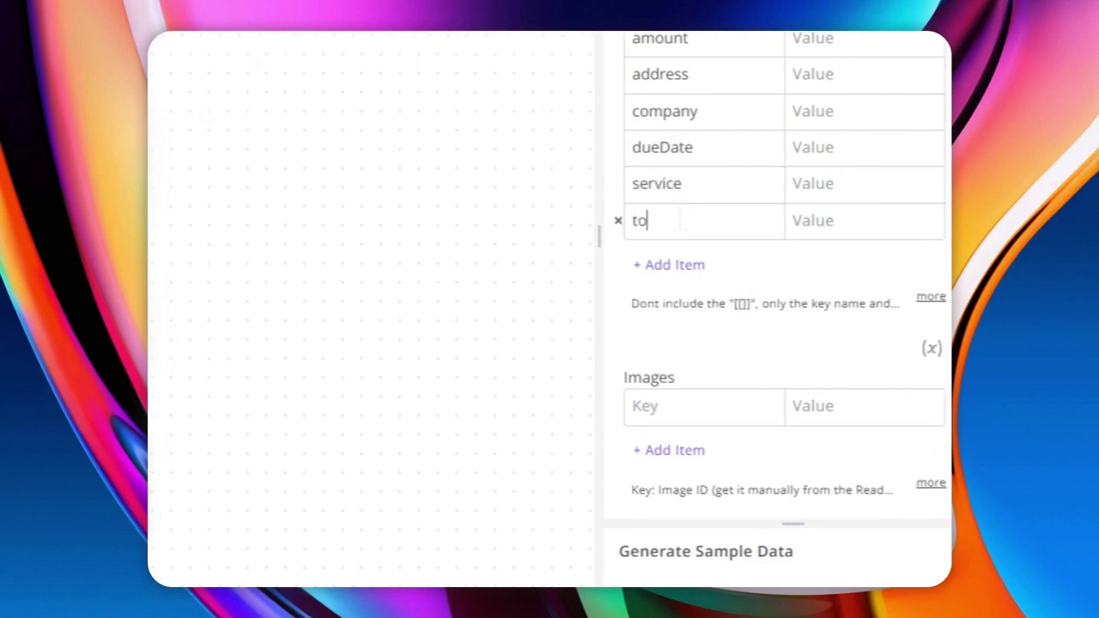
text(x)
key(Return)
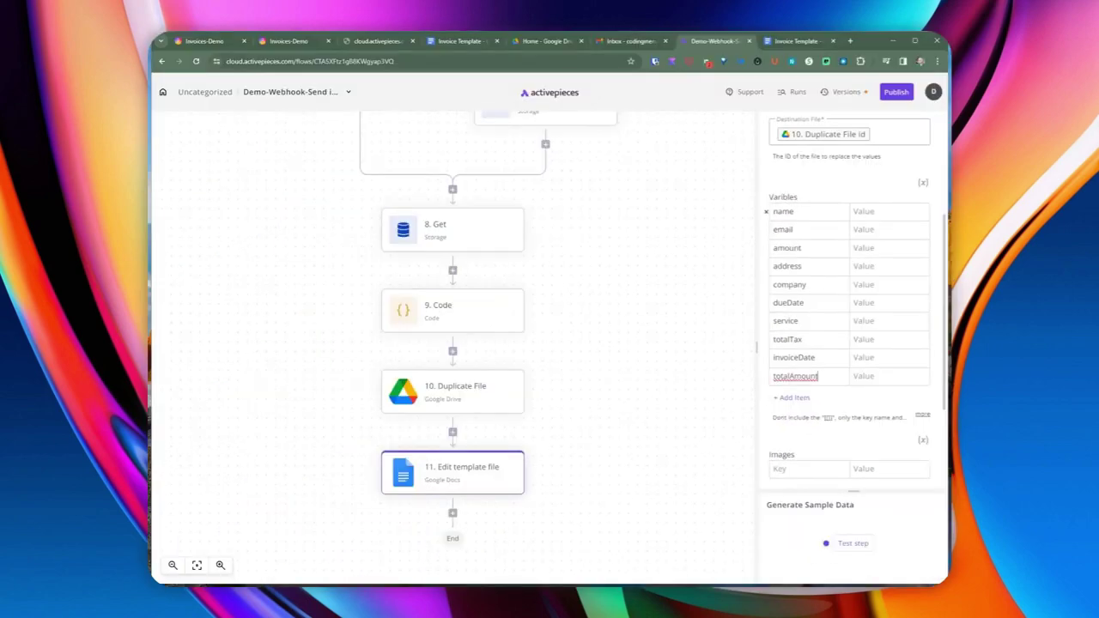
click(813, 65)
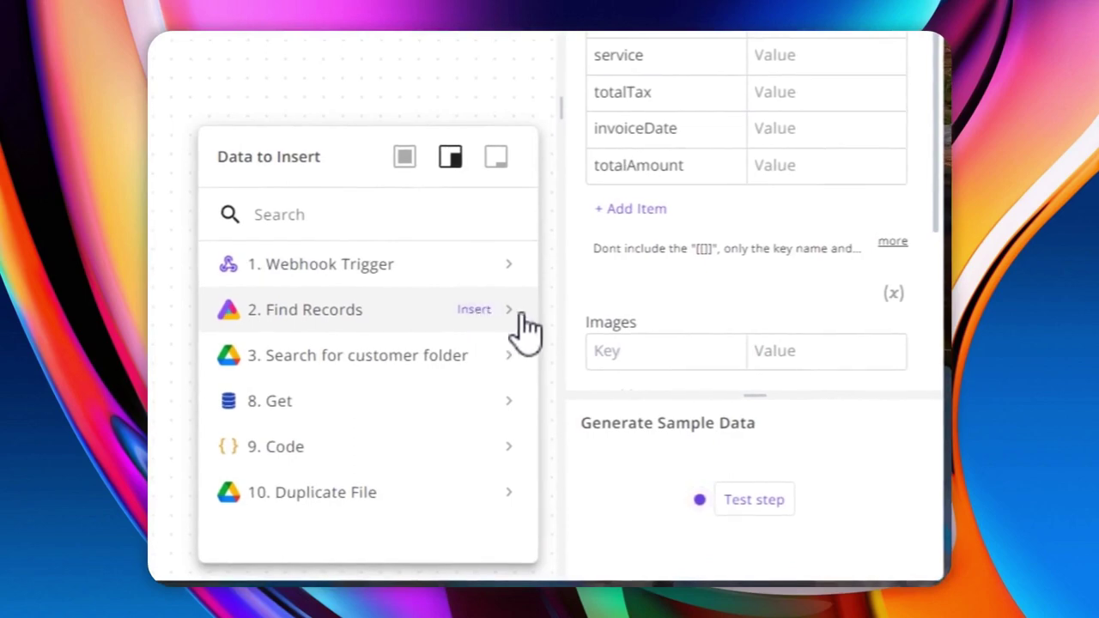
- Insert the first Find Records record's Email into the email variable
click(510, 309)
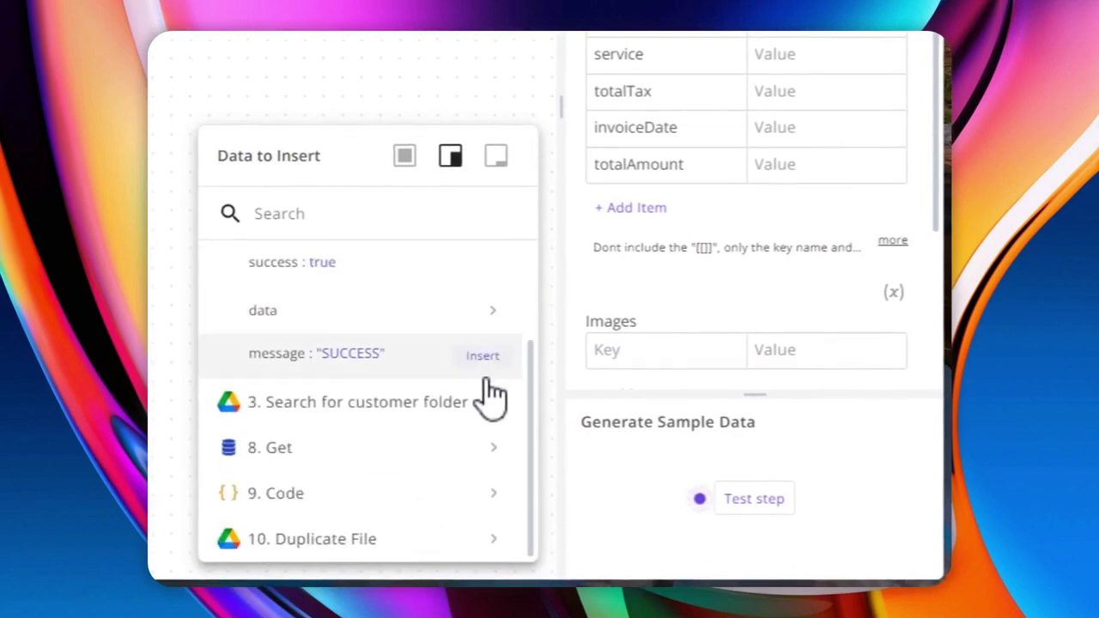
click(496, 313)
scroll(446, 410, down, 1)
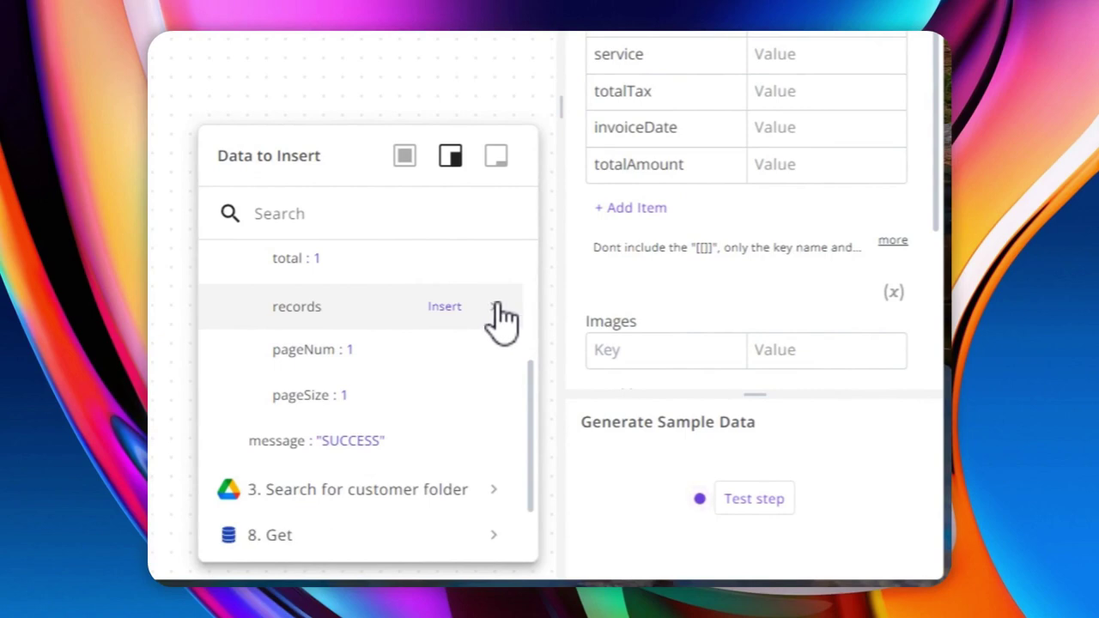
click(497, 309)
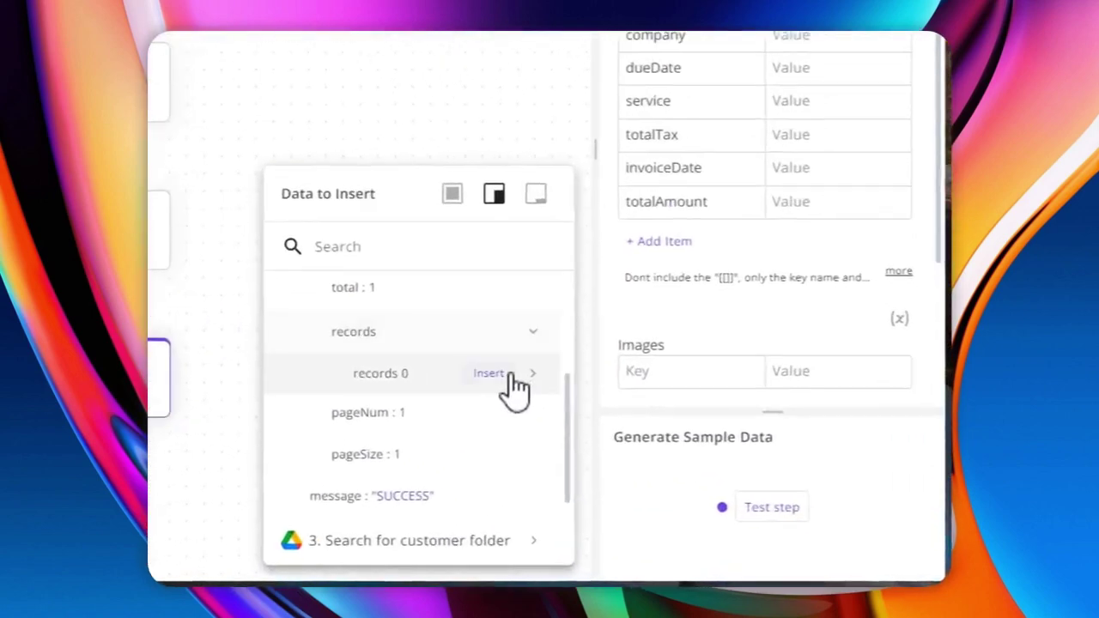
scroll(512, 386, down, 1)
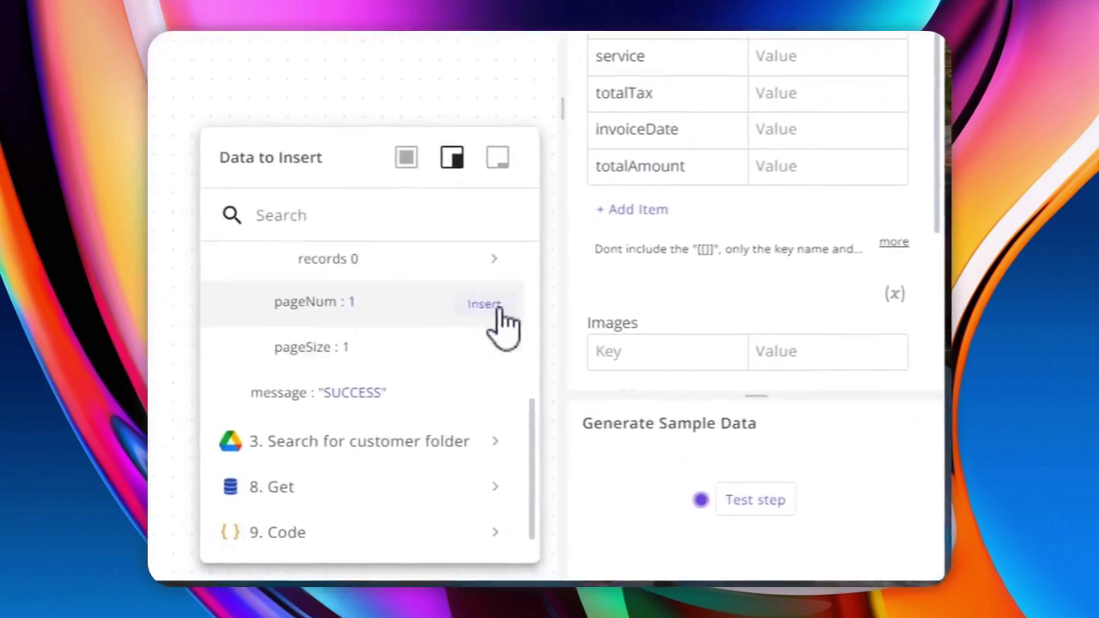
click(533, 373)
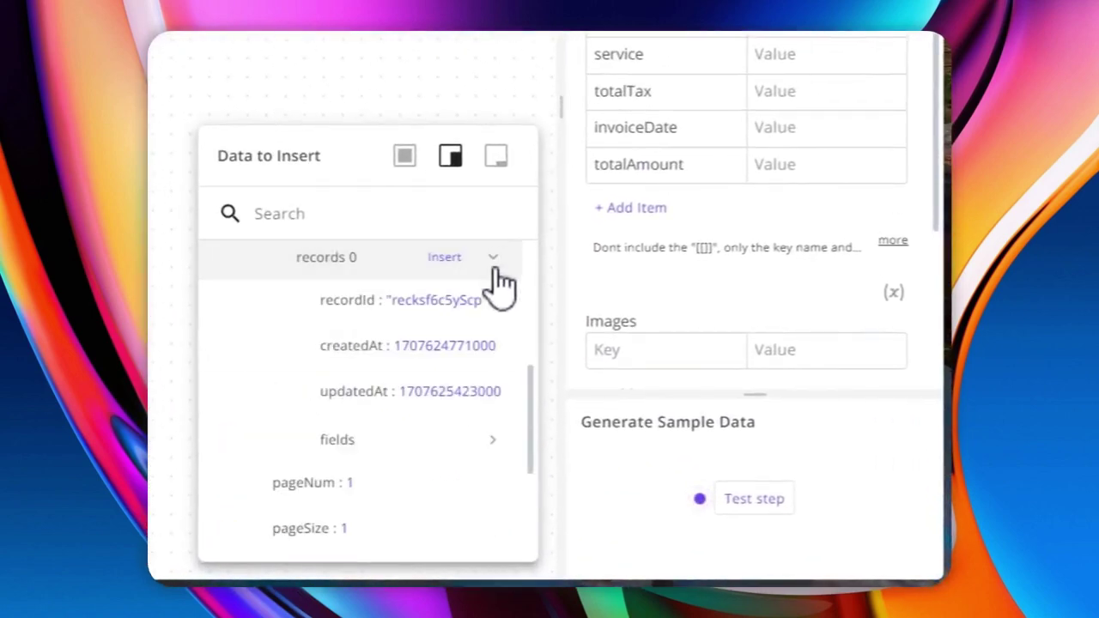
click(500, 446)
scroll(503, 429, down, 3)
scroll(463, 403, down, 2)
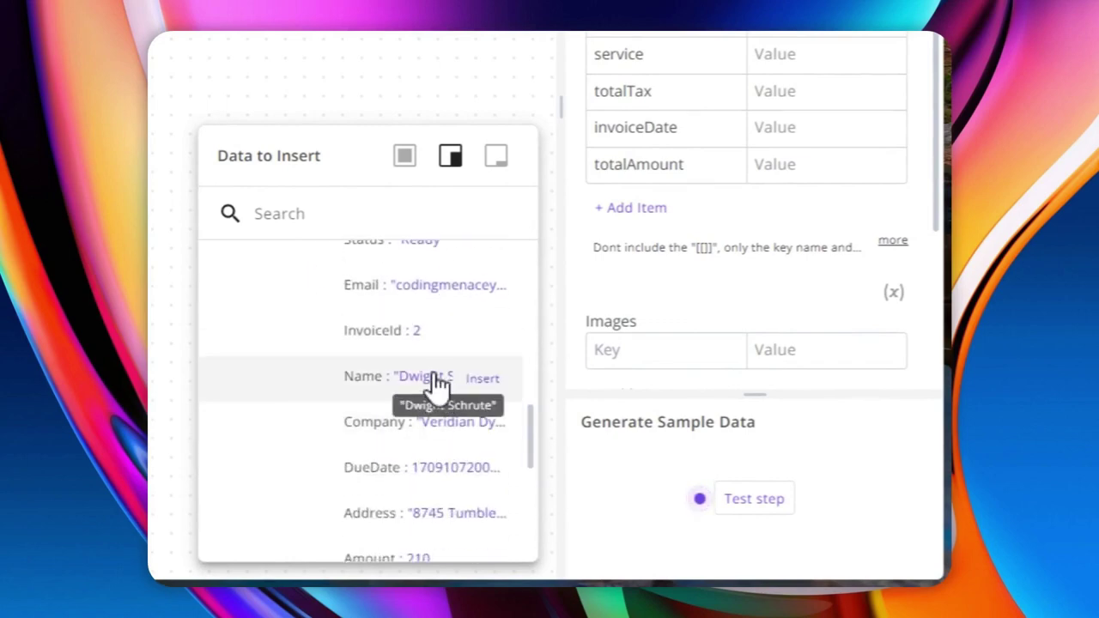
scroll(464, 386, up, 5)
click(489, 398)
click(489, 398)
scroll(471, 463, down, 4)
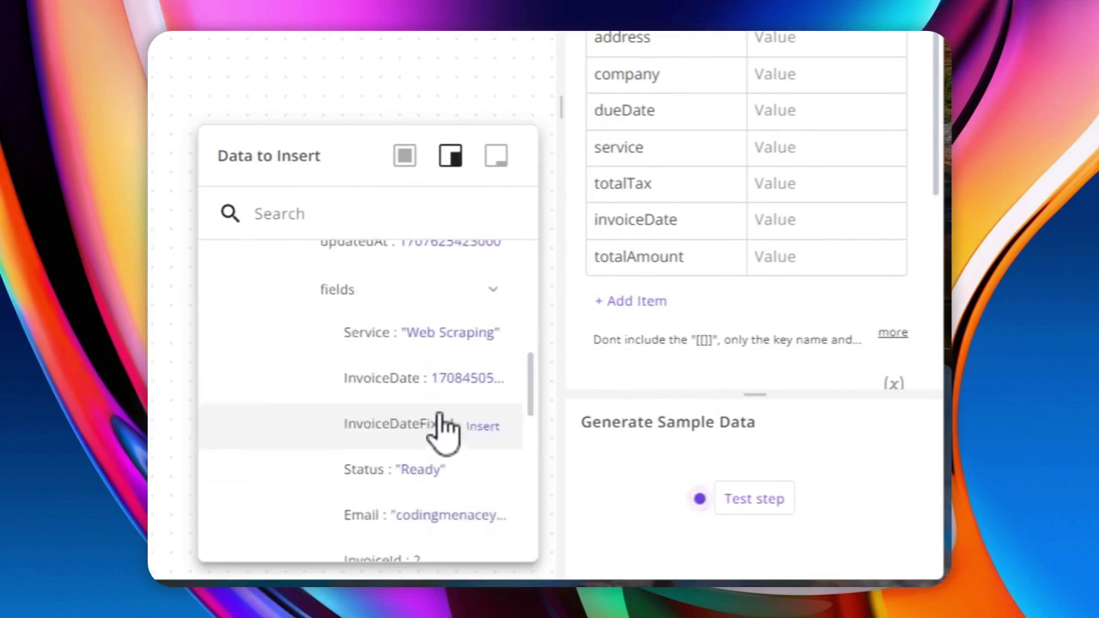
scroll(443, 421, down, 4)
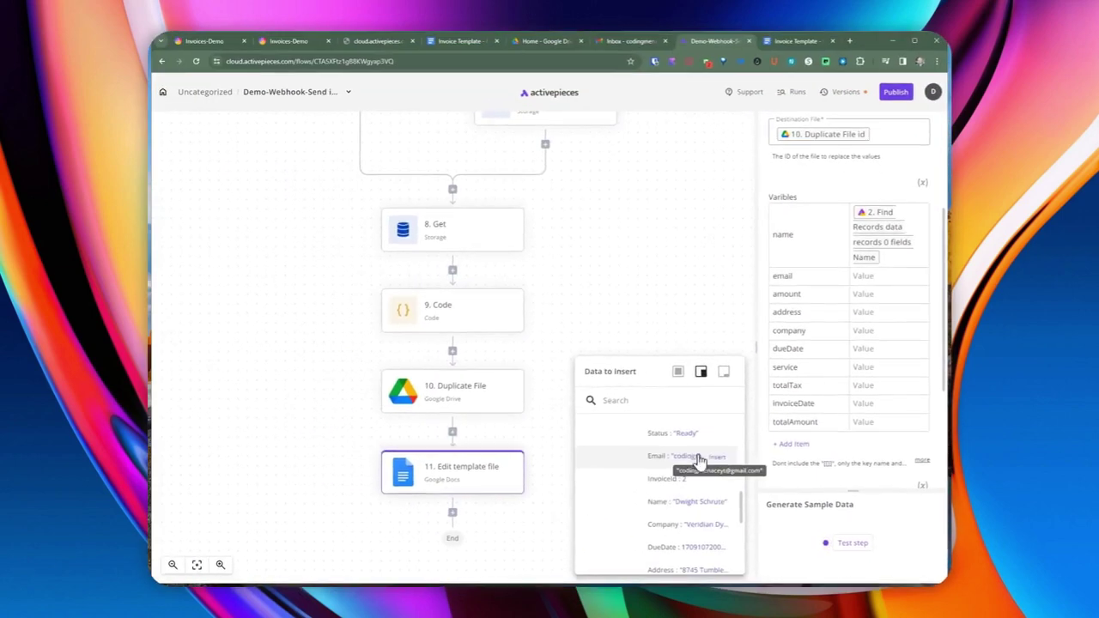
click(702, 458)
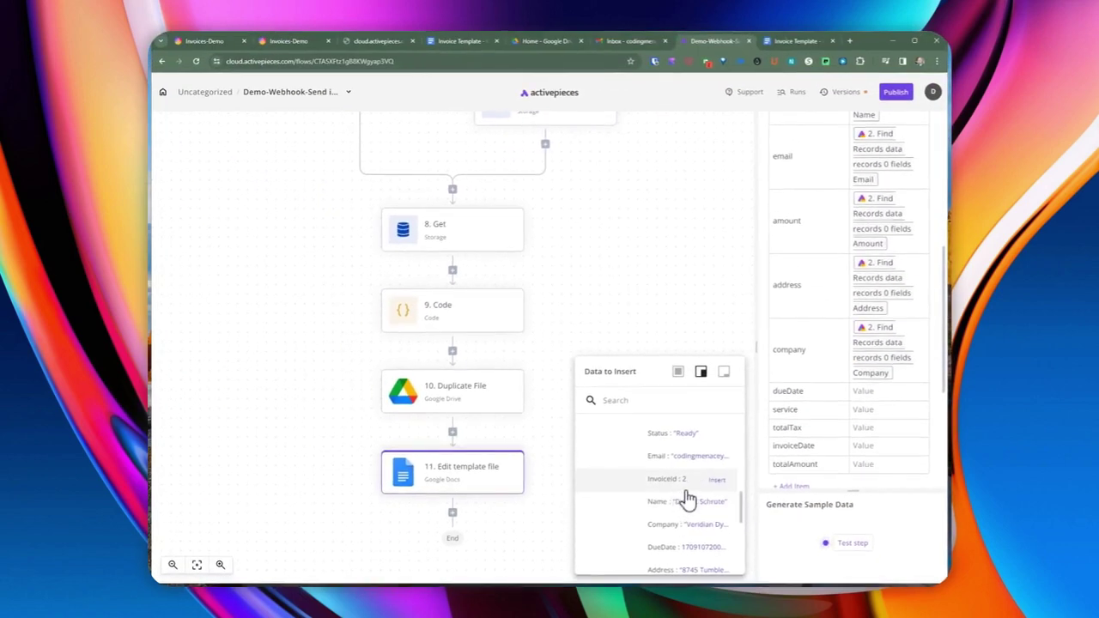
- Map dueDate to the record's DueDateFixed and service to its Service field
scroll(686, 498, down, 5)
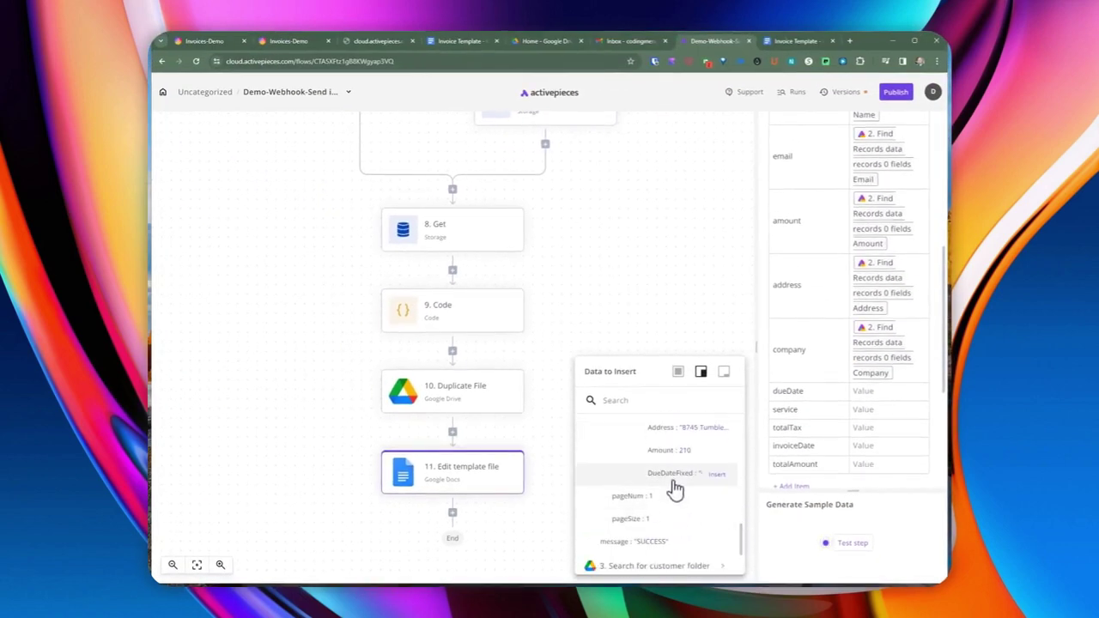
scroll(670, 459, up, 1)
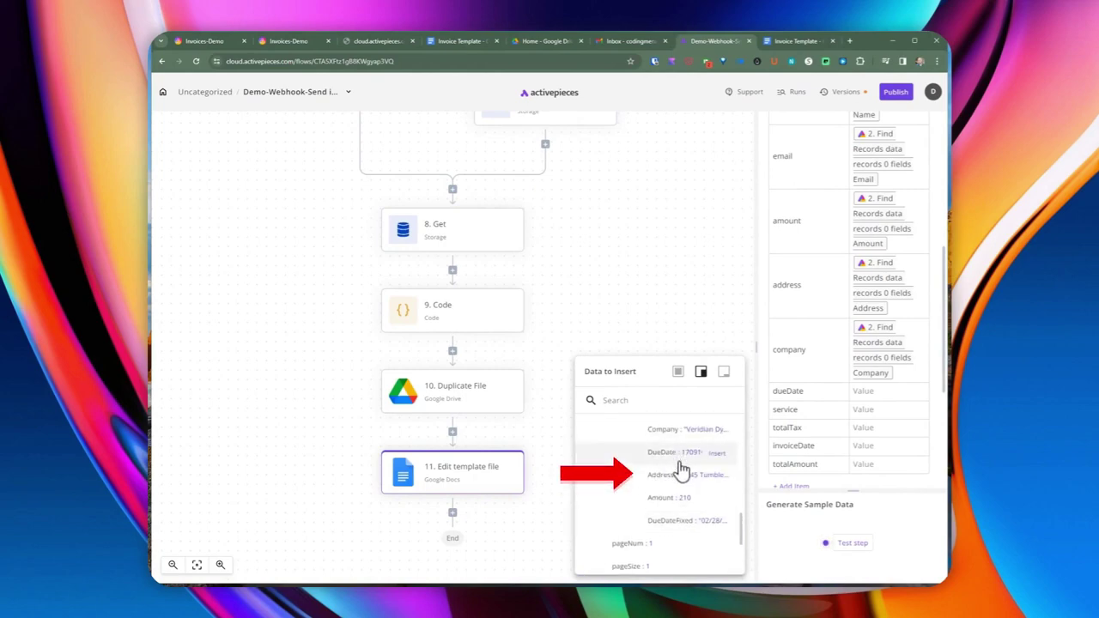
scroll(681, 467, up, 2)
scroll(680, 468, down, 2)
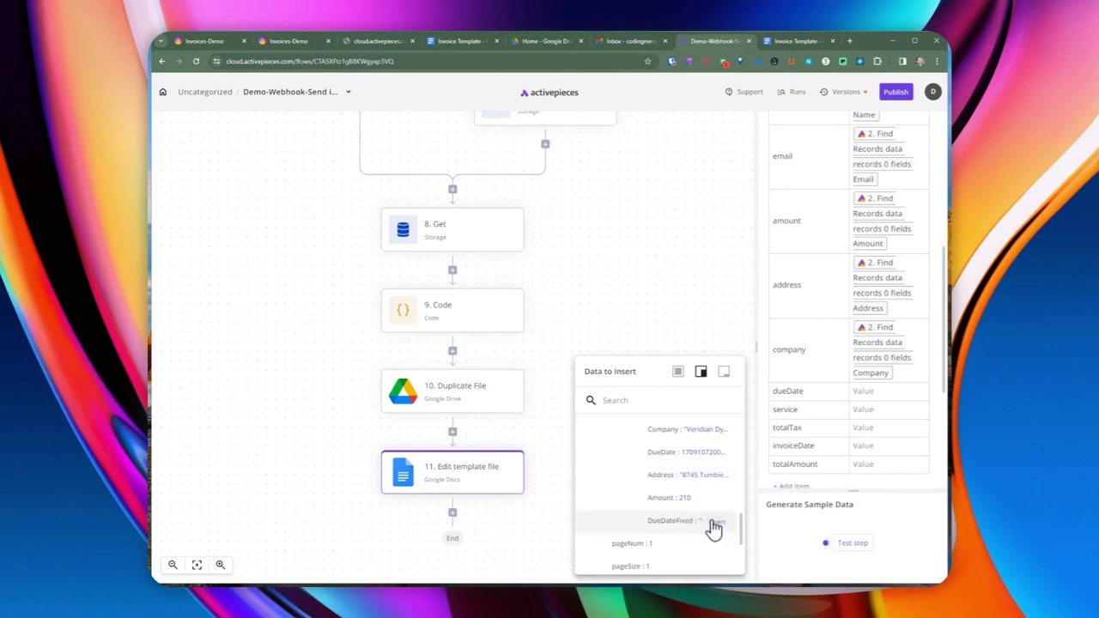
click(713, 524)
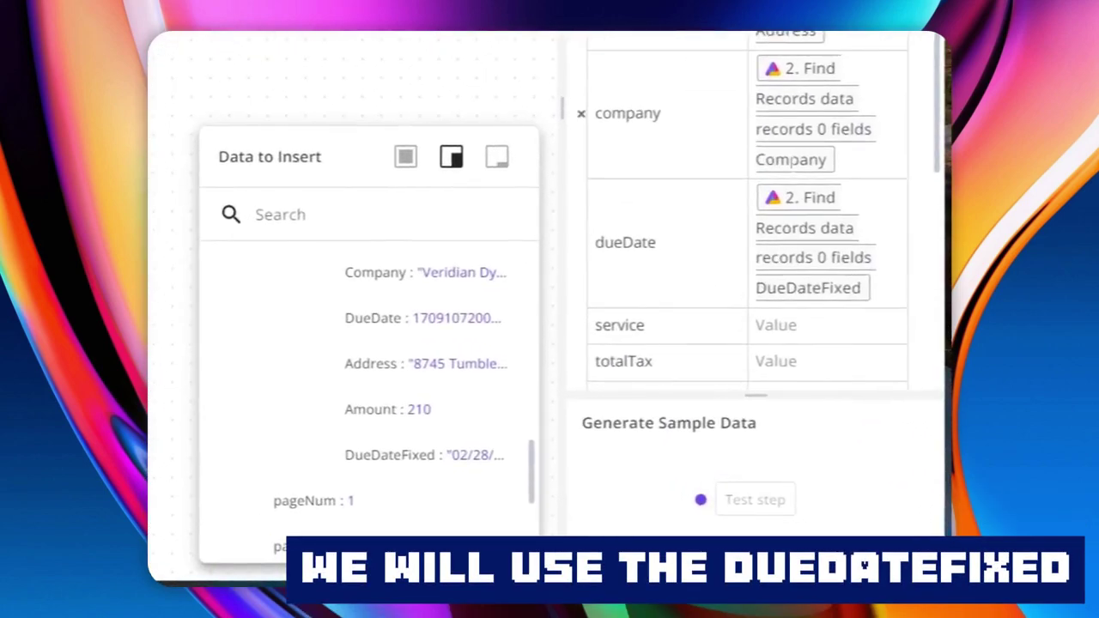
scroll(802, 249, down, 1)
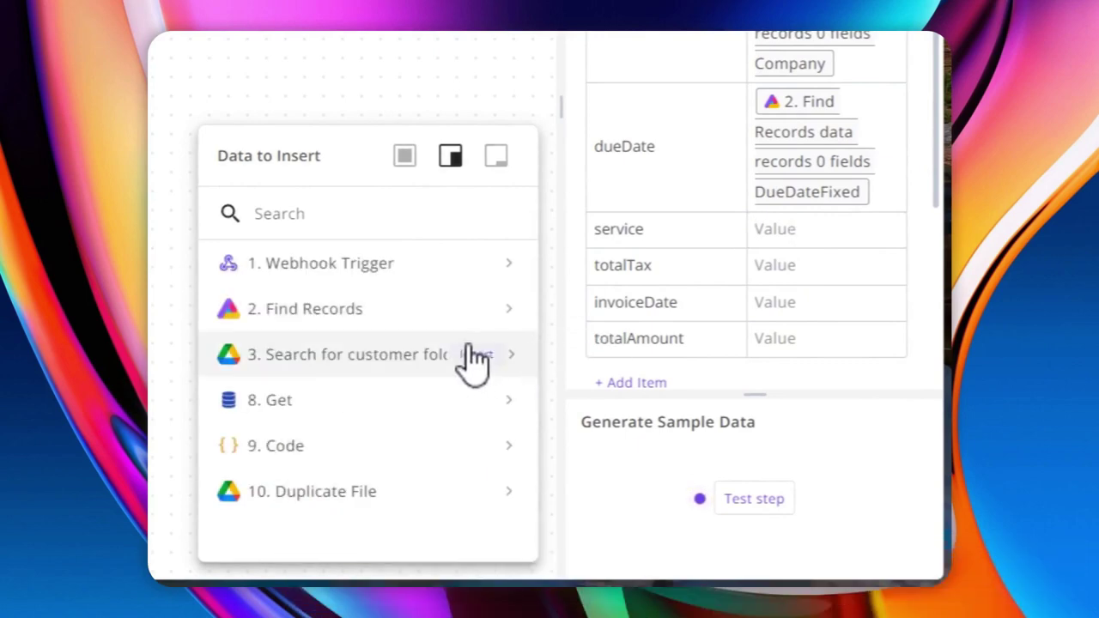
click(512, 310)
scroll(494, 365, down, 5)
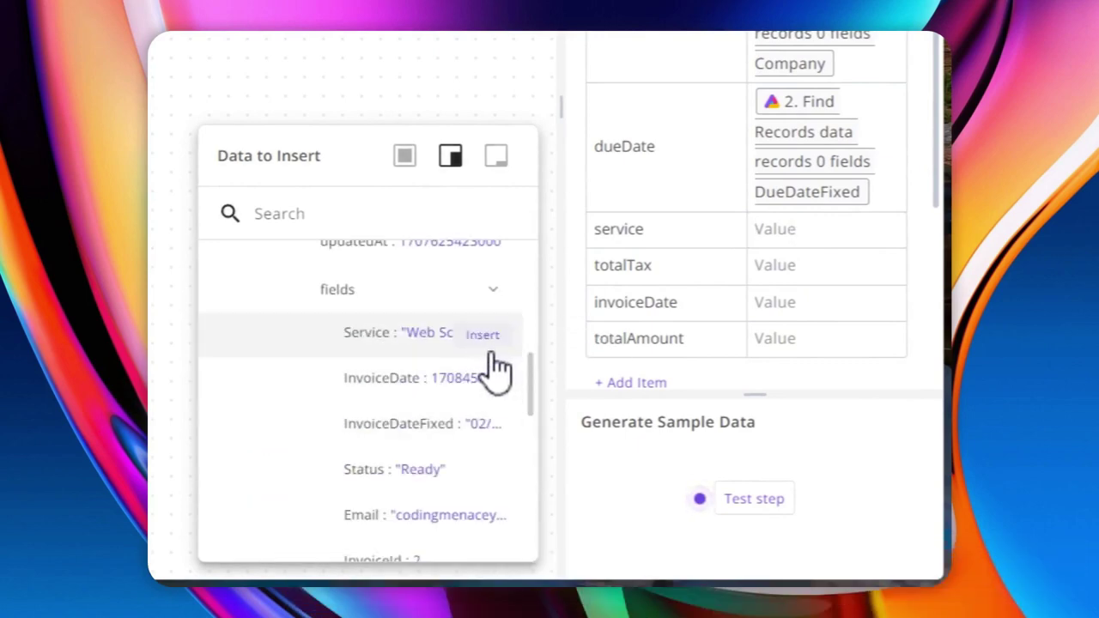
click(449, 342)
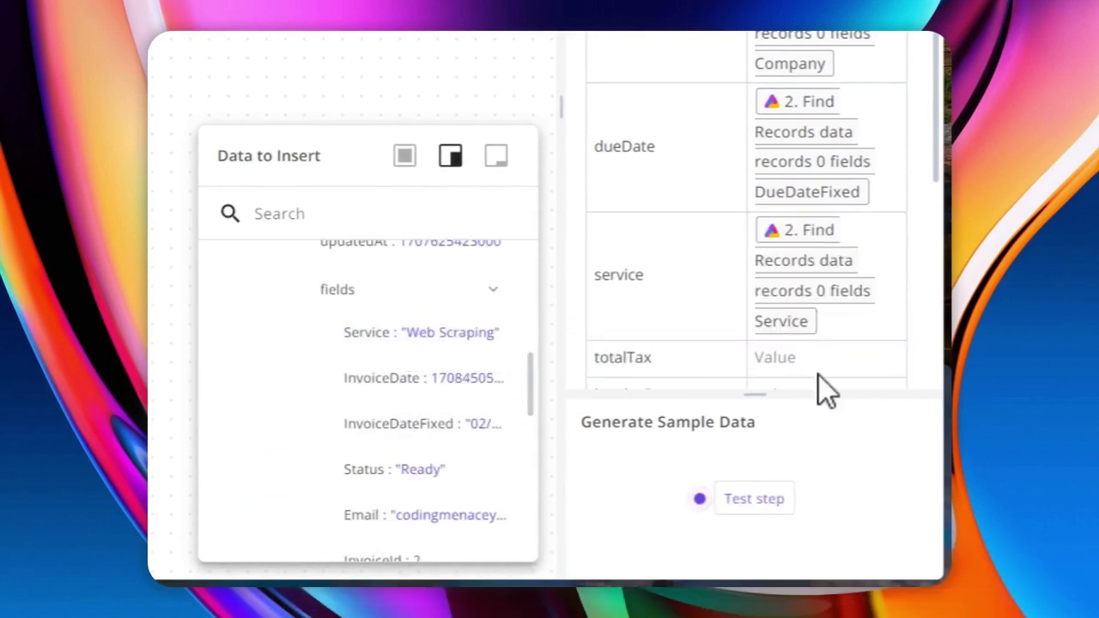
scroll(444, 419, down, 2)
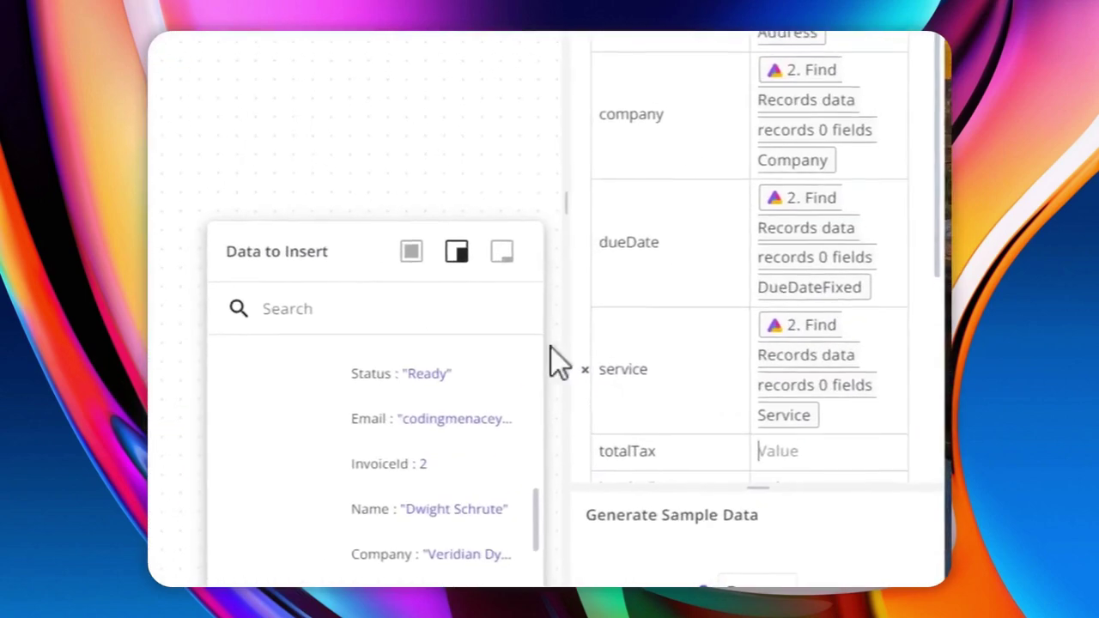
click(340, 129)
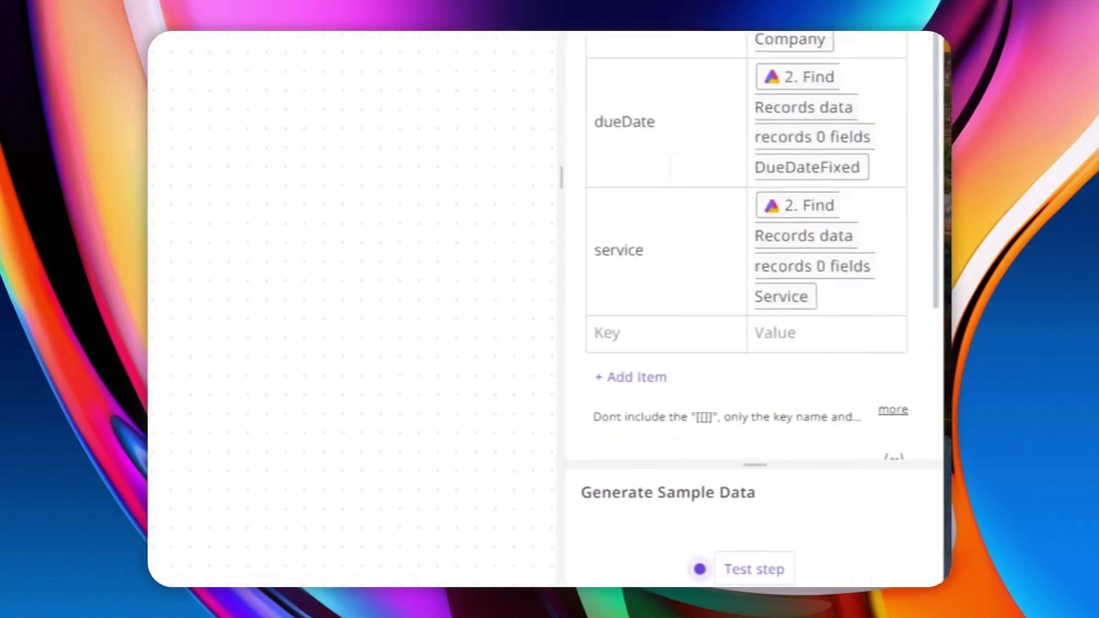
- Add variable rows named totalAmount and totalTax
scroll(747, 215, down, 1)
click(605, 238)
text(total)
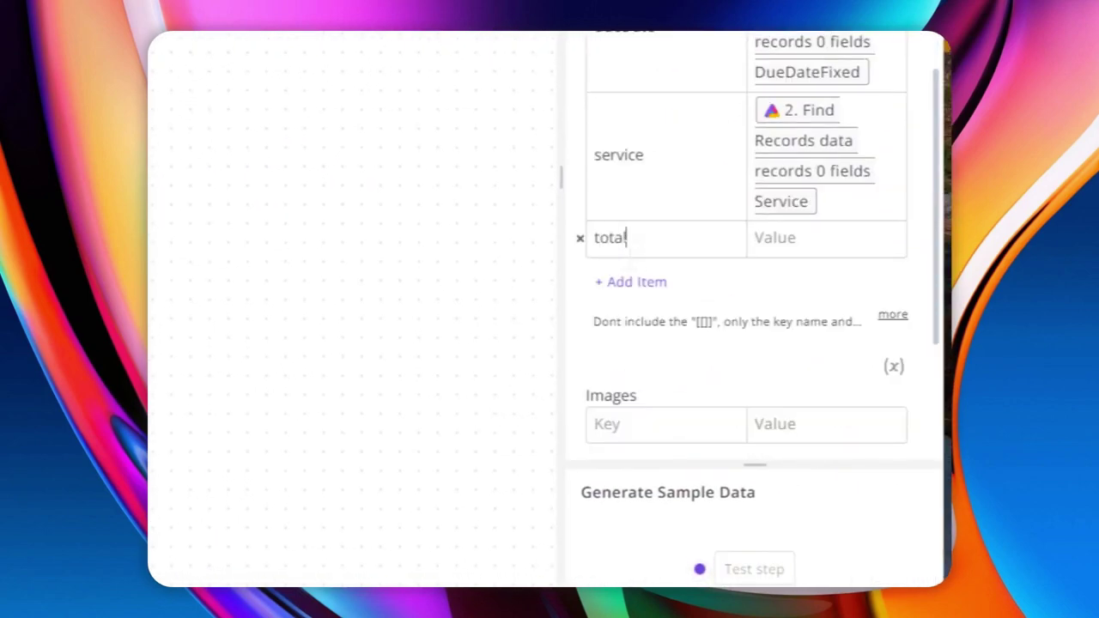
text(Amount)
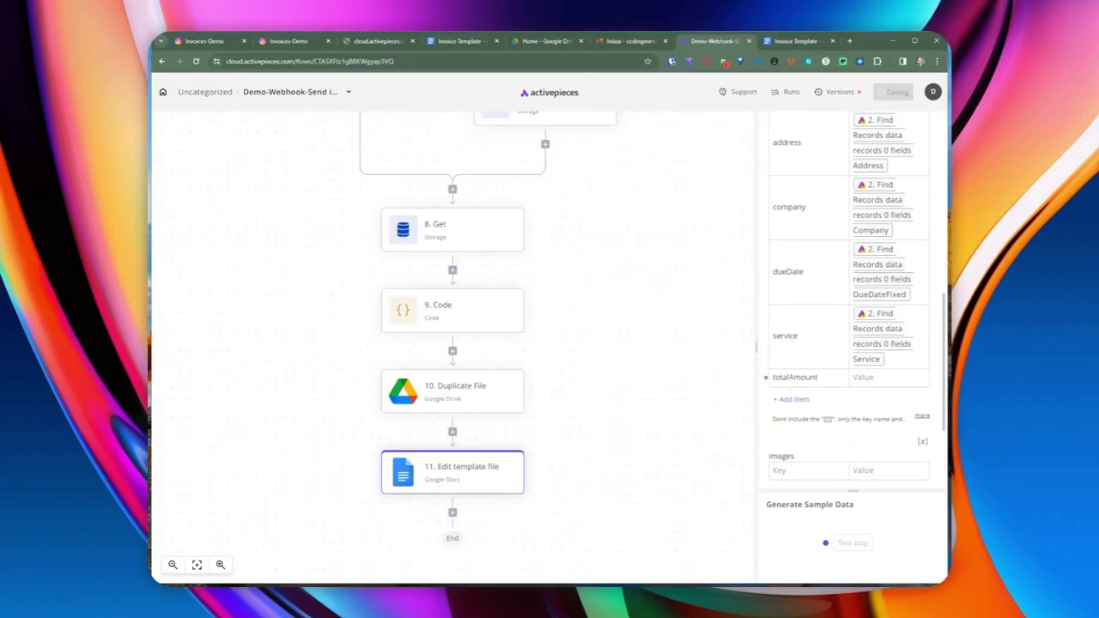
click(790, 400)
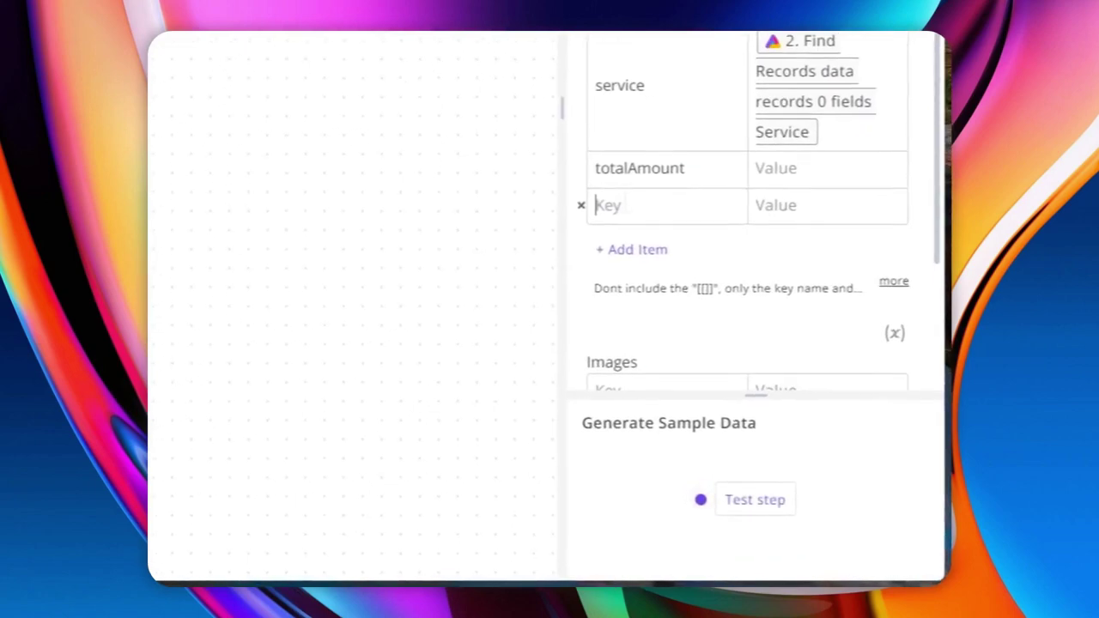
text(totalTax)
key(Tab)
- Fill totalAmount and totalTax from the Code step's total and tax, then open the generated invoice
click(510, 446)
scroll(447, 446, down, 1)
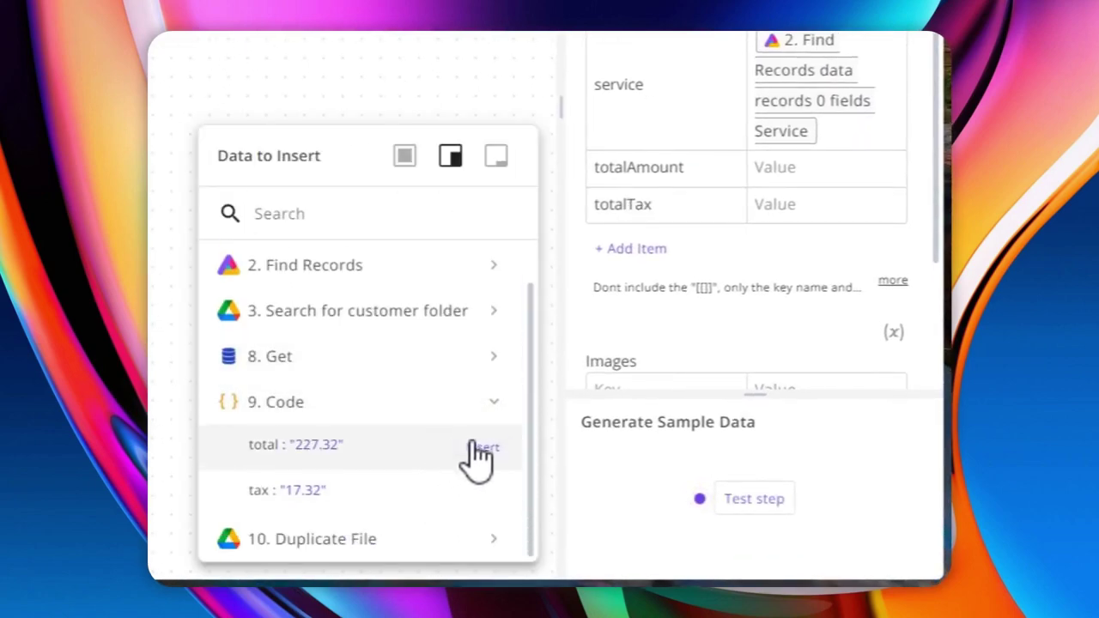
click(482, 453)
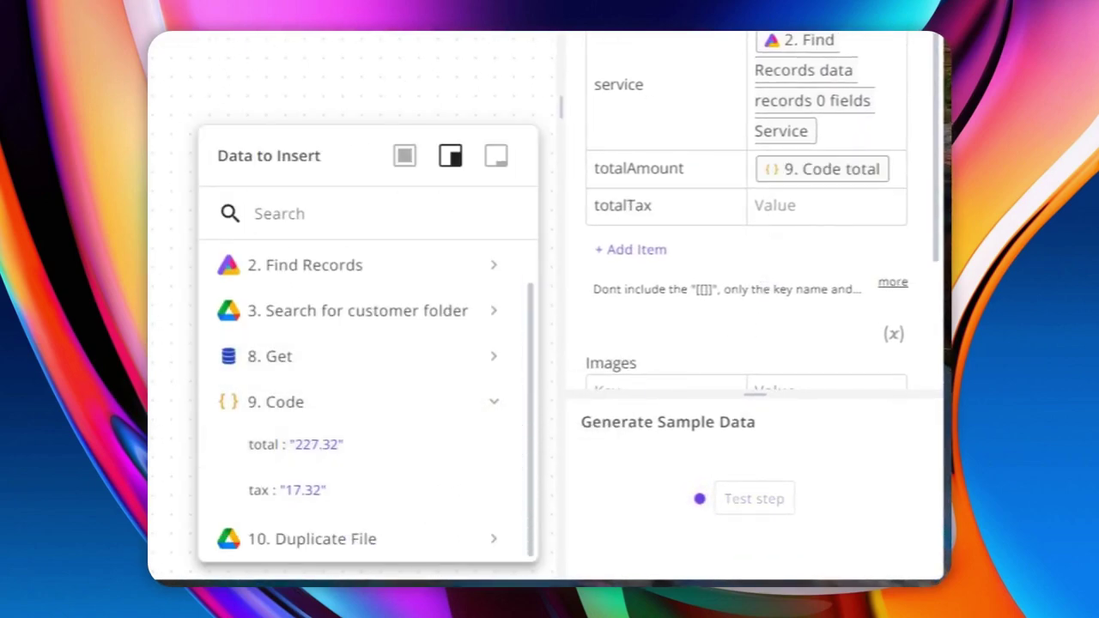
click(455, 446)
scroll(457, 481, down, 1)
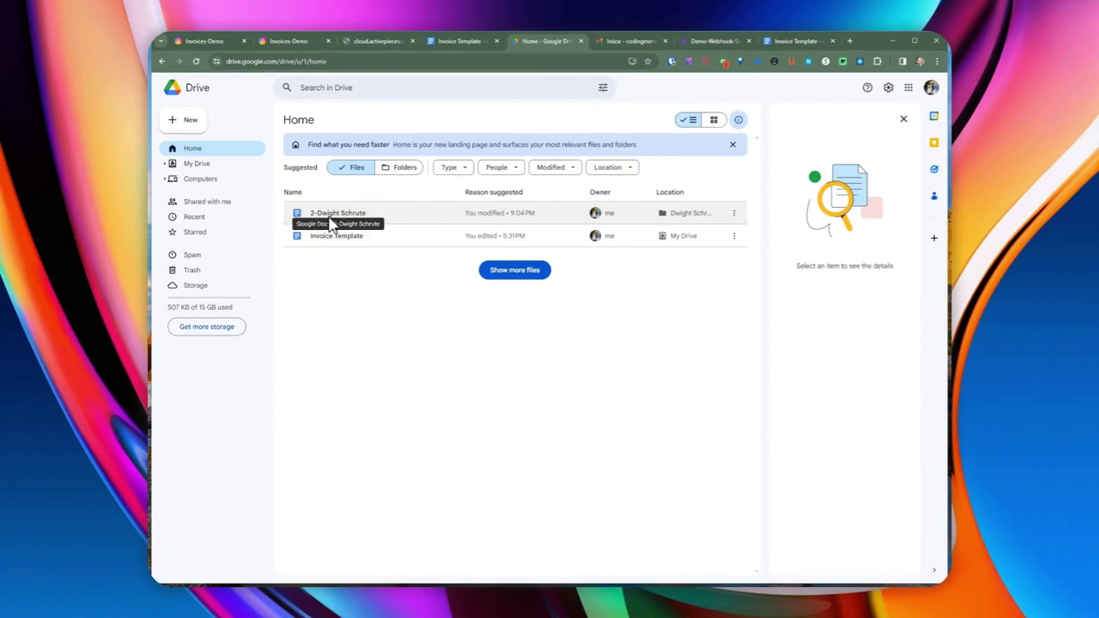
double_click(327, 214)
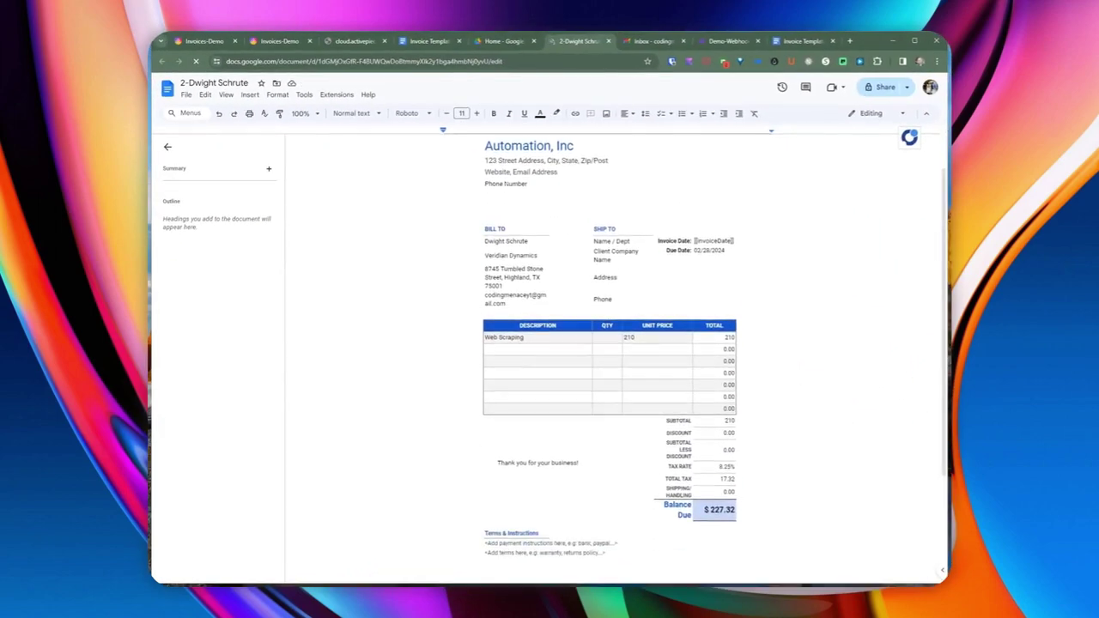
- Compare against the template and locate the generated invoice's unfilled [[invoiceDate]] placeholder
click(435, 43)
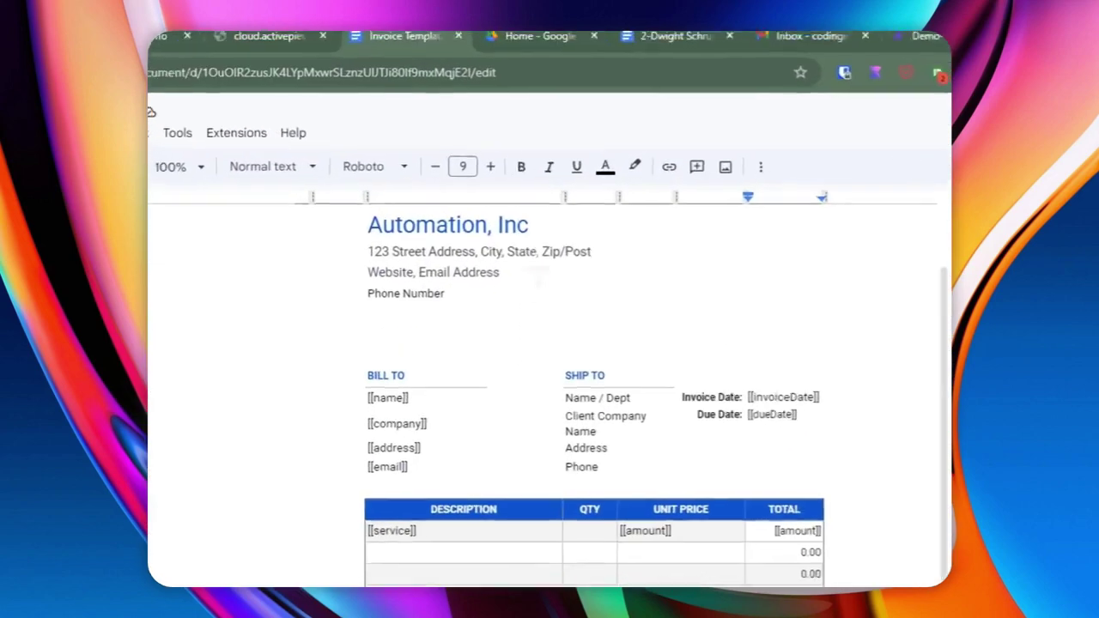
click(577, 41)
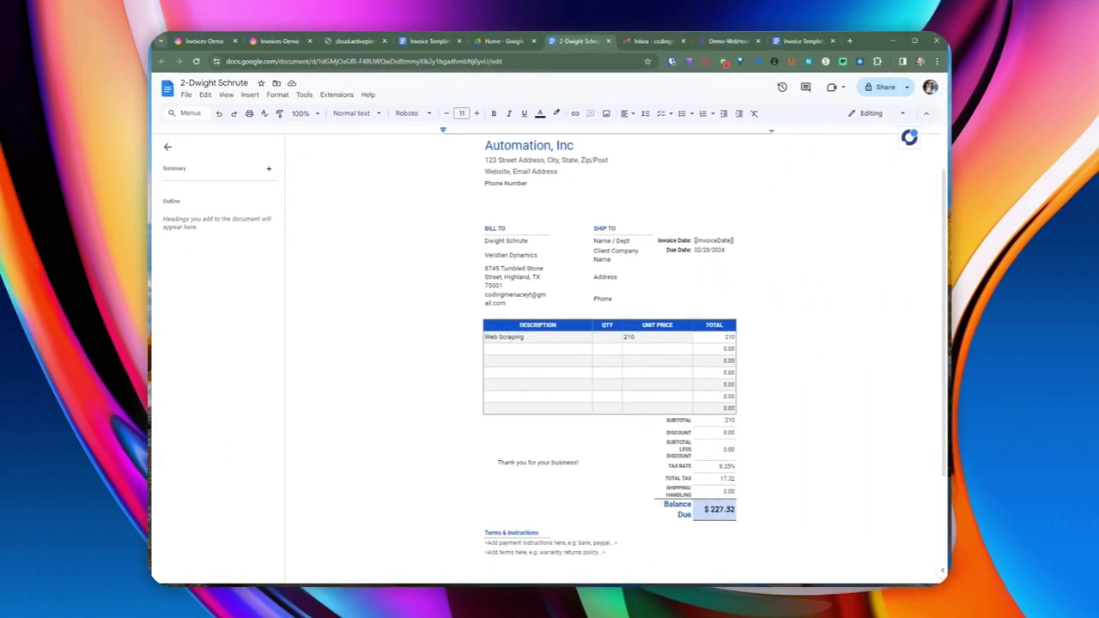
scroll(609, 343, up, 1)
double_click(713, 288)
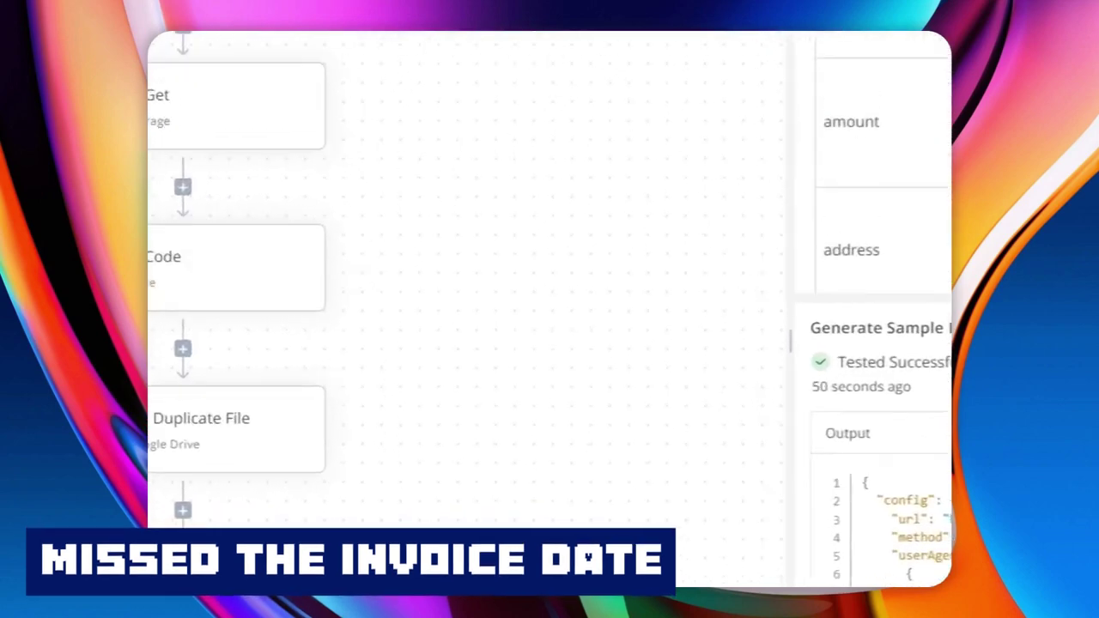
scroll(883, 172, up, 2)
scroll(882, 163, down, 4)
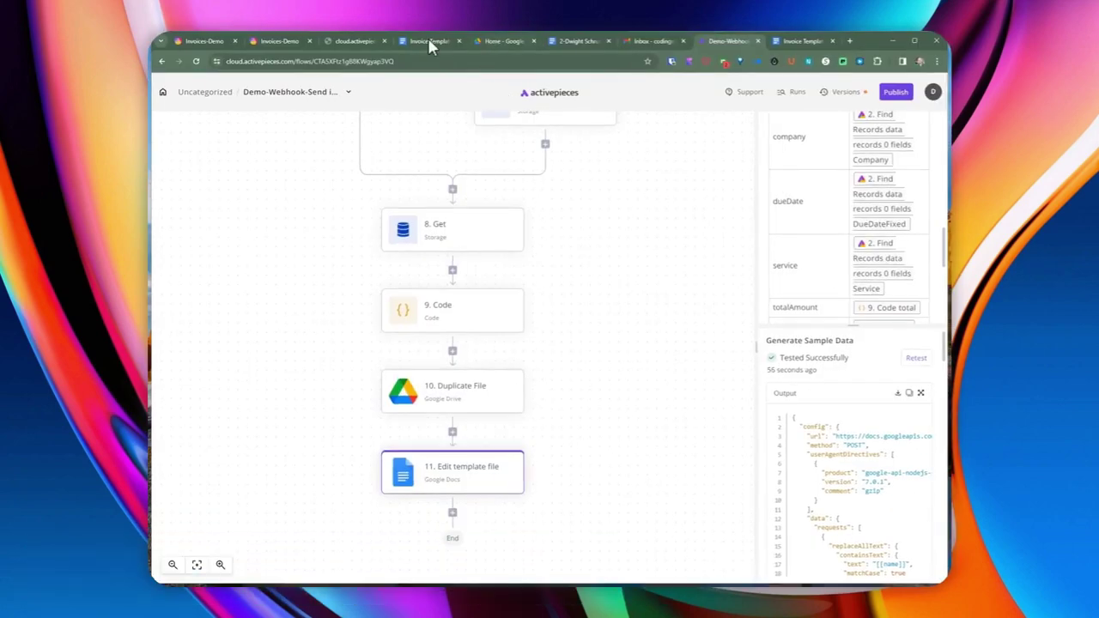
- Check the template's invoiceDate placeholder name and return to the flow editor
click(432, 41)
click(726, 40)
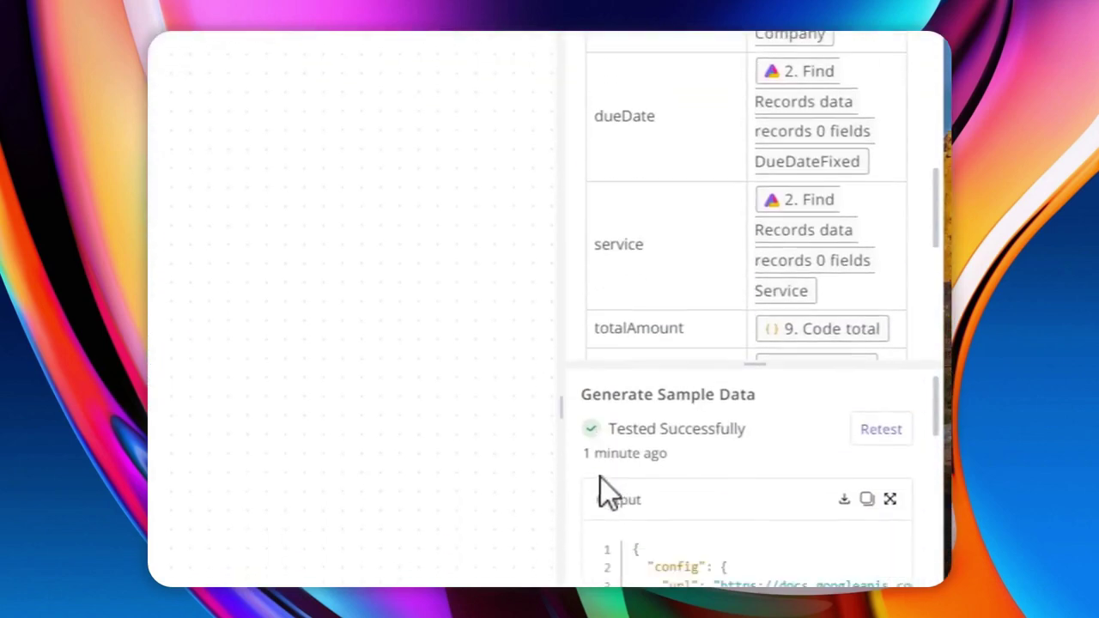
scroll(747, 189, up, 3)
scroll(747, 189, down, 3)
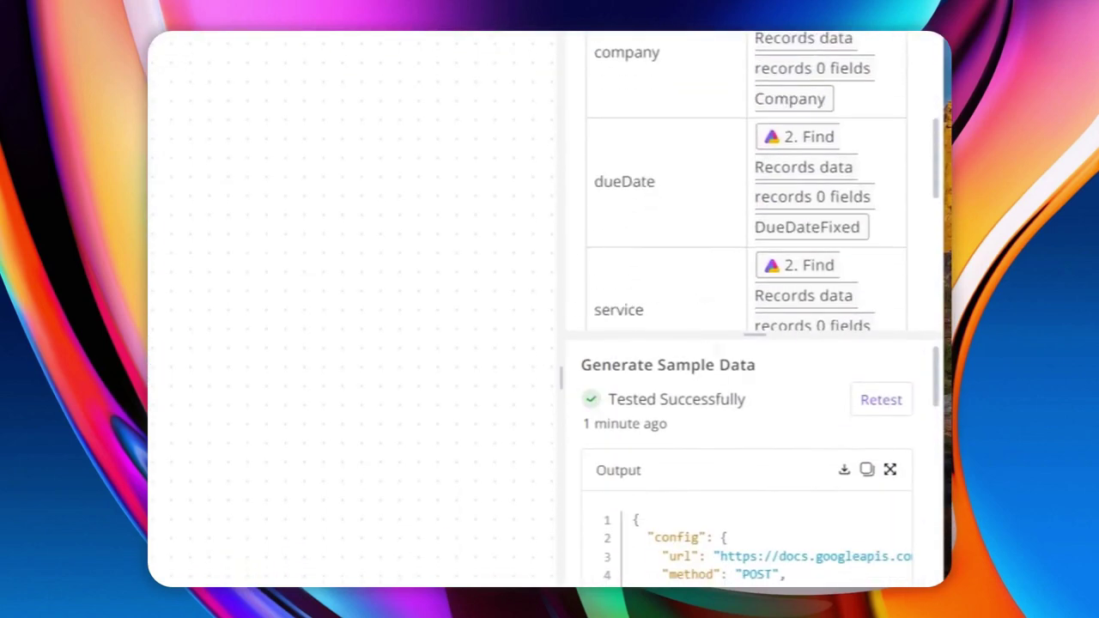
scroll(692, 280, down, 5)
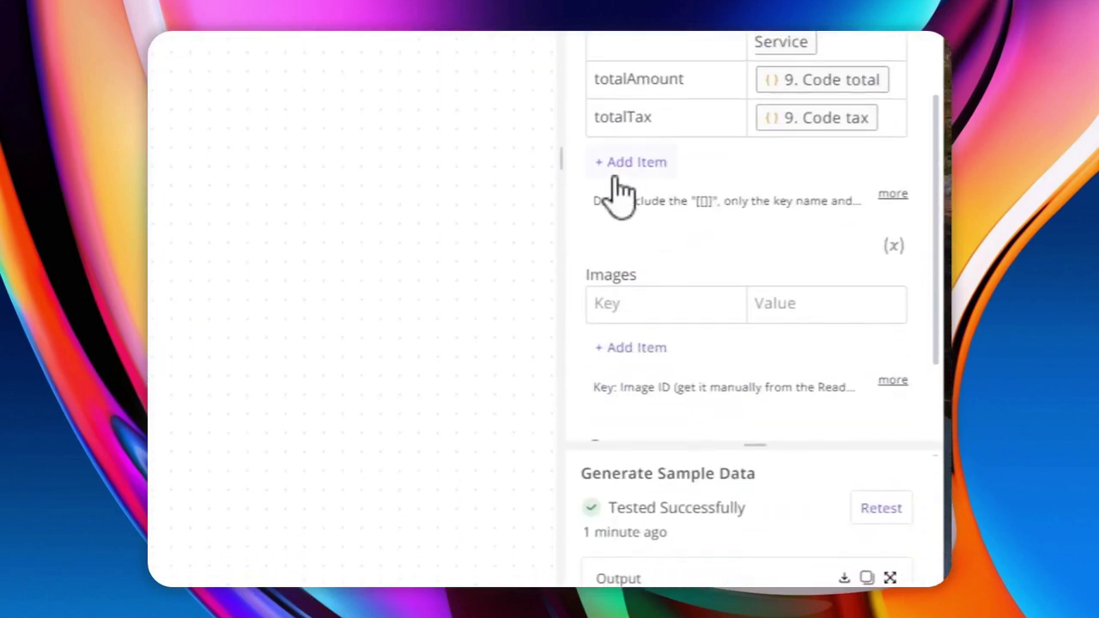
- Add an invoiceDate variable mapped to Find Records' InvoiceDateFixed and open the regenerated invoice
click(624, 163)
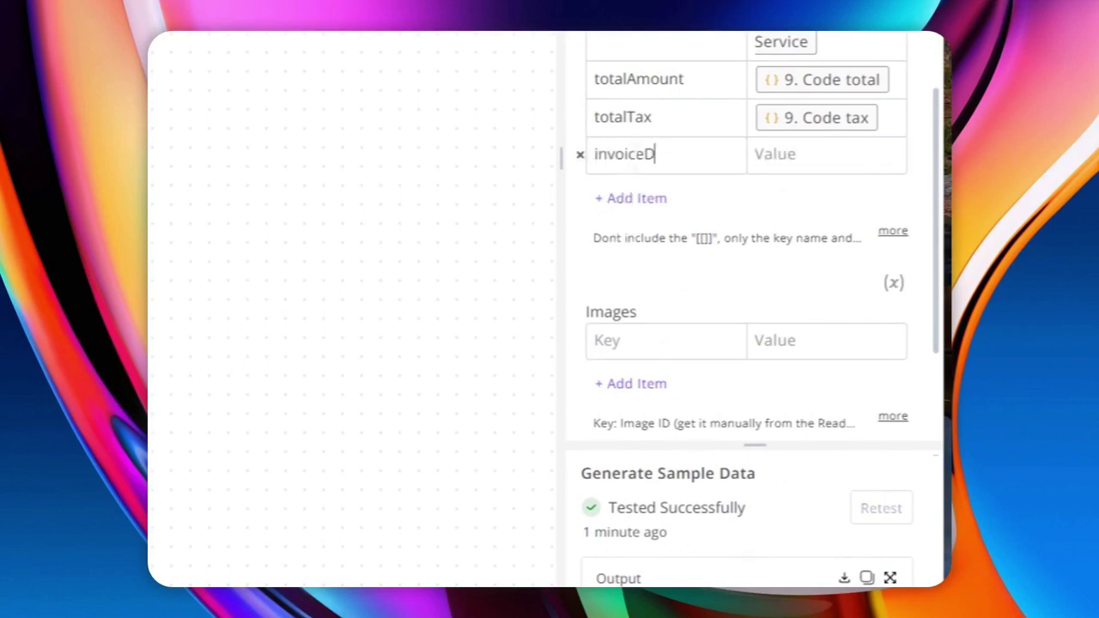
click(776, 154)
click(533, 339)
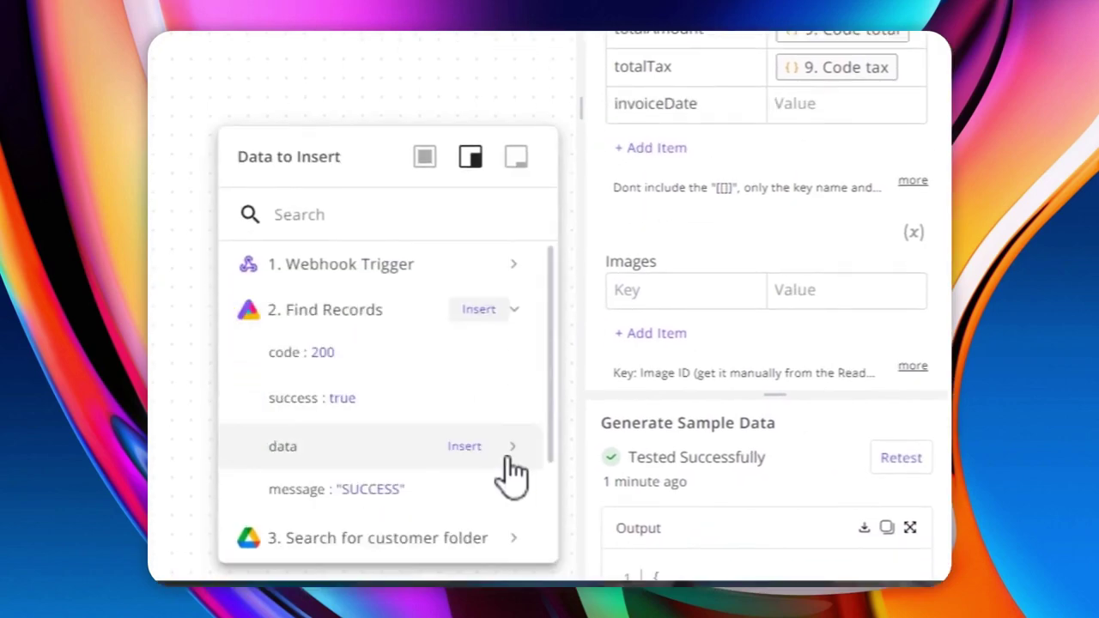
click(507, 450)
click(506, 352)
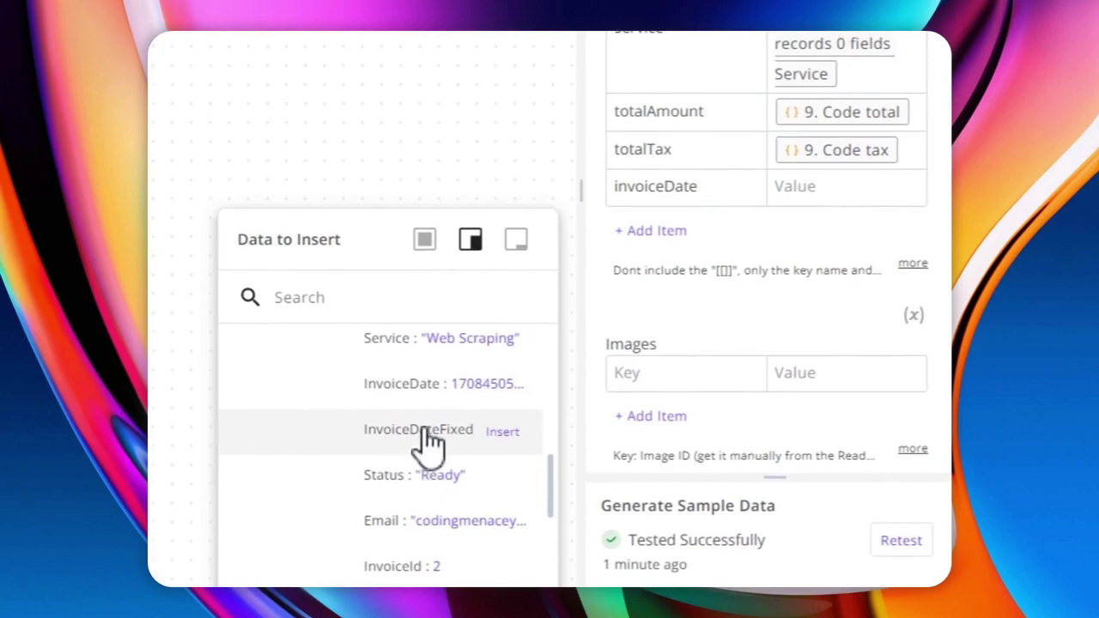
click(503, 431)
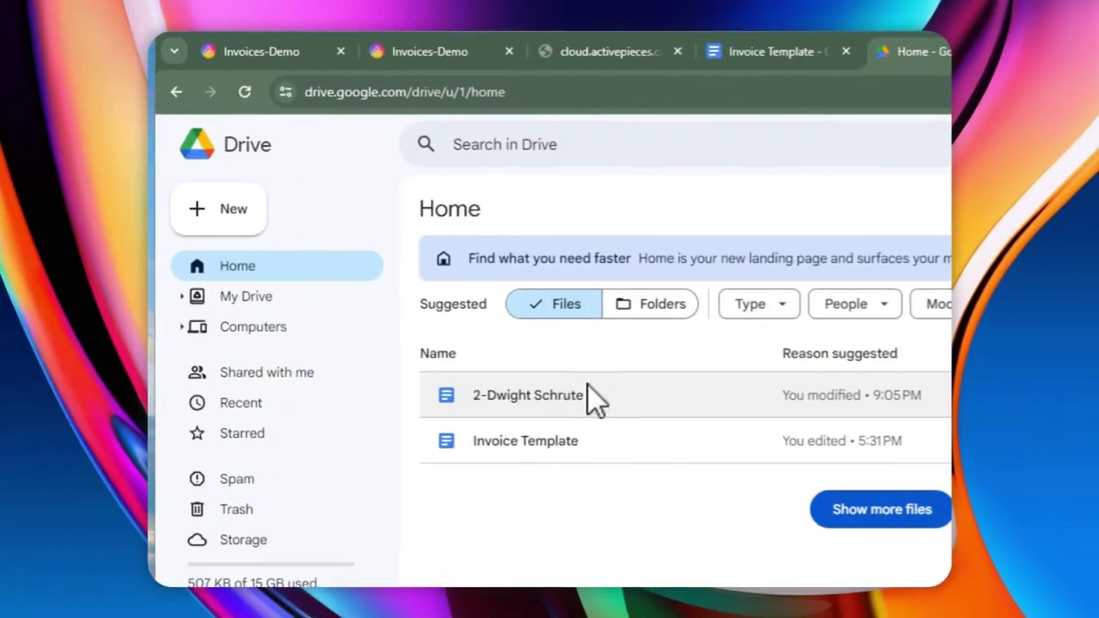
double_click(587, 394)
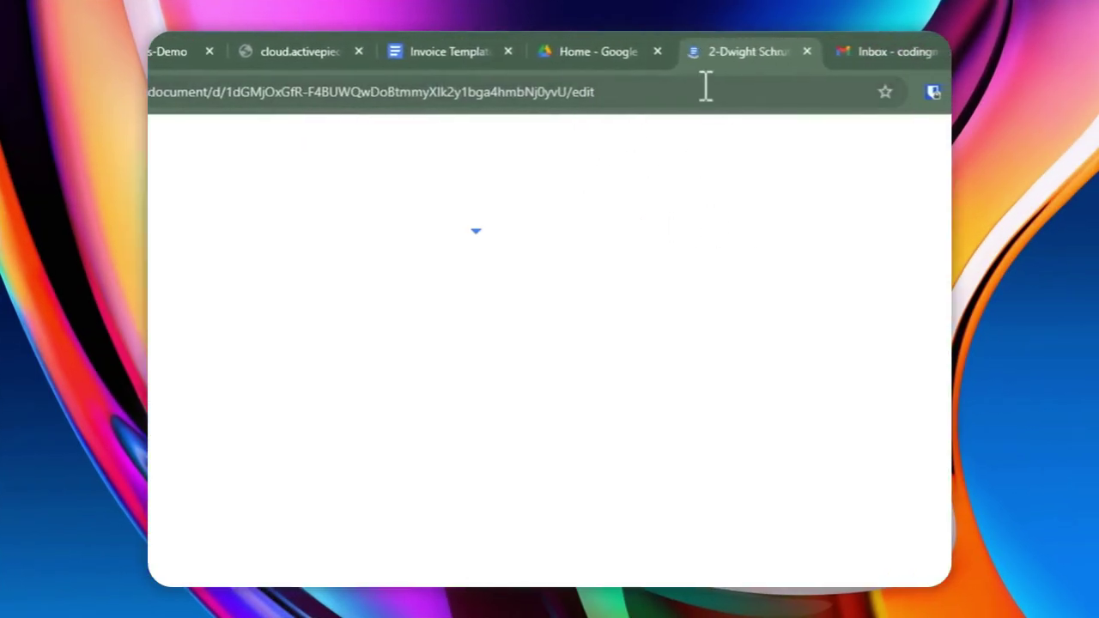
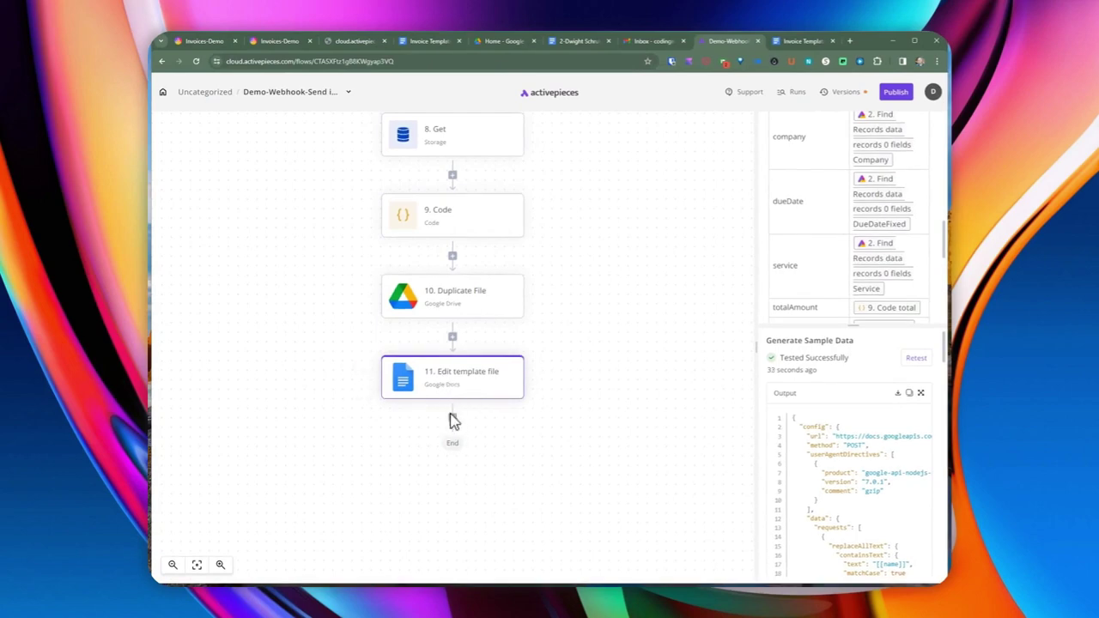
- Add a Google Drive 'Save file as PDF' step after step 11 using the existing Drive connection
click(453, 421)
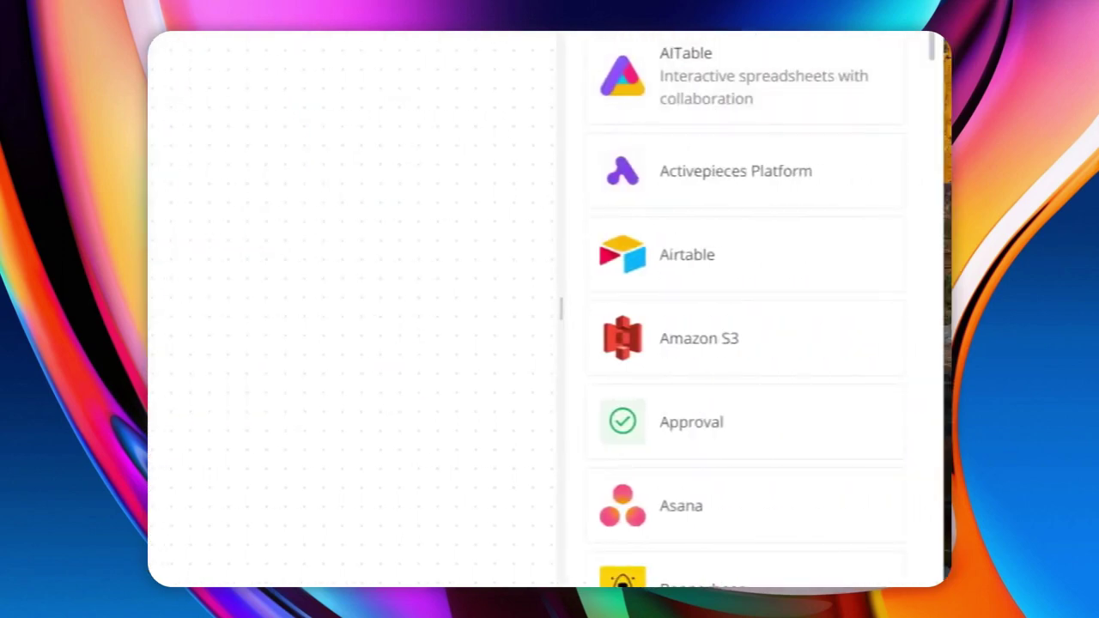
scroll(745, 309, down, 20)
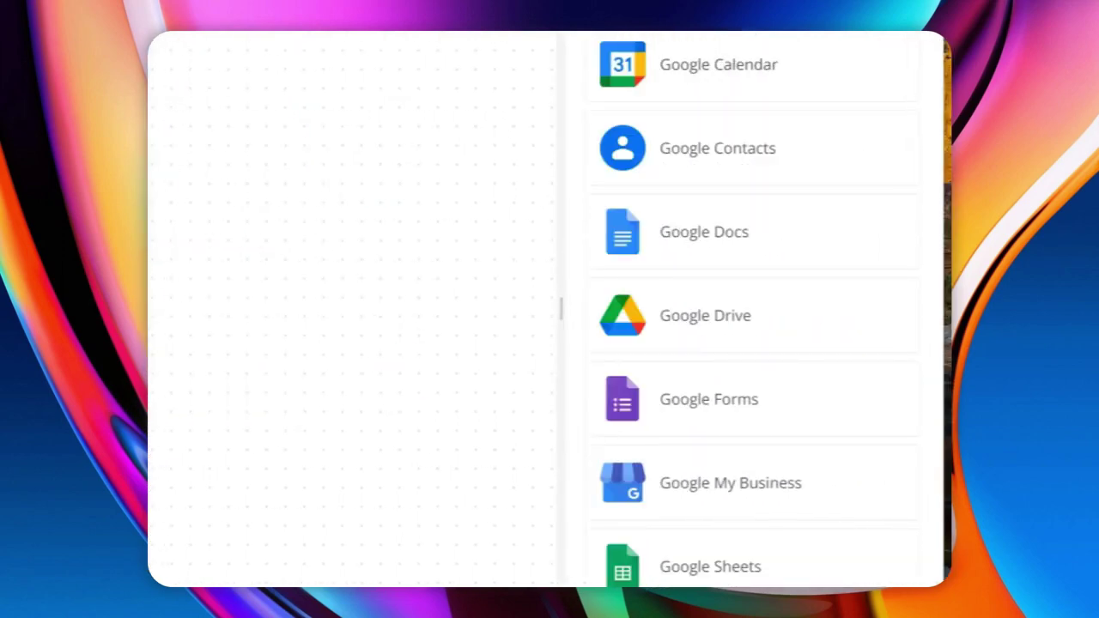
click(721, 325)
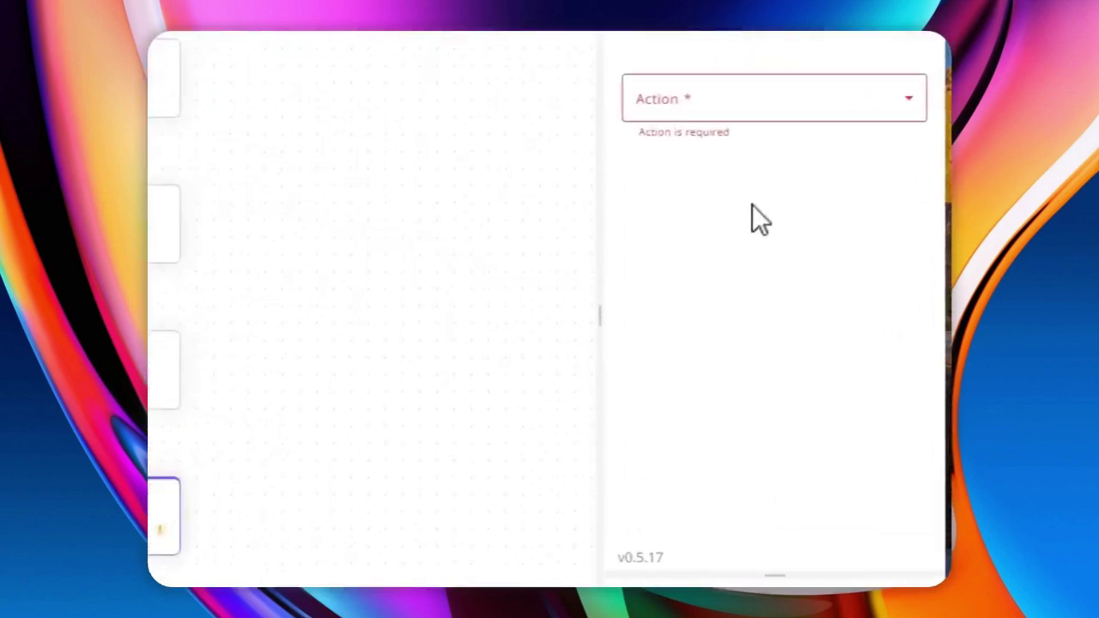
click(643, 81)
scroll(711, 283, down, 4)
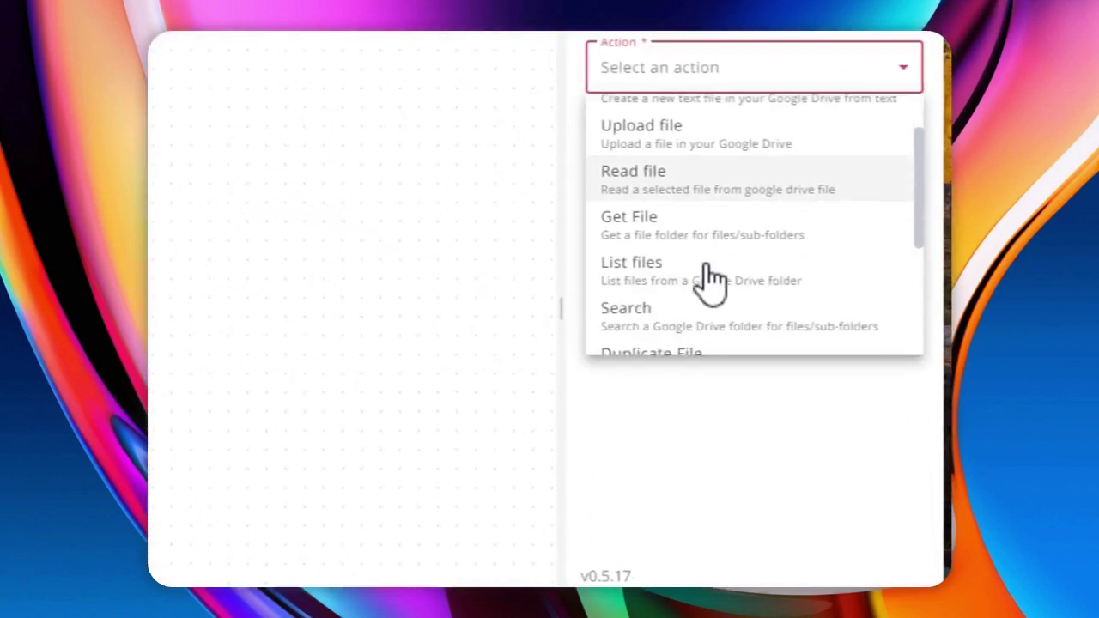
scroll(711, 282, down, 3)
click(650, 197)
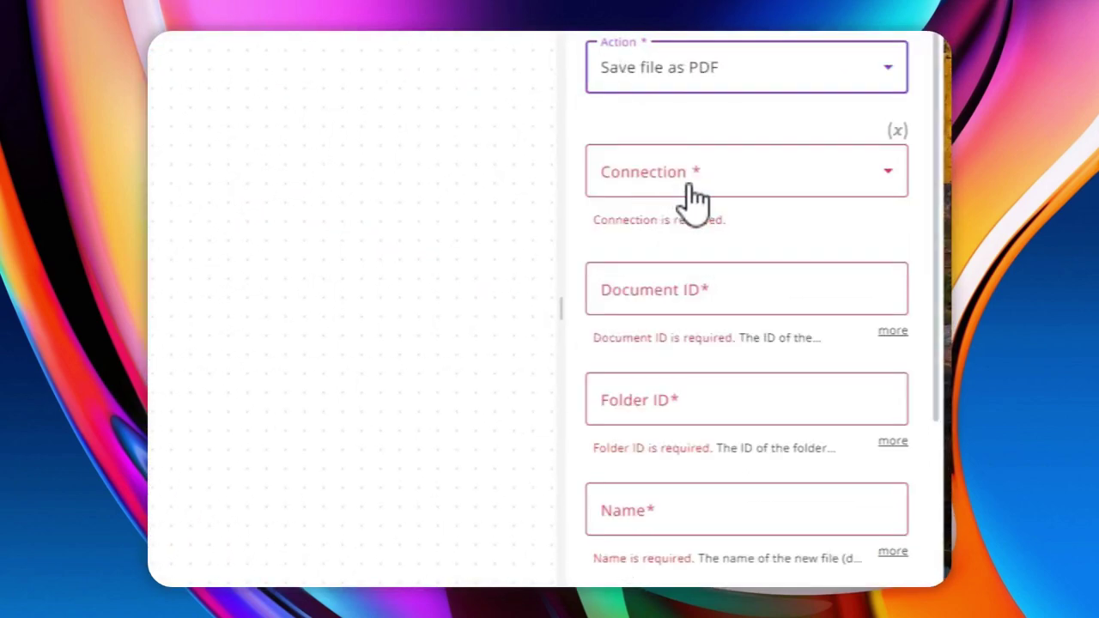
click(692, 185)
click(660, 320)
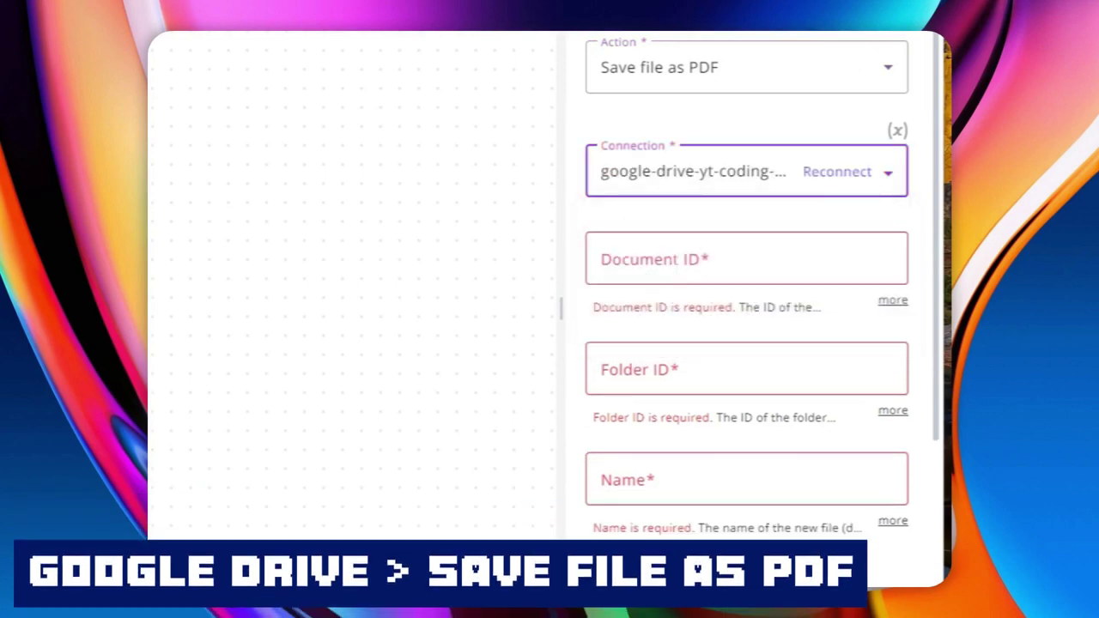
- Map Document ID to the edited template's documentId and Folder ID to the 8. Get result
key(Tab)
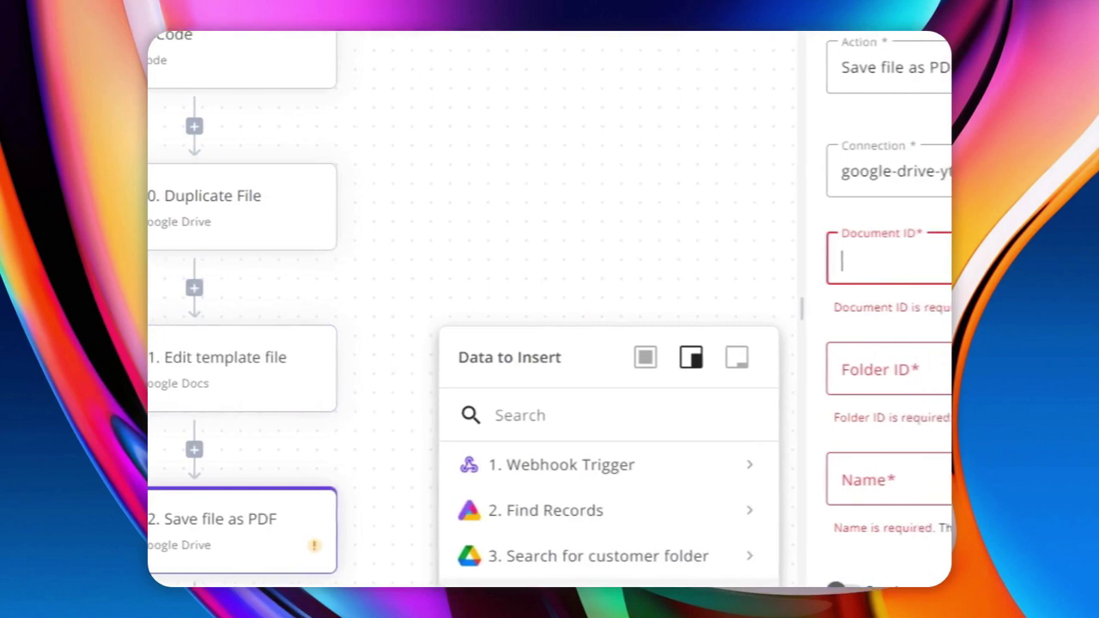
scroll(736, 580, down, 3)
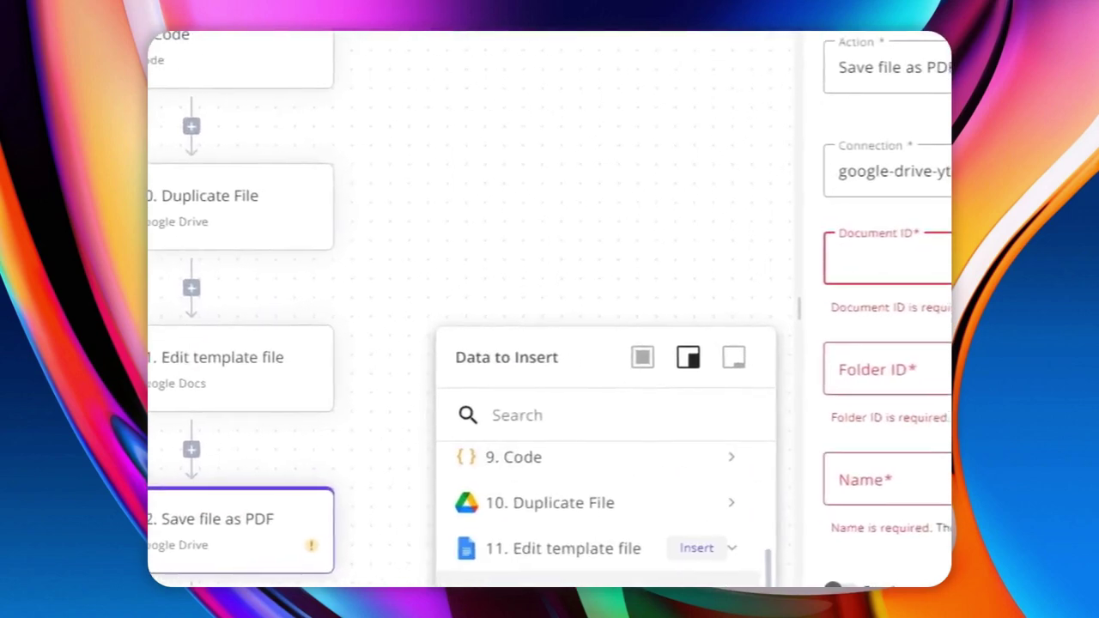
scroll(601, 515, down, 1)
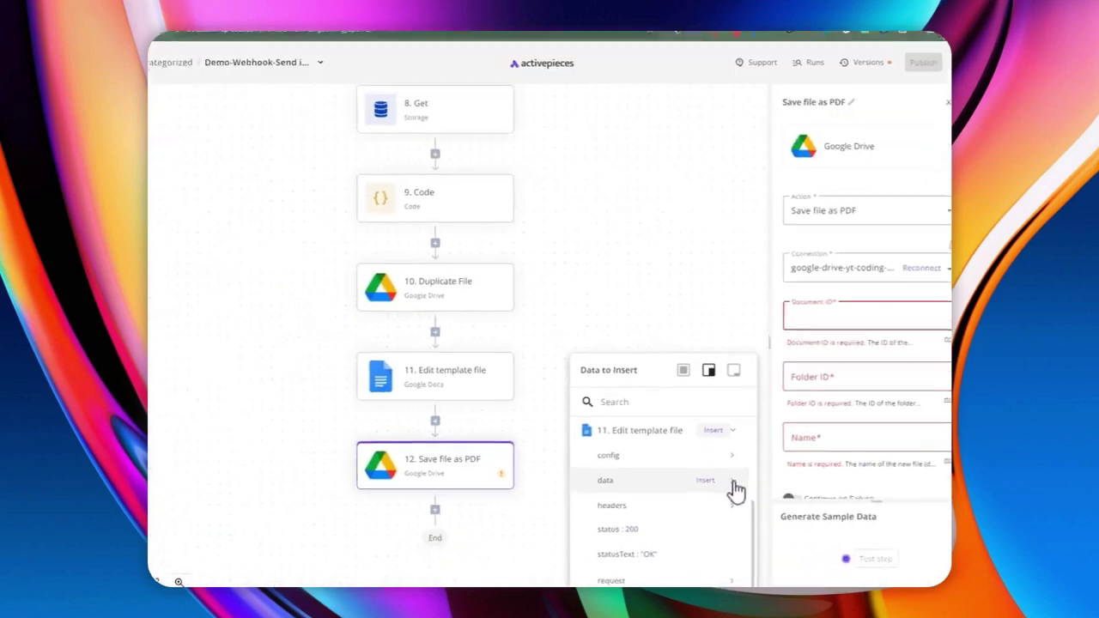
click(732, 483)
scroll(732, 494, down, 1)
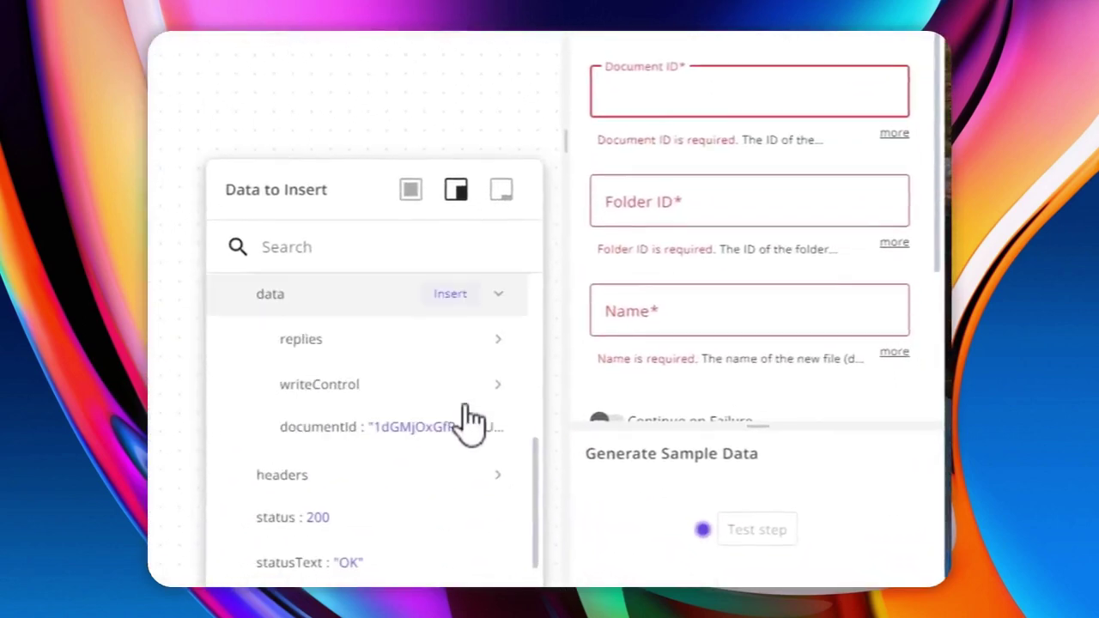
click(428, 435)
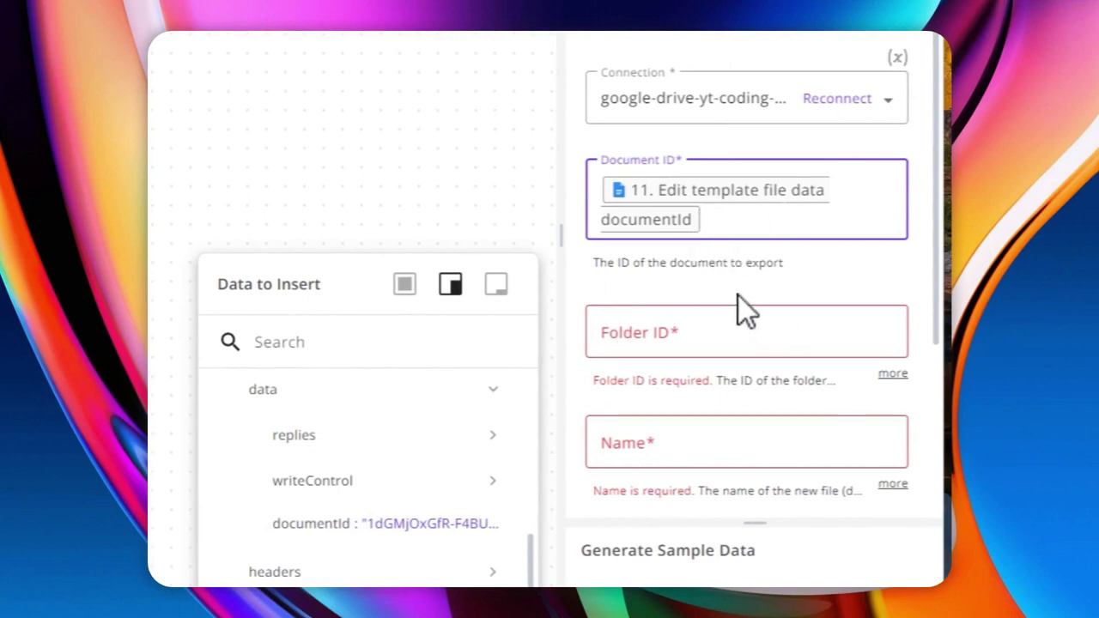
click(691, 332)
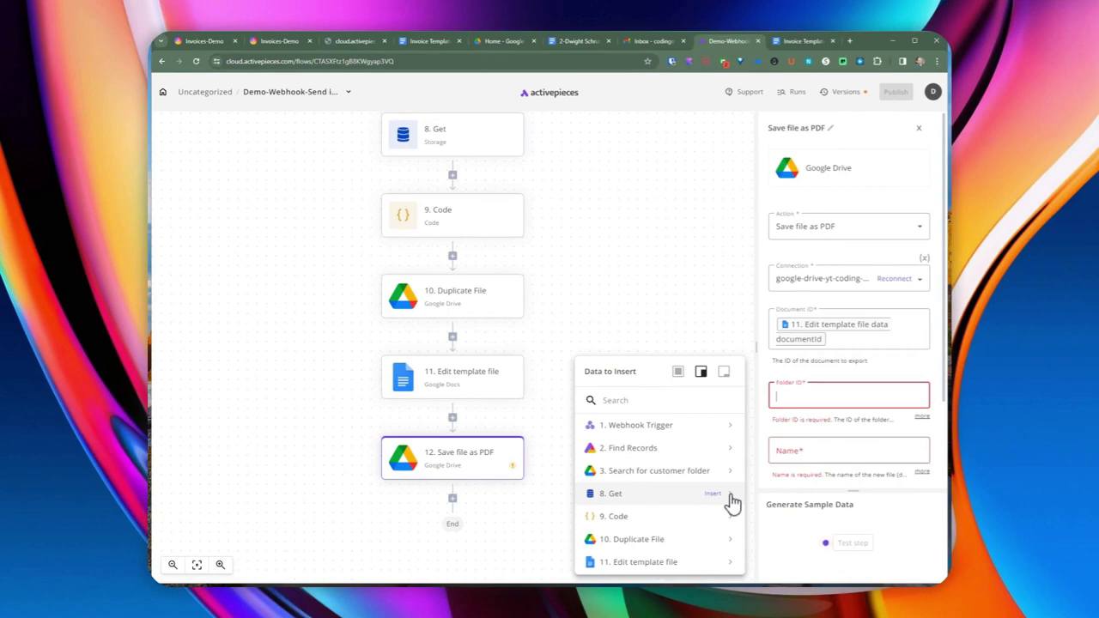
click(730, 494)
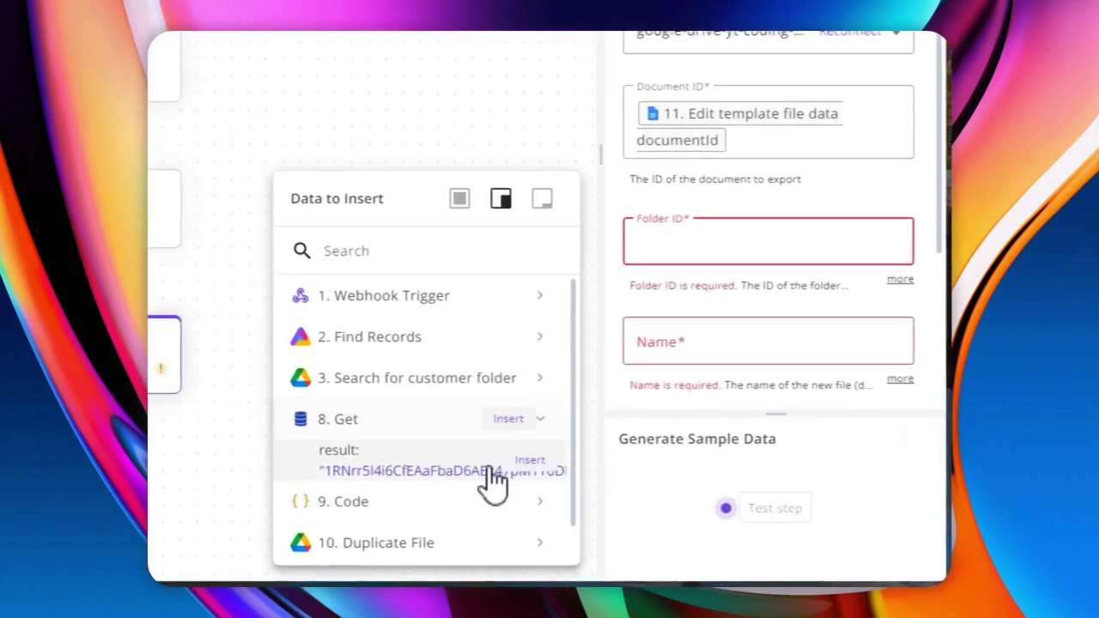
click(650, 525)
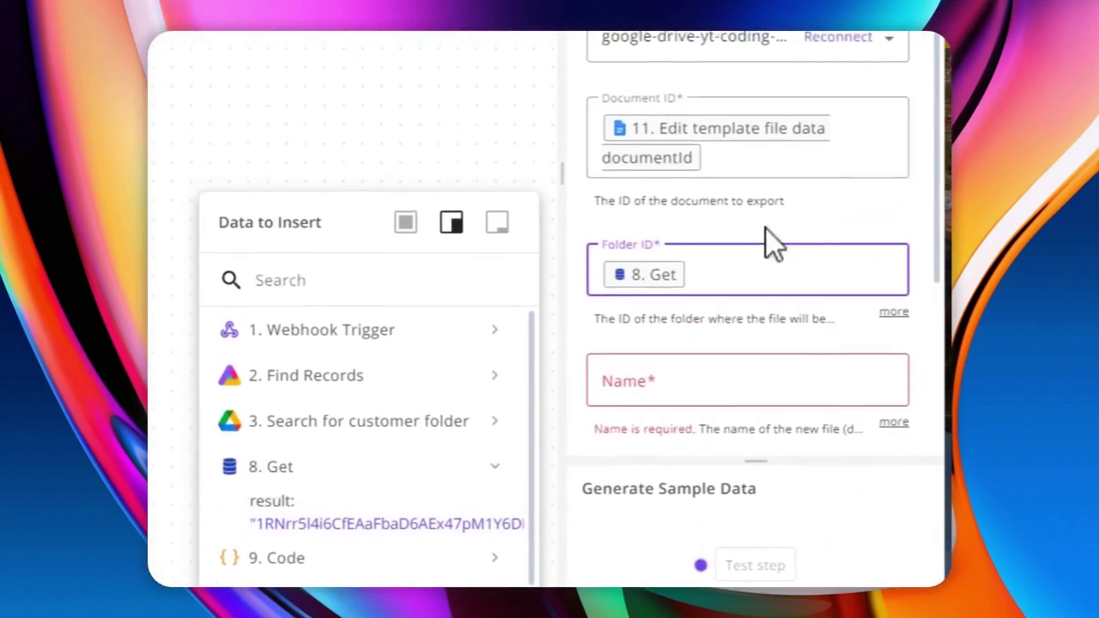
scroll(748, 214, down, 2)
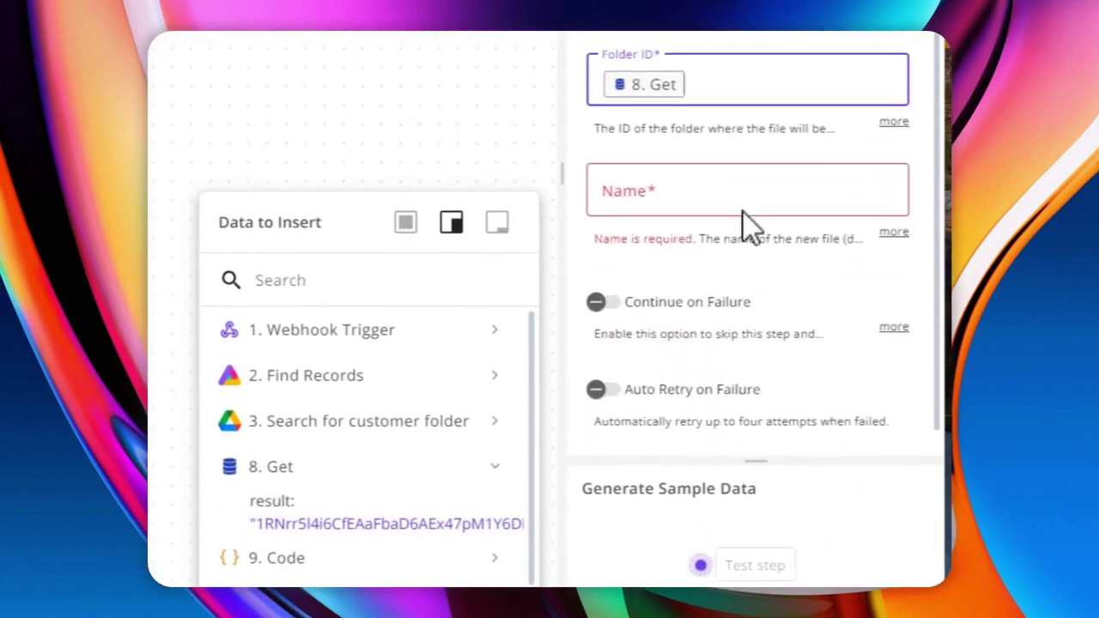
click(459, 238)
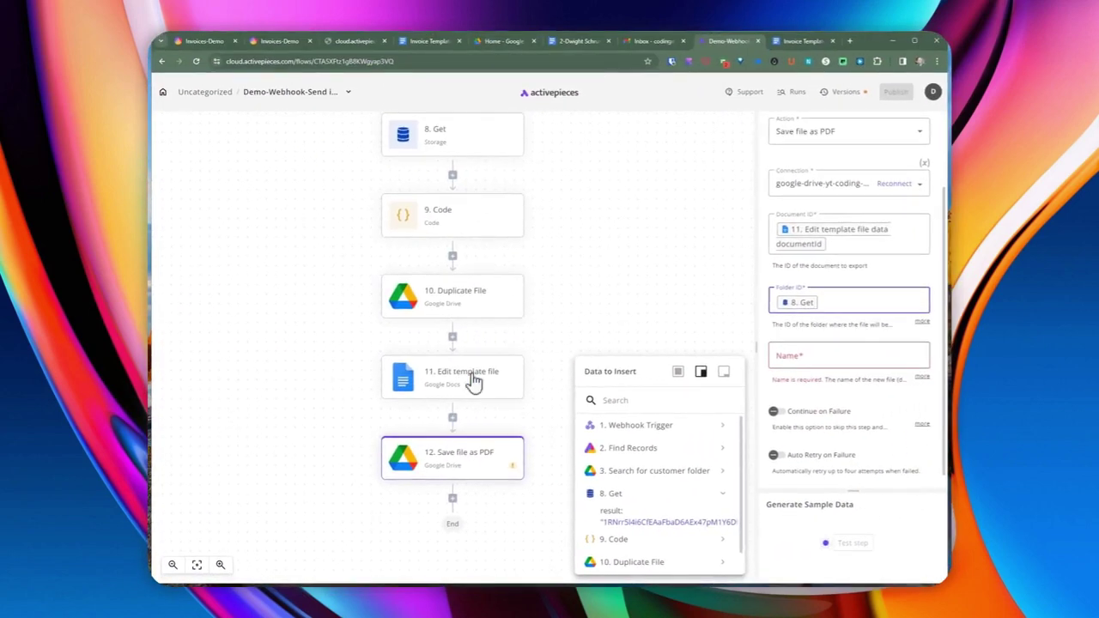
- Name the PDF from the first record's InvoiceId and Name, then test the step
click(787, 362)
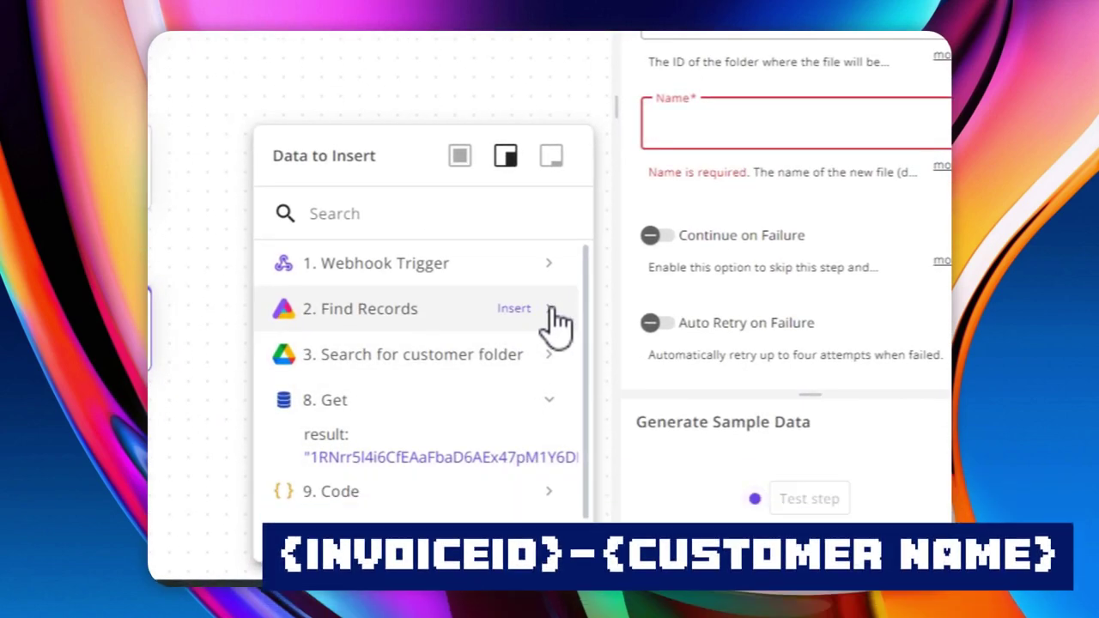
click(549, 311)
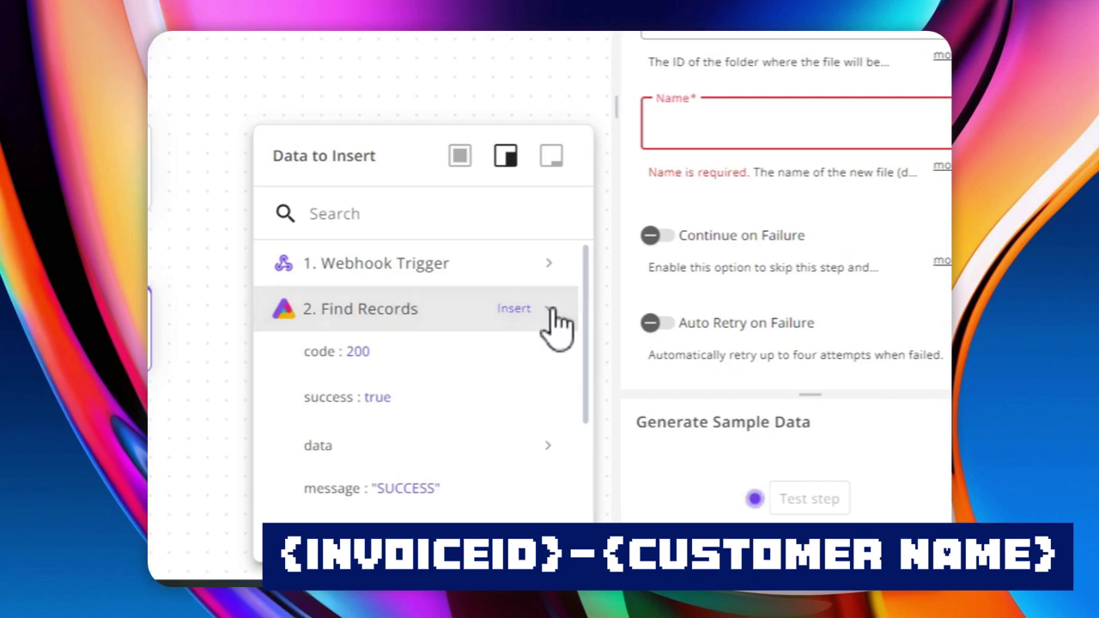
click(549, 455)
scroll(532, 421, down, 2)
click(482, 370)
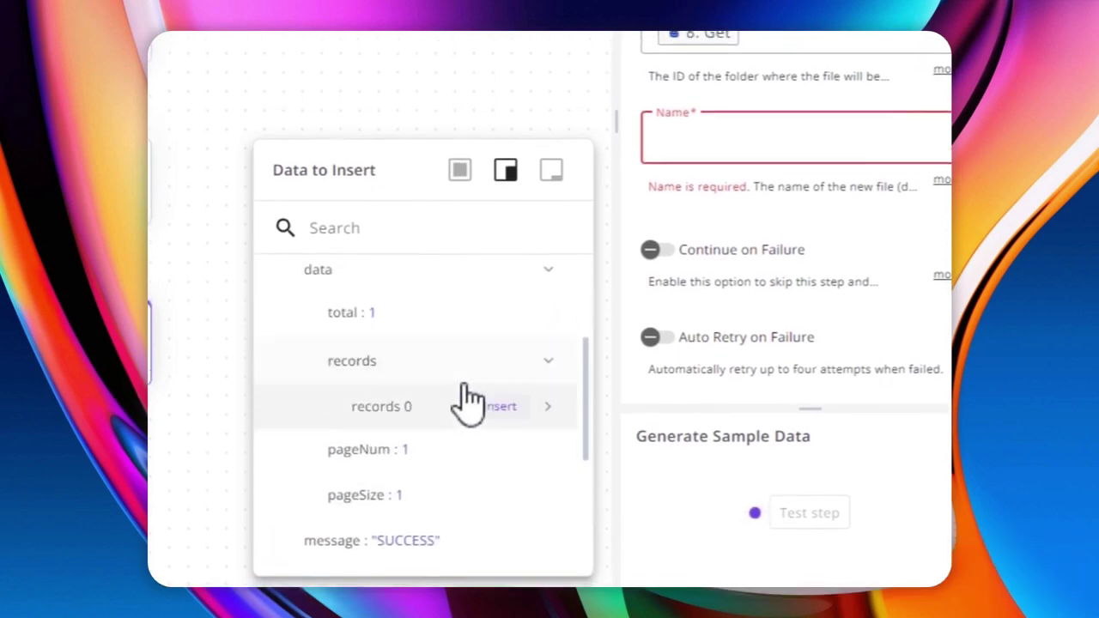
click(549, 400)
scroll(454, 422, down, 3)
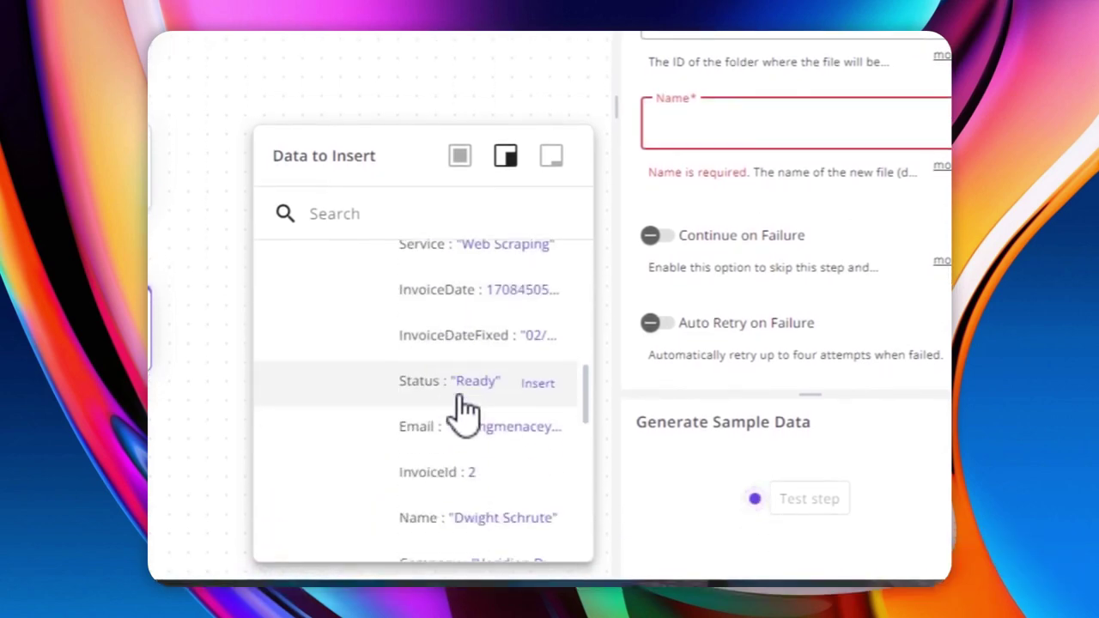
click(532, 465)
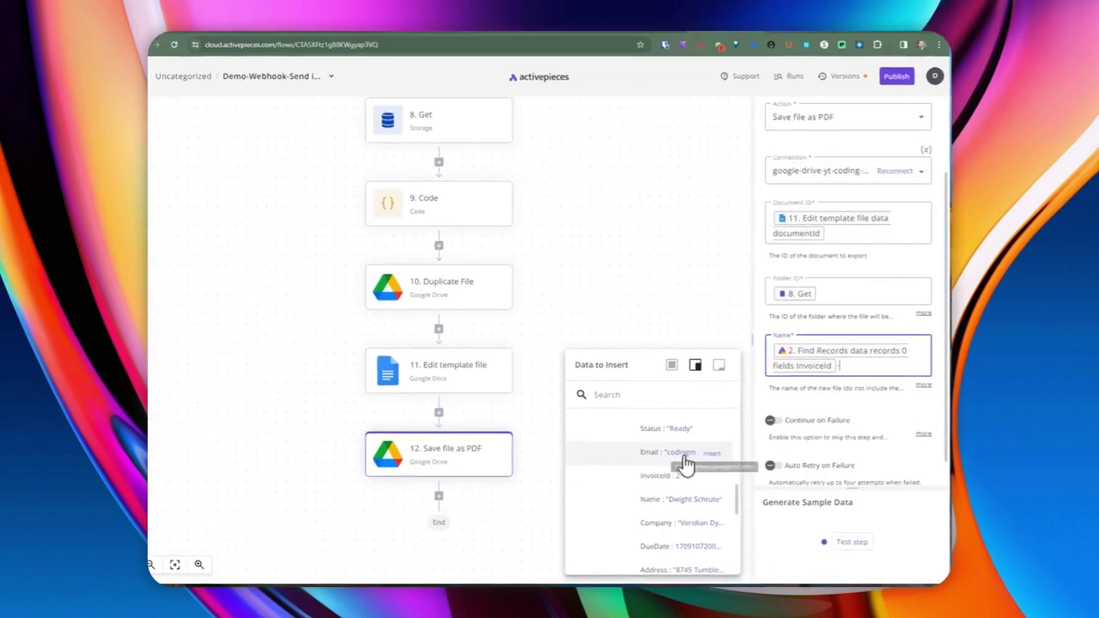
scroll(687, 463, up, 1)
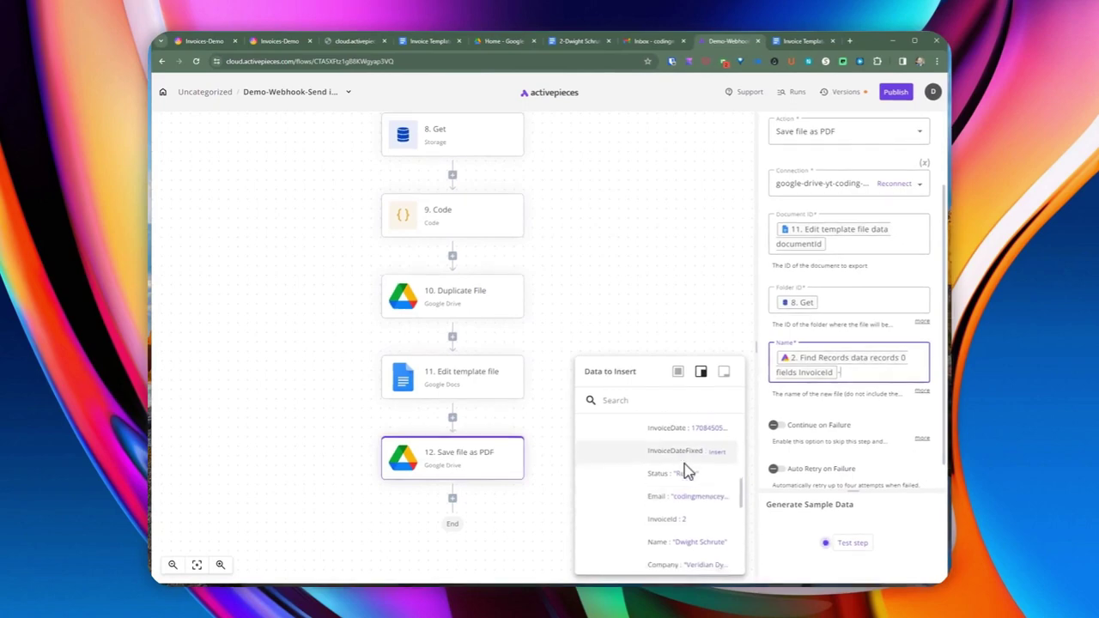
click(693, 455)
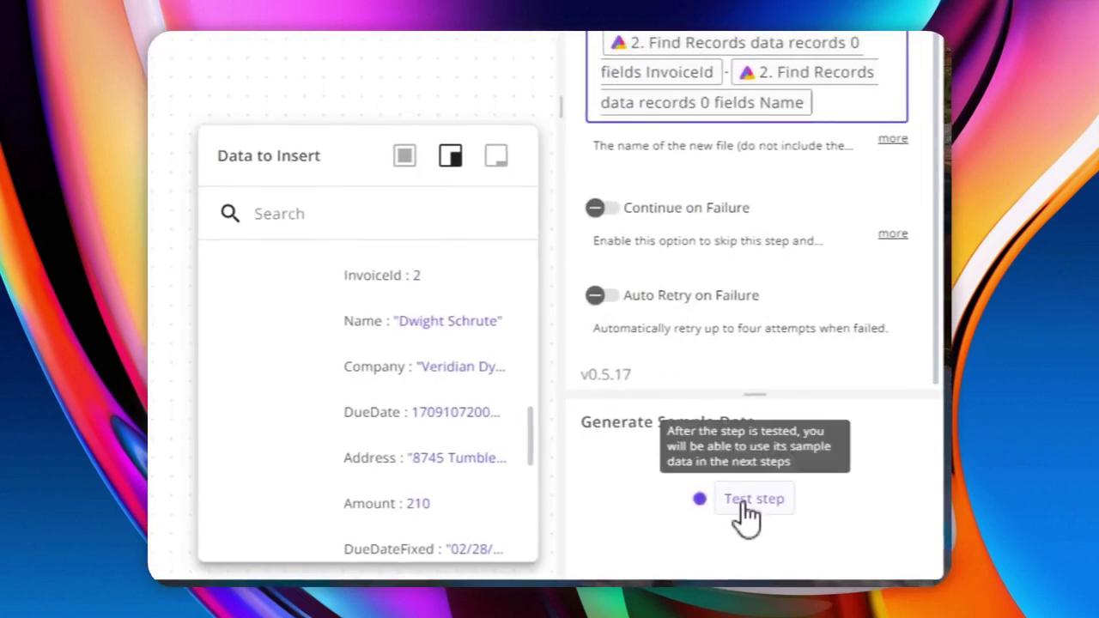
click(852, 544)
scroll(666, 403, up, 1)
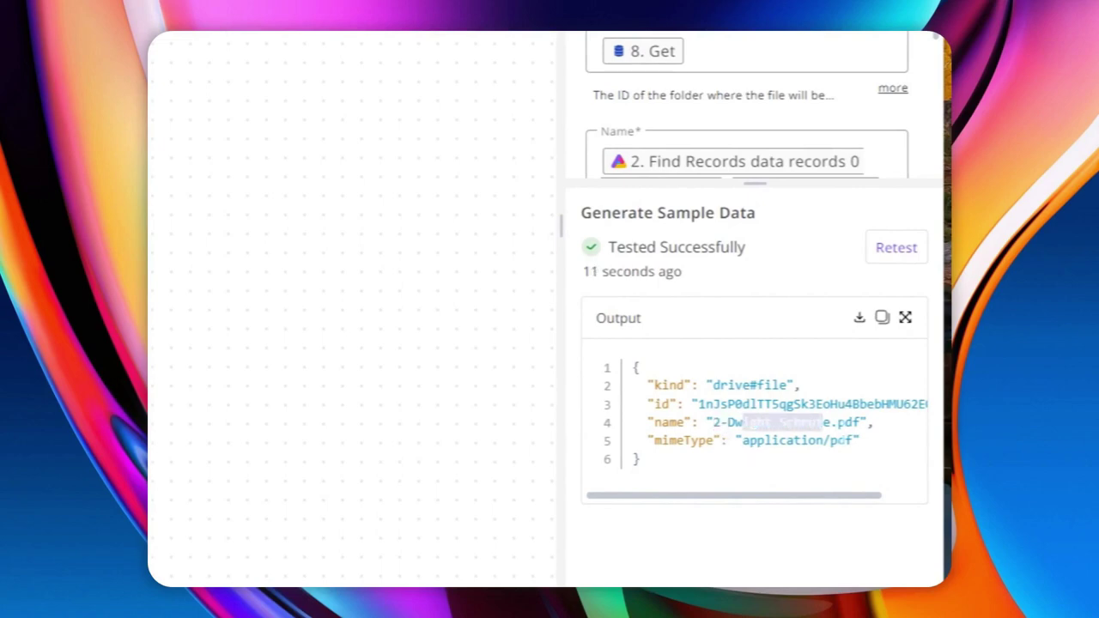
click(743, 52)
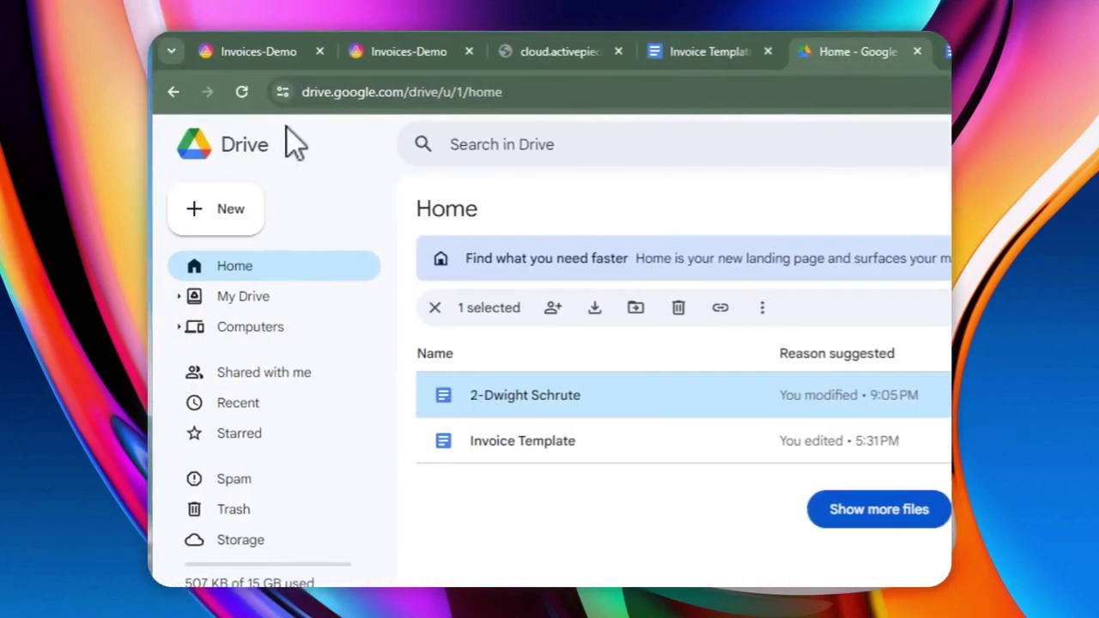
click(241, 91)
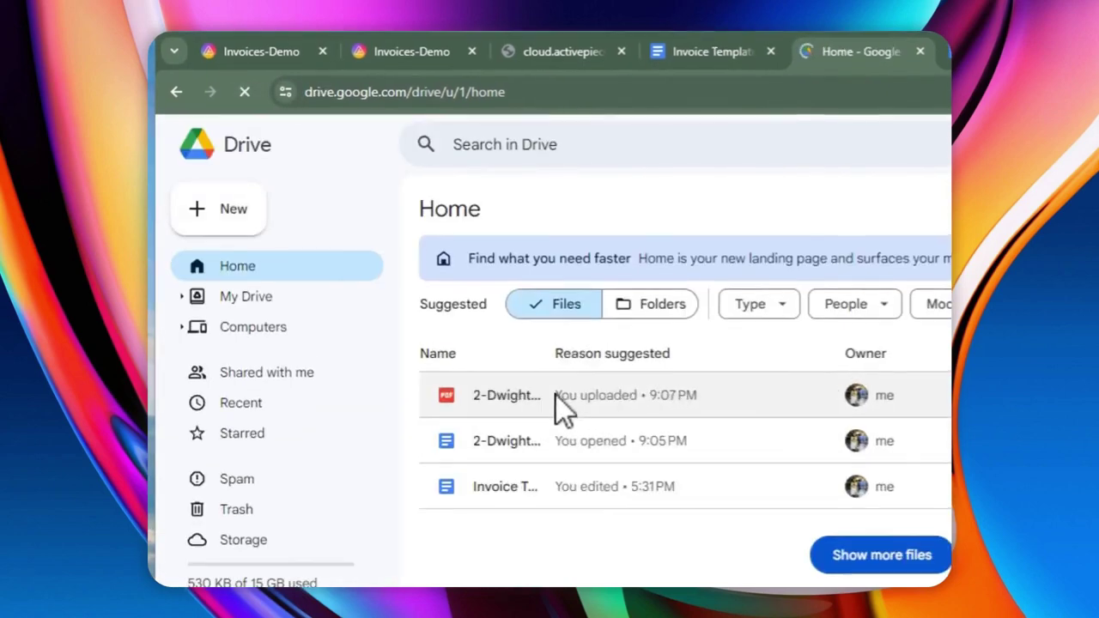
double_click(541, 394)
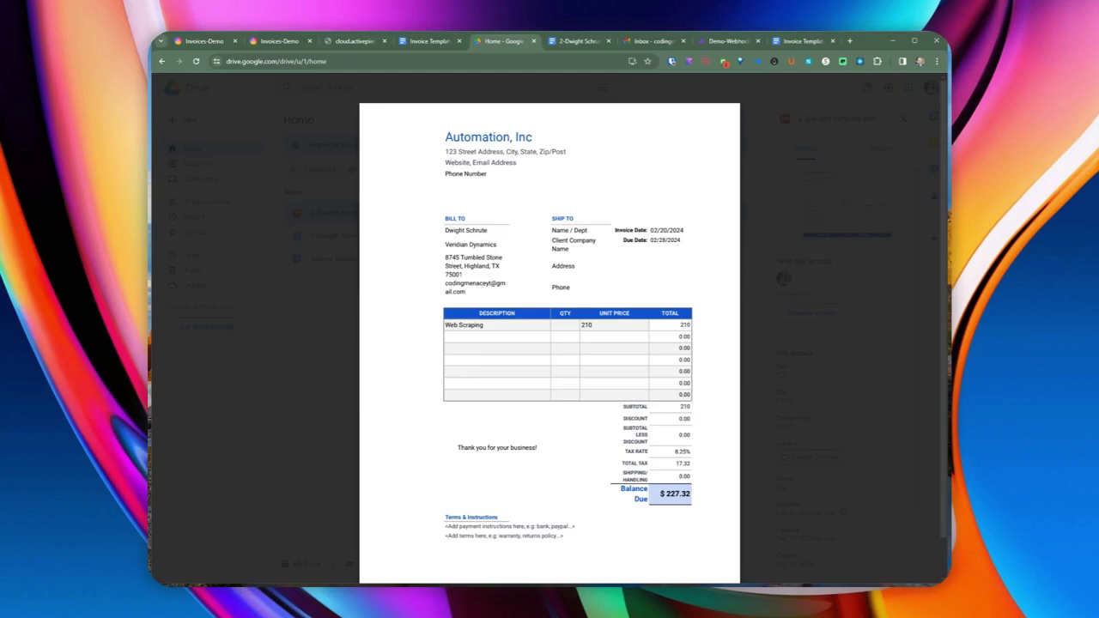
click(797, 42)
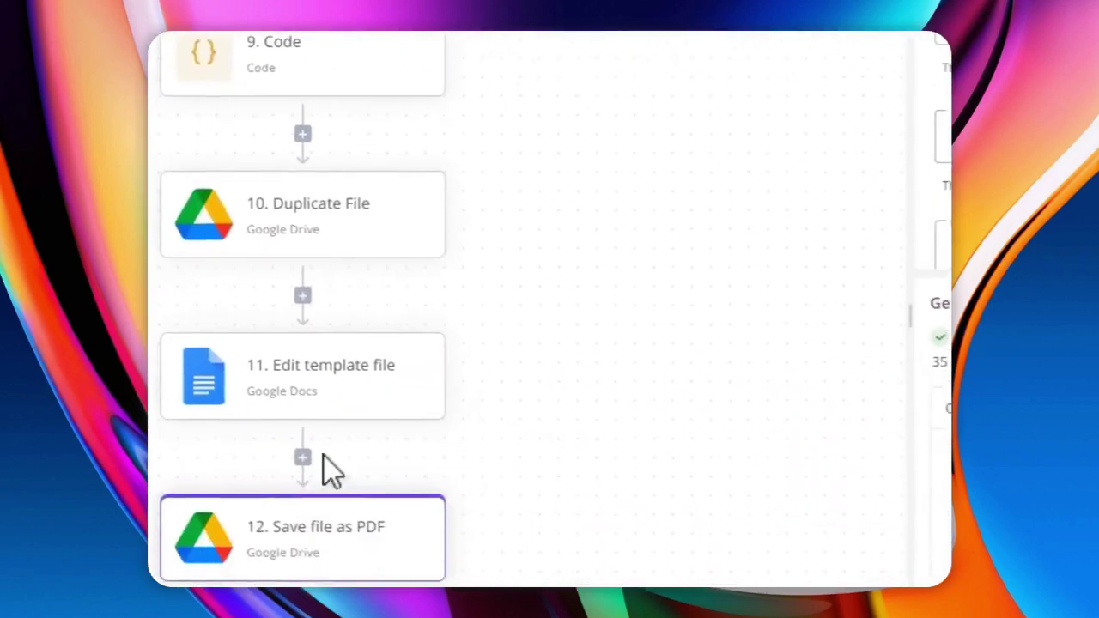
- Add a Google Drive 'Read file' step using the existing Drive connection
click(279, 385)
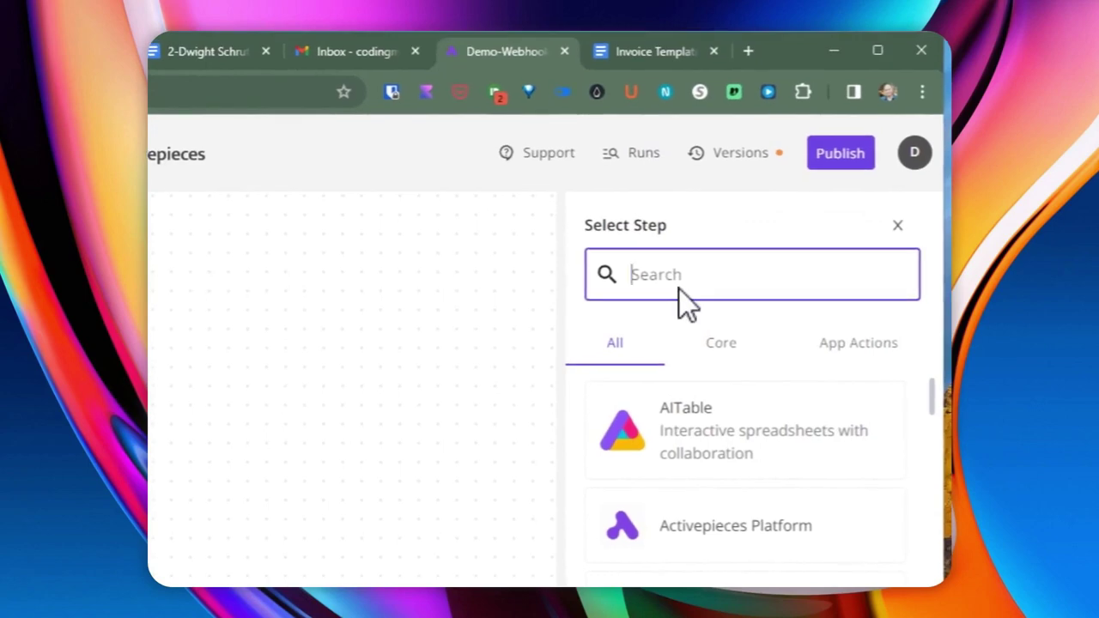
text(google)
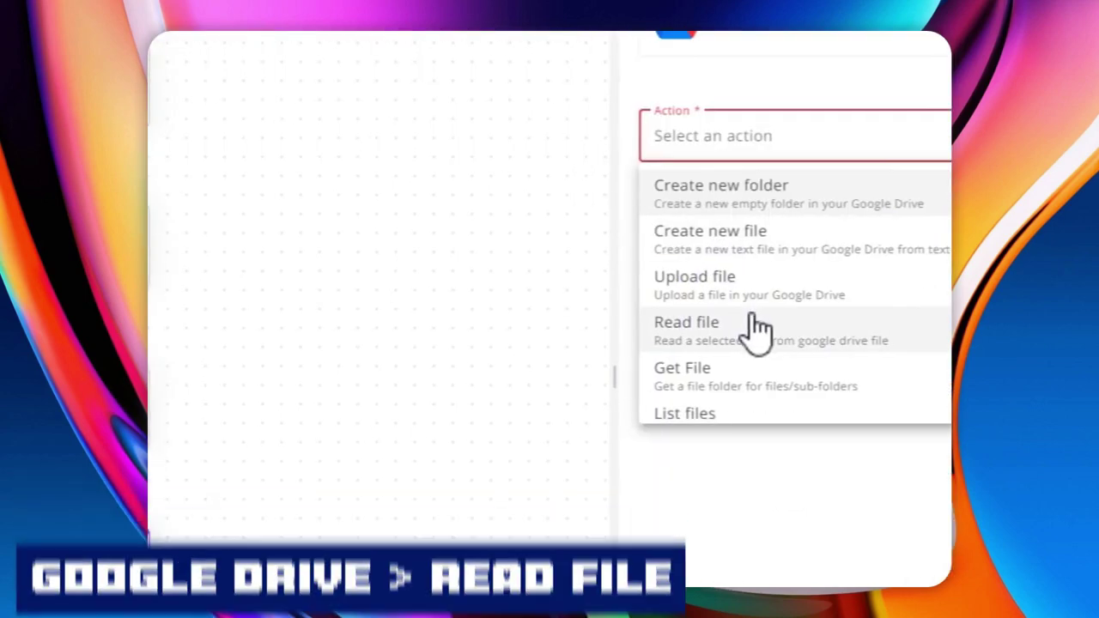
click(731, 319)
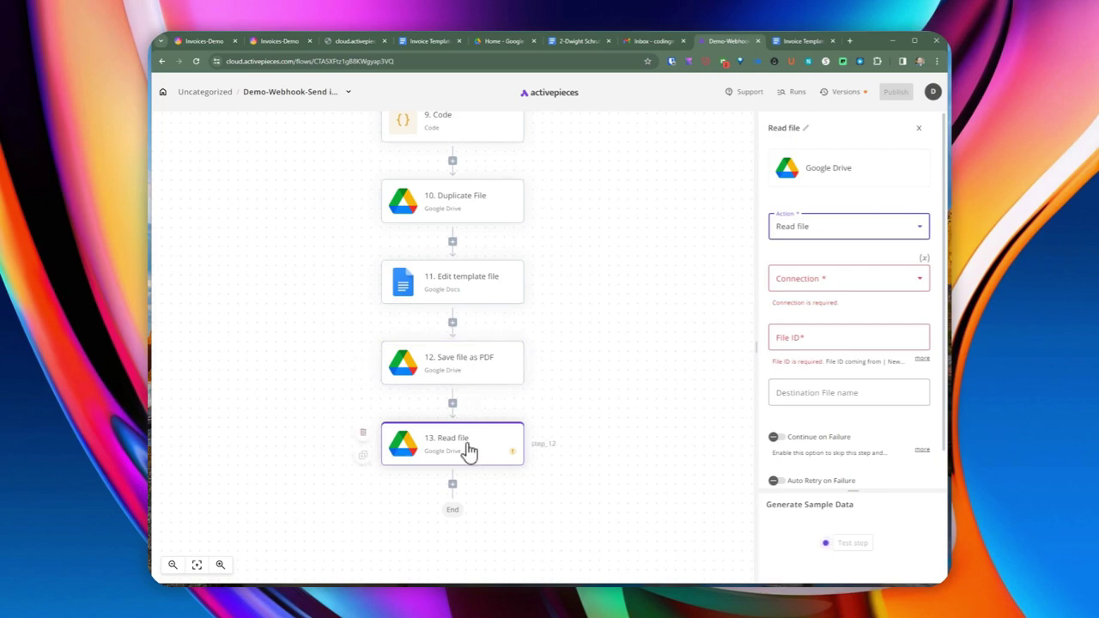
click(831, 280)
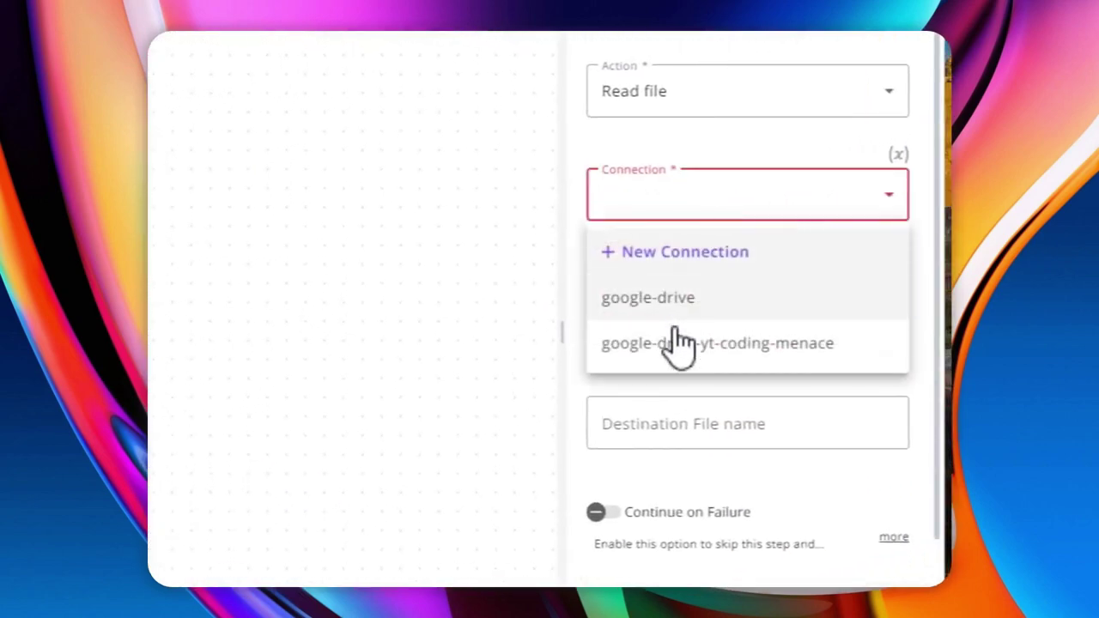
click(678, 343)
- Set File ID to the saved PDF's id and Destination File name to its name
click(721, 290)
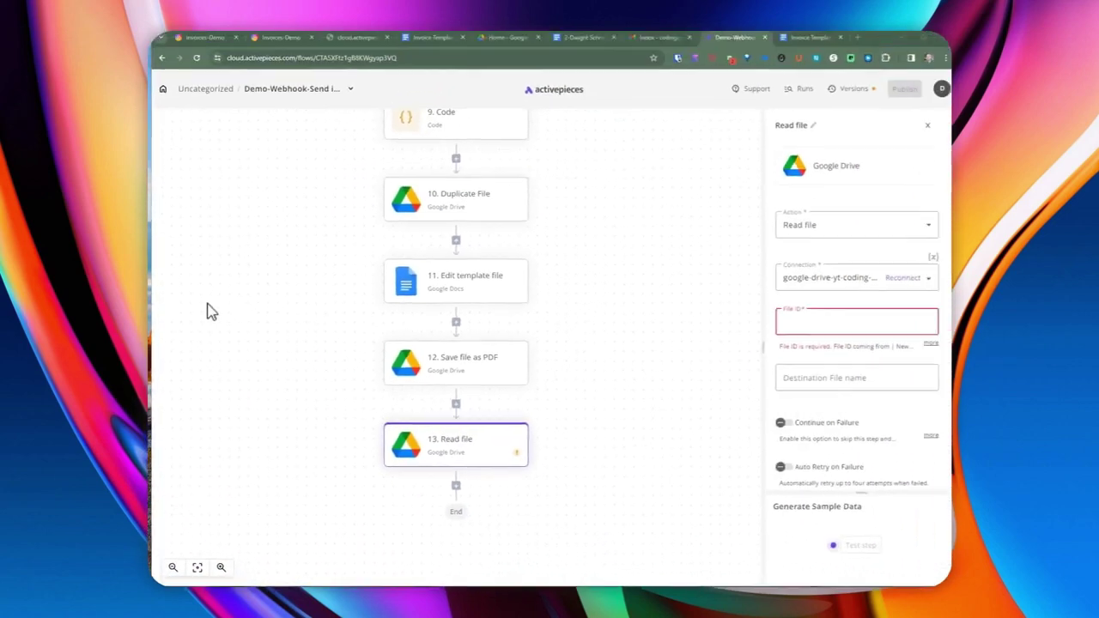
click(868, 330)
scroll(650, 485, down, 1)
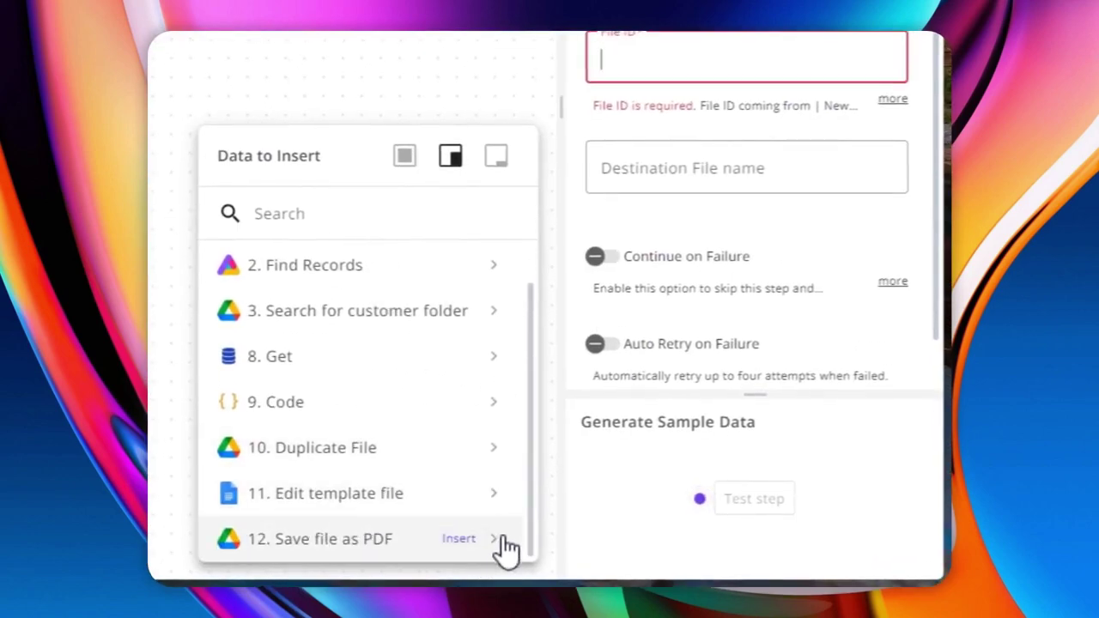
click(506, 548)
scroll(429, 458, down, 3)
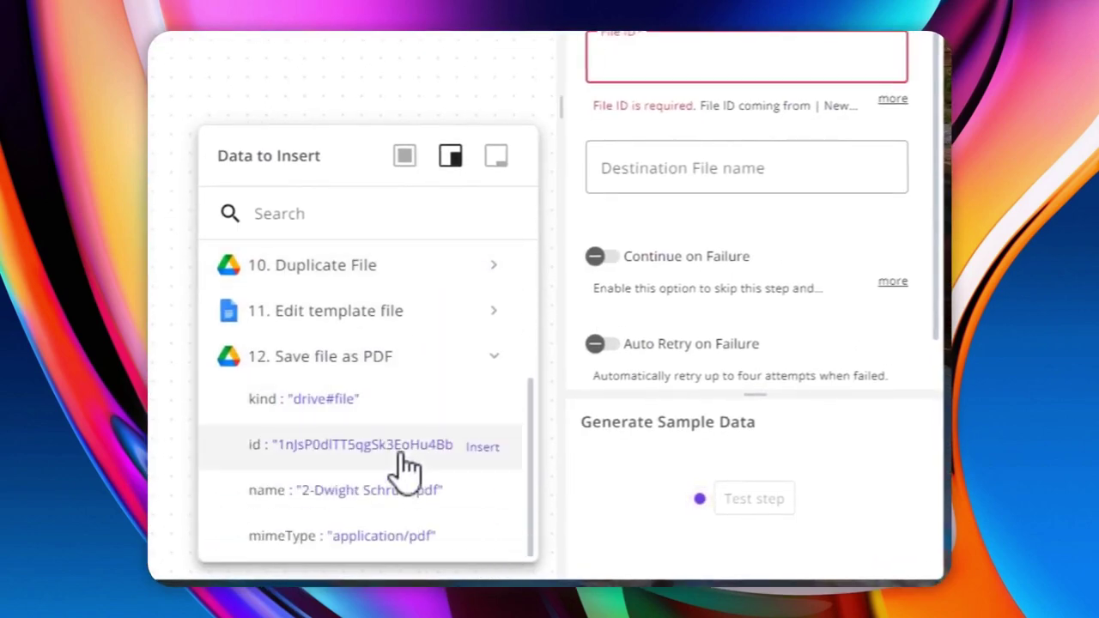
click(375, 448)
key(Tab)
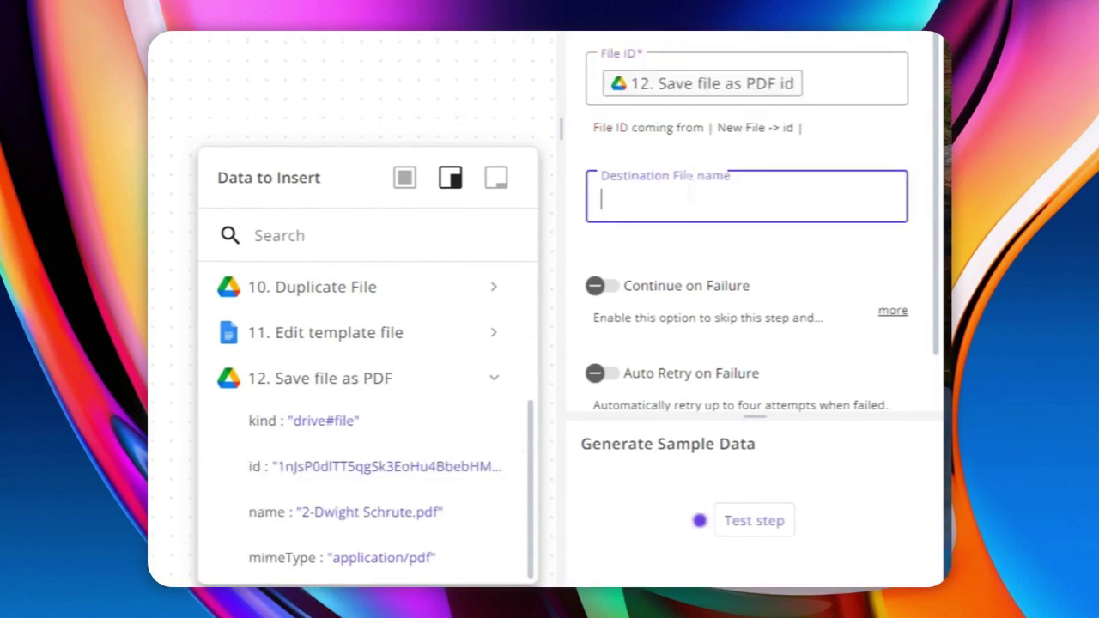
scroll(618, 236, up, 3)
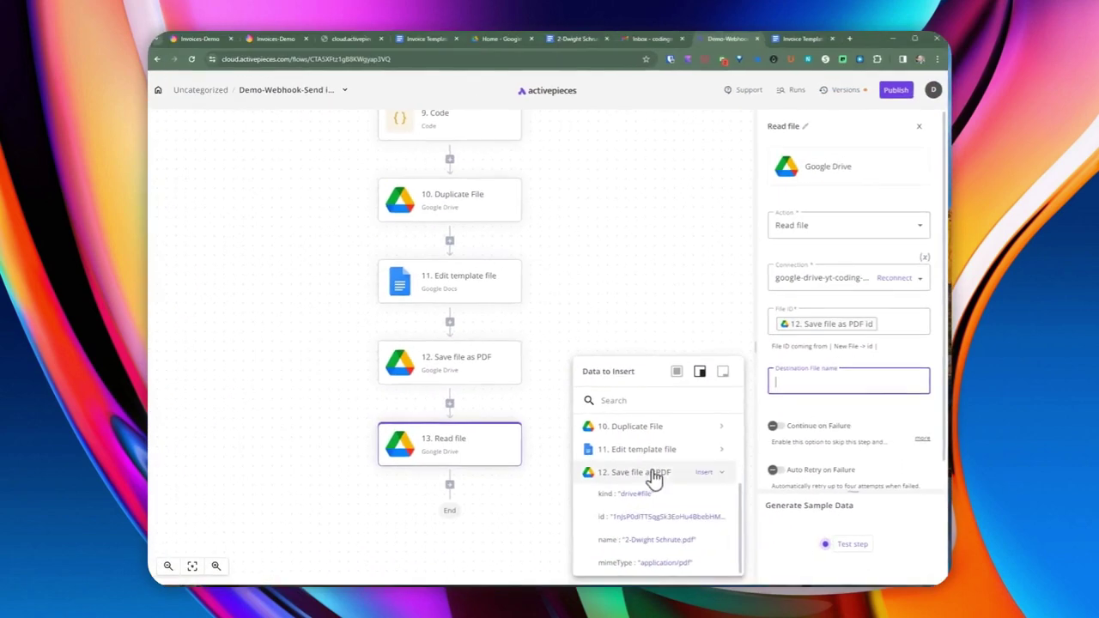
click(668, 543)
scroll(858, 342, up, 1)
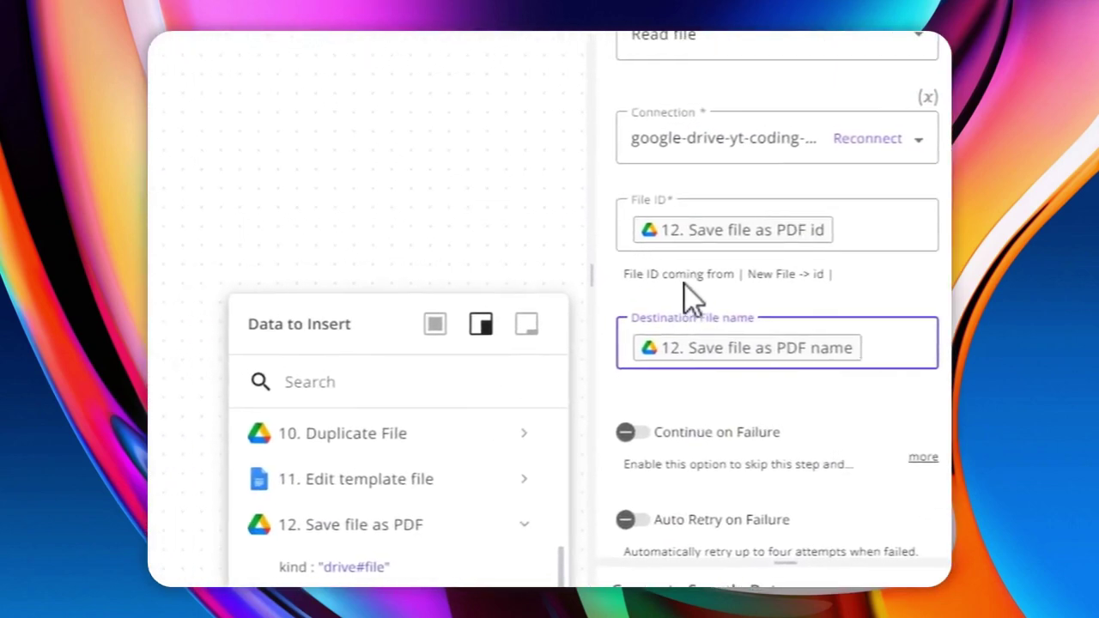
scroll(753, 346, down, 1)
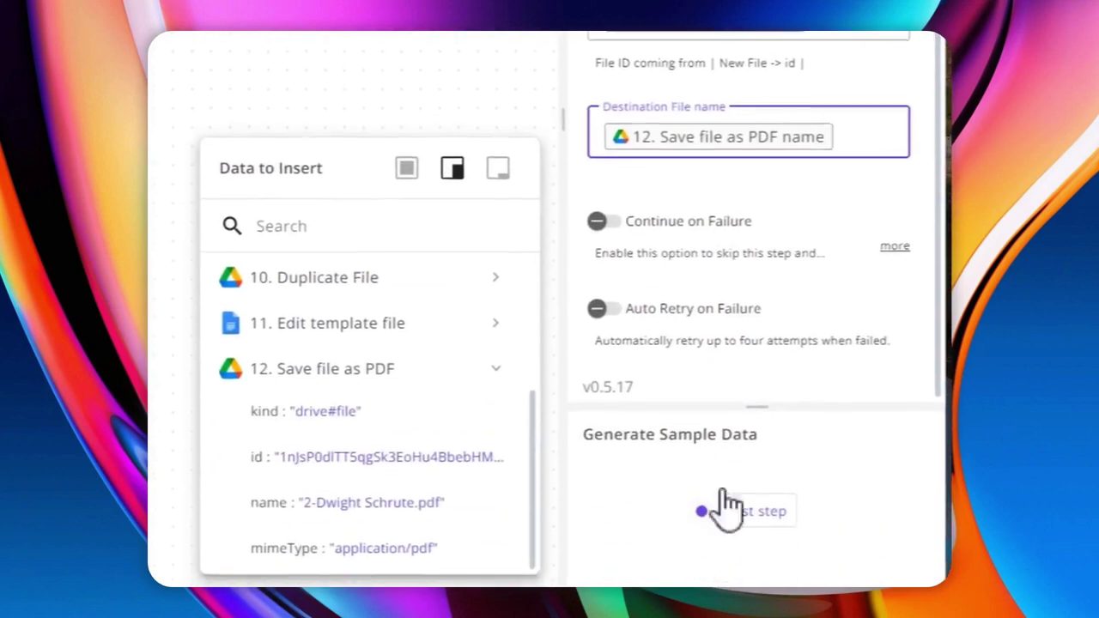
- Test the Read file step, then close it and add a new step below
click(753, 515)
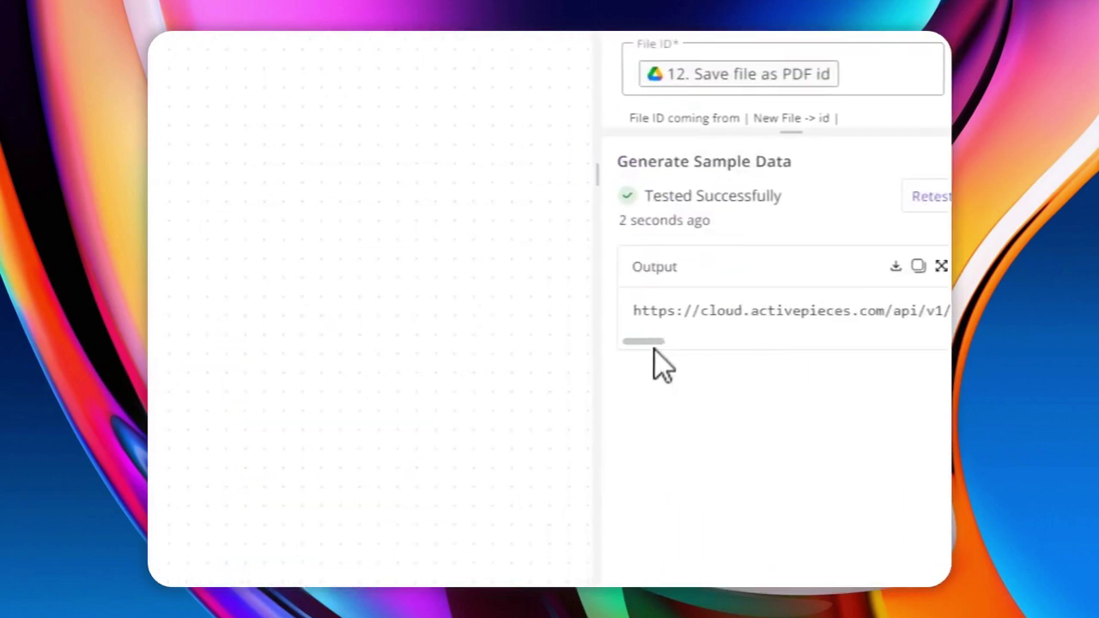
drag(650, 345, 681, 352)
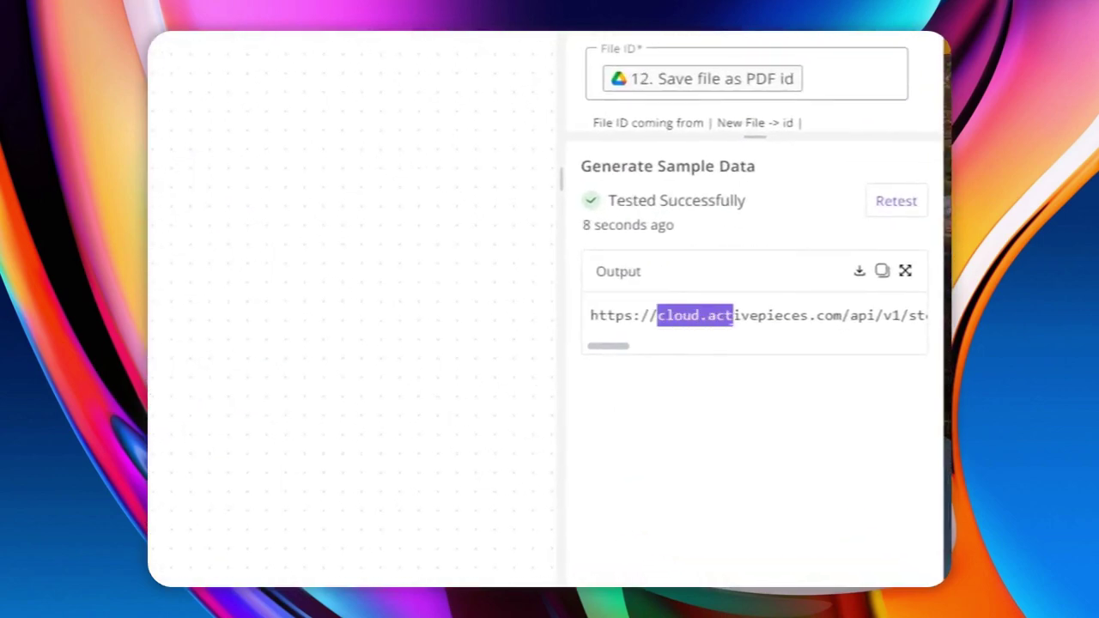
mouse_move(615, 346)
mouse_down()
mouse_move(674, 351)
mouse_move(632, 343)
mouse_up()
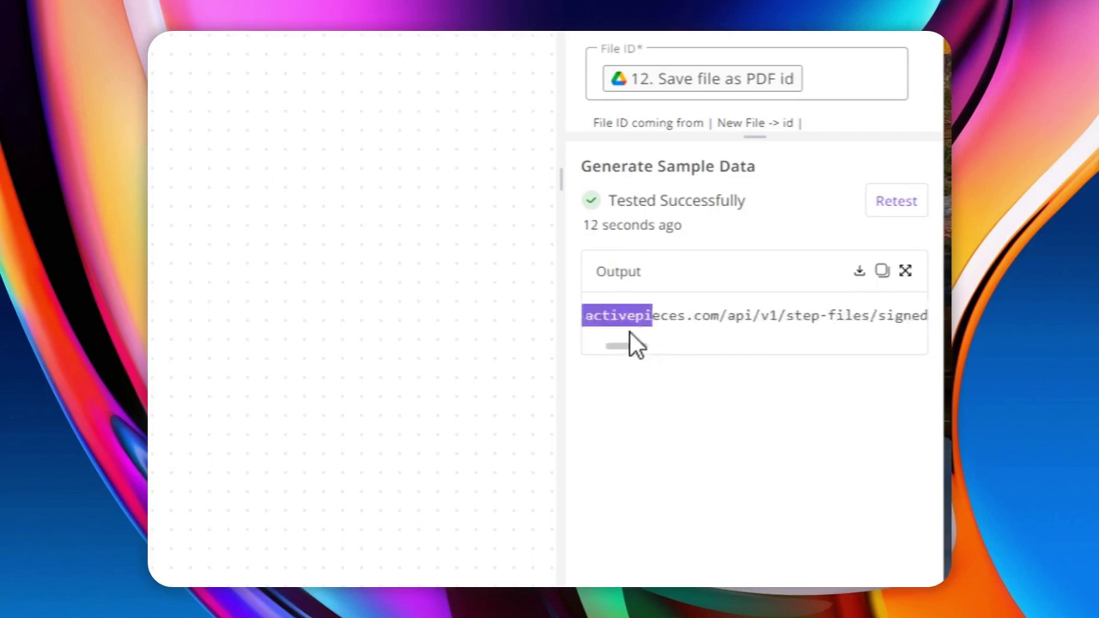
click(277, 376)
scroll(351, 454, up, 2)
click(466, 318)
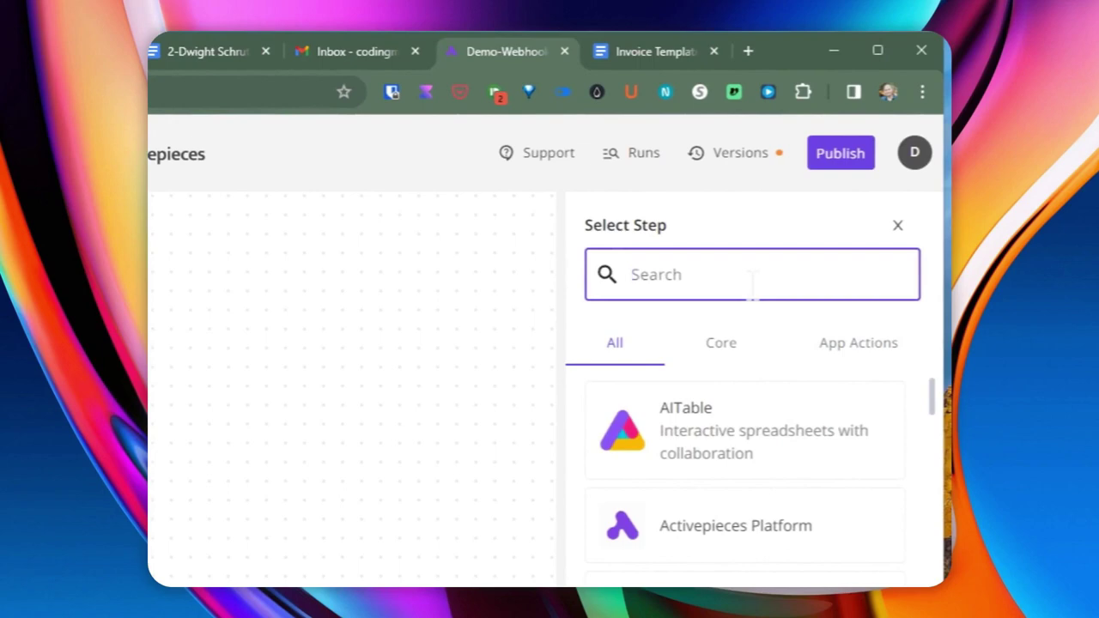
- Add a Gmail 'Send Email' step using the gmail connection
text(gm)
click(652, 506)
click(678, 378)
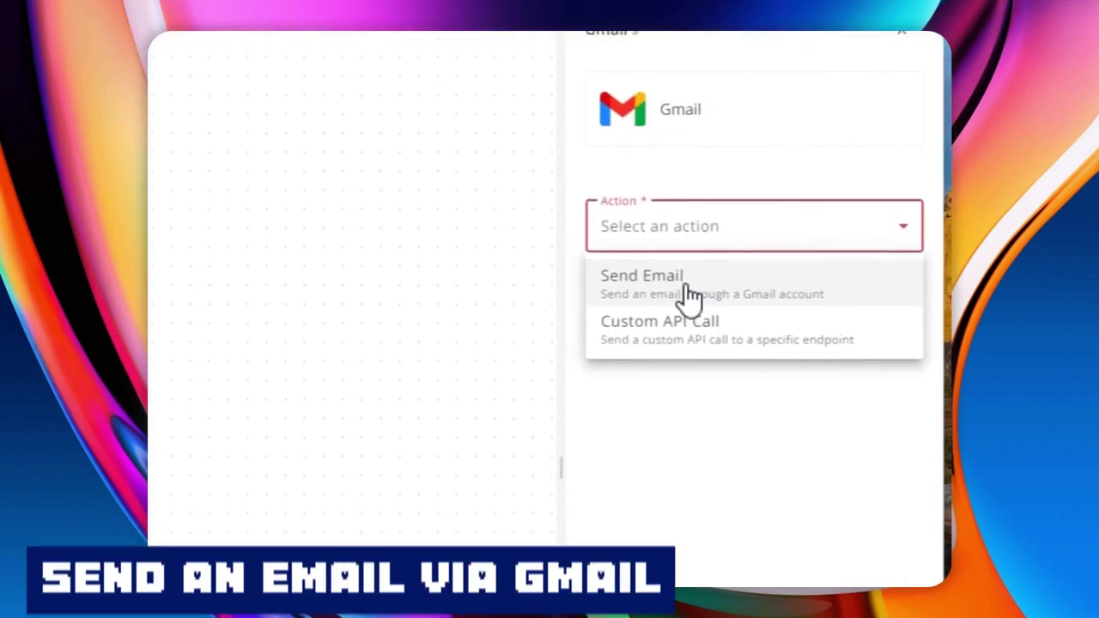
click(691, 292)
click(674, 324)
click(671, 430)
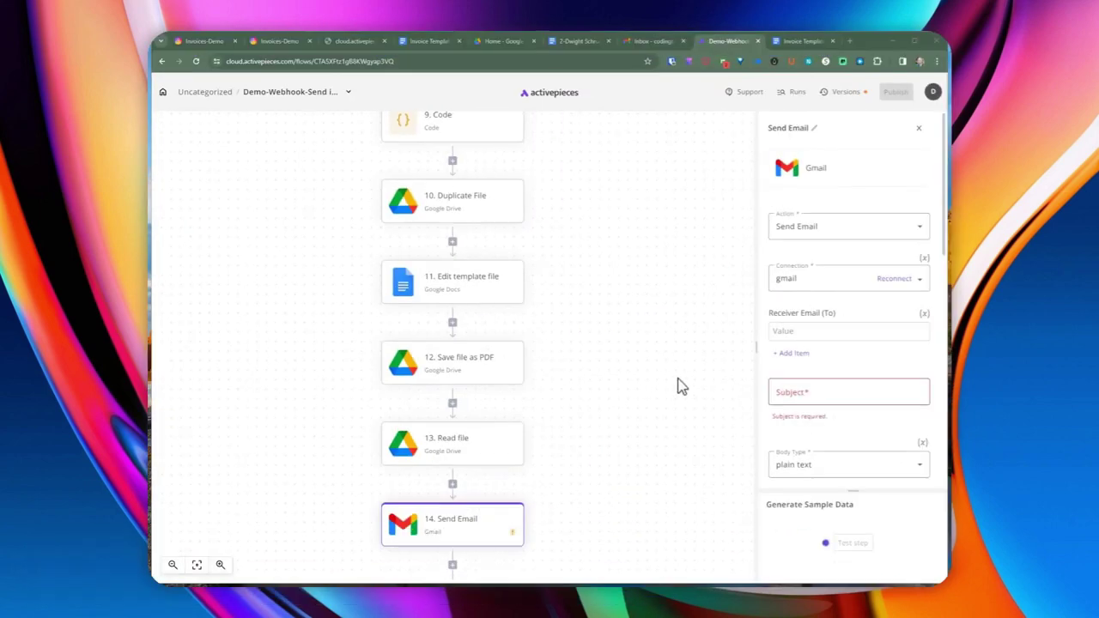
- Set the receiver email to the first found record's Email field
click(824, 331)
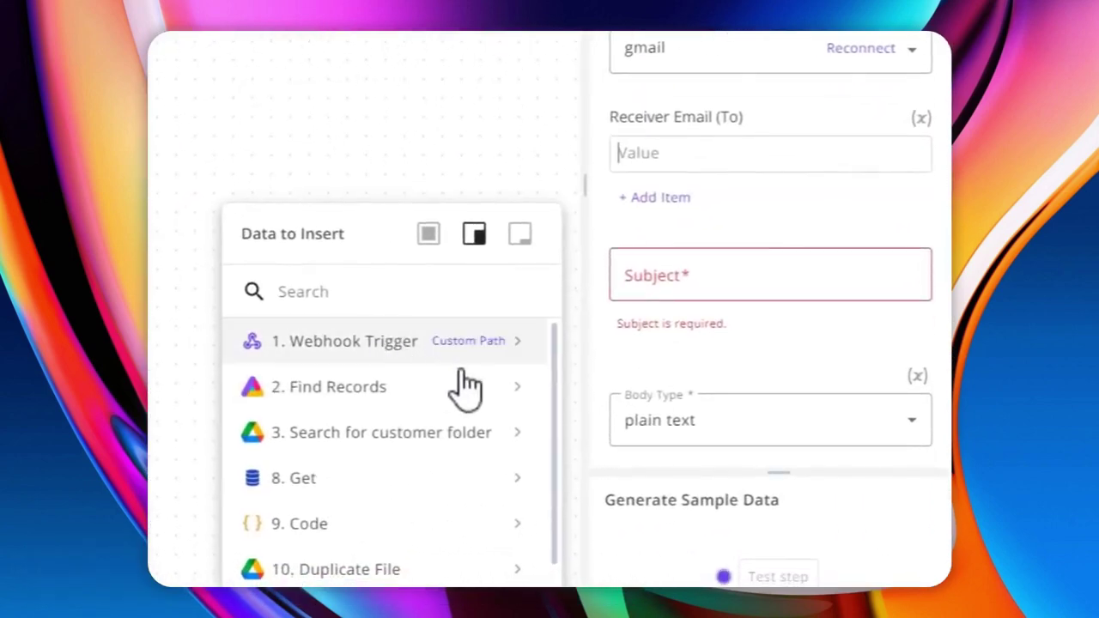
click(515, 388)
scroll(485, 429, down, 1)
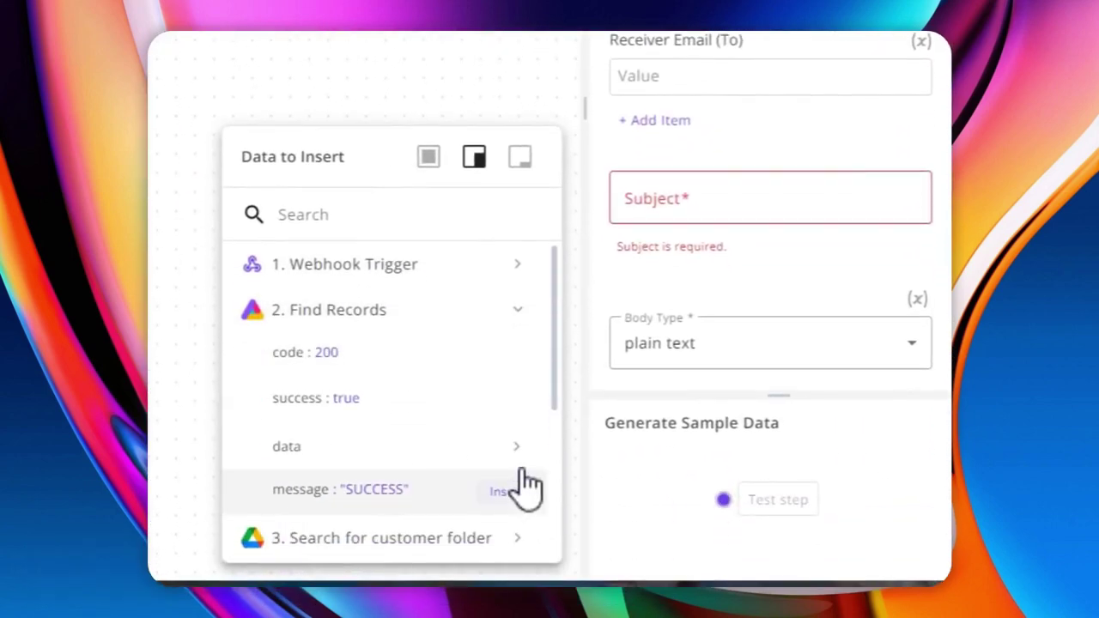
click(513, 446)
scroll(376, 409, down, 3)
click(516, 367)
scroll(530, 399, down, 2)
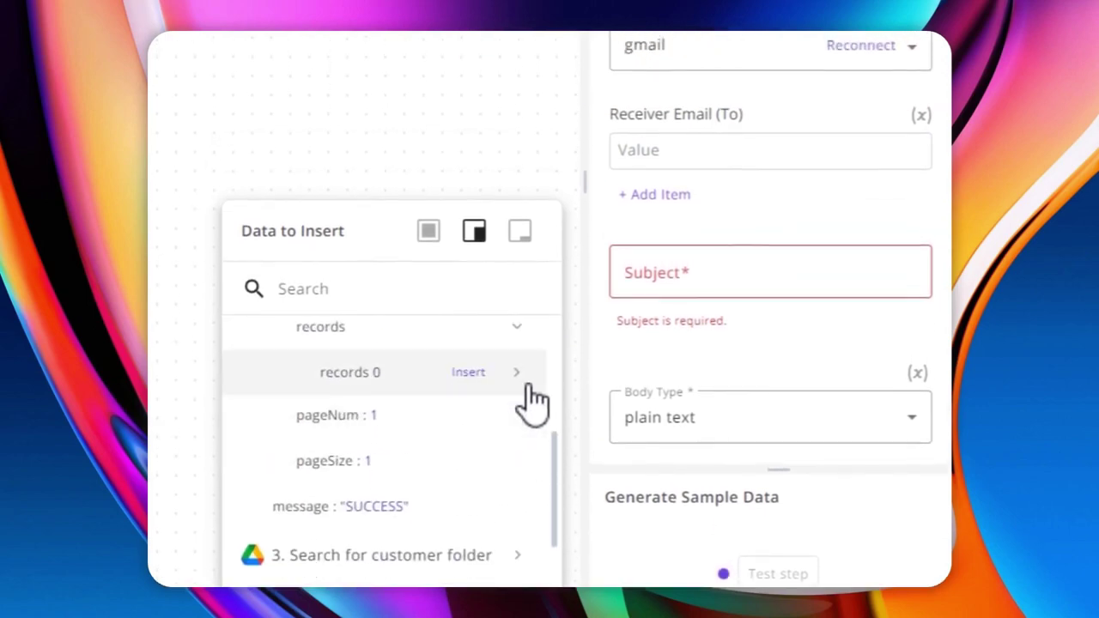
click(518, 373)
scroll(525, 405, down, 3)
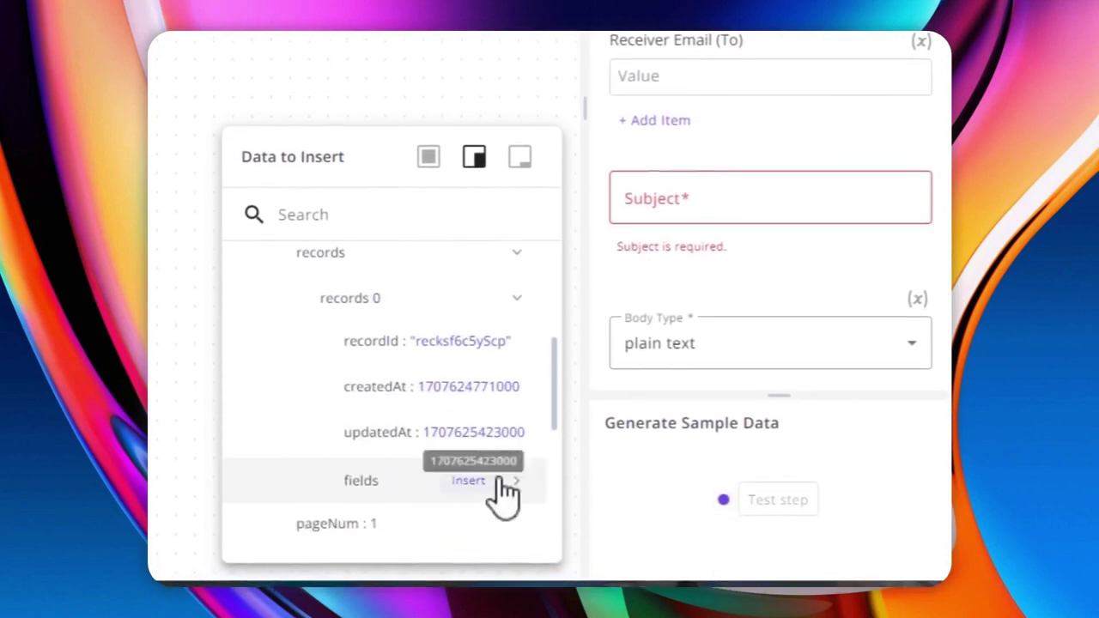
click(515, 483)
scroll(494, 434, down, 4)
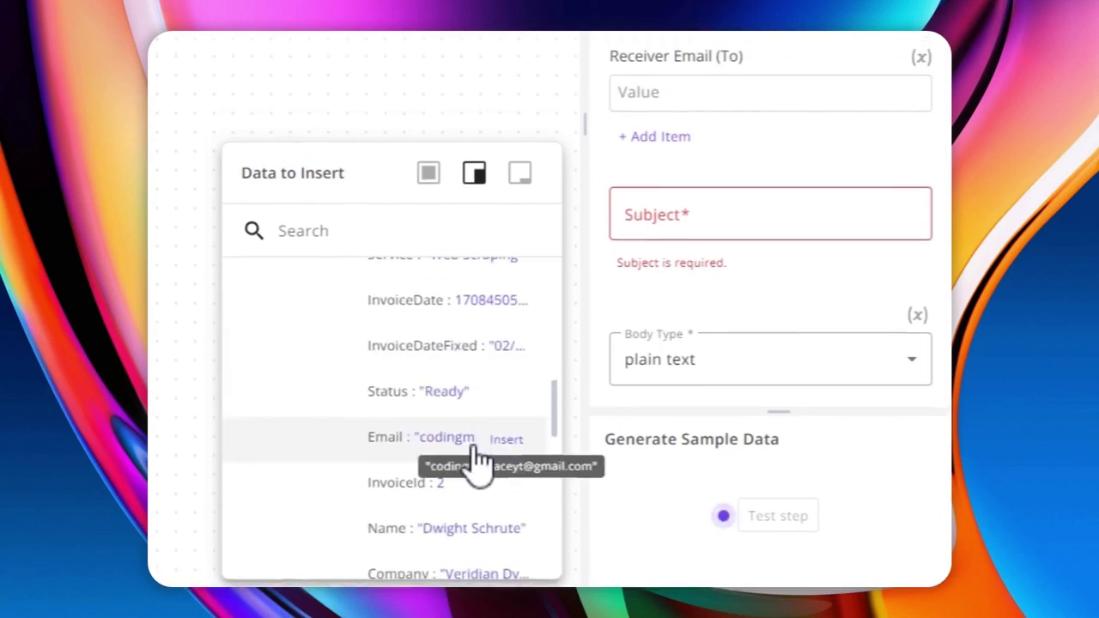
click(505, 437)
scroll(744, 154, down, 1)
- Set the subject to 'Invoice # InvoiceId for Service service' and the body type to html
click(744, 155)
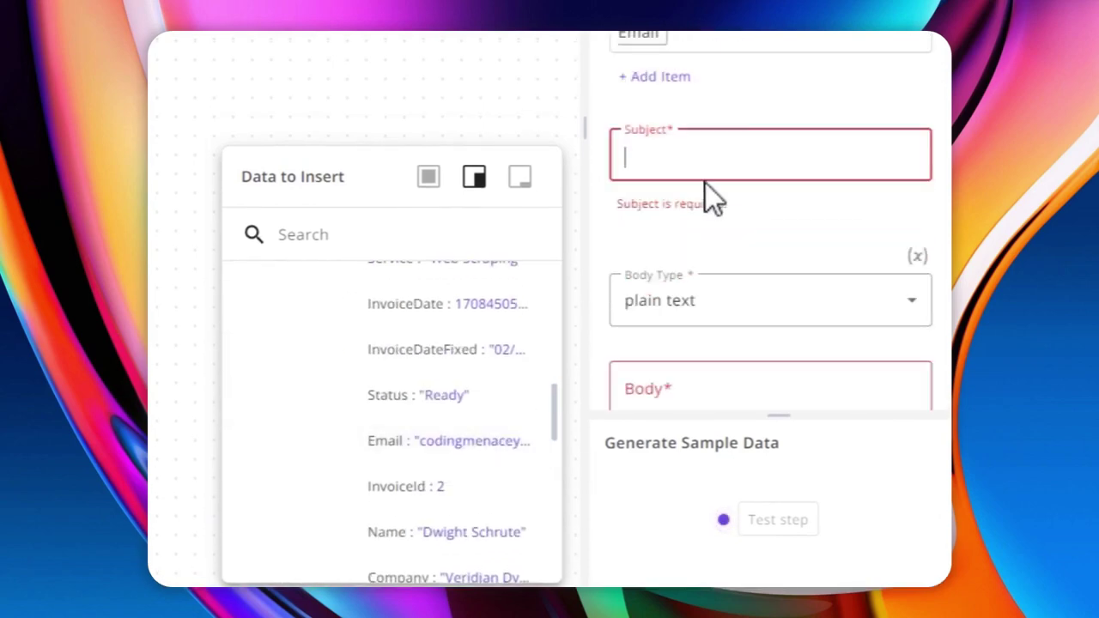
text(Invoice )
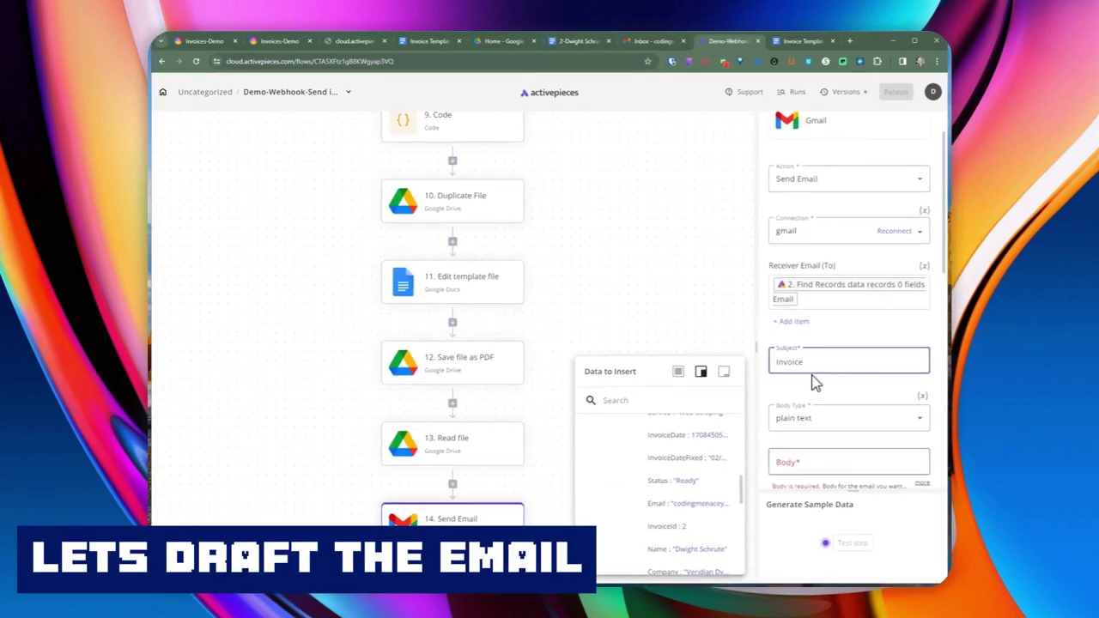
text(#)
mouse_move(693, 471)
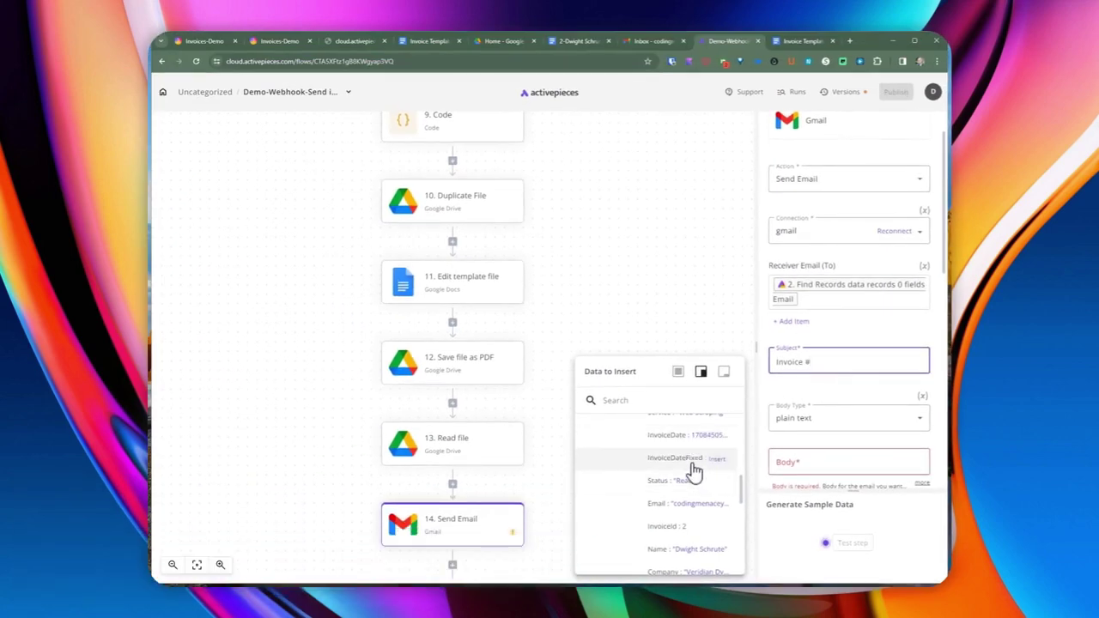
scroll(694, 471, up, 1)
scroll(693, 503, down, 2)
click(691, 478)
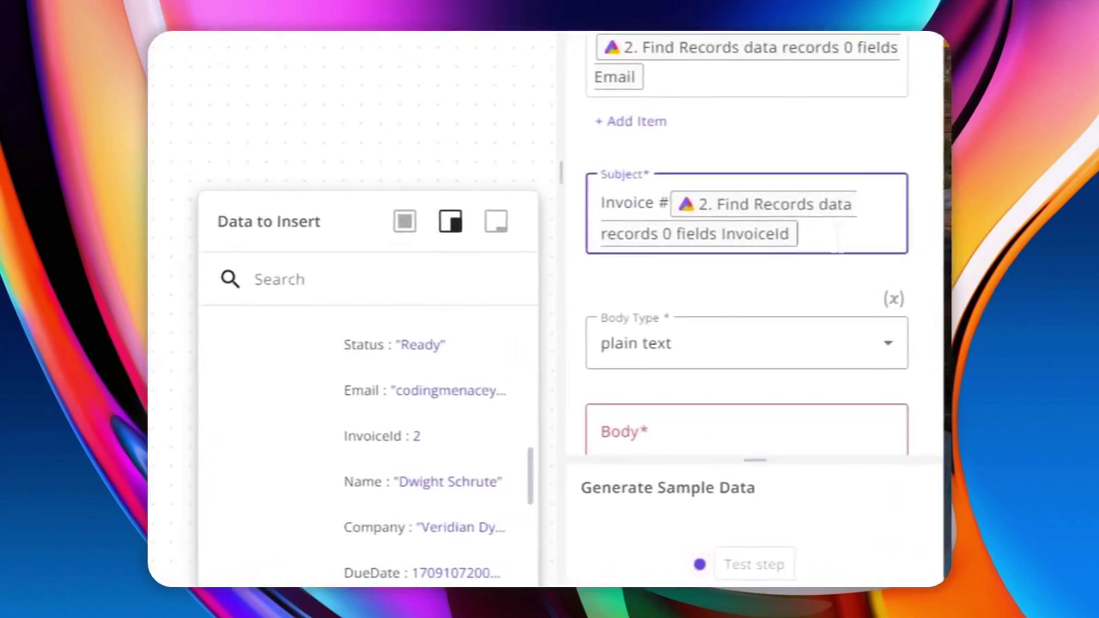
text(for)
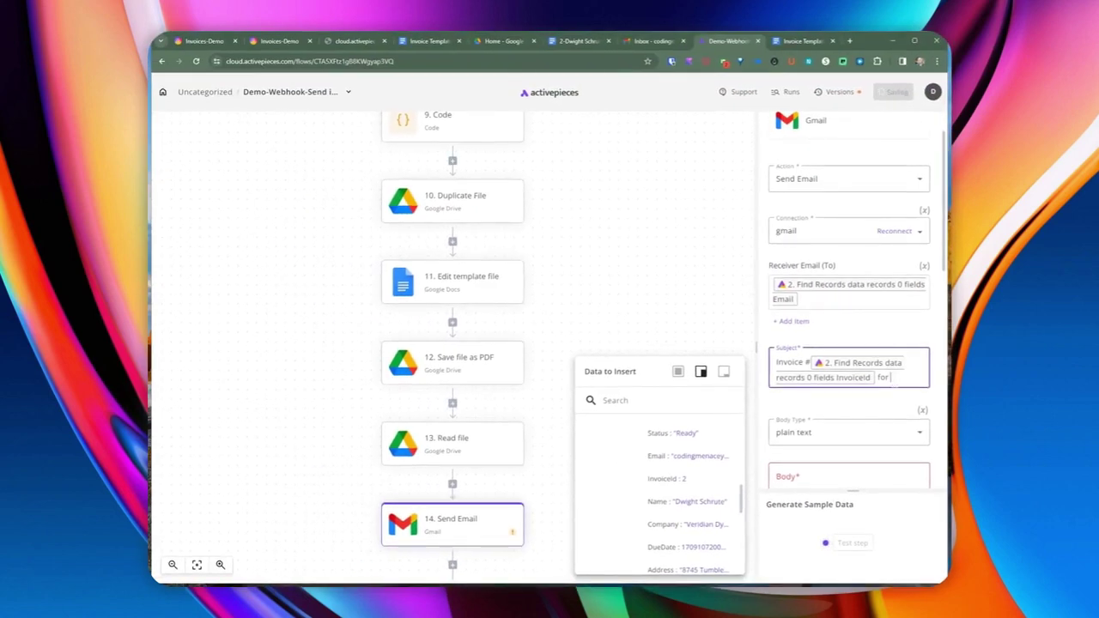
scroll(691, 512, down, 2)
scroll(691, 506, up, 3)
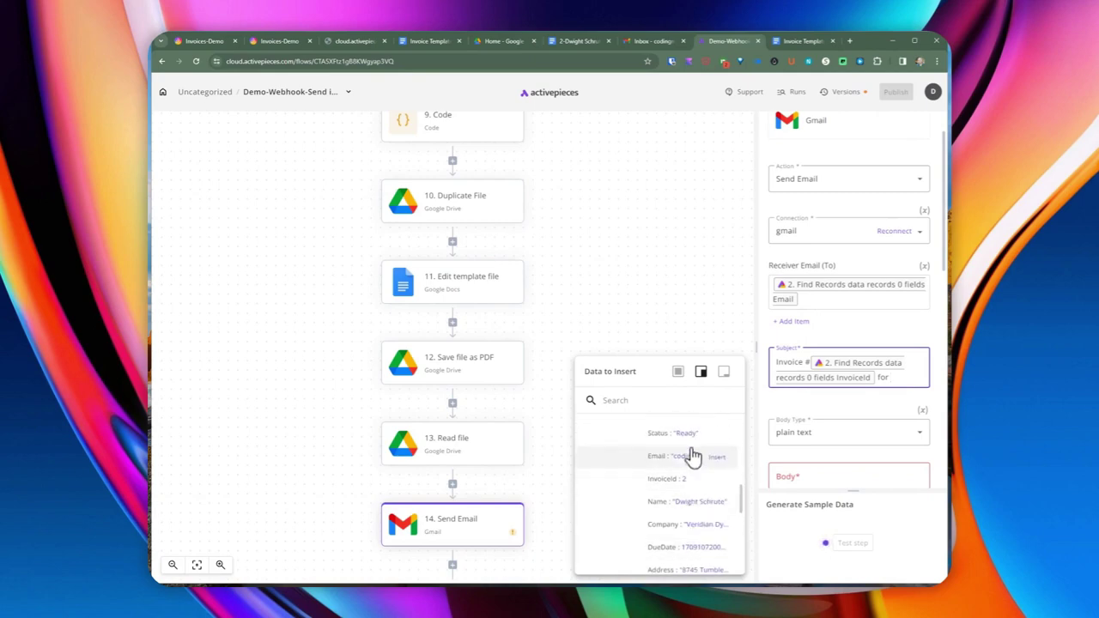
click(697, 465)
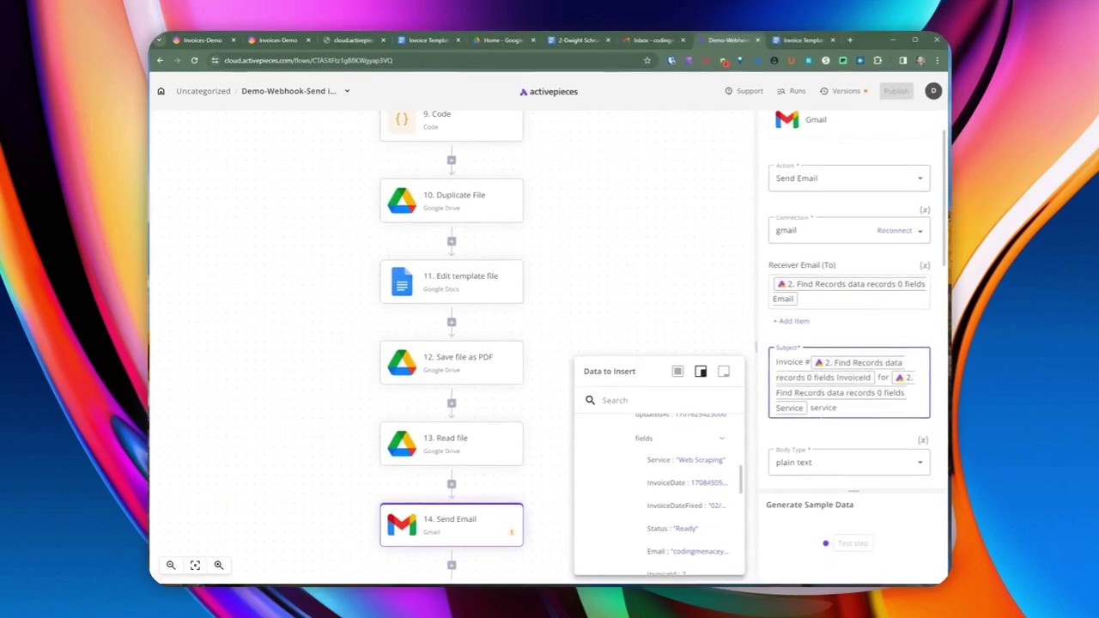
click(831, 464)
click(787, 537)
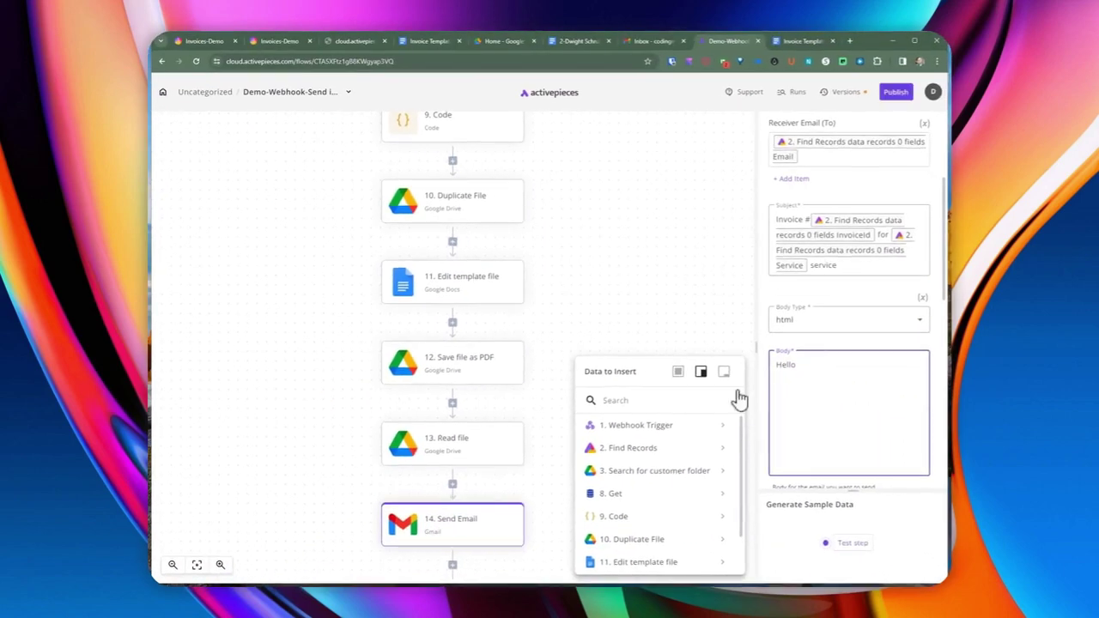
- Insert the record's Name after 'Hello' in the email body
click(723, 452)
click(686, 518)
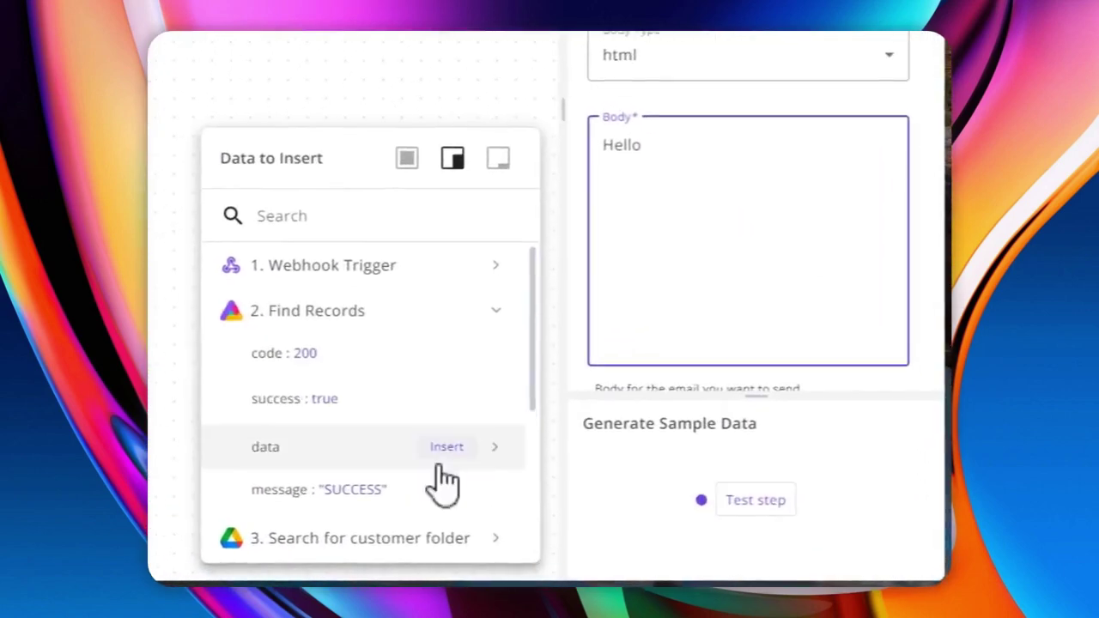
click(491, 351)
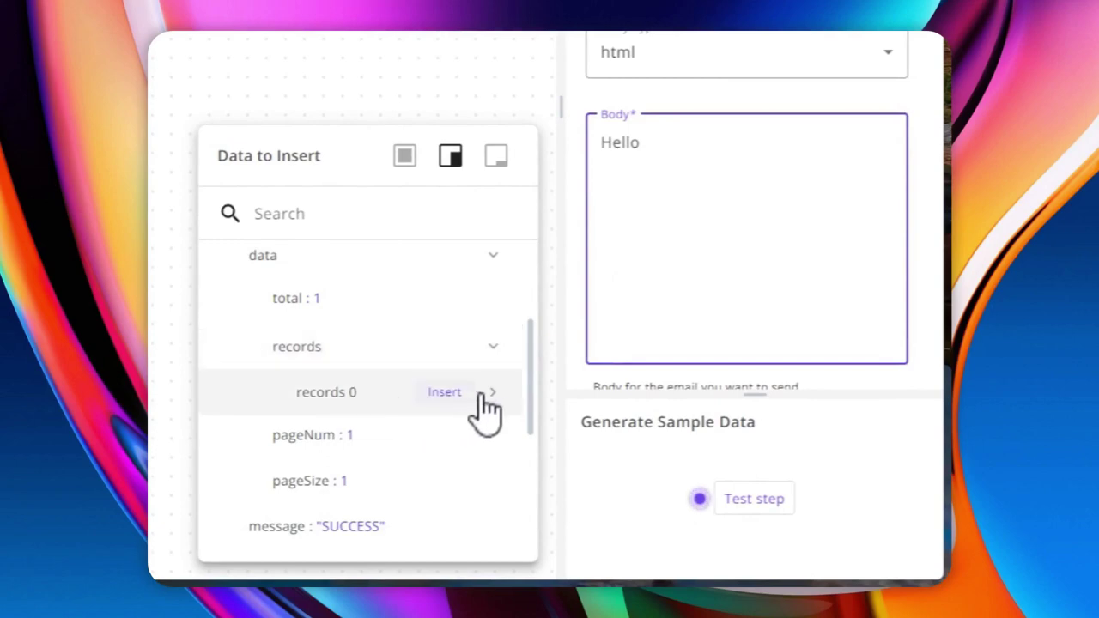
click(499, 403)
scroll(498, 455, down, 1)
click(496, 486)
scroll(439, 438, down, 2)
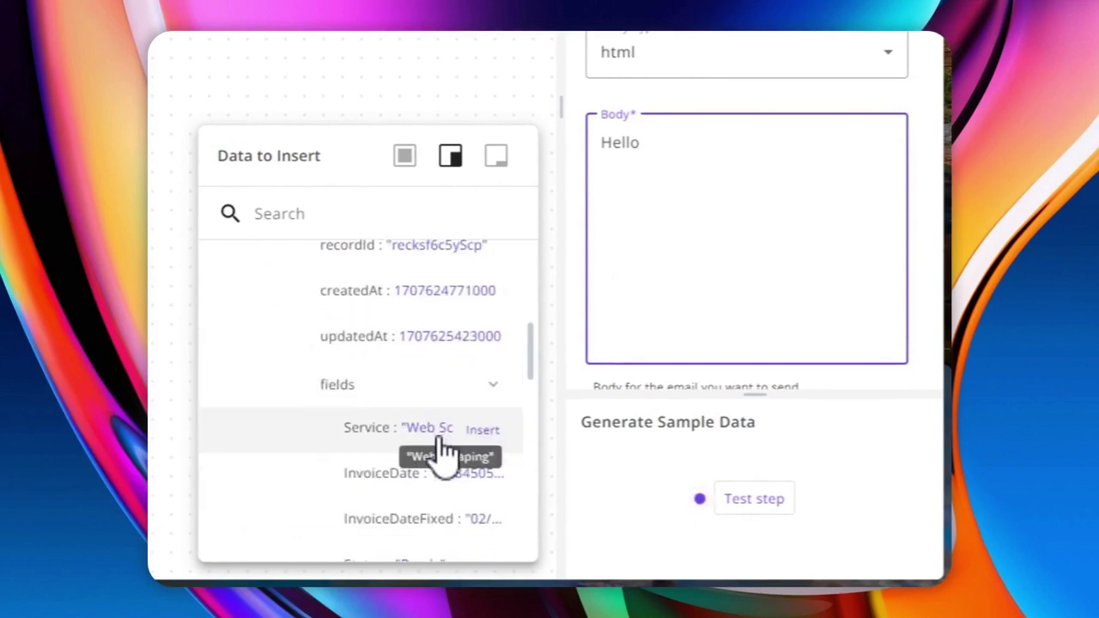
scroll(438, 447, down, 2)
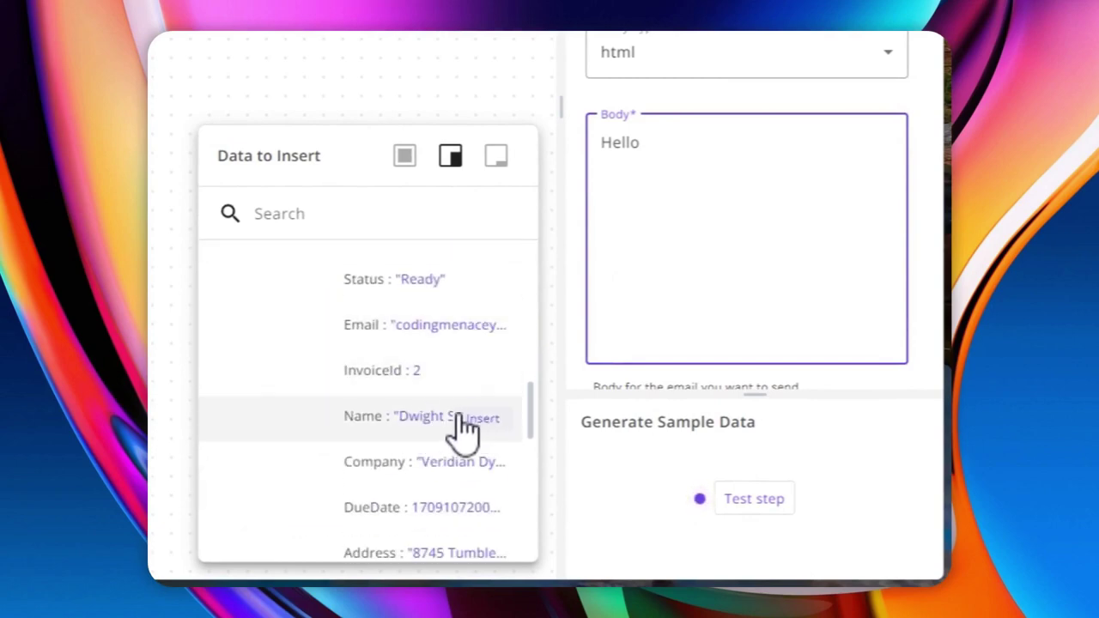
click(427, 419)
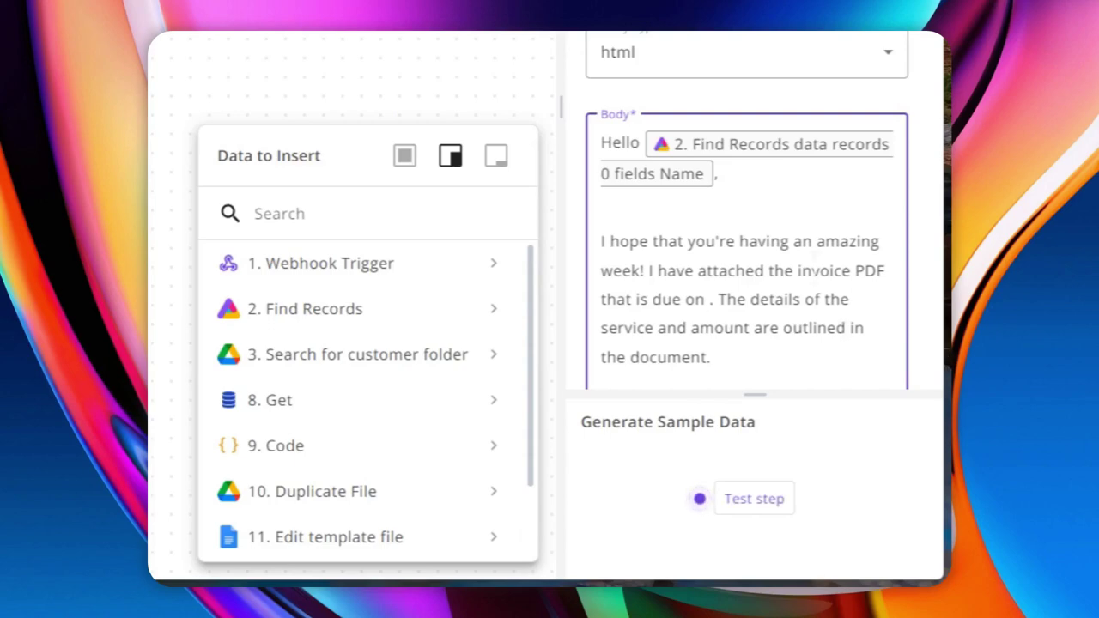
- Insert the record's DueDateFixed after 'that is due on' in the body
scroll(742, 249, down, 3)
click(709, 109)
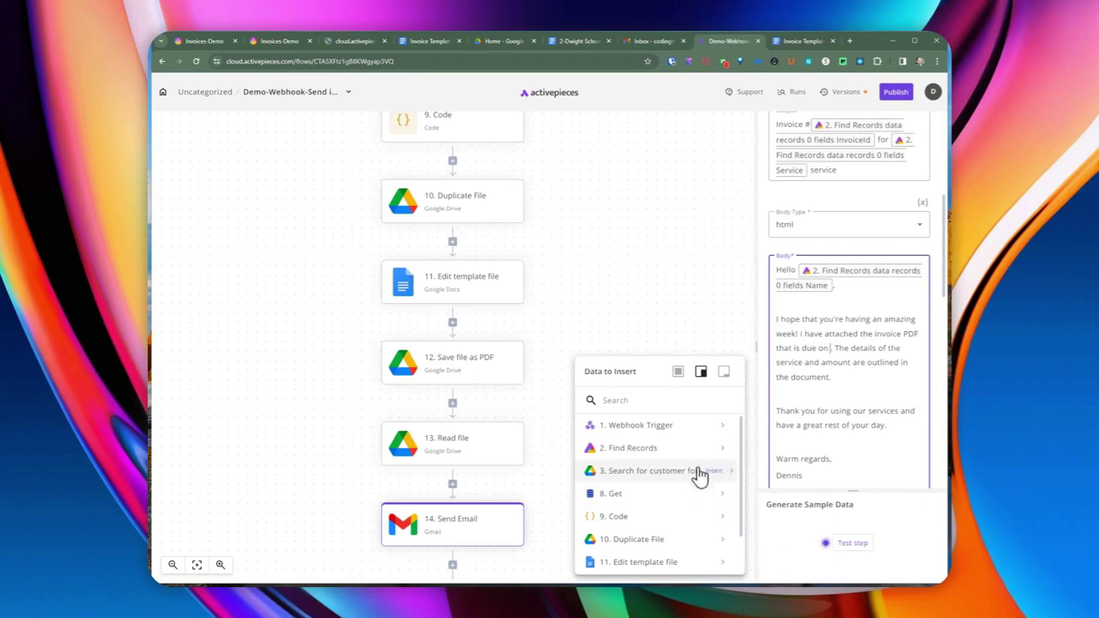
click(724, 450)
scroll(721, 460, down, 2)
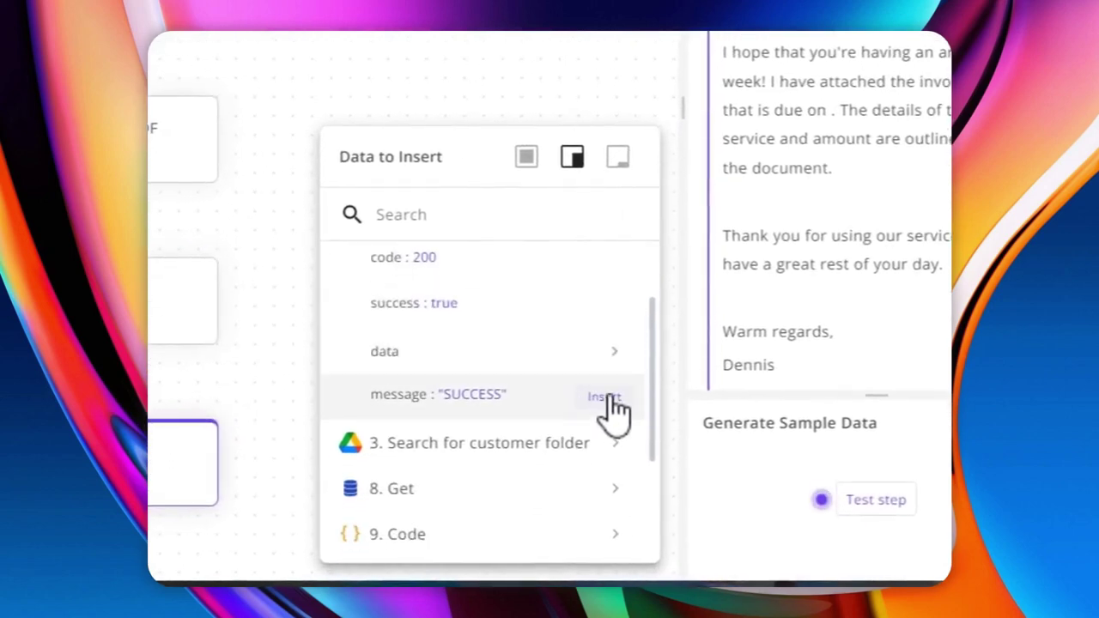
click(615, 352)
scroll(601, 344, down, 3)
click(611, 331)
click(627, 307)
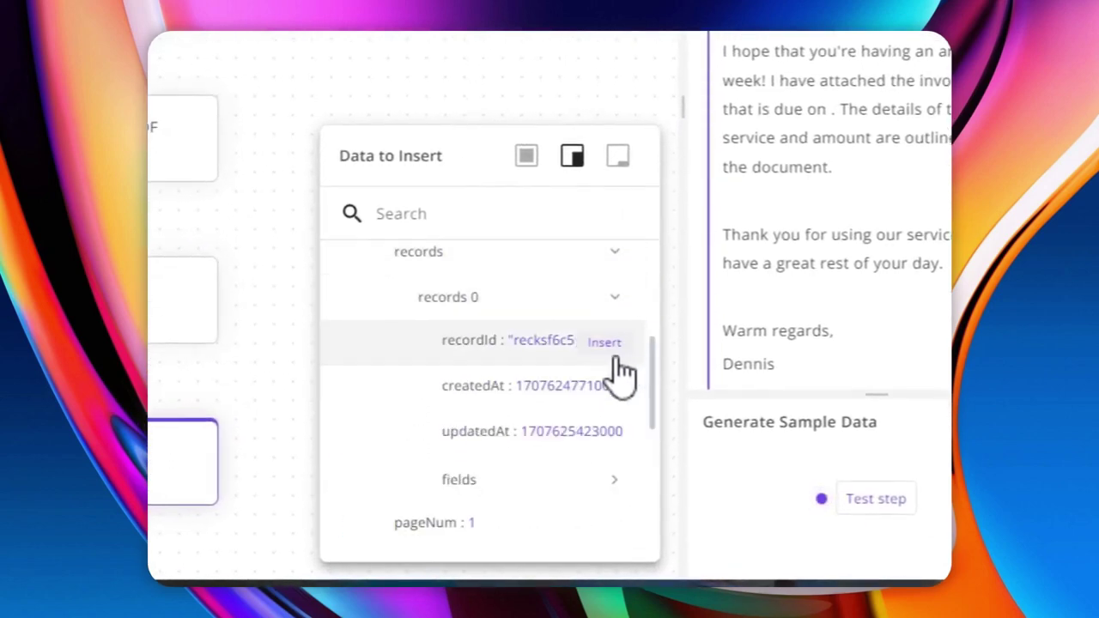
click(617, 486)
scroll(532, 386, down, 6)
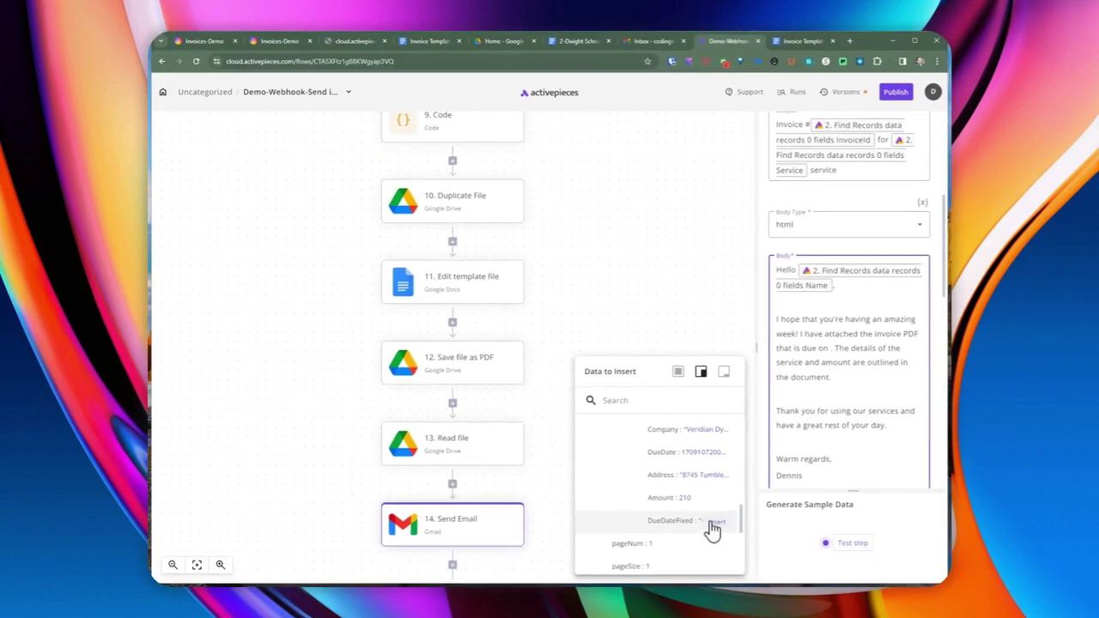
click(679, 523)
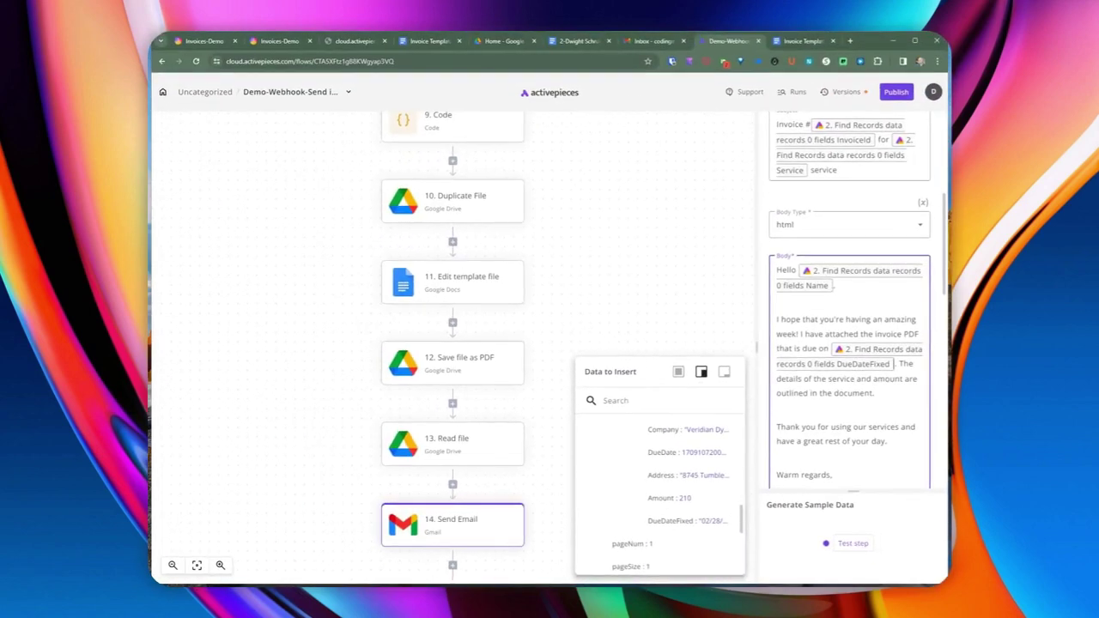
scroll(848, 300, down, 1)
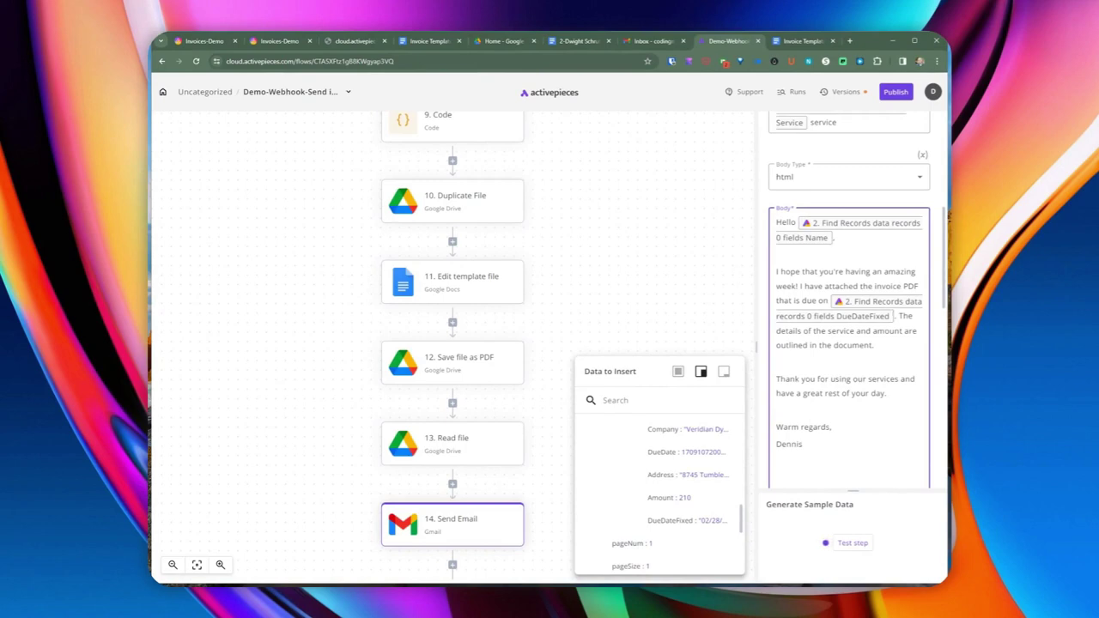
scroll(848, 300, down, 1)
scroll(848, 301, up, 3)
scroll(848, 301, down, 5)
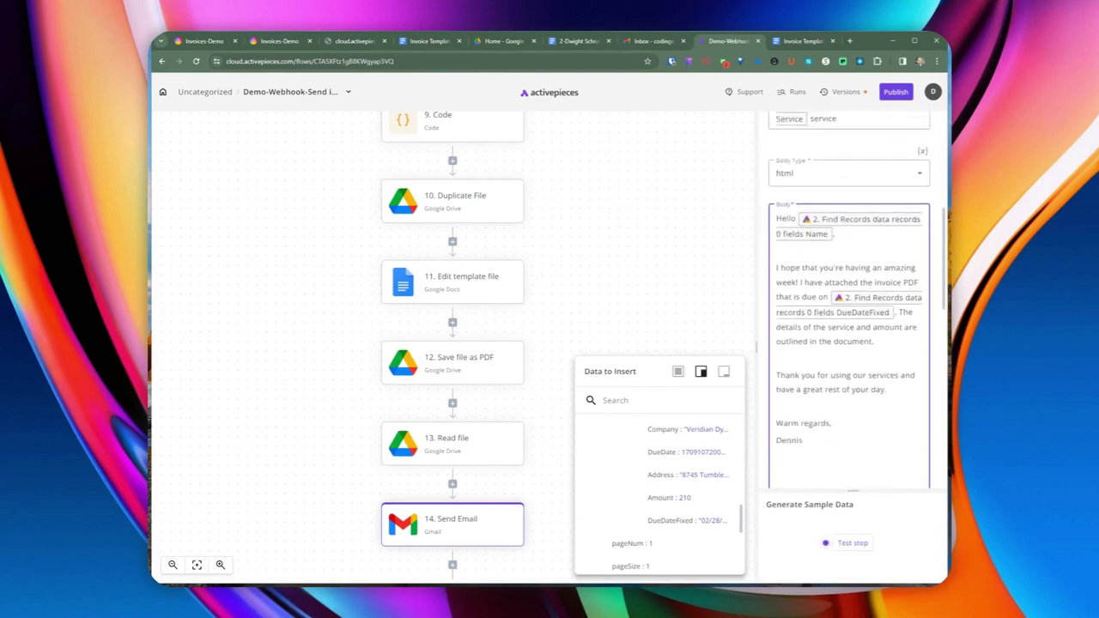
scroll(848, 300, down, 2)
scroll(811, 374, down, 3)
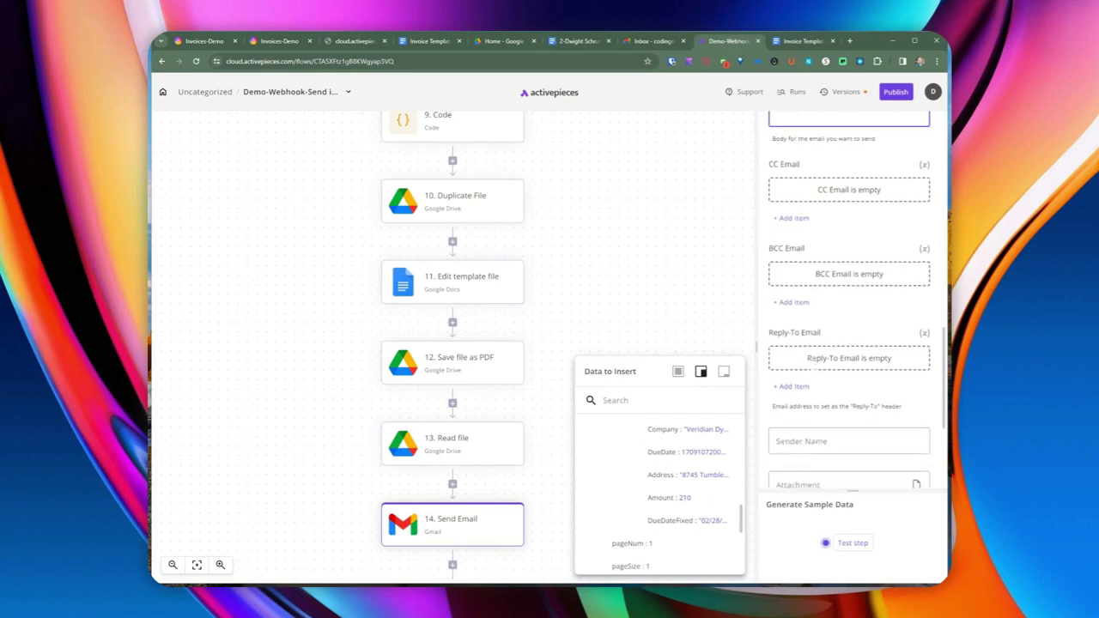
- Enter the sender's name in the Sender Name field
click(815, 346)
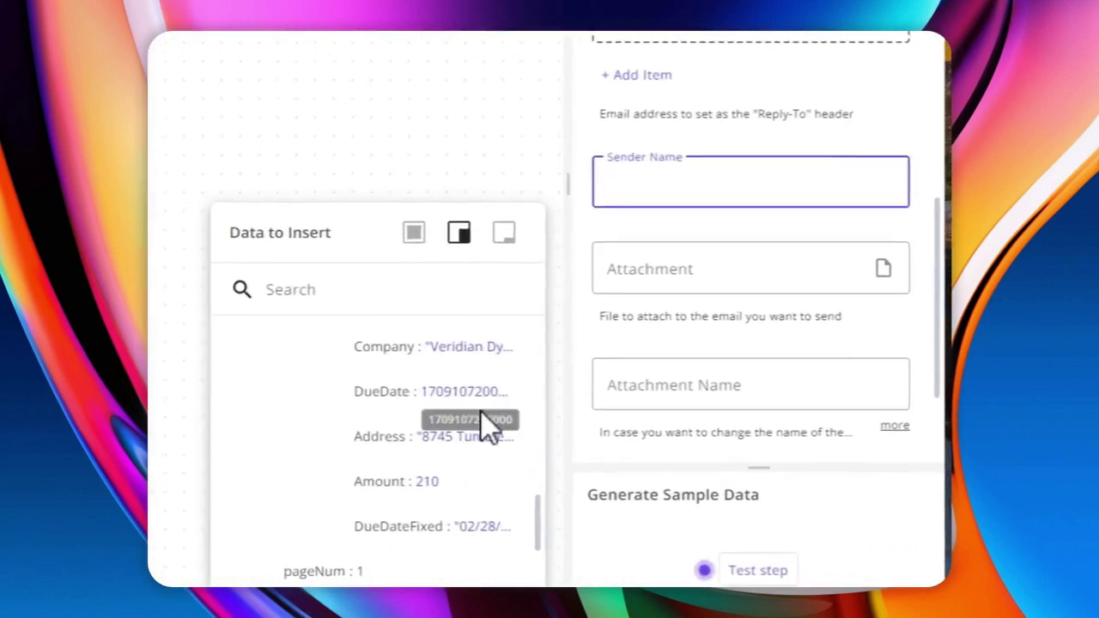
scroll(605, 468, up, 3)
text(Dennis)
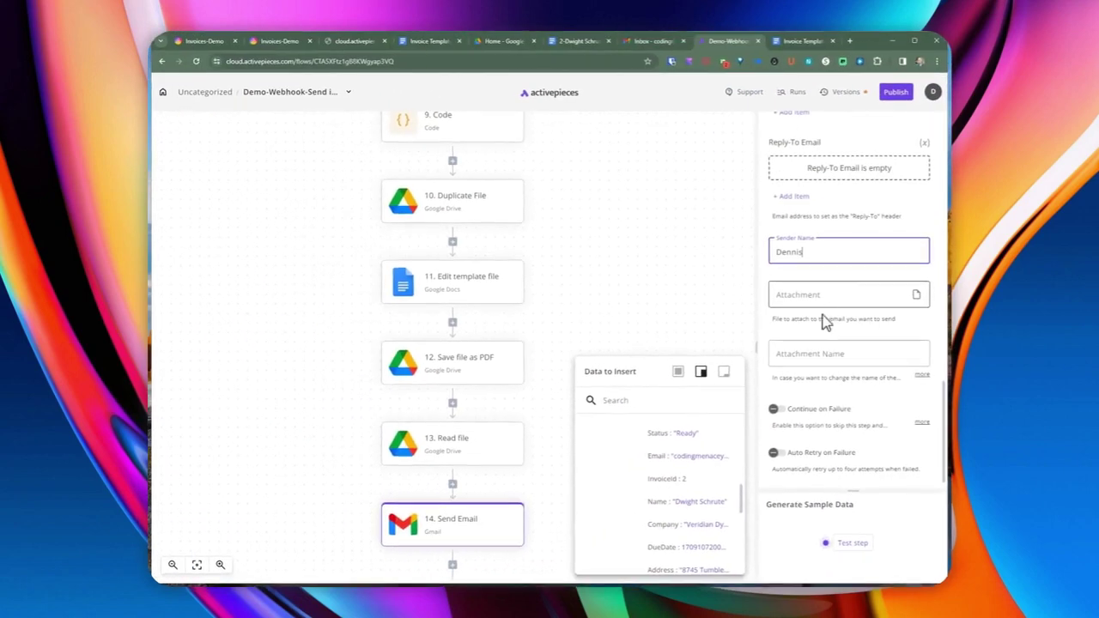
- Set Attachment Name to the name output of 12. Save file as PDF
click(802, 302)
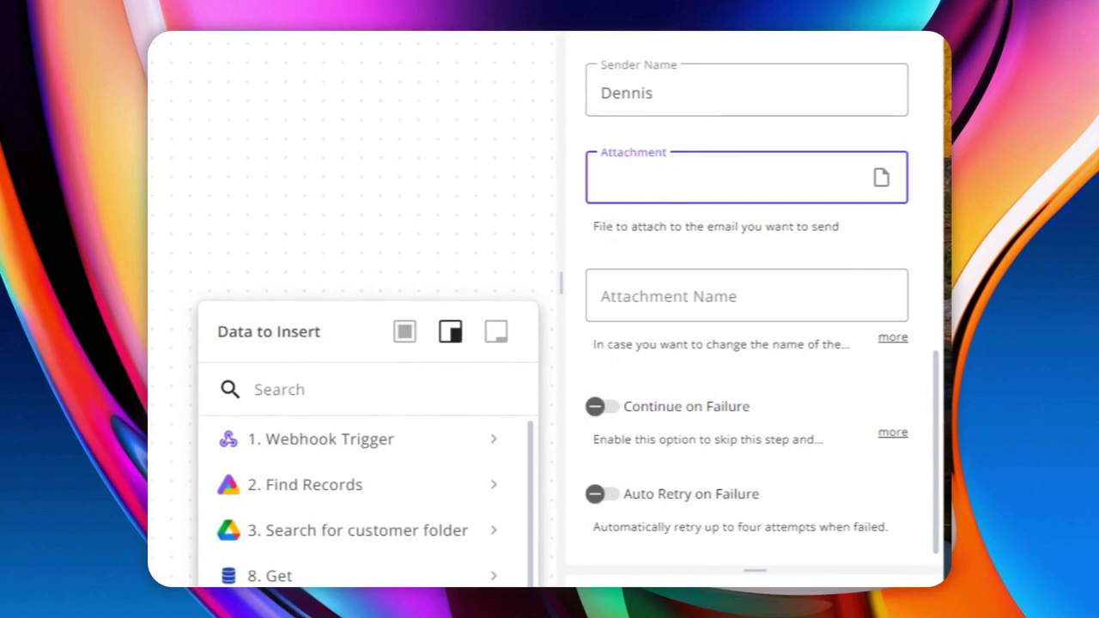
drag(605, 226, 734, 227)
click(678, 310)
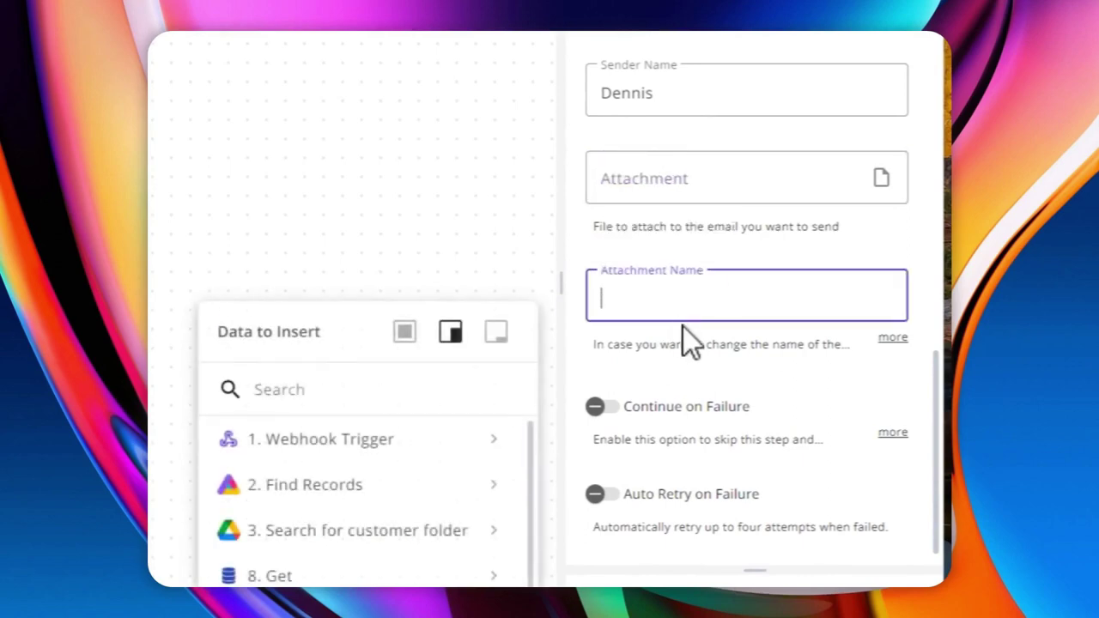
scroll(678, 320, down, 2)
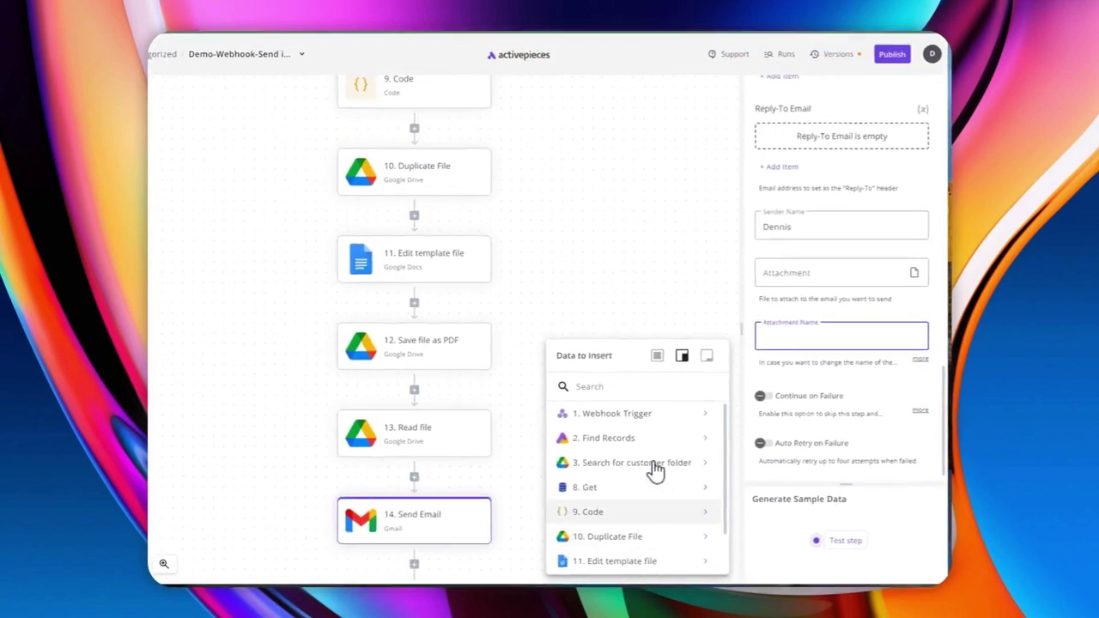
scroll(655, 470, down, 1)
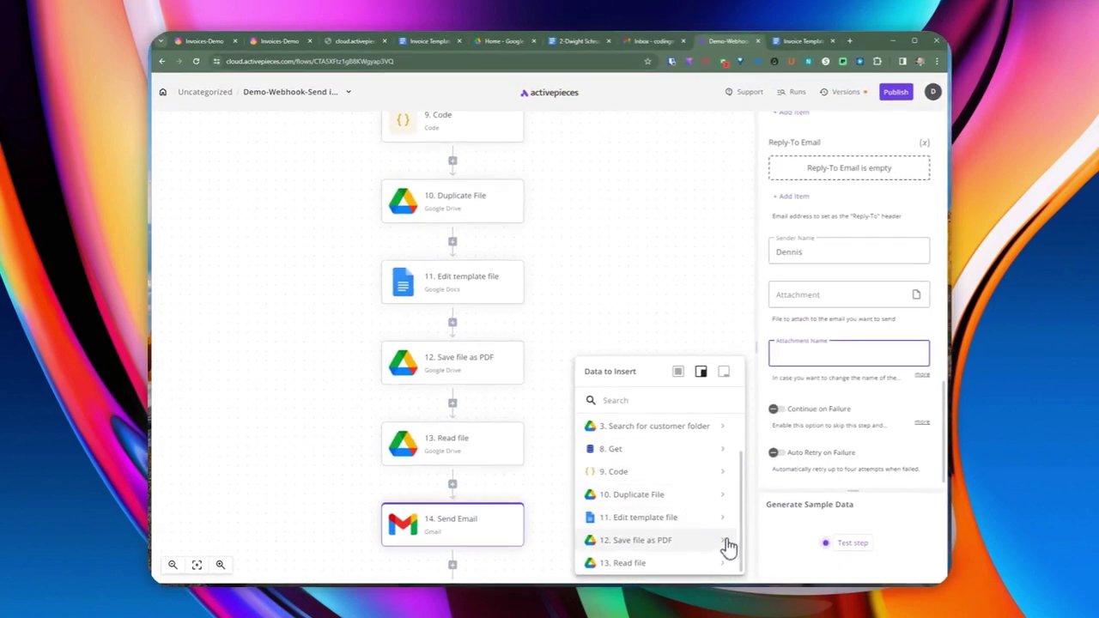
click(726, 546)
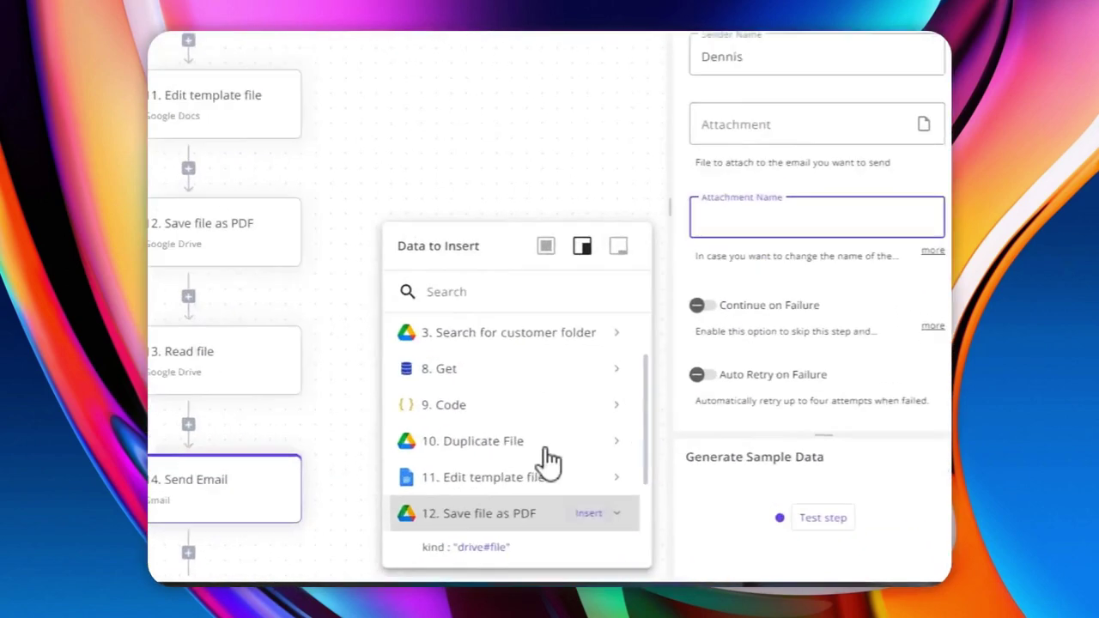
scroll(667, 495, down, 2)
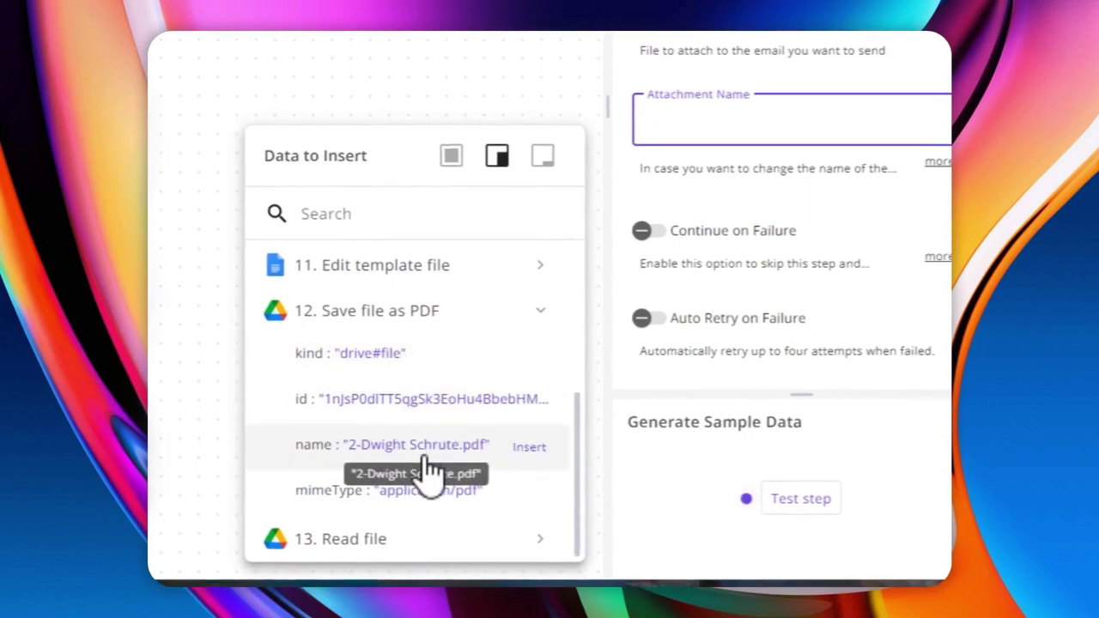
click(527, 447)
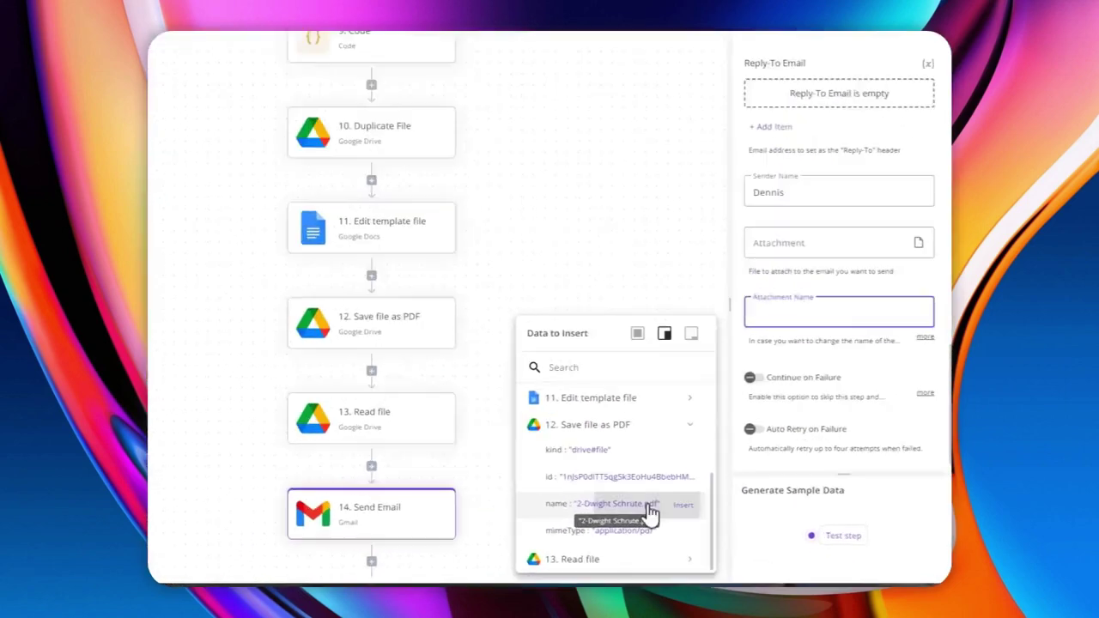
- Attach the 13. Read file step's file to the email
click(670, 199)
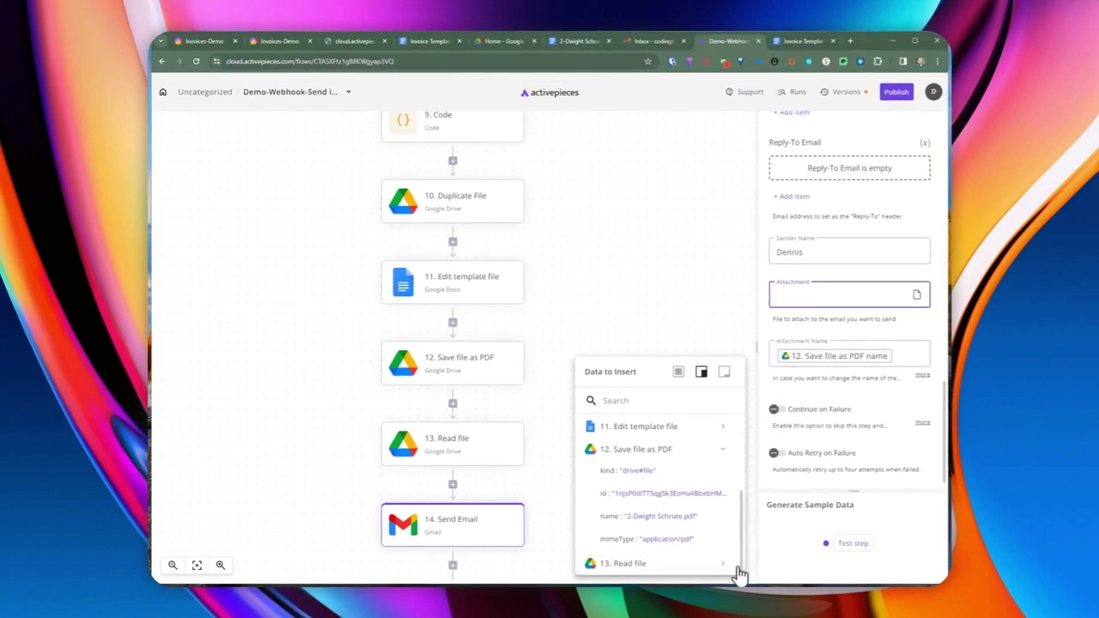
click(725, 567)
click(666, 564)
scroll(858, 416, down, 2)
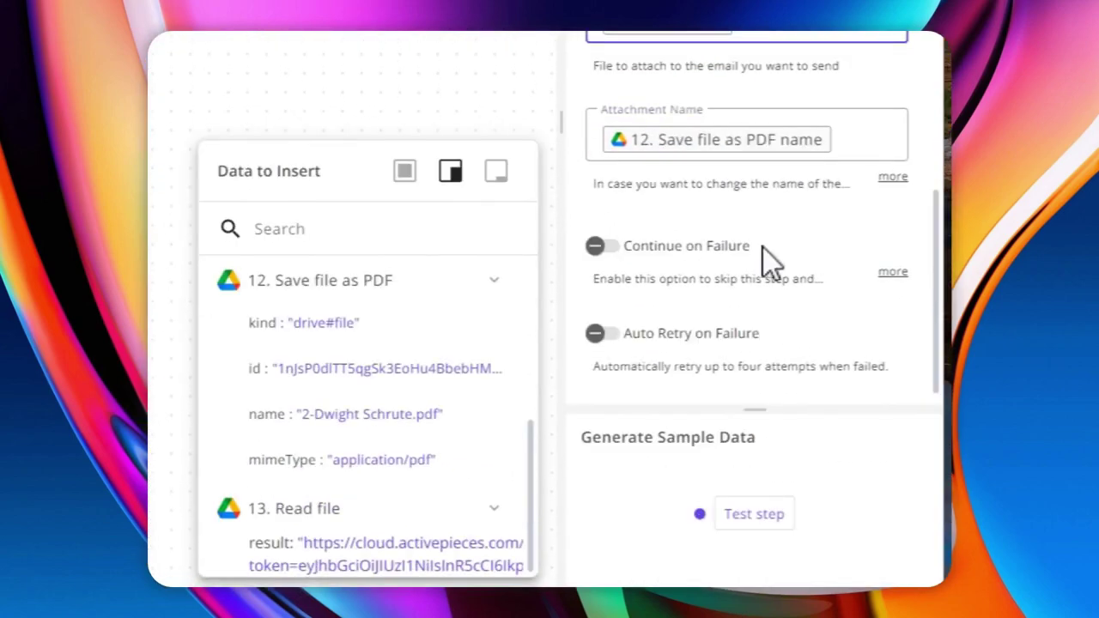
- Review the successful test run, then switch to the Gmail inbox to find the invoice email
scroll(747, 515, up, 4)
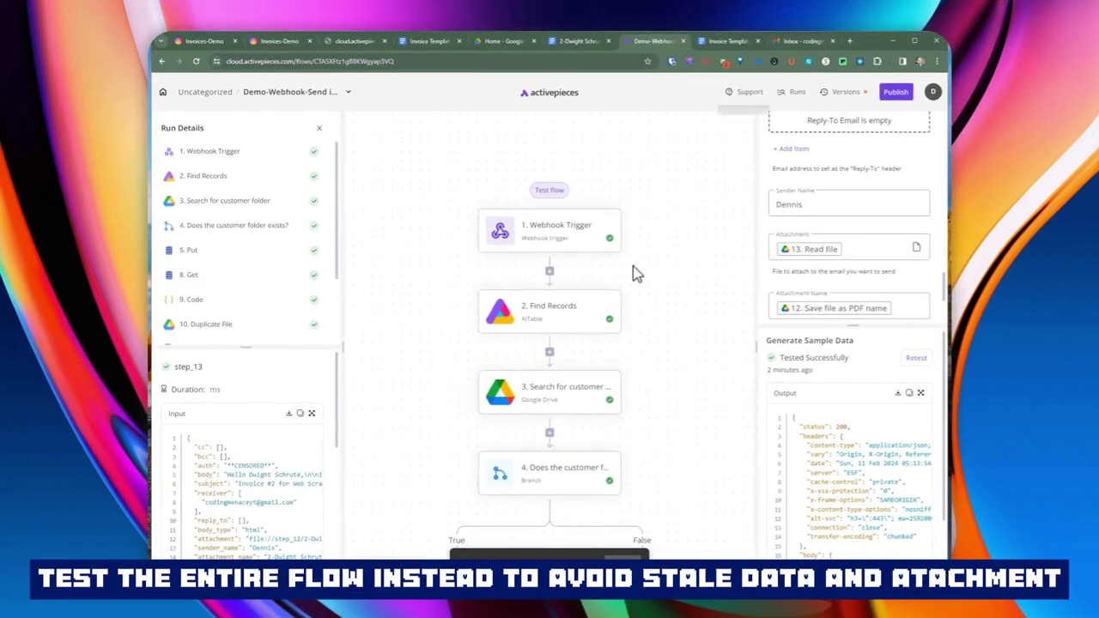
scroll(631, 279, down, 10)
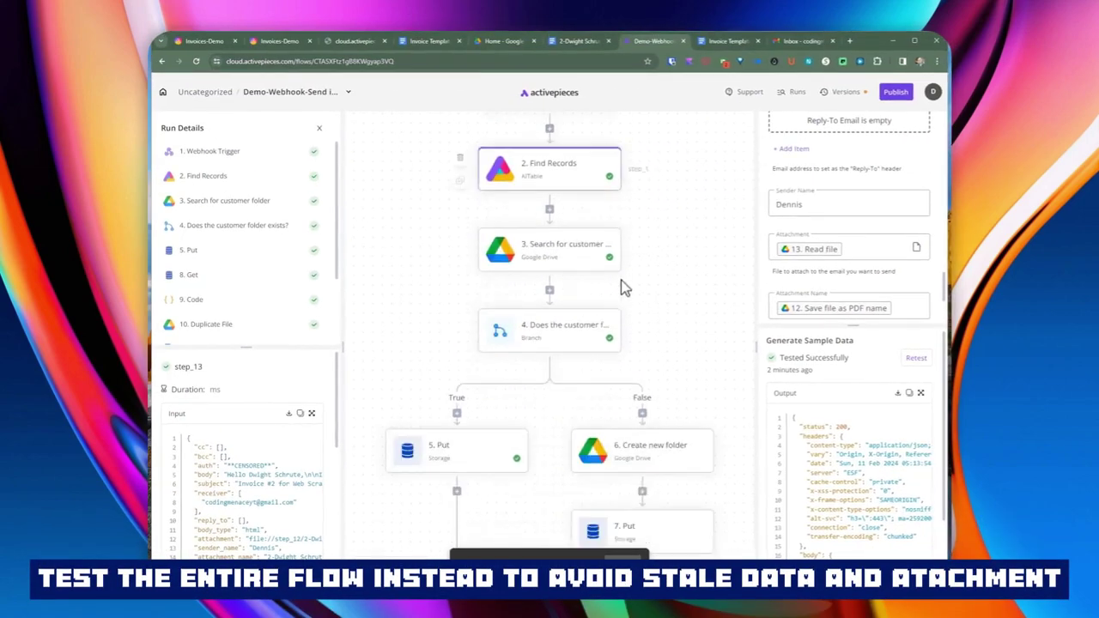
click(800, 40)
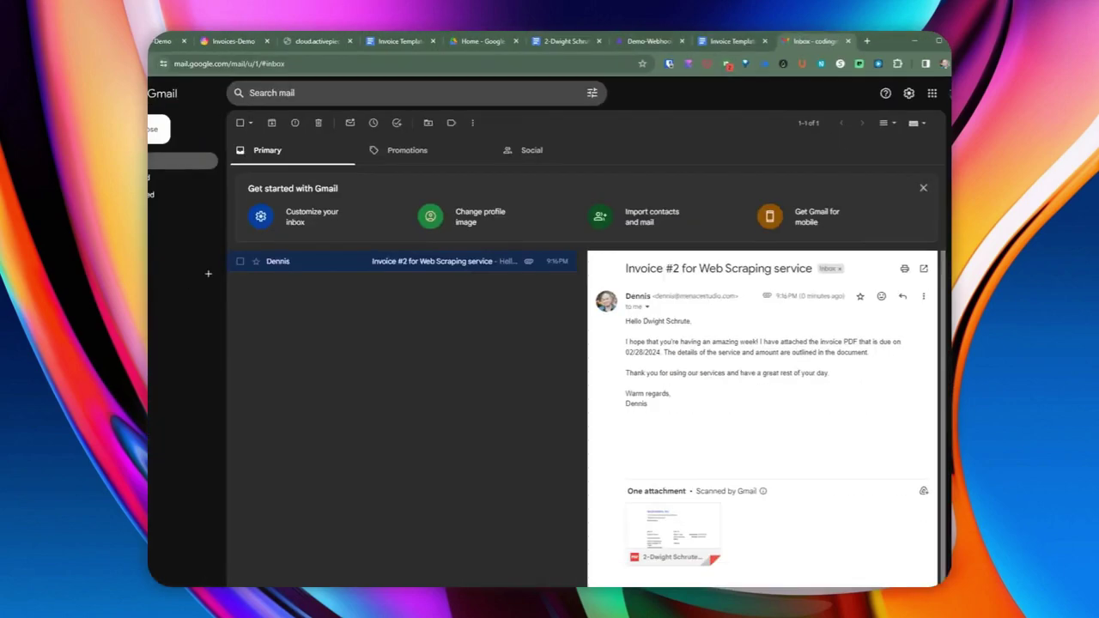
- Verify the invoice number, customer name and 02/28/2024 due date, and preview the attached PDF
drag(668, 247, 744, 247)
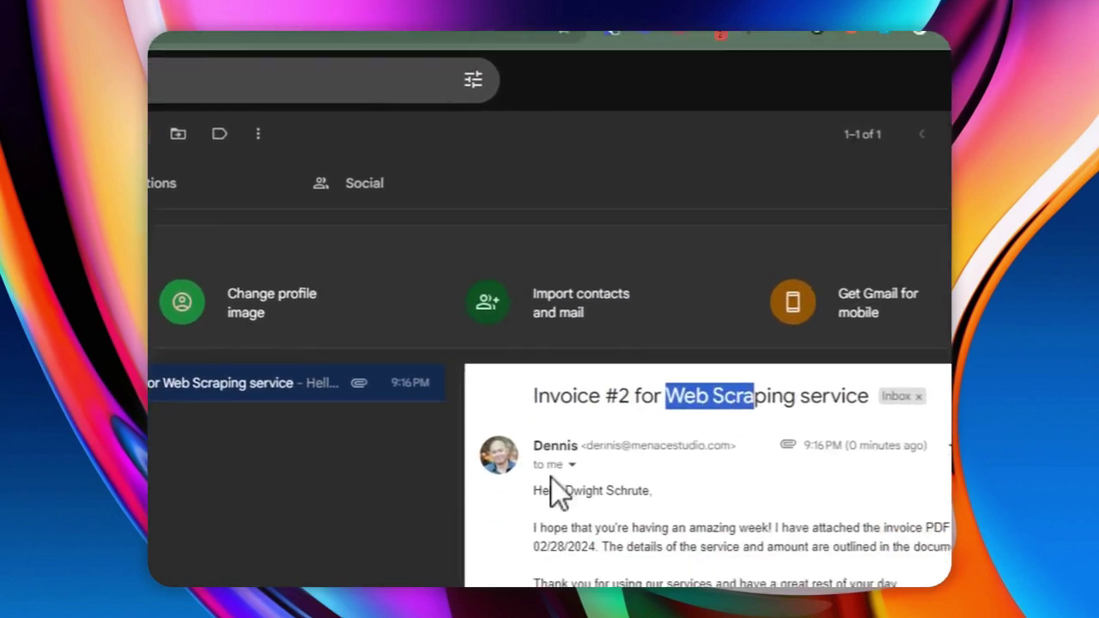
drag(549, 490, 613, 490)
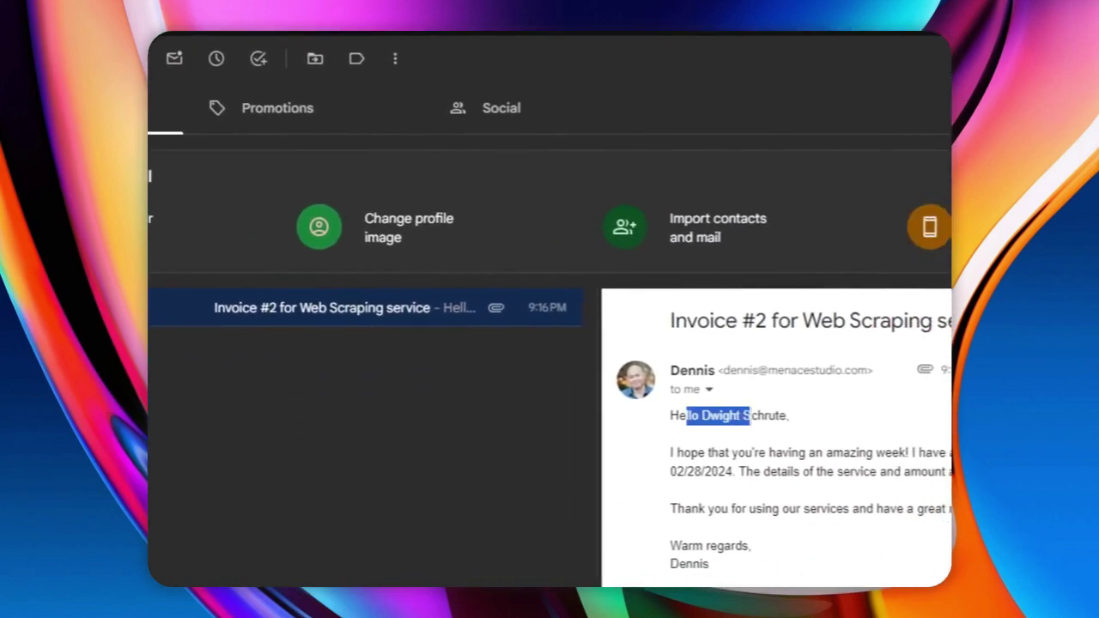
drag(733, 472, 671, 471)
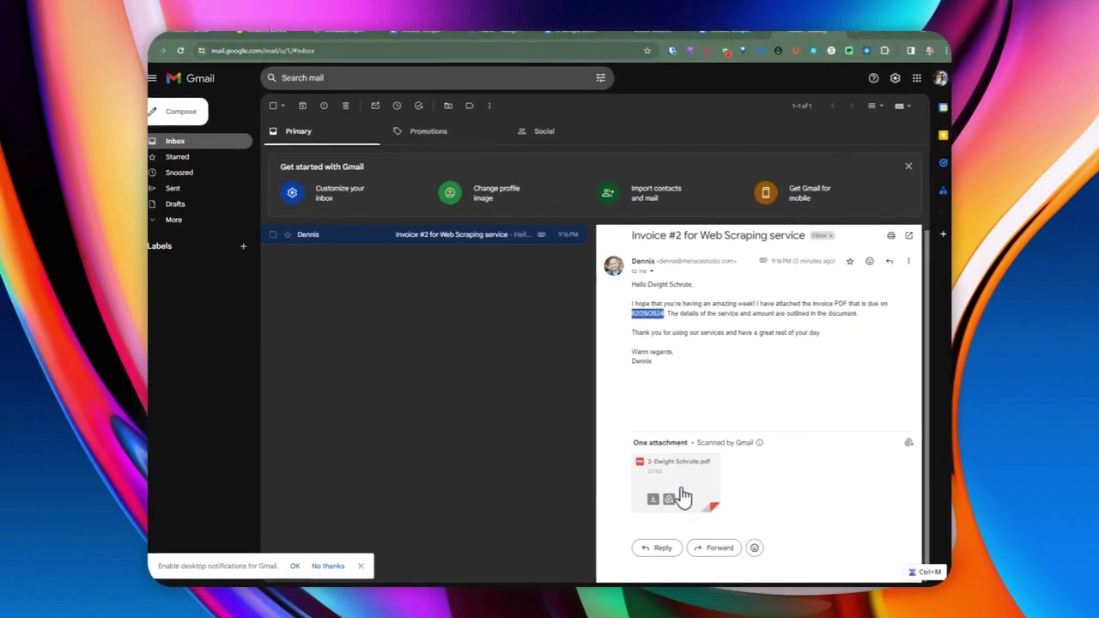
click(672, 470)
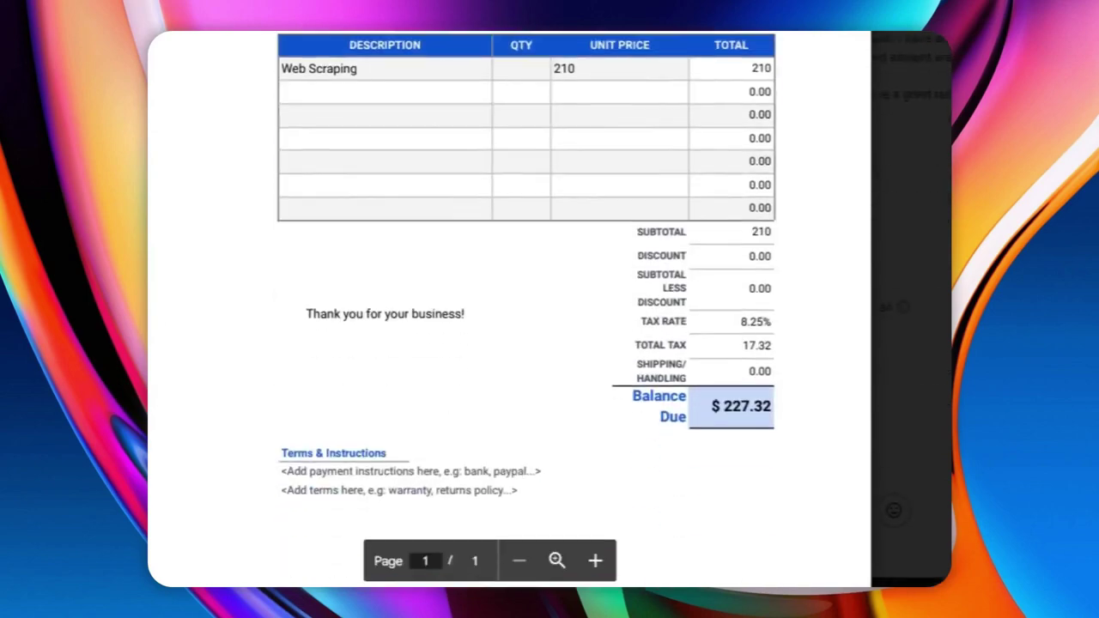
key(Escape)
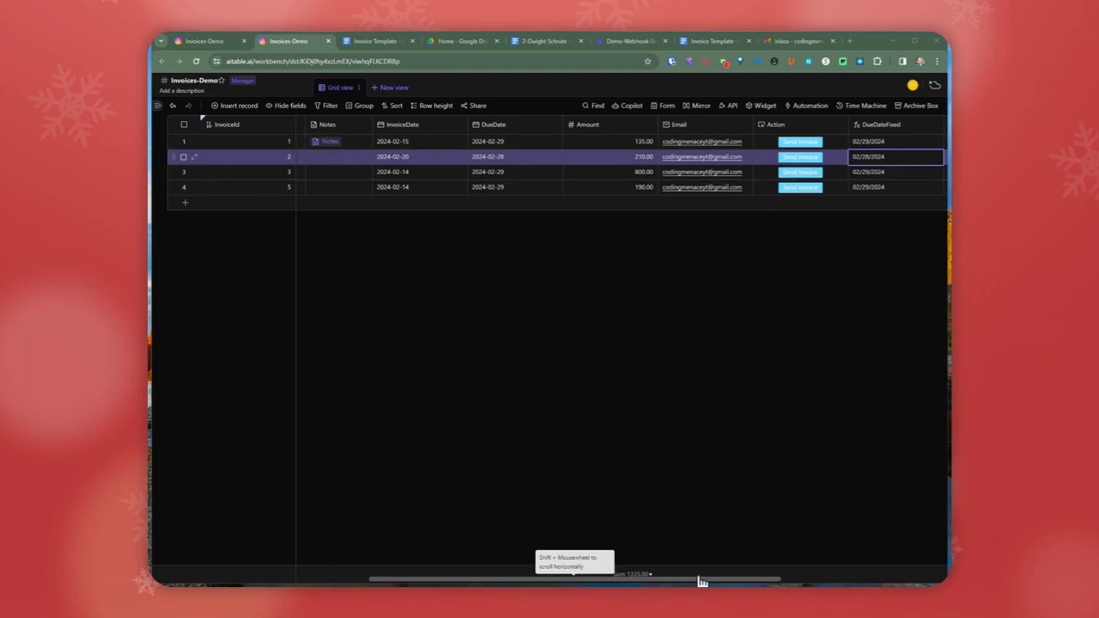
drag(699, 582, 741, 577)
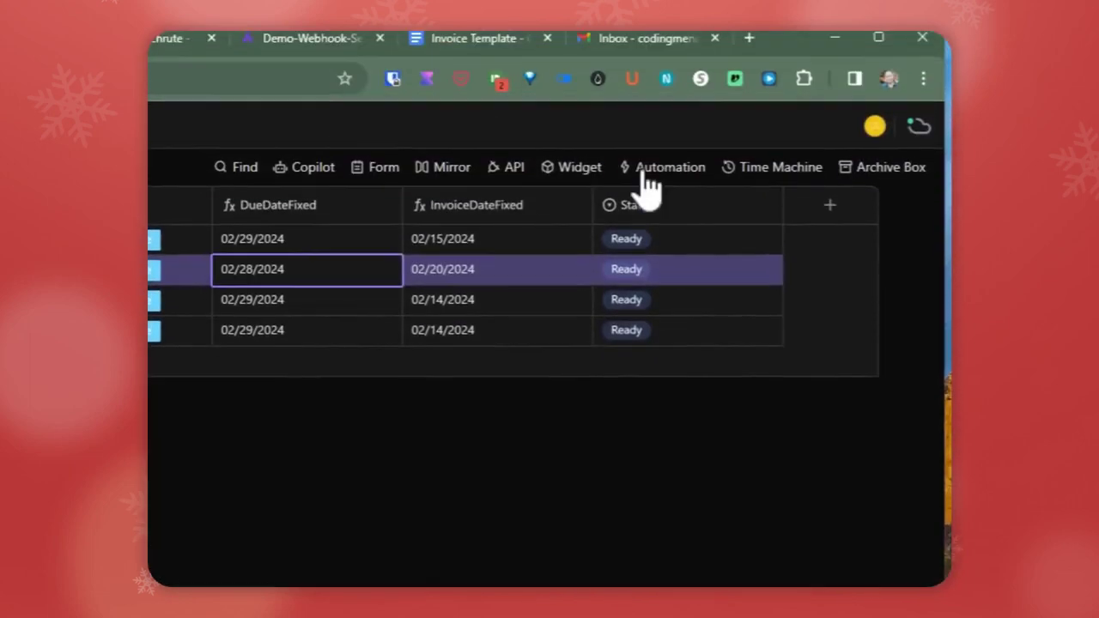
double_click(640, 225)
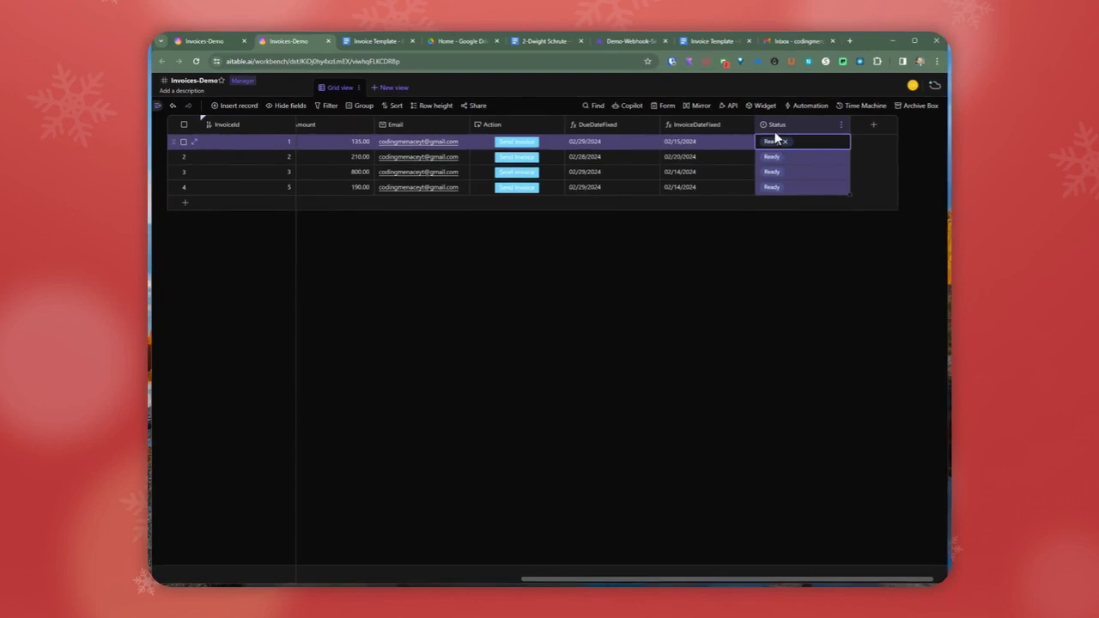
double_click(777, 124)
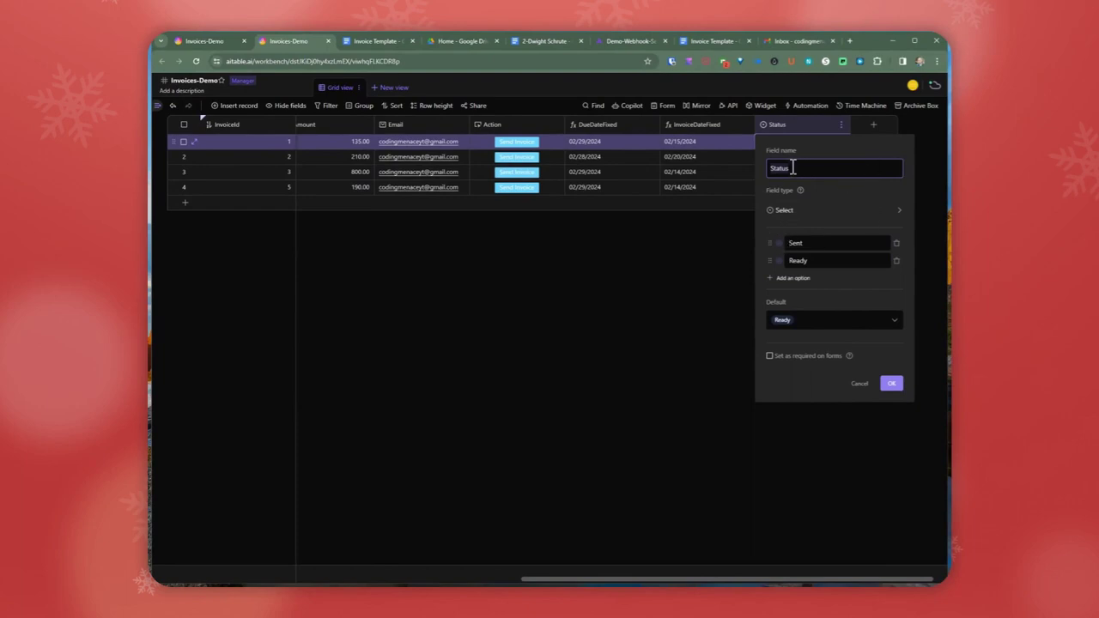
click(859, 383)
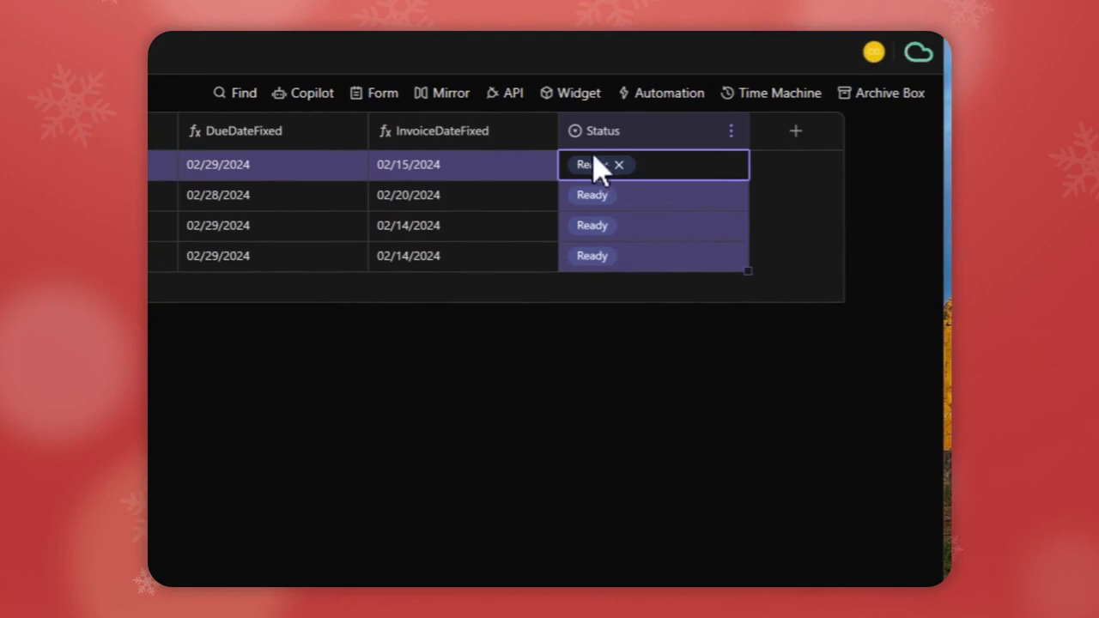
key(Down)
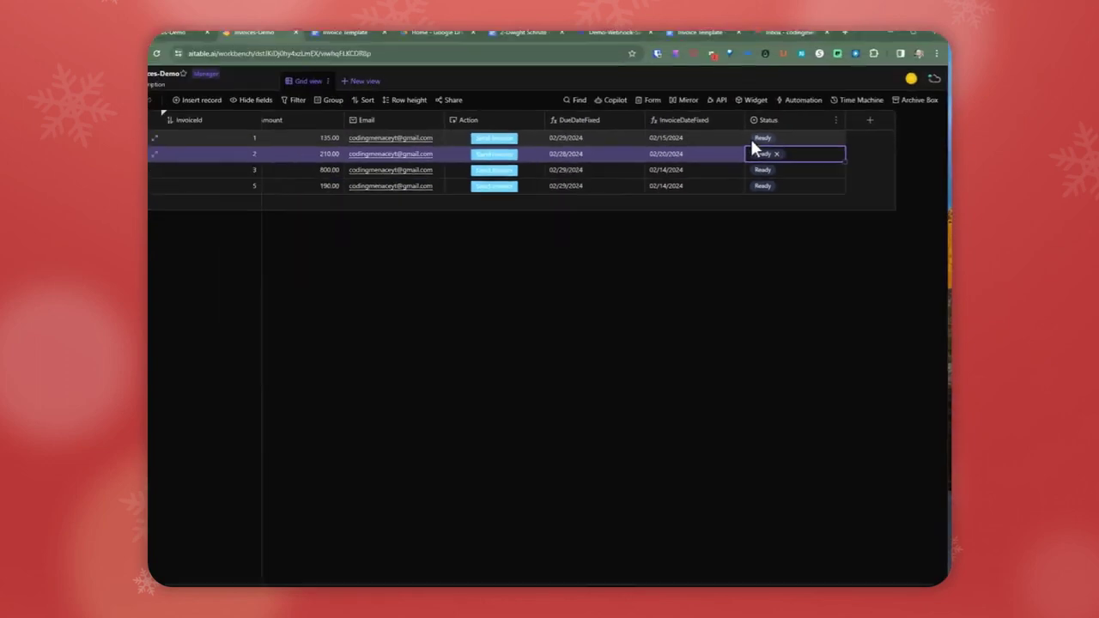
click(751, 140)
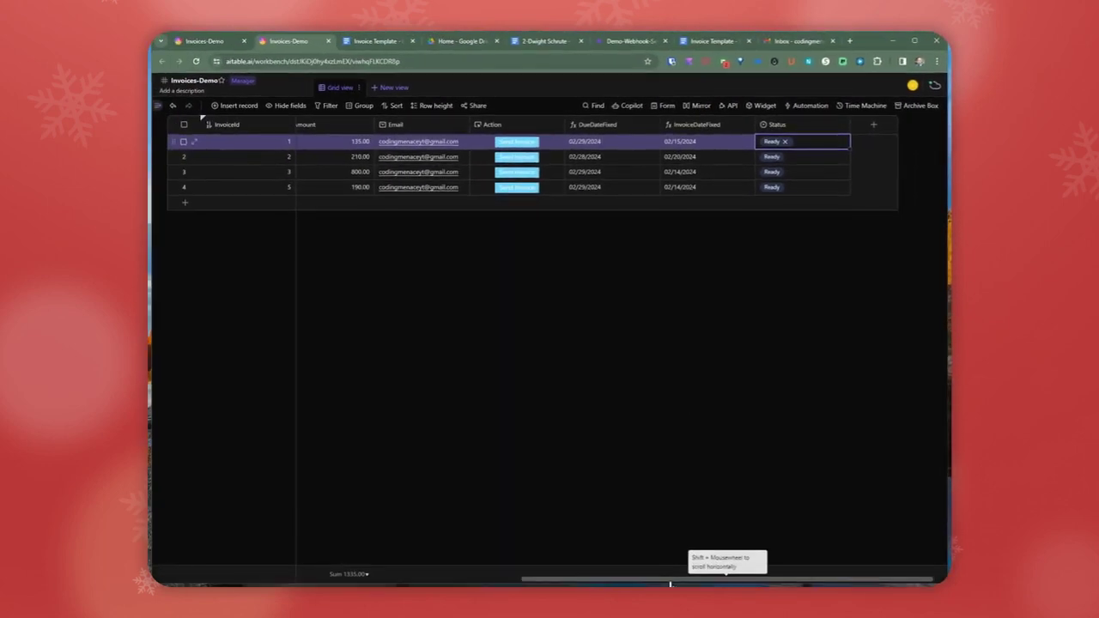
drag(669, 582, 490, 572)
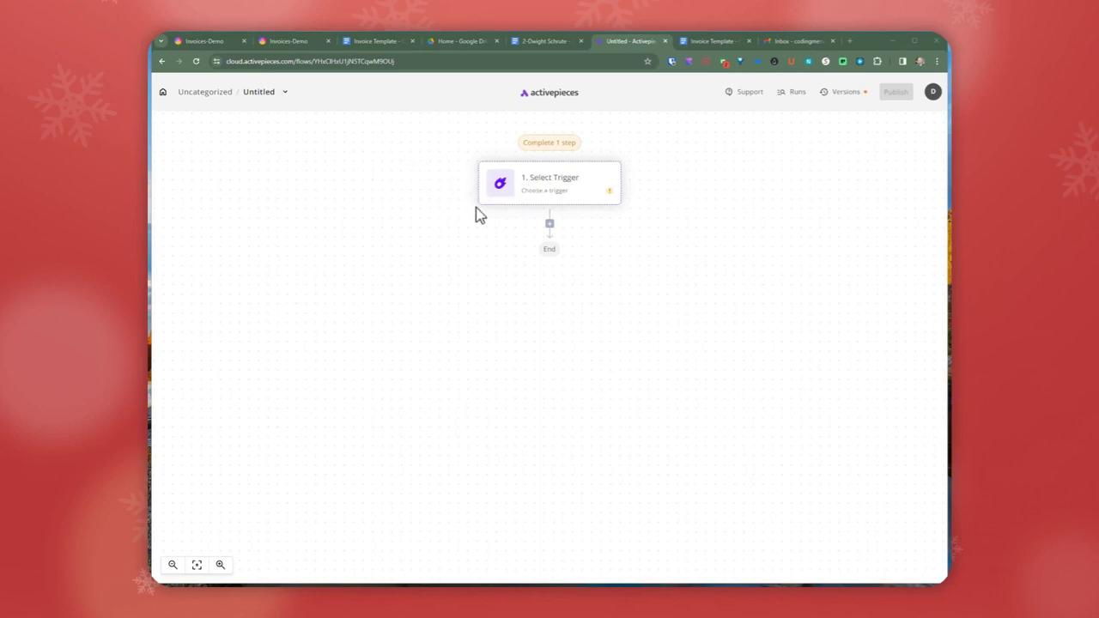
- Make the flow's trigger a core Schedule trigger that runs Every Day
click(553, 191)
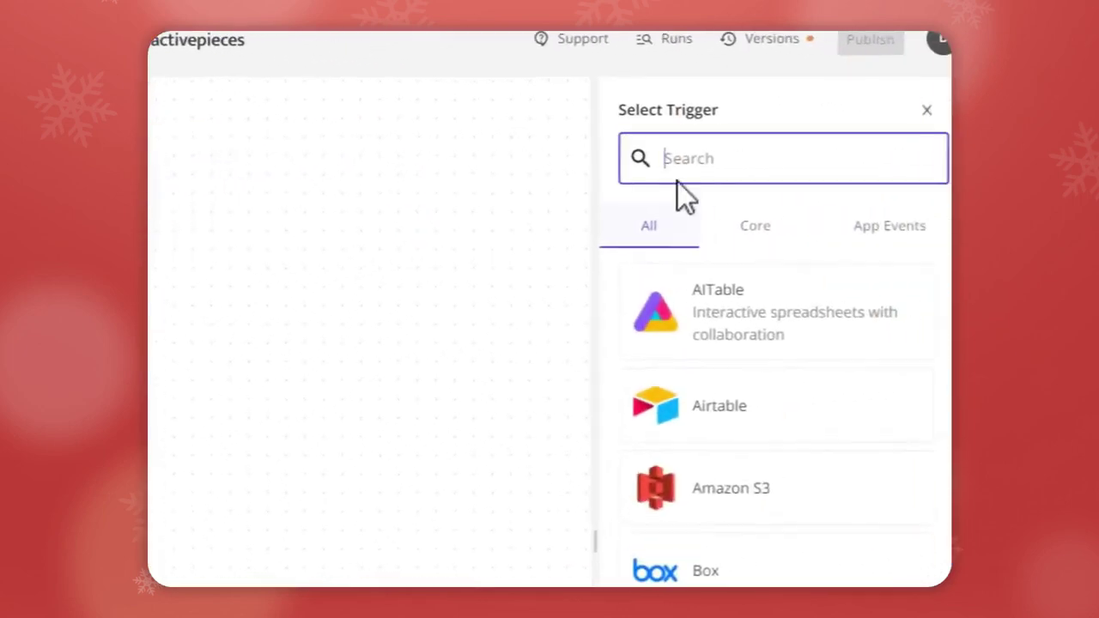
click(712, 245)
click(699, 310)
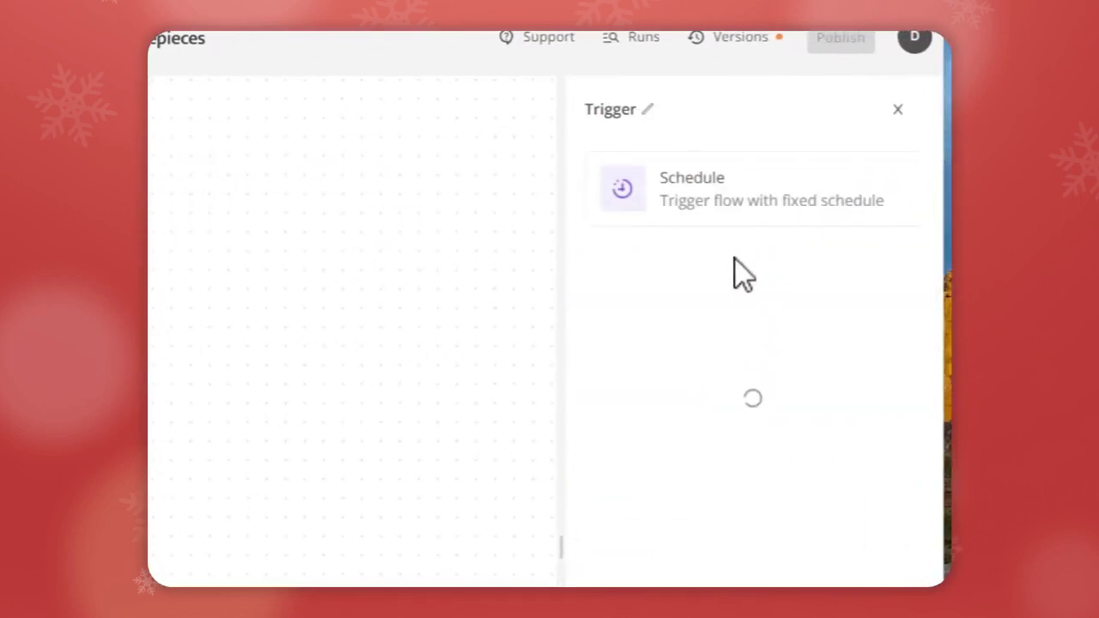
click(689, 316)
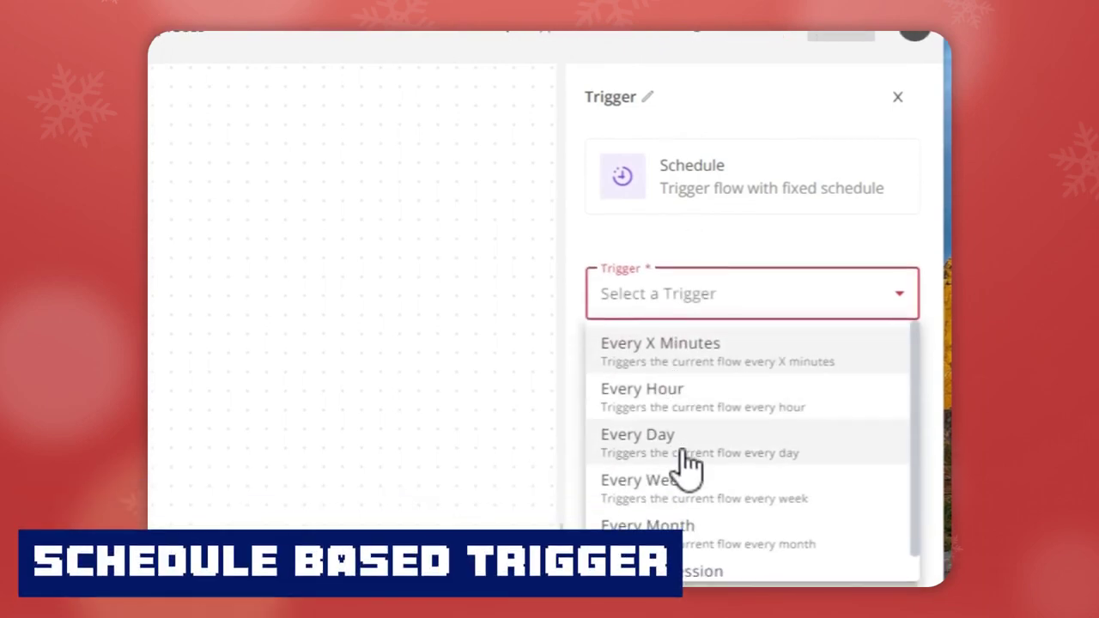
click(684, 450)
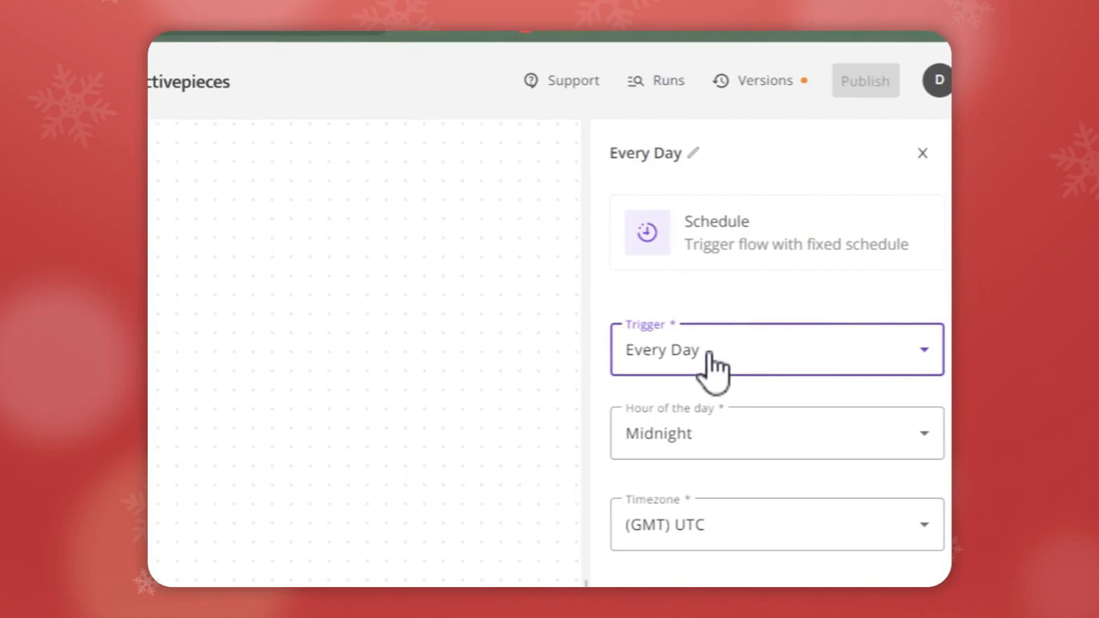
- Set the run hour to 7 am and the timezone to America/Los Angeles
click(691, 436)
scroll(724, 468, down, 1)
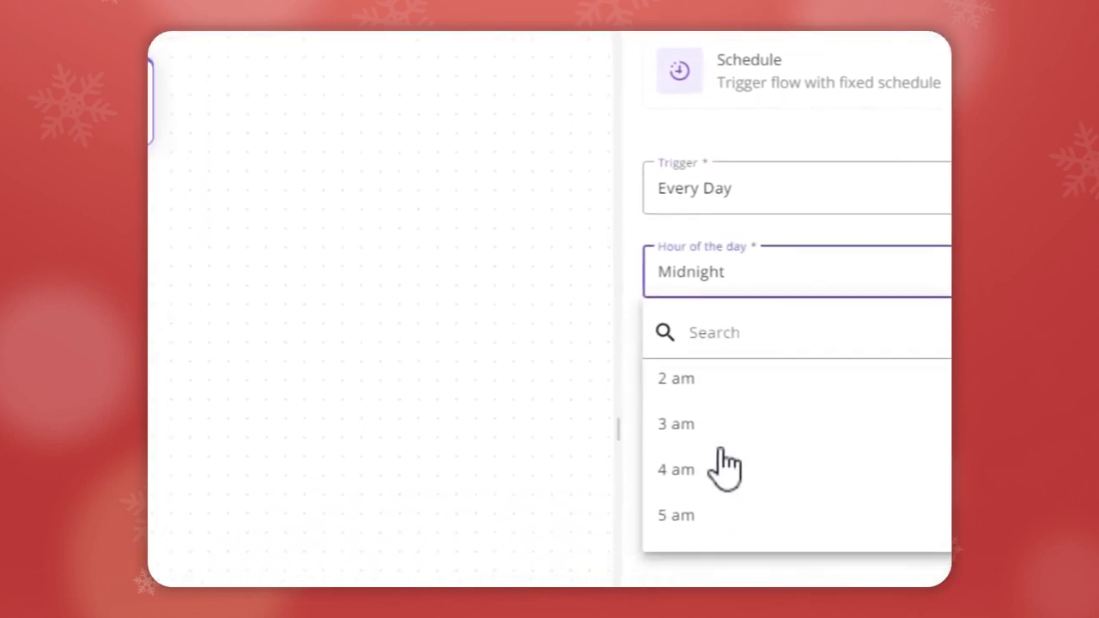
scroll(721, 455, down, 4)
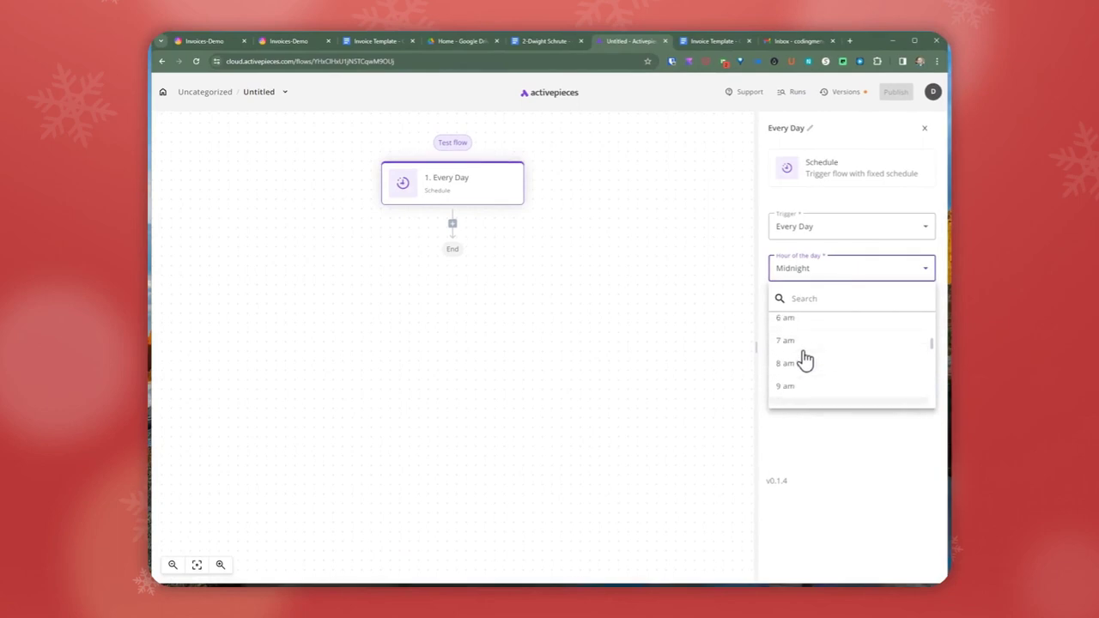
click(790, 348)
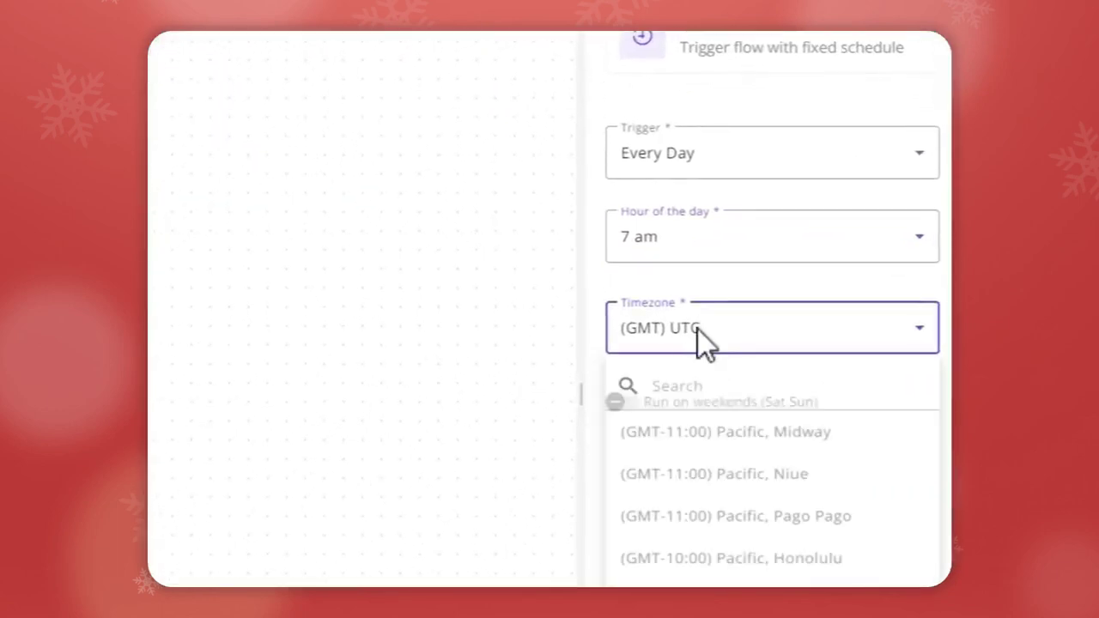
click(817, 322)
text(los)
click(749, 438)
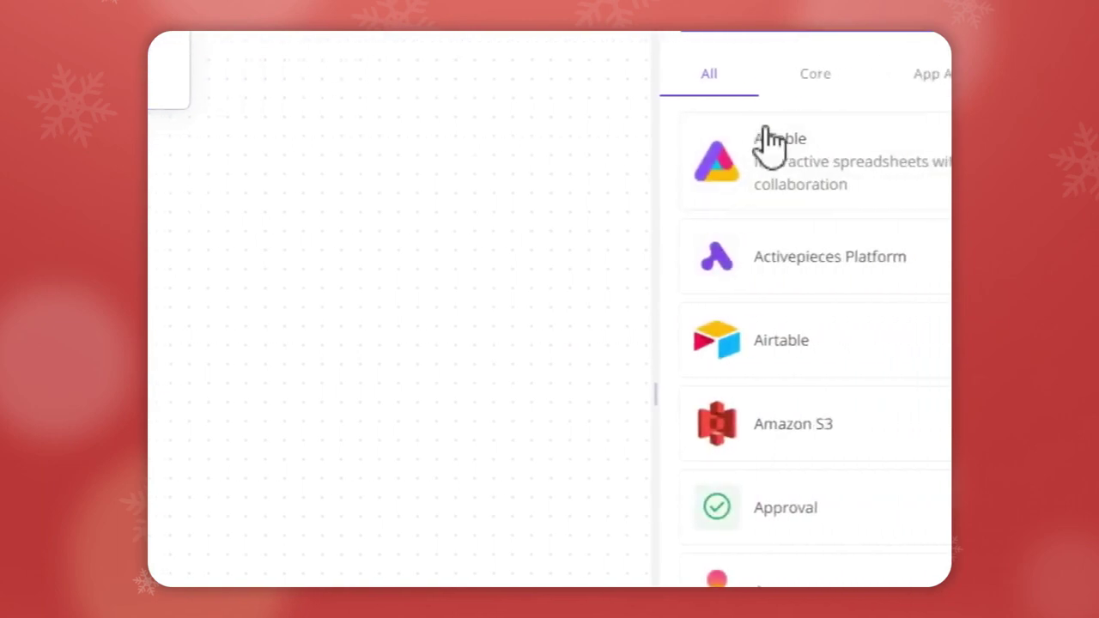
- Add an AITable Find Records step using the apitable connection
click(754, 148)
click(766, 182)
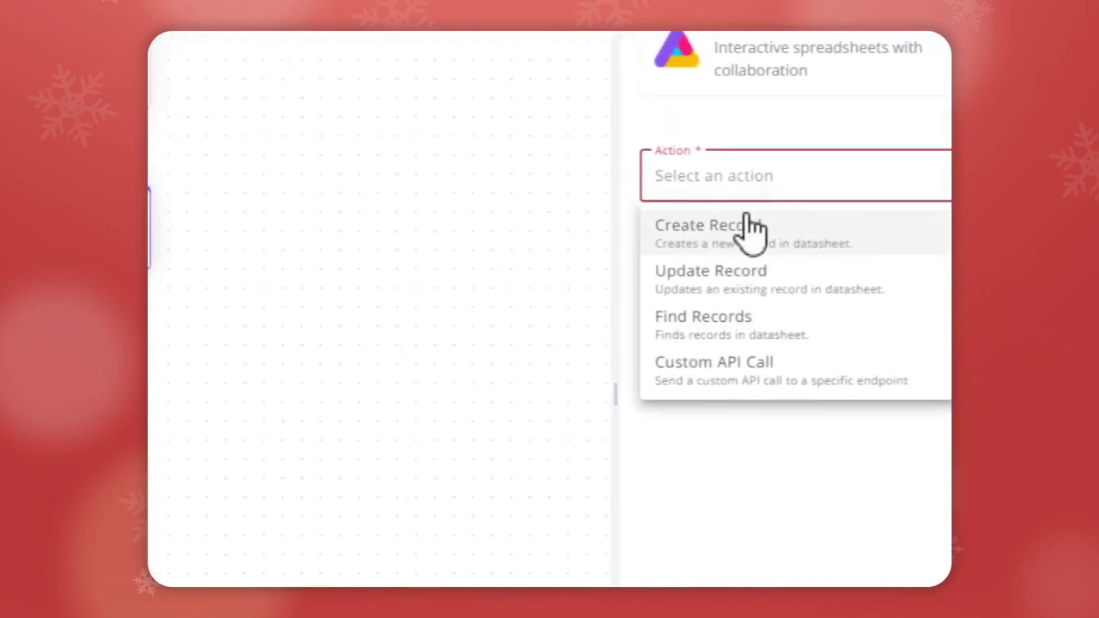
click(711, 331)
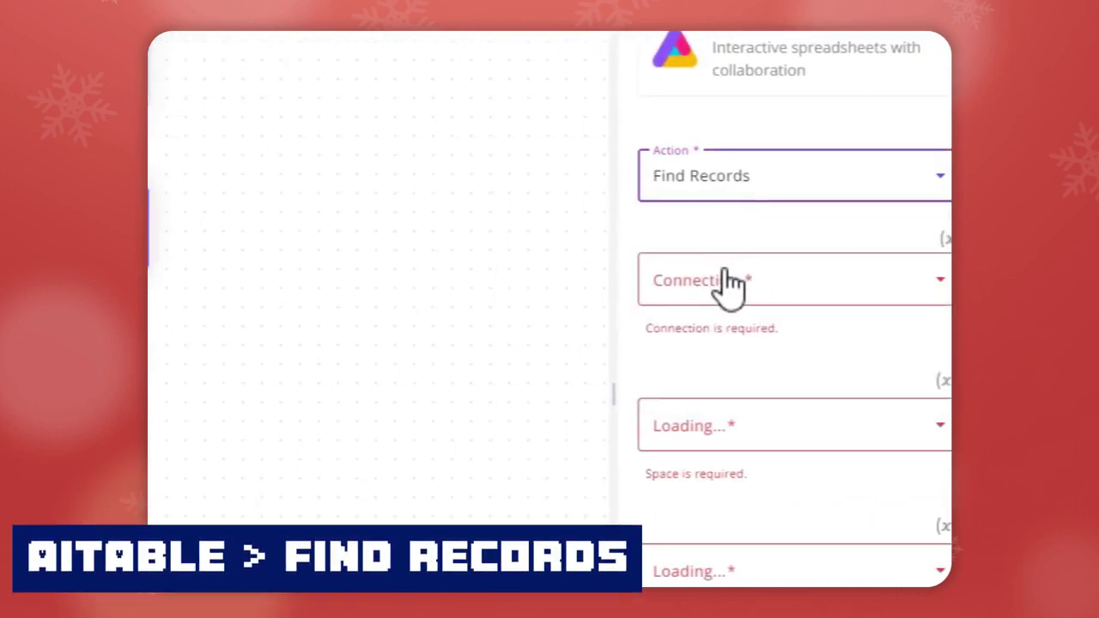
click(724, 305)
click(706, 392)
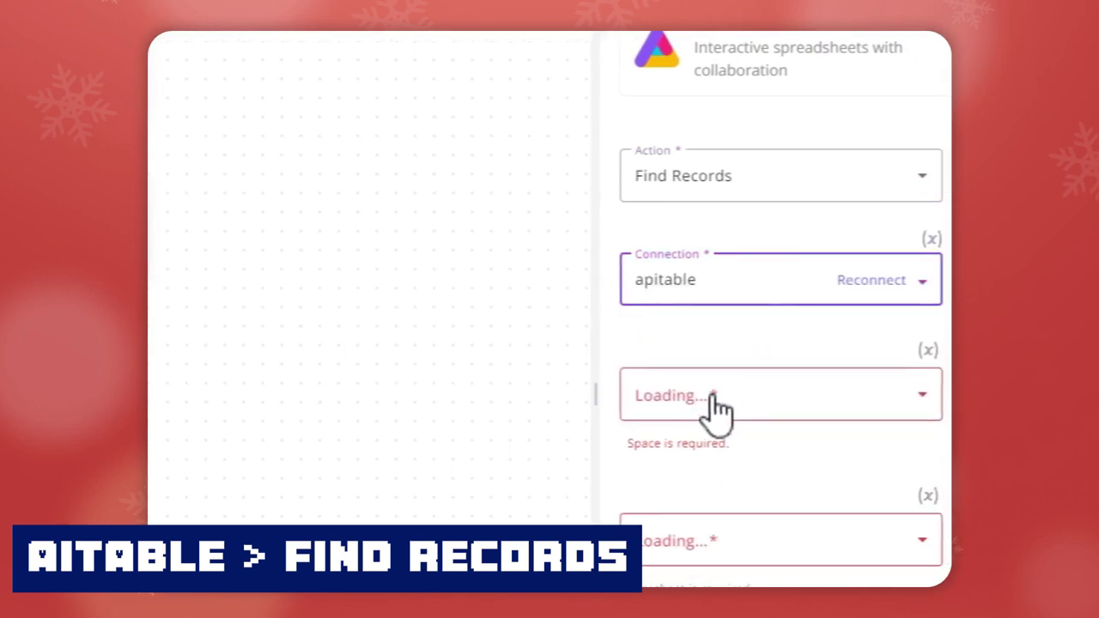
- Choose the account's own space and the Invoices-Demo datasheet for Find Records
click(713, 399)
click(719, 506)
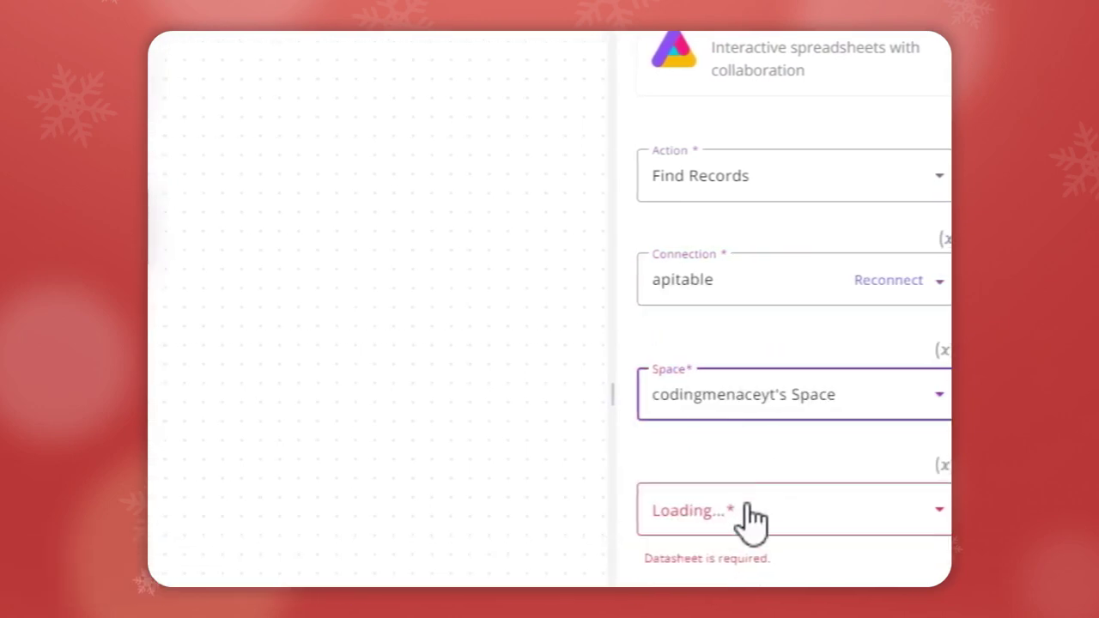
click(197, 284)
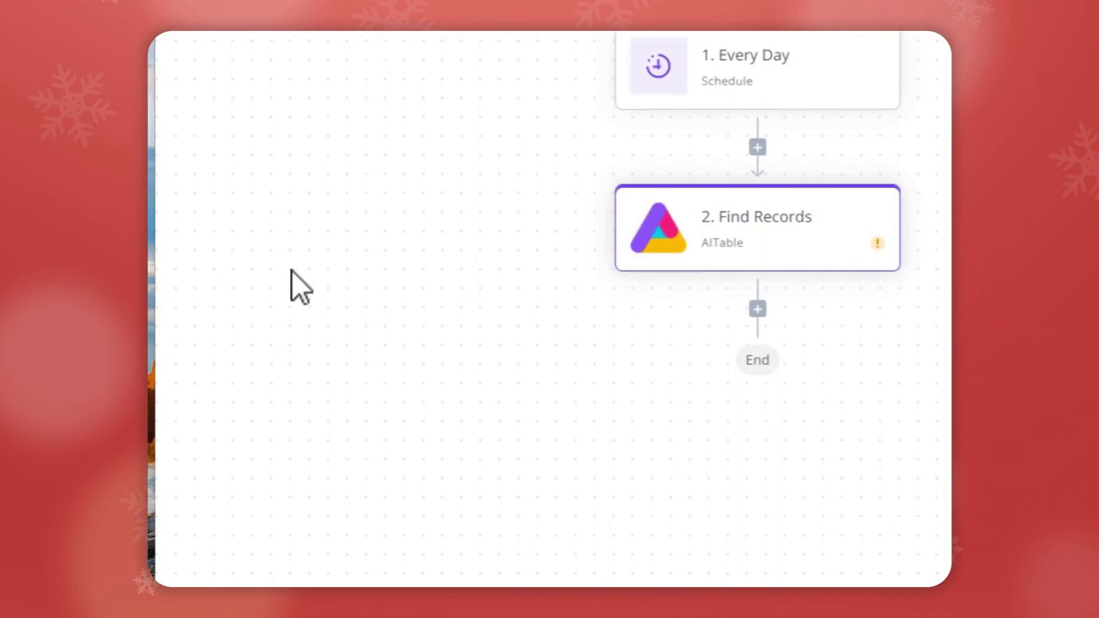
click(809, 393)
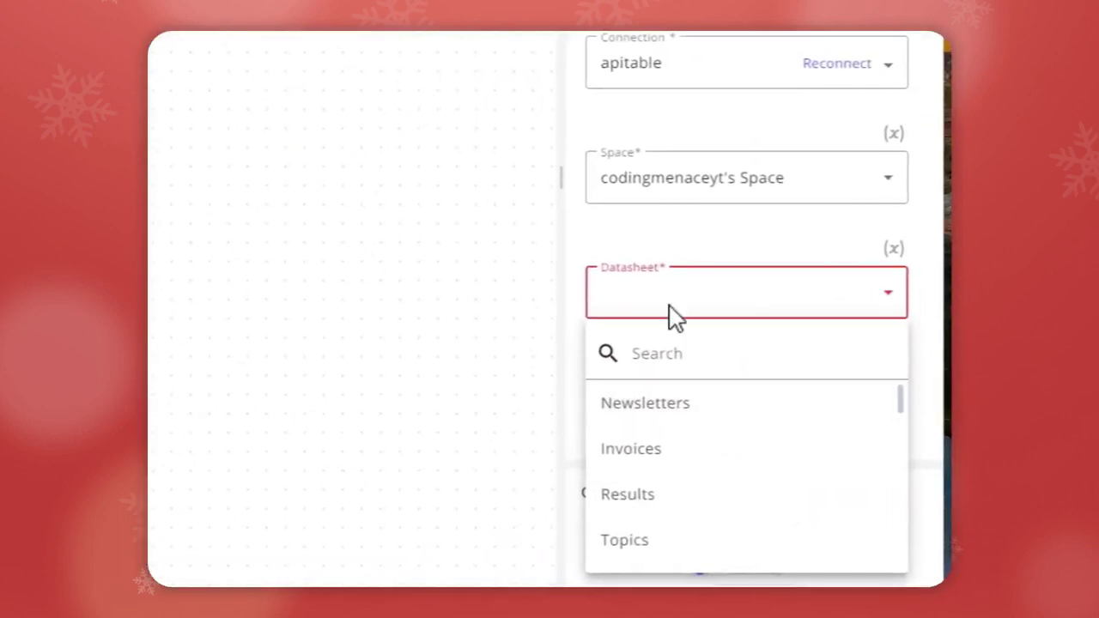
click(702, 459)
scroll(789, 296, down, 2)
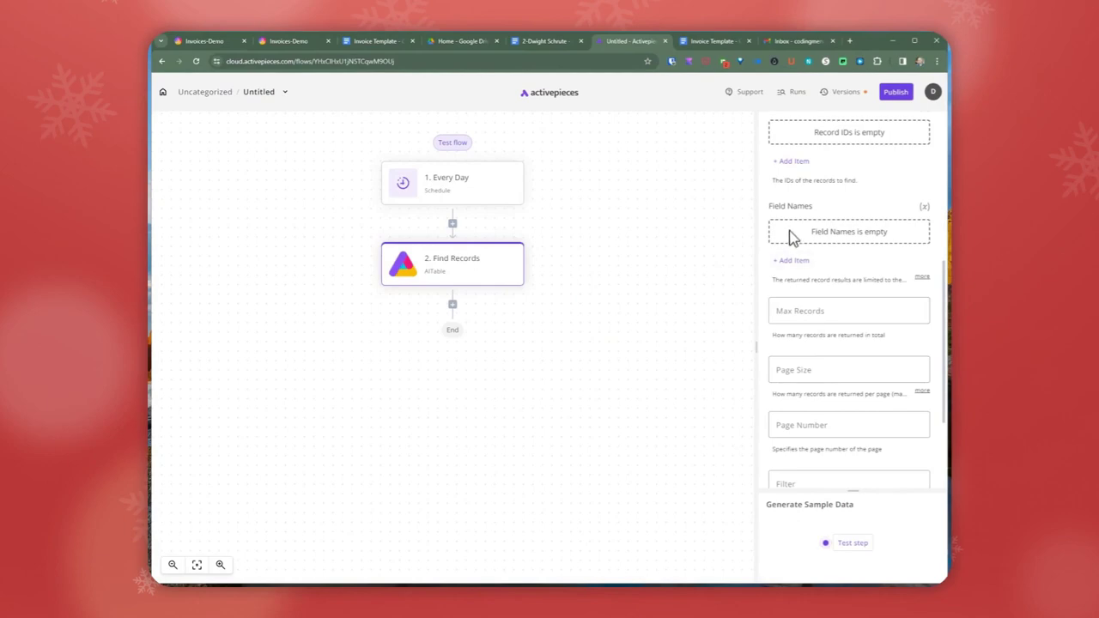
scroll(791, 237, down, 2)
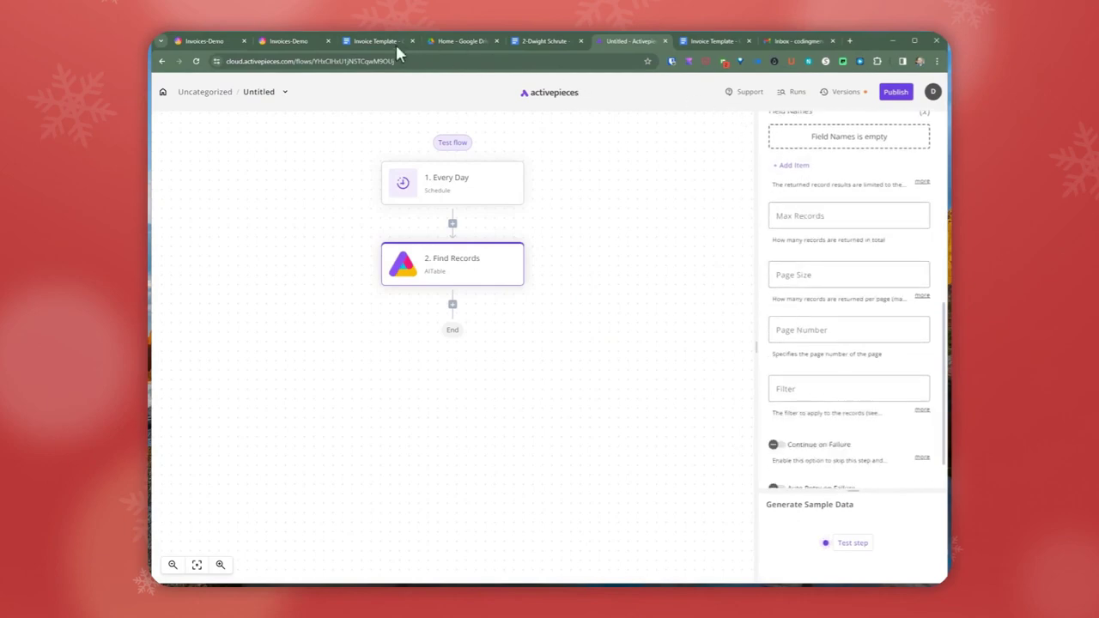
- Switch row 1's Status in Invoices-Demo to Sent, then back to Ready, and return to Activepieces
click(305, 44)
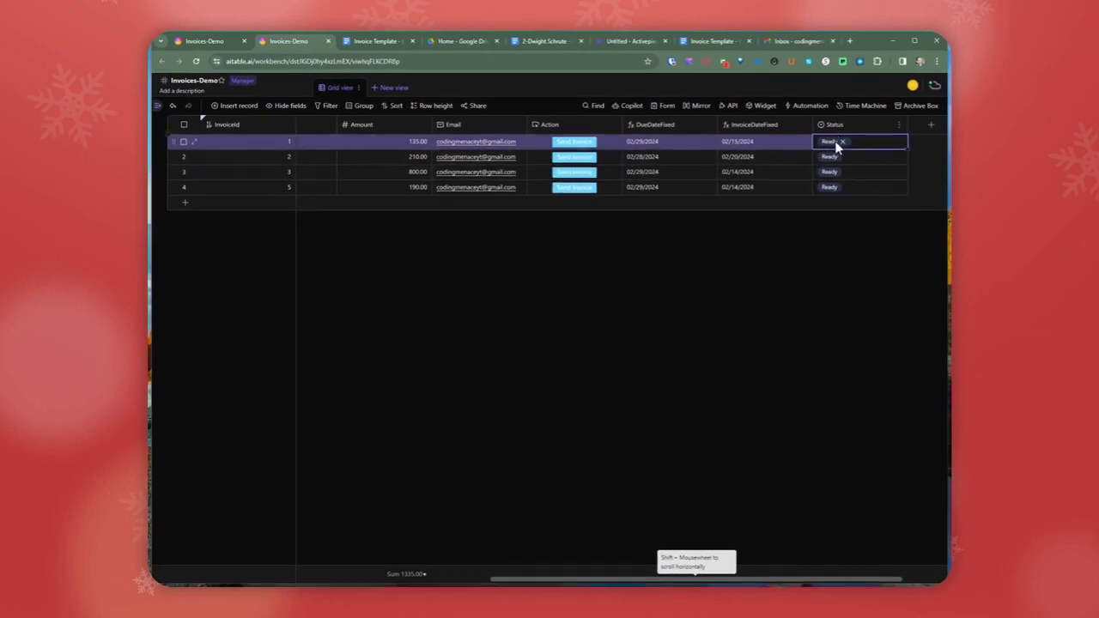
click(842, 141)
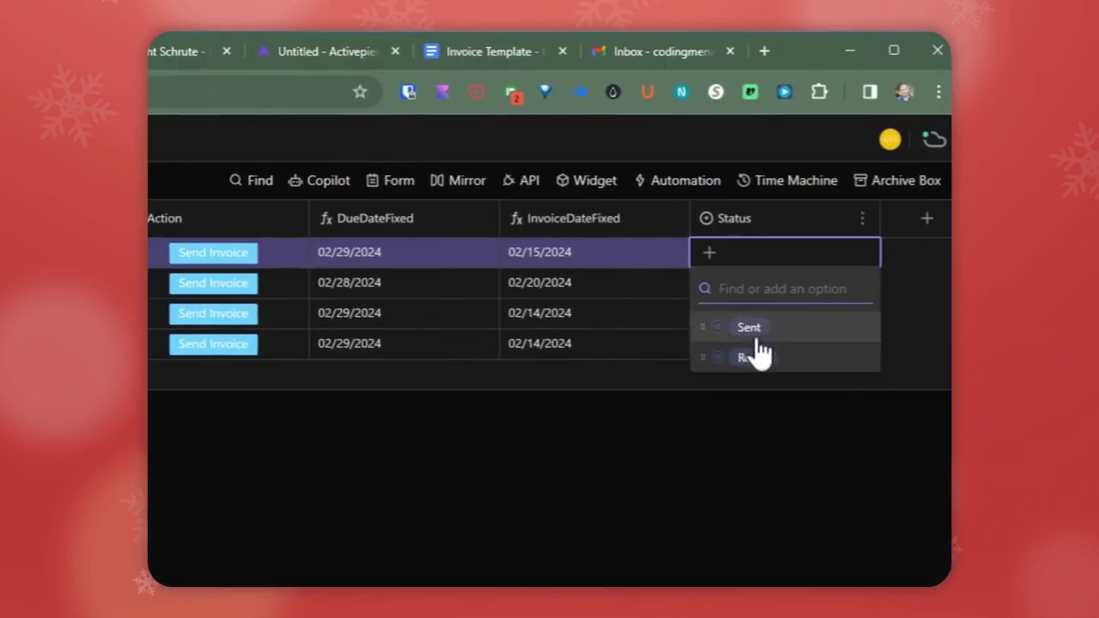
click(757, 331)
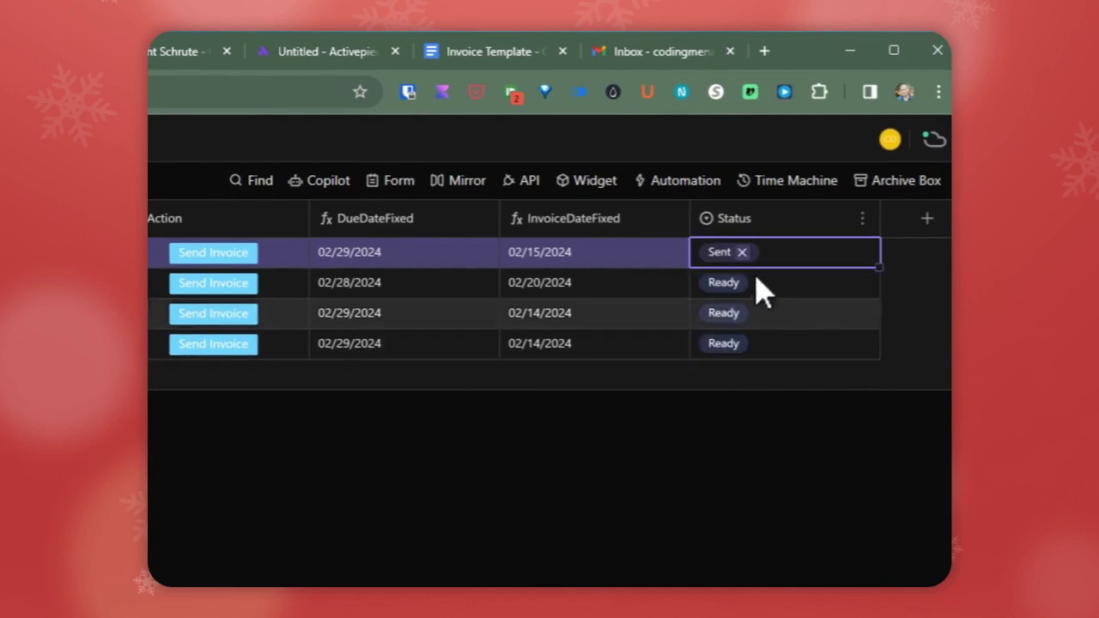
click(738, 260)
click(735, 255)
click(735, 255)
click(755, 357)
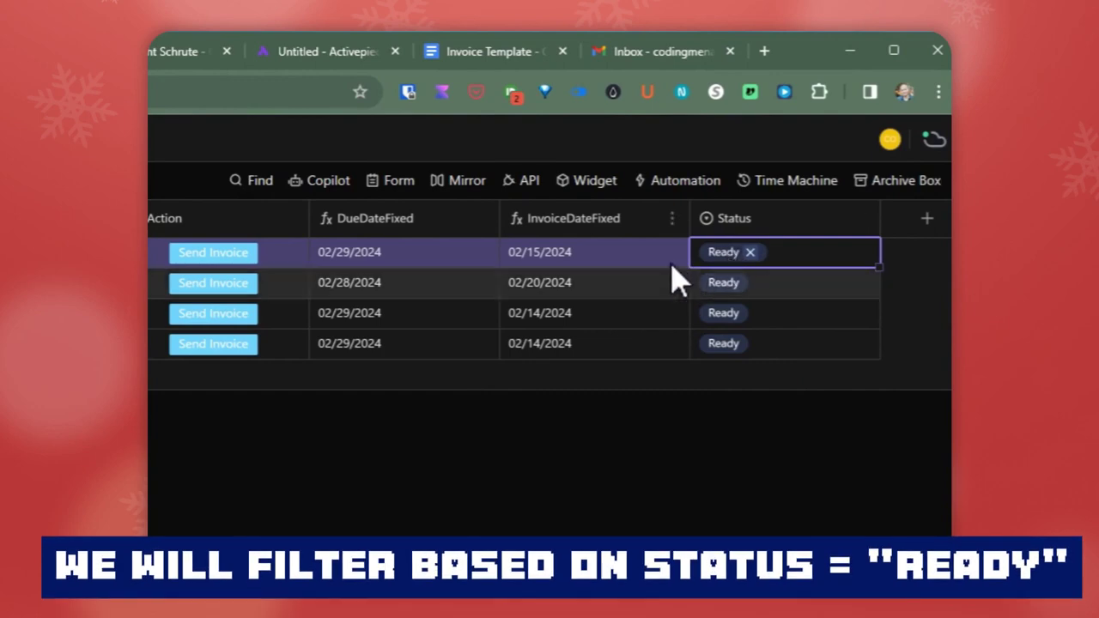
click(331, 51)
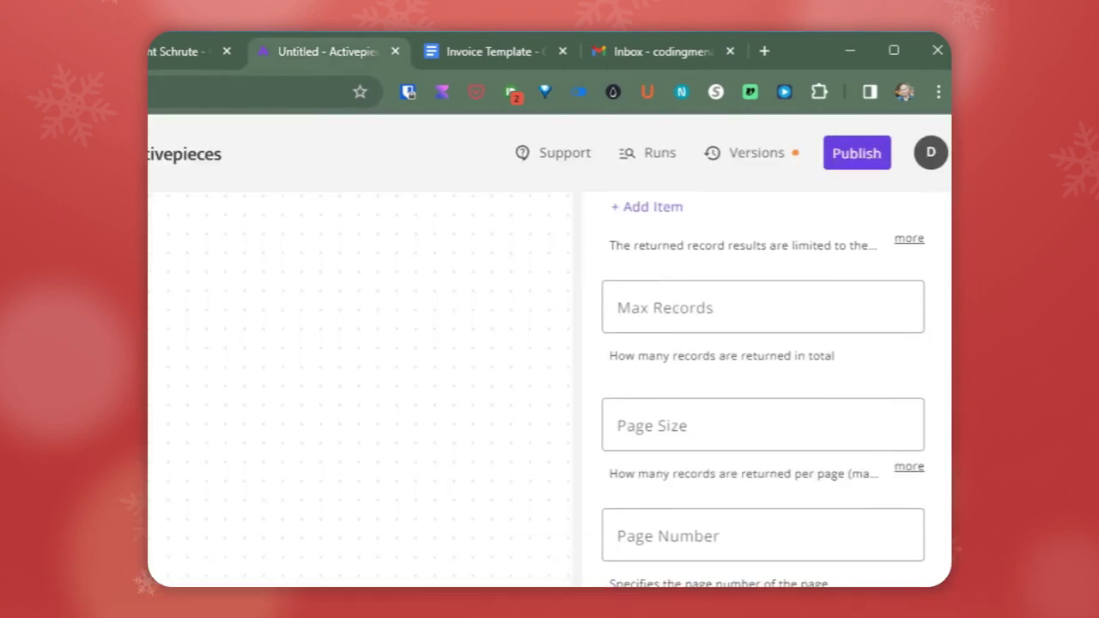
- Set the Find Records filter to {Status}="Ready" and test the step
text({Status}="Ready)
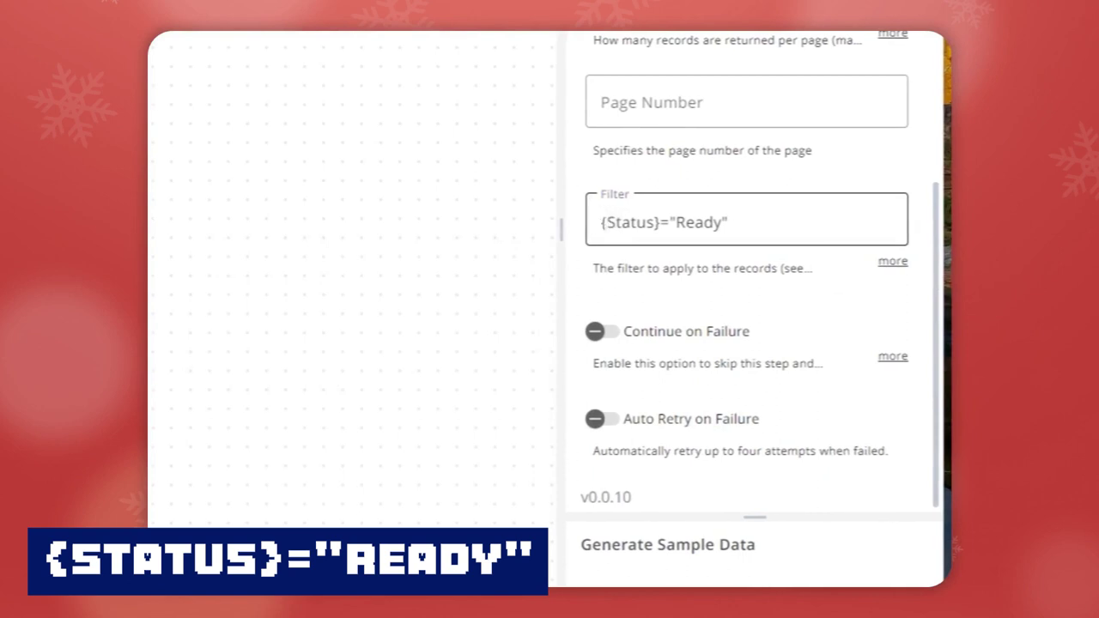
click(603, 225)
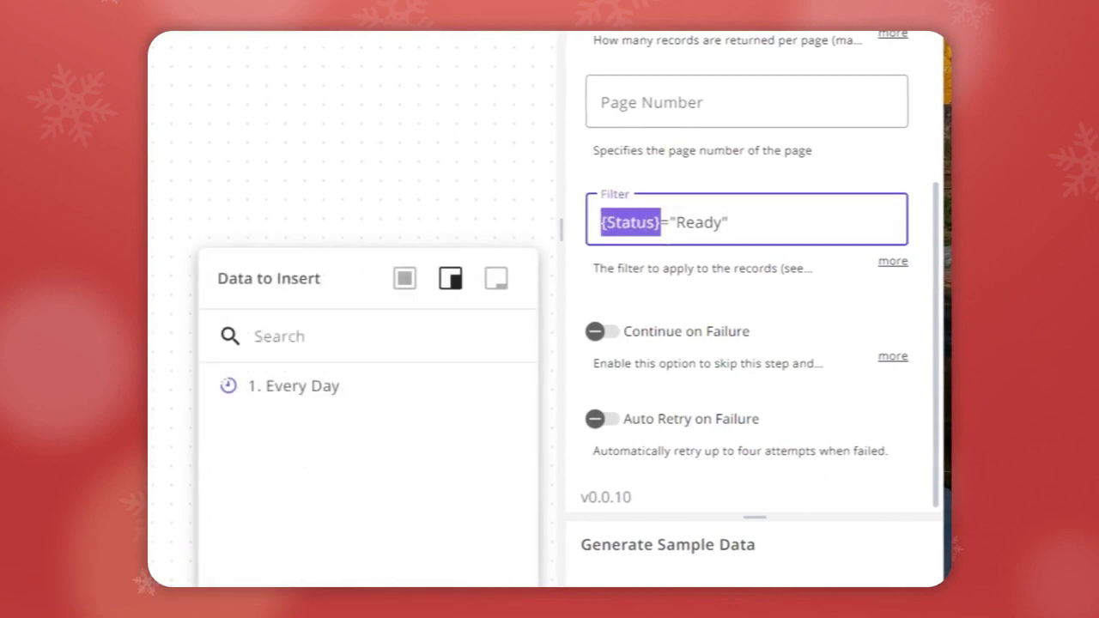
scroll(834, 380, down, 3)
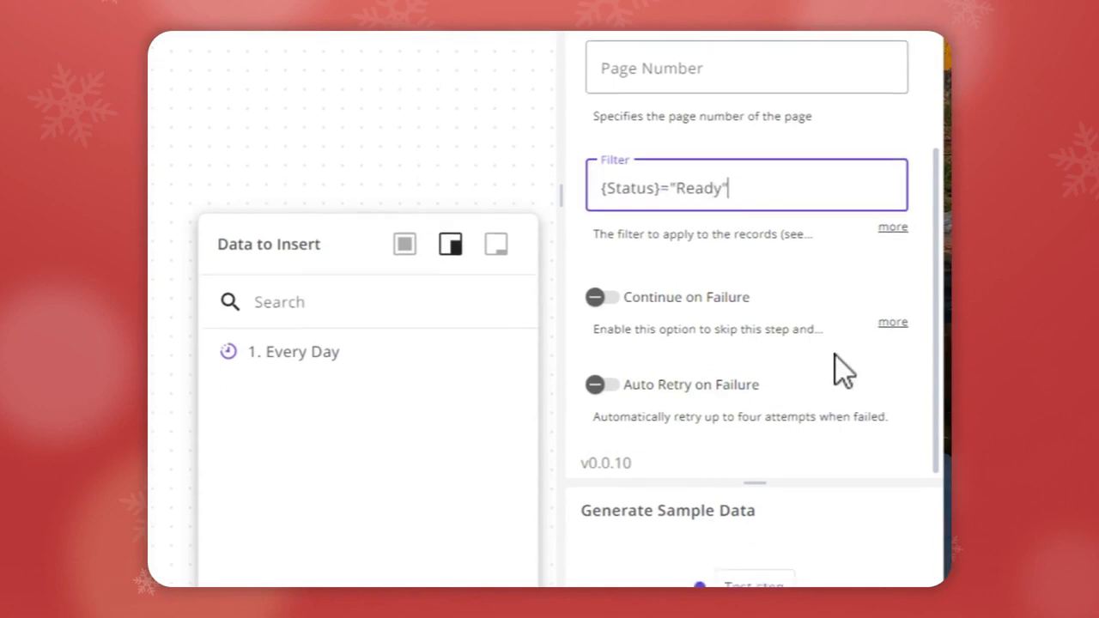
click(748, 508)
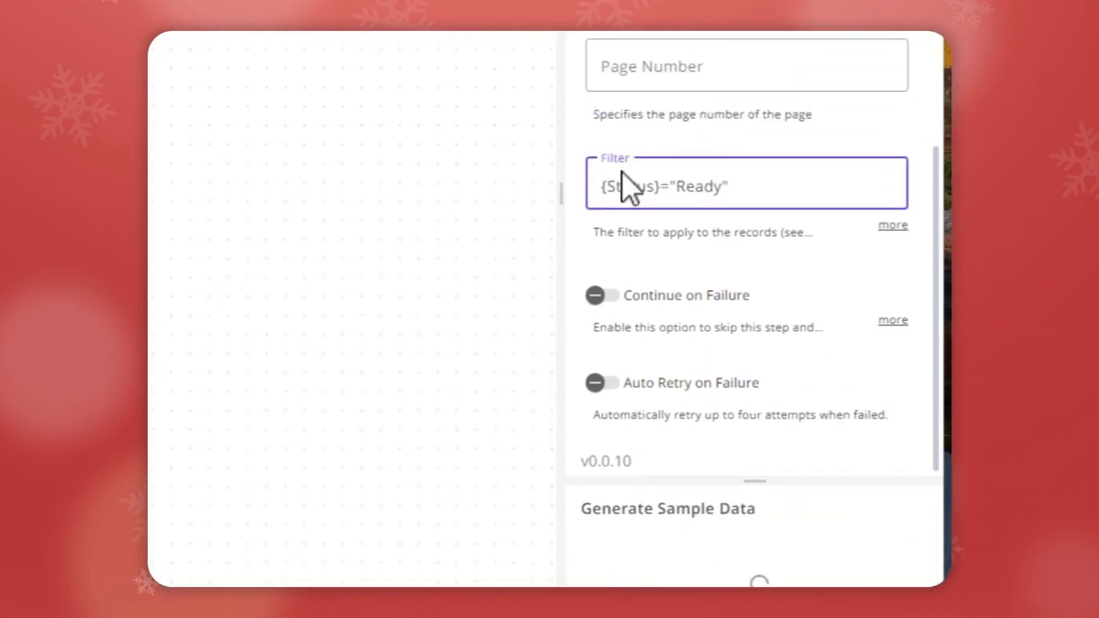
scroll(755, 388, down, 2)
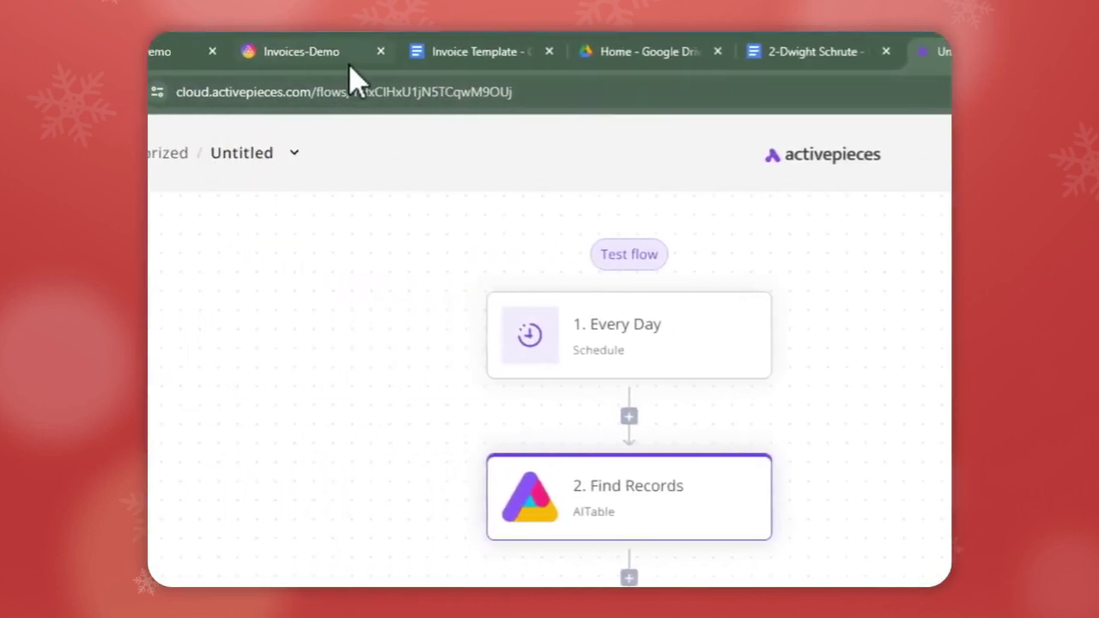
- Mark row 1 of the Invoices-Demo table as Sent
click(258, 51)
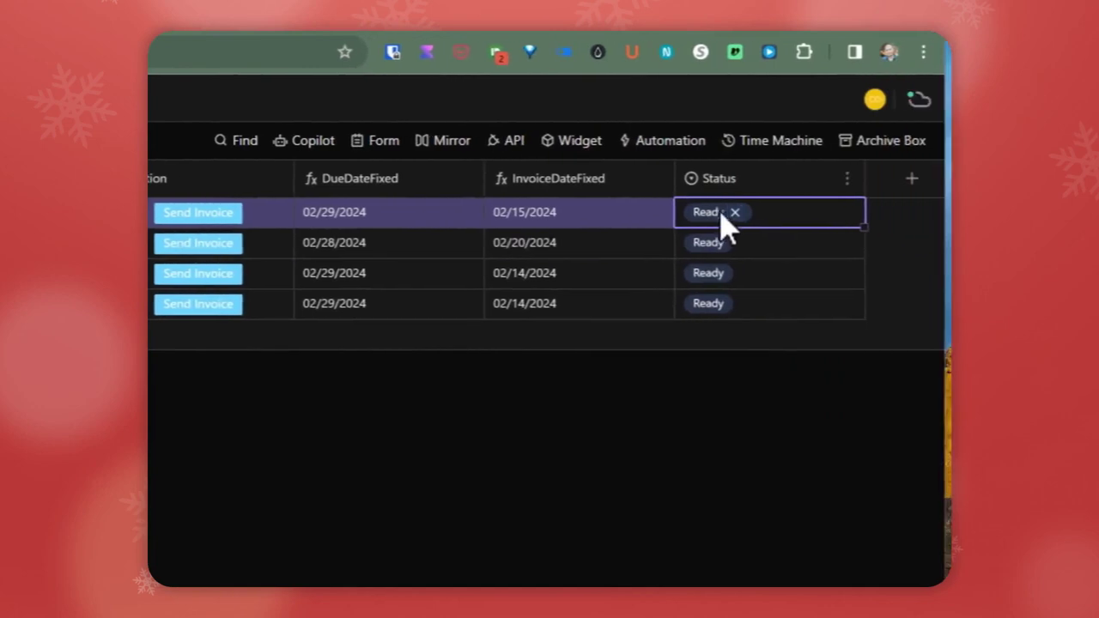
click(734, 212)
click(725, 212)
click(753, 290)
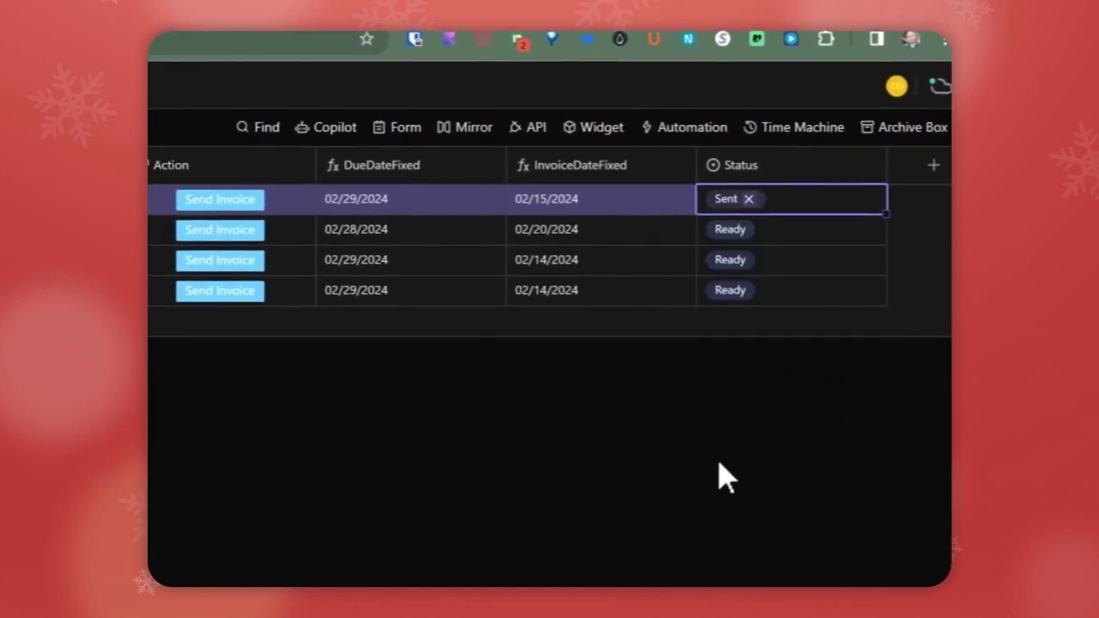
click(661, 248)
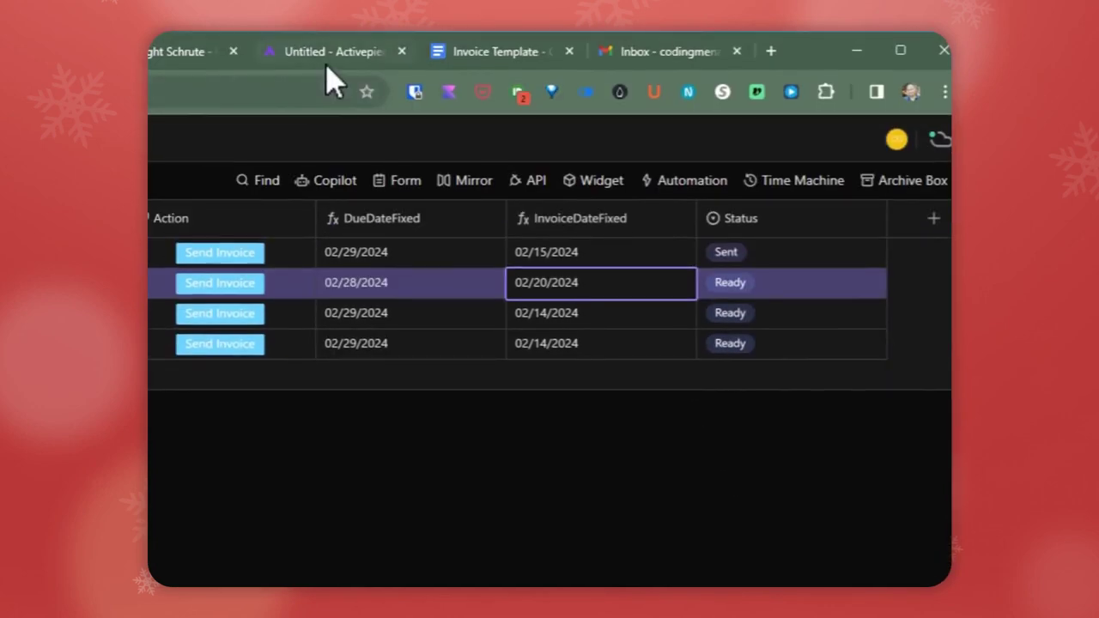
- Retest Find Records and confirm the output total is 3 records
click(328, 55)
scroll(819, 455, down, 15)
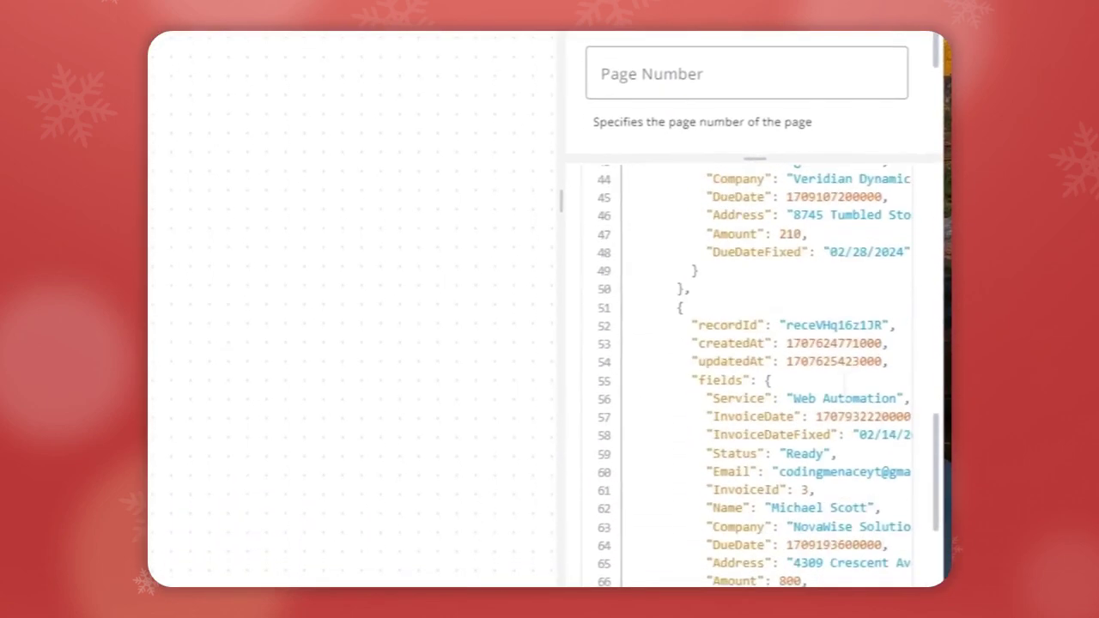
scroll(747, 369, up, 20)
click(882, 224)
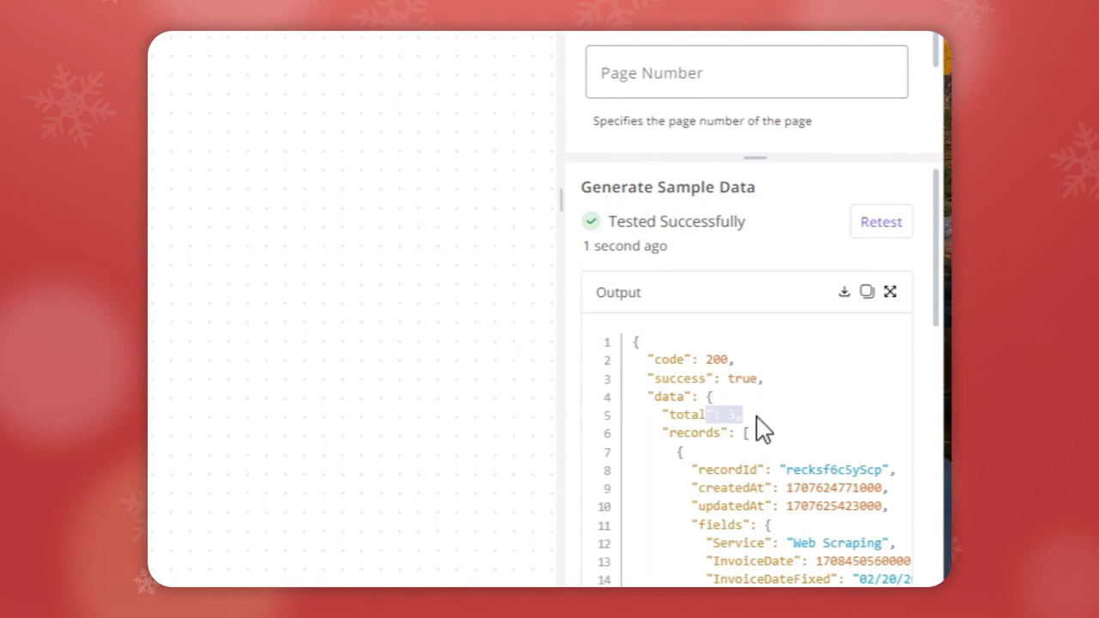
drag(696, 414, 740, 415)
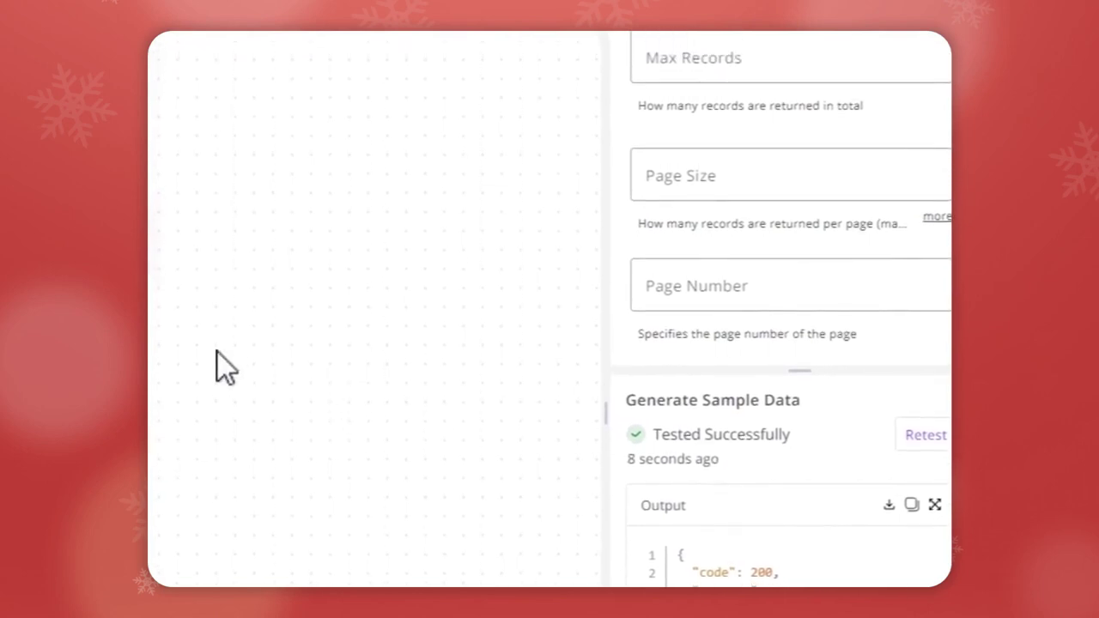
- Add a Loop on Items step after Find Records
click(326, 326)
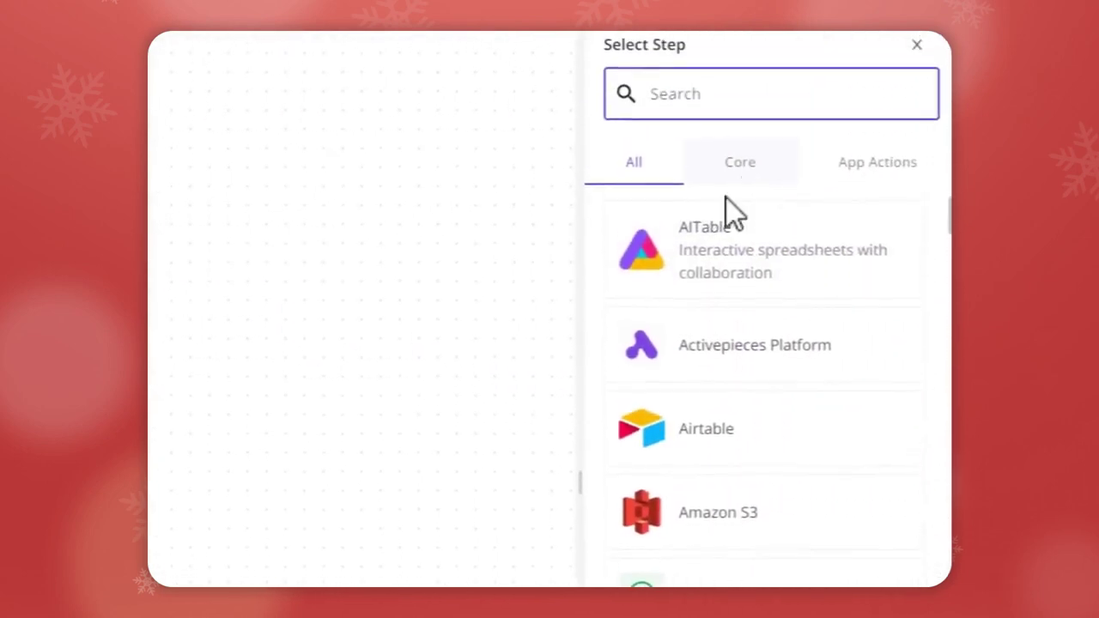
text(loop)
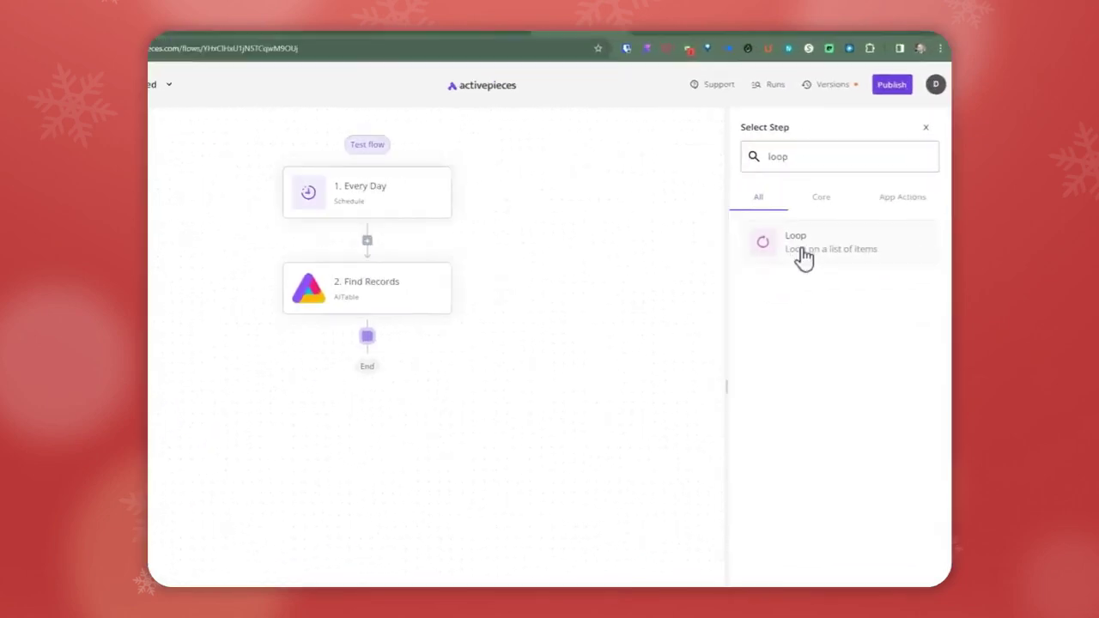
click(804, 258)
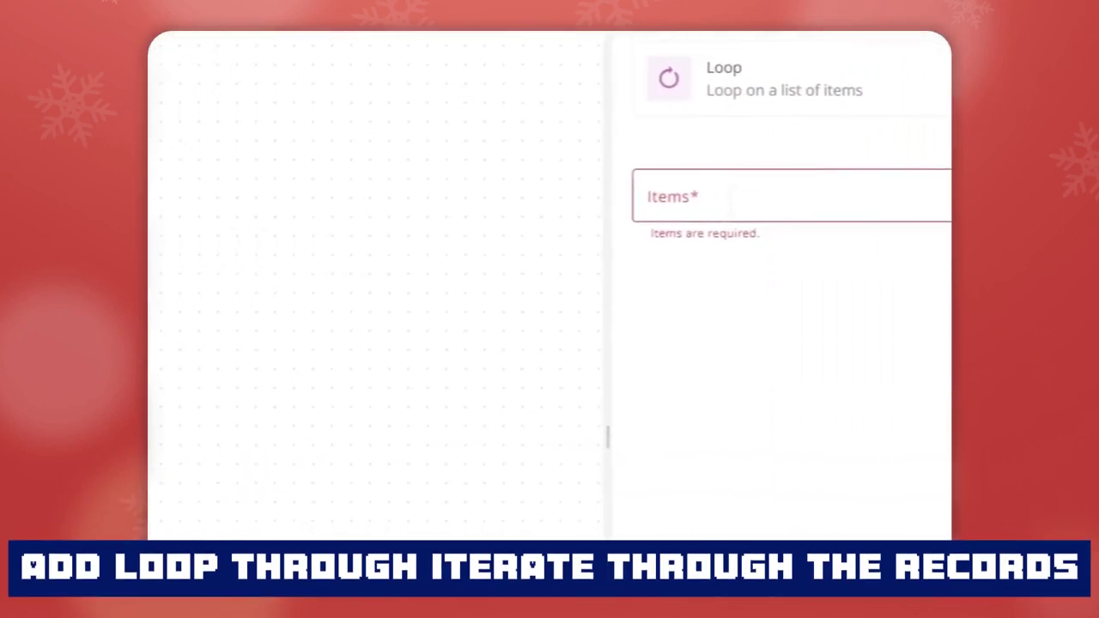
- Set the loop's items to Find Records' data records and copy the sample output JSON
click(730, 199)
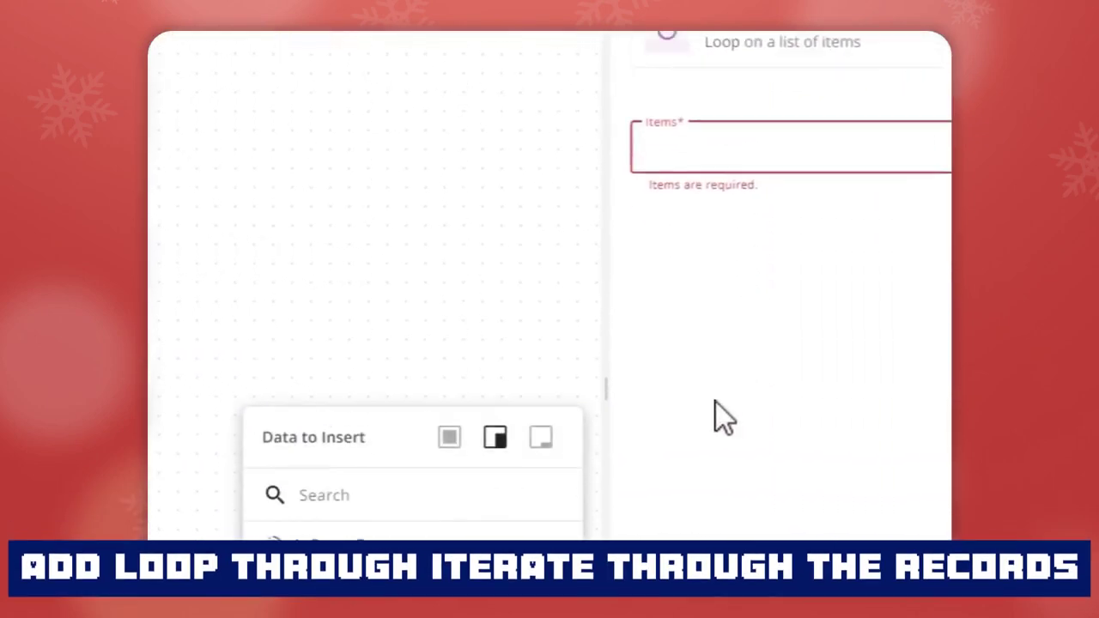
click(558, 436)
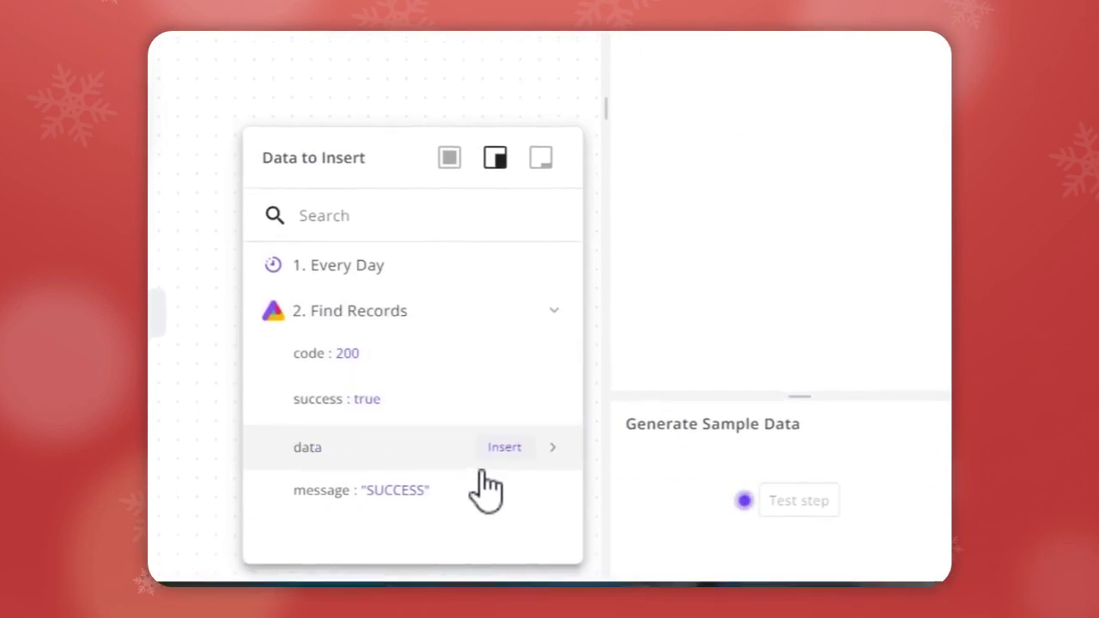
click(552, 488)
scroll(466, 442, down, 2)
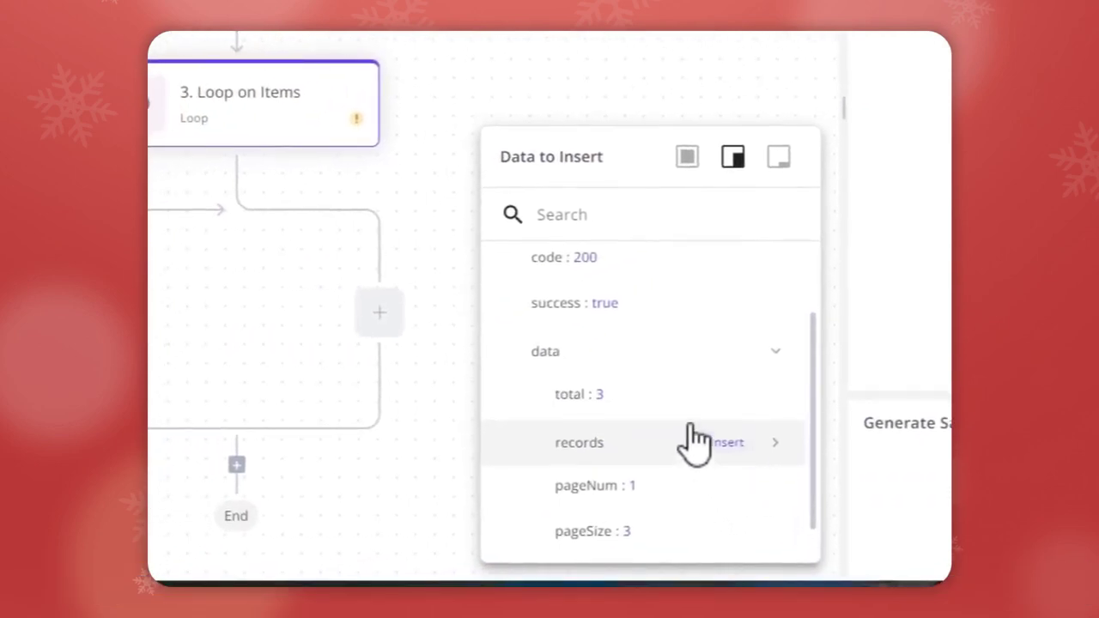
click(745, 446)
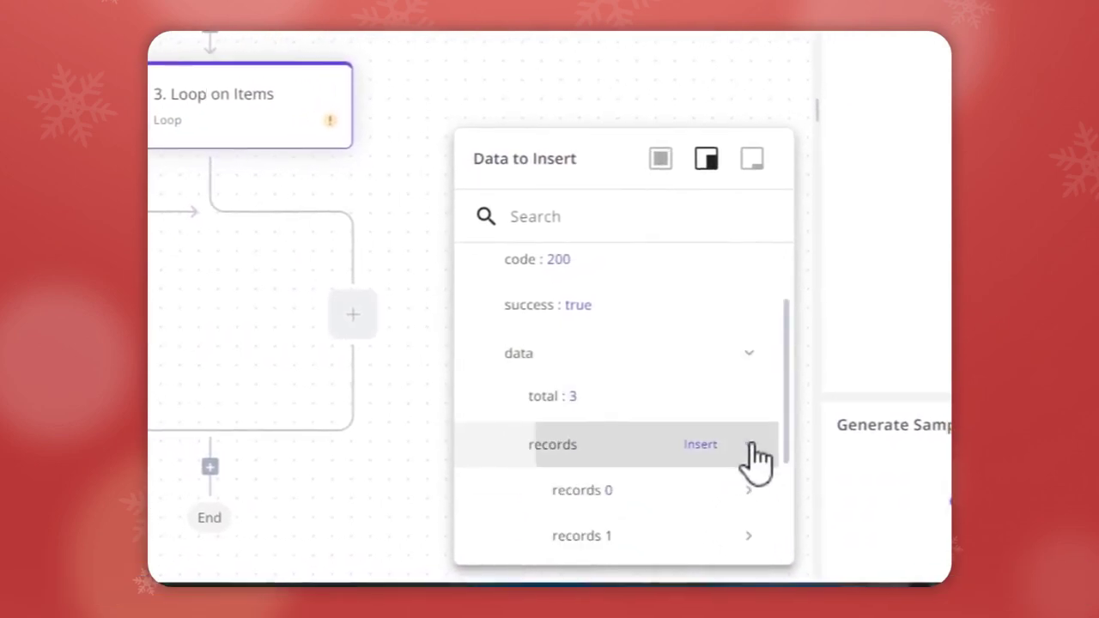
scroll(589, 496, down, 3)
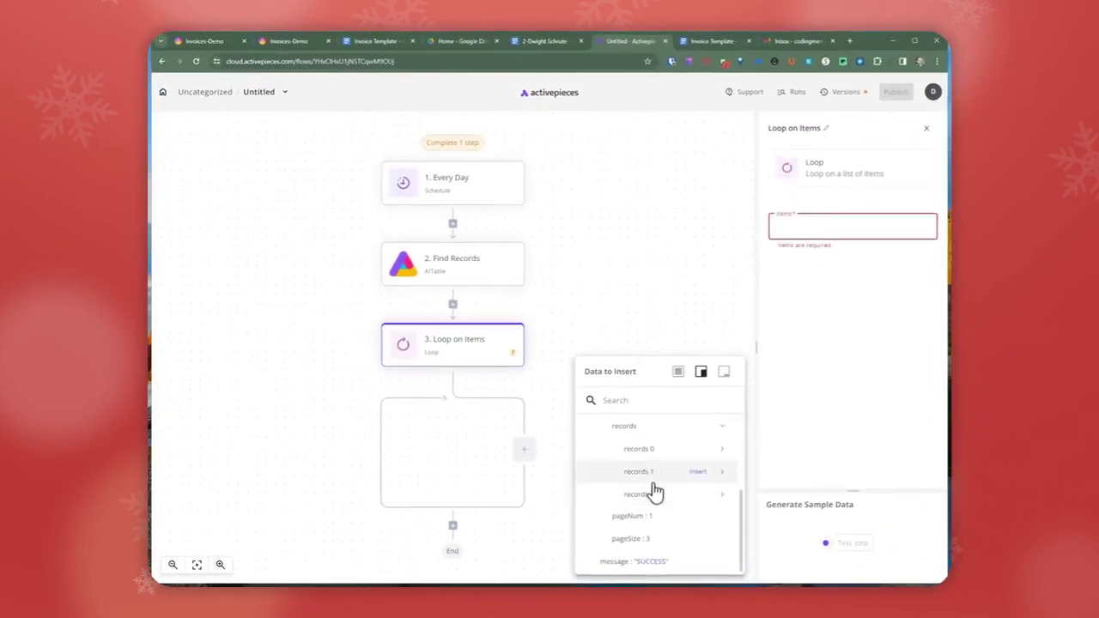
click(700, 426)
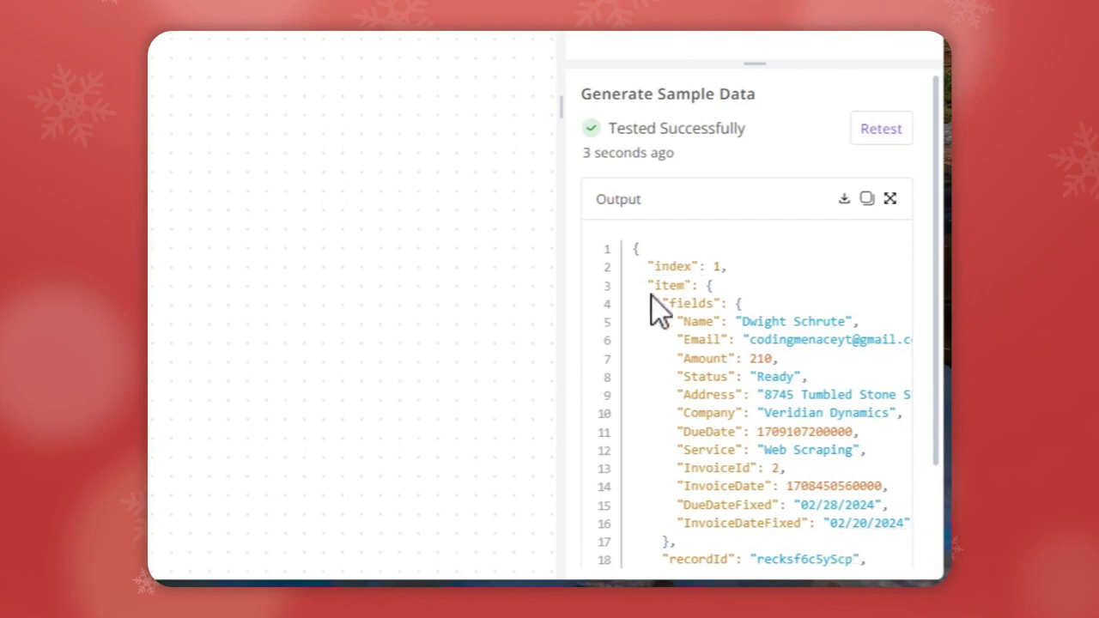
drag(649, 285, 763, 440)
key(ctrl+c)
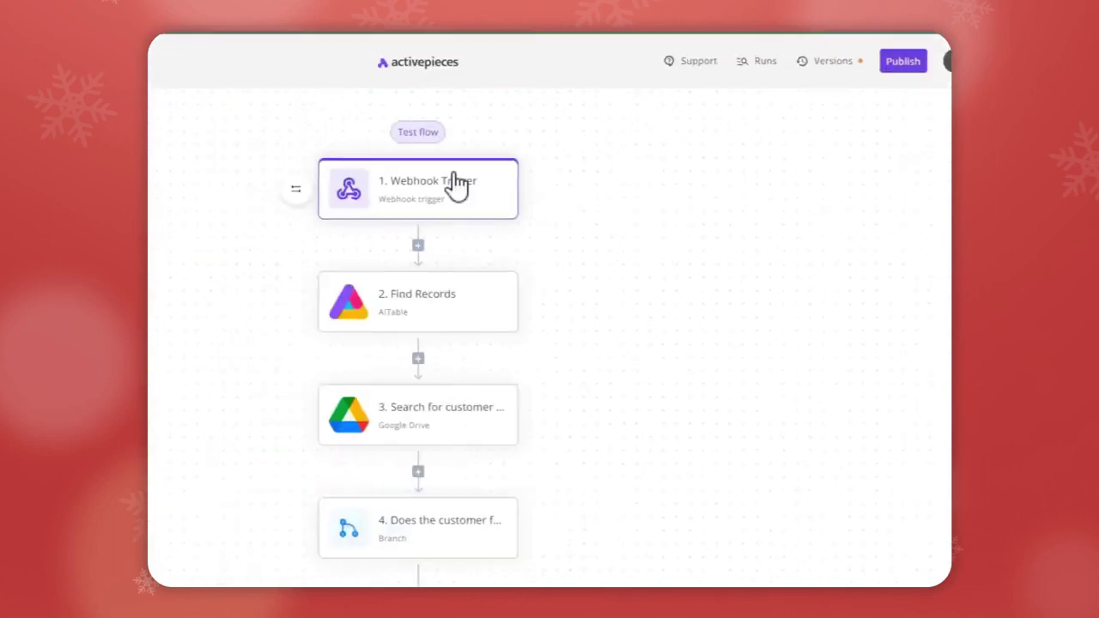
- Copy the webhook trigger's URL from the Demo-Webhook flow
click(546, 178)
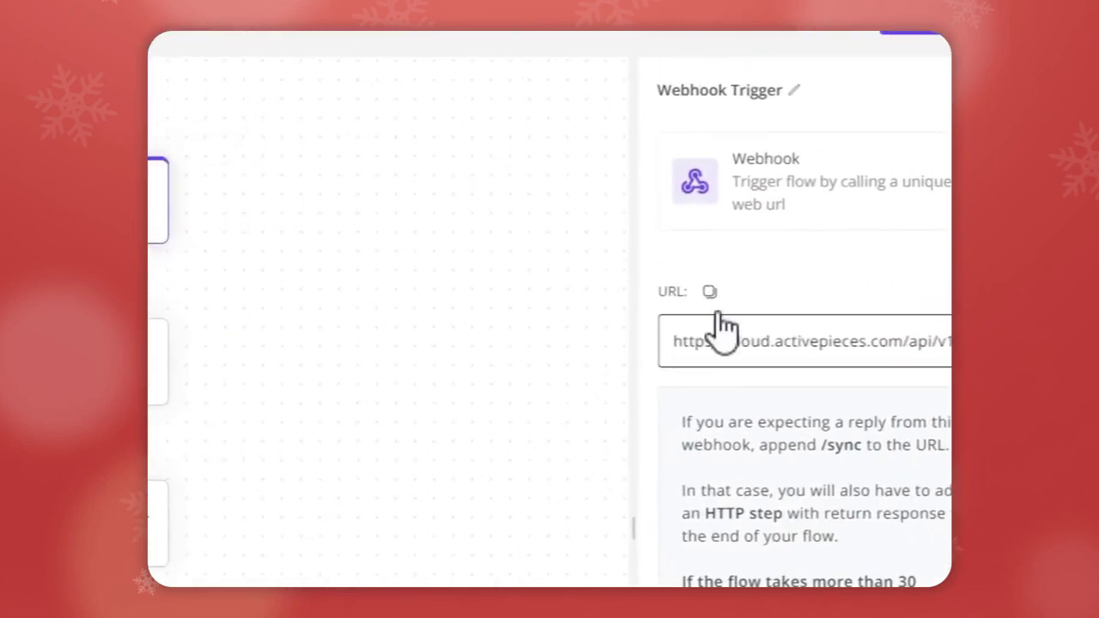
click(708, 292)
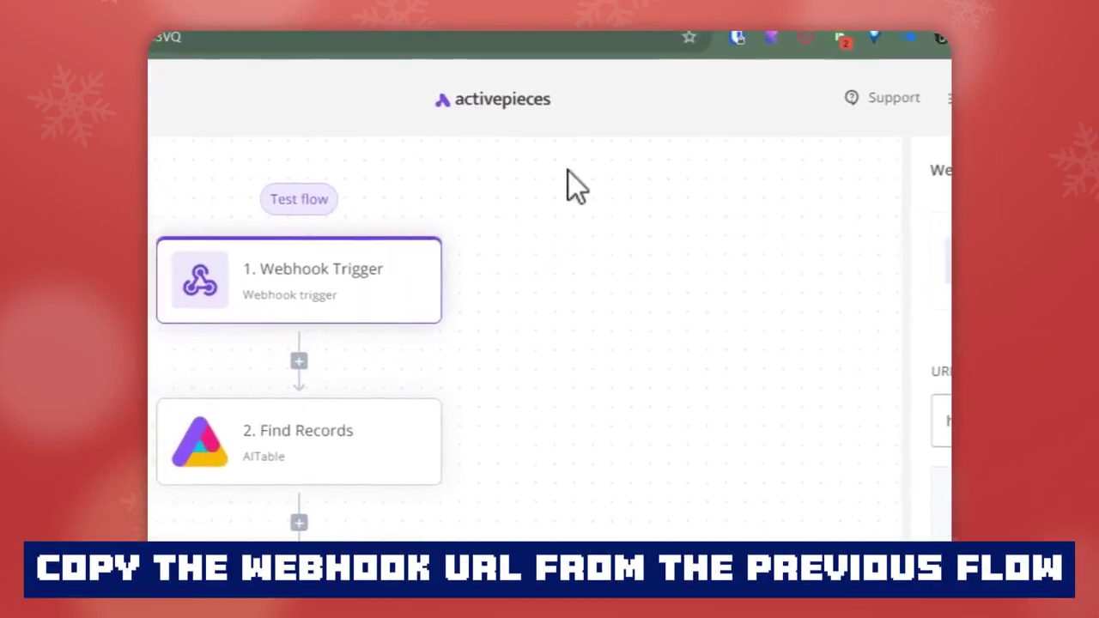
click(619, 45)
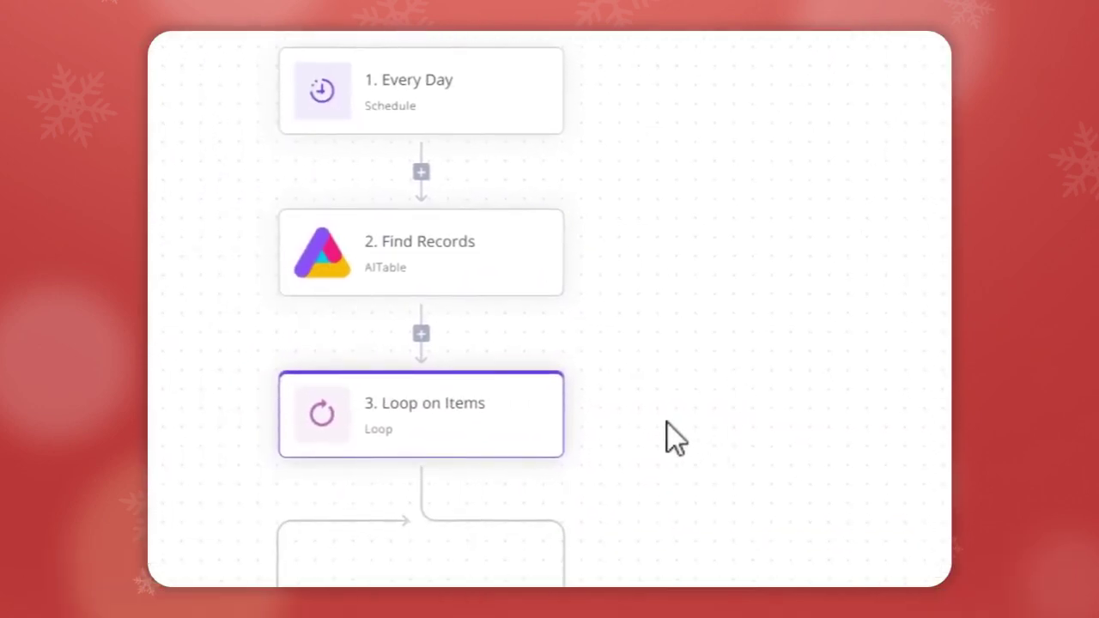
- Add an HTTP step inside the Loop on Items branch
click(538, 455)
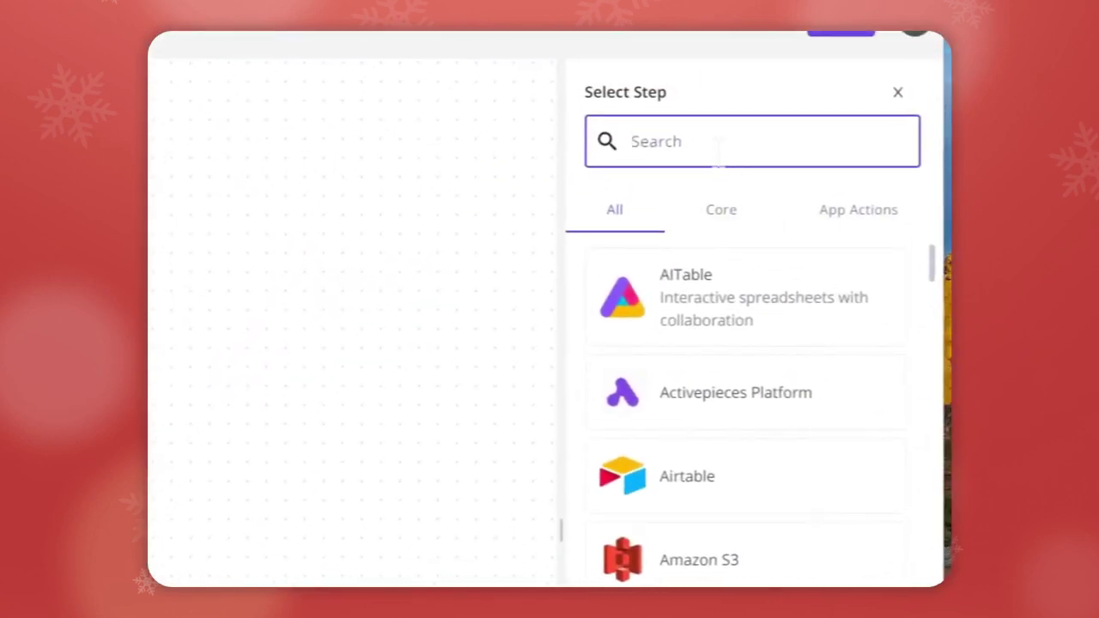
text(http)
click(811, 316)
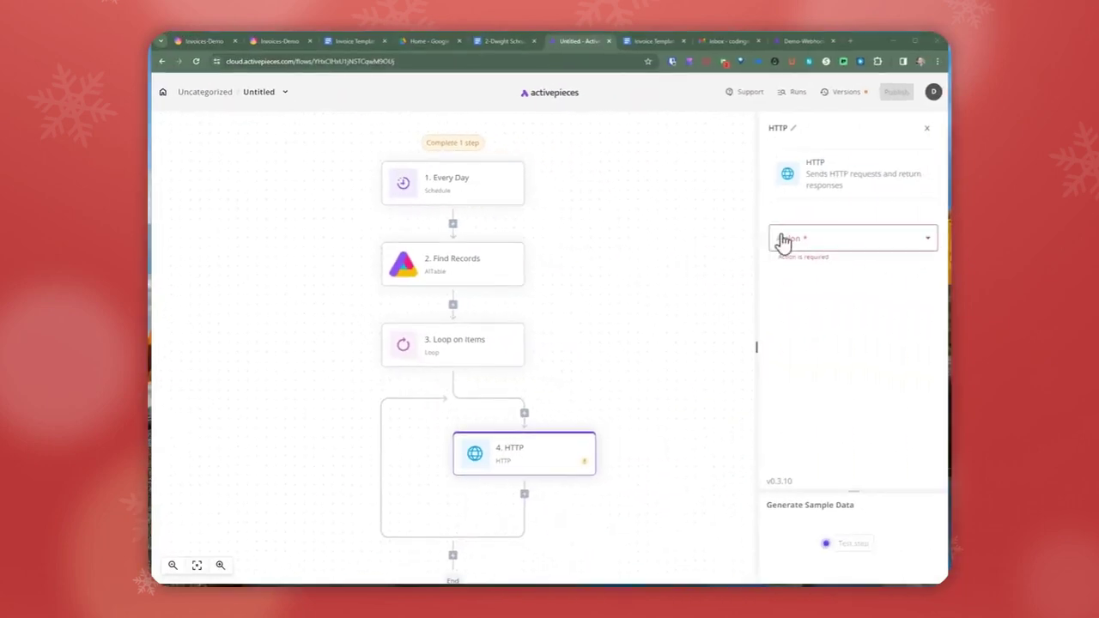
- Make the HTTP step a Send HTTP request with method GET and the pasted webhook URL
click(772, 240)
click(808, 261)
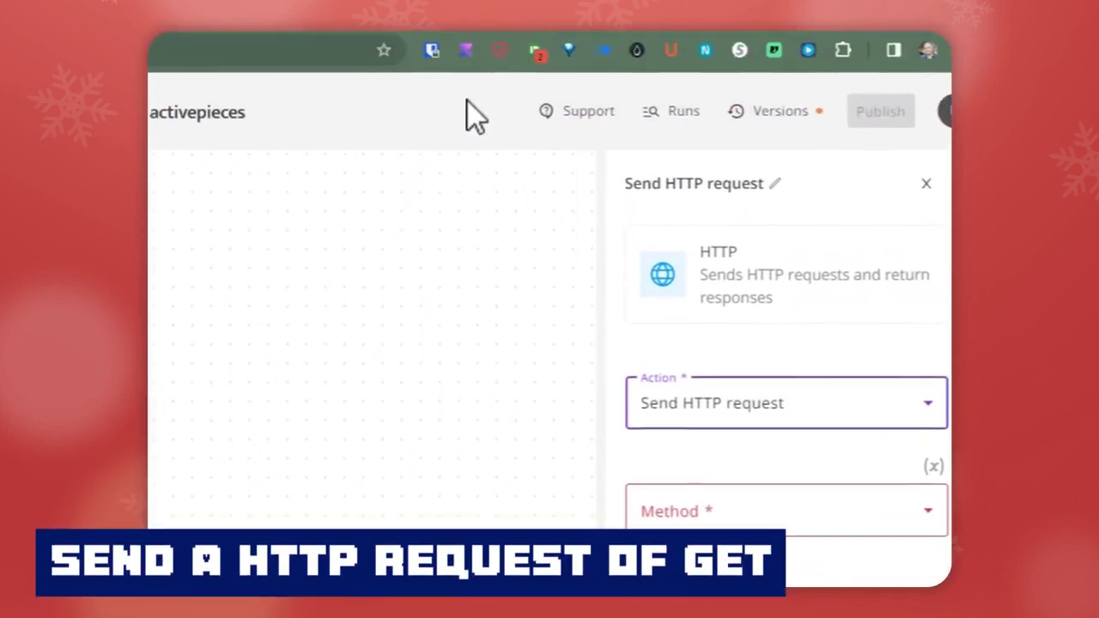
click(679, 10)
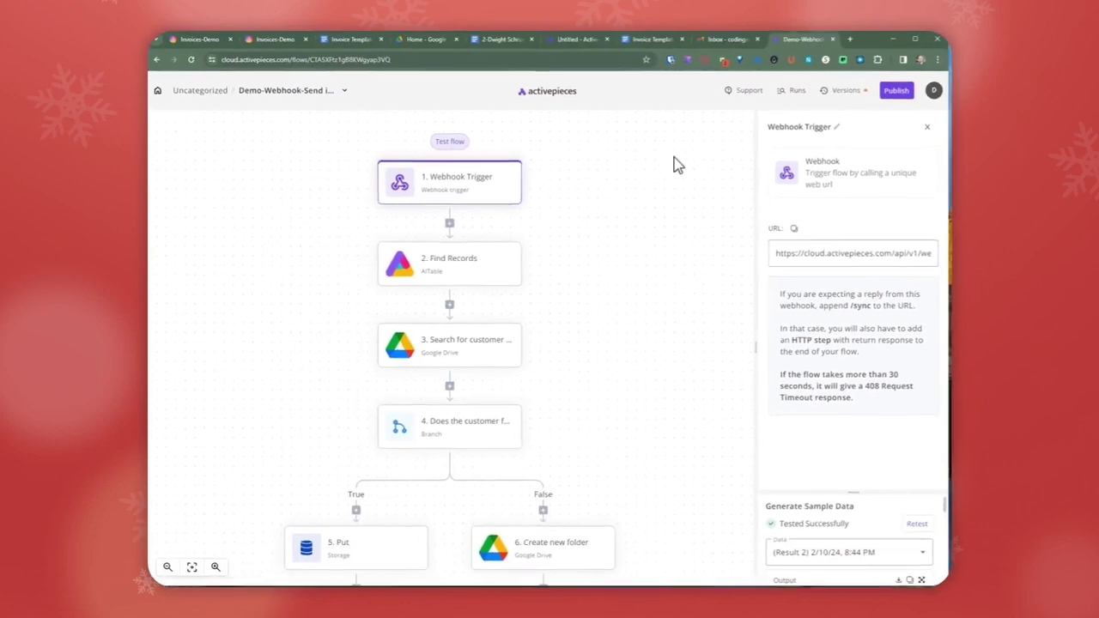
click(573, 38)
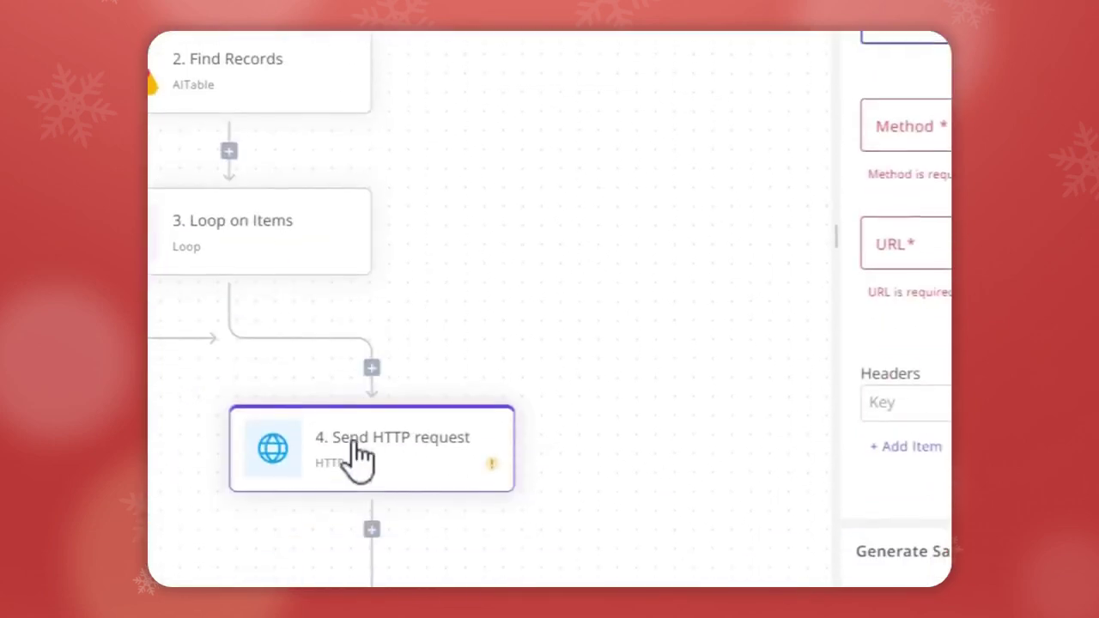
click(721, 295)
click(635, 406)
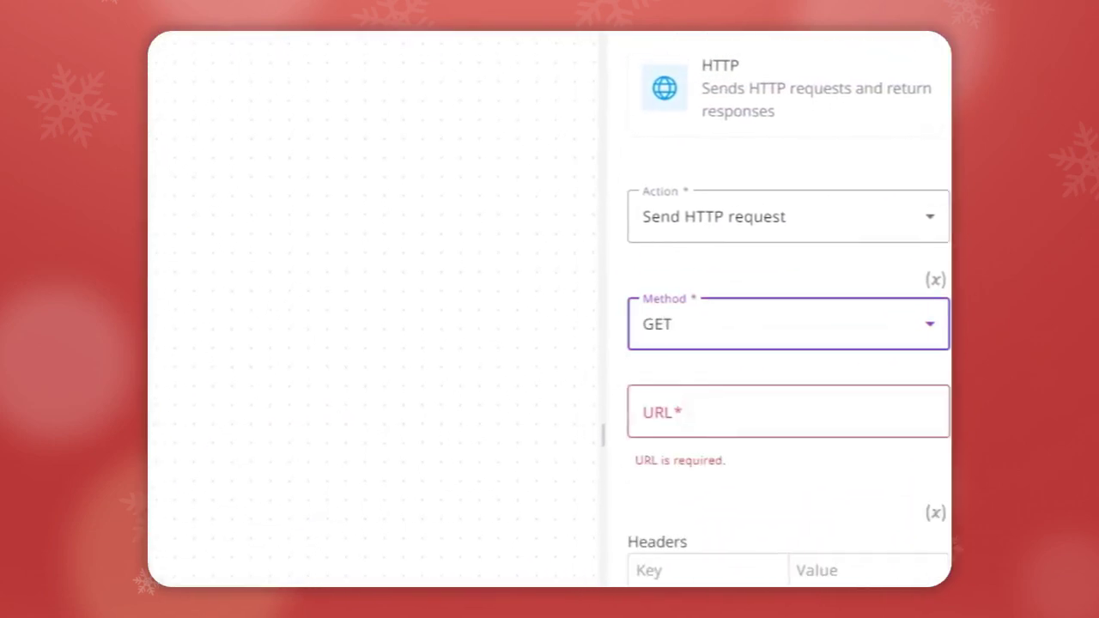
key(ctrl+v)
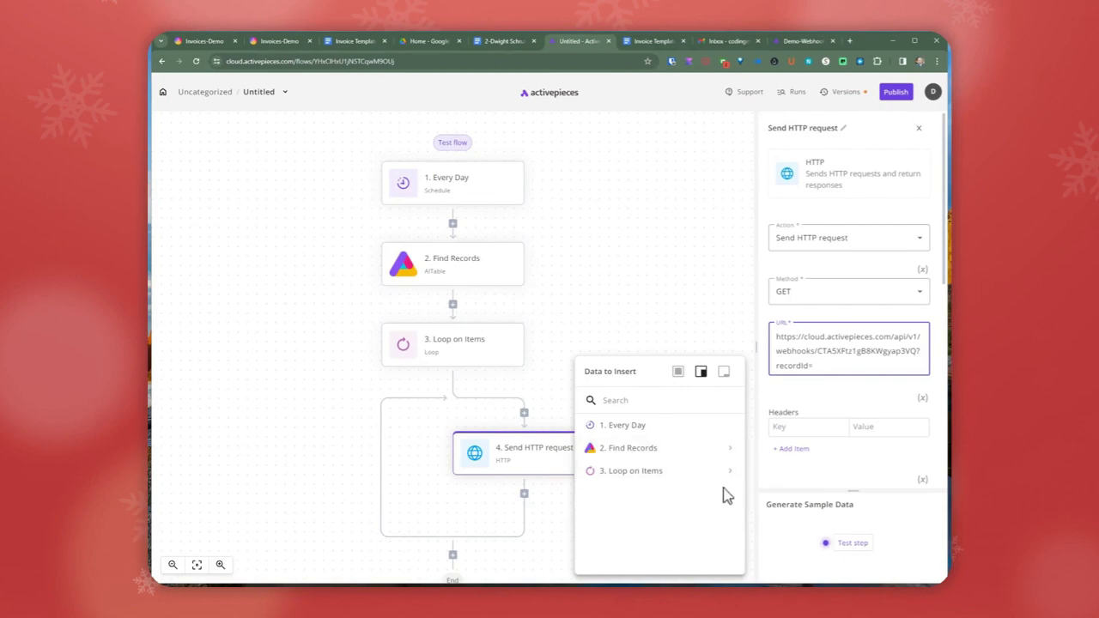
- Try appending the loop item's recordId to the URL, then remove it again
click(730, 474)
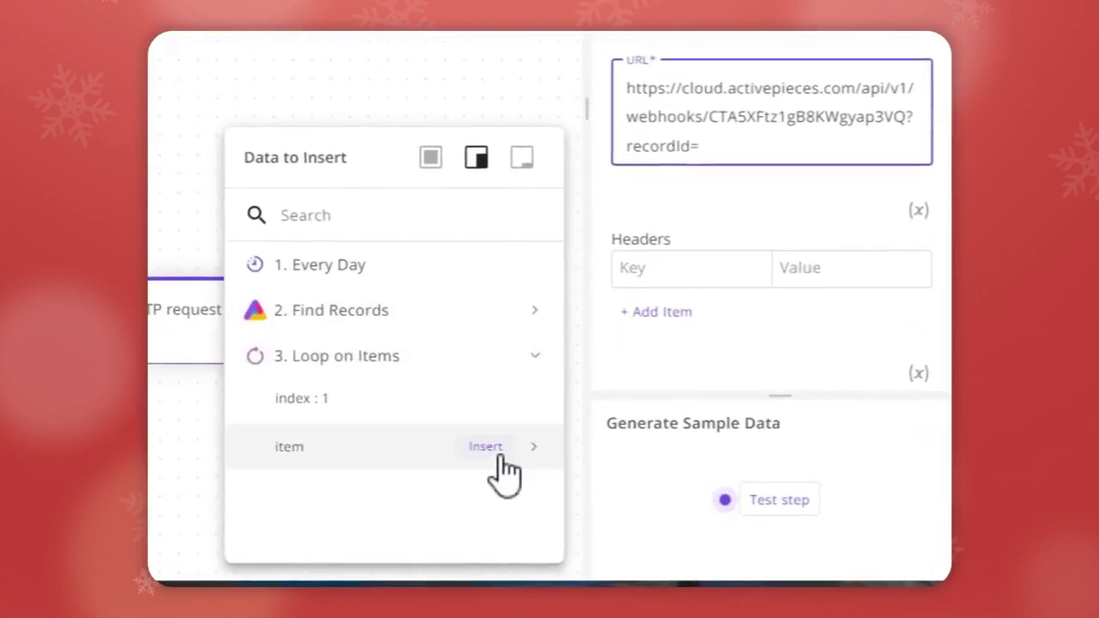
click(541, 453)
scroll(466, 361, down, 2)
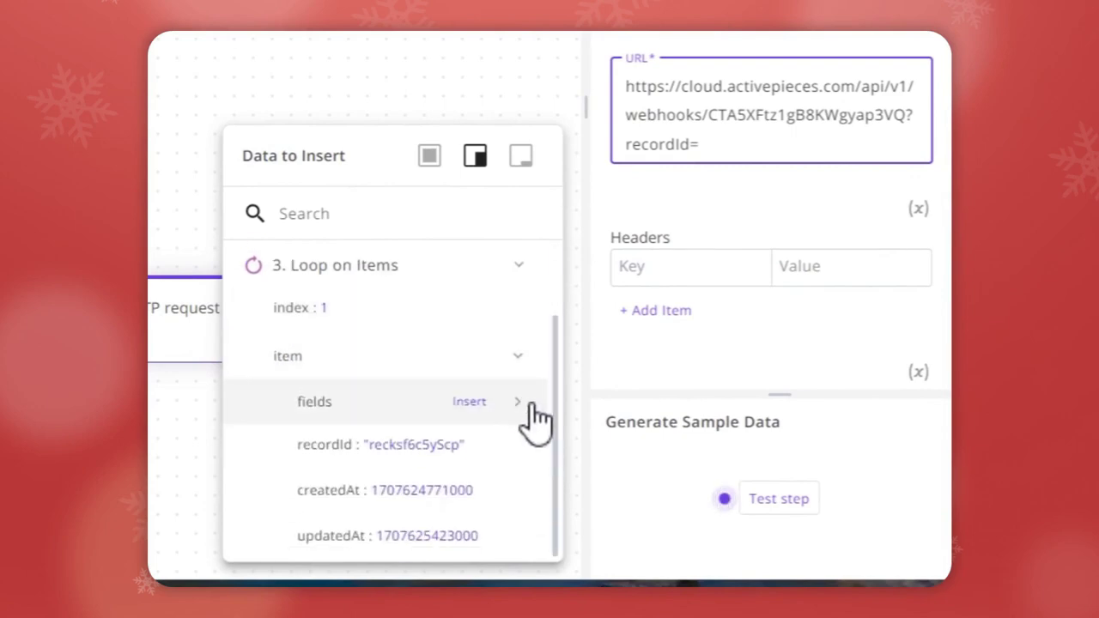
click(369, 444)
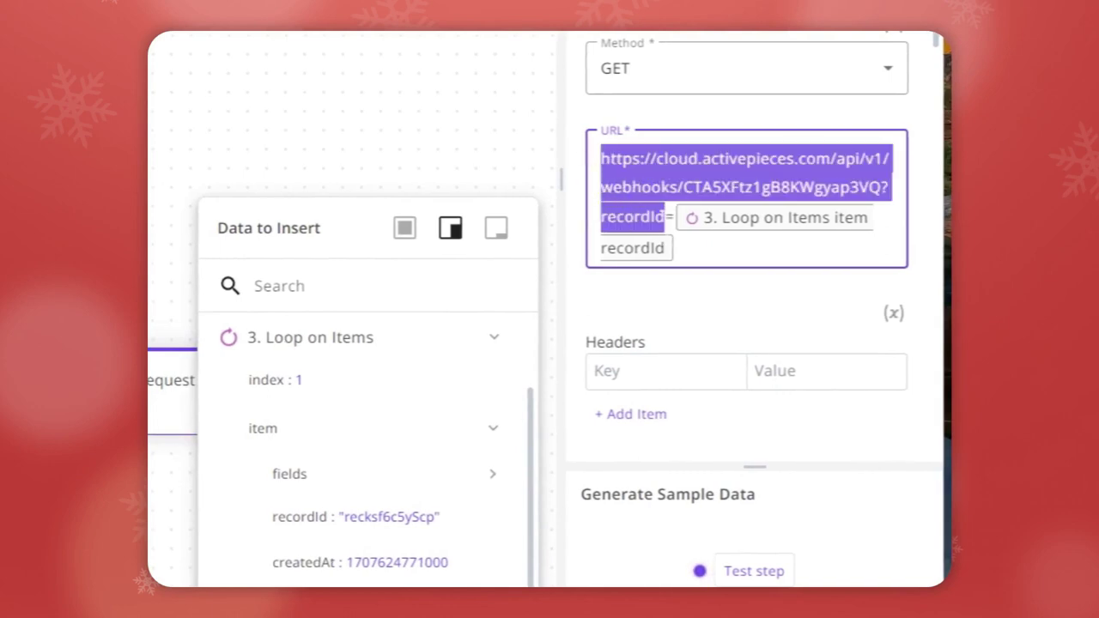
key(Right)
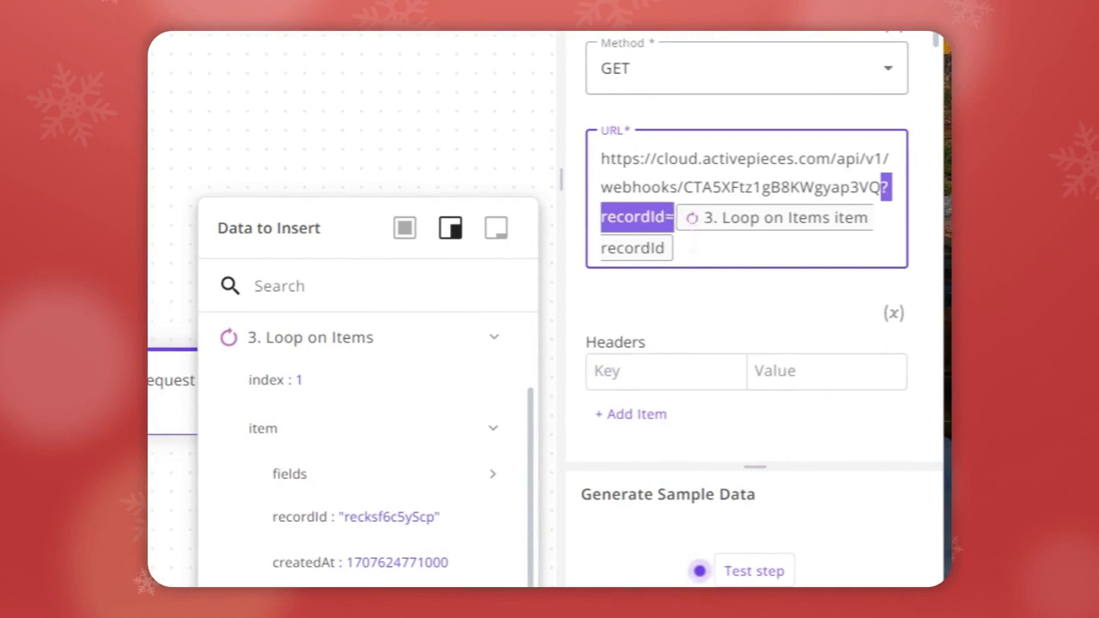
scroll(692, 278, down, 3)
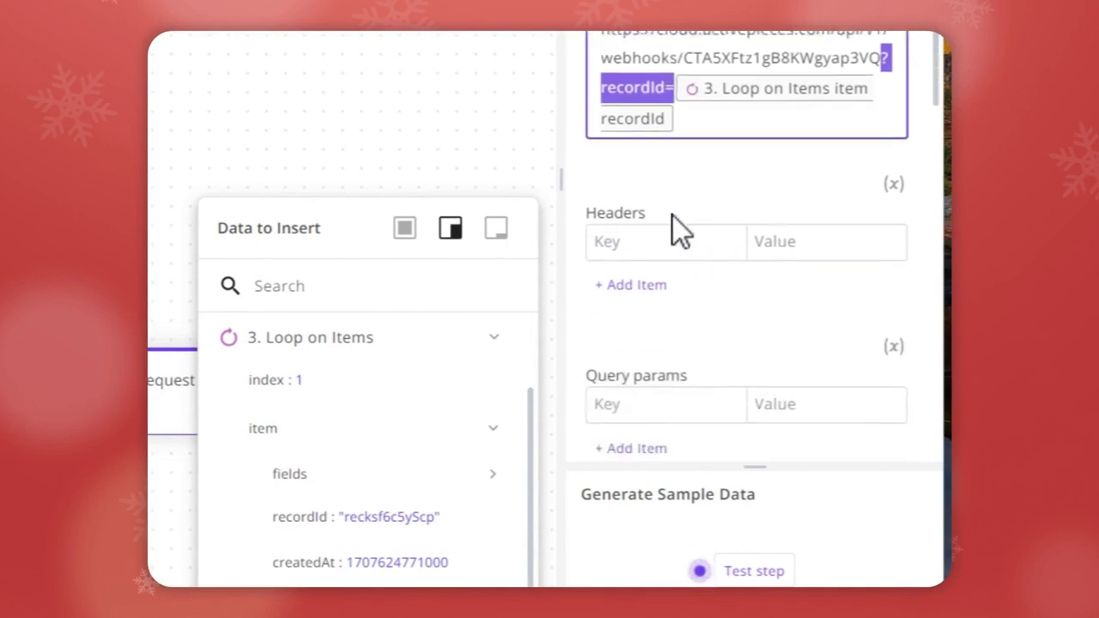
scroll(675, 228, up, 2)
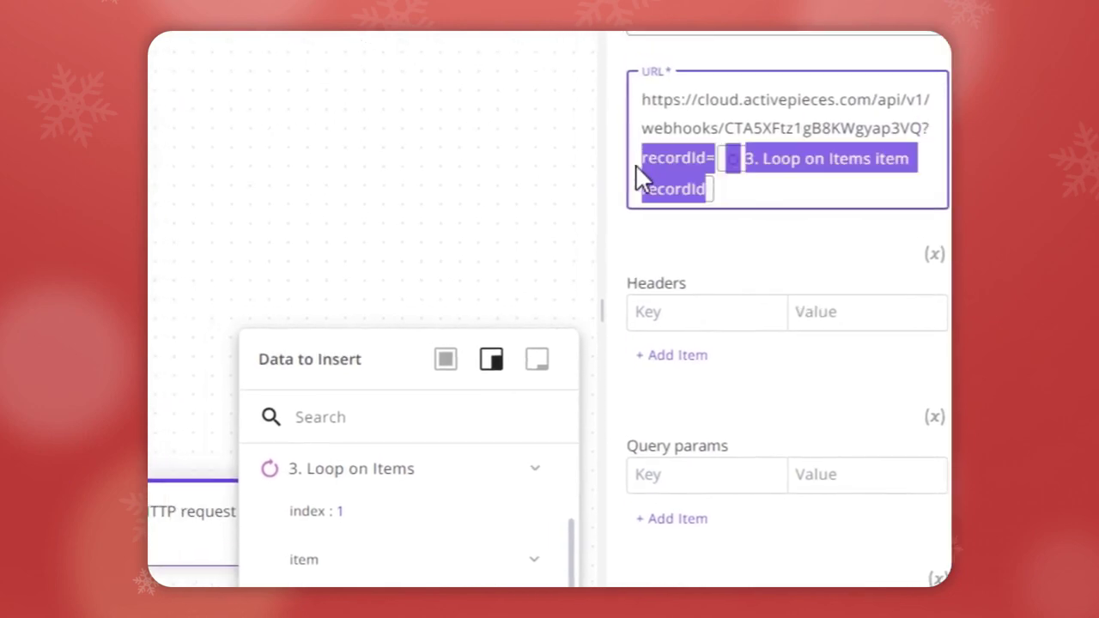
key(BackSpace)
key(BackSpace)
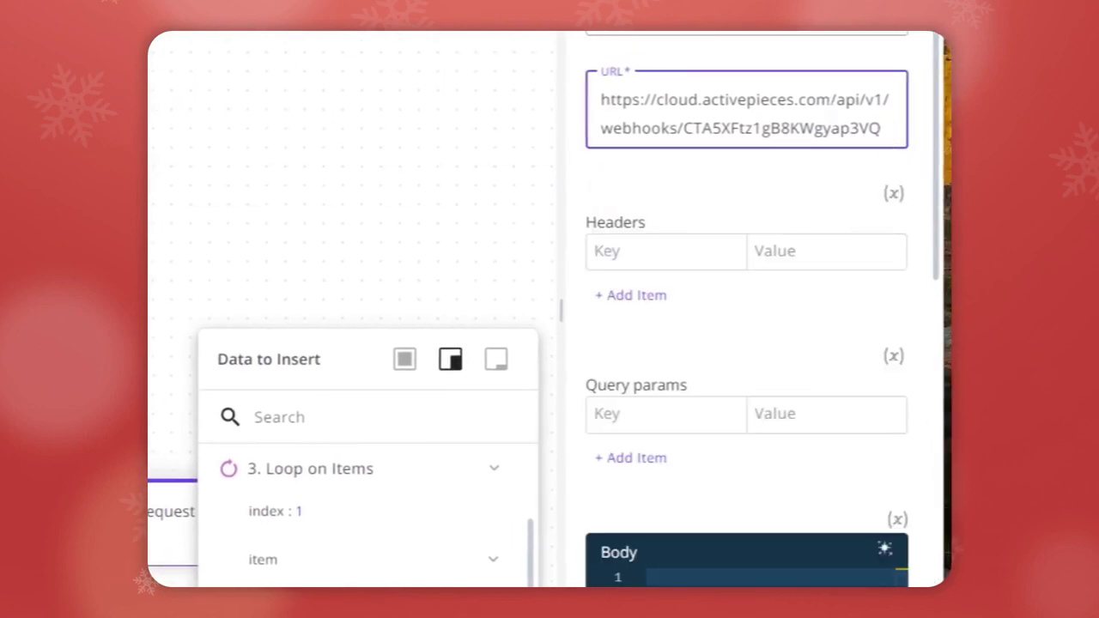
key(ctrl+a)
- Add query parameter recordId set to the Loop on Items item's recordId
click(618, 397)
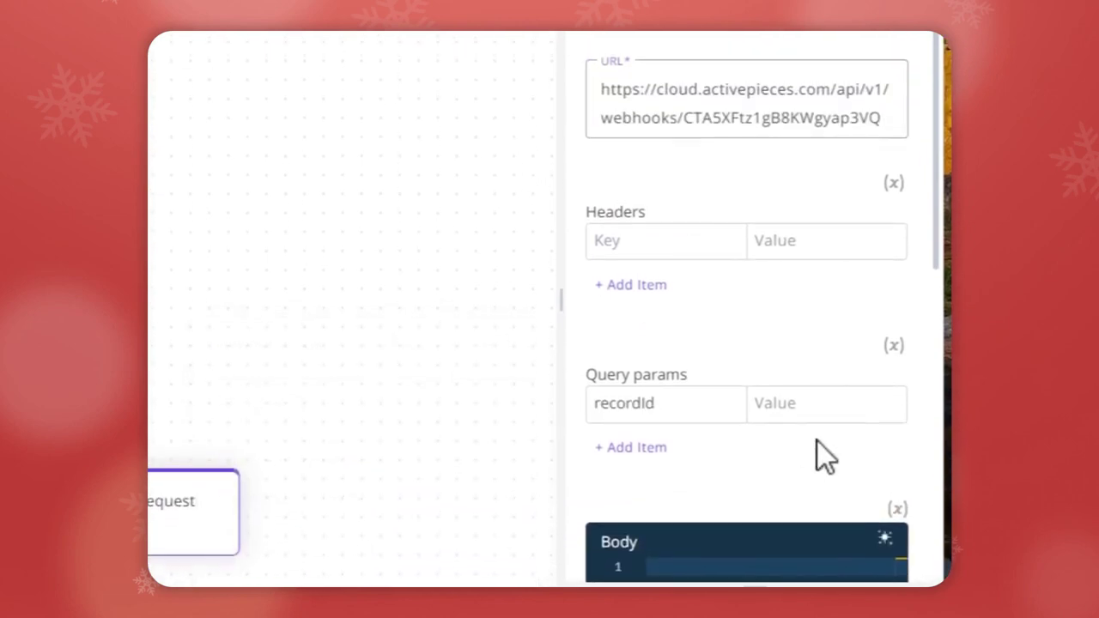
click(510, 550)
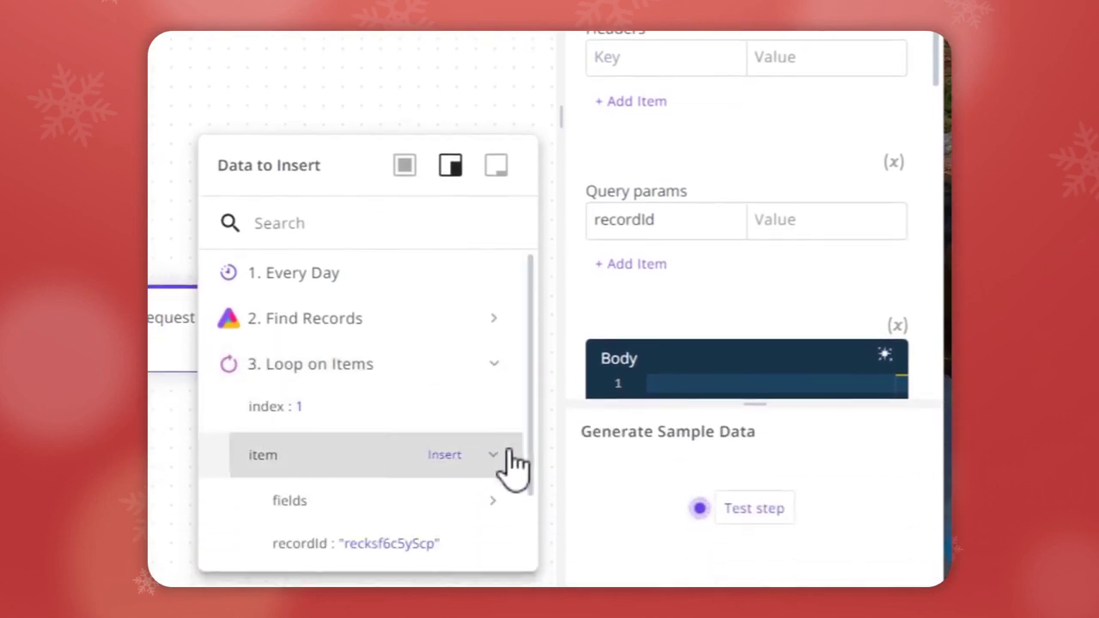
click(493, 455)
scroll(392, 456, down, 1)
click(392, 454)
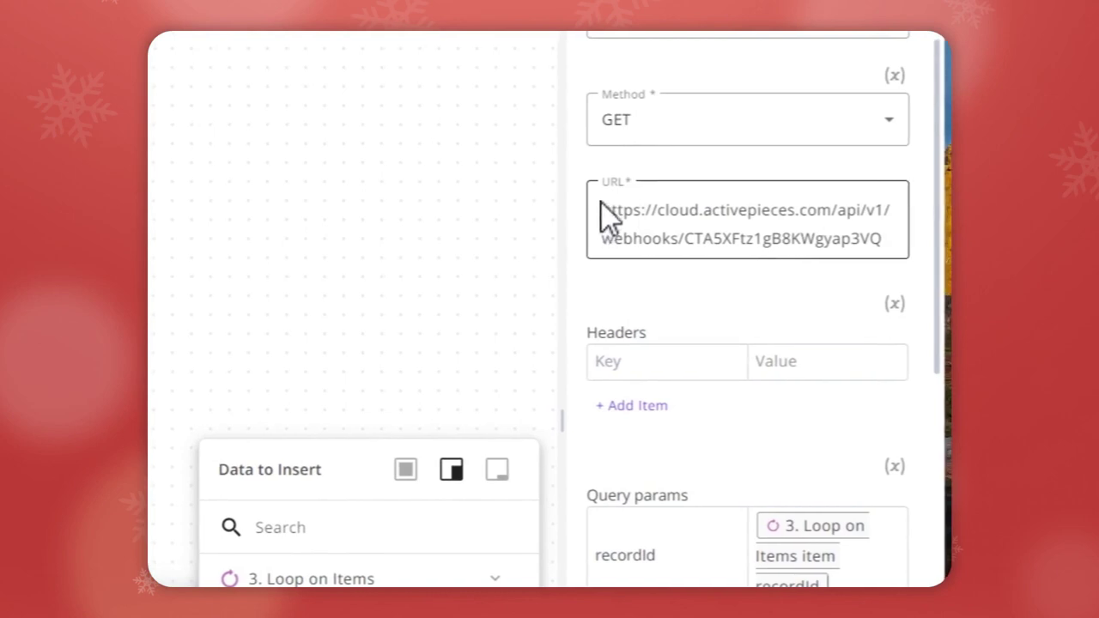
drag(601, 210, 874, 260)
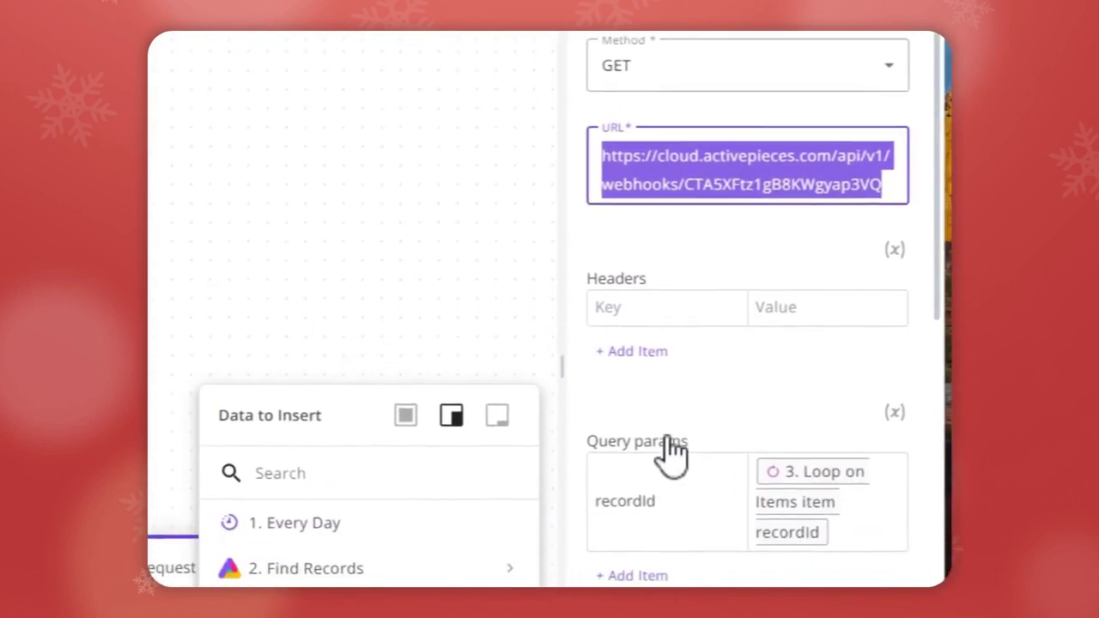
scroll(822, 379, down, 4)
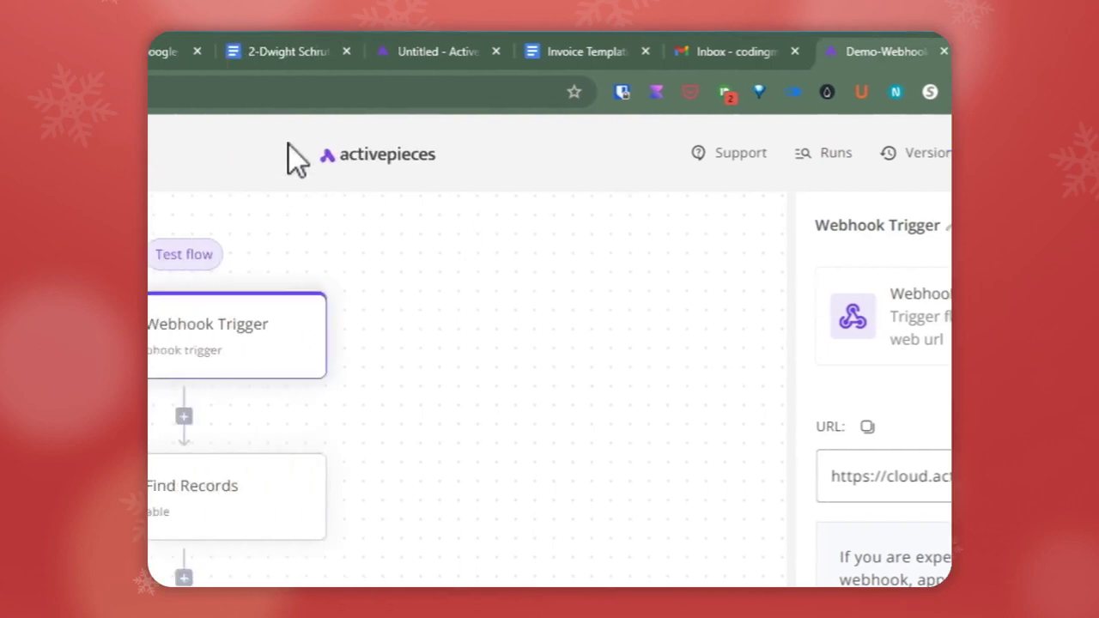
- Test the HTTP request step for a 200 status, then view the Invoices-Demo table
click(206, 51)
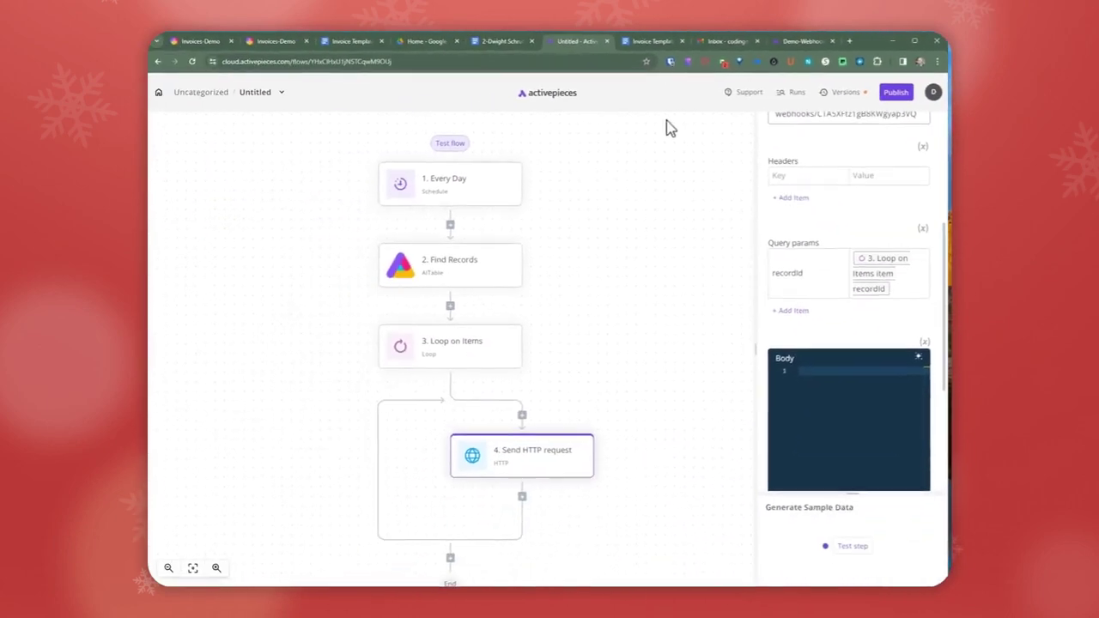
click(855, 546)
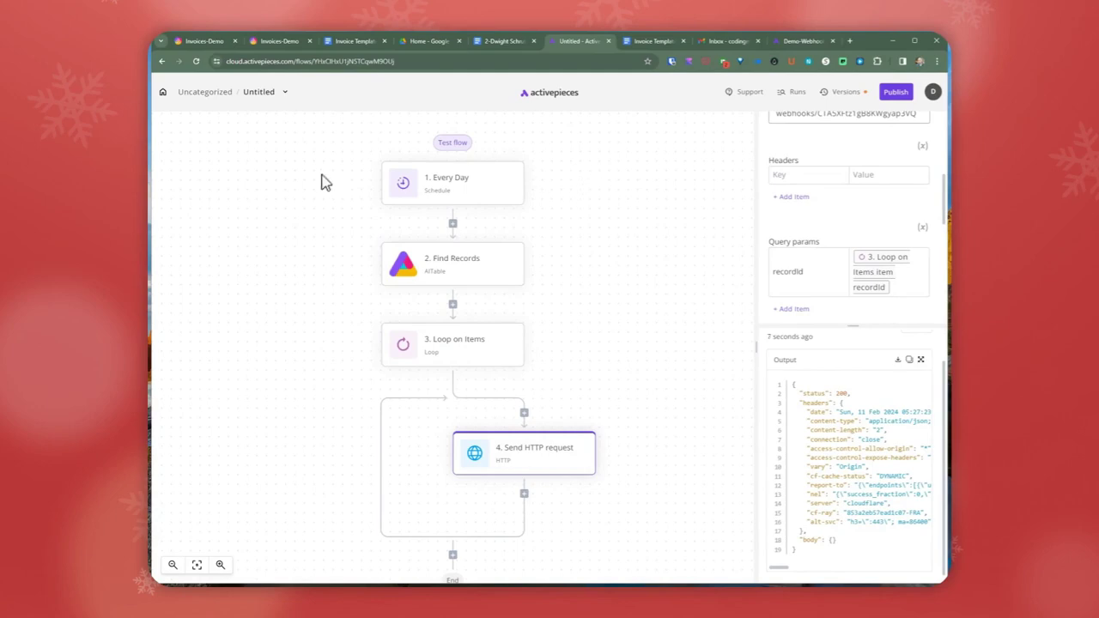
click(264, 47)
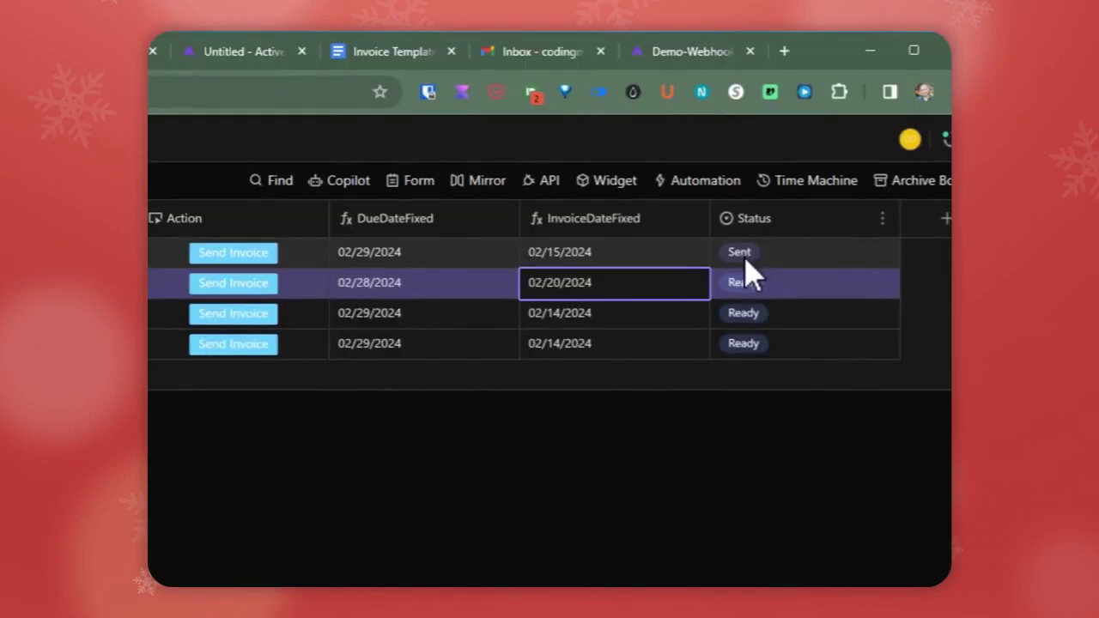
- Reset row 1's Status from Sent to Ready, check row 2's Status, then go to Gmail
click(755, 253)
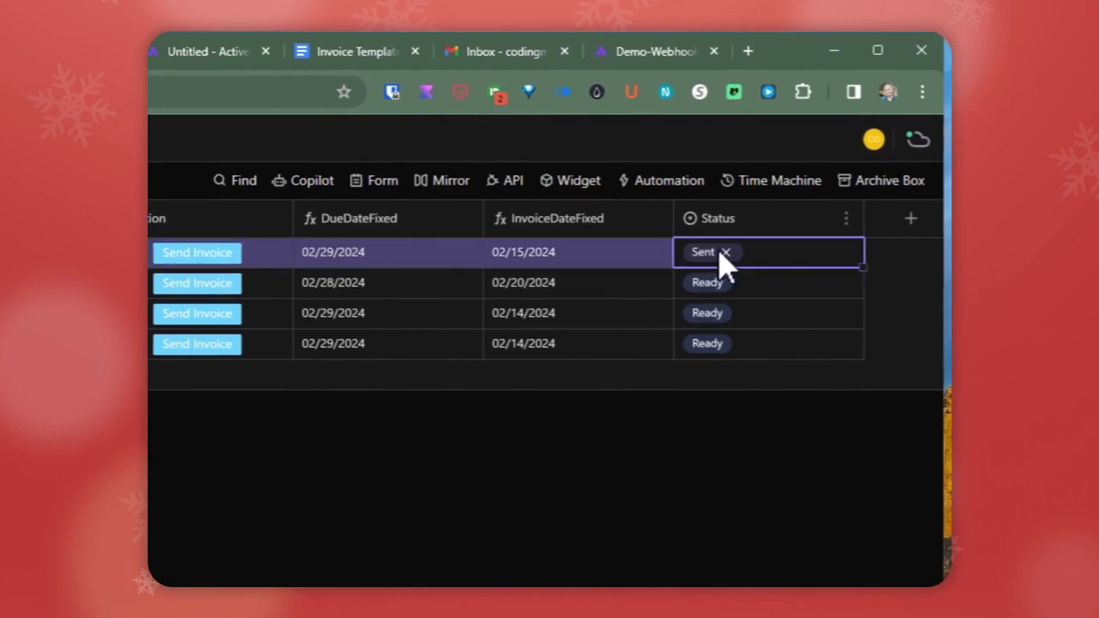
click(725, 251)
click(694, 251)
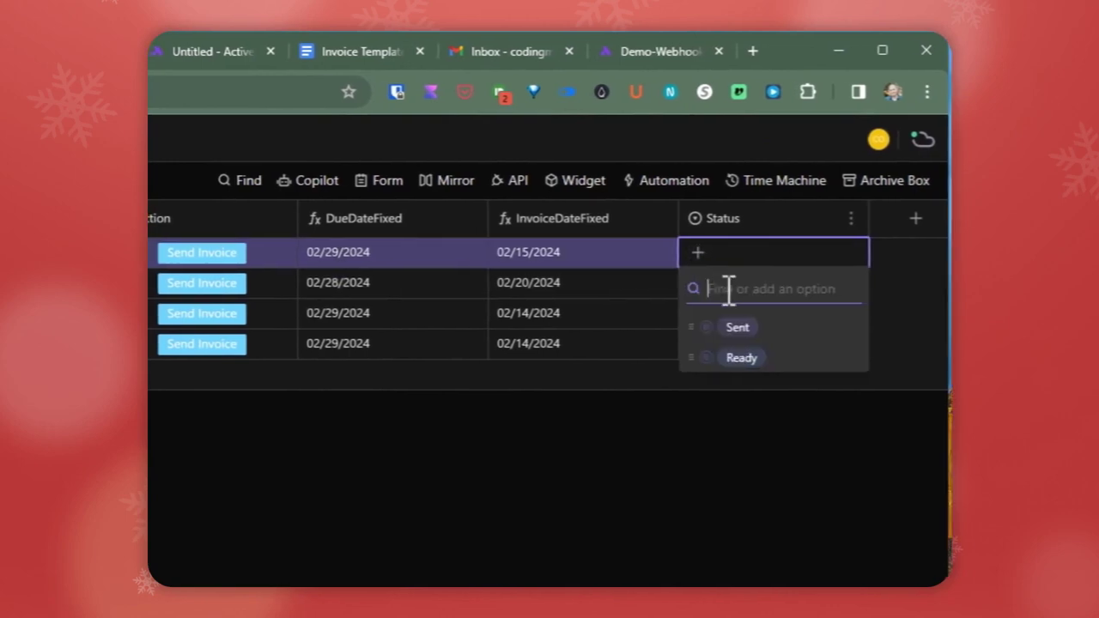
click(742, 359)
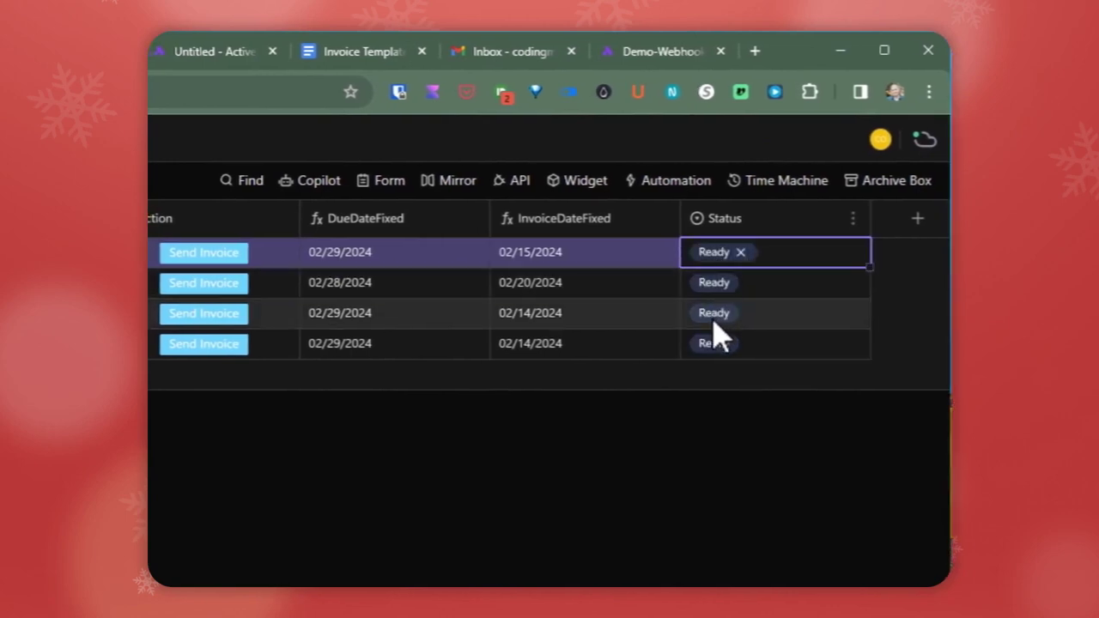
click(776, 284)
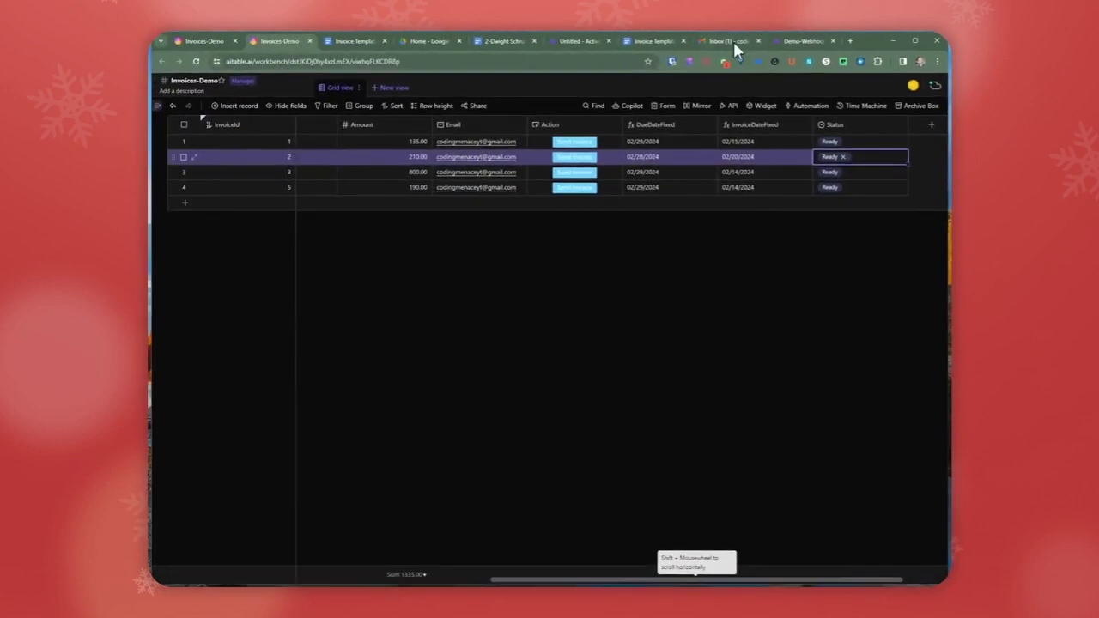
click(507, 50)
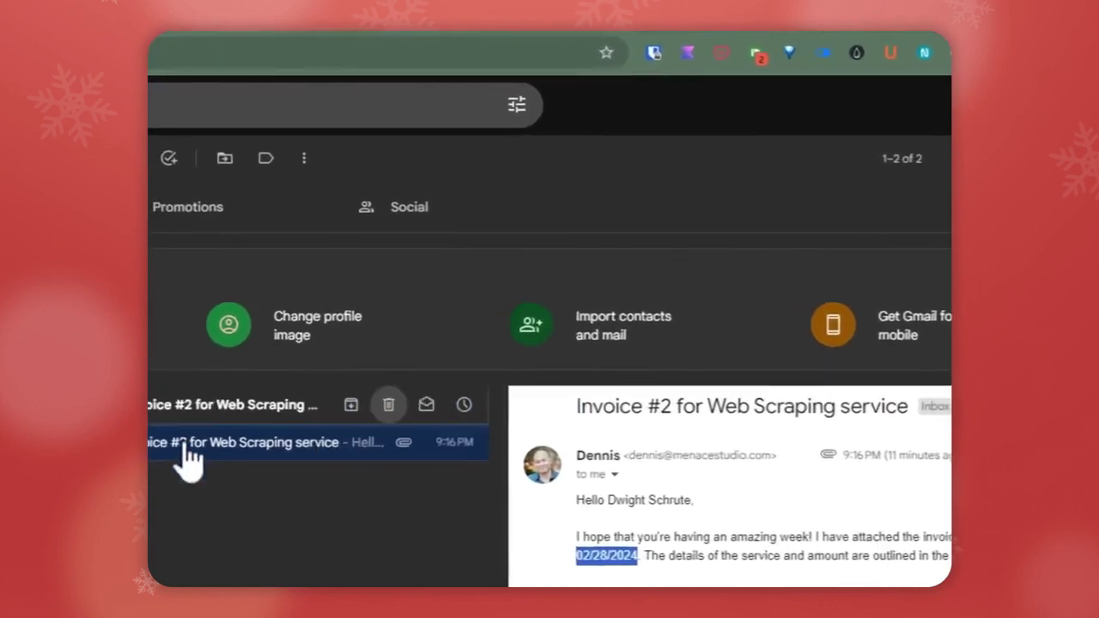
- View the 9:27 PM Invoice #2 for Web Scraping service email, then return to Activepieces
click(274, 325)
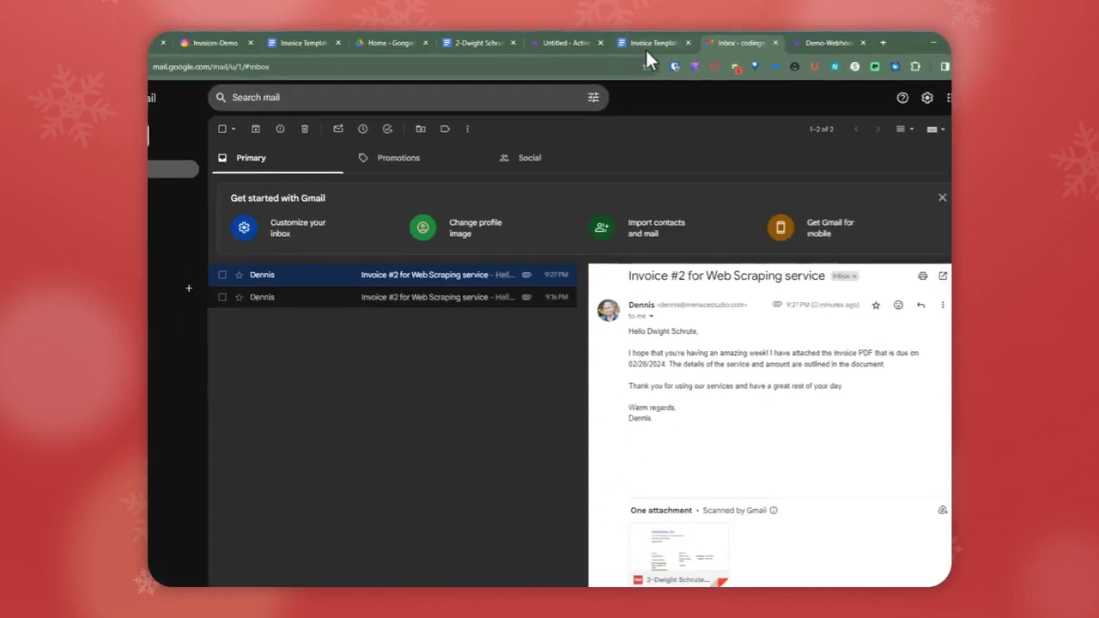
click(783, 41)
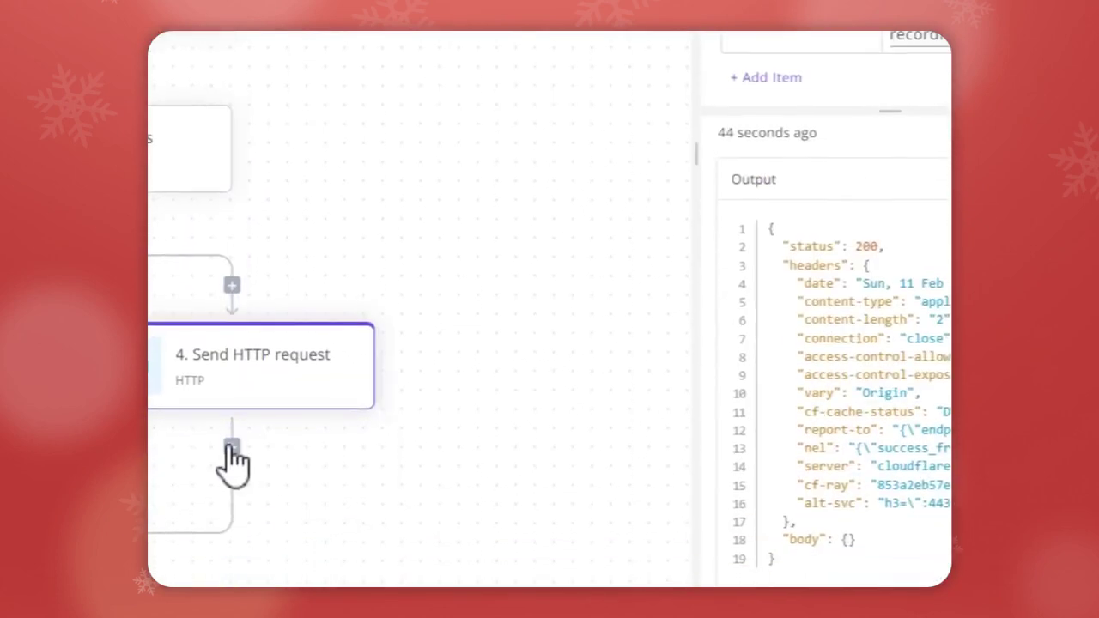
- Add an AITable Update Record step after the HTTP request, using the apitable connection and Invoices-Demo datasheet
click(230, 449)
click(819, 200)
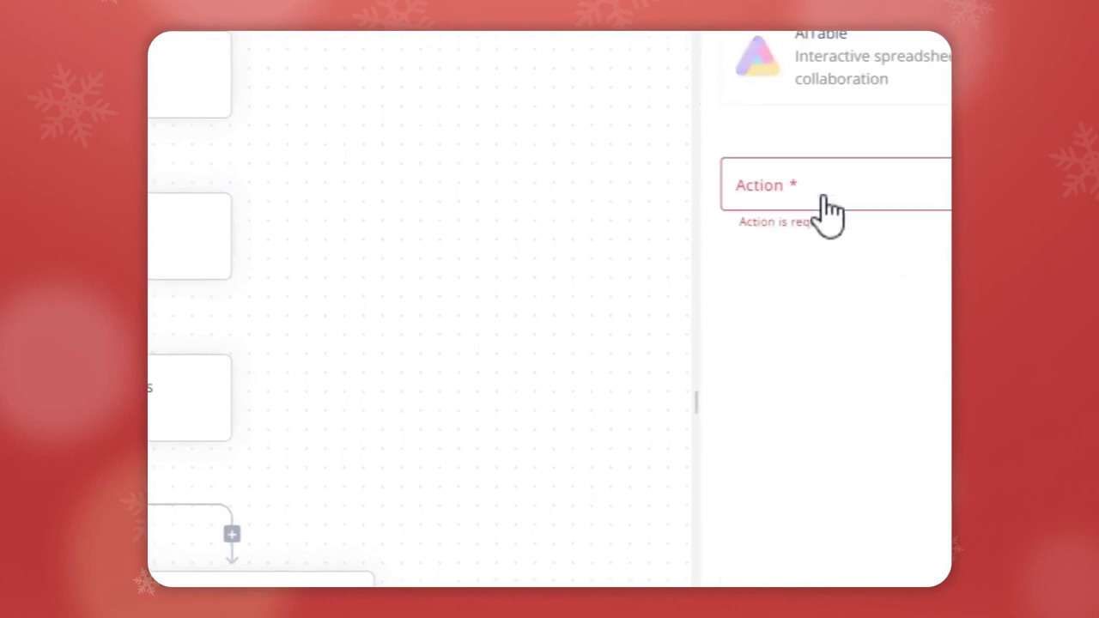
click(816, 206)
click(797, 300)
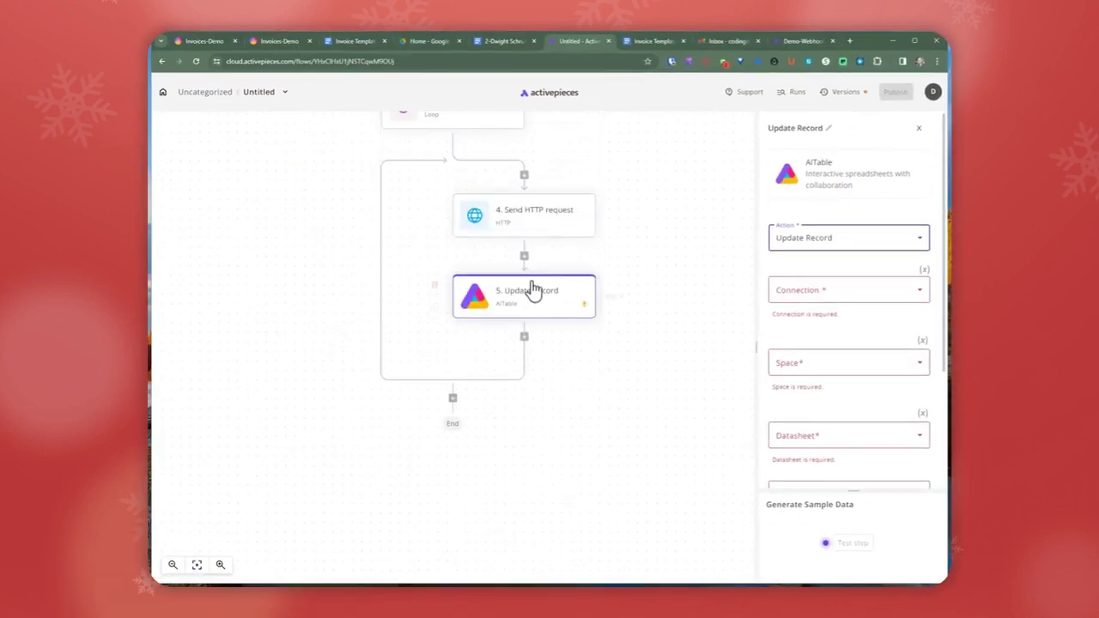
click(800, 302)
click(810, 346)
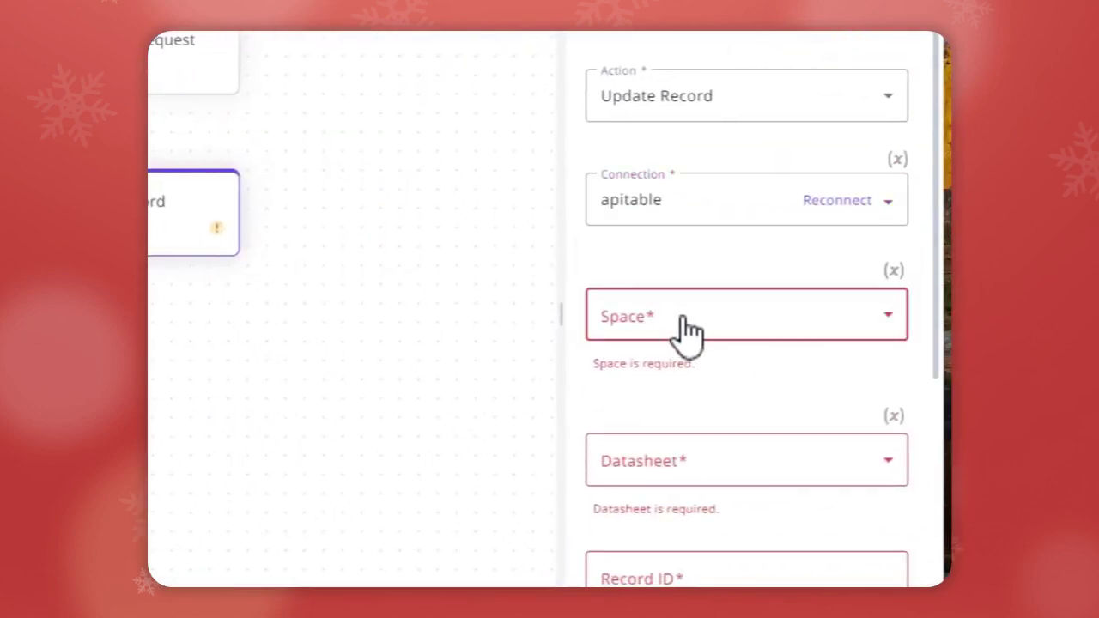
click(657, 378)
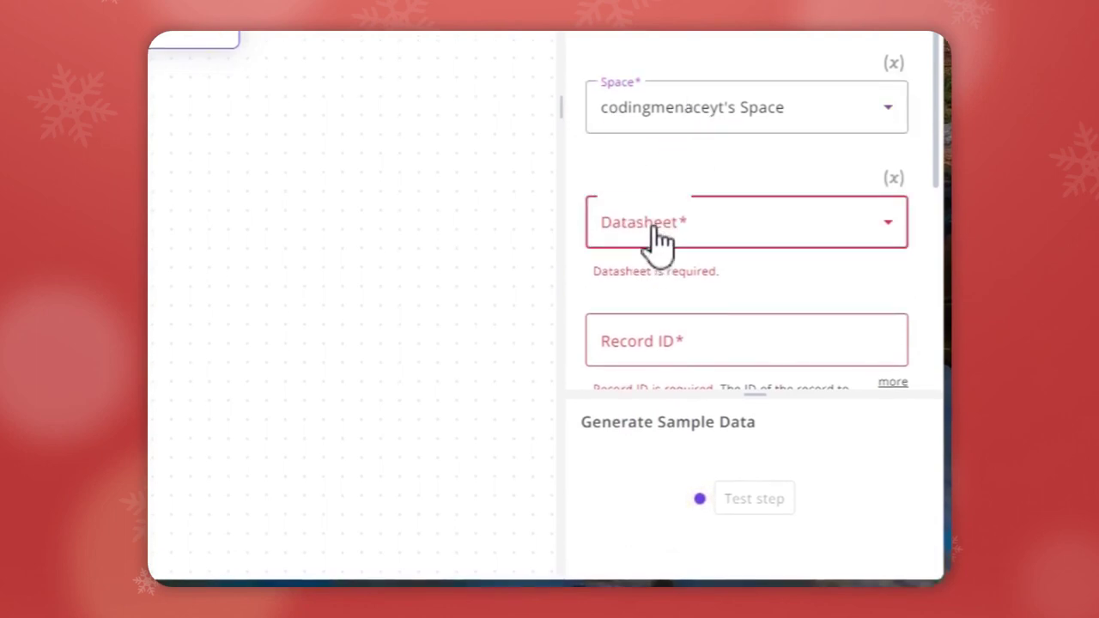
click(657, 232)
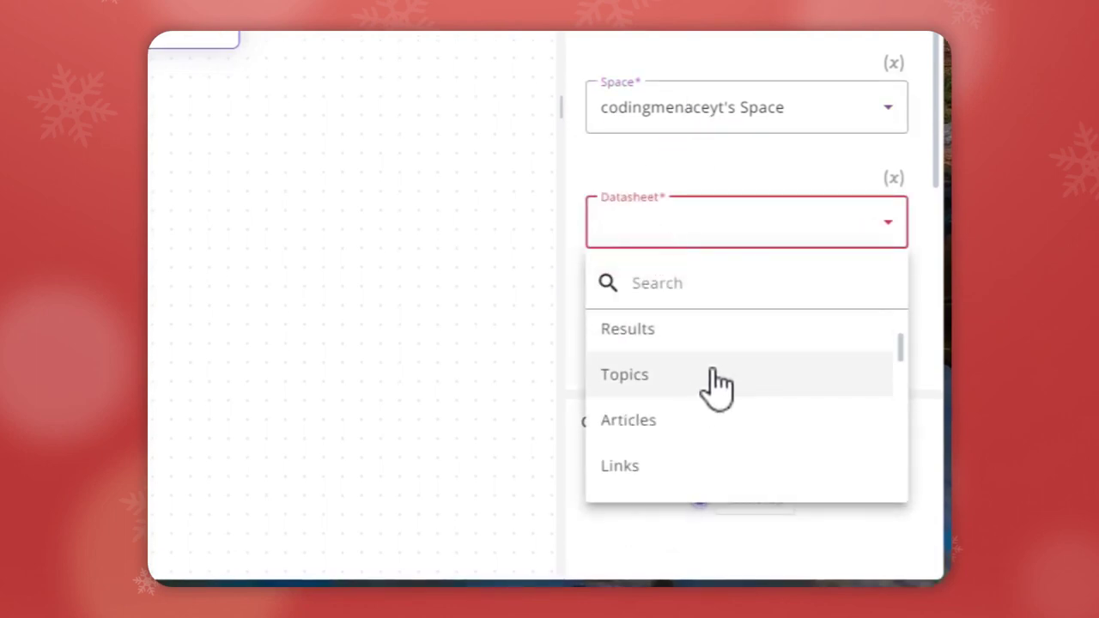
scroll(693, 412, down, 3)
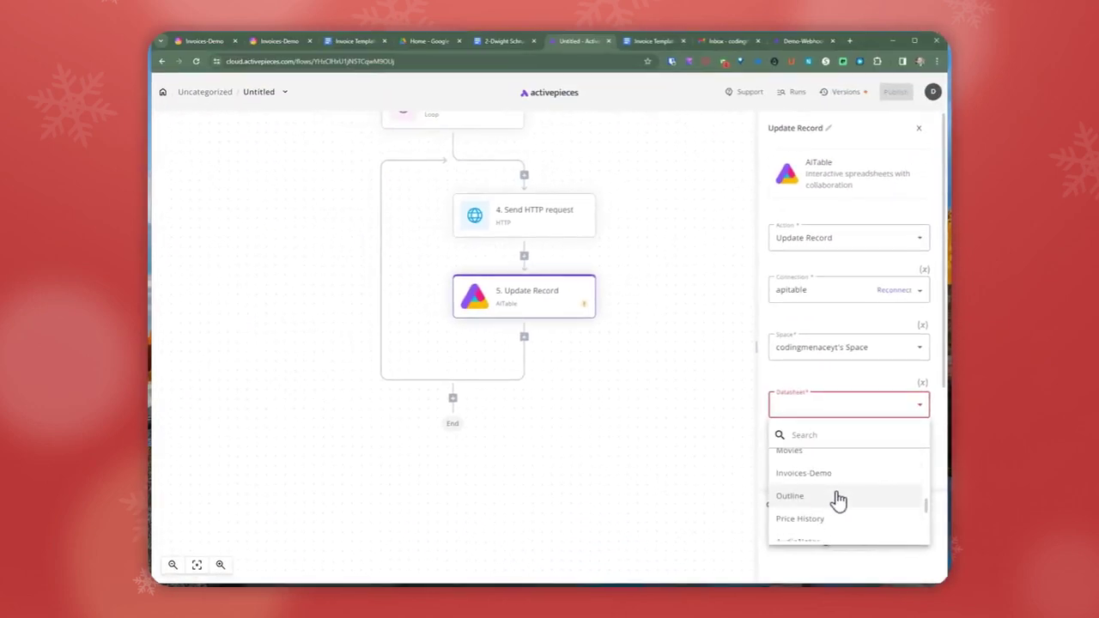
click(823, 483)
- Set the Record ID to the loop item's recordId and the updated Status to Sent
click(817, 455)
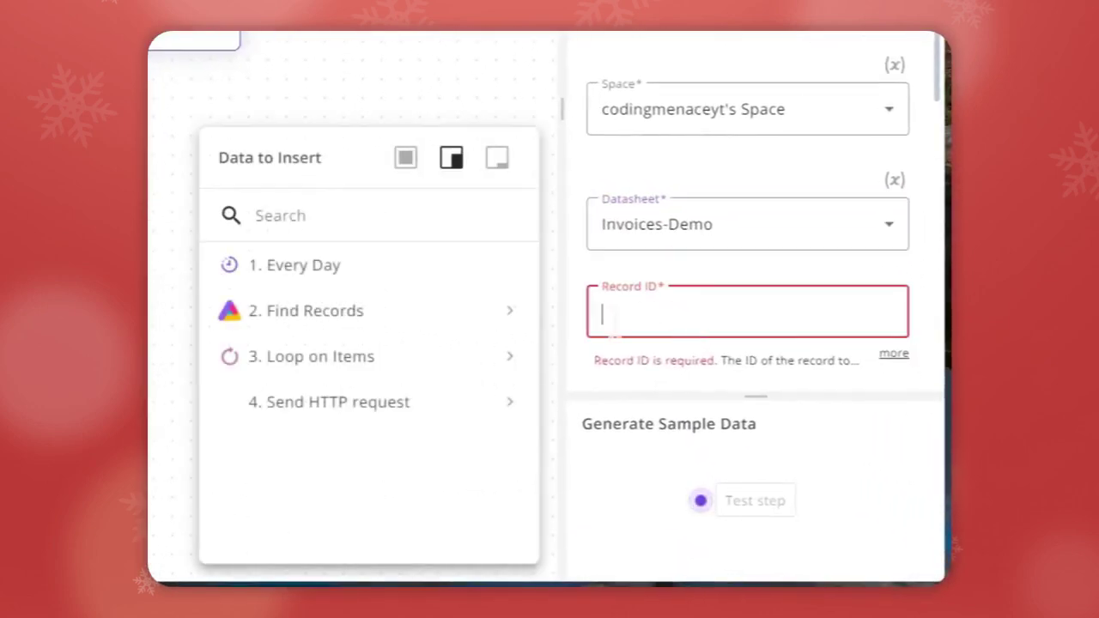
click(513, 357)
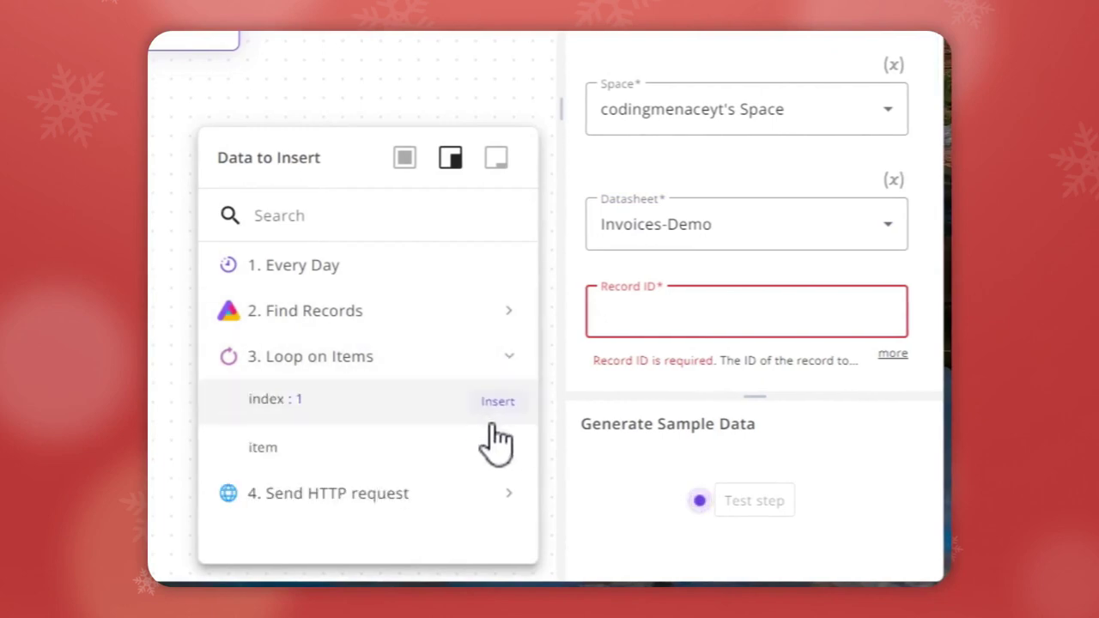
click(513, 455)
scroll(464, 430, down, 1)
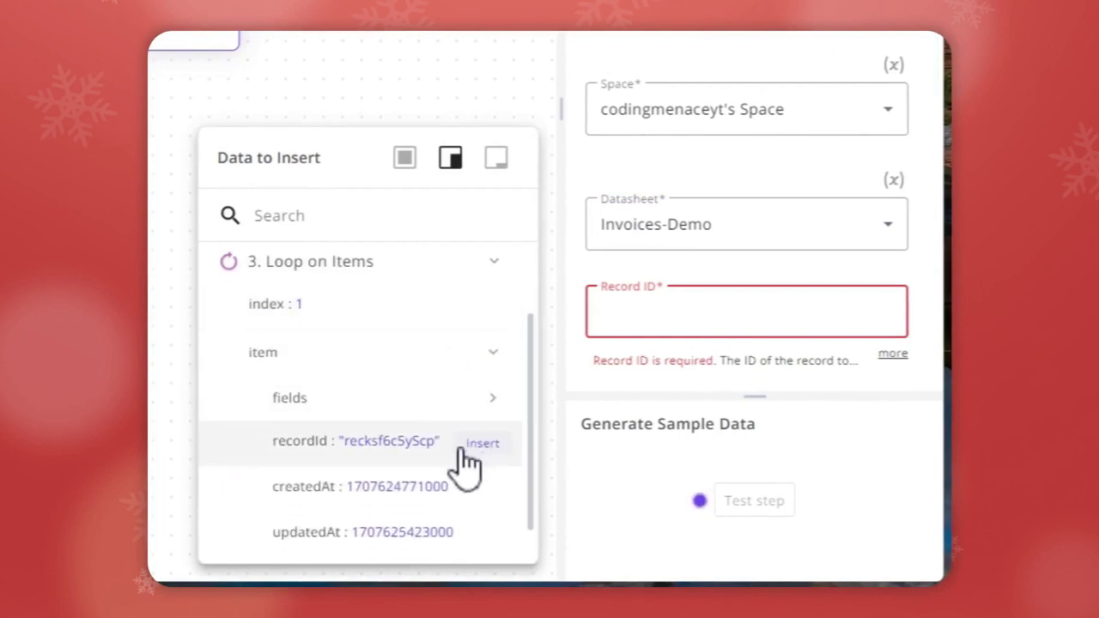
click(410, 459)
scroll(699, 215, down, 10)
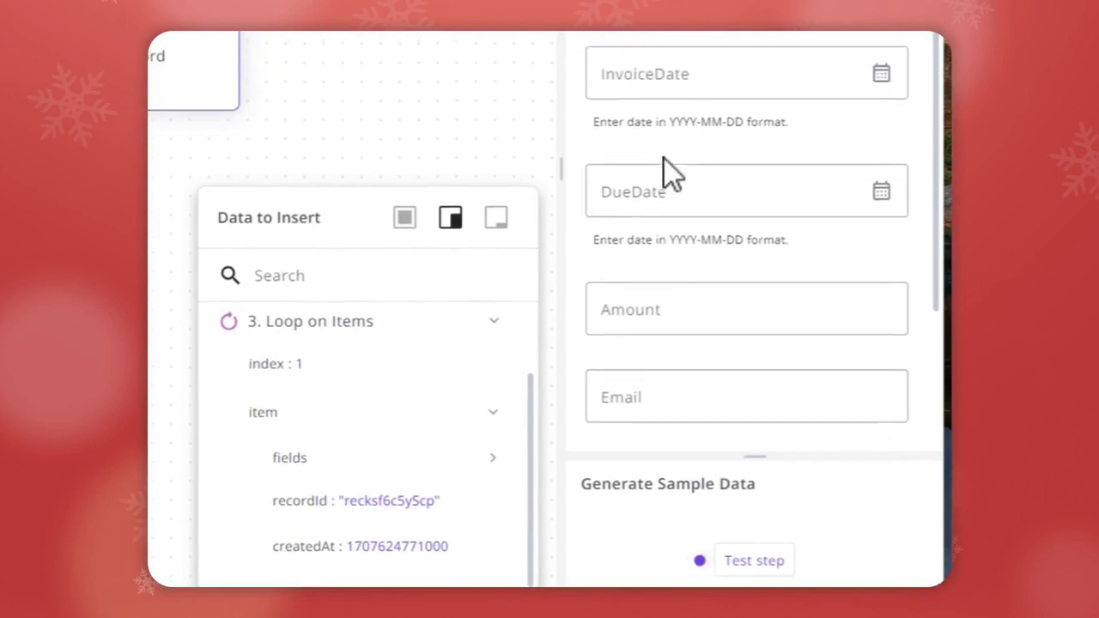
scroll(664, 172, down, 5)
click(671, 209)
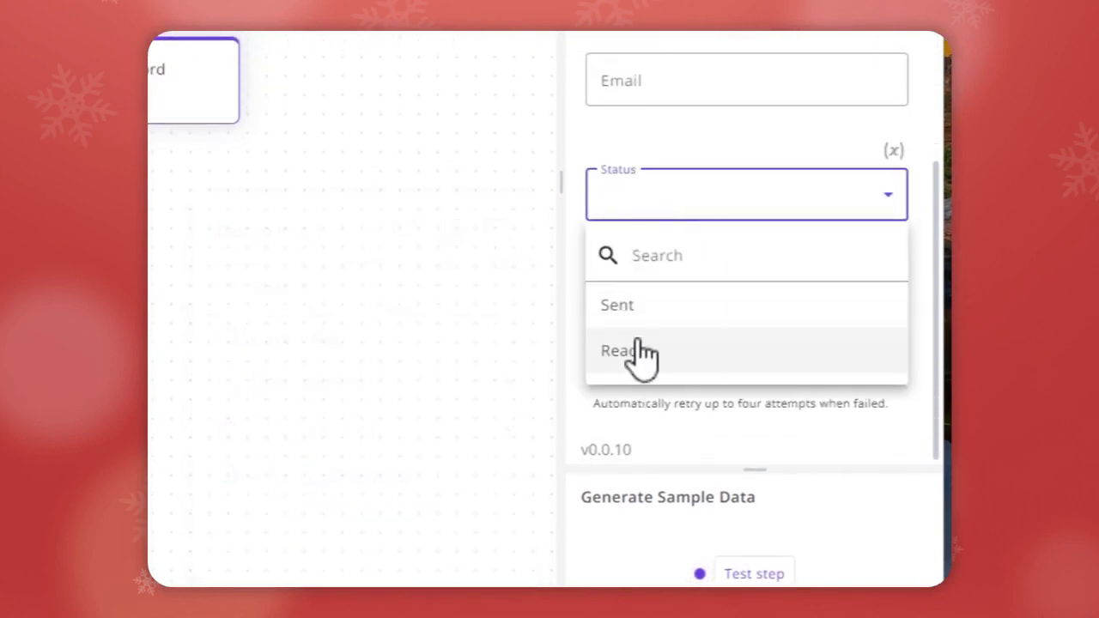
click(630, 310)
scroll(713, 360, down, 2)
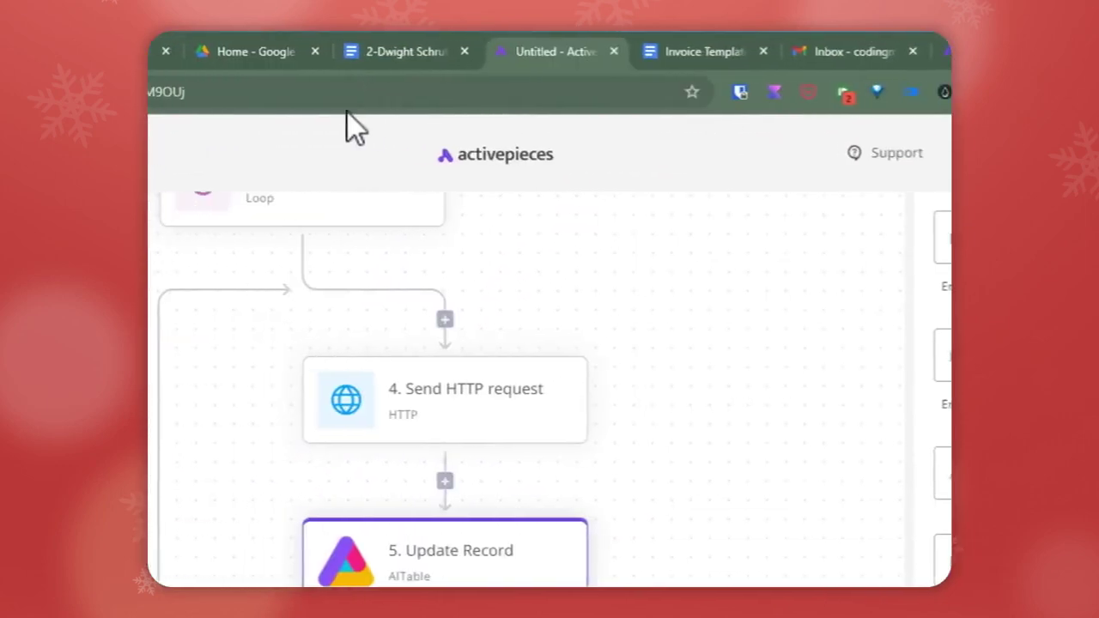
- Reset the second invoice's Status from Sent back to Ready in the Invoices-Demo table
click(1, 51)
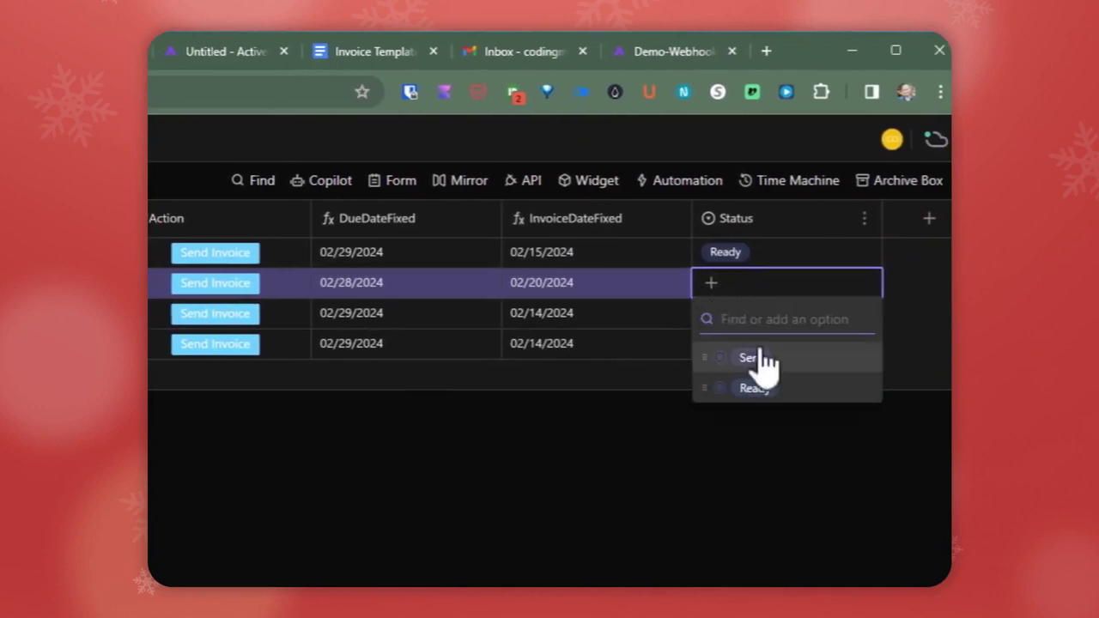
click(755, 388)
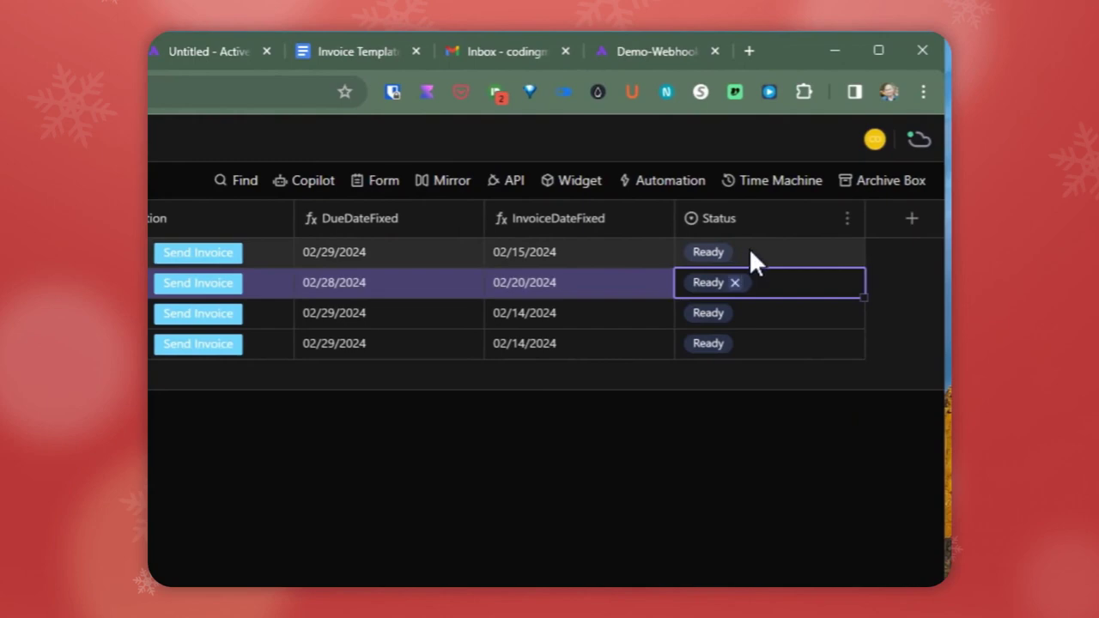
click(750, 252)
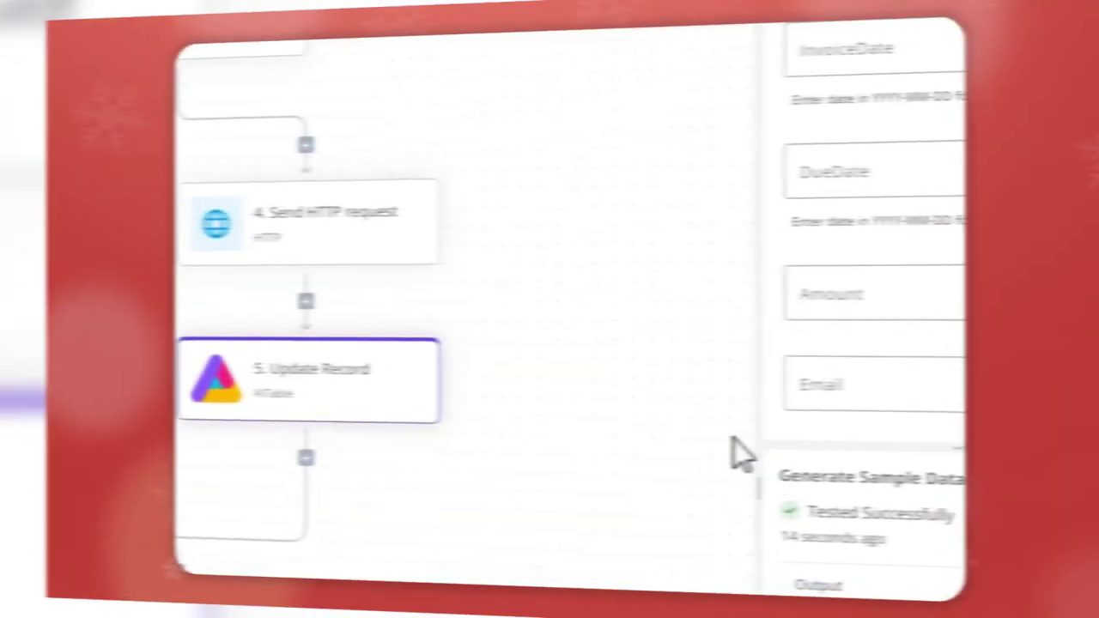
scroll(517, 371, up, 10)
scroll(532, 334, down, 3)
scroll(241, 184, up, 3)
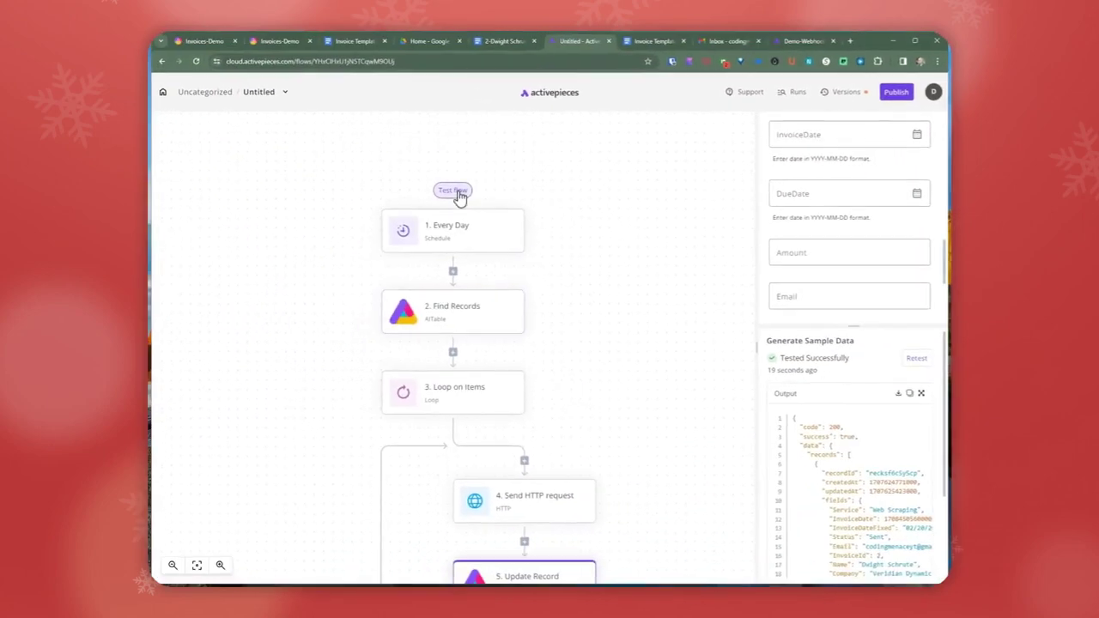
- Run a full end-to-end test of the daily flow, then check the Invoices-Demo statuses
click(459, 196)
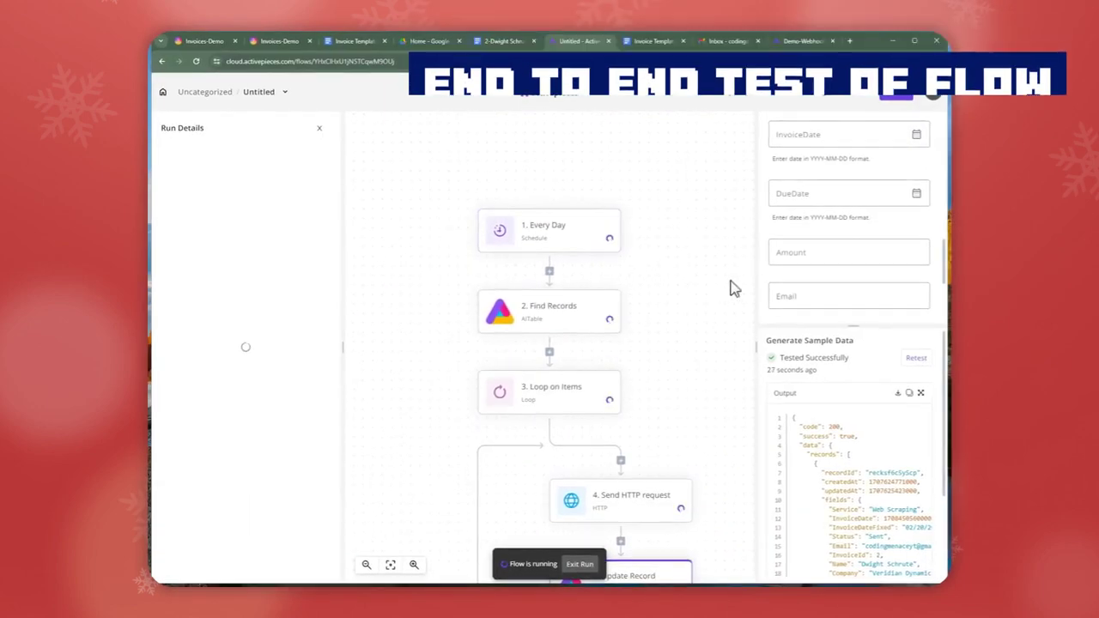
scroll(615, 248, down, 3)
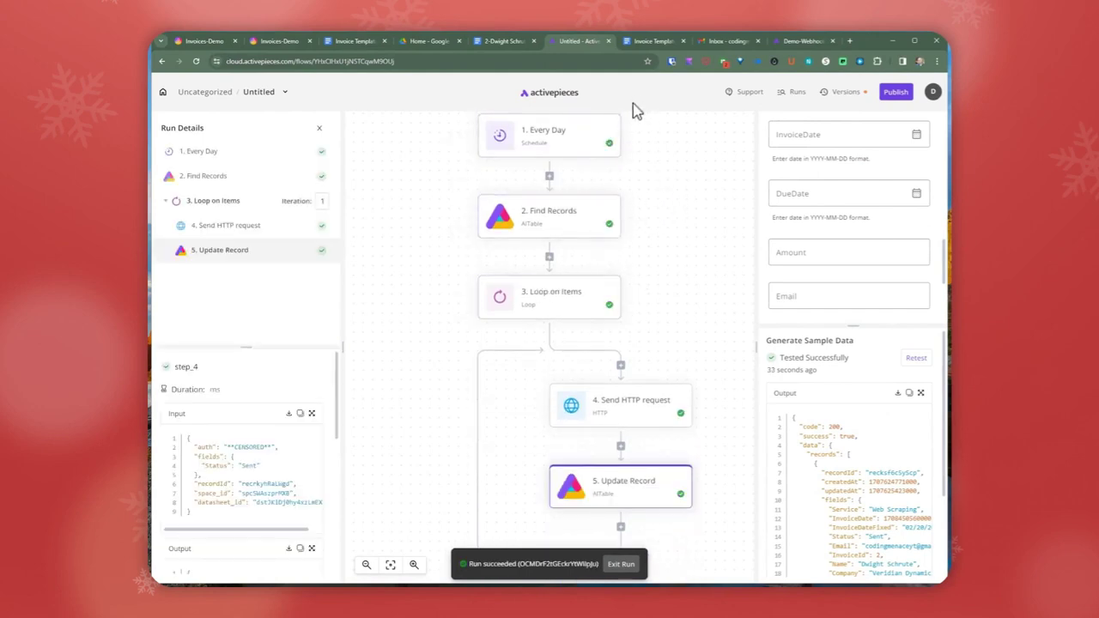
click(285, 43)
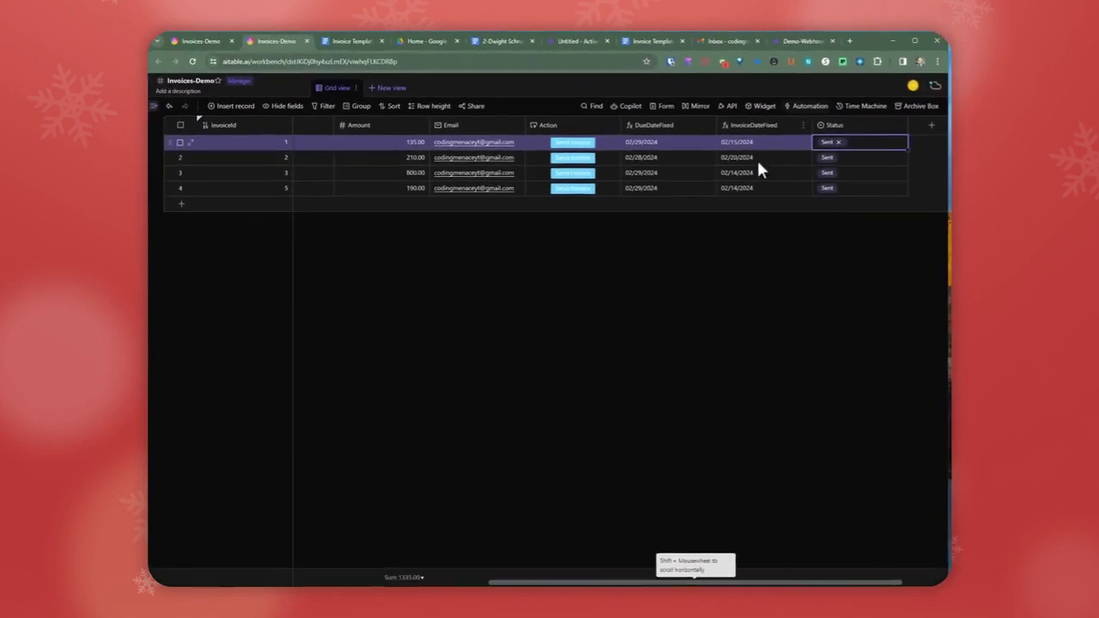
- Open the 'Invoice #5 for Front End Development' email in Gmail and preview its PDF
click(718, 41)
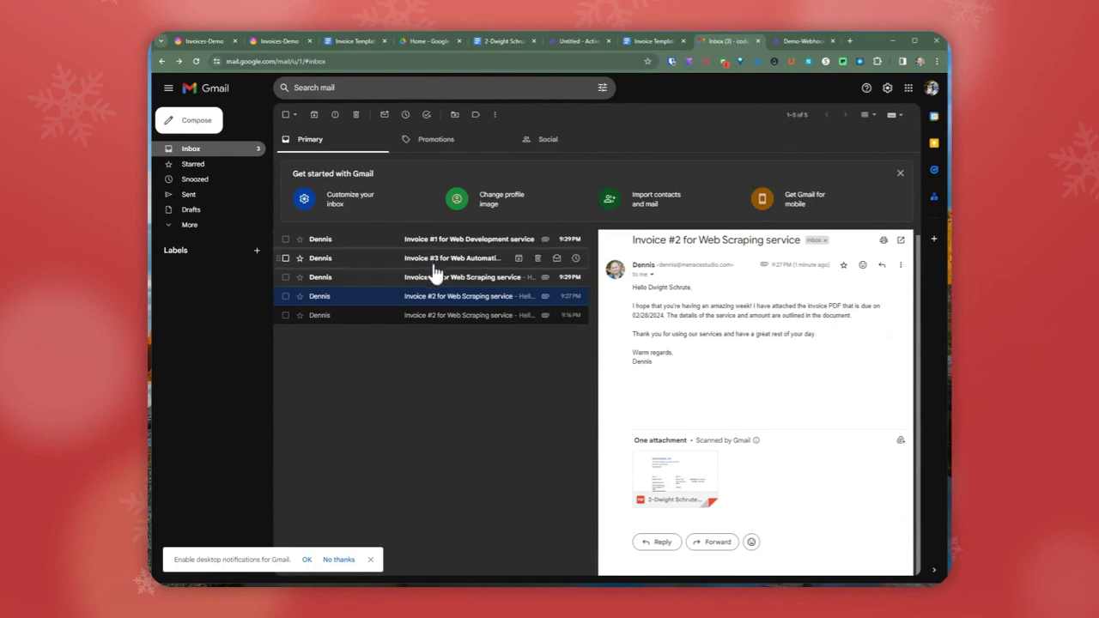
click(434, 240)
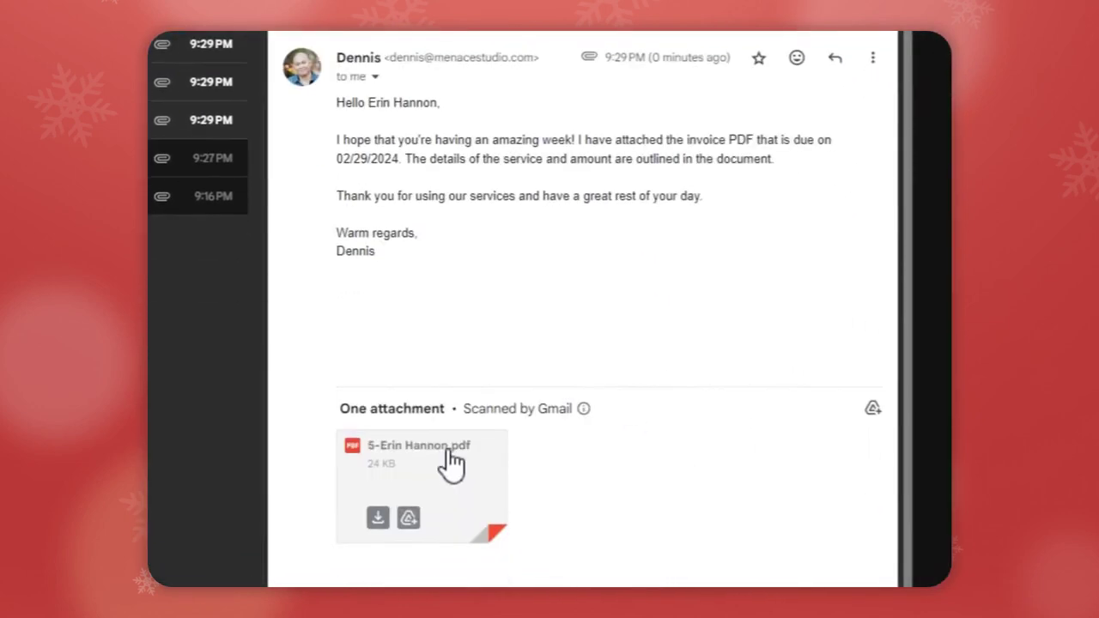
click(449, 463)
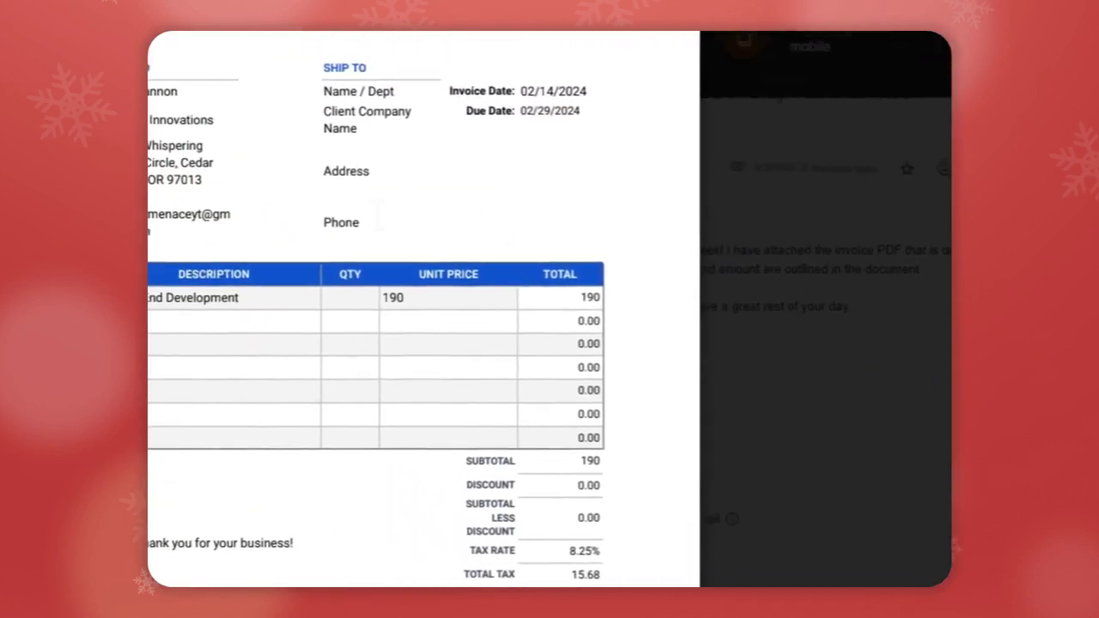